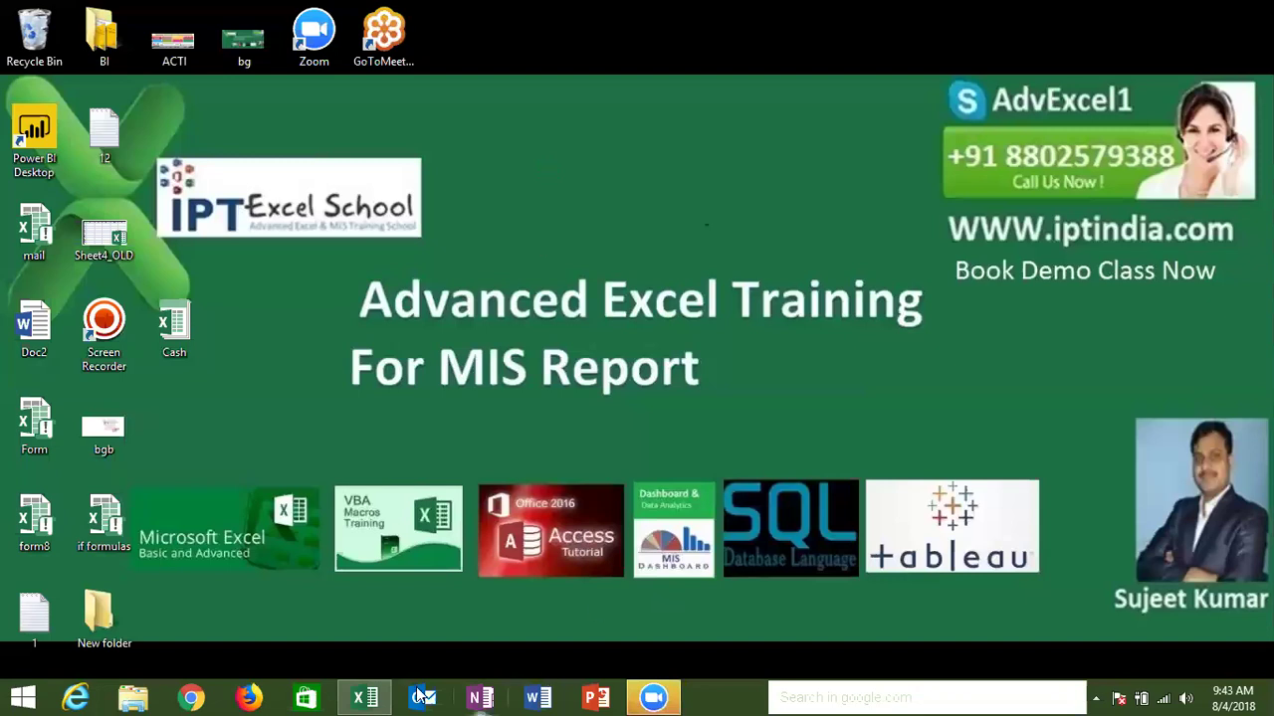
Step: Restore the VLookup workbook, widen column A on Sheet1, and go to Sheet2
left_click(373, 694)
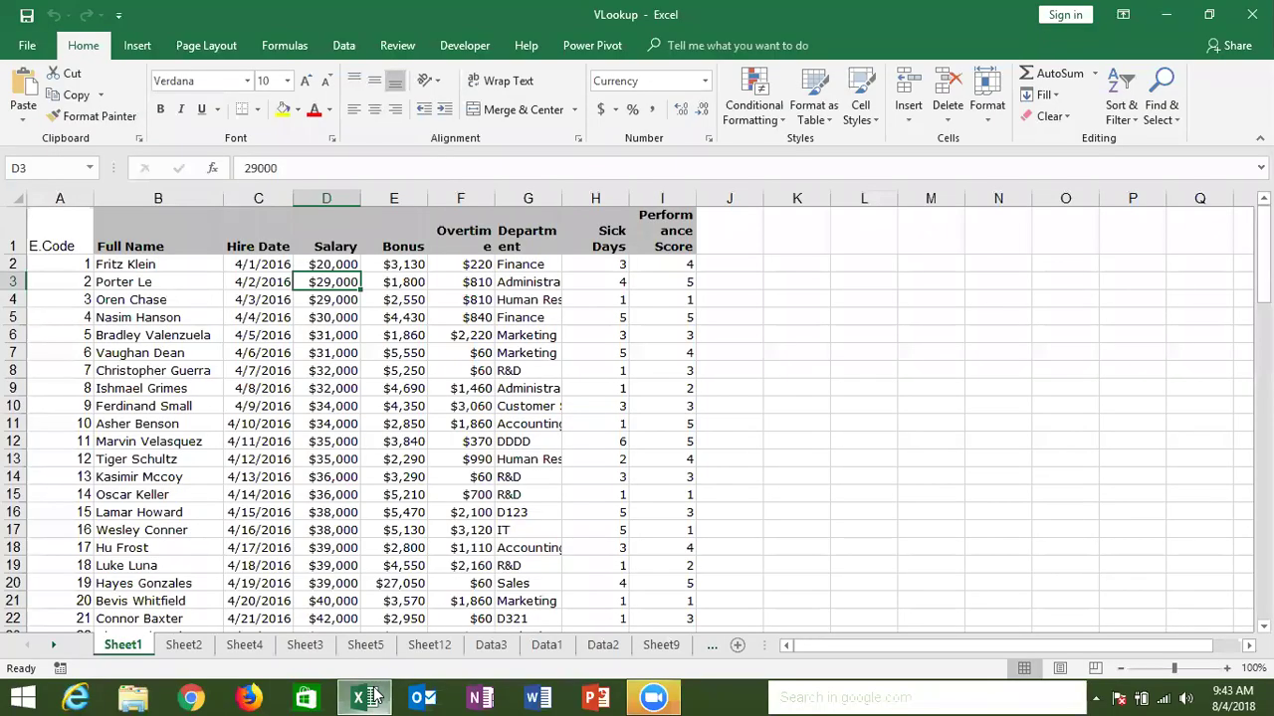
left_click(59, 199)
left_click_drag(100, 199, 90, 215)
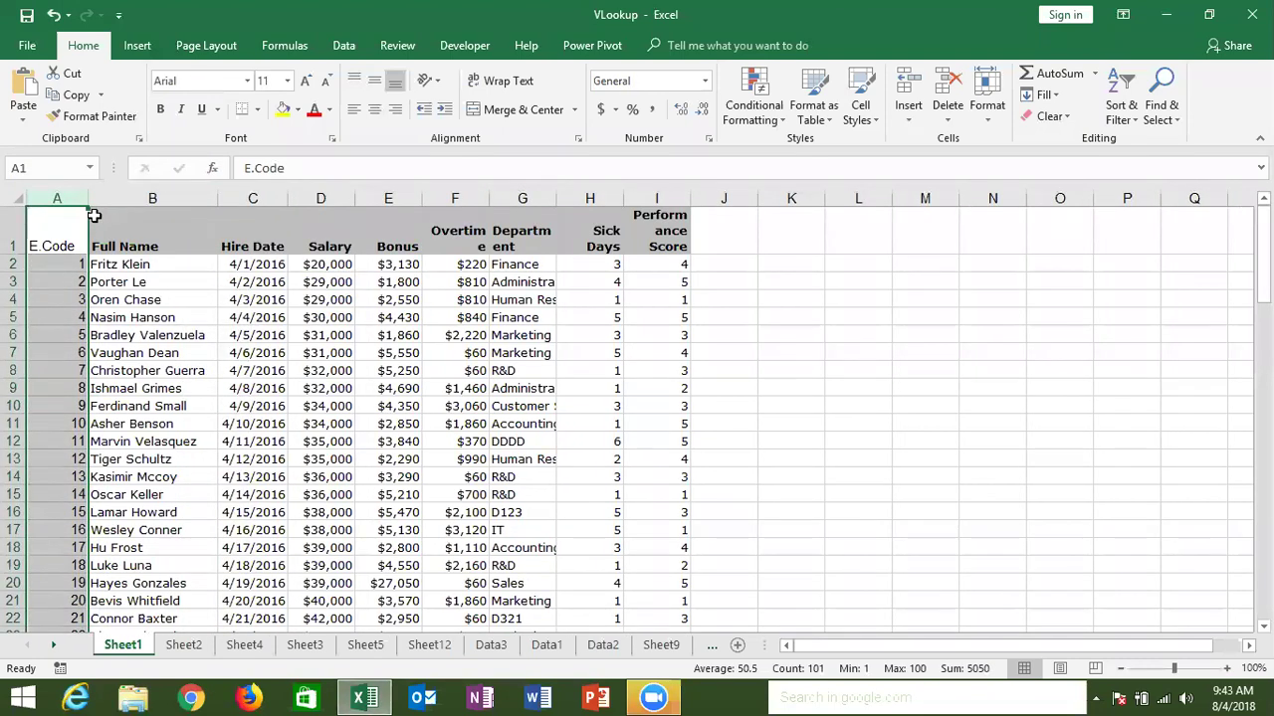
left_click(187, 644)
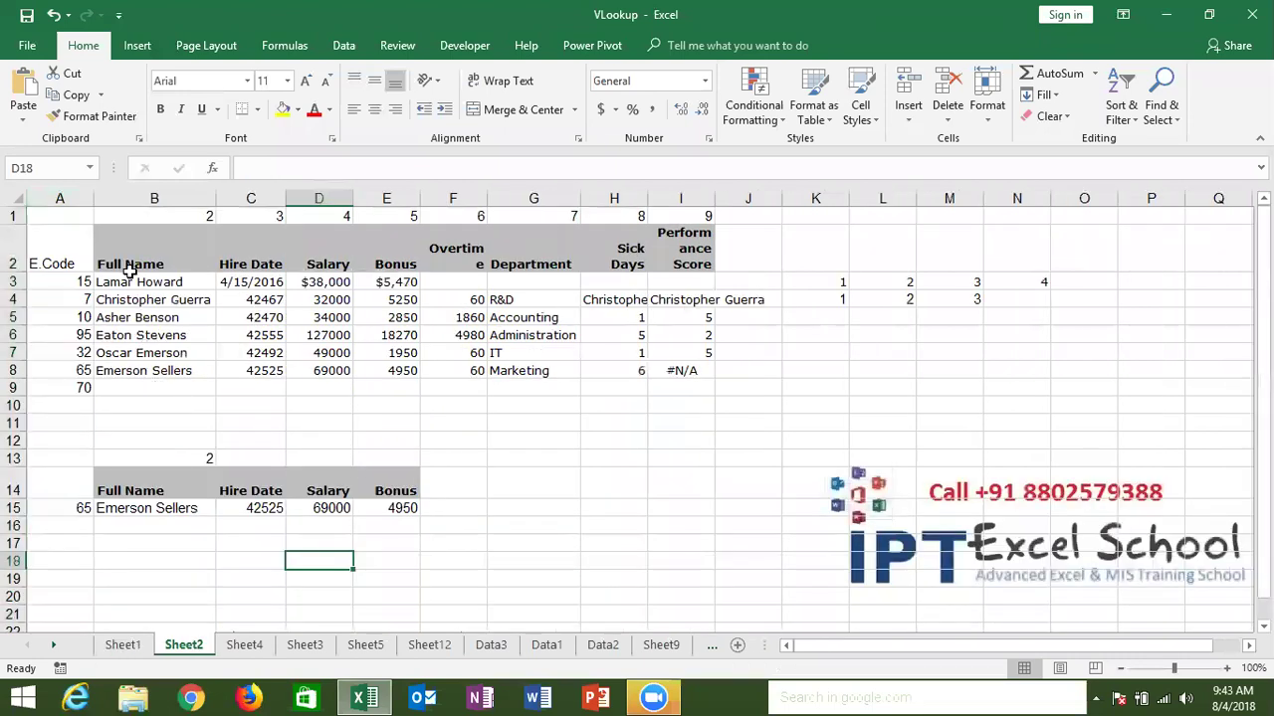
Step: Clear the old lookup results from B3:I8 on Sheet2
mouse_move(130, 281)
left_mouse_down()
mouse_move(715, 398)
mouse_move(696, 372)
left_mouse_up()
key("Delete")
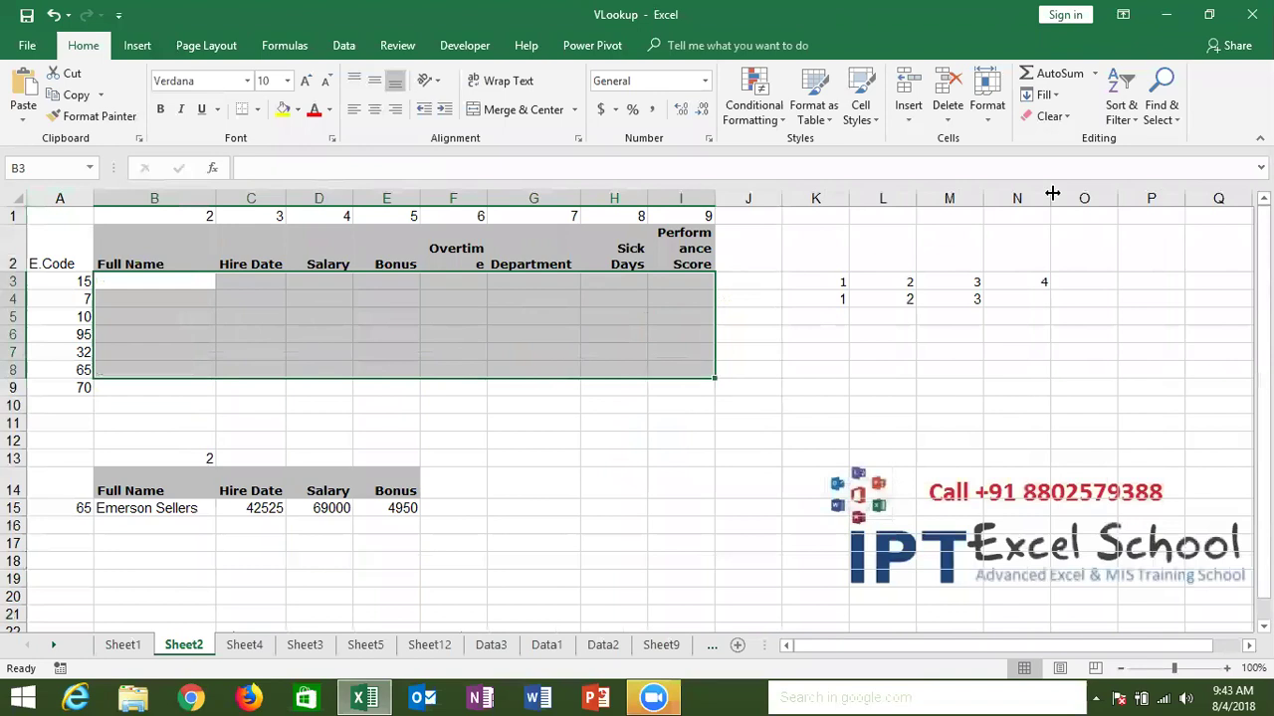
left_click_drag(805, 285, 1027, 298)
left_click(1027, 298)
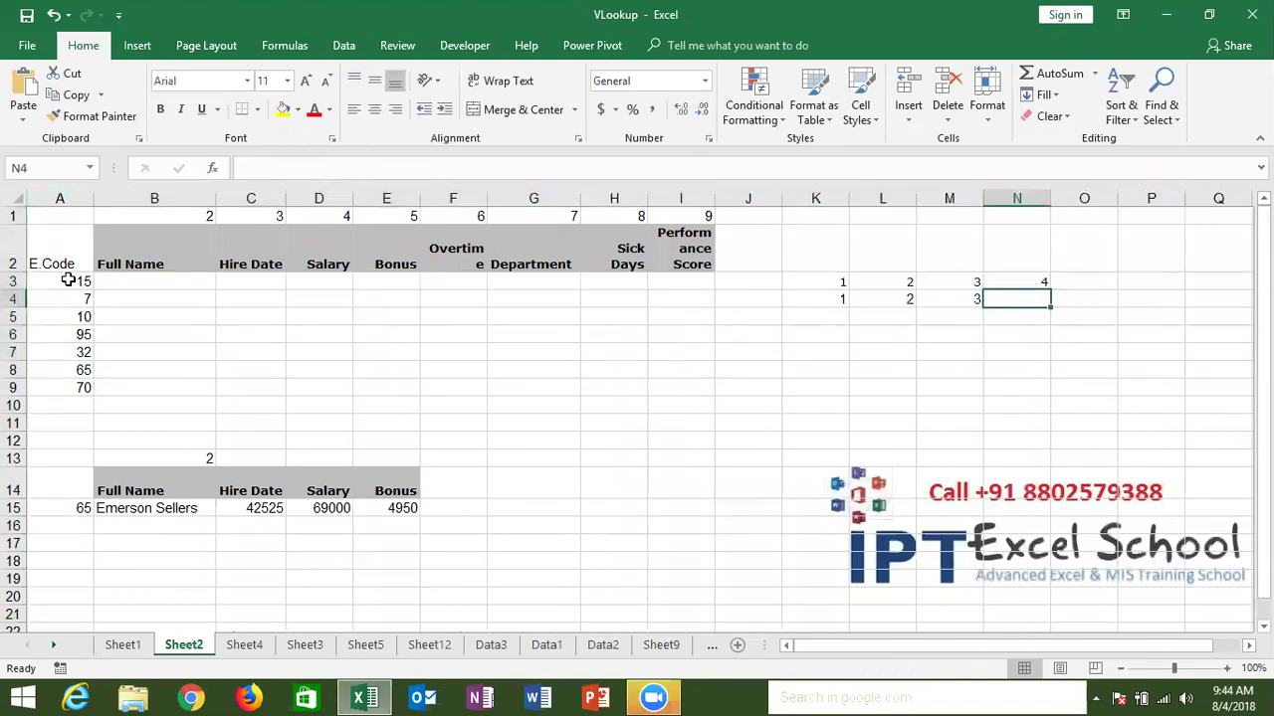
left_click_drag(68, 280, 78, 387)
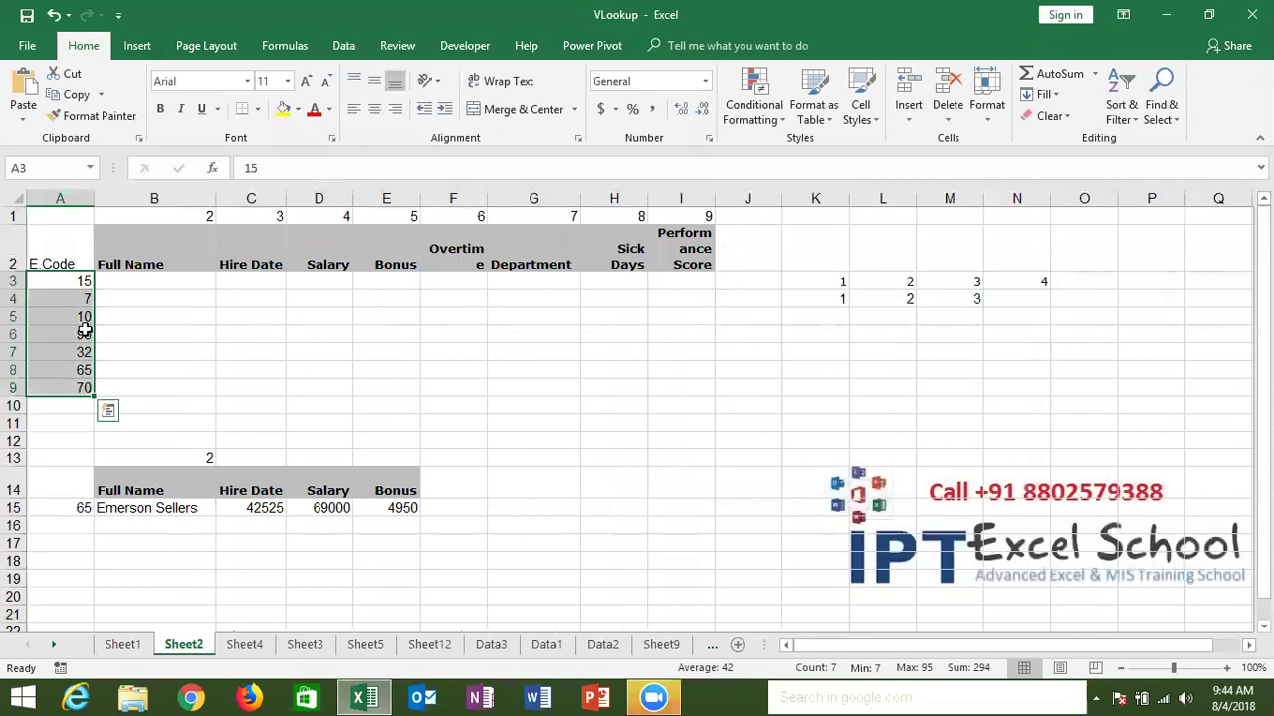
left_click(79, 281)
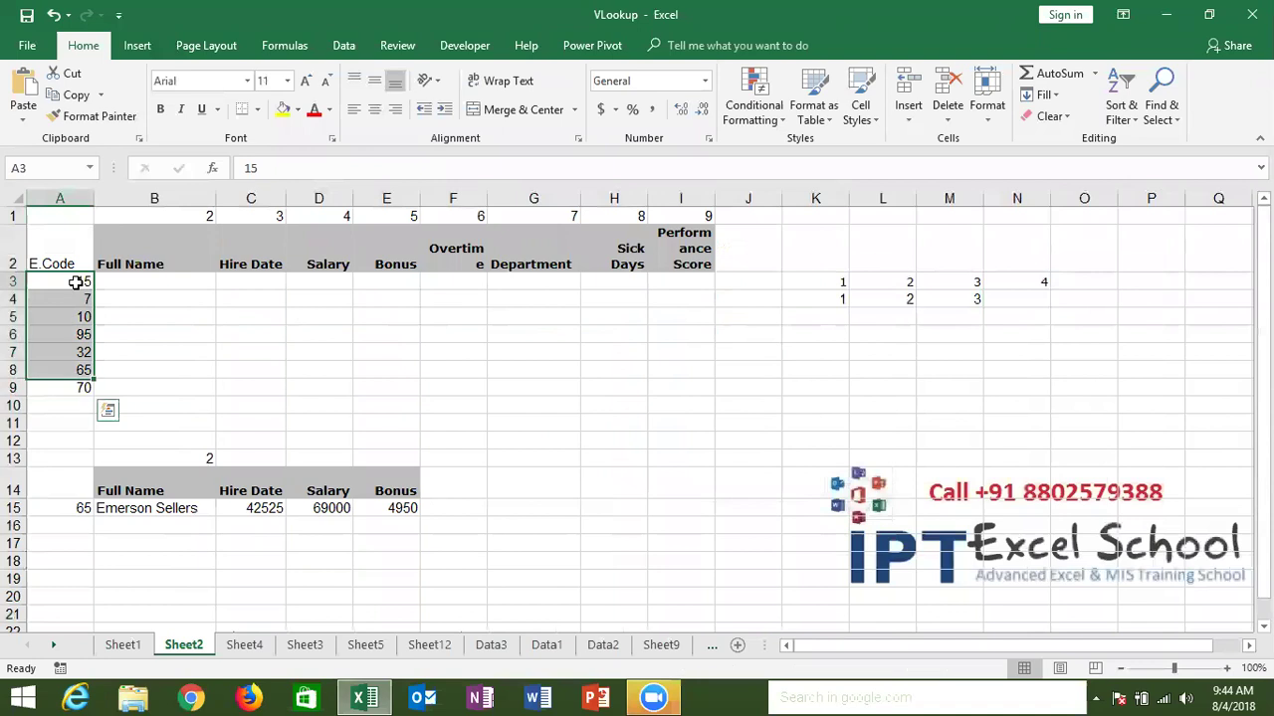
left_click(123, 645)
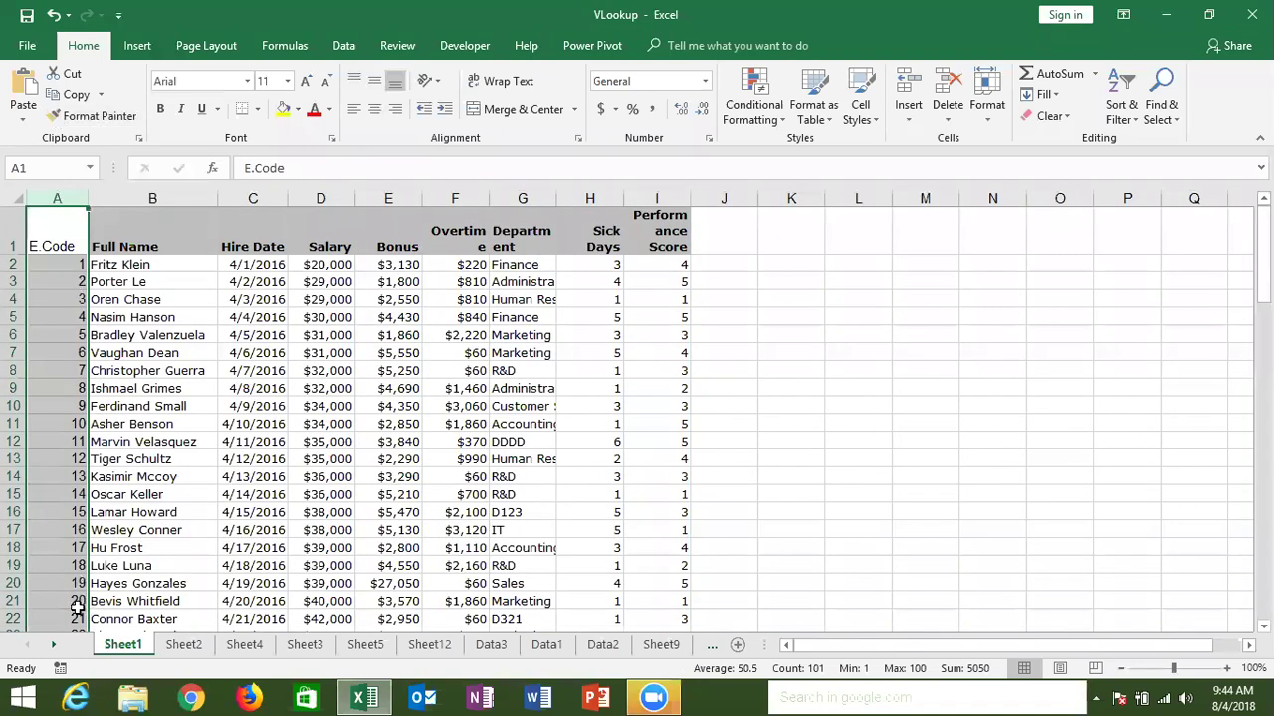
left_click(97, 515)
left_click_drag(687, 506, 689, 503)
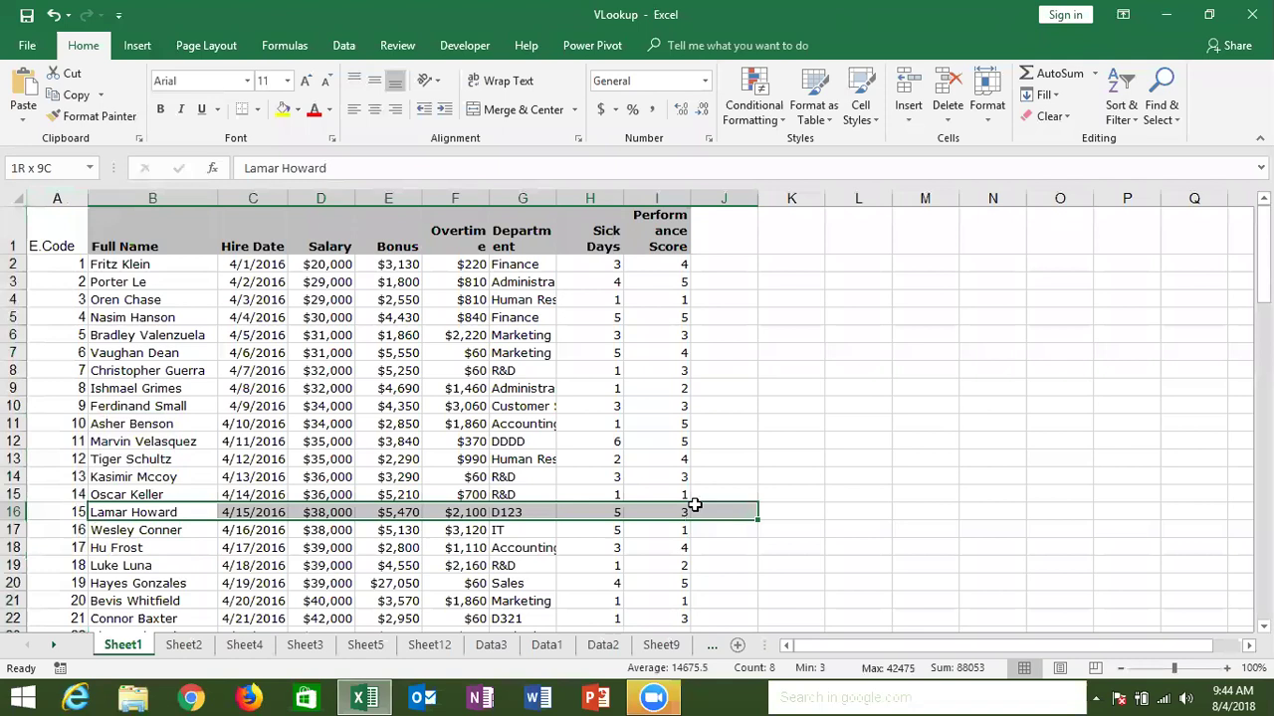
left_click(179, 647)
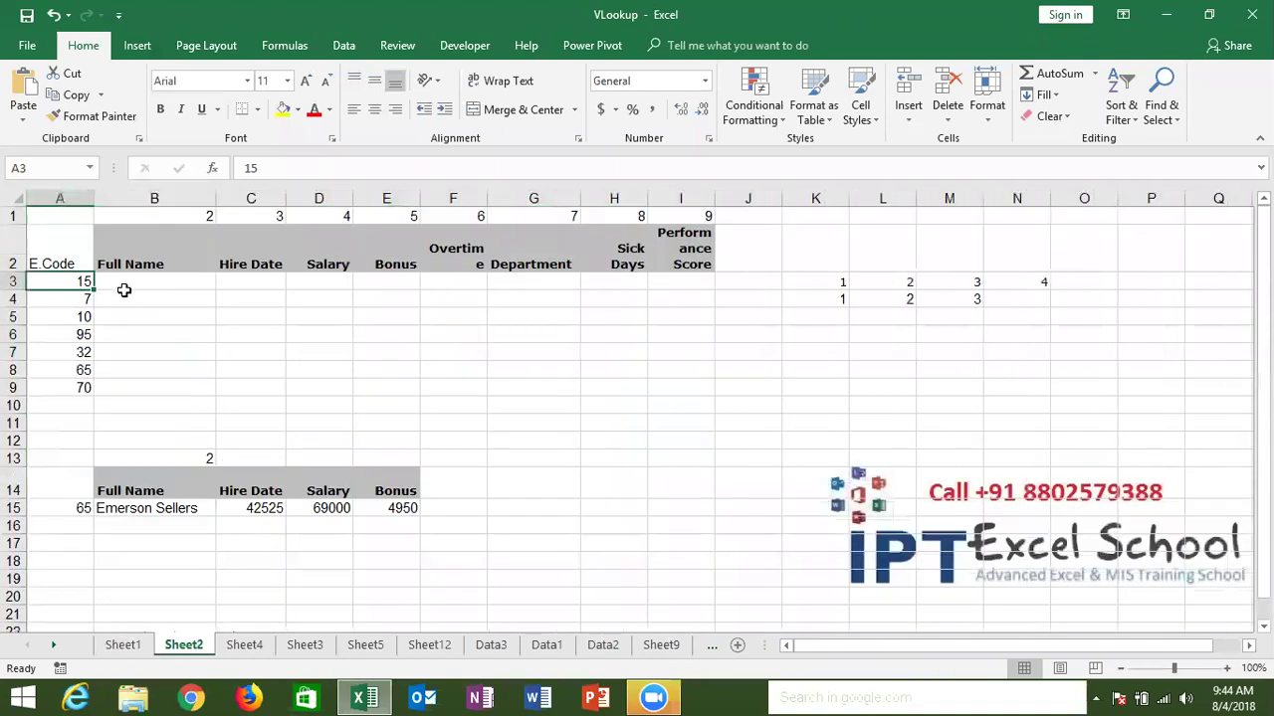
left_click(123, 294)
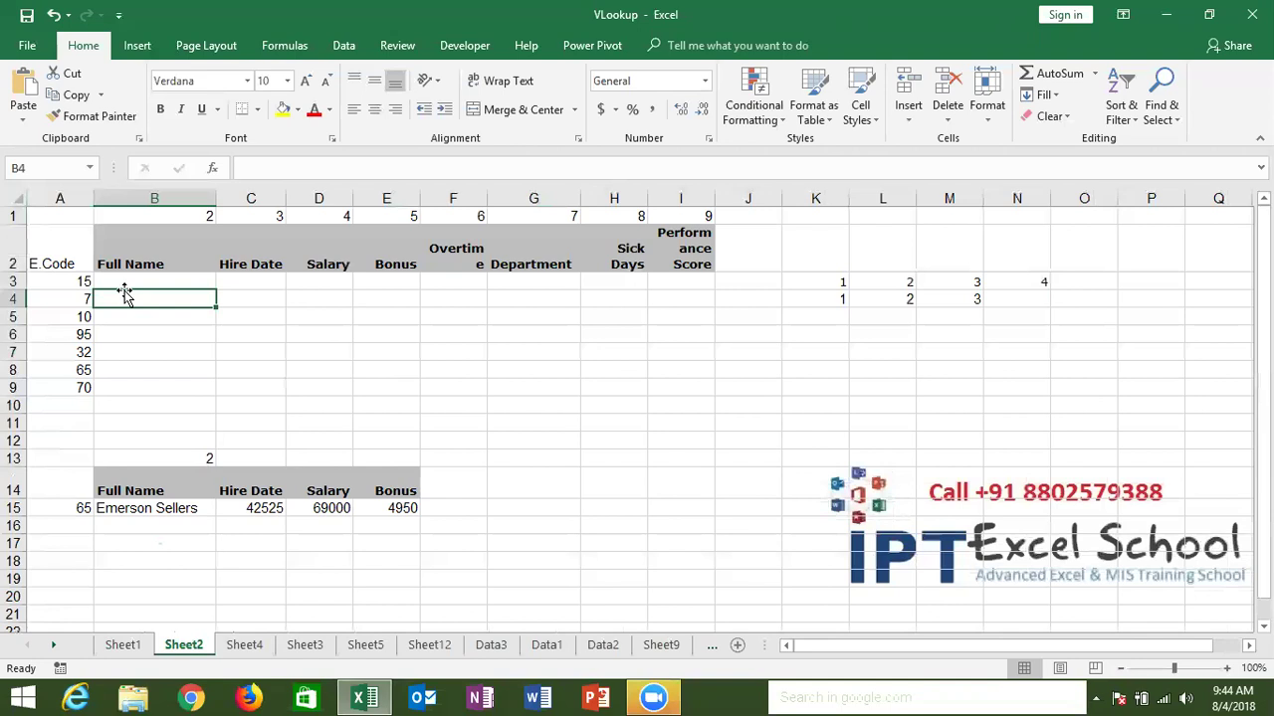
Step: In B3, start =VLOOKUP(A3, and go to Sheet1 for the table range
left_click(125, 287)
type("=vl")
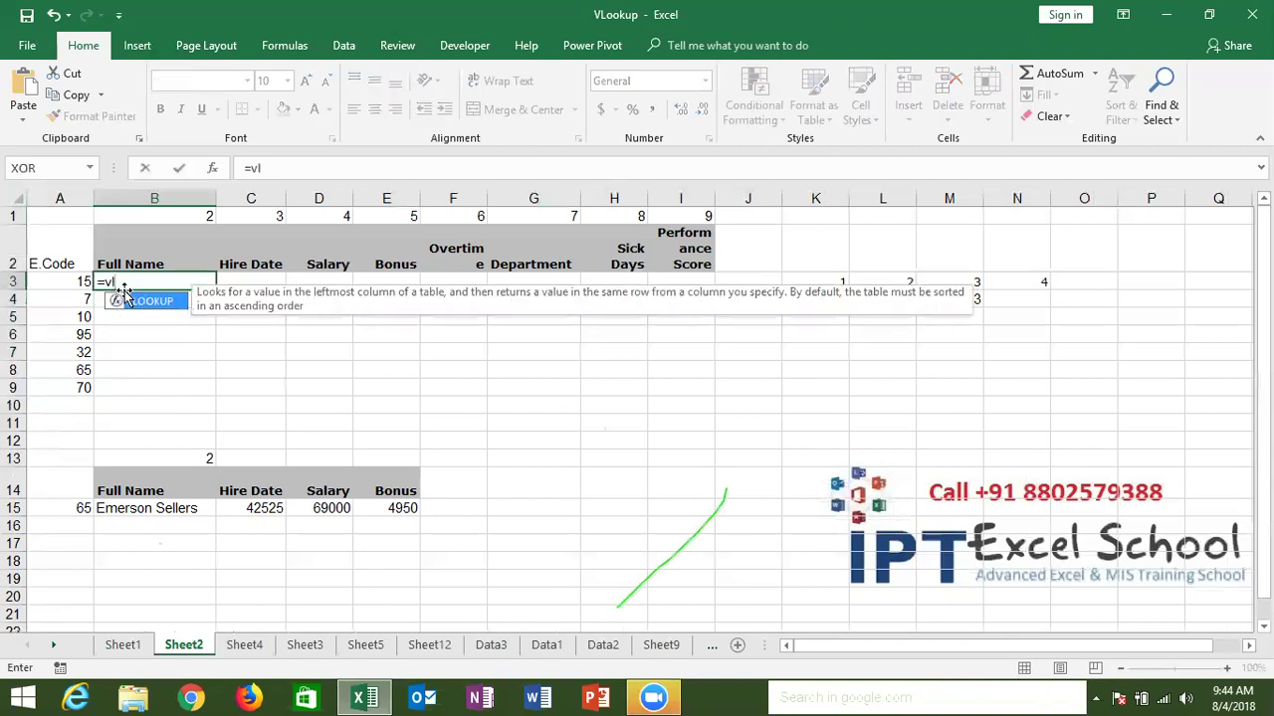
key("Tab")
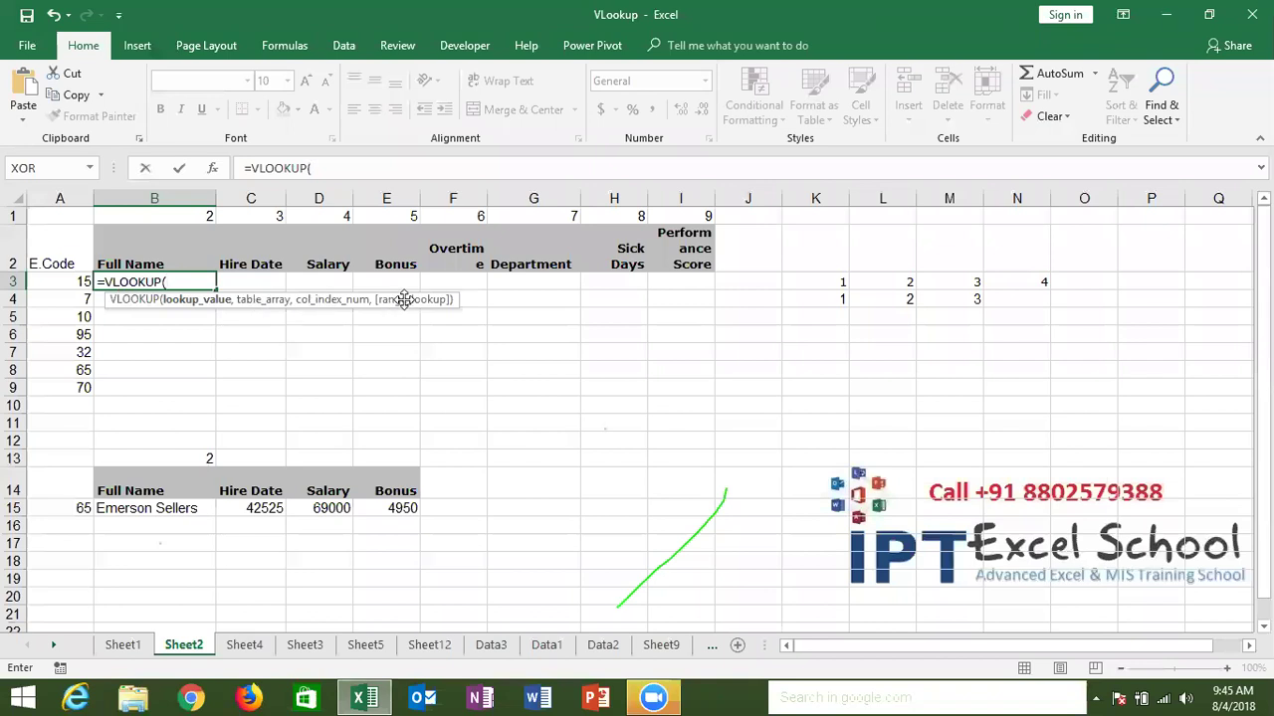
left_click(63, 283)
type(",")
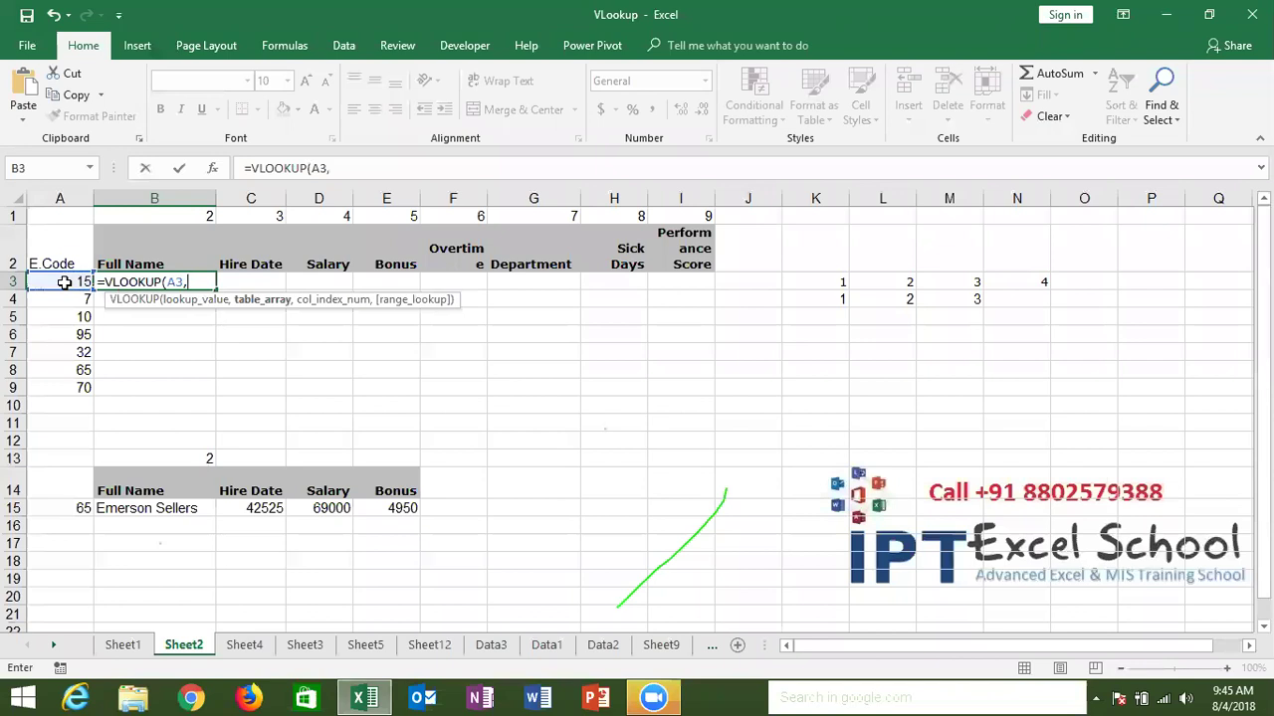
left_click(117, 645)
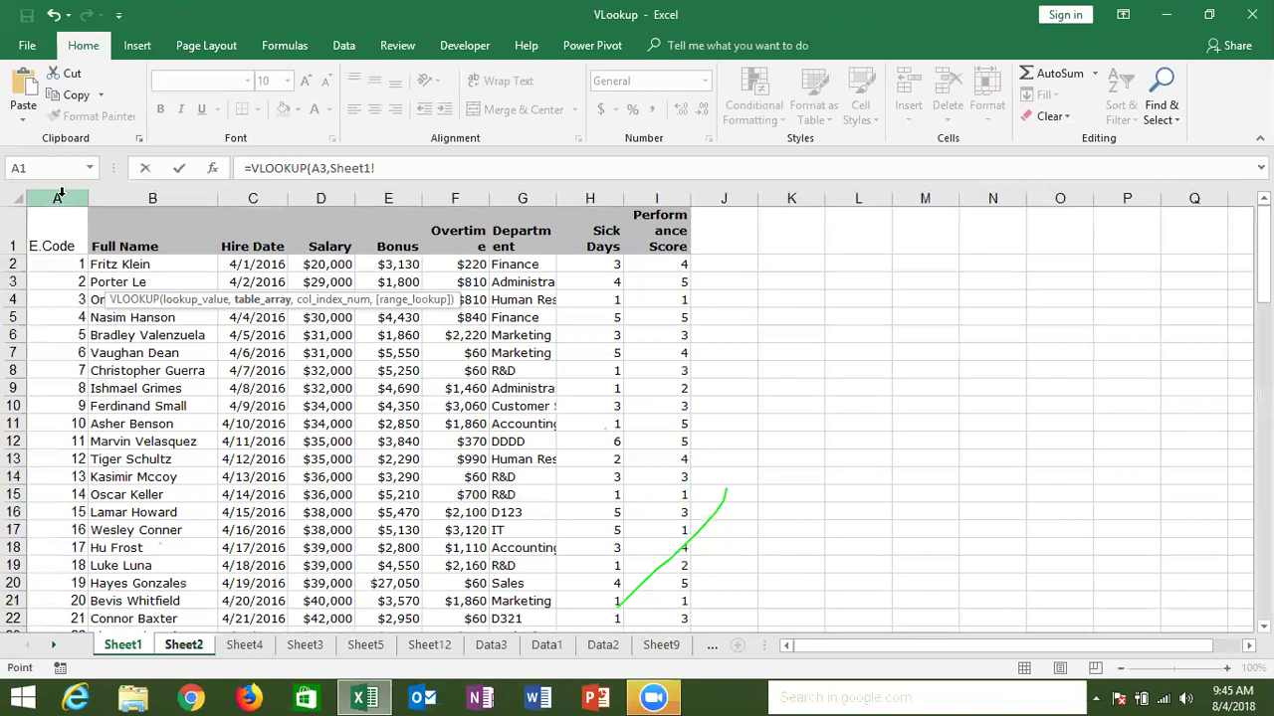
left_click_drag(152, 198, 369, 198)
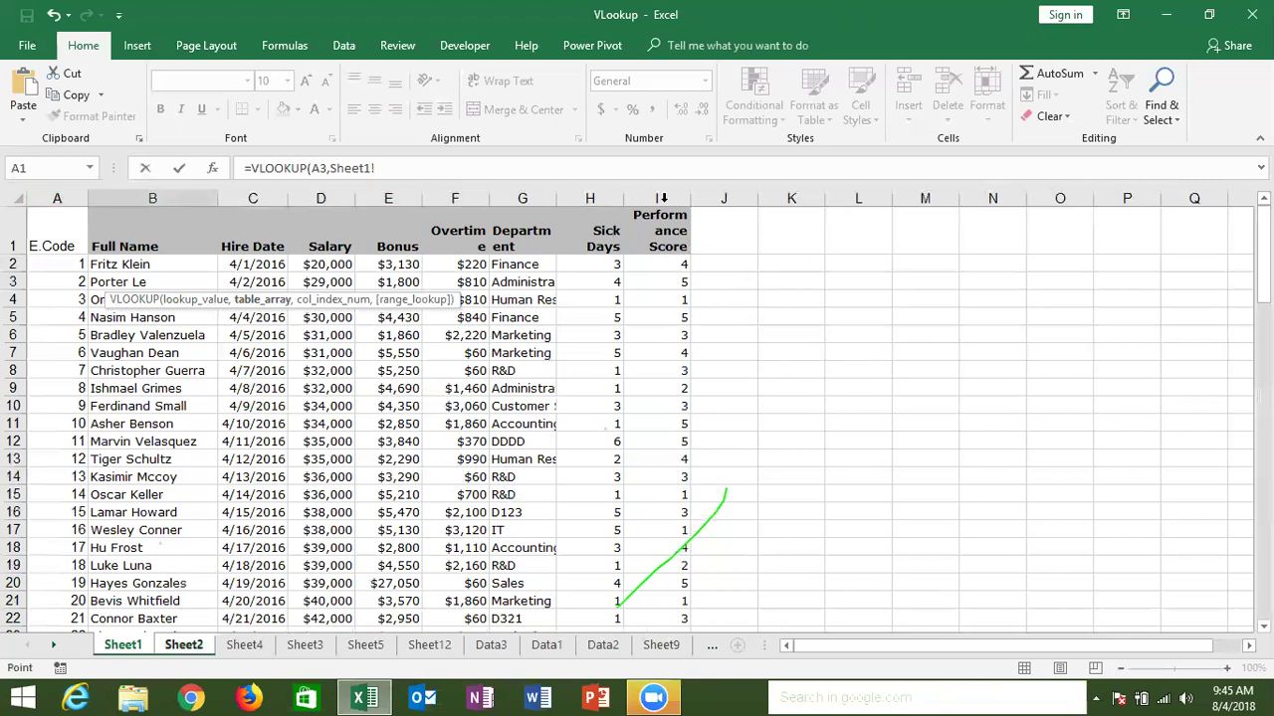
left_click_drag(369, 198, 397, 188)
left_click_drag(57, 198, 252, 198)
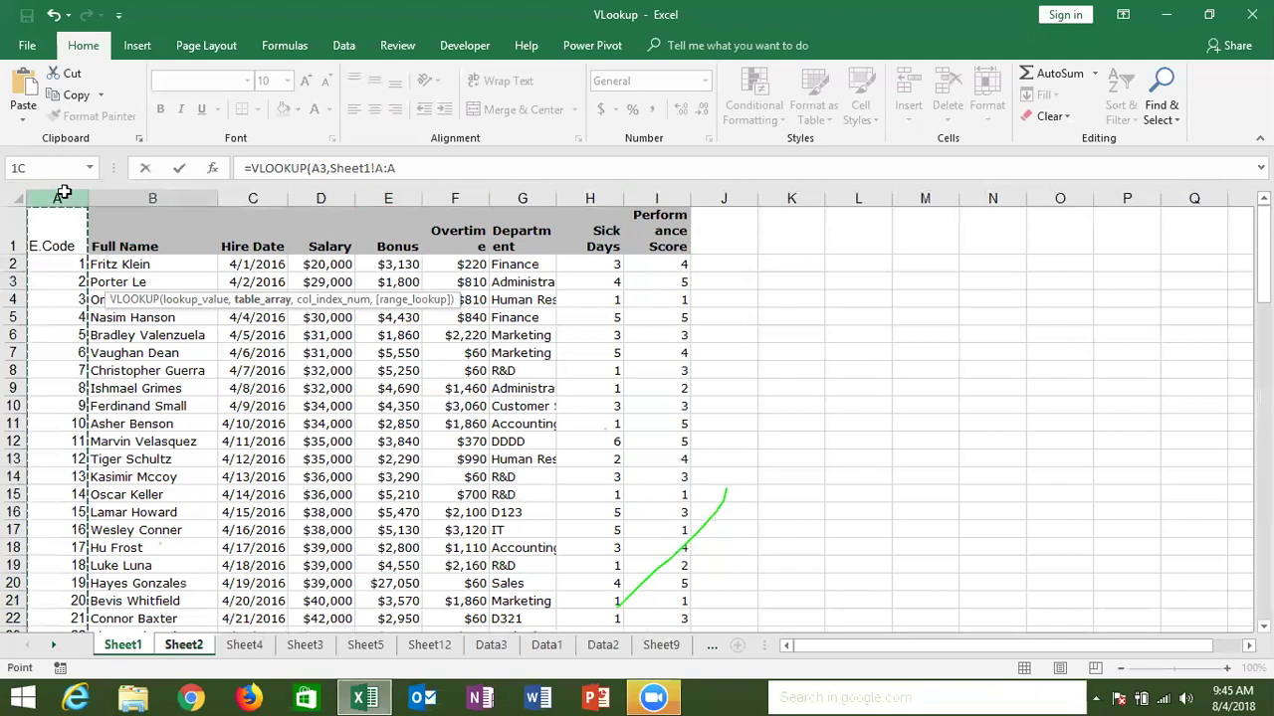
left_click_drag(605, 195, 645, 187)
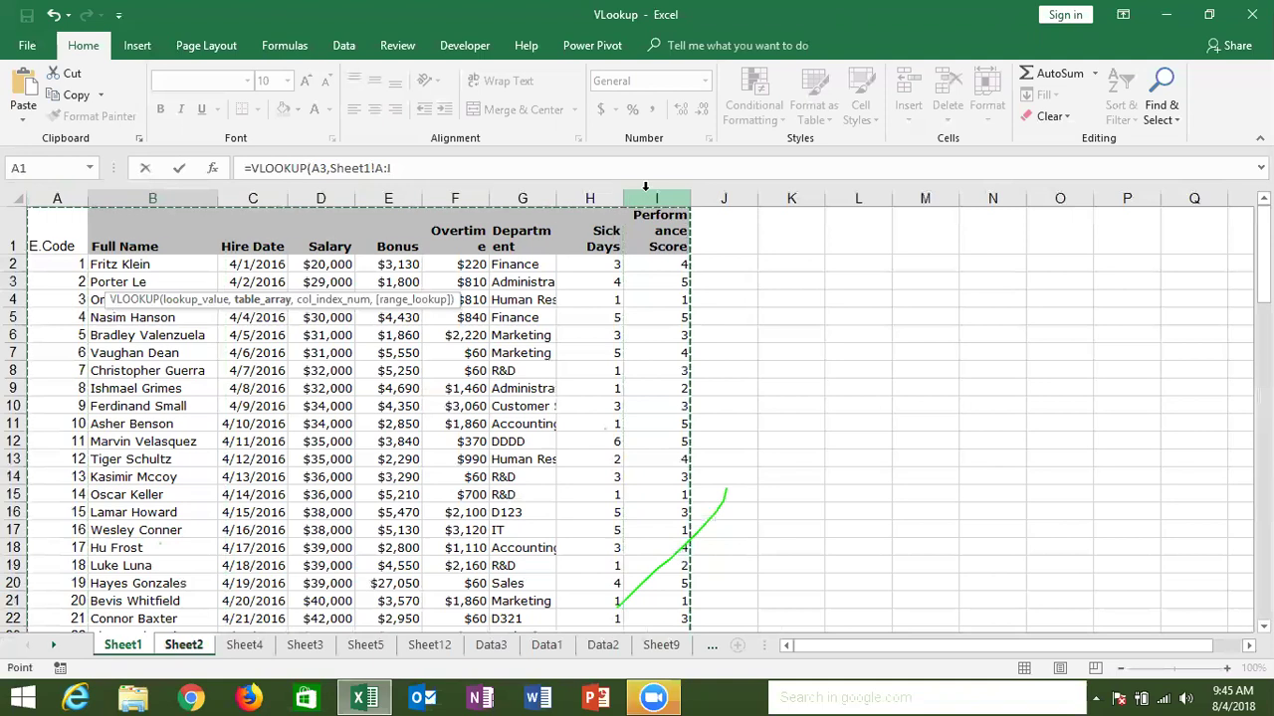
type(",")
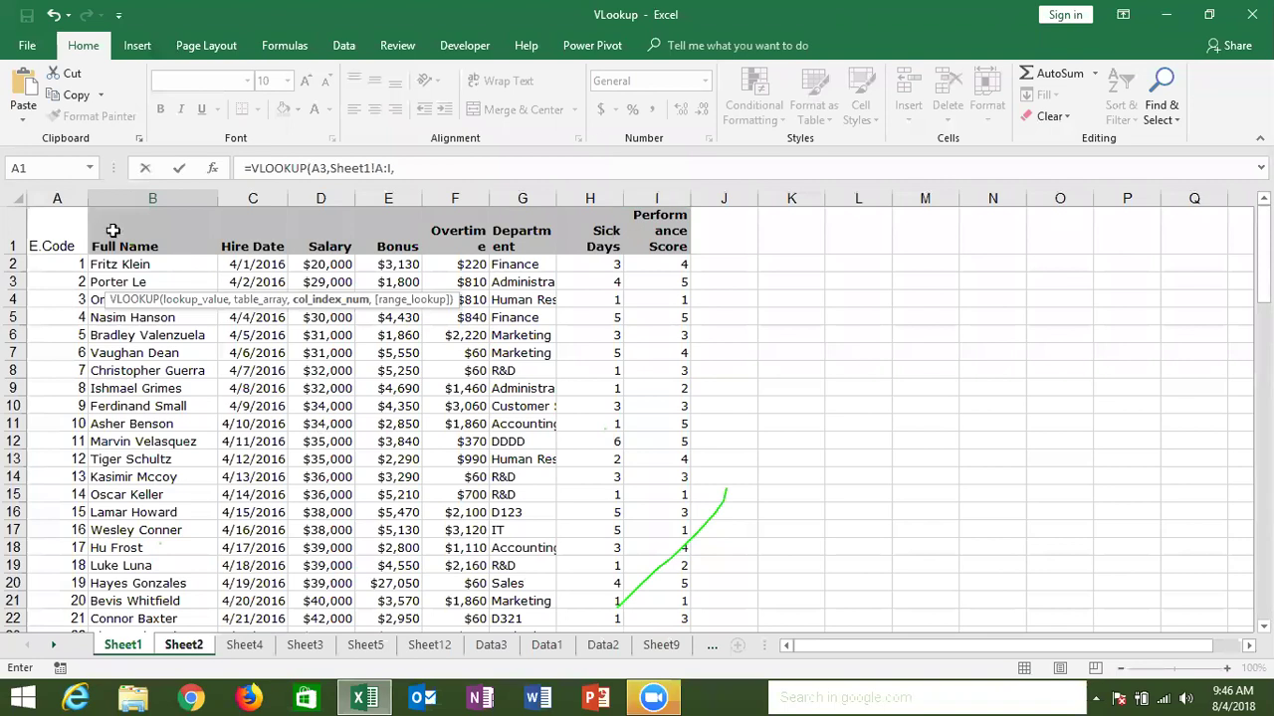
type("2")
type(",")
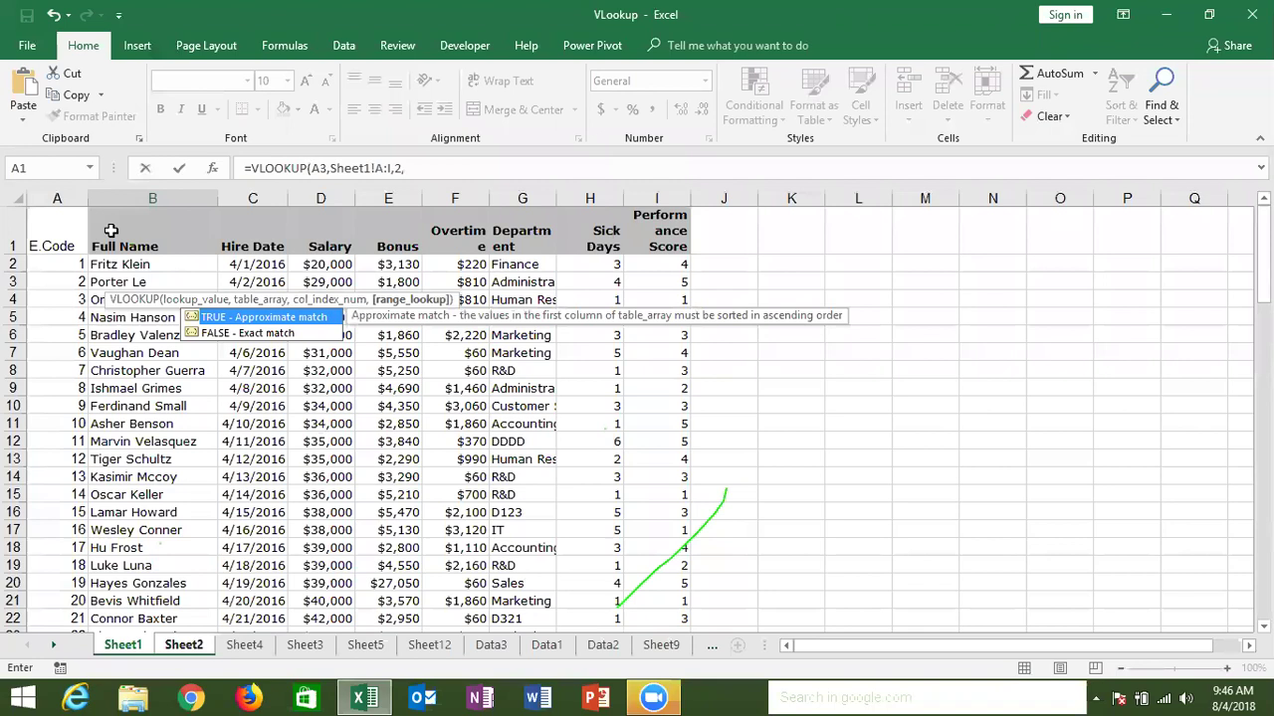
type("0")
key("Return")
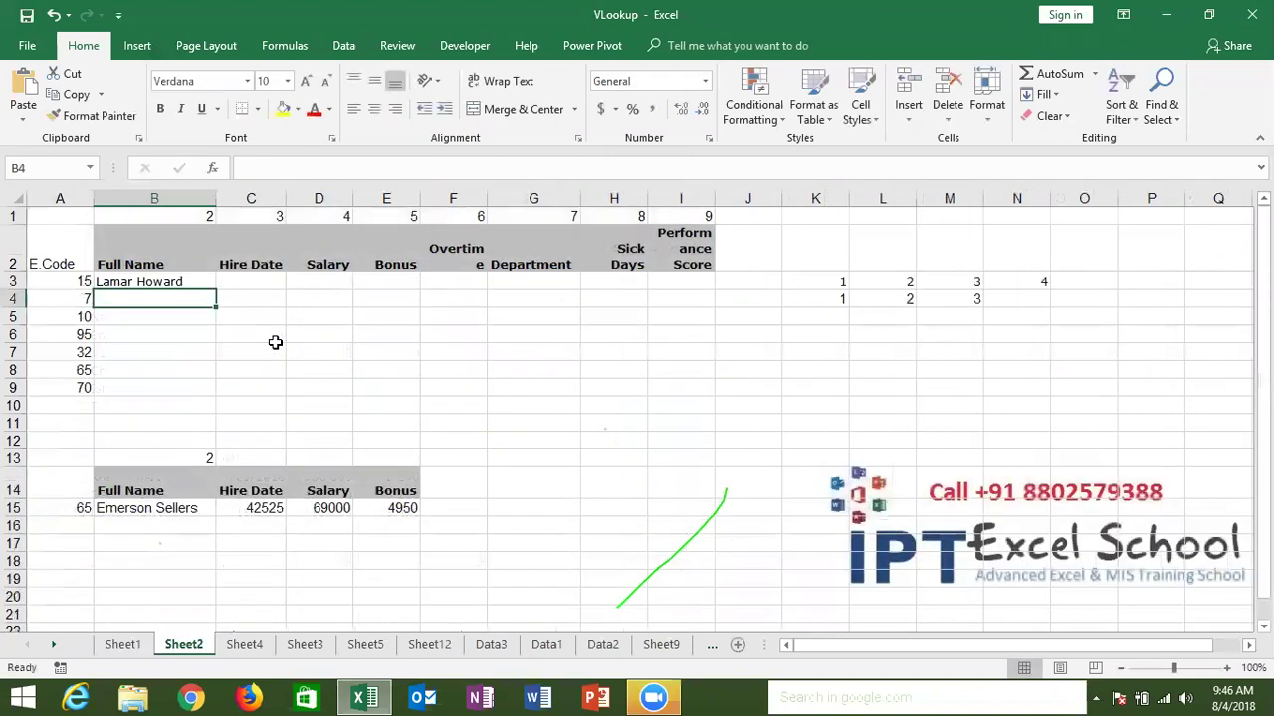
Step: In C3, start a VLOOKUP of A3 against Sheet1 columns A:I
key("Up")
key("Right")
type("=vl")
key("Tab")
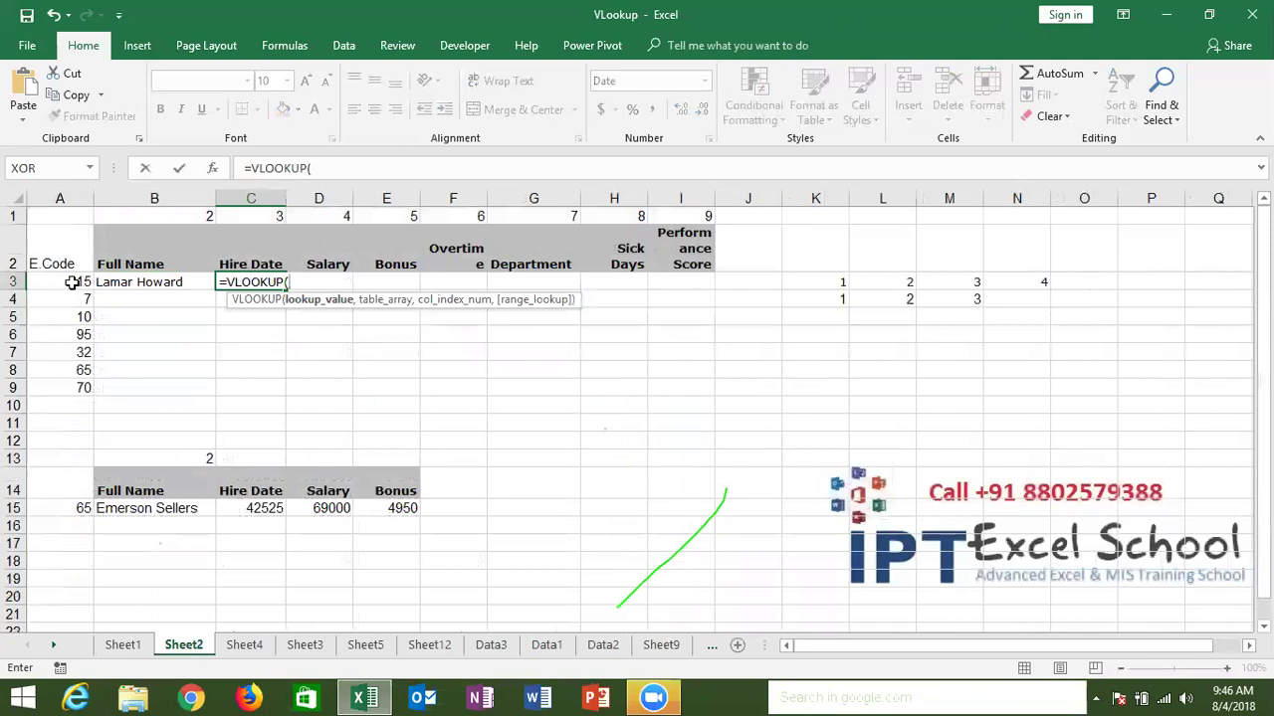
left_click(73, 283)
type(",")
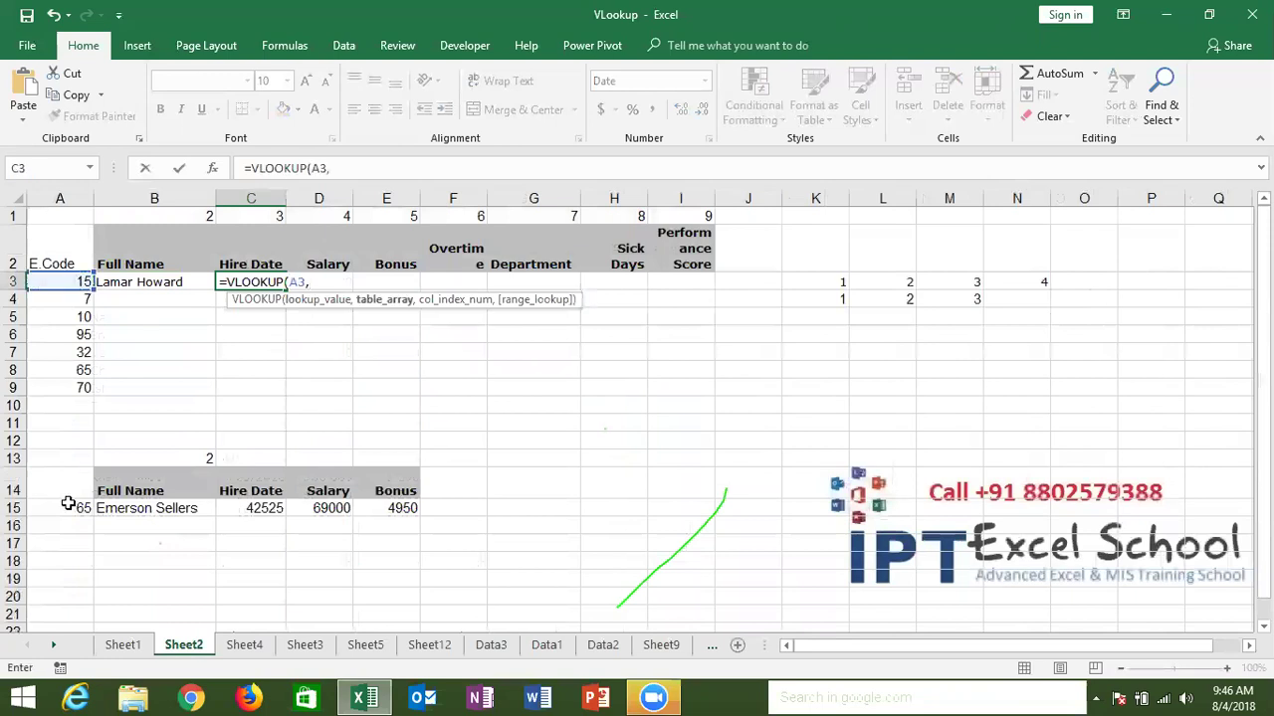
left_click(124, 645)
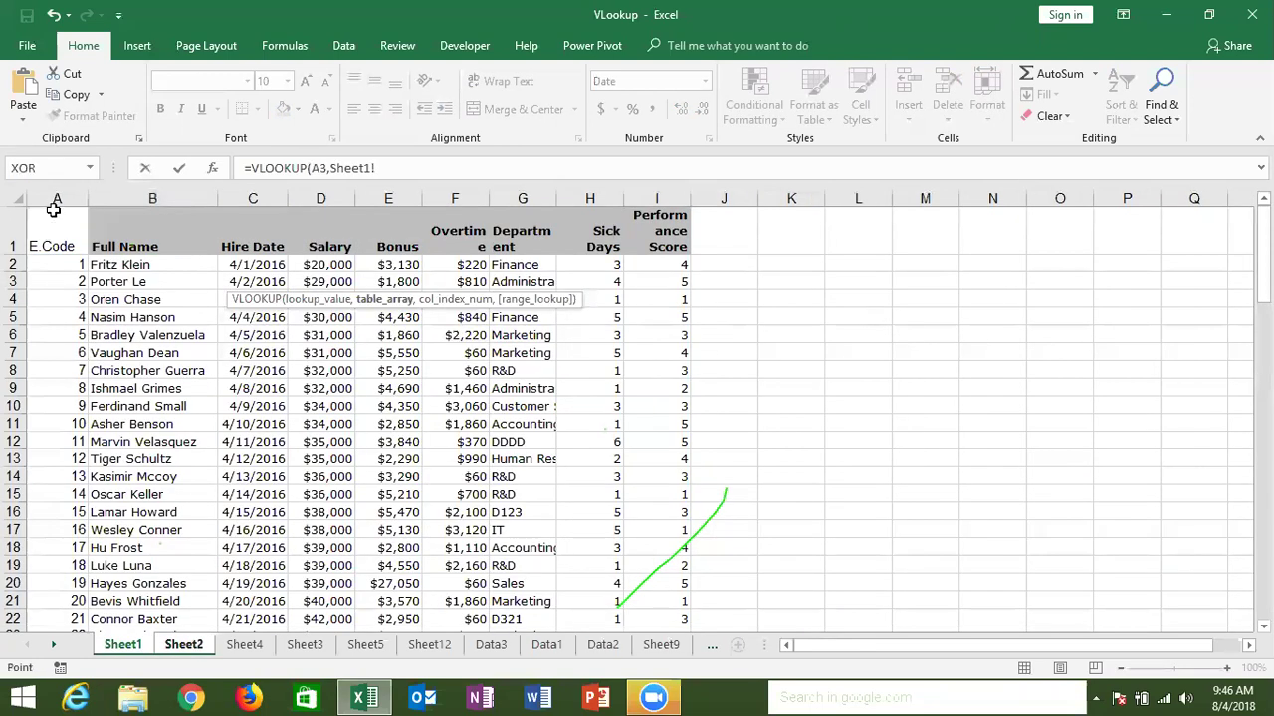
left_click_drag(53, 204, 651, 198)
Step: Set the column index to 3 with exact match so C3 shows hire date 4/15/2016
type(",2,")
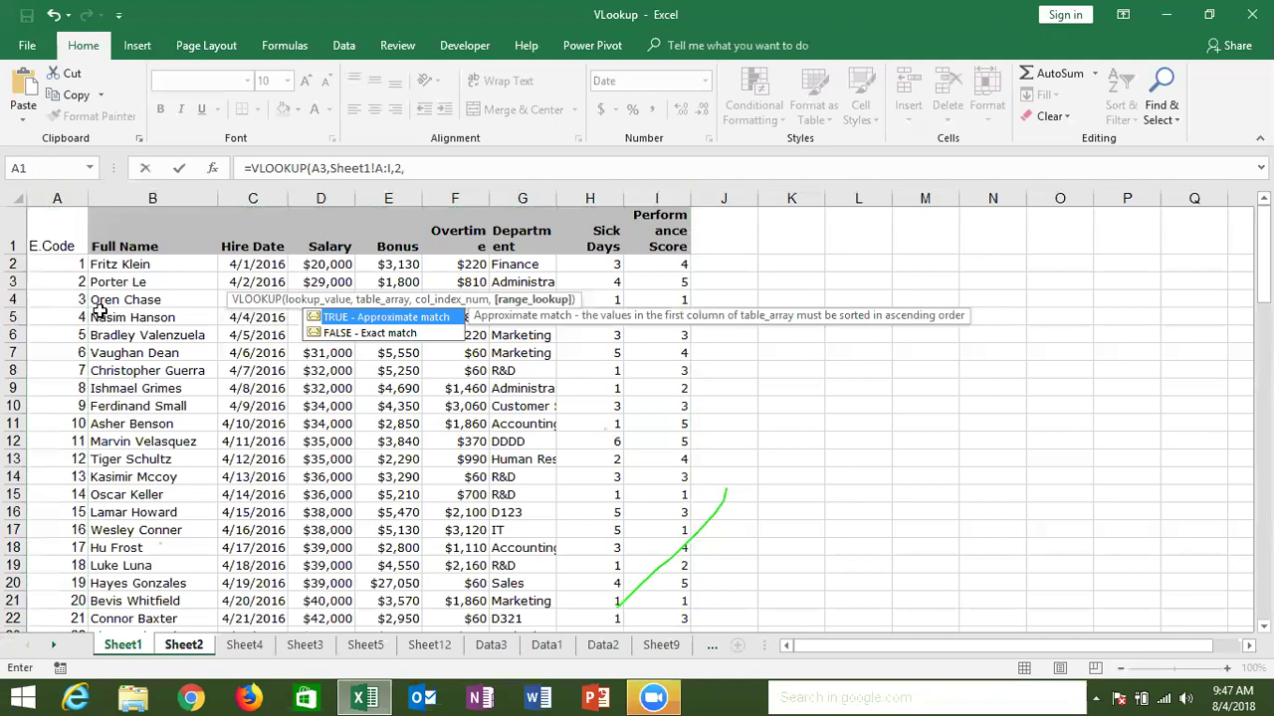
type("0")
left_click(398, 168)
left_click(398, 167)
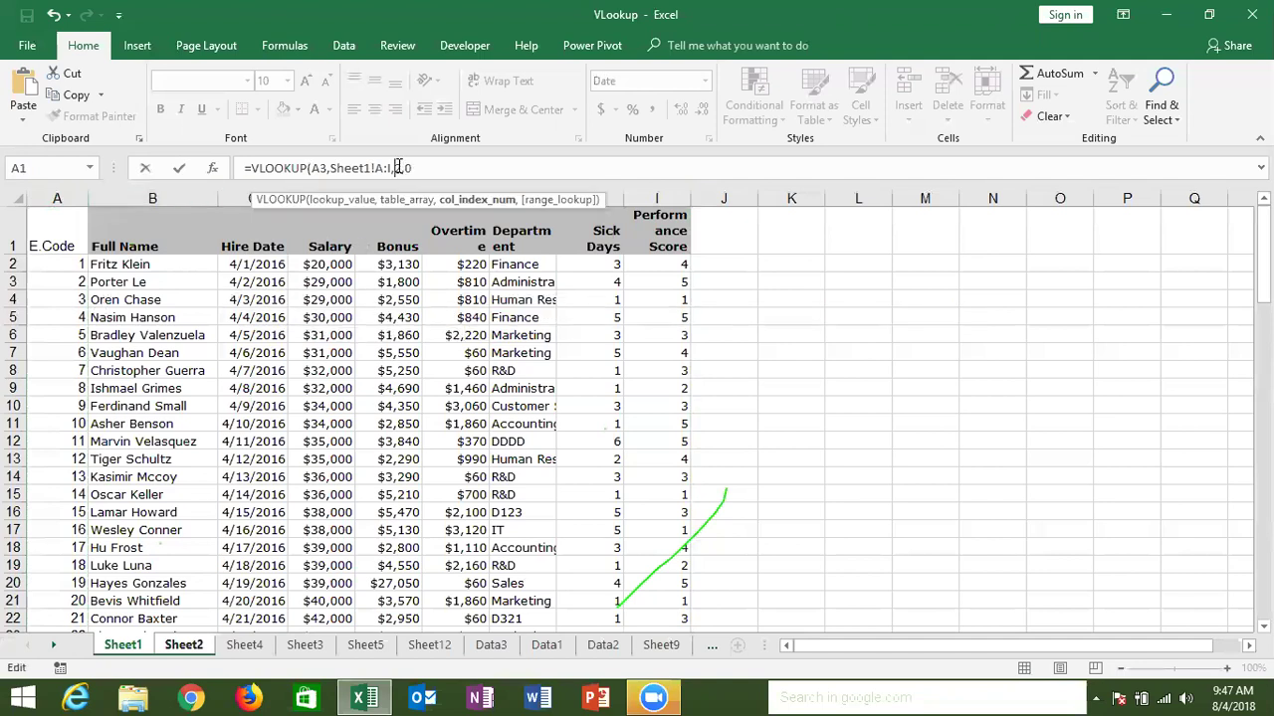
type("3")
key("Return")
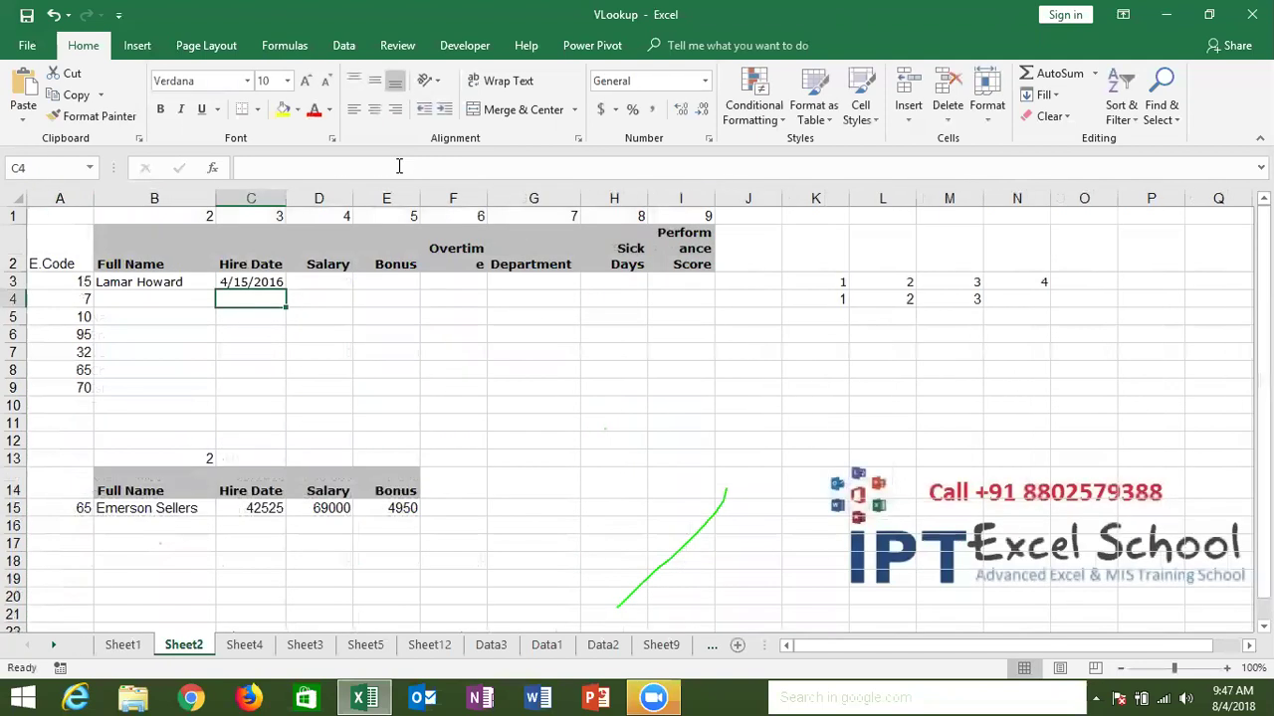
key("Up")
Step: Enter =VLOOKUP(A3,Sheet1!A:I,4,0) in D3 to return salary $38,000
key("Right")
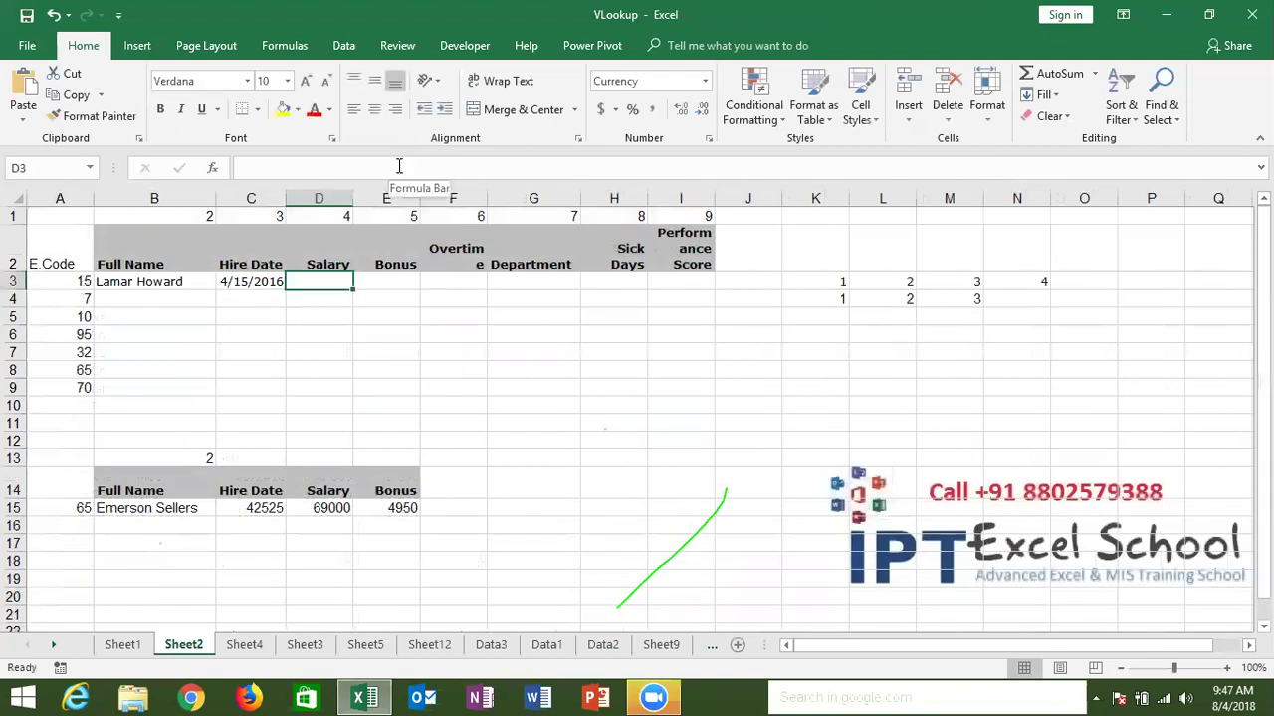
type("=VLOOKUP(")
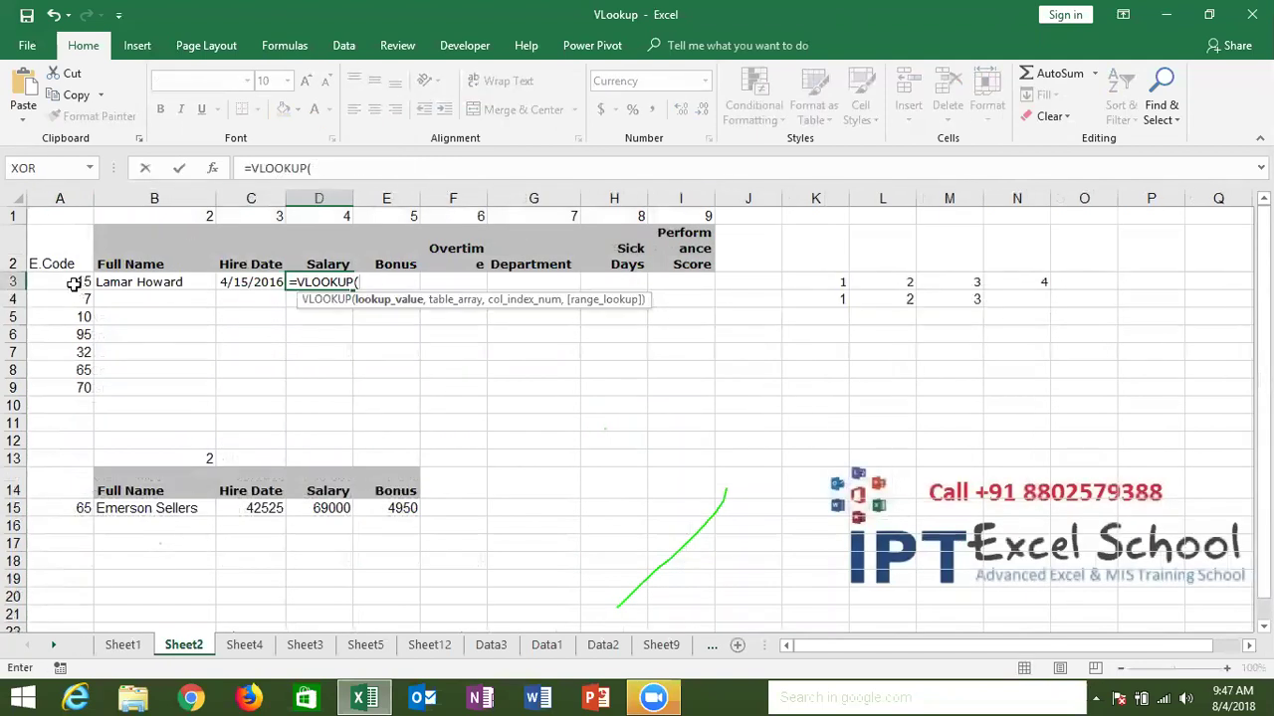
left_click(73, 281)
type(",")
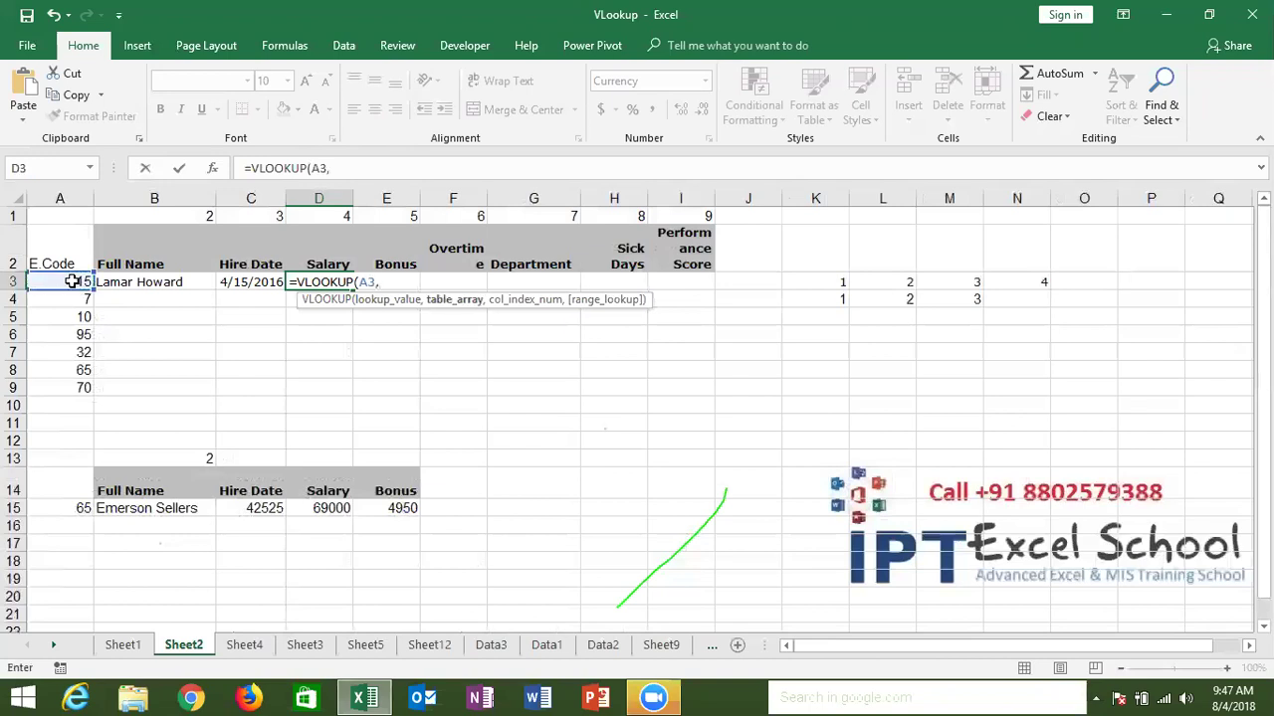
left_click(118, 645)
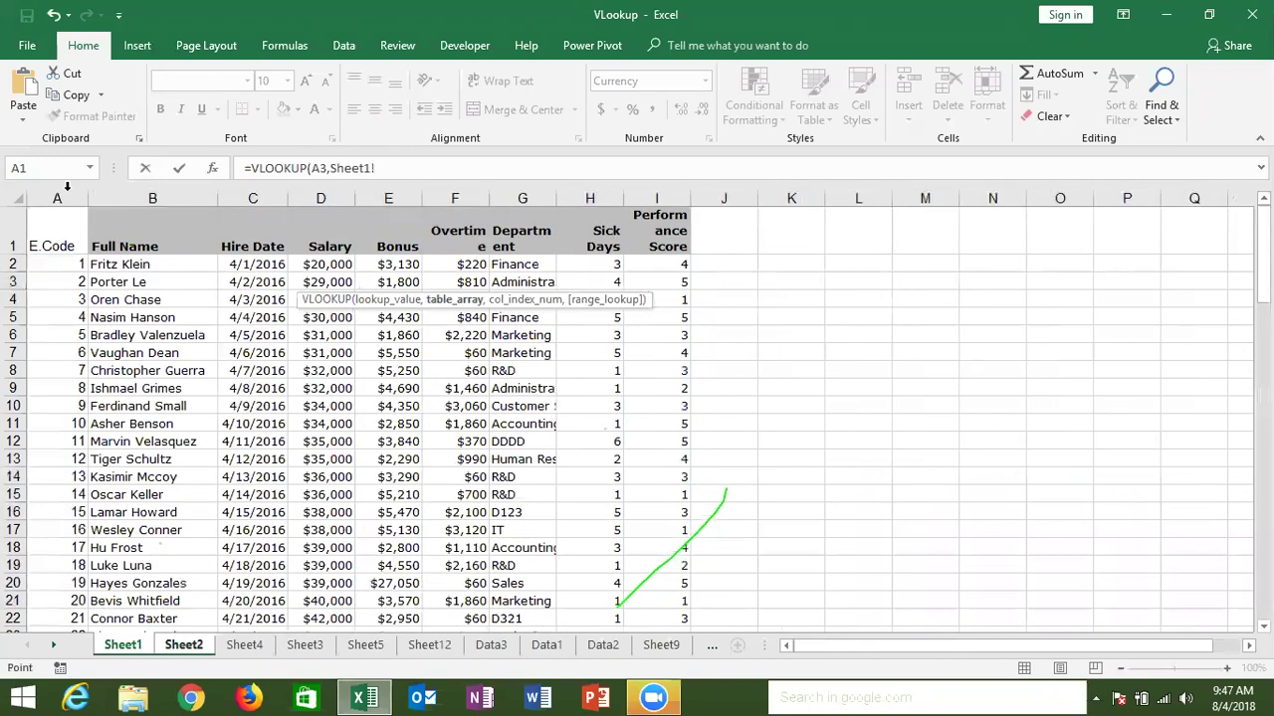
left_click_drag(57, 198, 676, 239)
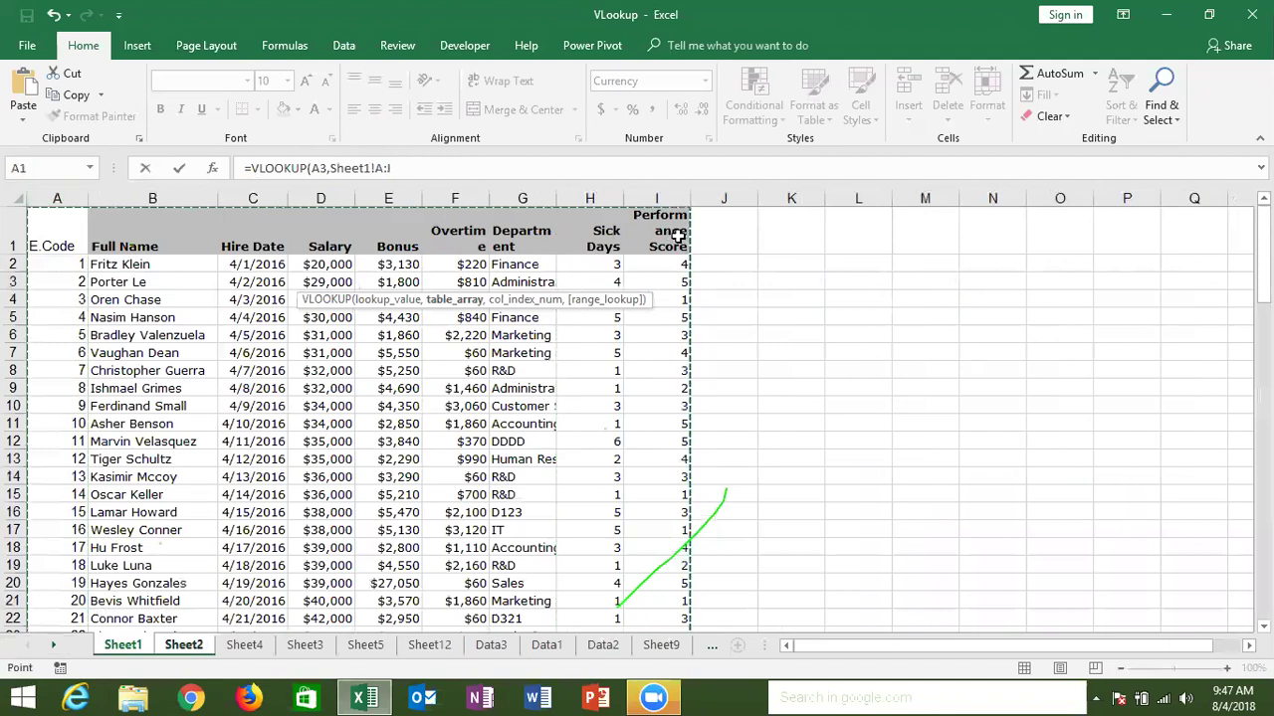
type(",")
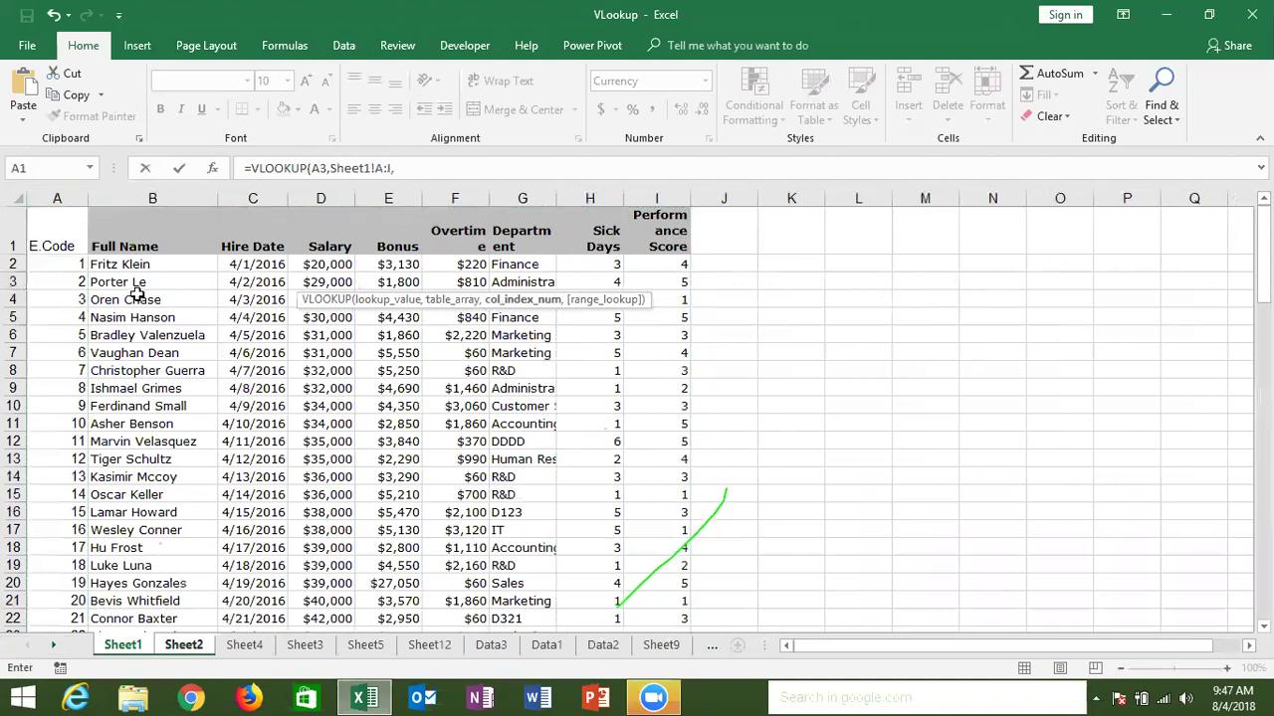
type("4,0")
key("Return")
key("Up")
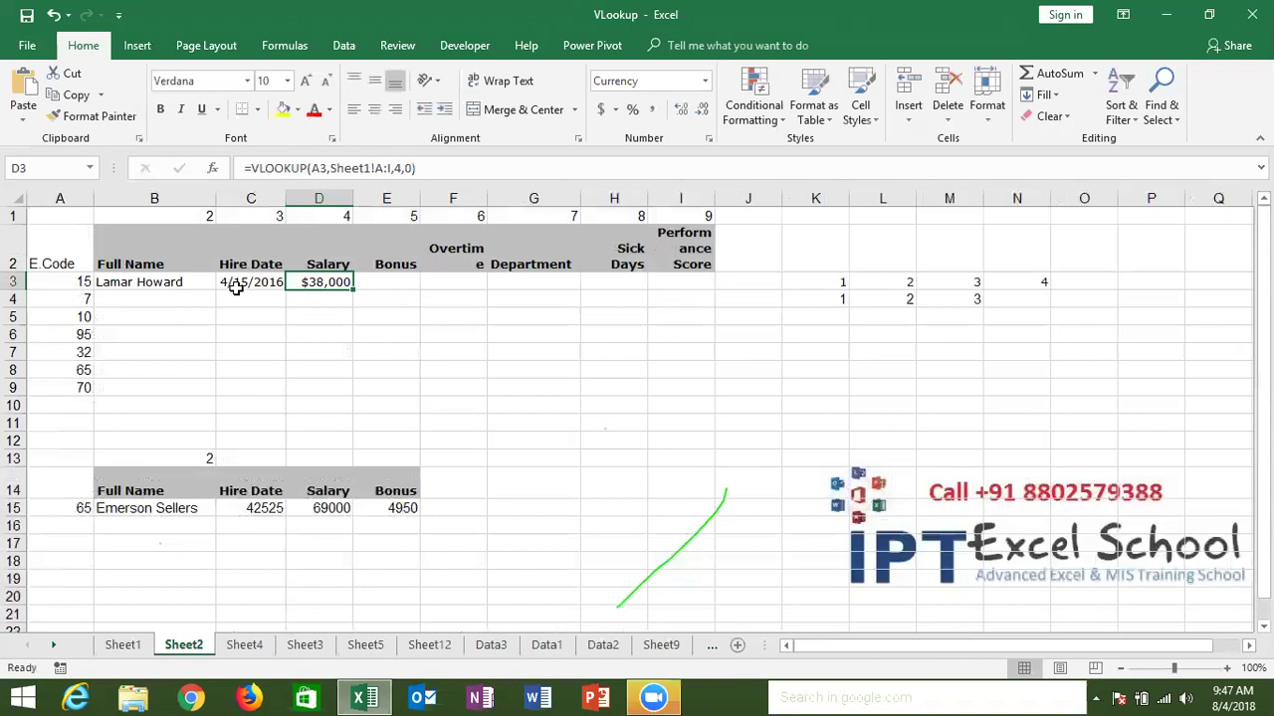
Step: Change D3's salary formula to use $A3 and the absolute table range $A:$I
left_click(144, 280)
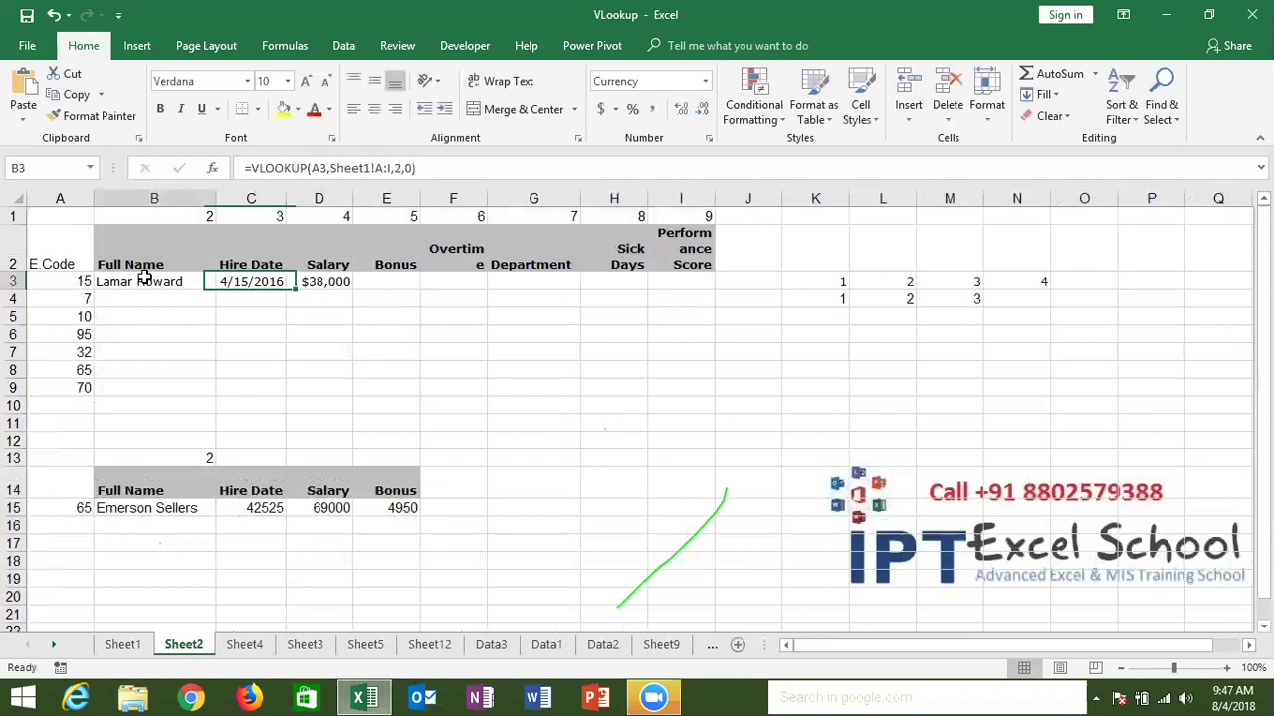
left_click(327, 282)
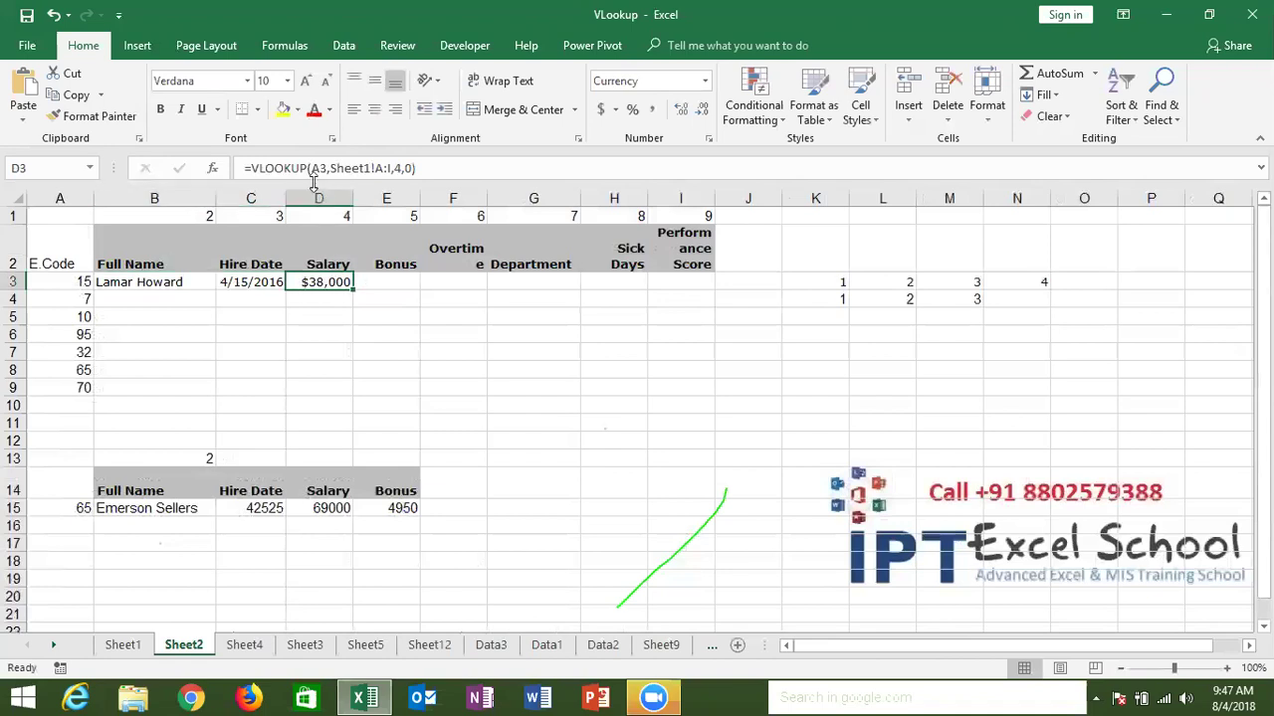
left_click(312, 170)
type("$")
left_click(392, 168)
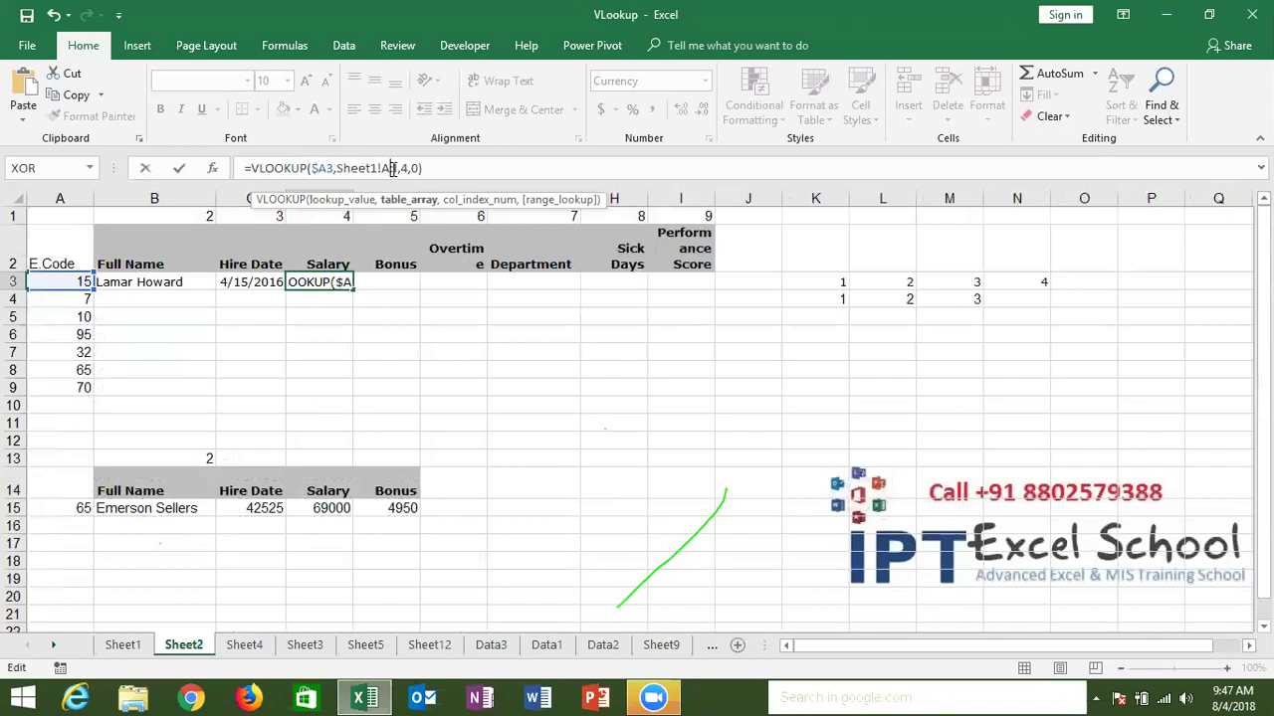
key("F4")
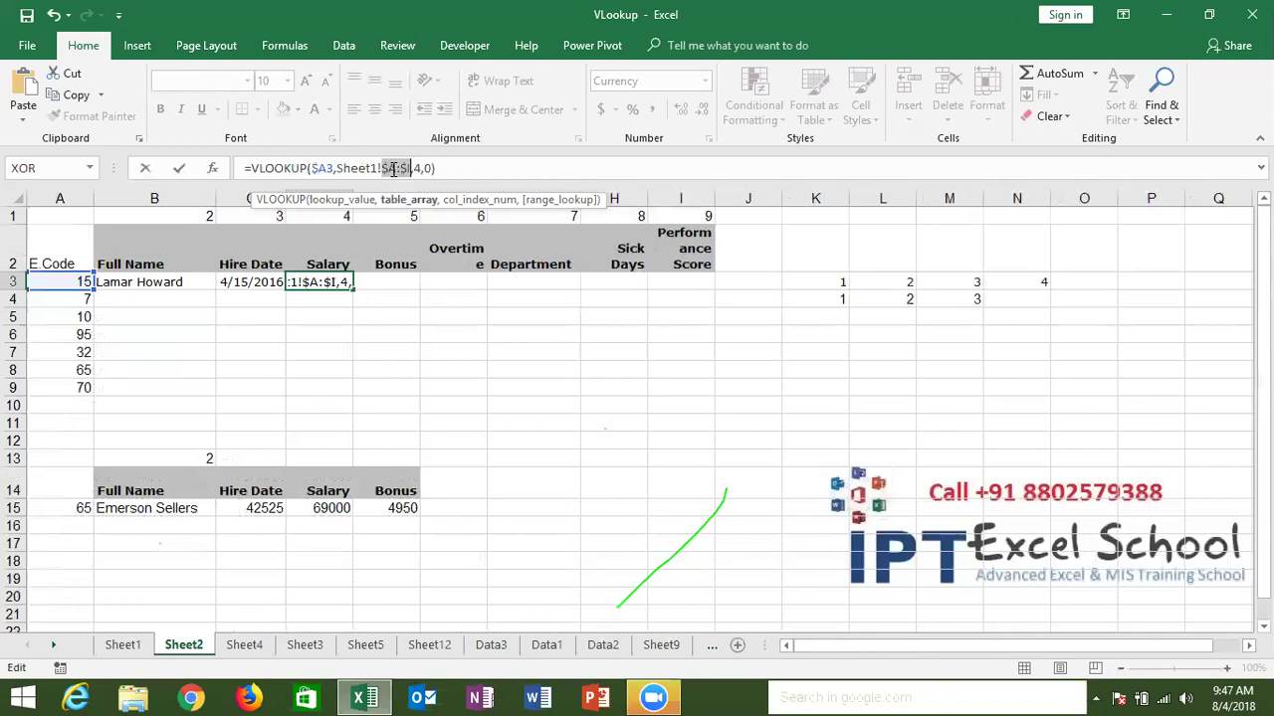
key("Return")
Step: Copy the salary formula across row 3 through the Performance Score column
key("Up")
key("shift+Right")
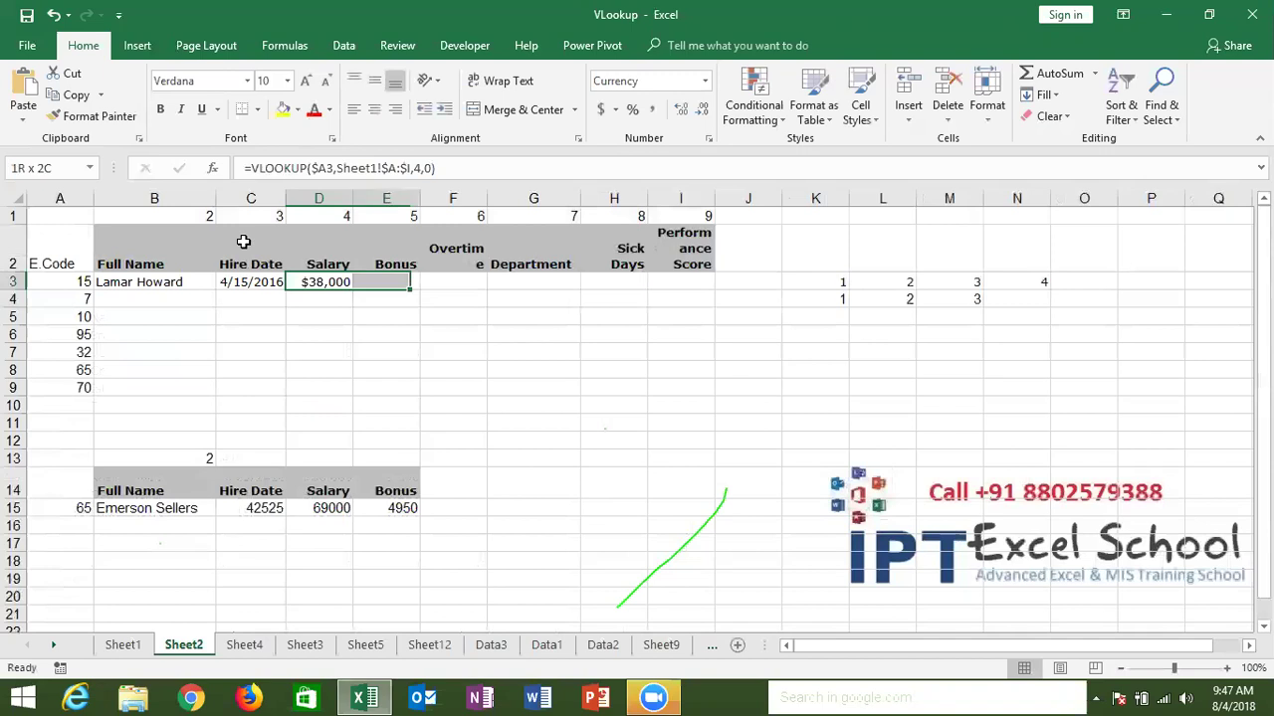
key("shift+Right")
key("shift+Right")
key("shift+Right")
key("shift+Right")
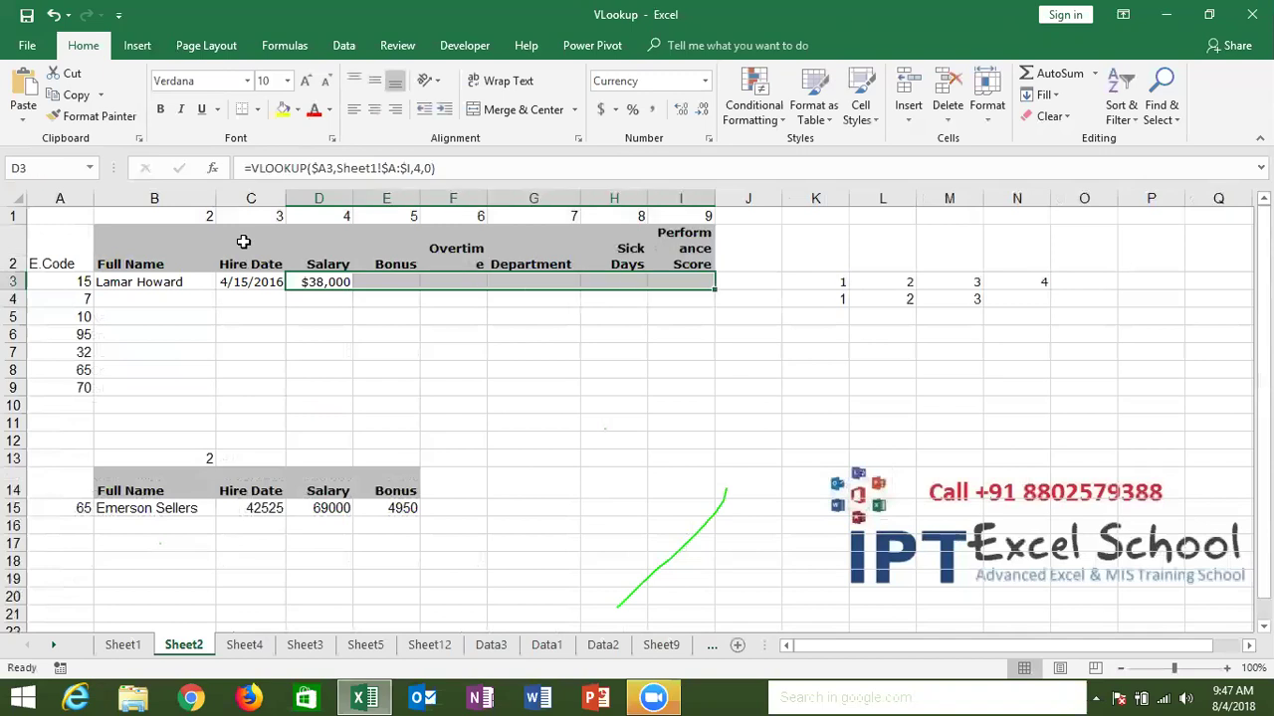
key("ctrl+r")
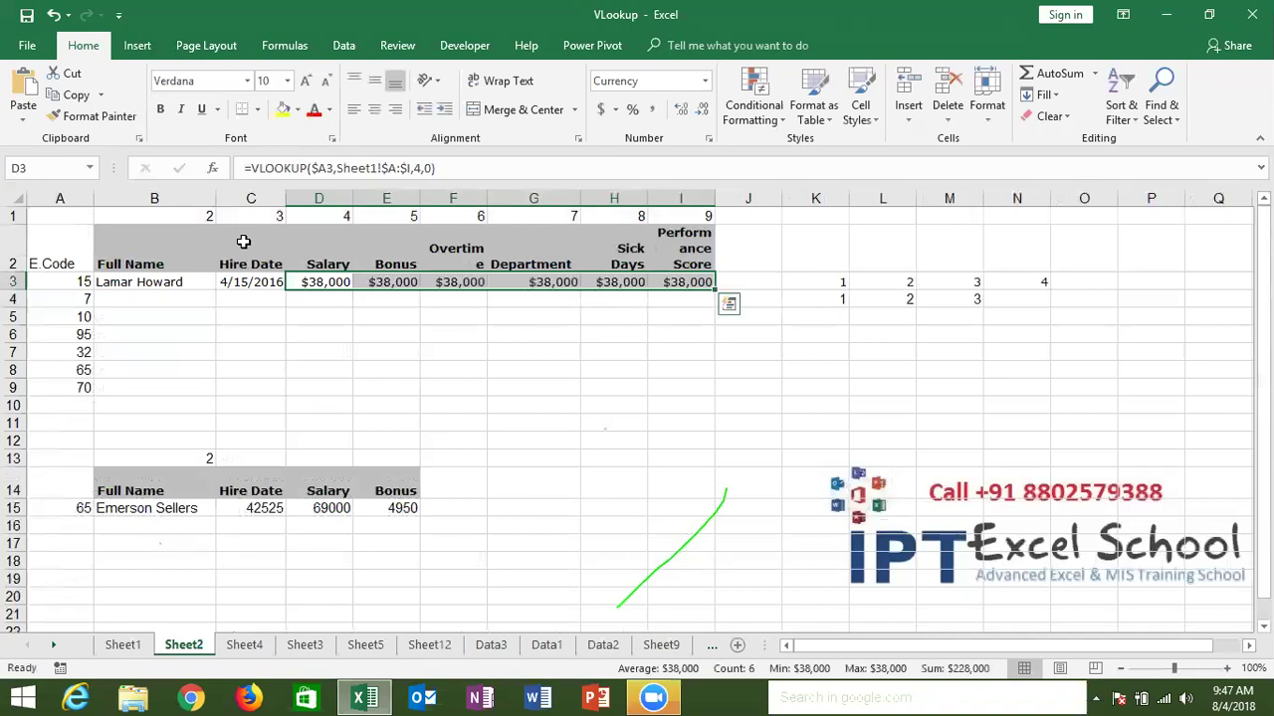
Step: Change the Bonus and Overtime lookups to column indexes 5 and 6
key("Right")
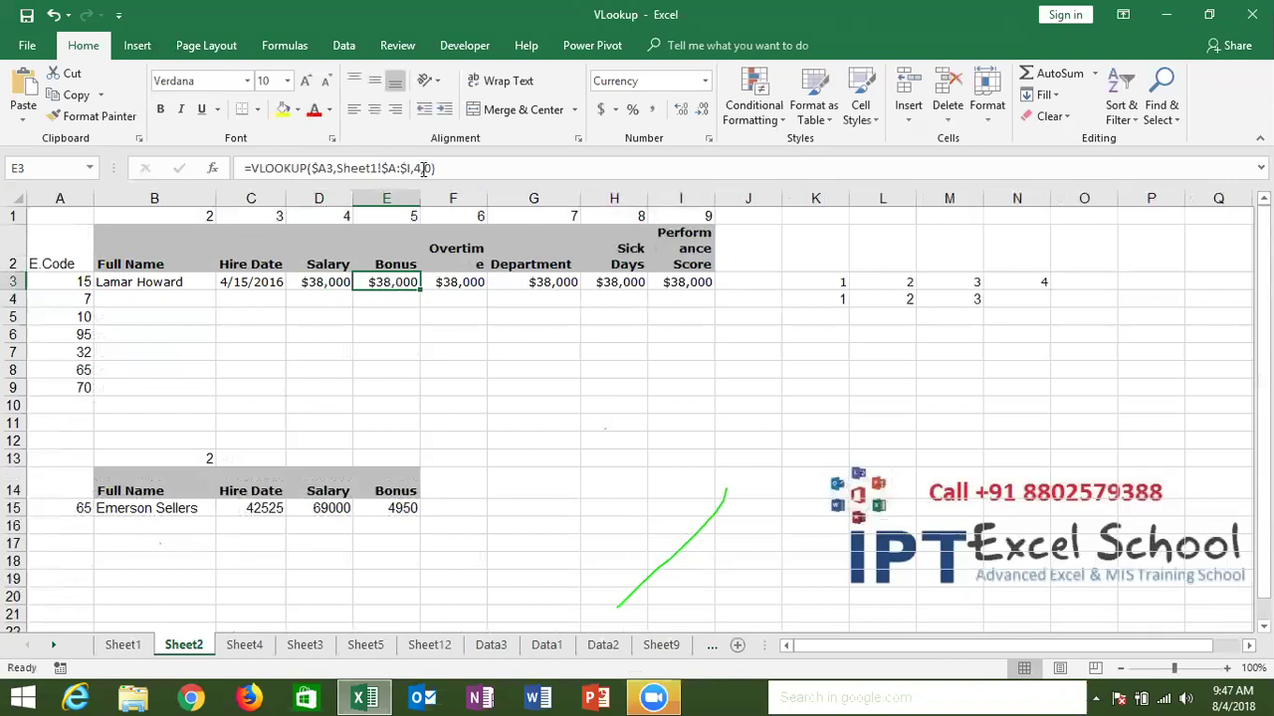
left_click(423, 168)
key("BackSpace")
type("5")
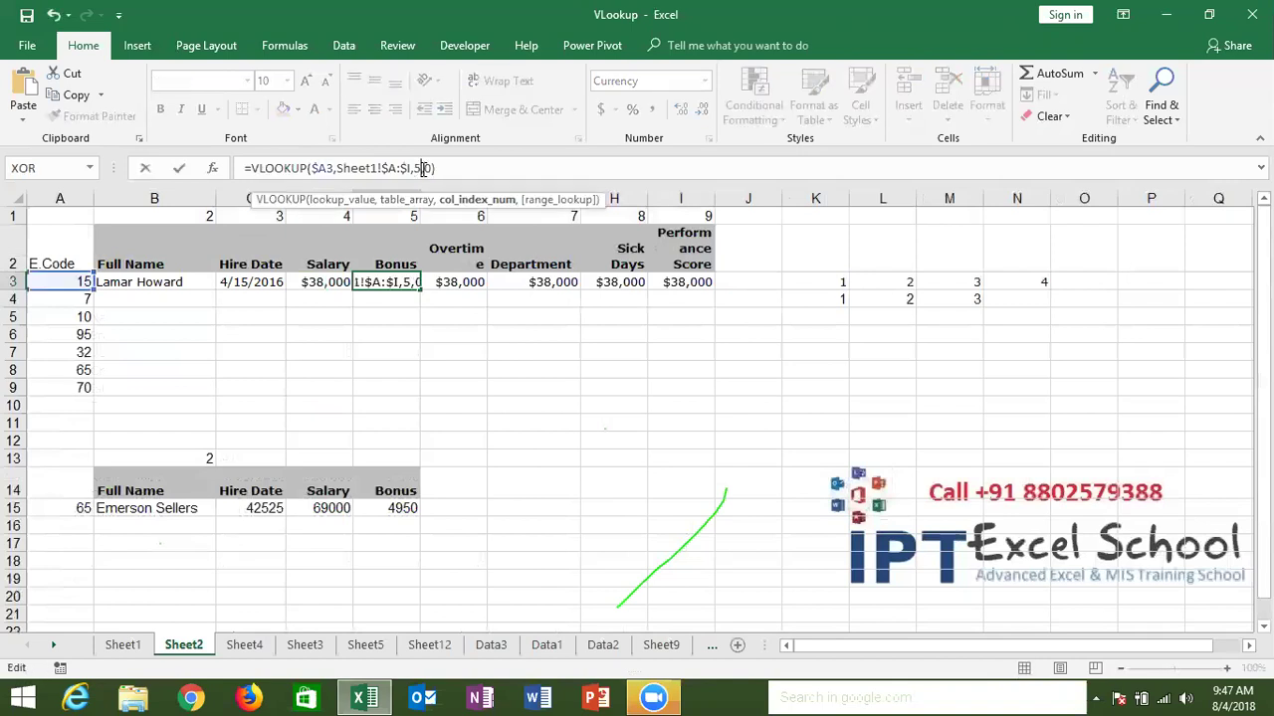
key("Return")
key("Up")
key("Right")
left_click(423, 169)
key("BackSpace")
type("6")
key("Return")
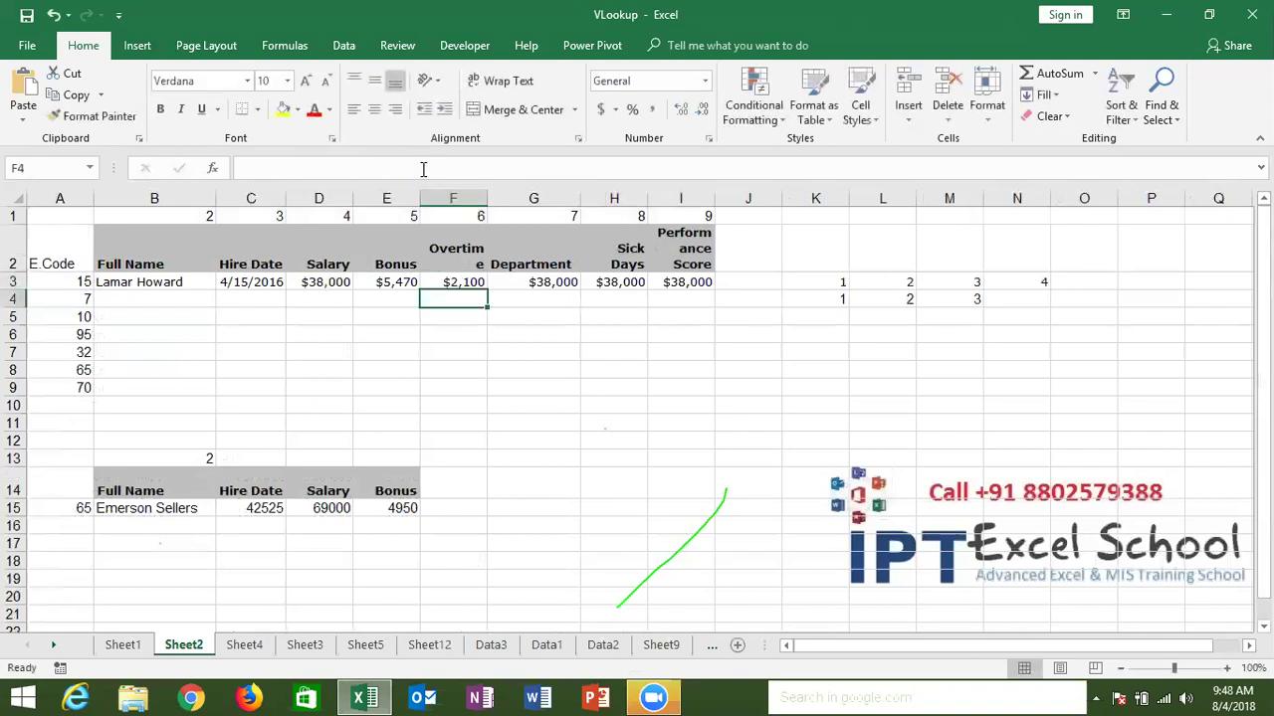
Step: Change the Department, Sick Days and Performance Score lookups to column indexes 7, 8 and 9
key("Up")
key("Right")
left_click(423, 169)
key("BackSpace")
type("7")
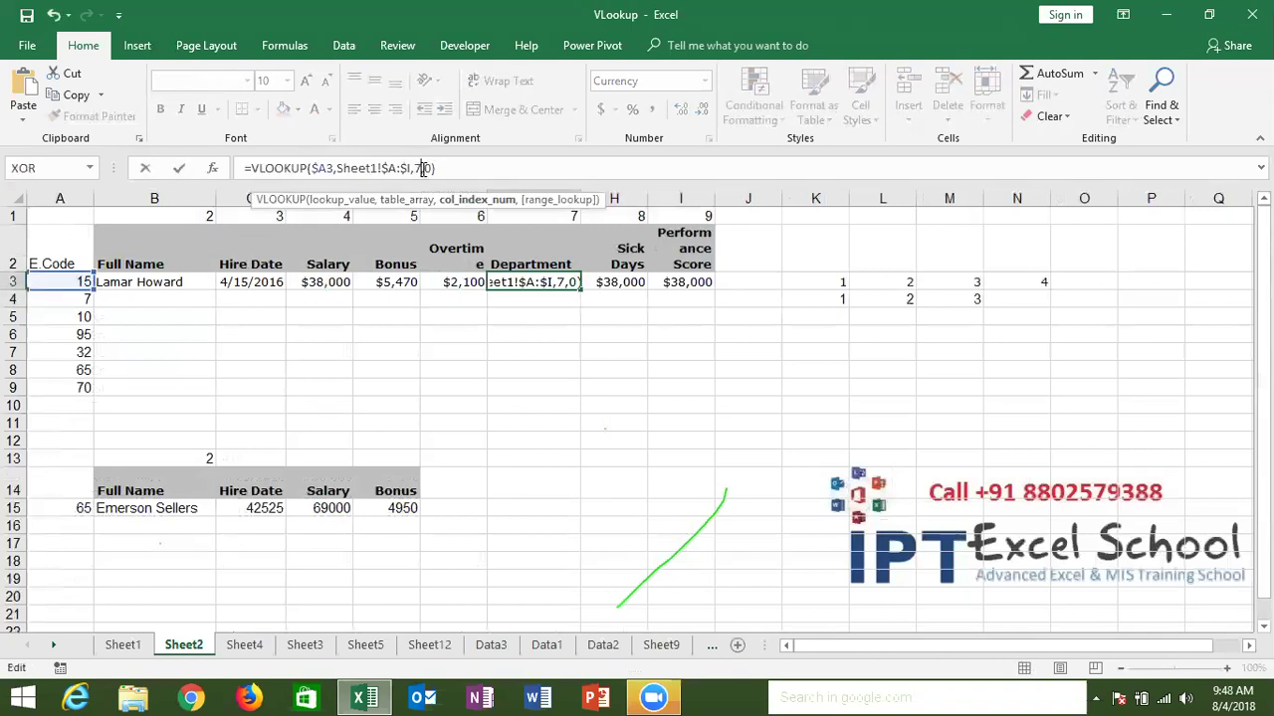
key("Return")
key("Up")
key("Right")
left_click(423, 169)
key("BackSpace")
type("8")
key("Return")
key("Up")
key("Right")
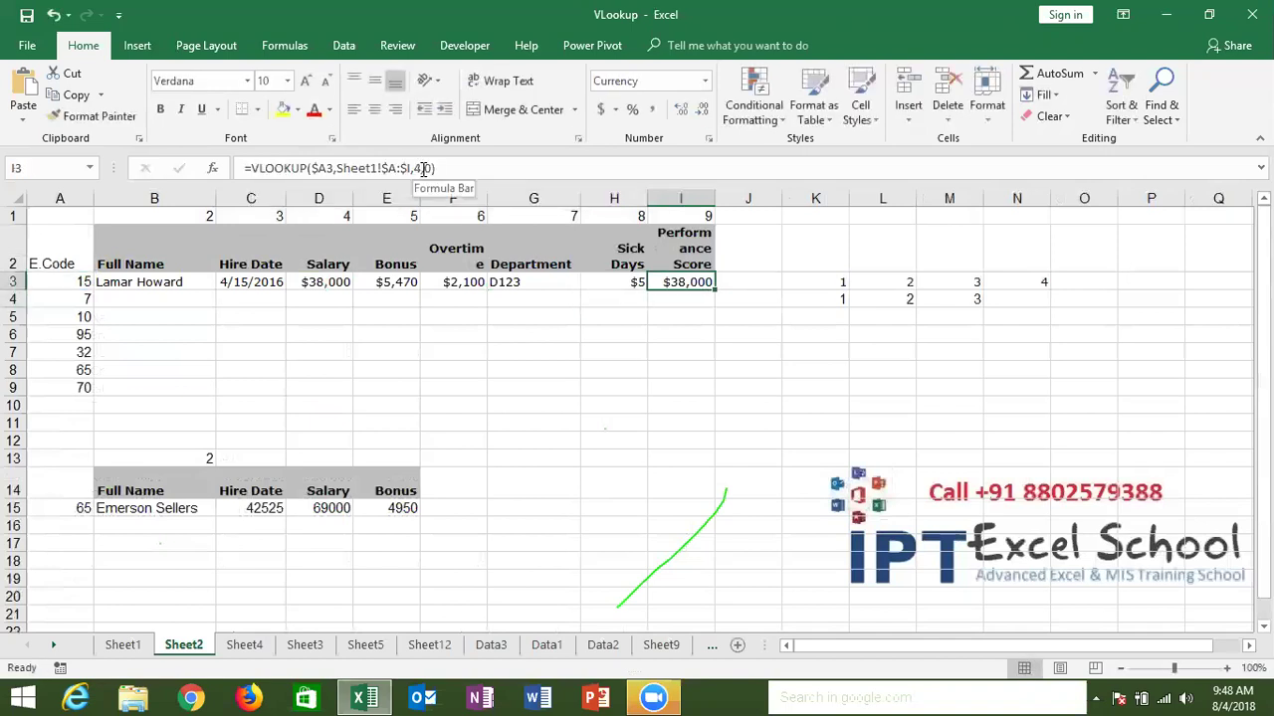
left_click(423, 168)
key("BackSpace")
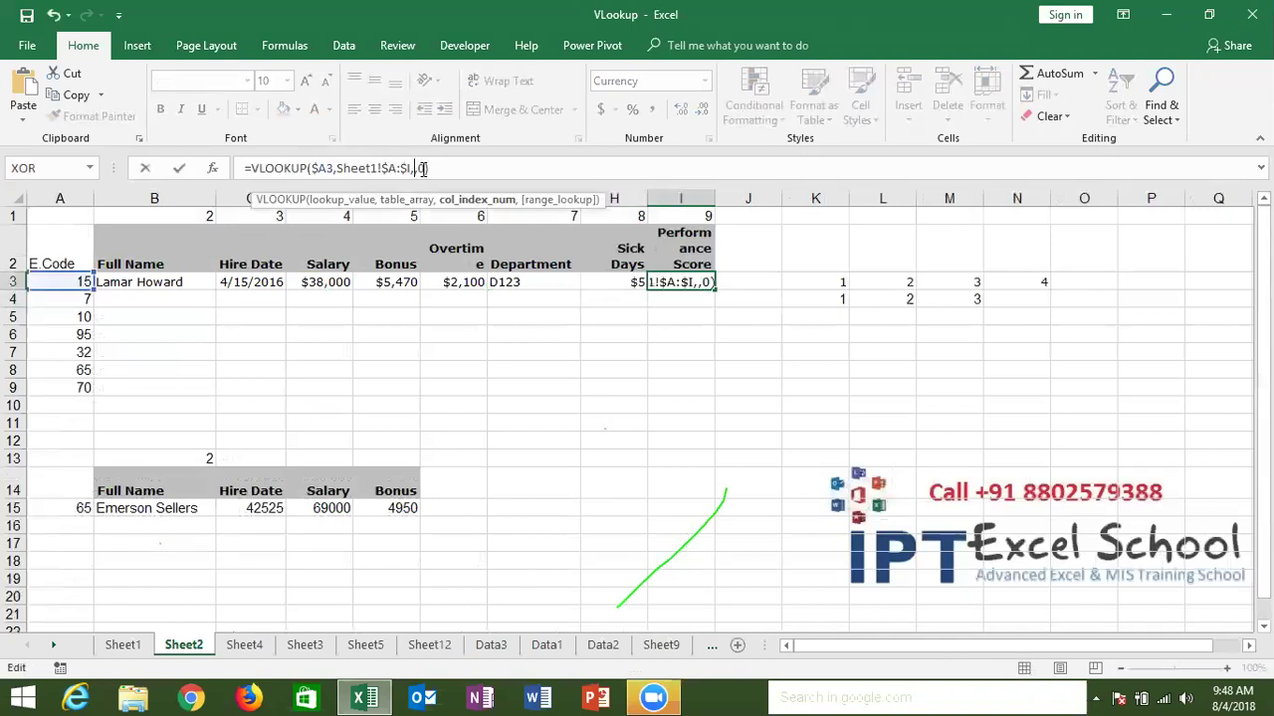
type("9")
key("Return")
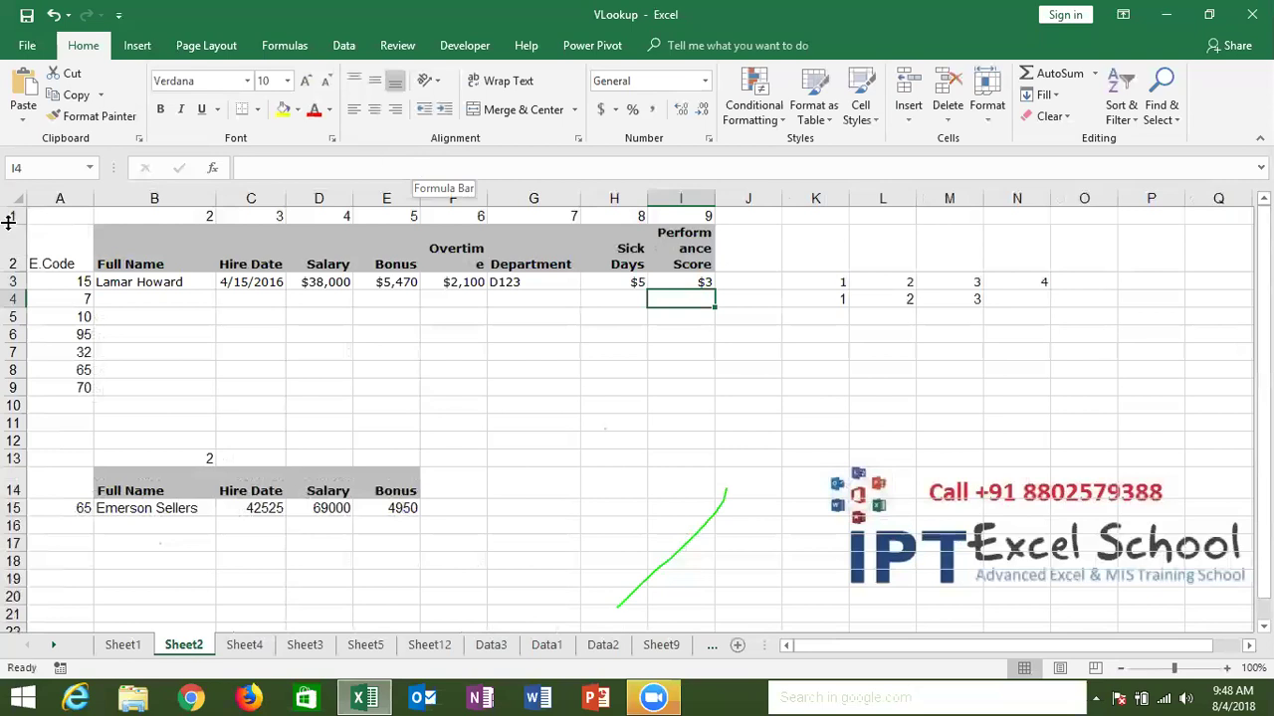
left_click_drag(194, 283, 686, 286)
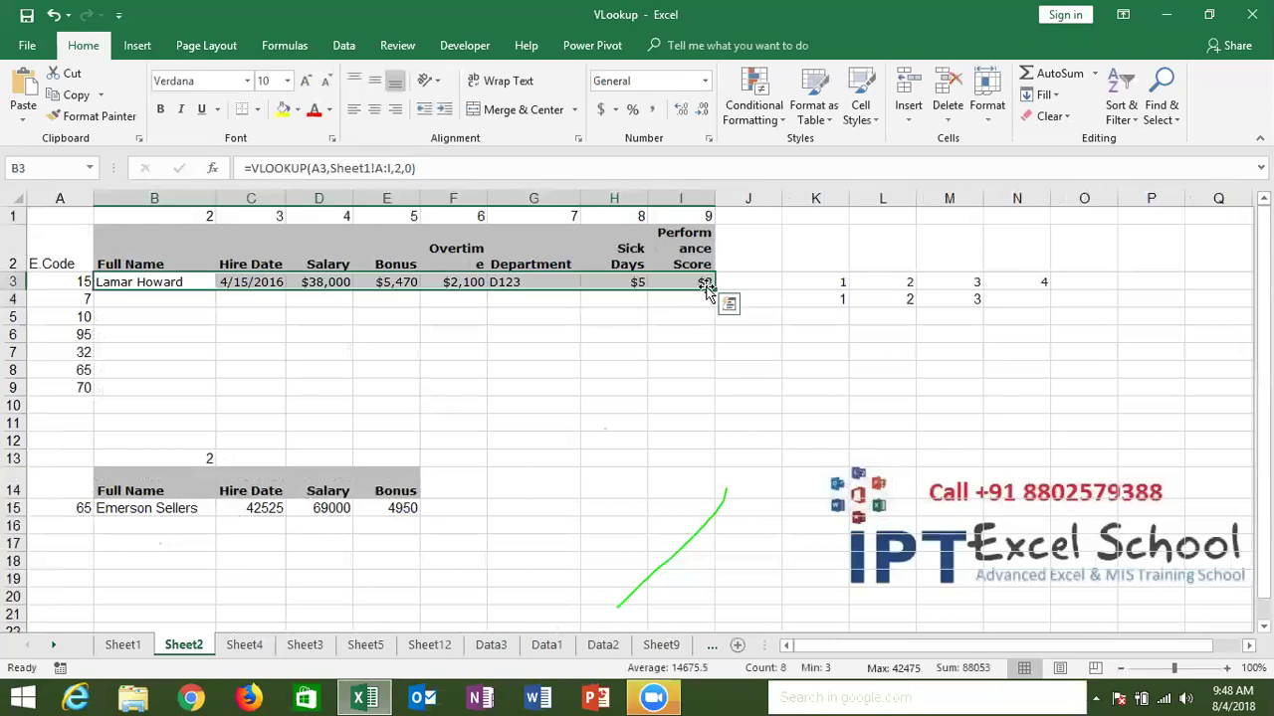
left_click_drag(704, 398, 703, 401)
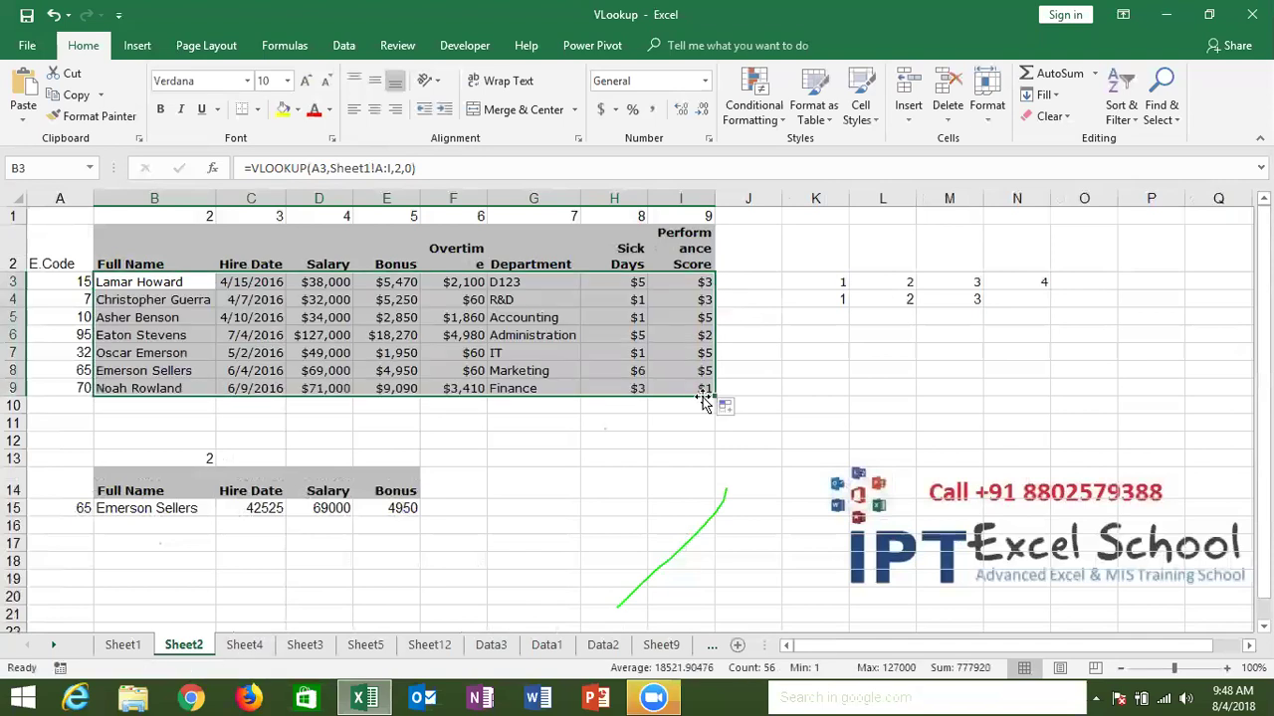
key("ctrl+z")
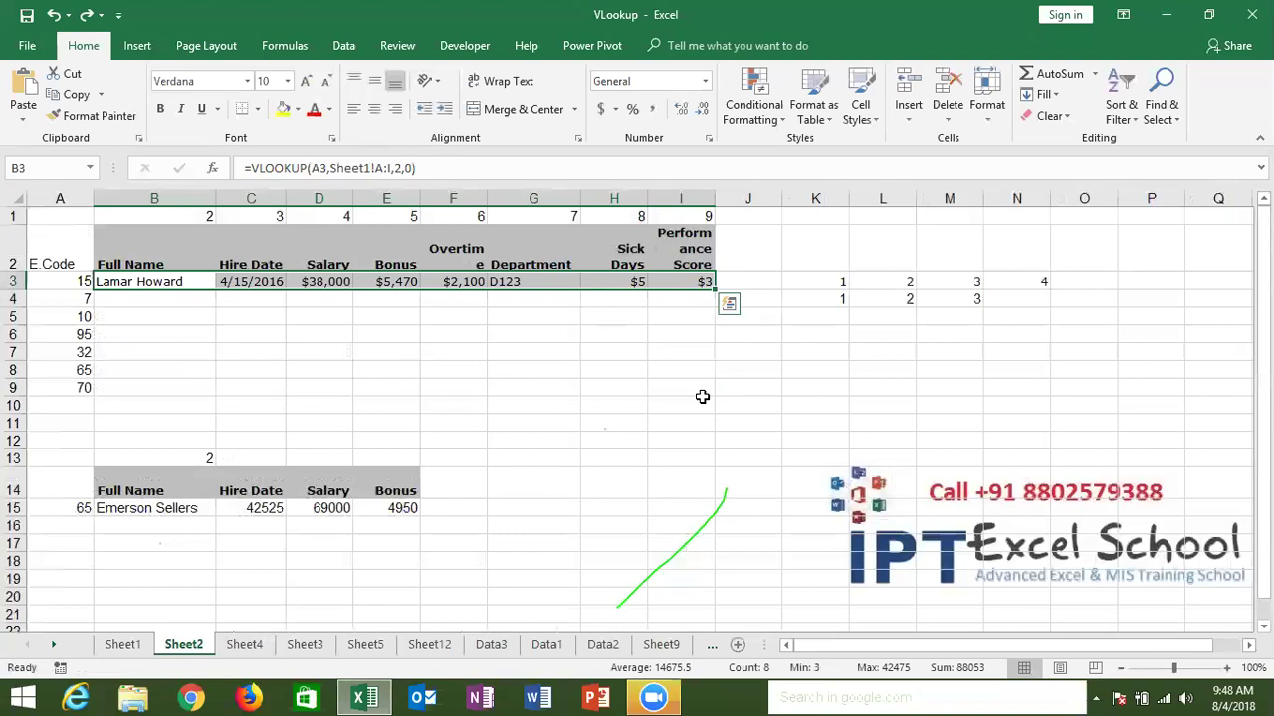
left_click(186, 312)
key("Up")
key("ctrl+Up")
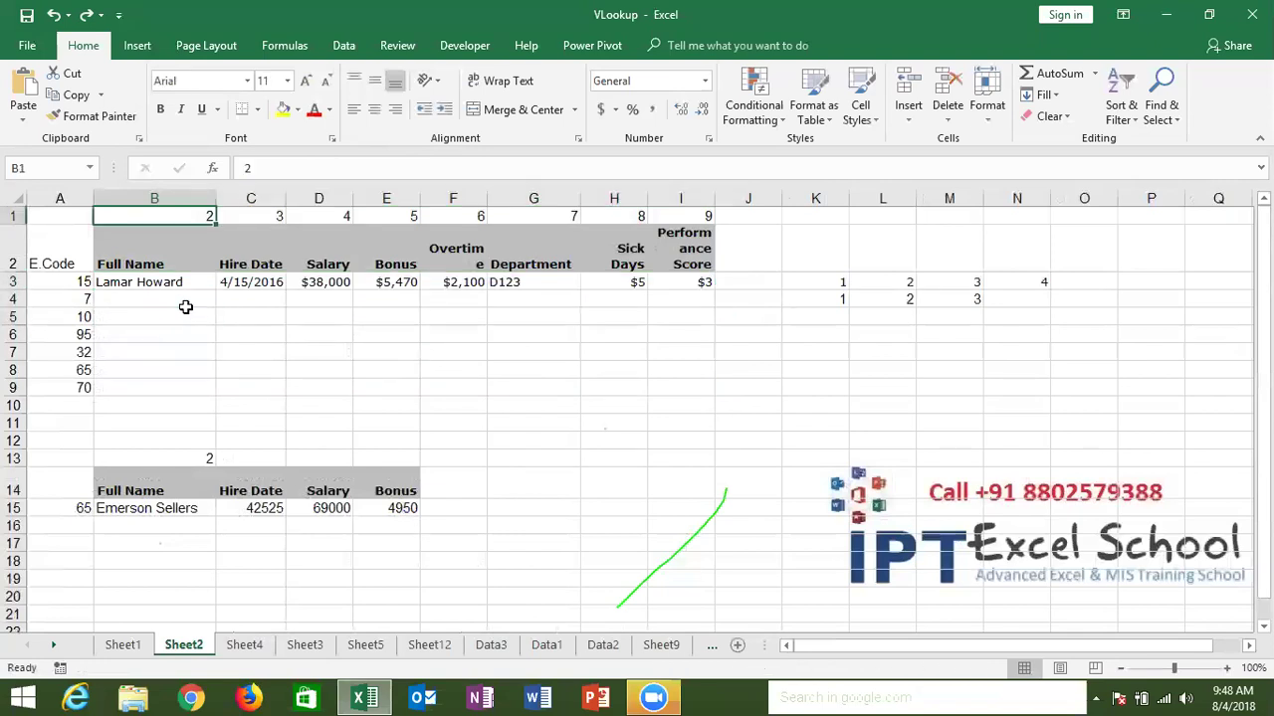
key("shift+space")
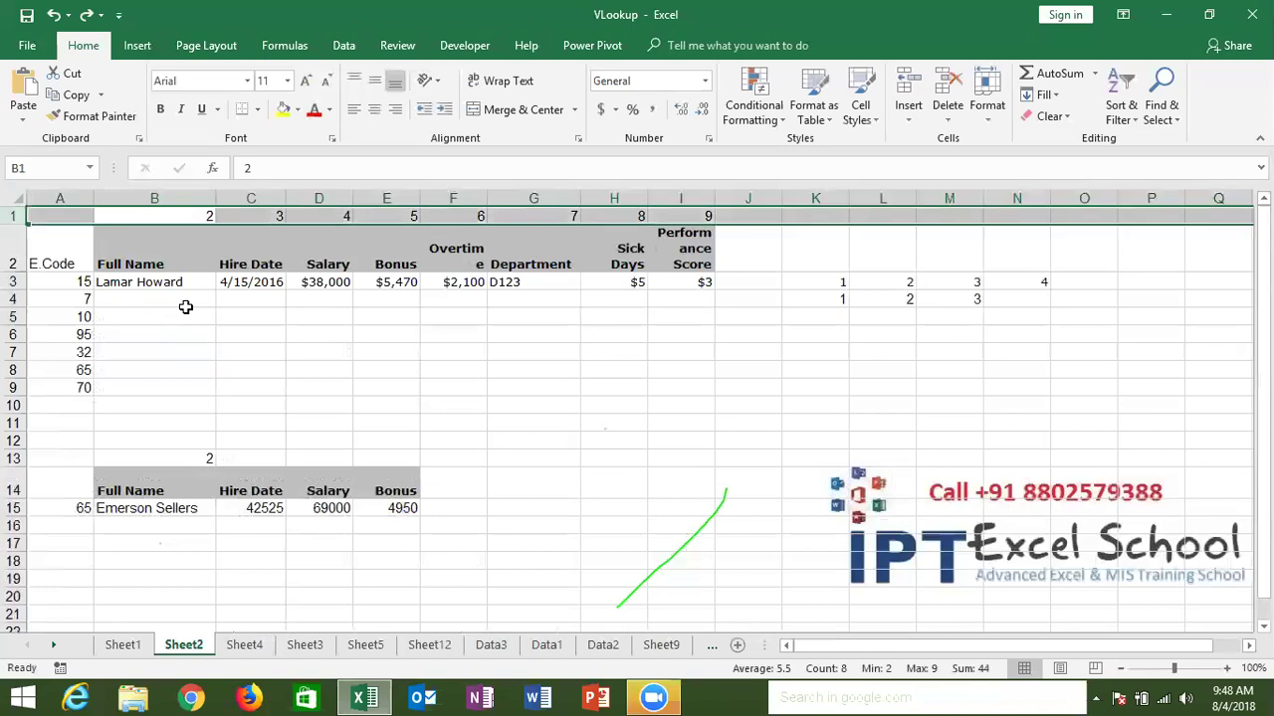
key("Right")
key("Left")
key("shift+Right")
key("shift+Right")
key("shift+Right")
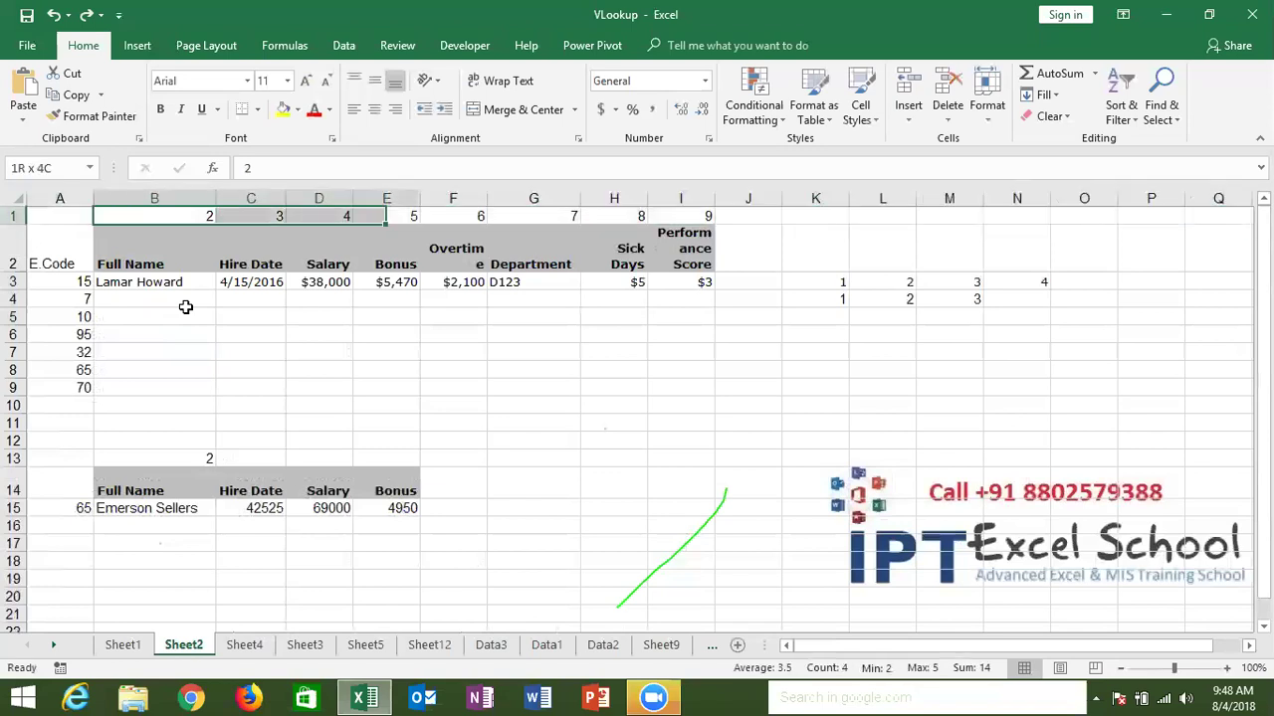
key("shift+Right")
key("shift+Right")
key("shift+Right")
key("shift+Right")
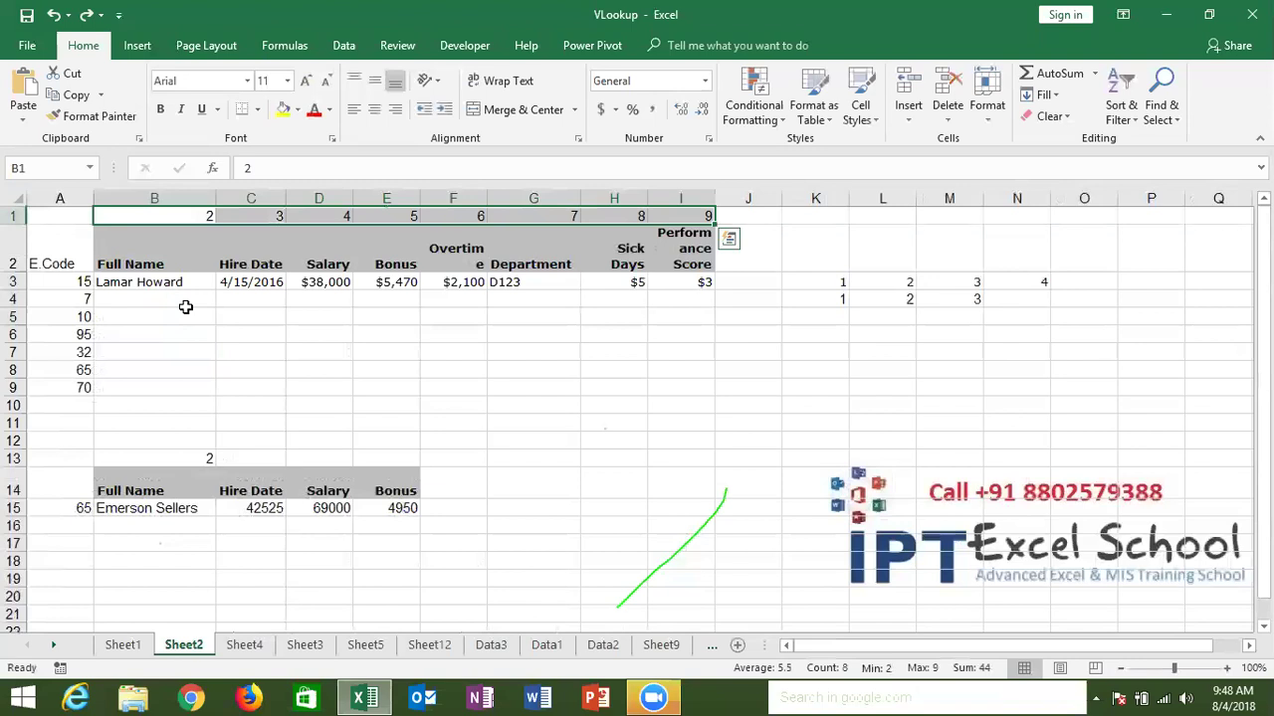
left_click(185, 305)
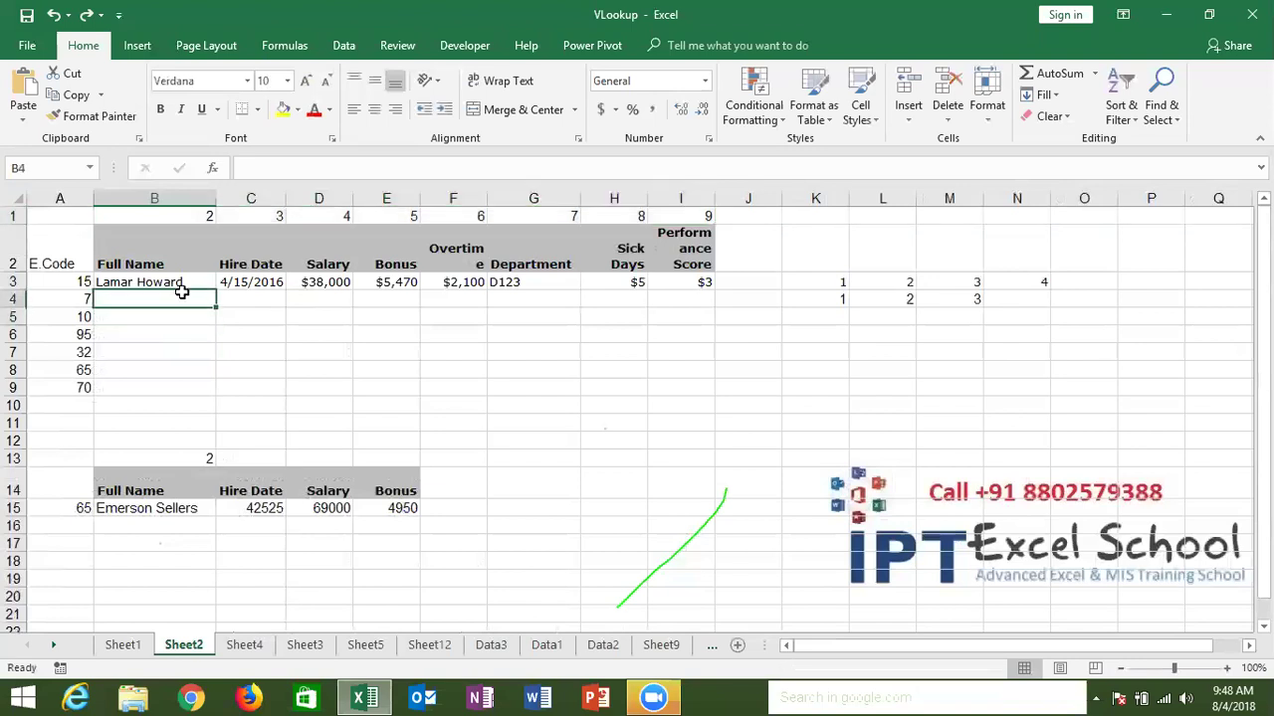
Step: In B4, start a VLOOKUP of A4 against Sheet1 columns A:I
type("=vl")
key("Tab")
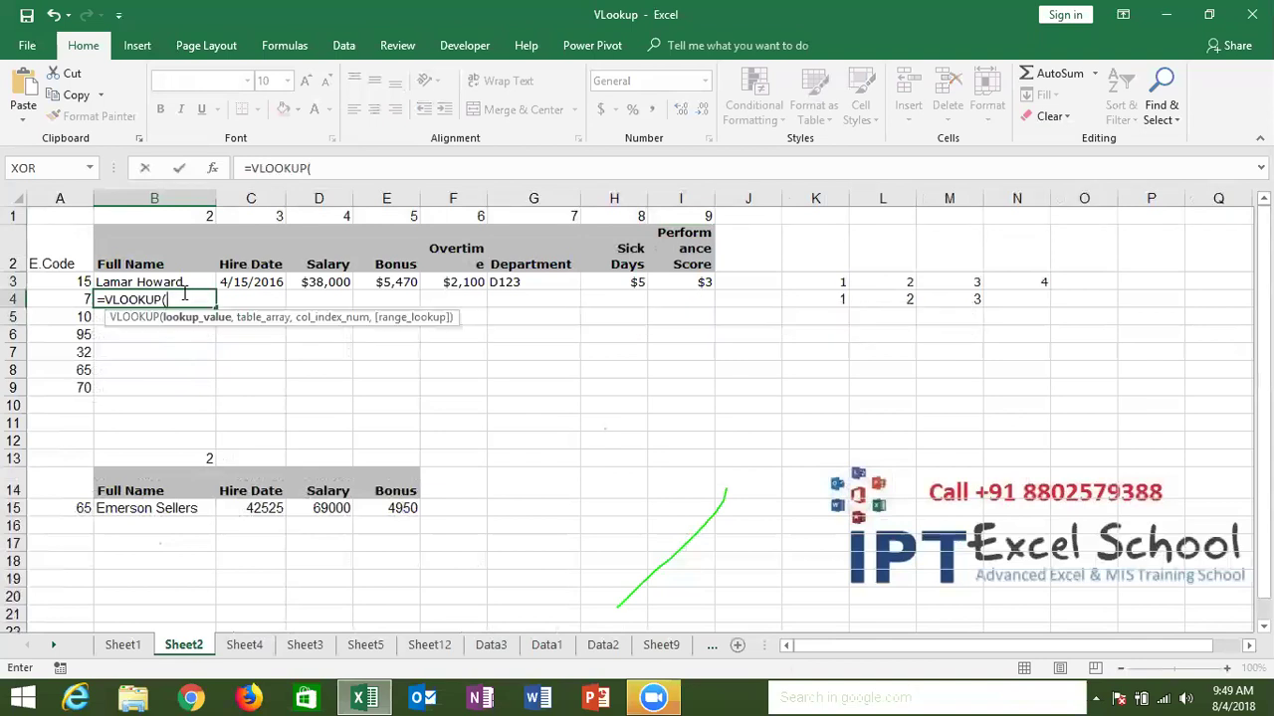
left_click(77, 299)
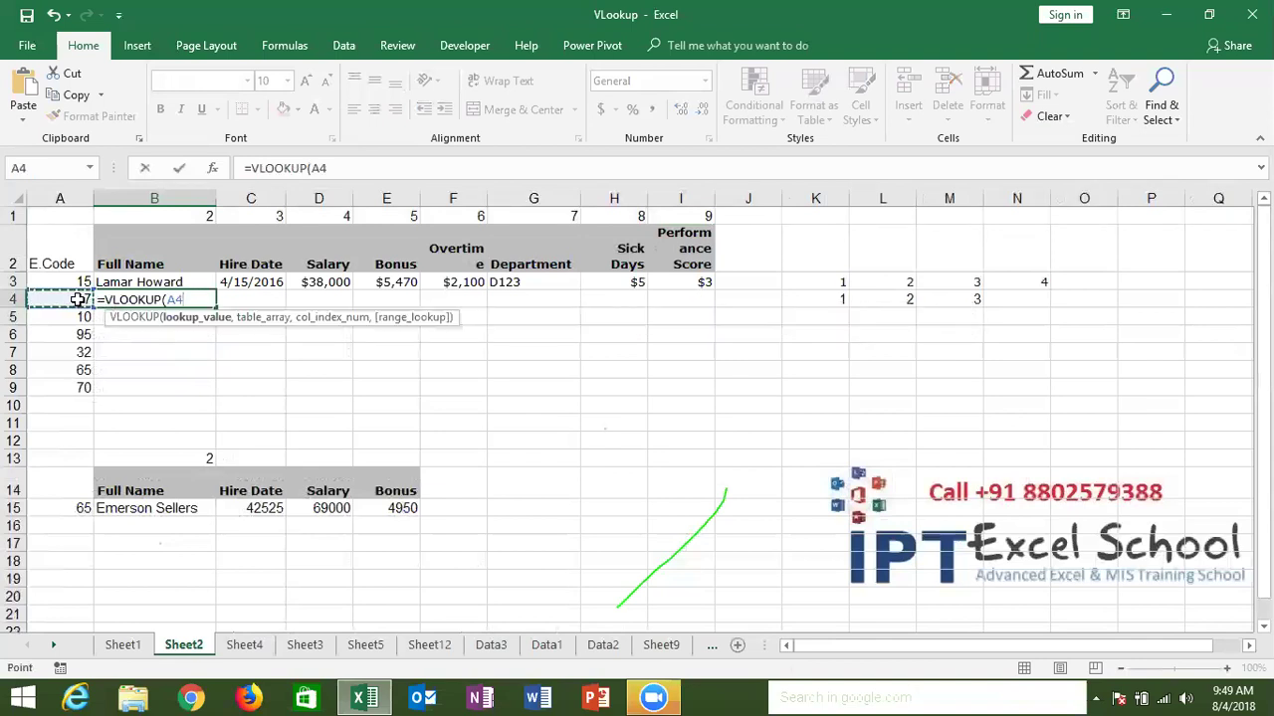
type(",")
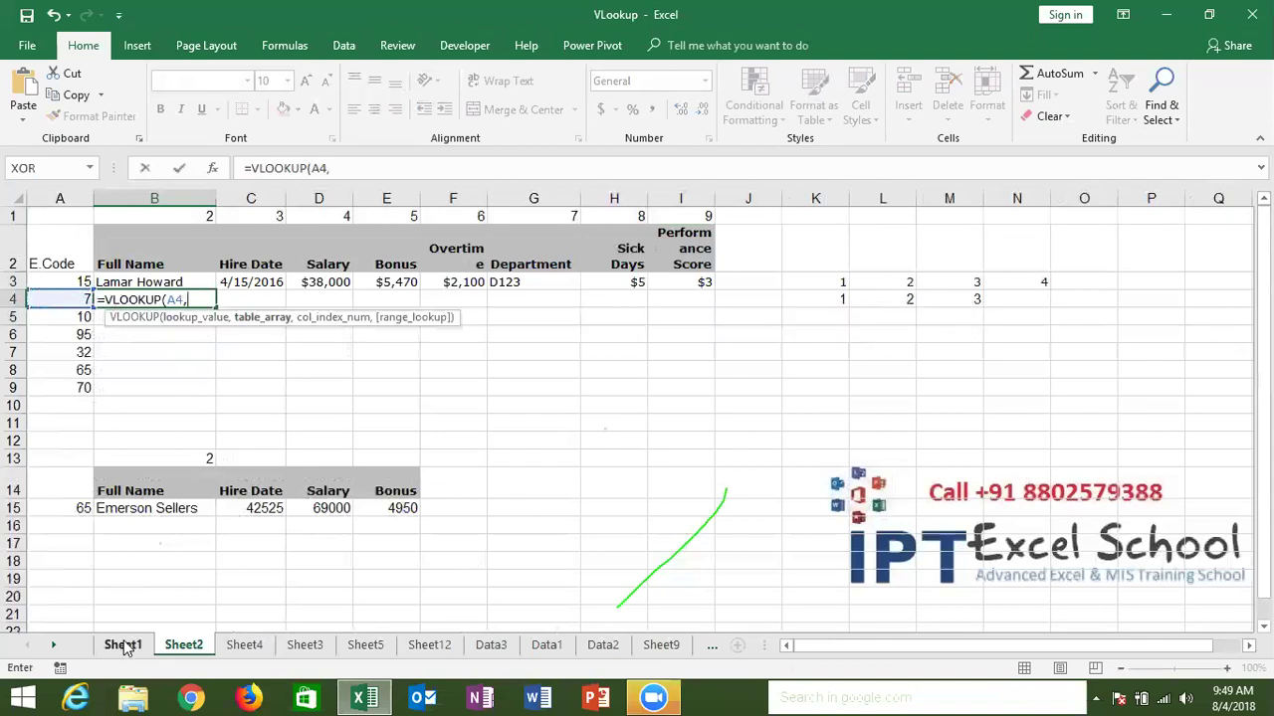
left_click(123, 644)
left_click_drag(60, 198, 629, 191)
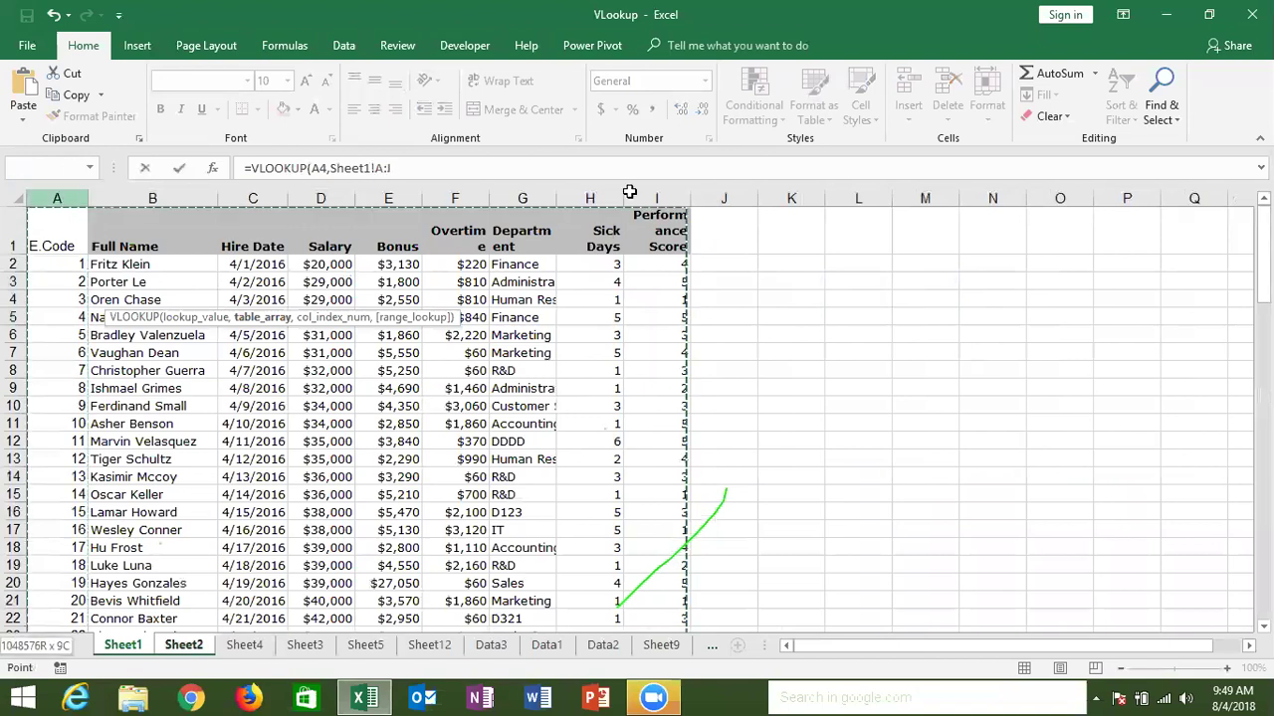
type(",")
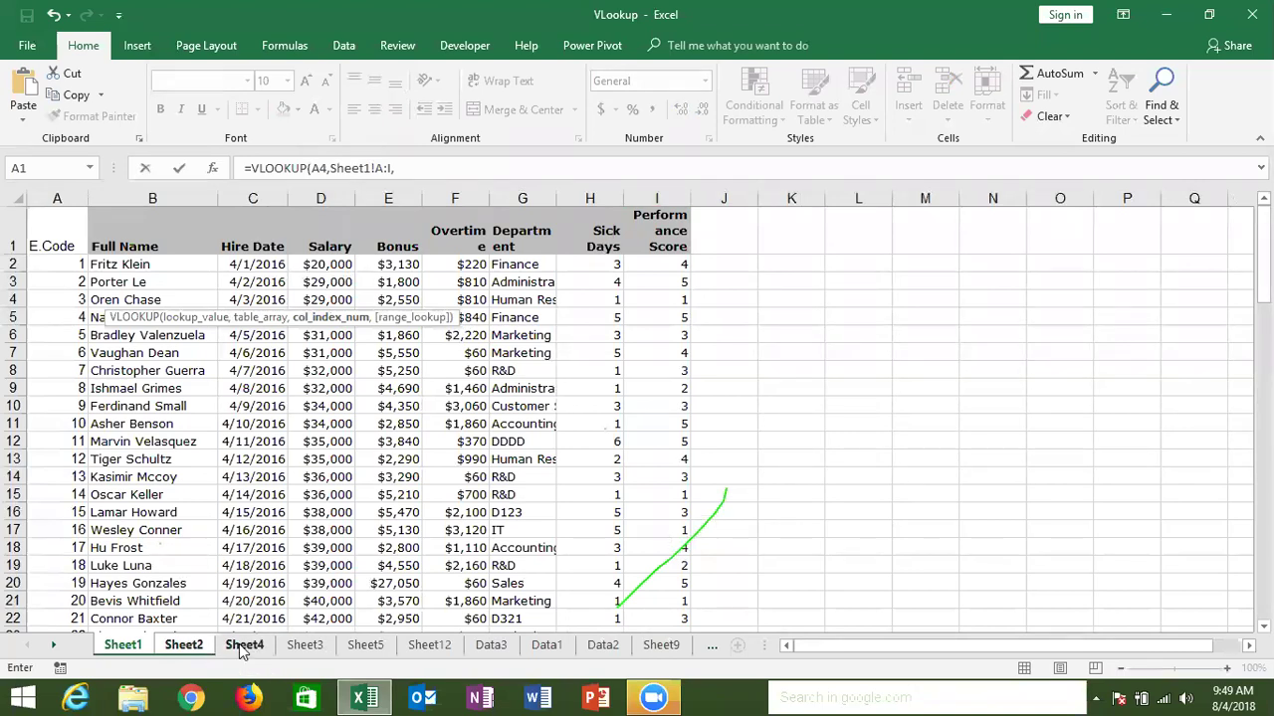
Step: Use Sheet2's cell B1 as the column index, removing a stray C4 reference
left_click(187, 646)
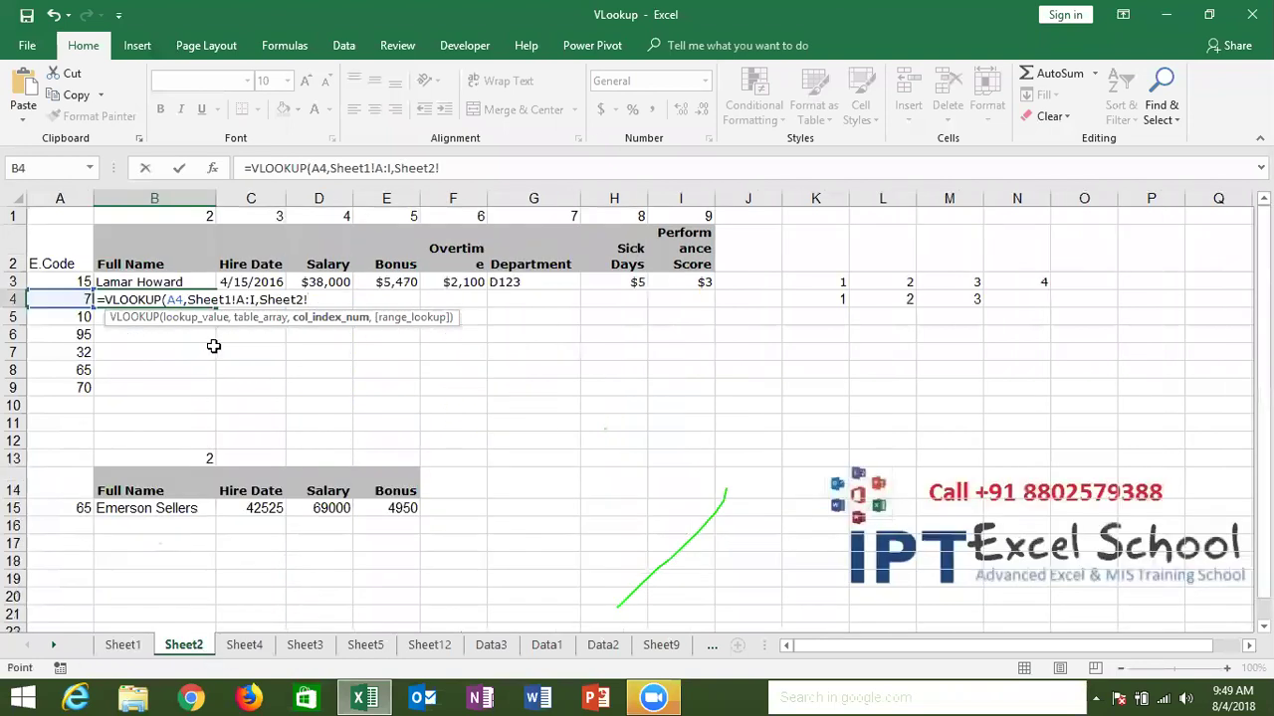
left_click(201, 220)
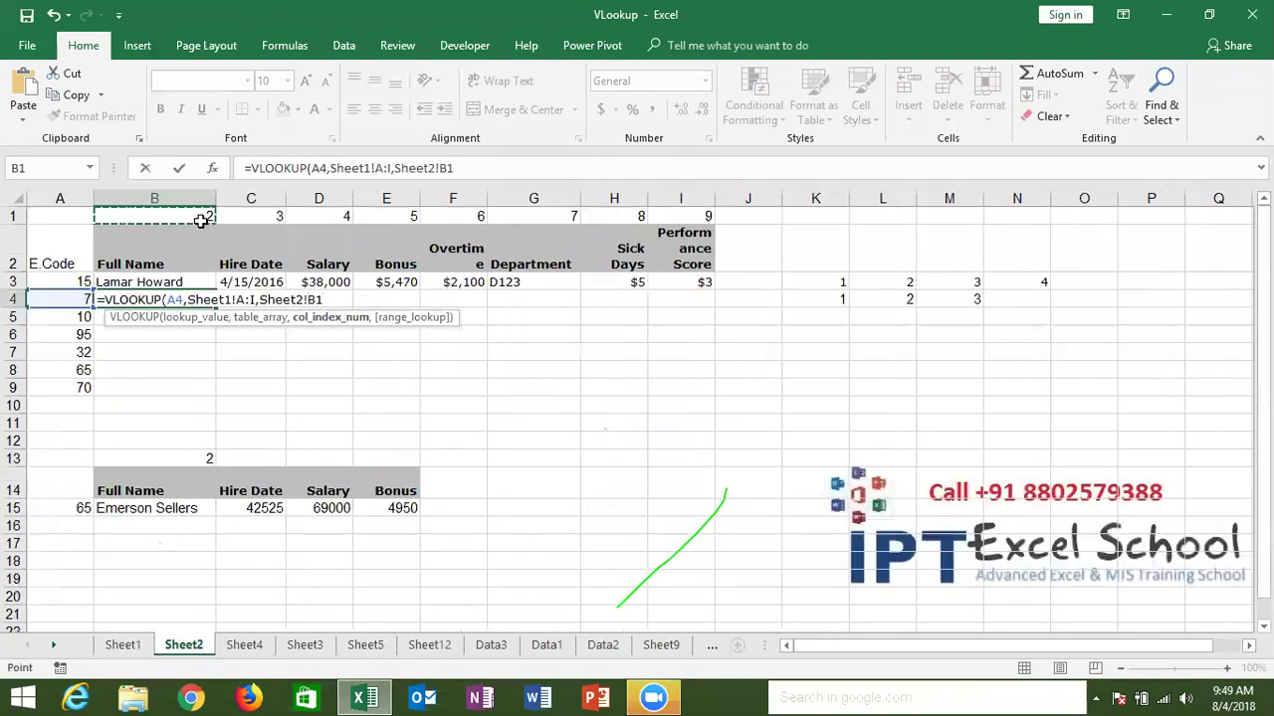
type(",")
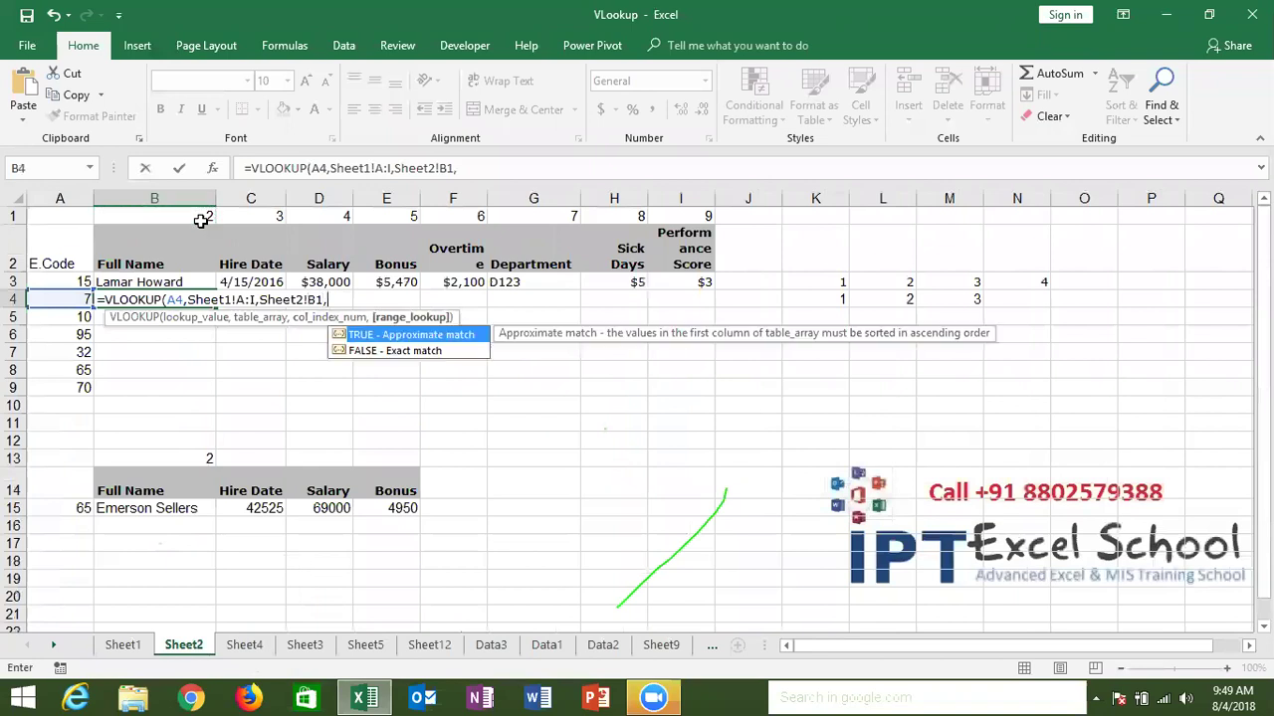
key("Right")
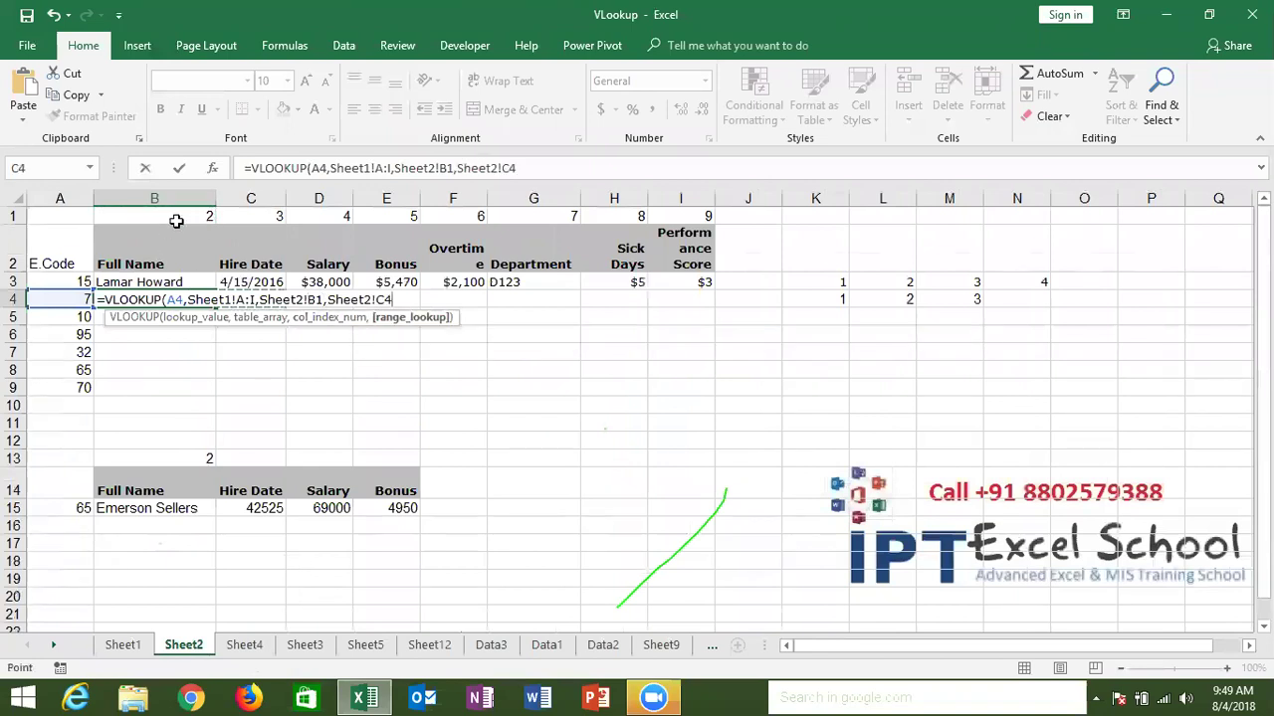
key("BackSpace")
key("BackSpace")
key("BackSpace")
key("BackSpace")
key("BackSpace")
key("BackSpace")
key("BackSpace")
key("BackSpace")
key("BackSpace")
Step: Complete B4's lookup with exact match 0, then anchor it as $A4 and $A:$I
type("0")
key("ctrl+Return")
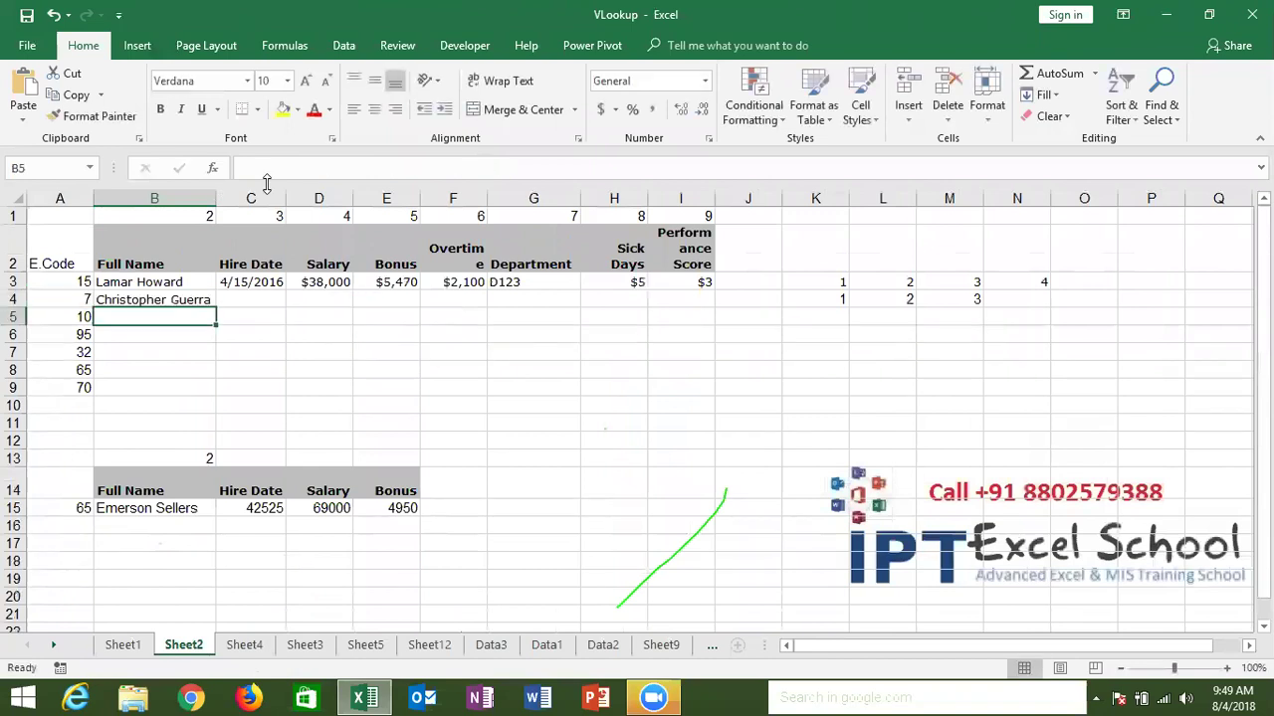
left_click(312, 169)
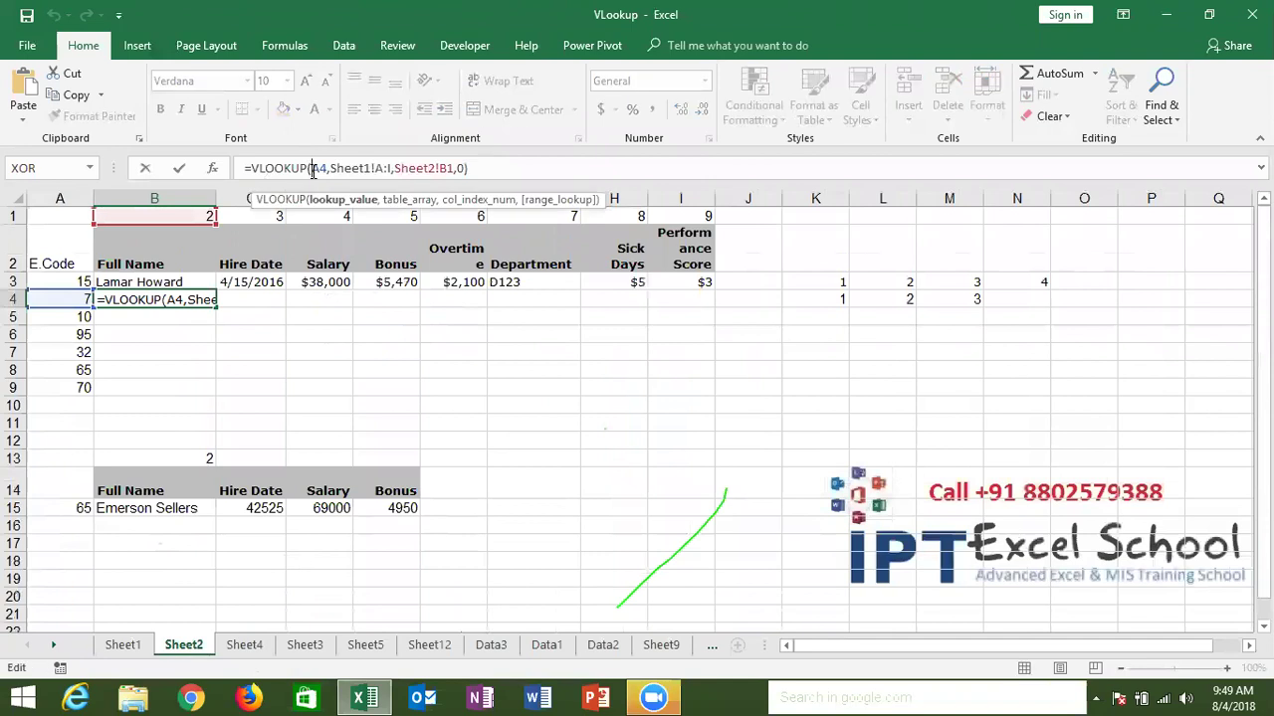
type("$")
left_click(389, 170)
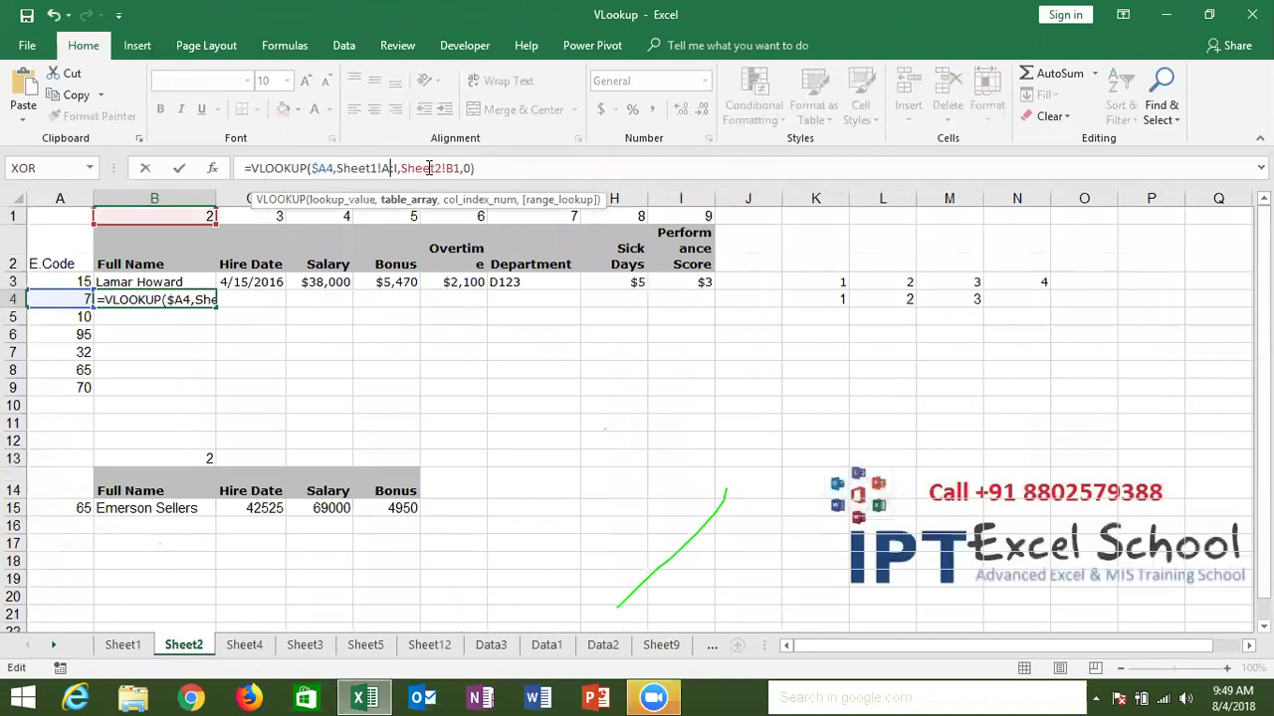
key("F4")
key("Return")
key("ctrl+F4")
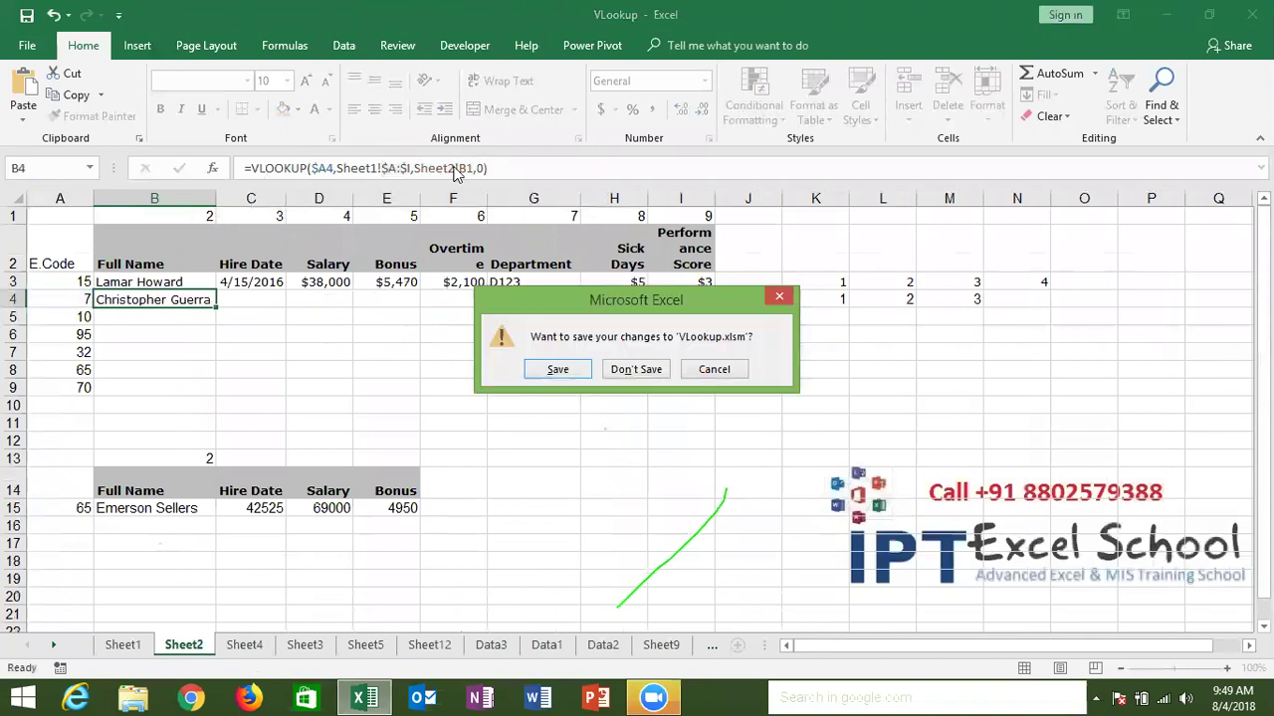
key("Escape")
Step: Lock the column index as B$1 and fill the lookup across row 4 for employee 7
left_click(459, 169)
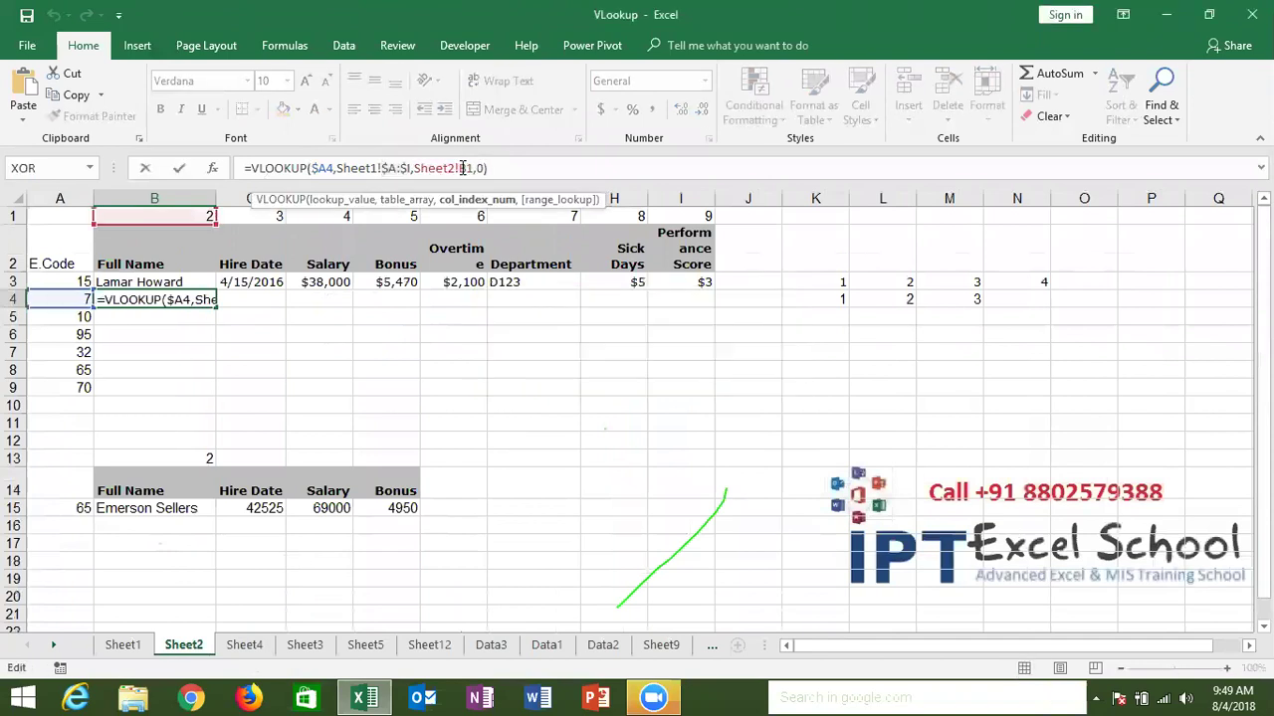
left_click_drag(463, 168, 469, 168)
type("$")
key("Return")
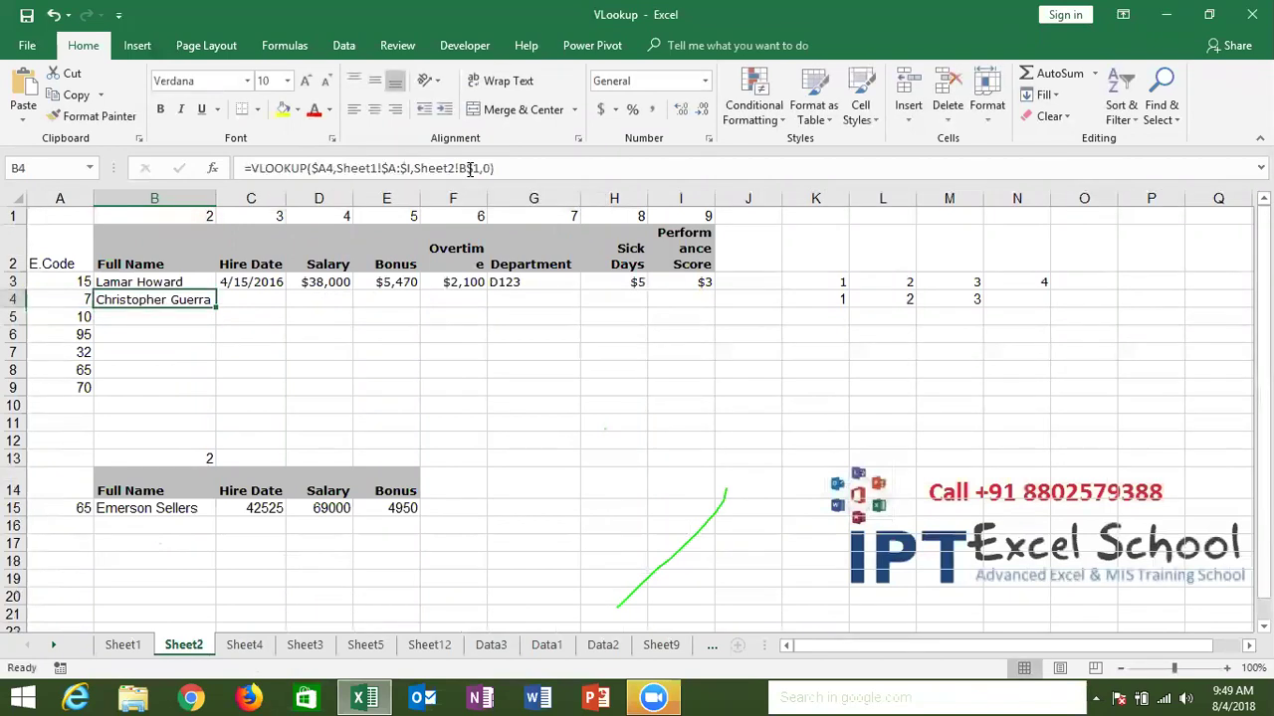
key("shift+Right")
key("shift+Right")
key("shift+Right")
key("shift+Right")
key("shift+Right")
key("shift+Right")
key("shift+Right")
key("shift+Right")
key("shift+Left")
key("ctrl+r")
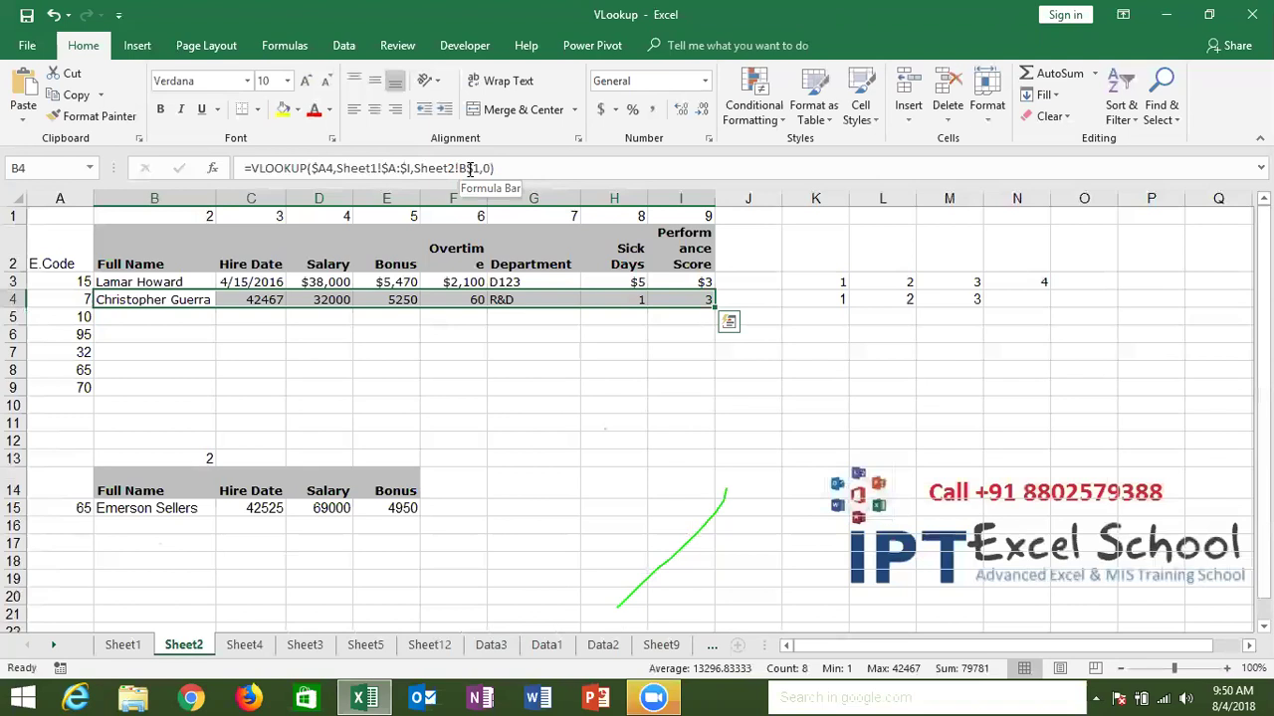
Step: Enter =COLUMN(Sheet1!B2) in B5 to get 2, then compare it with the lookup formulas above
key("Down")
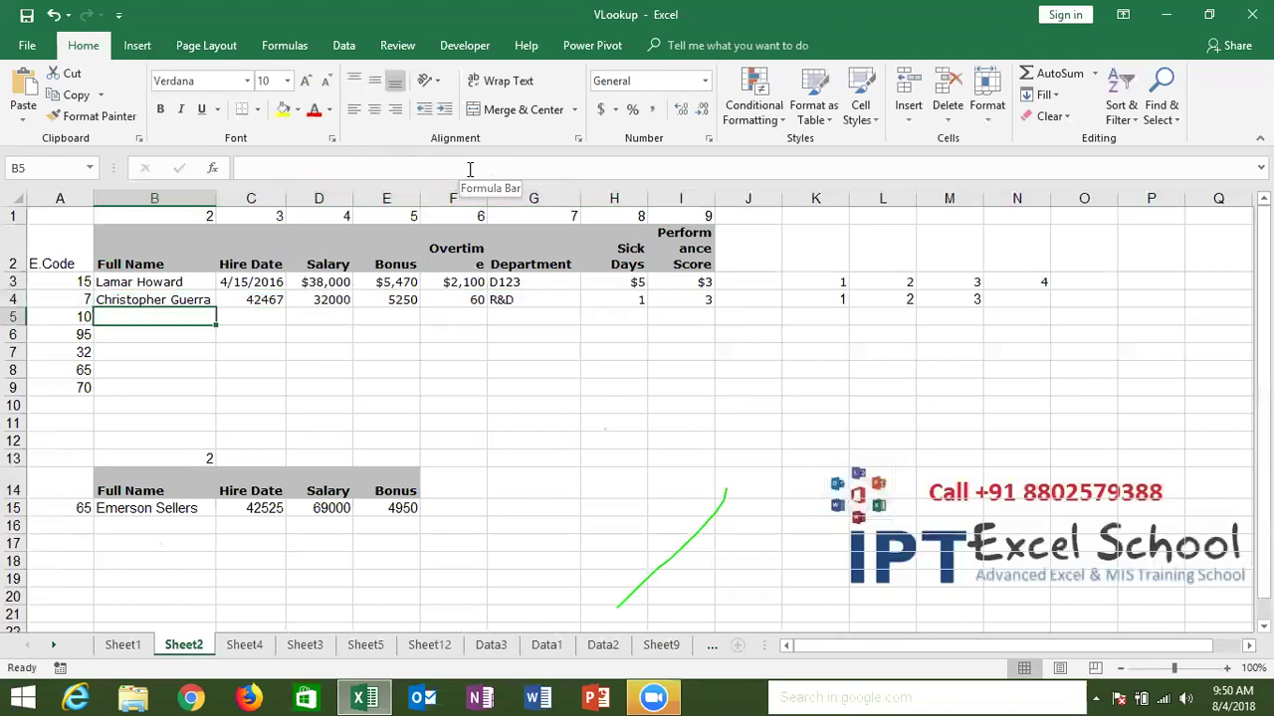
type("=")
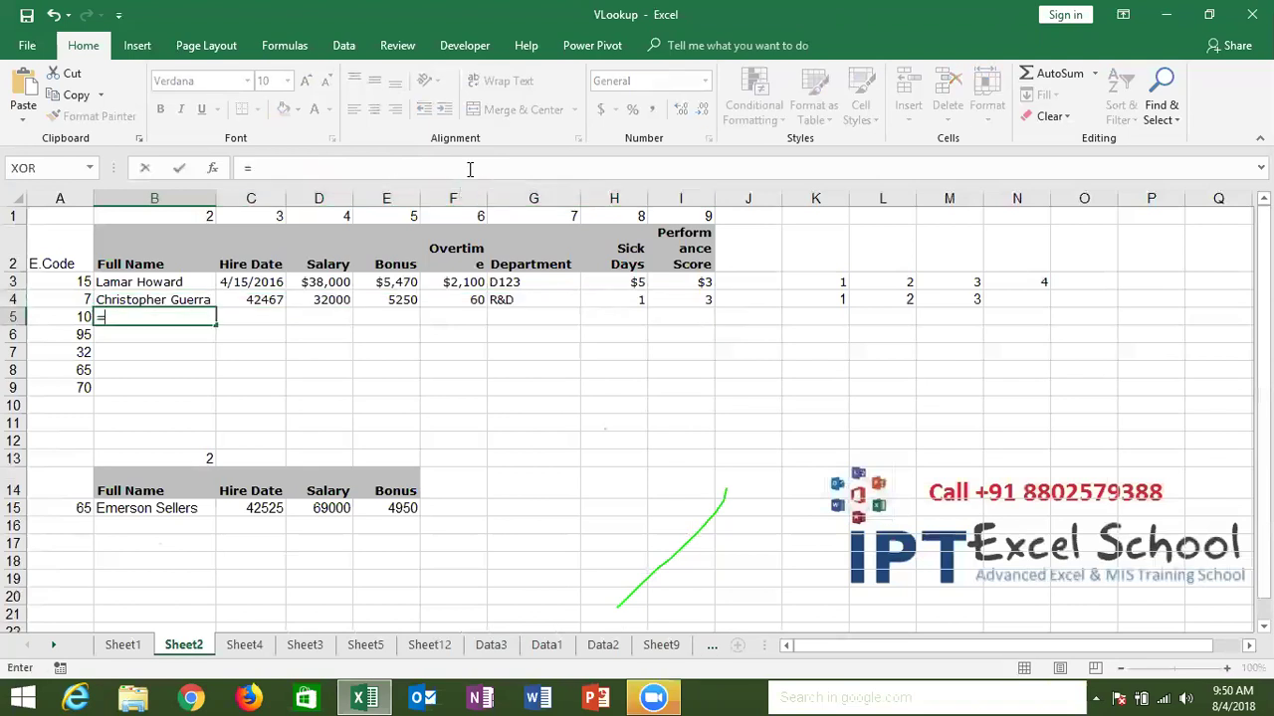
type("col")
key("Tab")
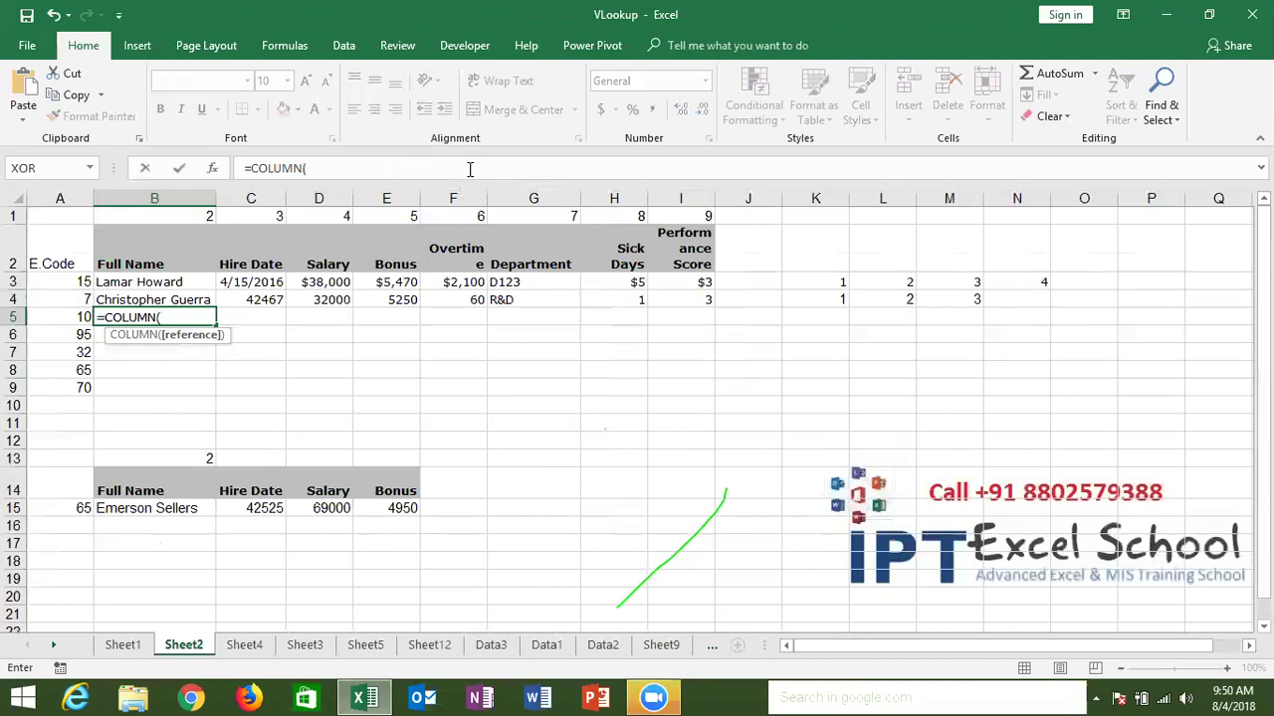
left_click(119, 645)
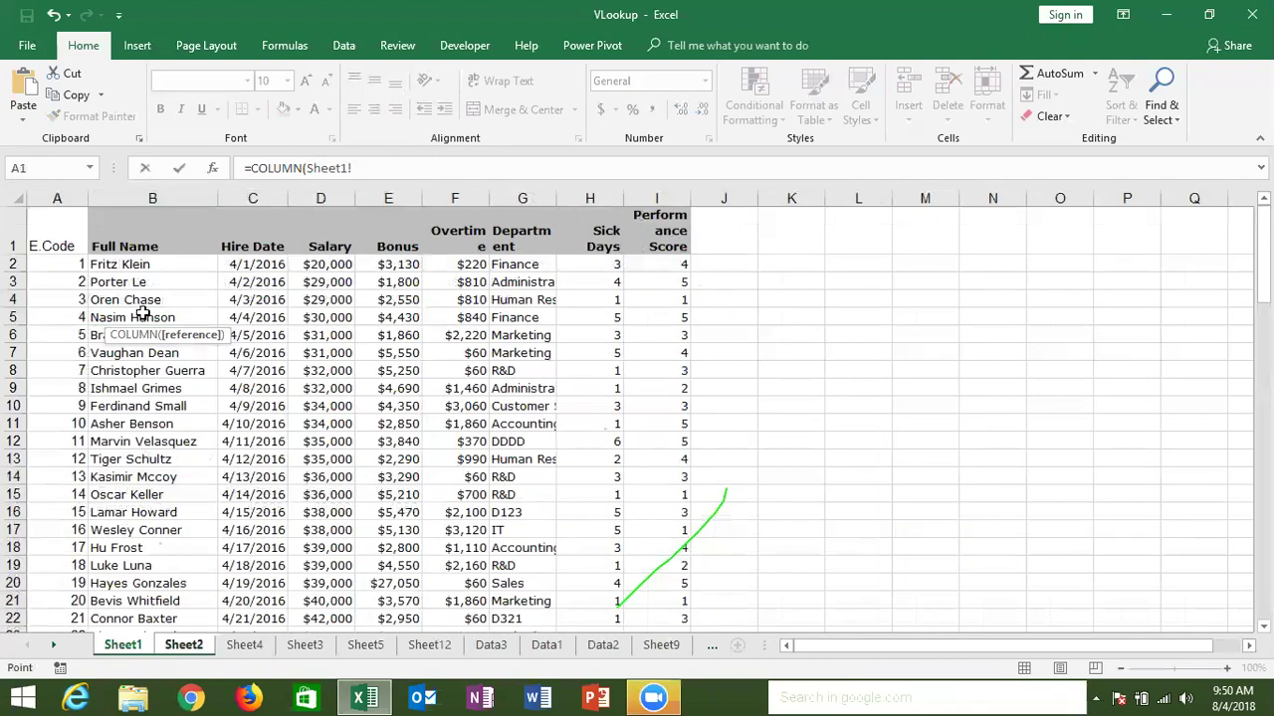
left_click(155, 264)
key("Return")
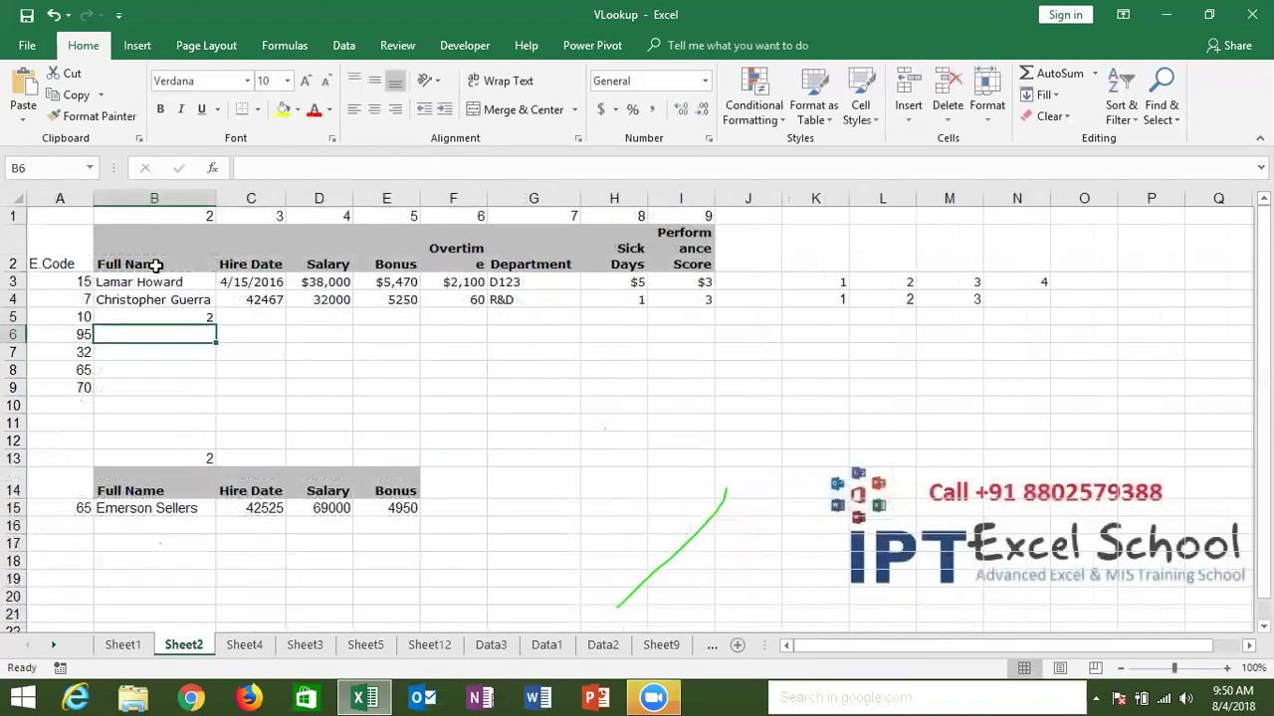
key("Up")
key("Up")
key("Down")
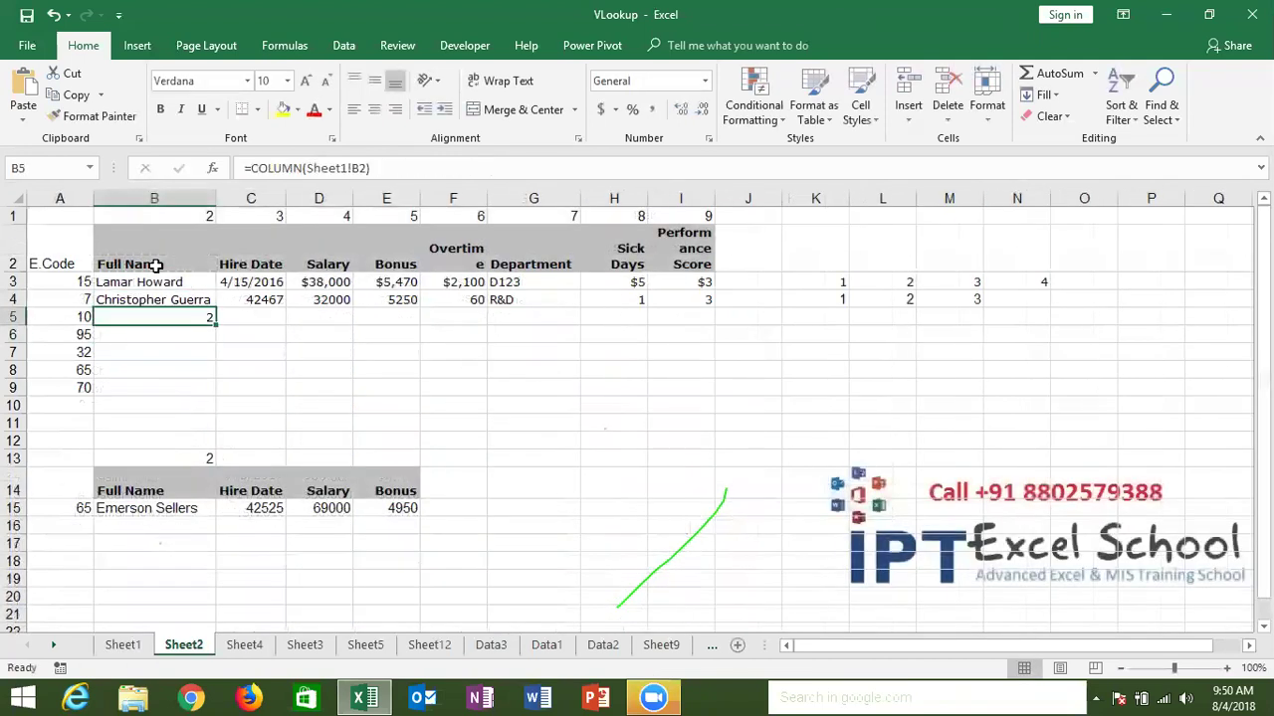
key("Up")
key("Up")
key("Down")
key("Down")
Step: Start a VLOOKUP in B5 using A5 against Sheet1 columns A:I with a COLUMN index
type("=vl")
key("Tab")
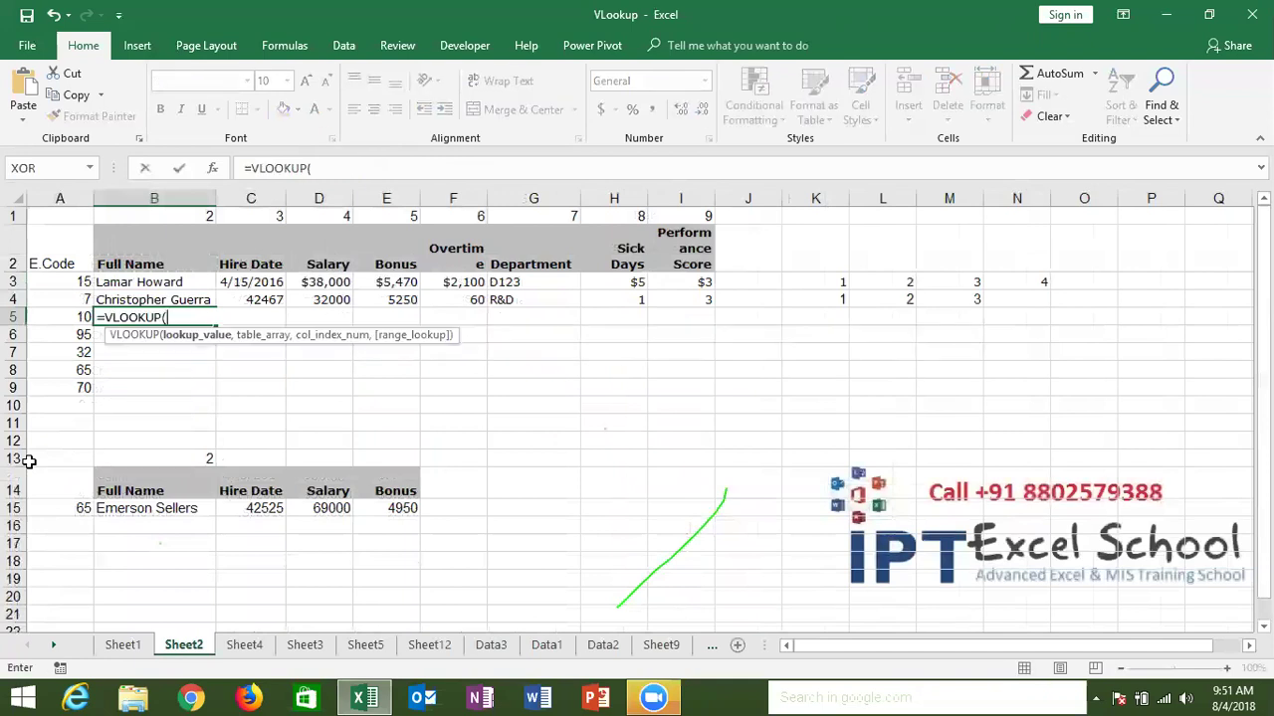
key("Left")
type(",")
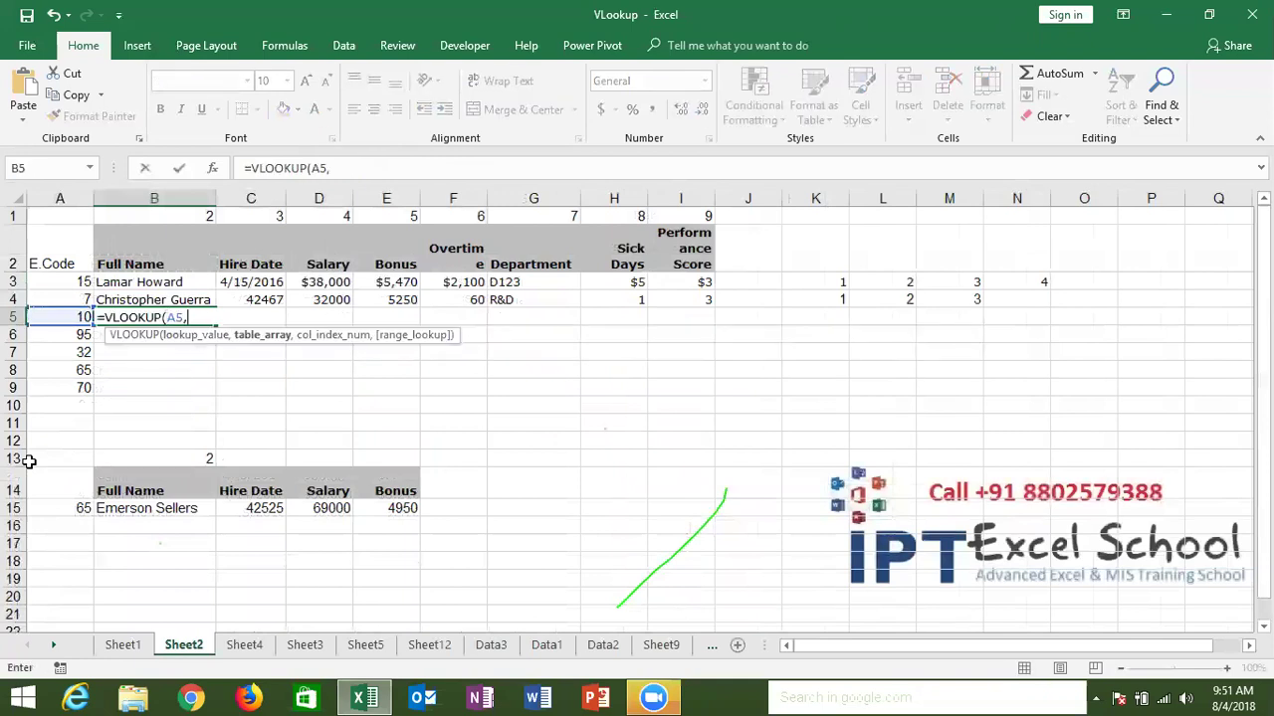
left_click(123, 645)
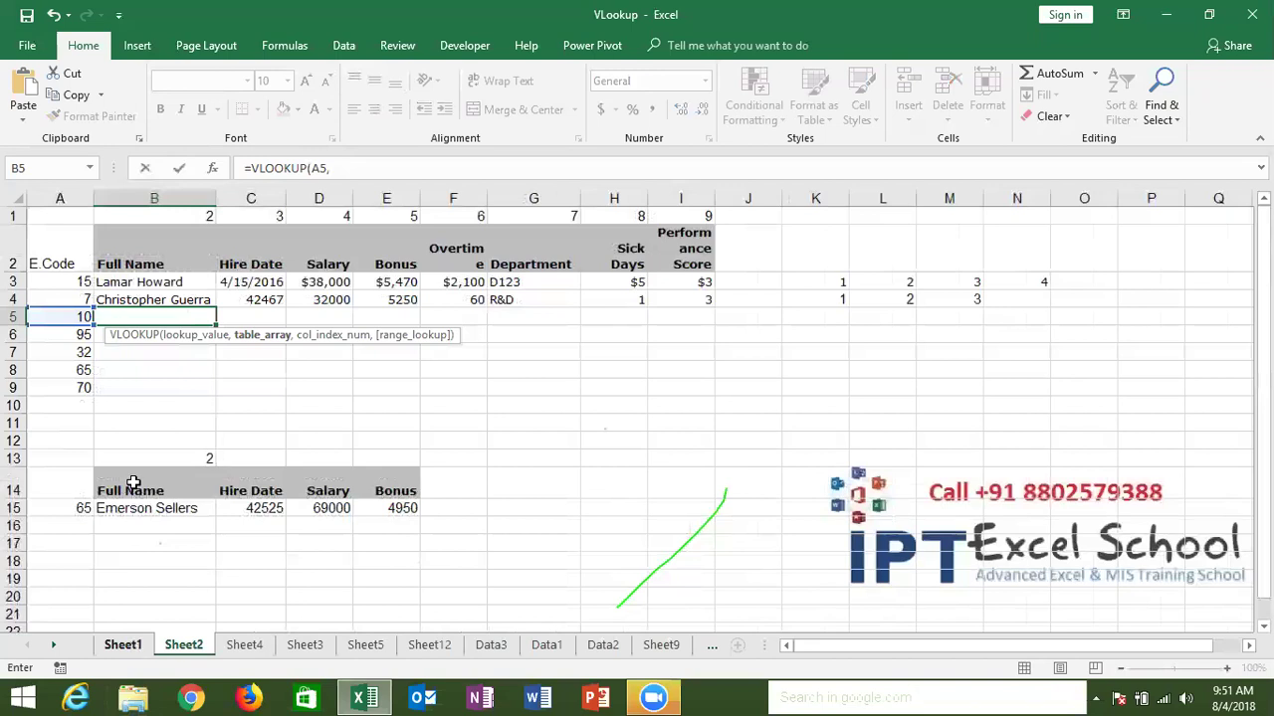
left_click_drag(56, 198, 638, 182)
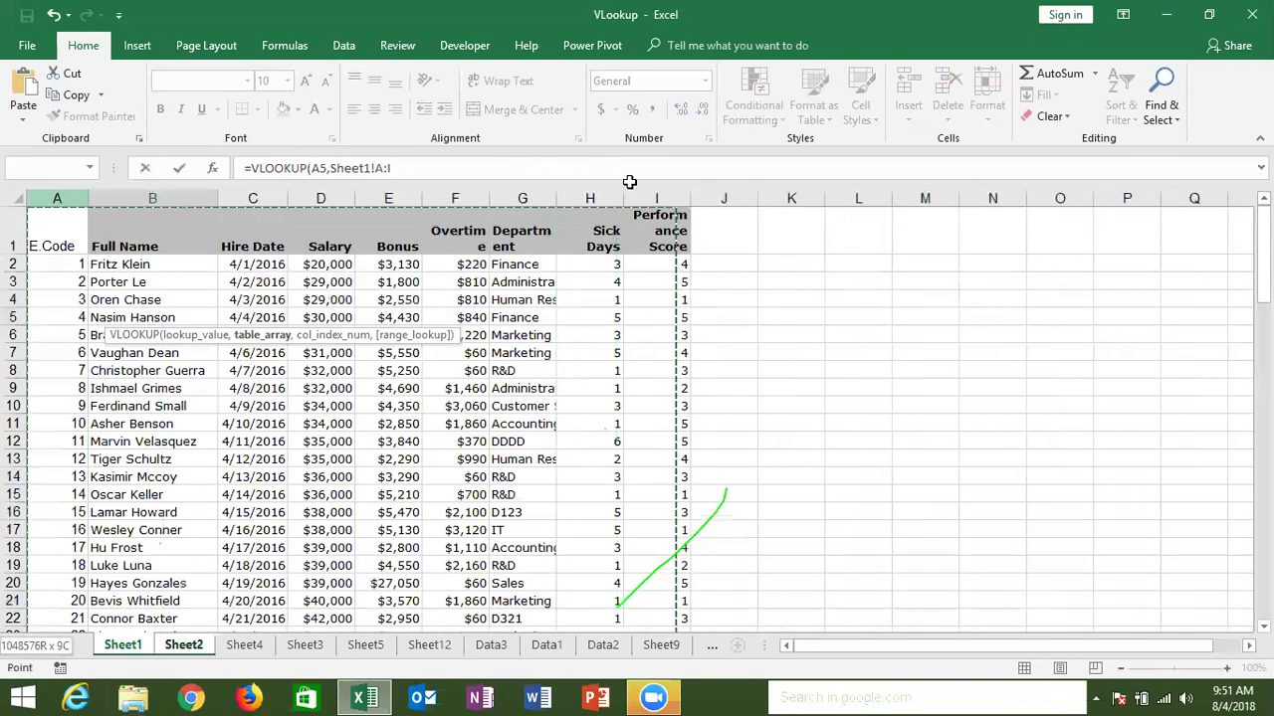
type(",")
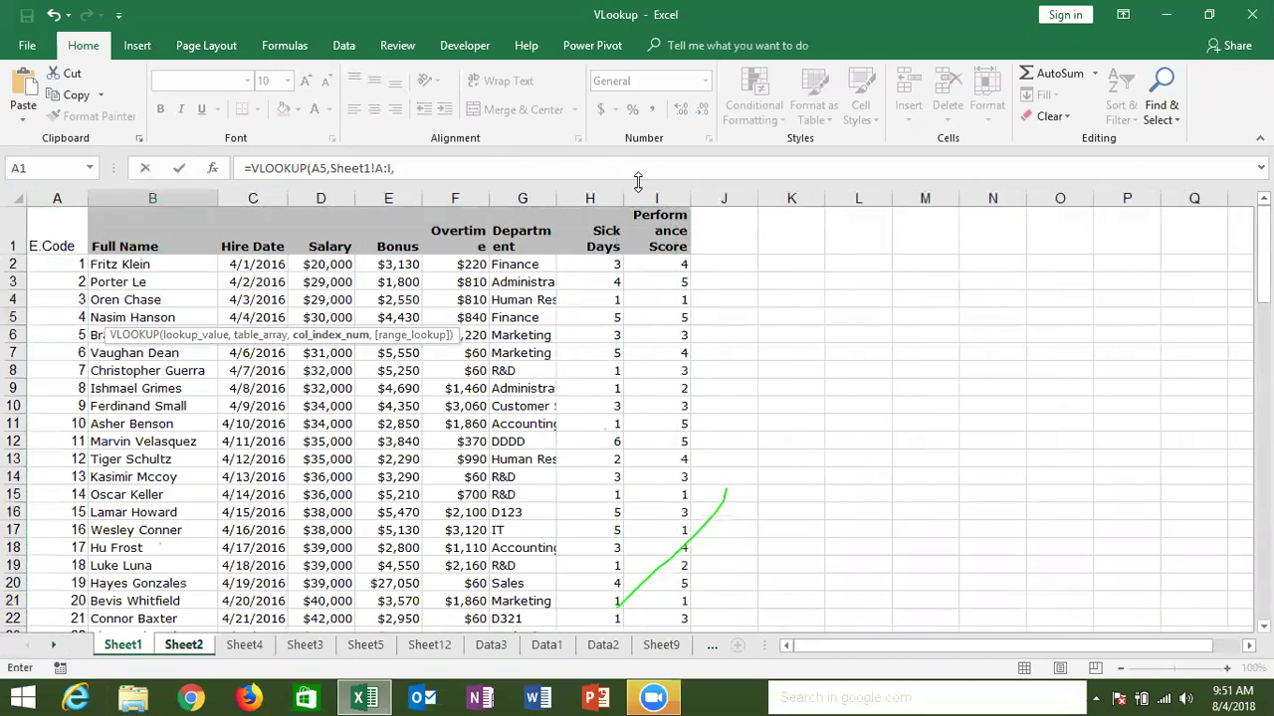
type("col")
key("Tab")
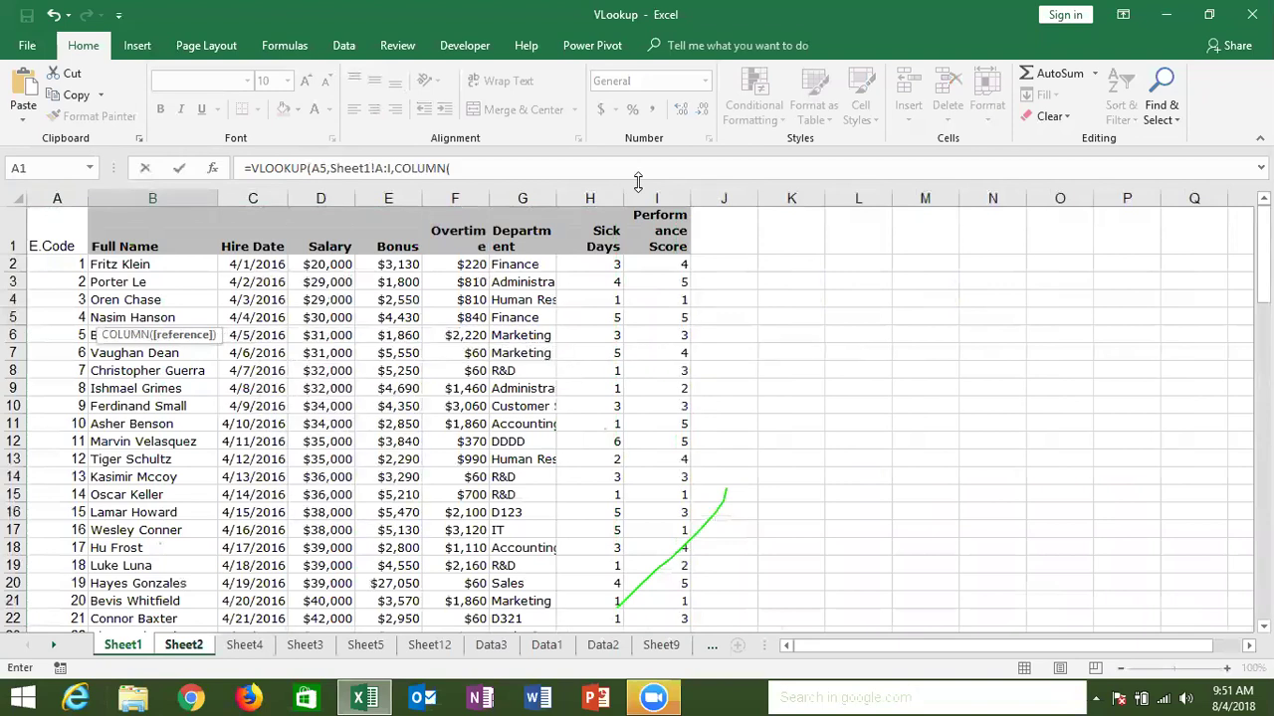
Step: Point the COLUMN index at Sheet1!B1, finish with exact match 0, and accept Excel's correction
left_click(201, 646)
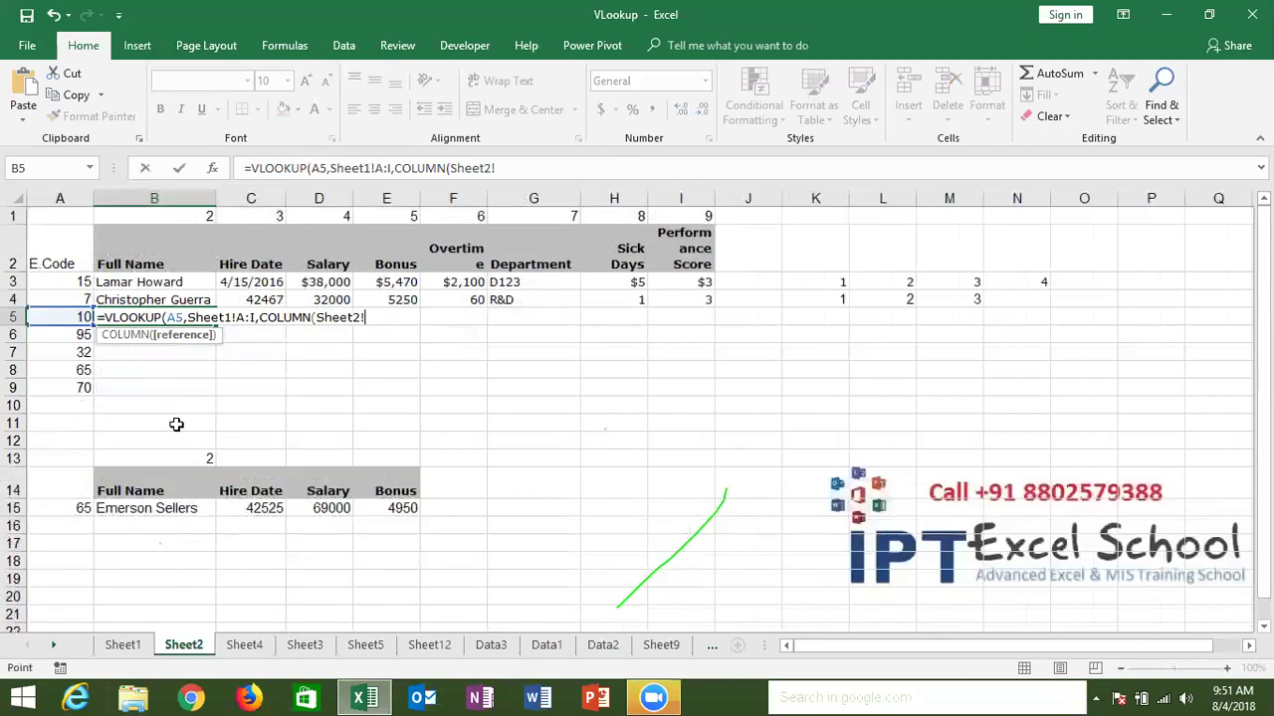
key("BackSpace")
key("BackSpace")
key("BackSpace")
key("BackSpace")
key("BackSpace")
key("BackSpace")
left_click(122, 646)
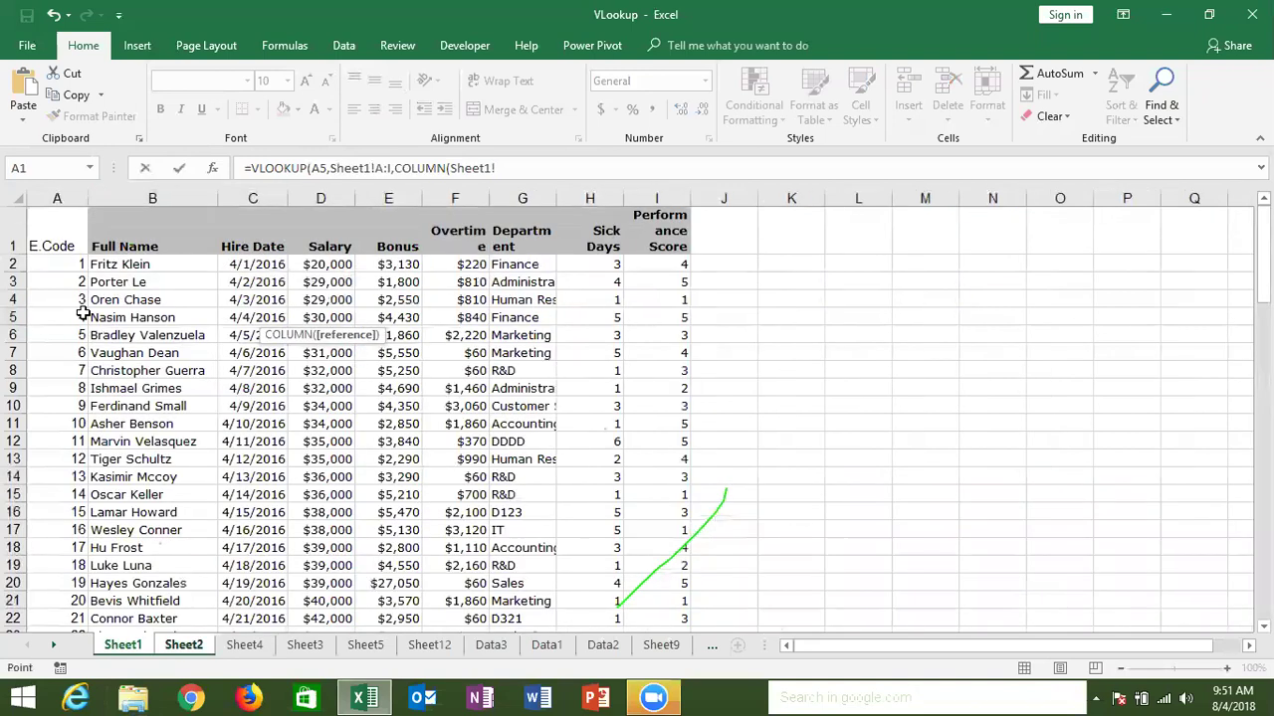
left_click(136, 247)
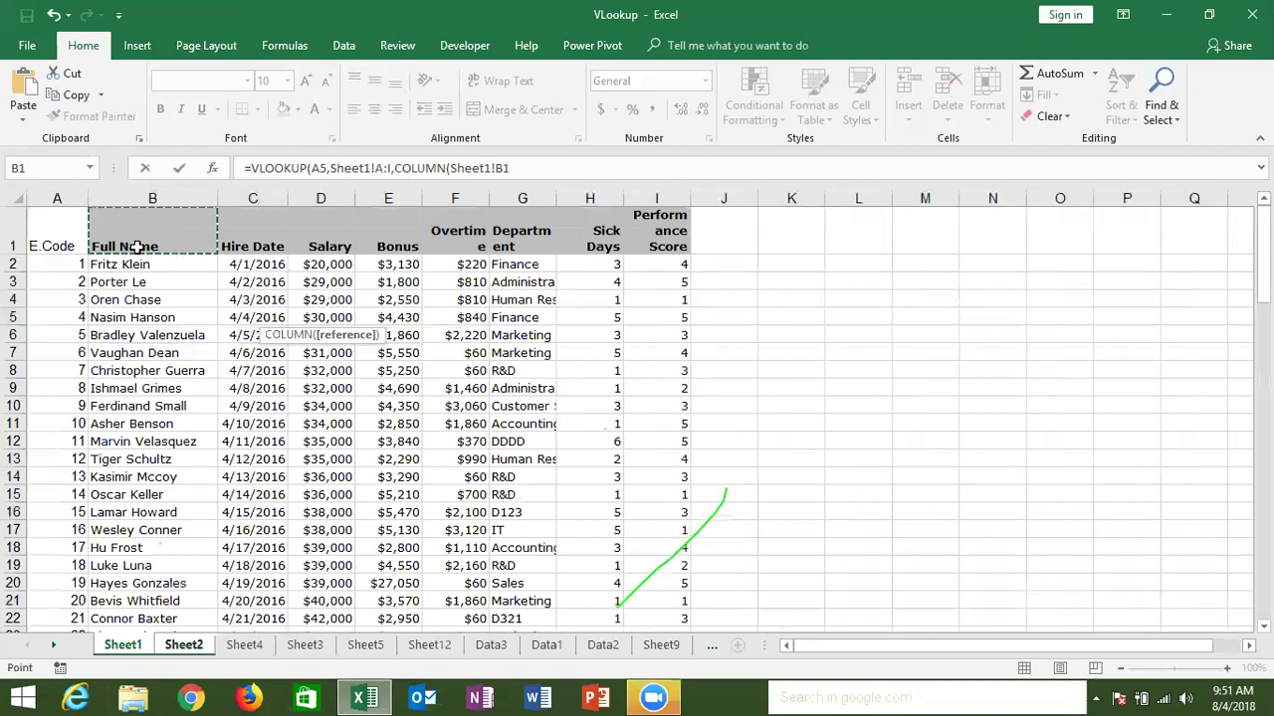
type("),0")
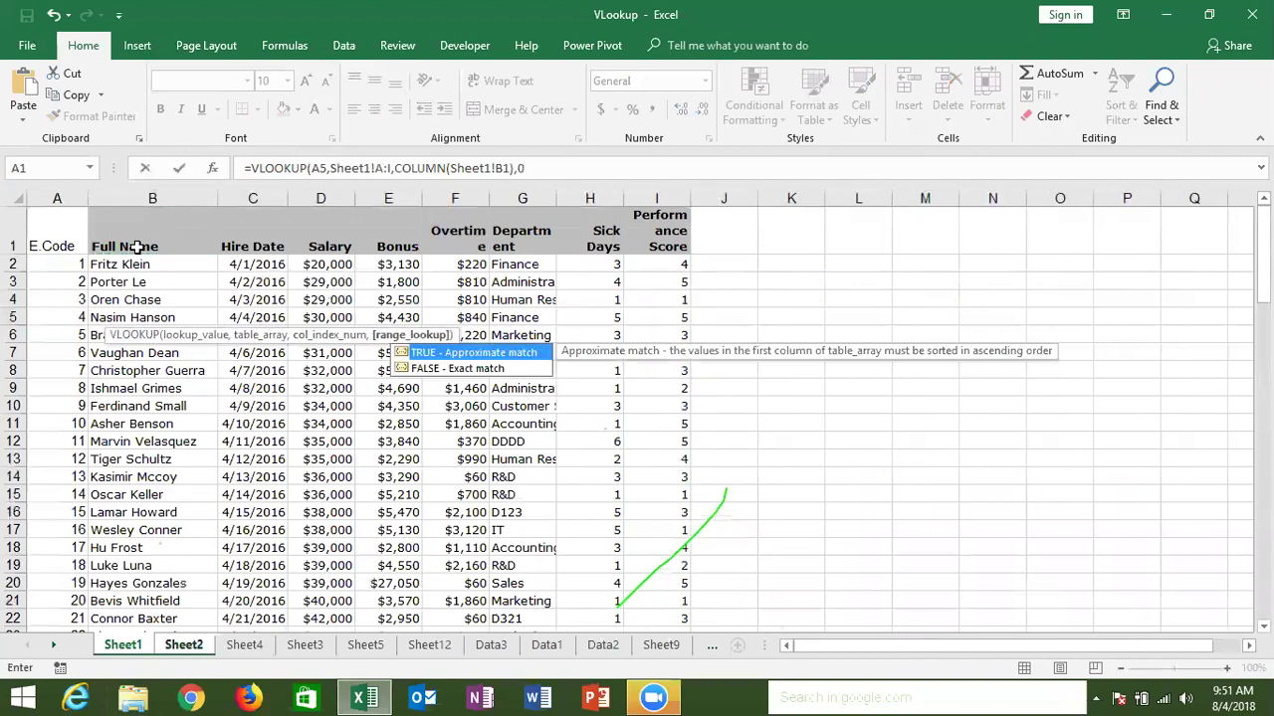
key("Return")
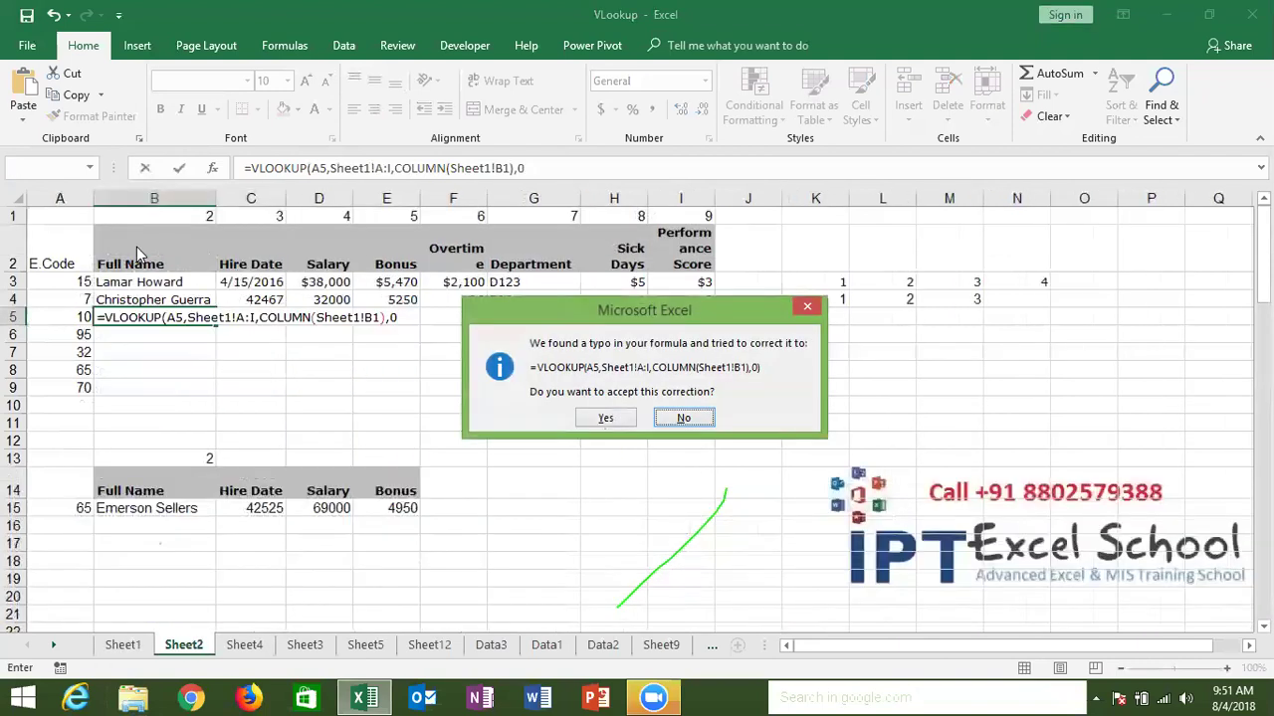
key("y")
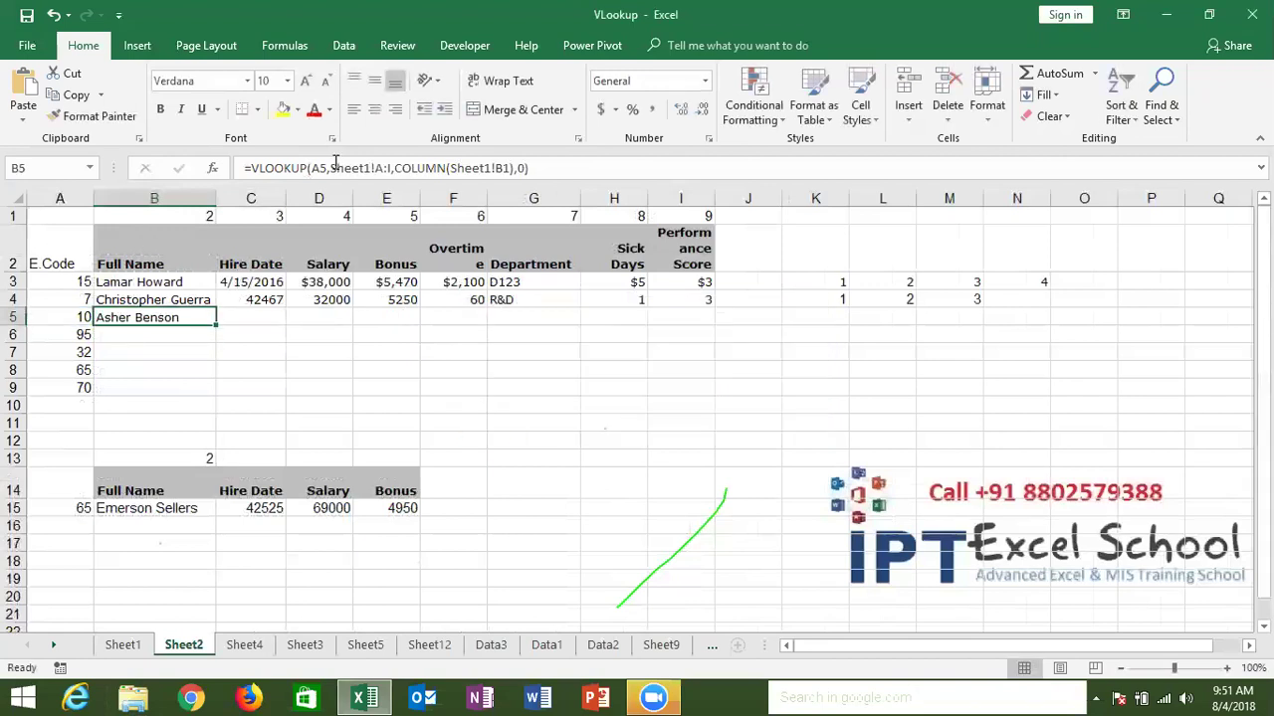
Step: Anchor the B5 formula's references as $A5 and Sheet1!$A:$I
left_click(314, 168)
type("$")
left_click(395, 168)
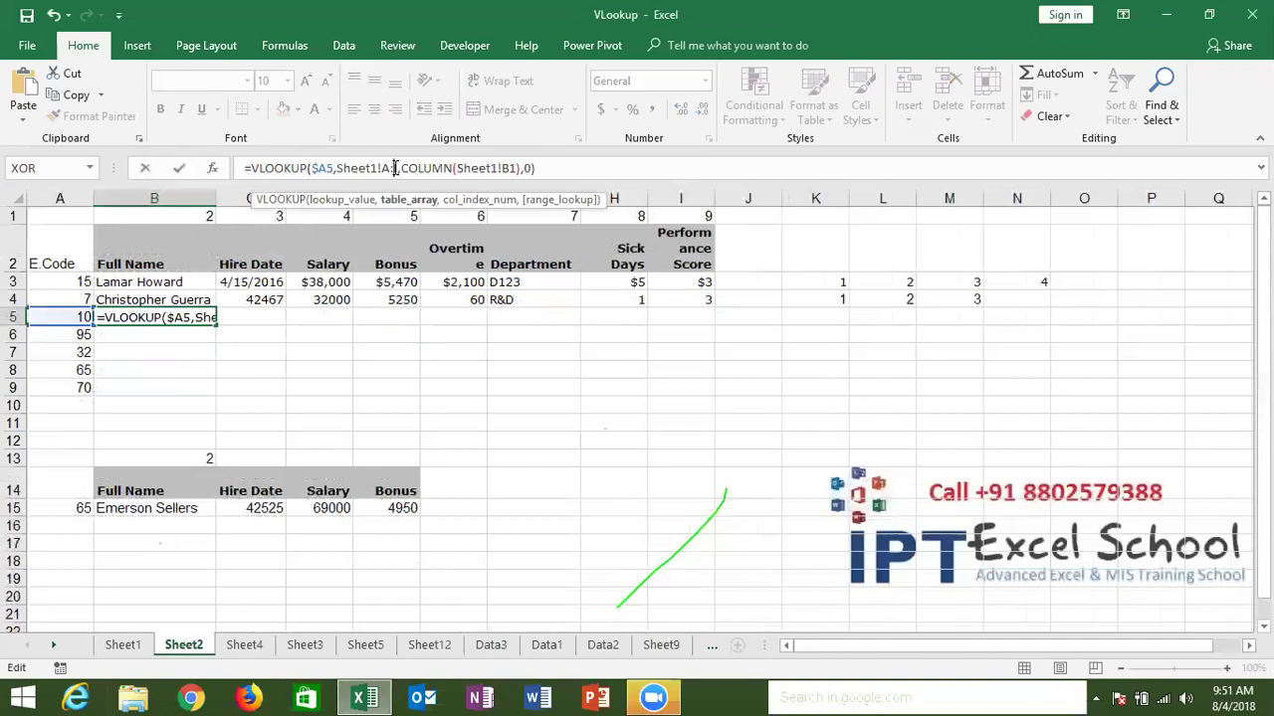
key("F4")
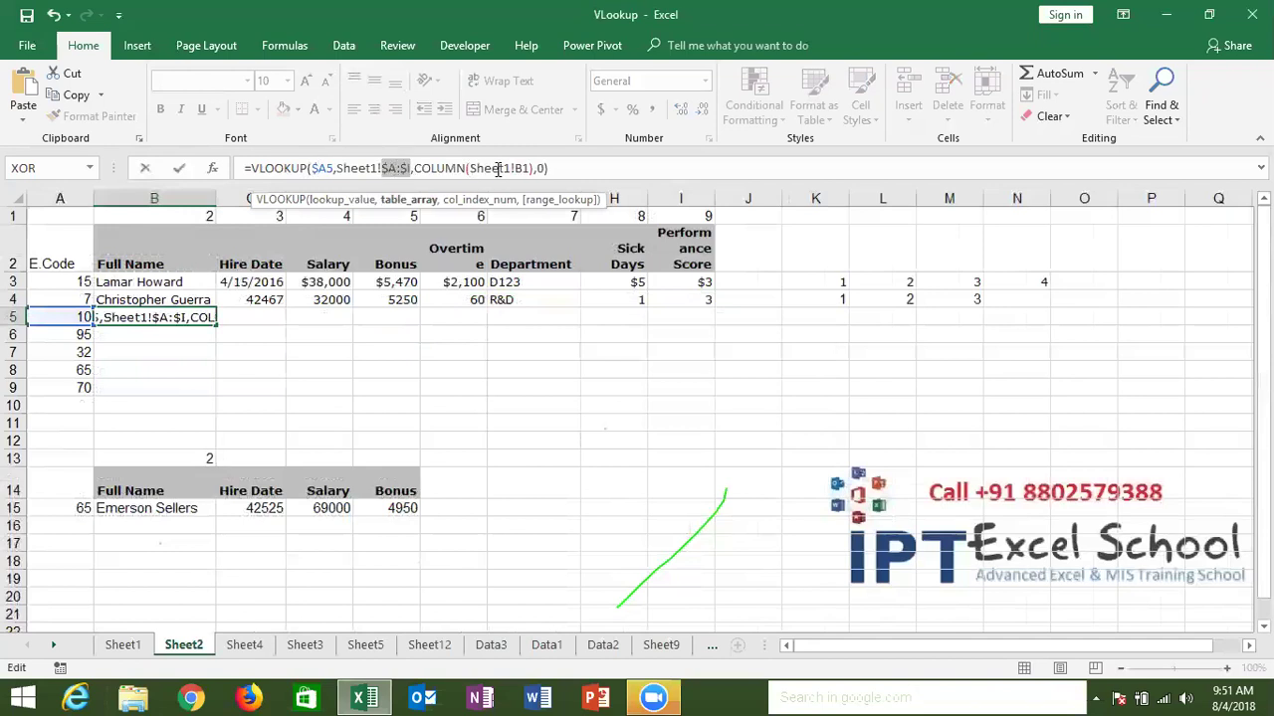
left_click(515, 168)
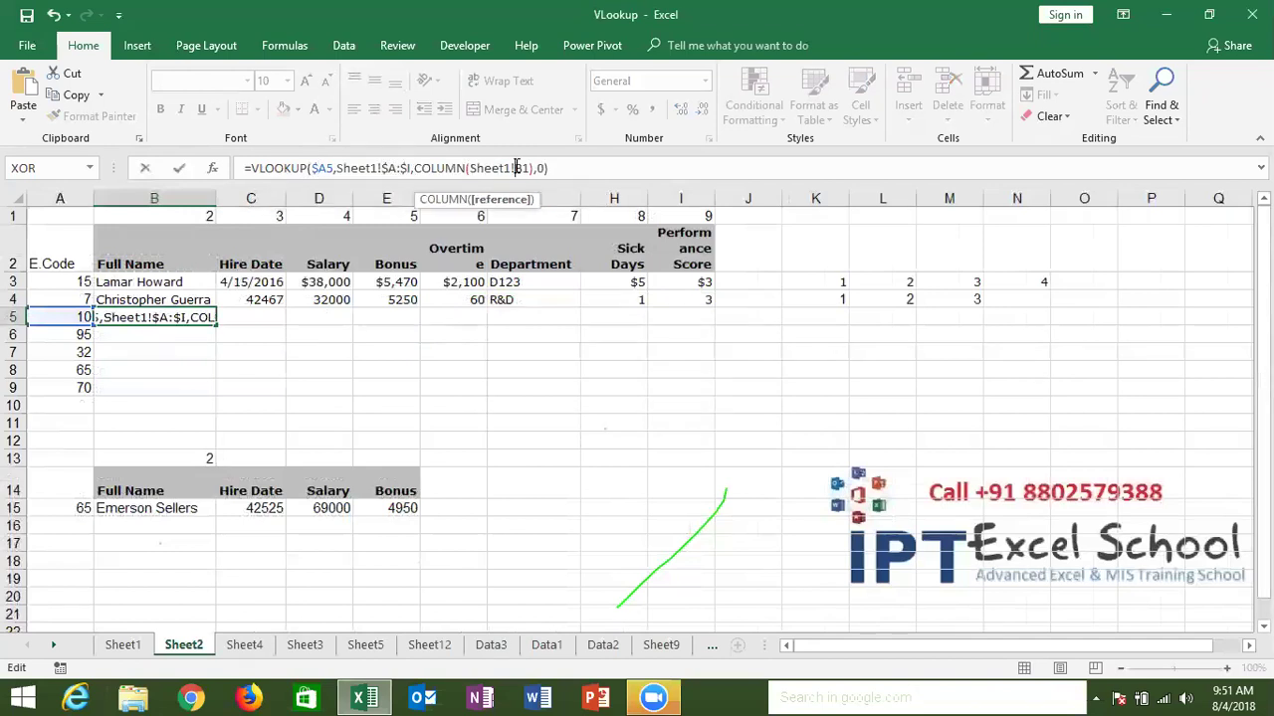
key("Return")
Step: Fill the lookup across row 5 through column I and check the B5 formula
key("Up")
key("shift+Right")
left_click_drag(411, 324, 713, 325)
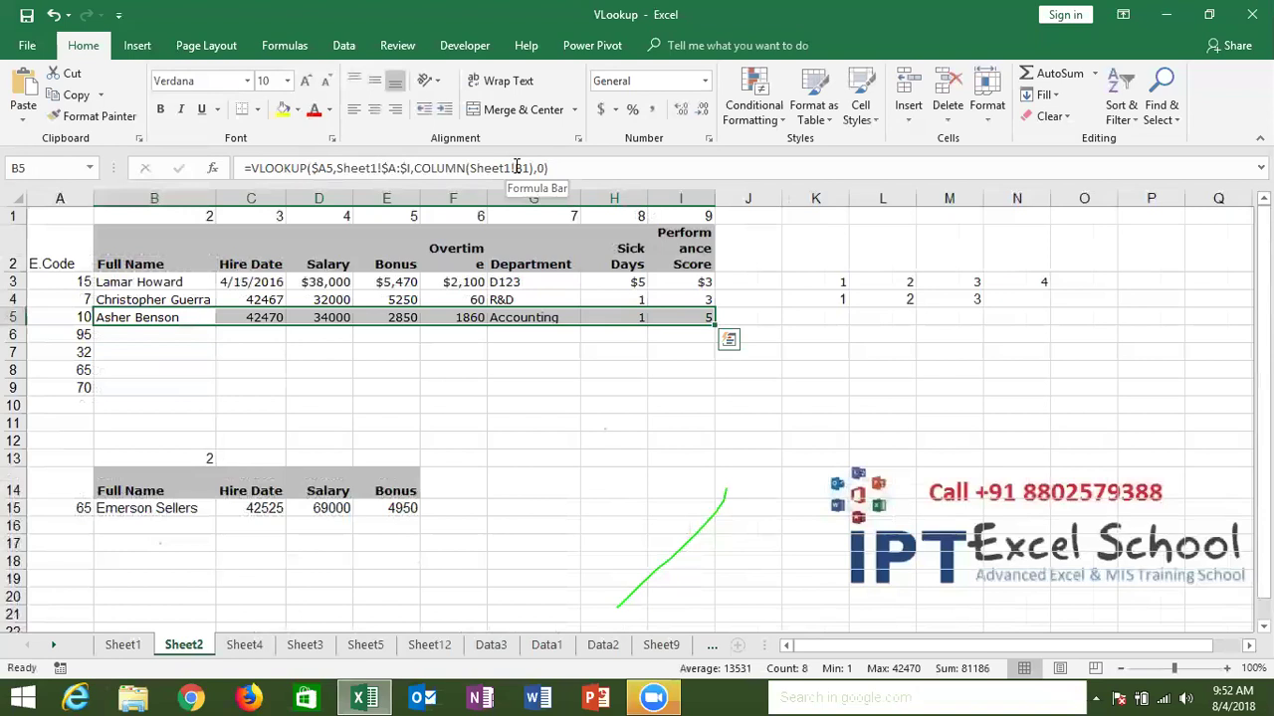
left_click(246, 168)
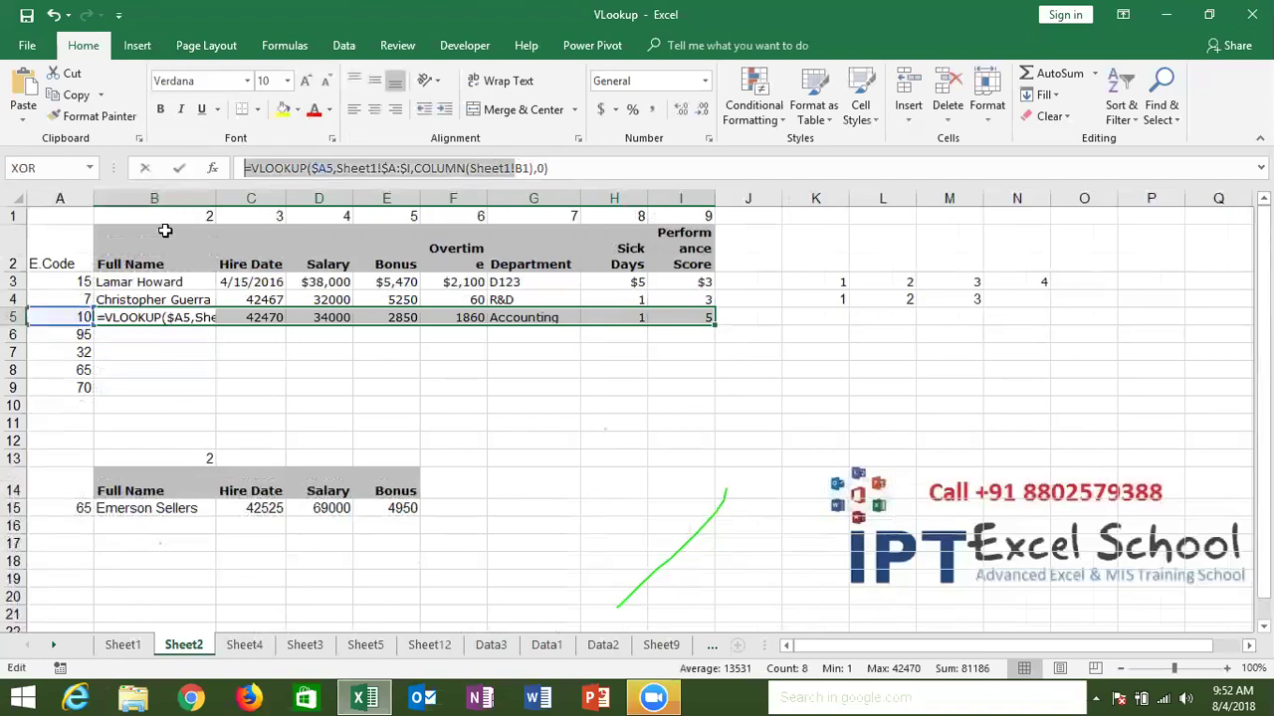
key("Escape")
left_click_drag(165, 229, 545, 234)
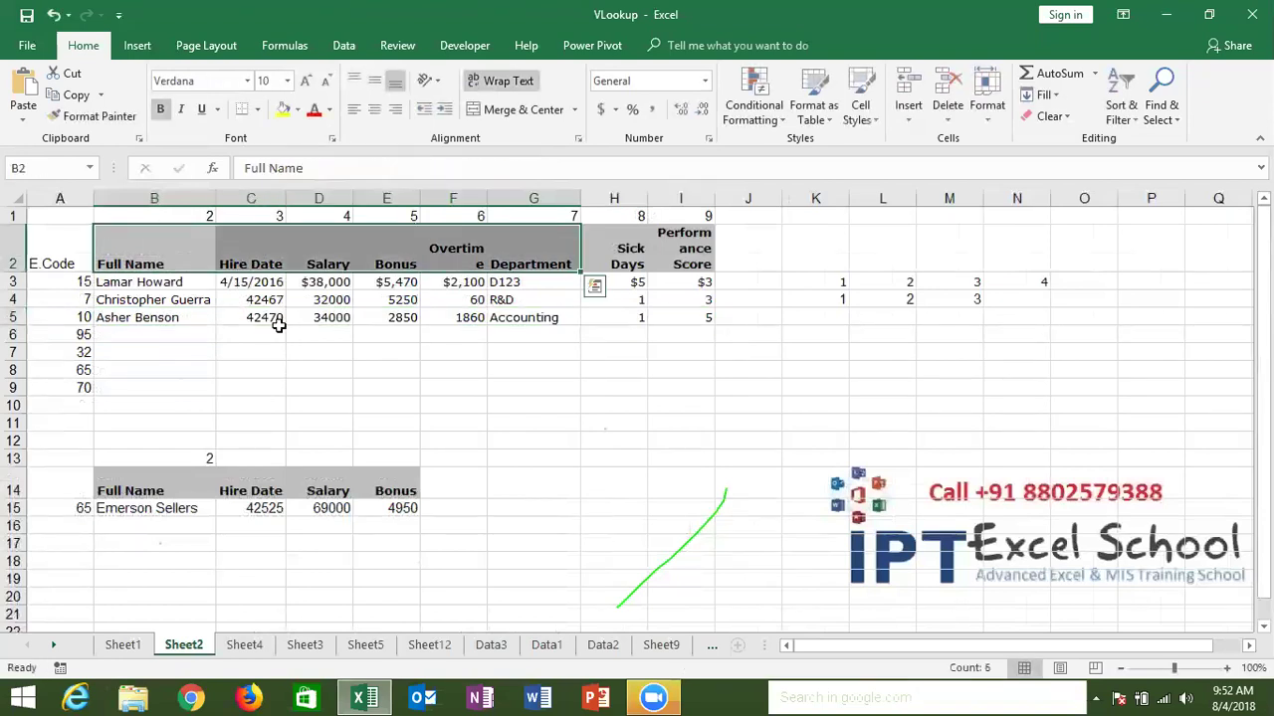
Step: Enter =VLOOKUP(A6,Sheet1!A:I,{2,3,4,5,6,7,8,9},0) in B6
left_click(206, 332)
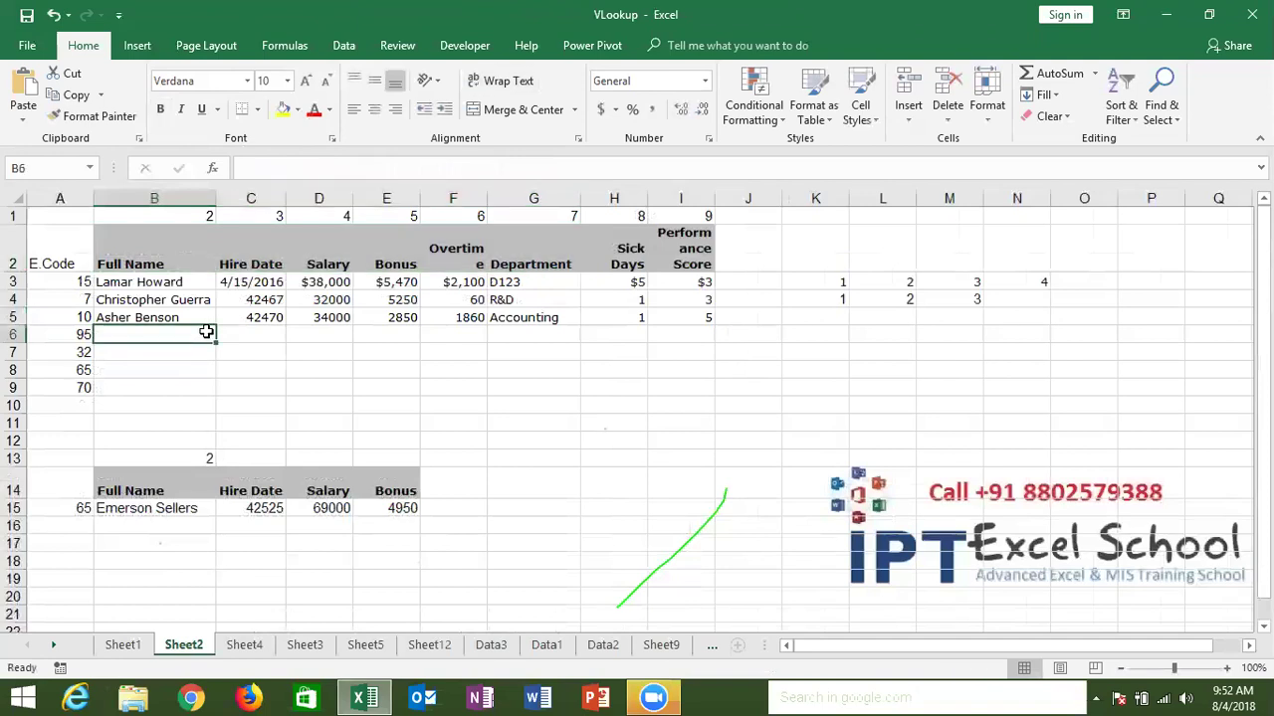
type("=vl")
key("Tab")
left_click(86, 334)
type(",")
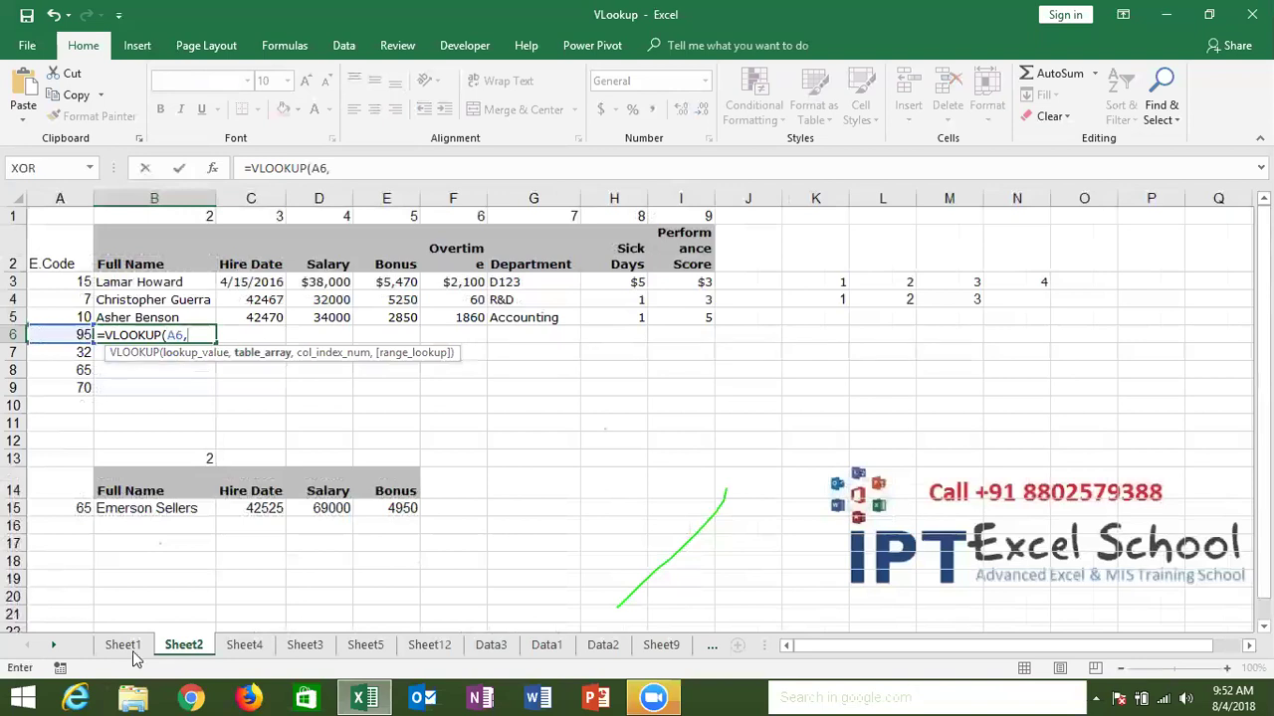
left_click(124, 645)
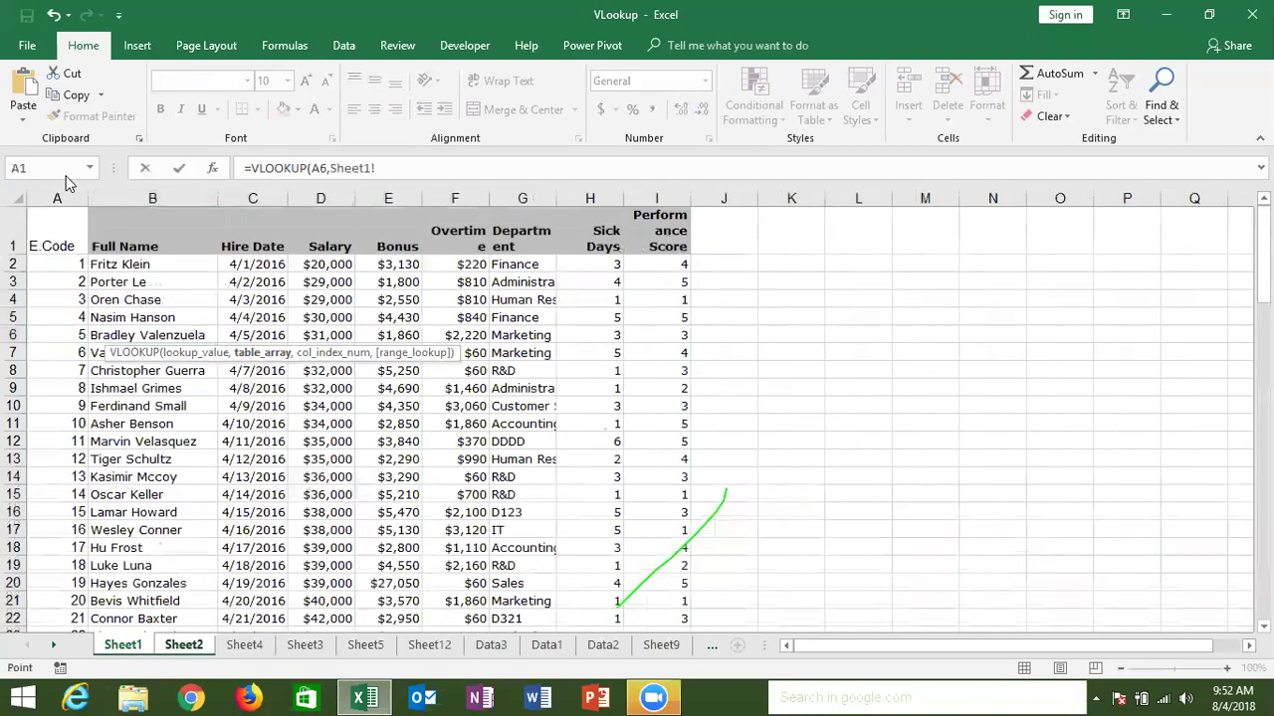
left_click_drag(57, 198, 633, 237)
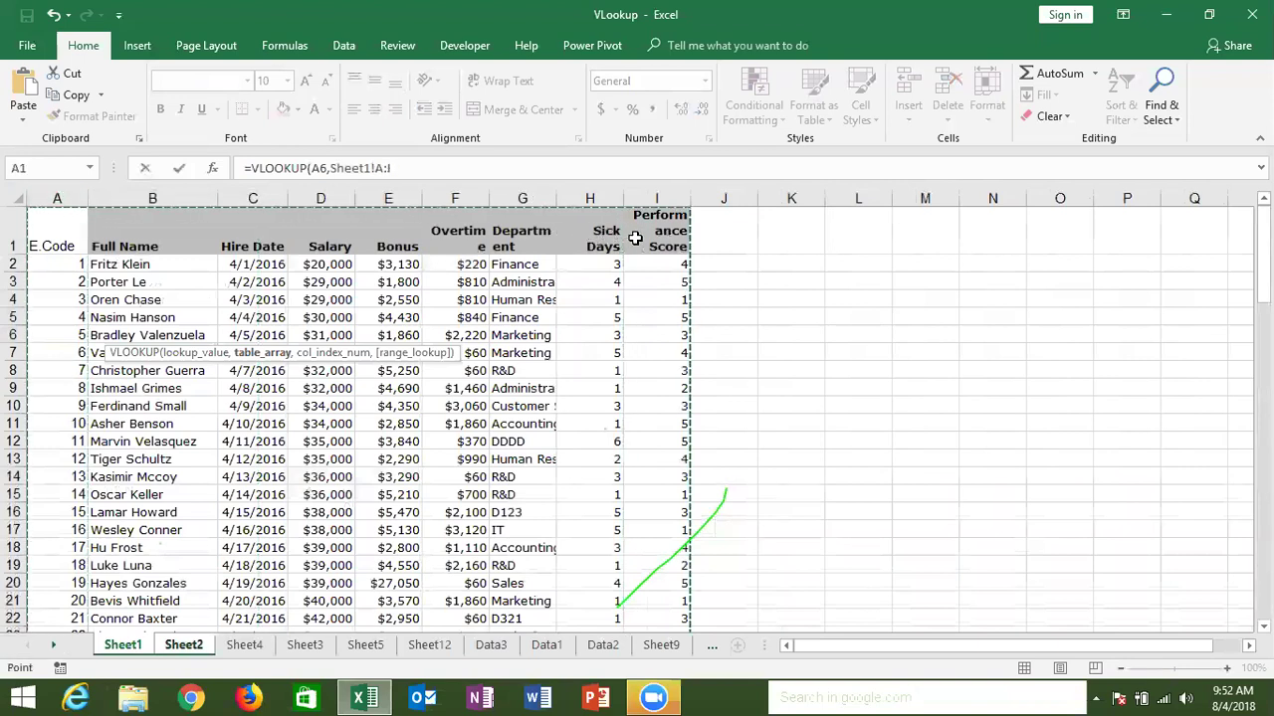
type(",")
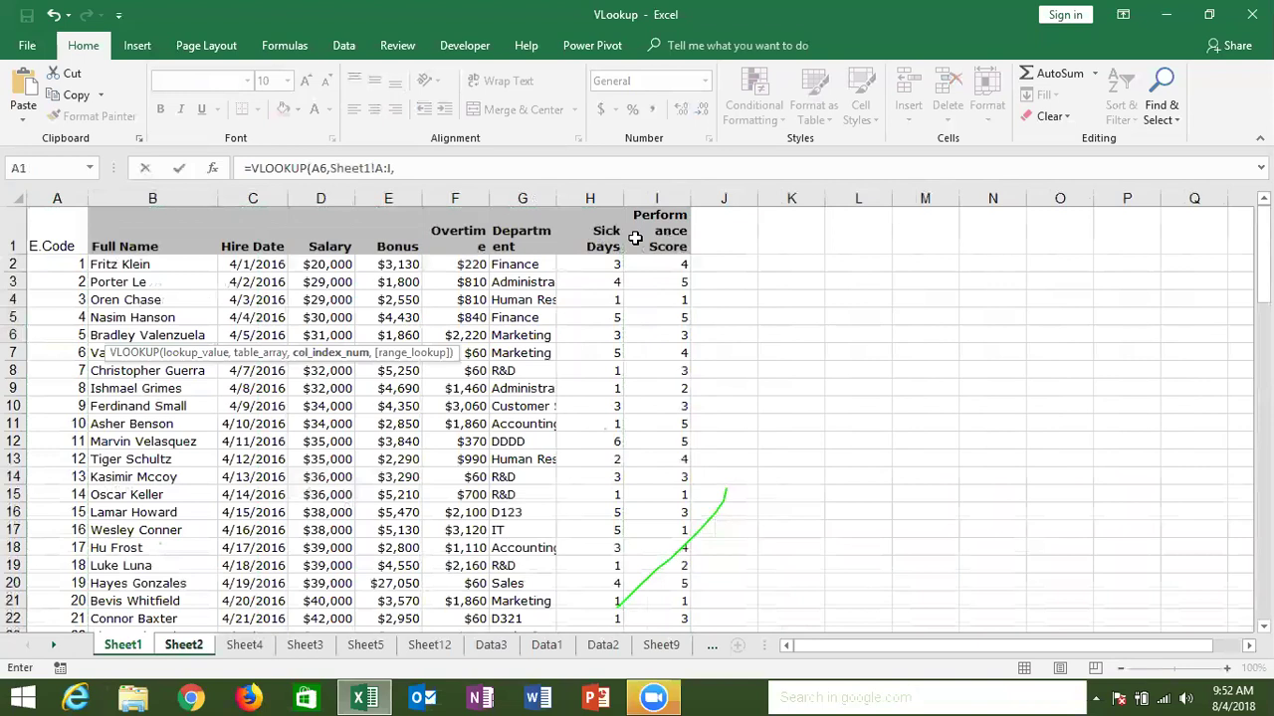
type("{2,")
type("3,4,5,")
type("6,7,8,9")
type(",0")
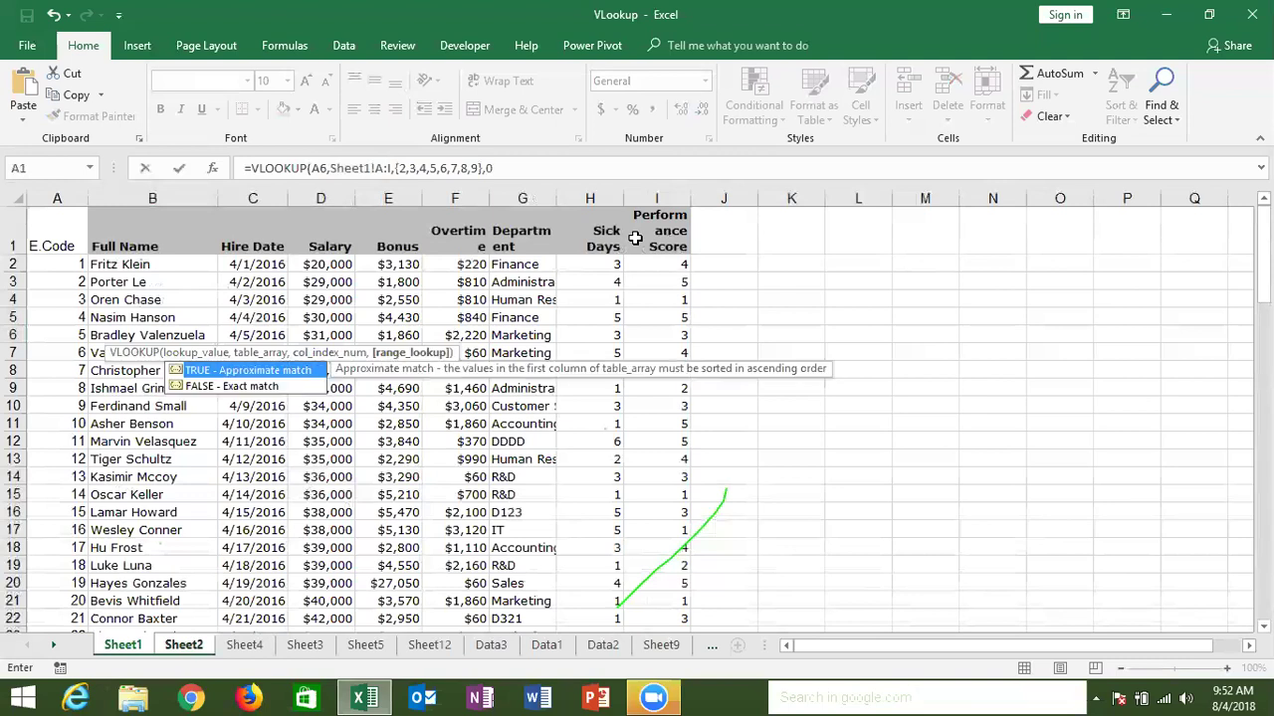
type(")")
key("ctrl+Return")
Step: Re-enter the B6 lookup as an array formula across B6:I6
key("shift+Right")
key("shift+Right")
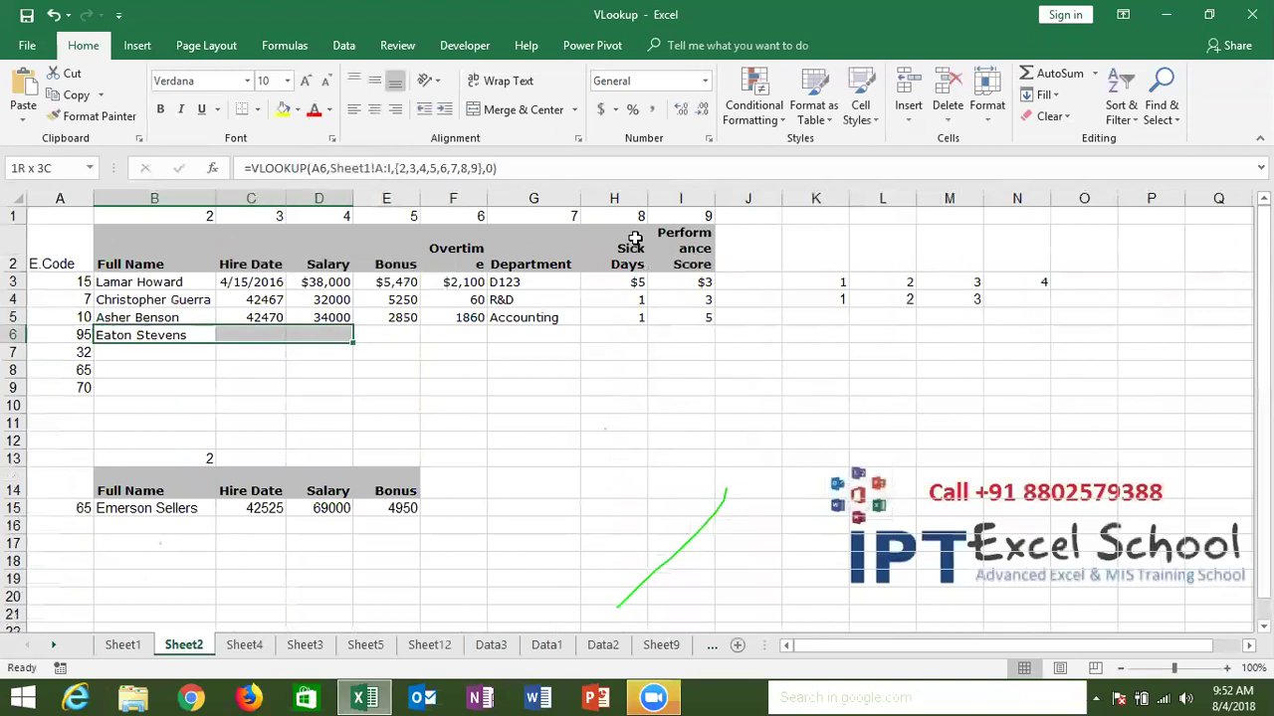
key("shift+Right")
key("shift+Right")
key("shift+Right")
key("shift+Right")
key("shift+Right")
key("shift+Right")
key("shift+Left")
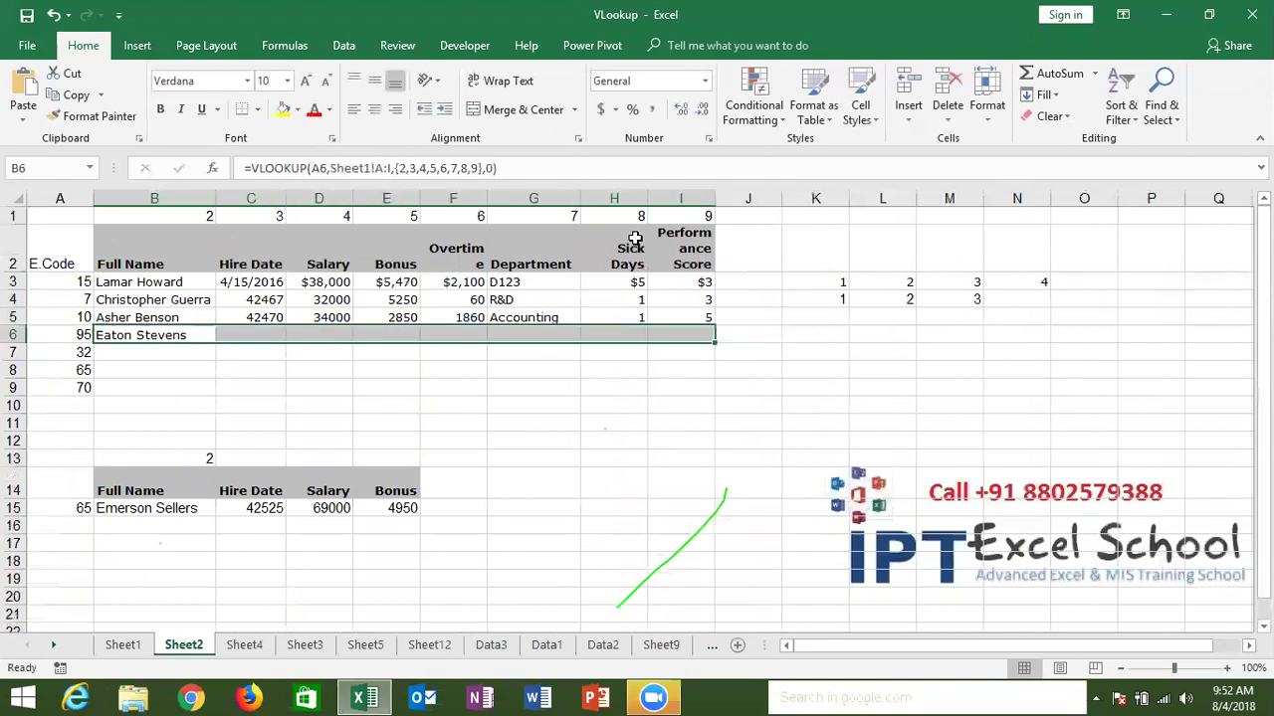
key("F2")
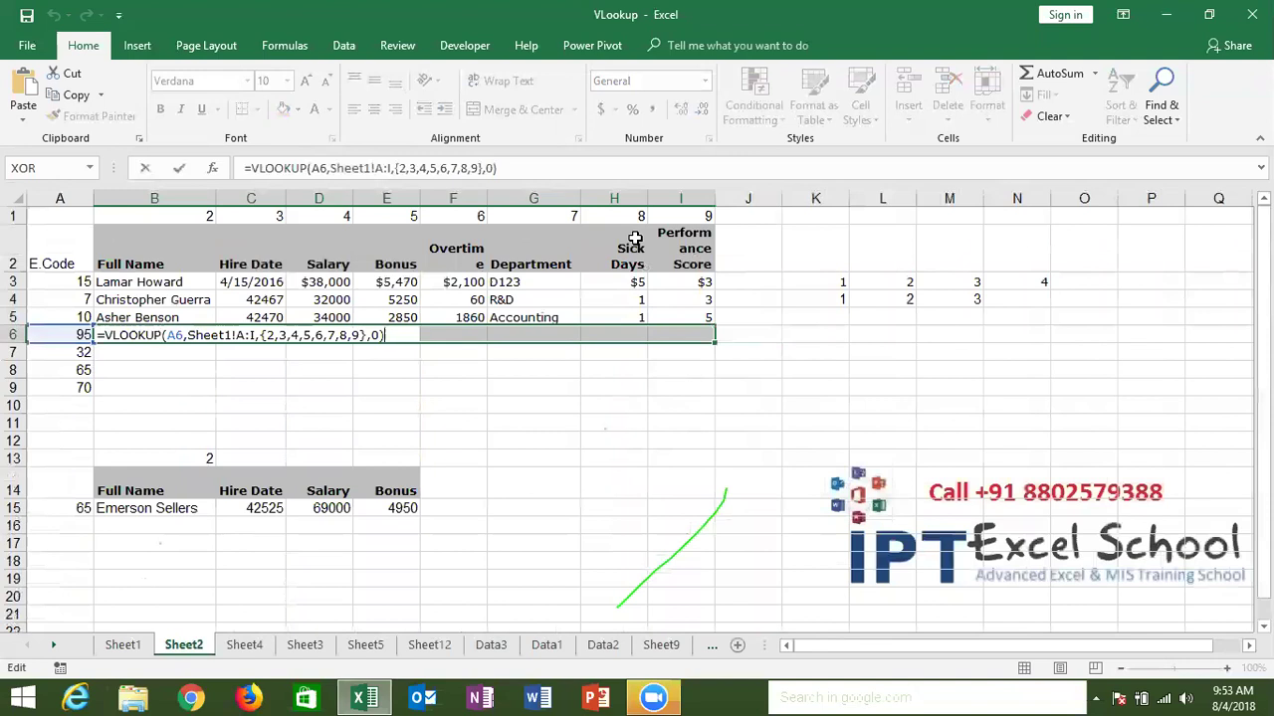
key("ctrl+shift+Return")
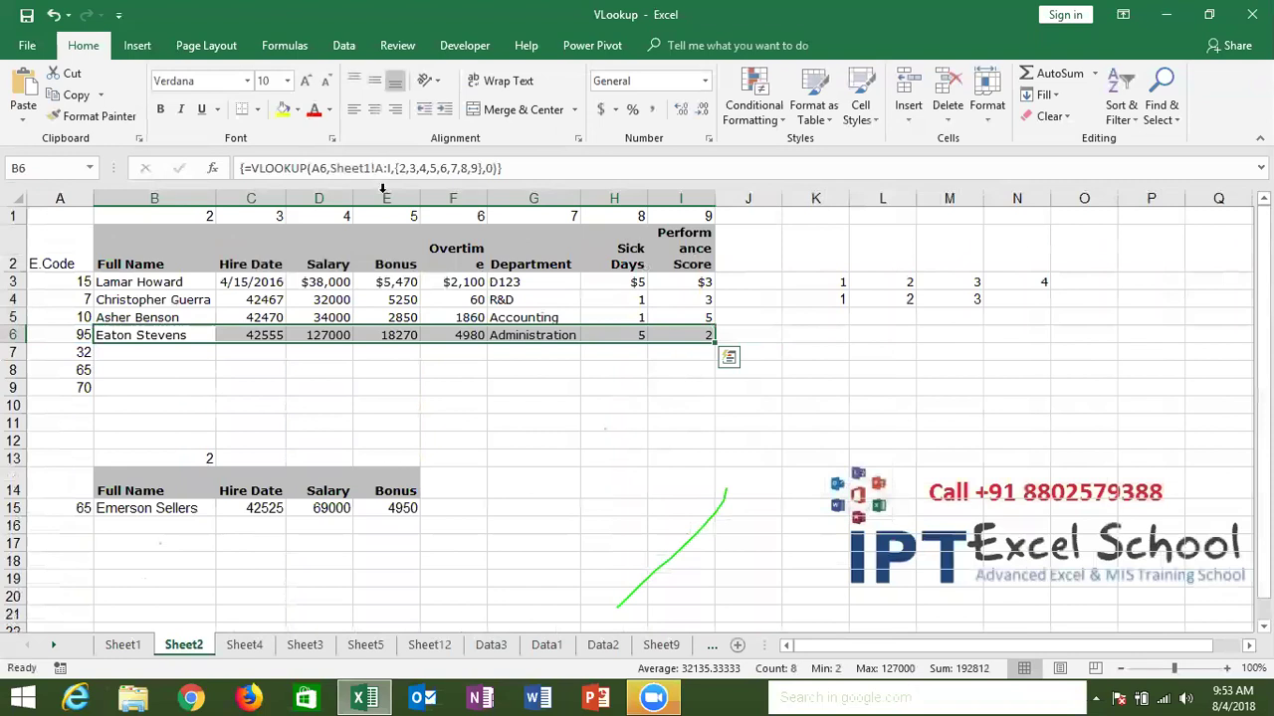
Step: Clear the old helper numbers in K3:N4
left_click_drag(836, 282, 1027, 311)
key("Delete")
key("Left")
key("Right")
key("Left")
key("Right")
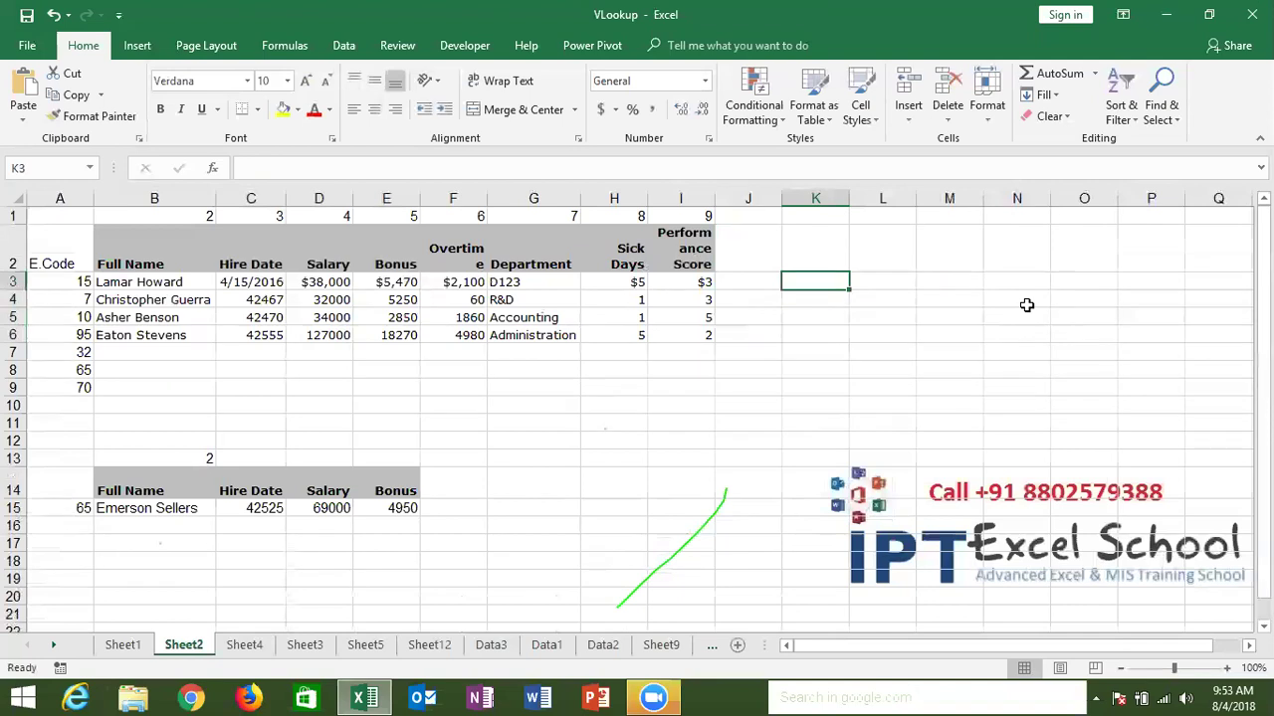
Step: Type 1 to 5 across K3:O3 and array-enter ={1,2,3,4,5} across K4:O4
type("1\t2\t3\t4\t5")
key("Return")
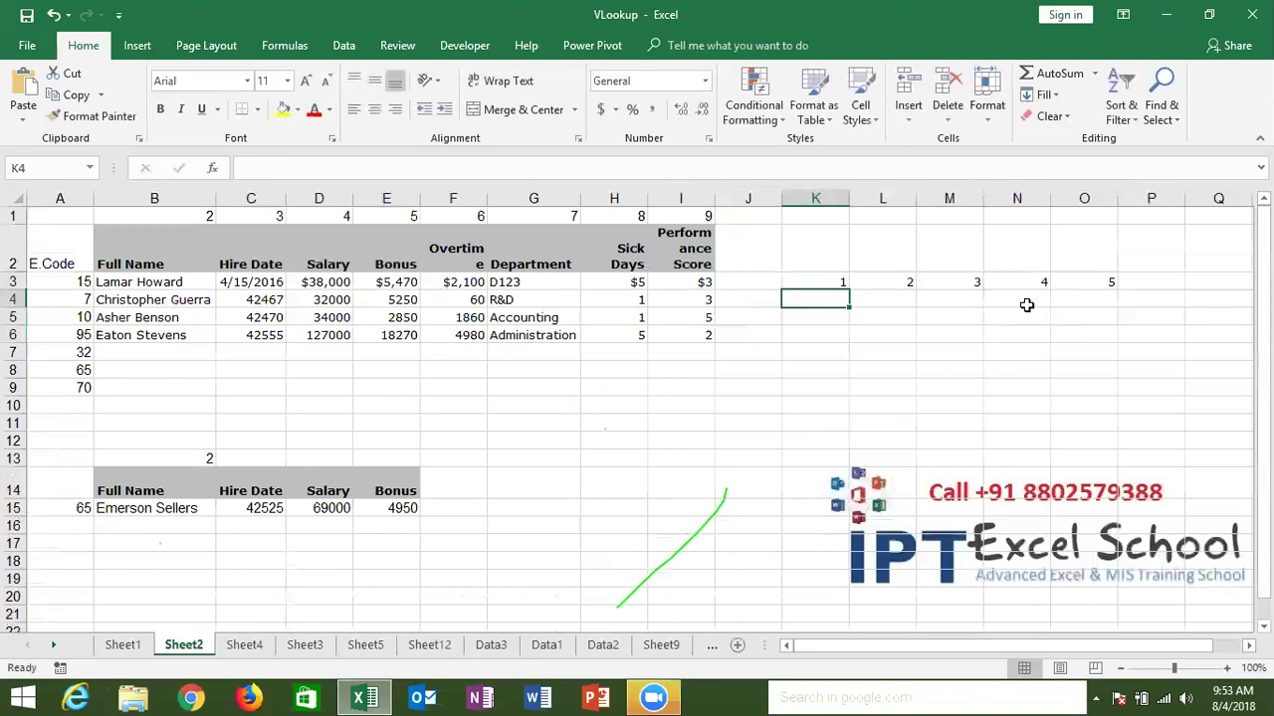
type("=(")
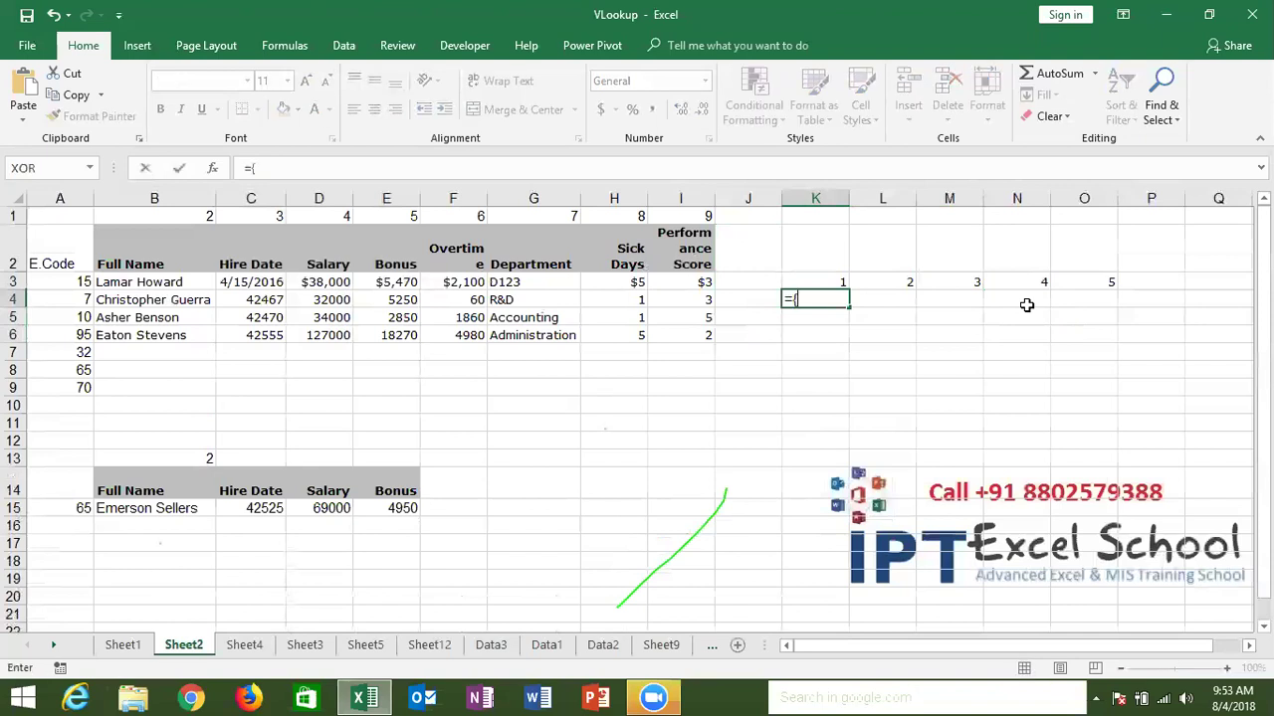
type("1,2,3,4,5")
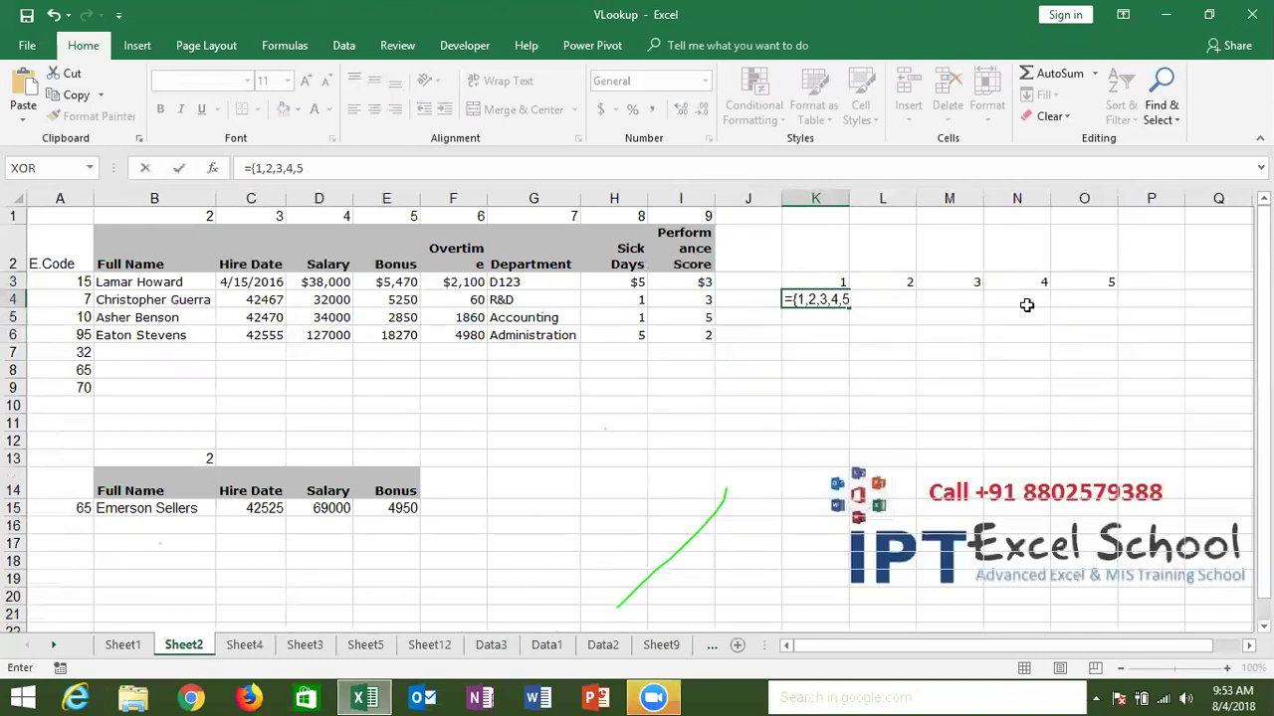
type("}")
key("Return")
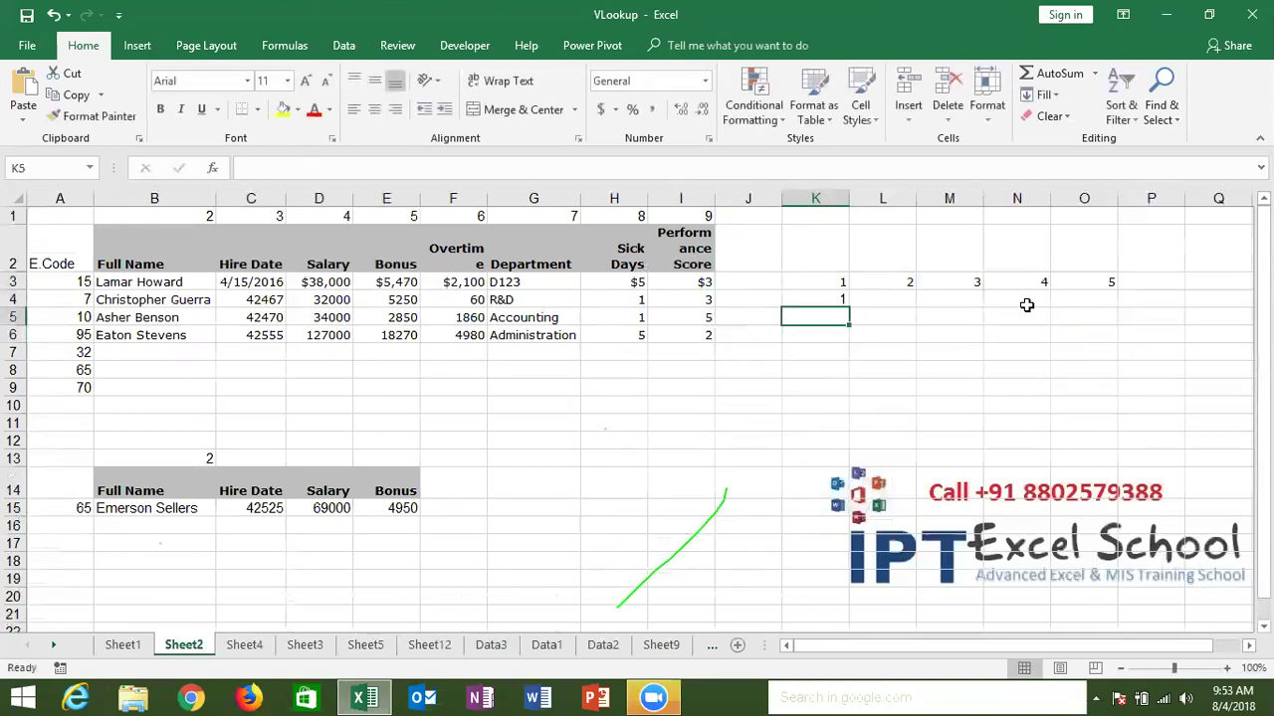
key("Up")
key("shift+Right")
key("shift+Right")
key("shift+Right")
key("shift+Right")
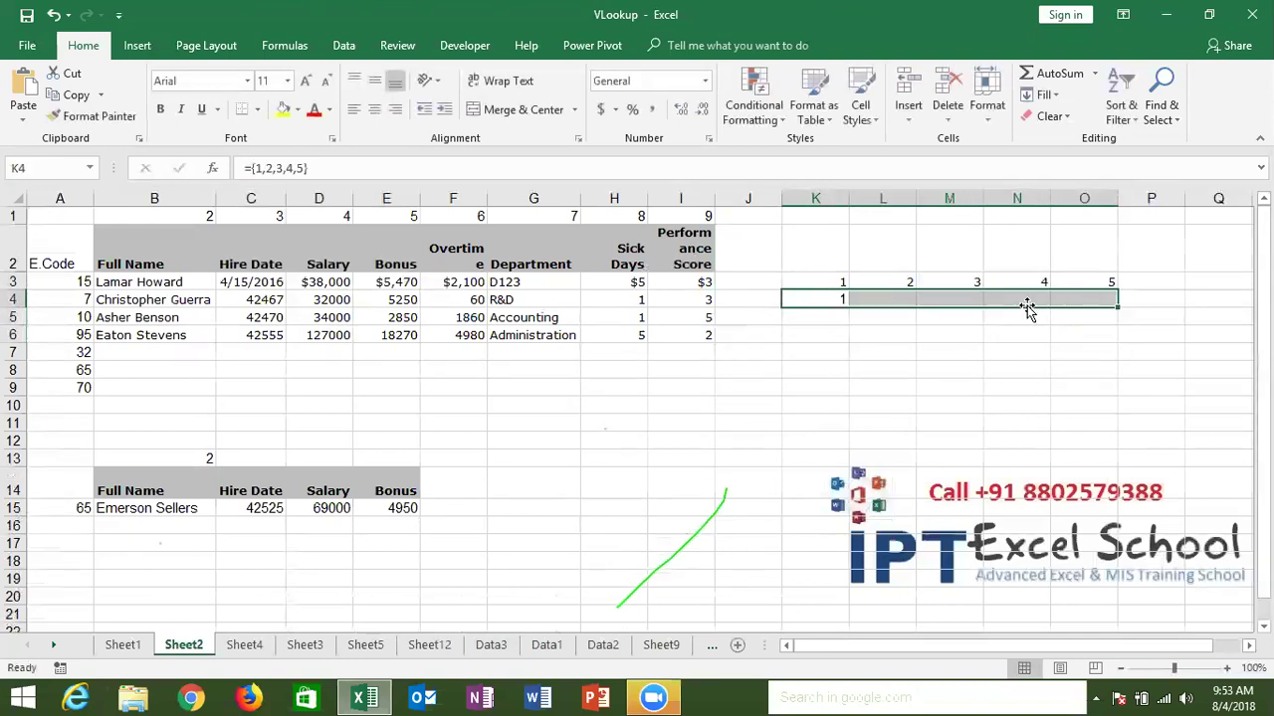
key("F2")
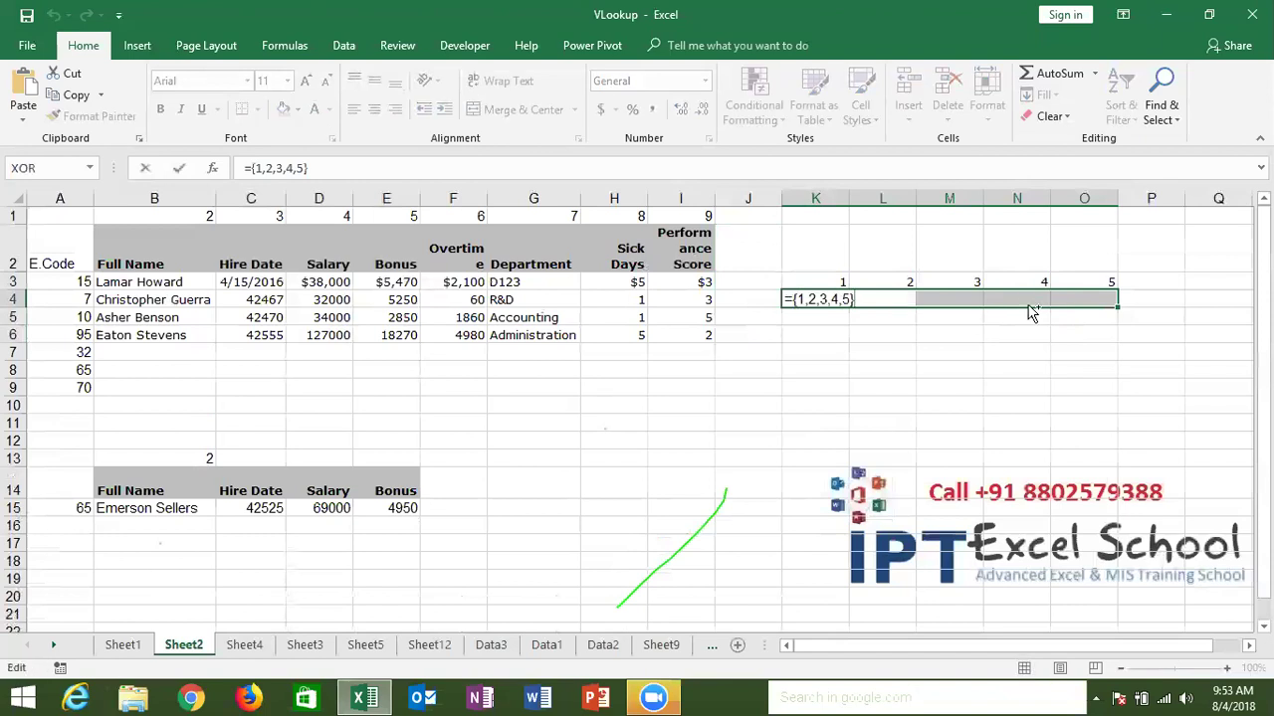
key("ctrl+shift+Return")
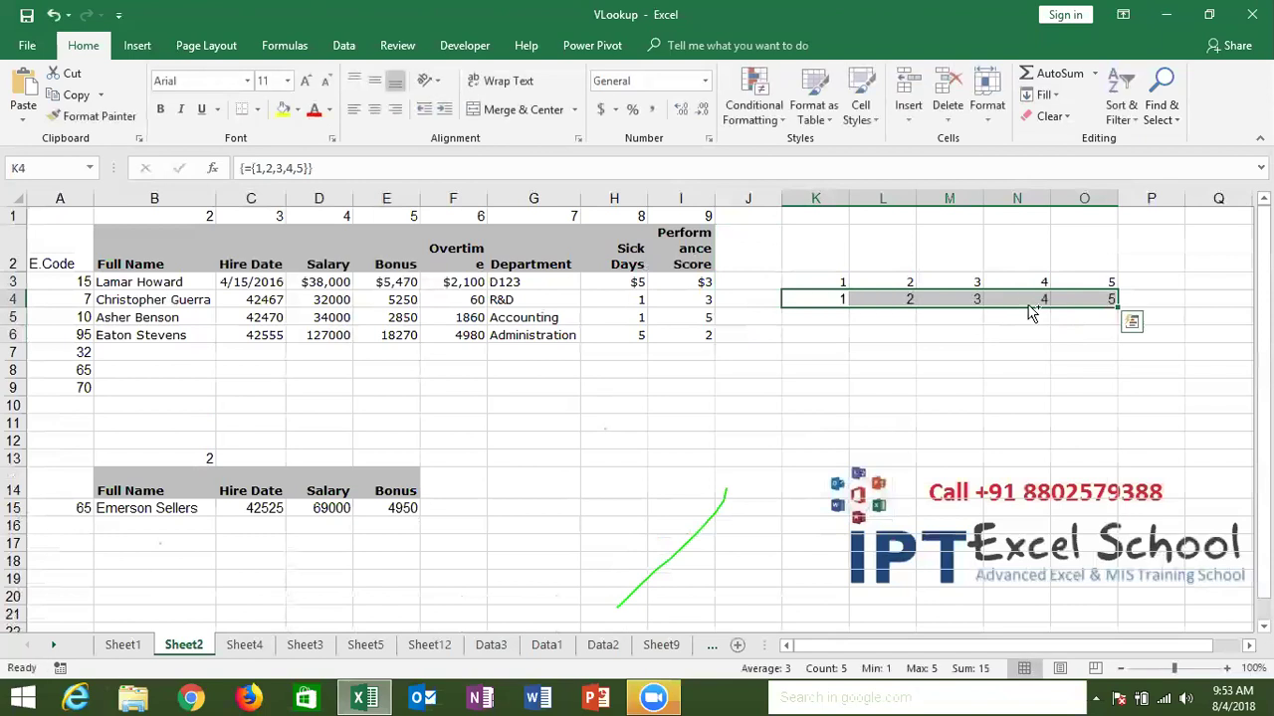
left_click(195, 330)
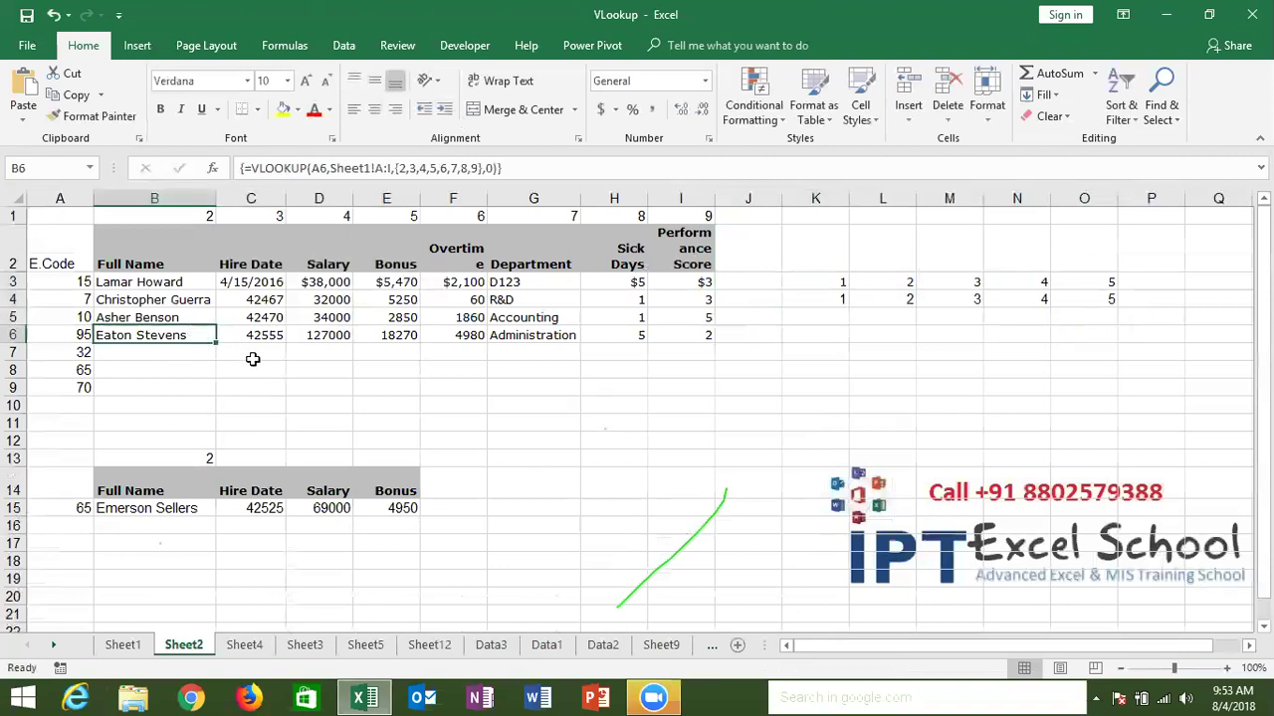
left_click(254, 336)
left_click(298, 336)
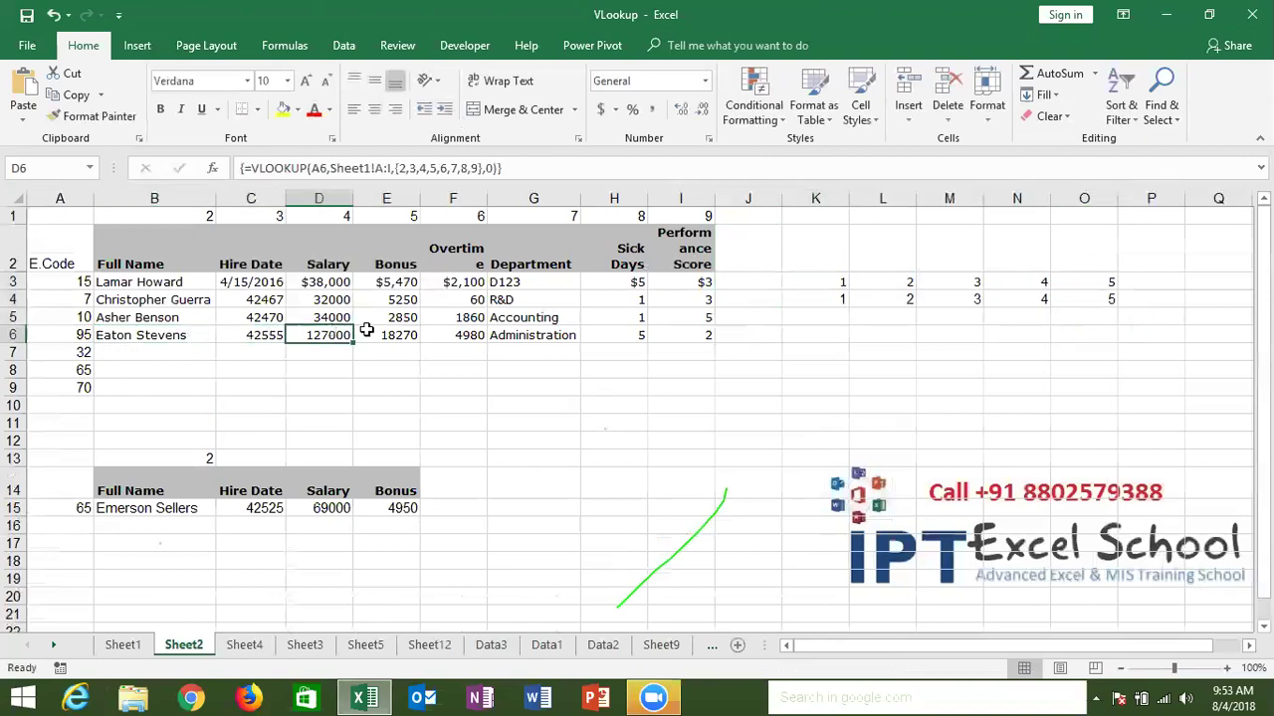
left_click(381, 336)
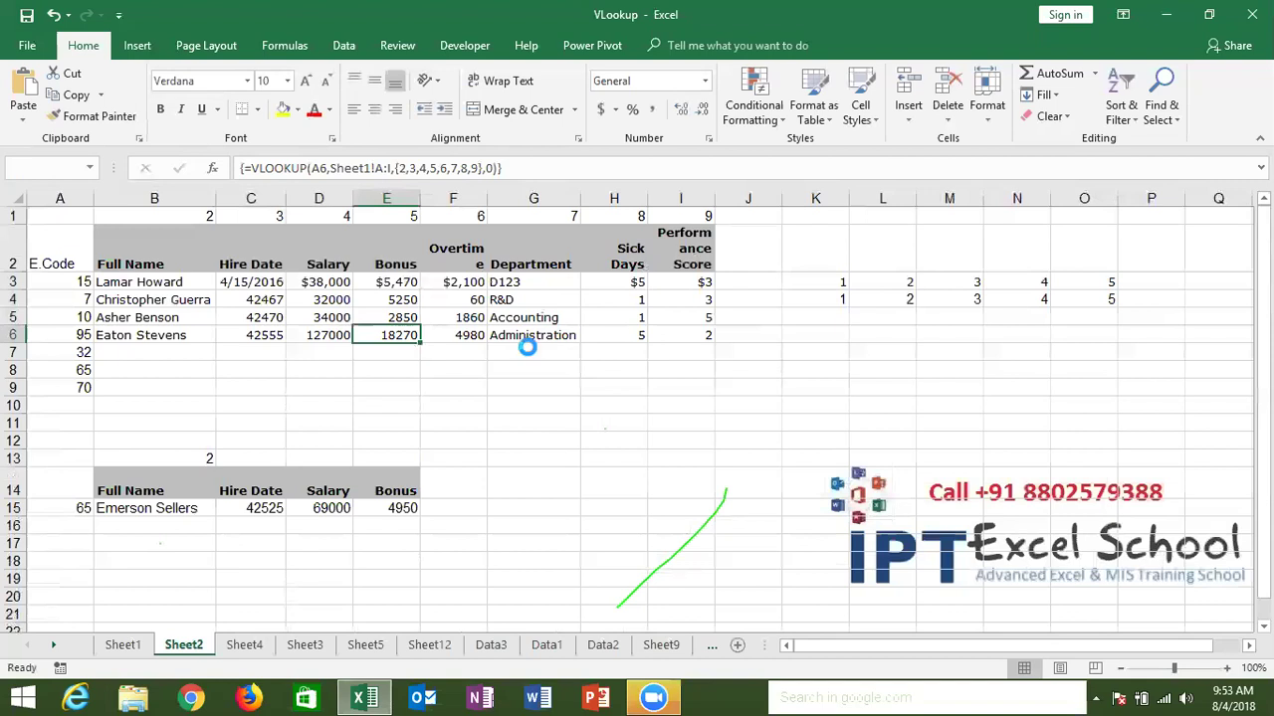
key("Delete")
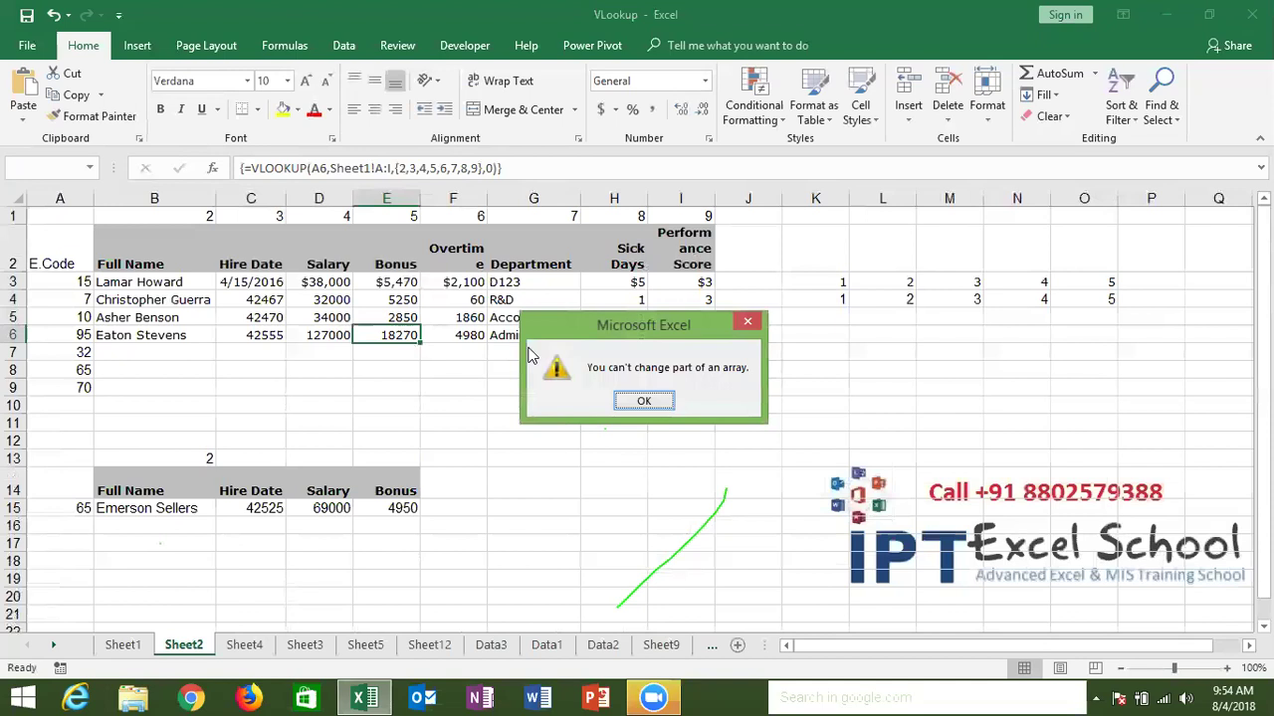
key("Return")
key("Down")
key("Left")
key("Left")
key("Left")
key("shift+Right")
key("shift+Right")
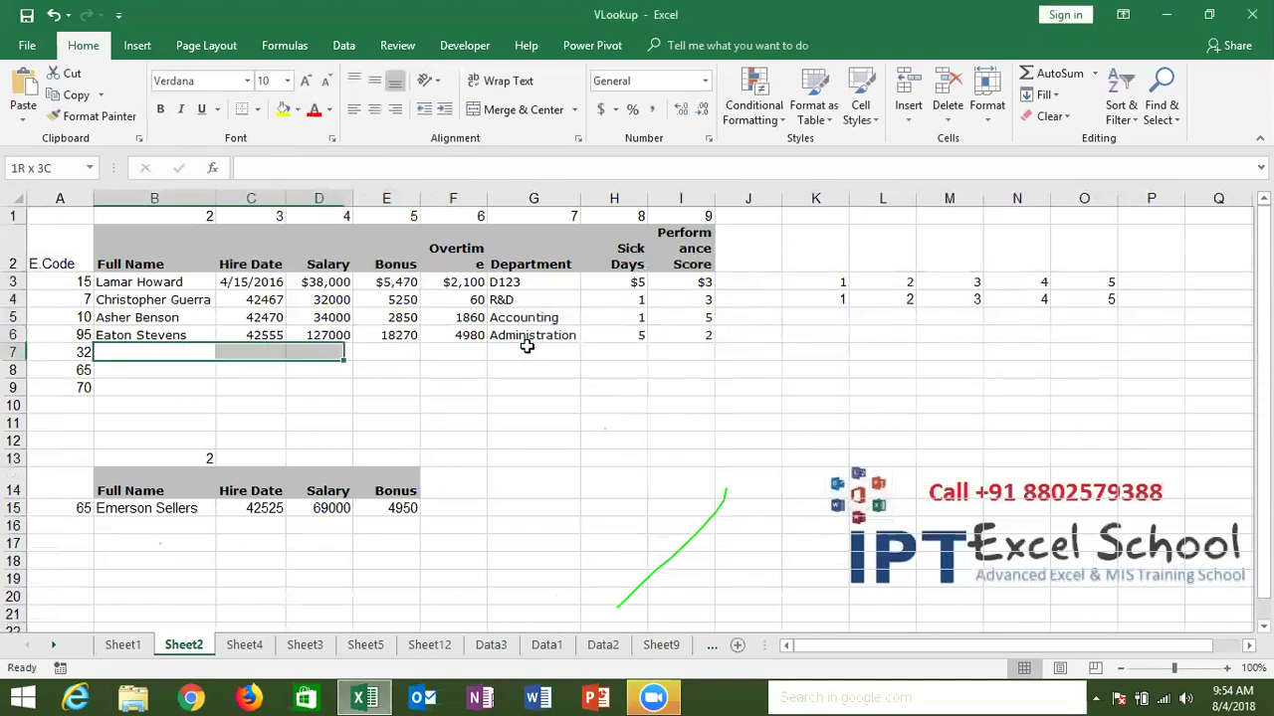
key("shift+Right")
key("shift+Right")
key("shift+Right")
key("shift+Right")
key("shift+Right")
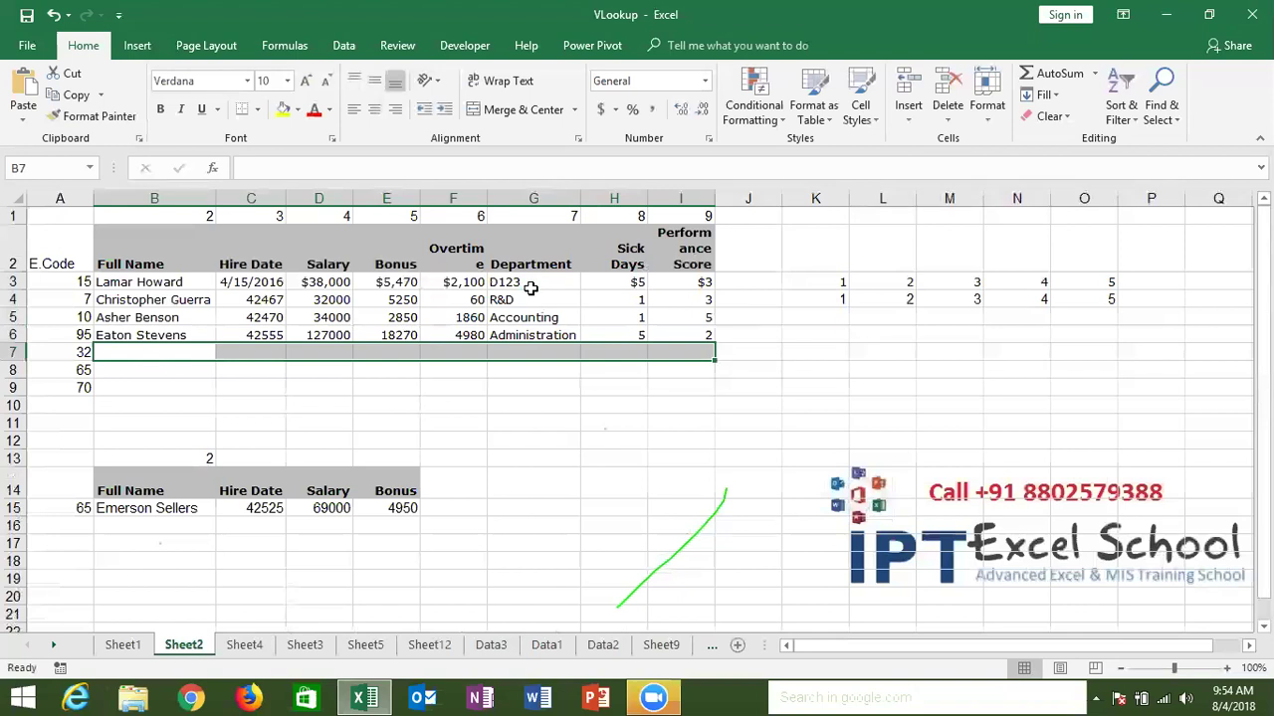
Step: Array-enter =VLOOKUP(A7,Sheet1!A:I,{2,3,4,5,6,7,8,9},0) across row 7 for employee code 32
type("=")
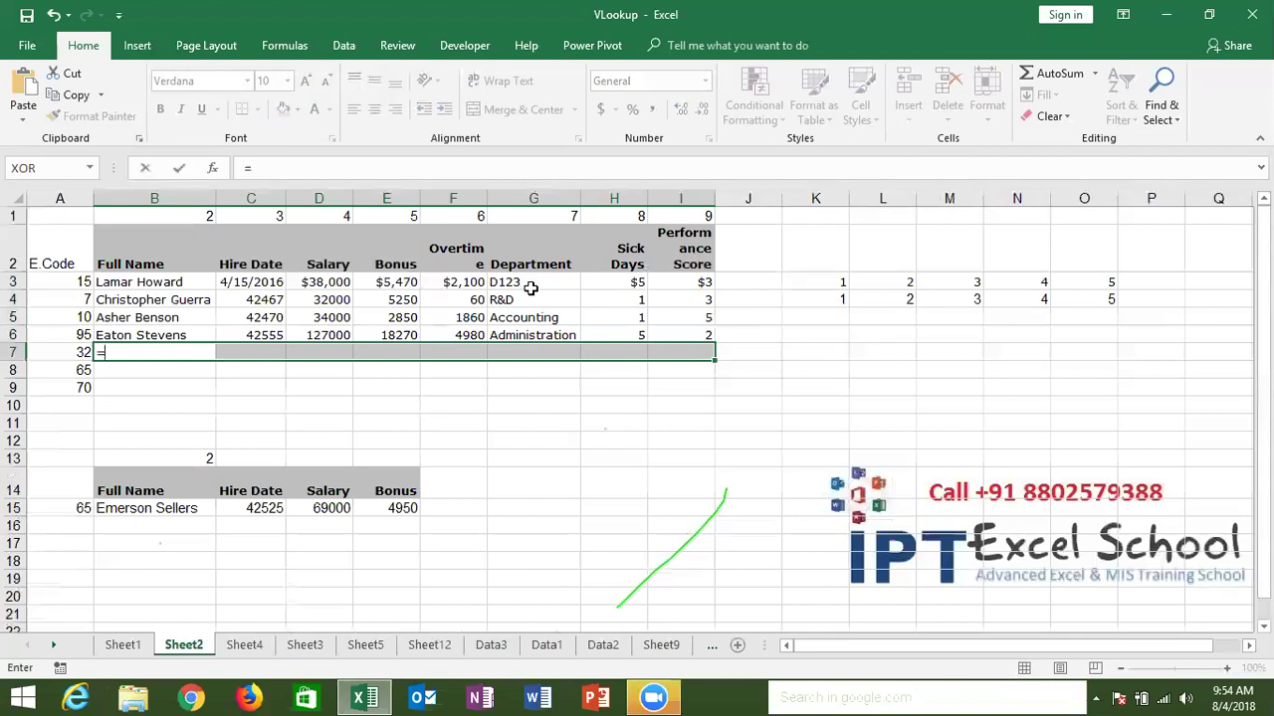
type("vl")
key("Tab")
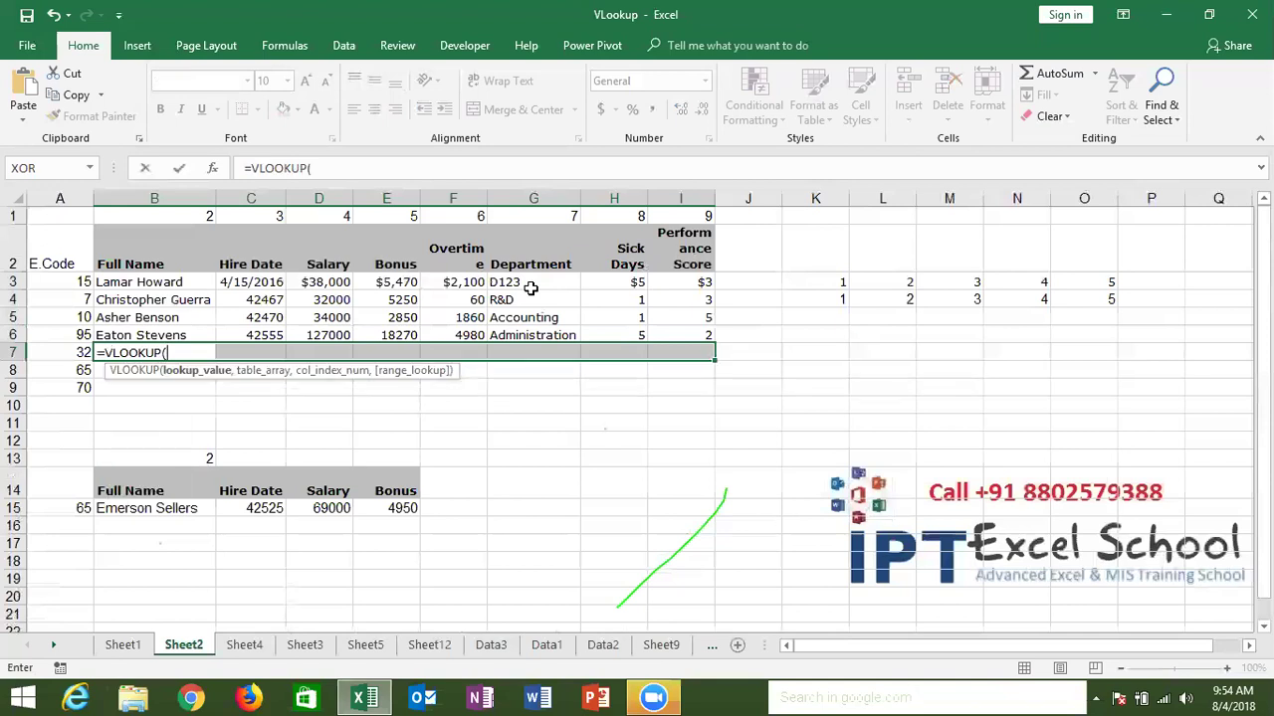
left_click(83, 352)
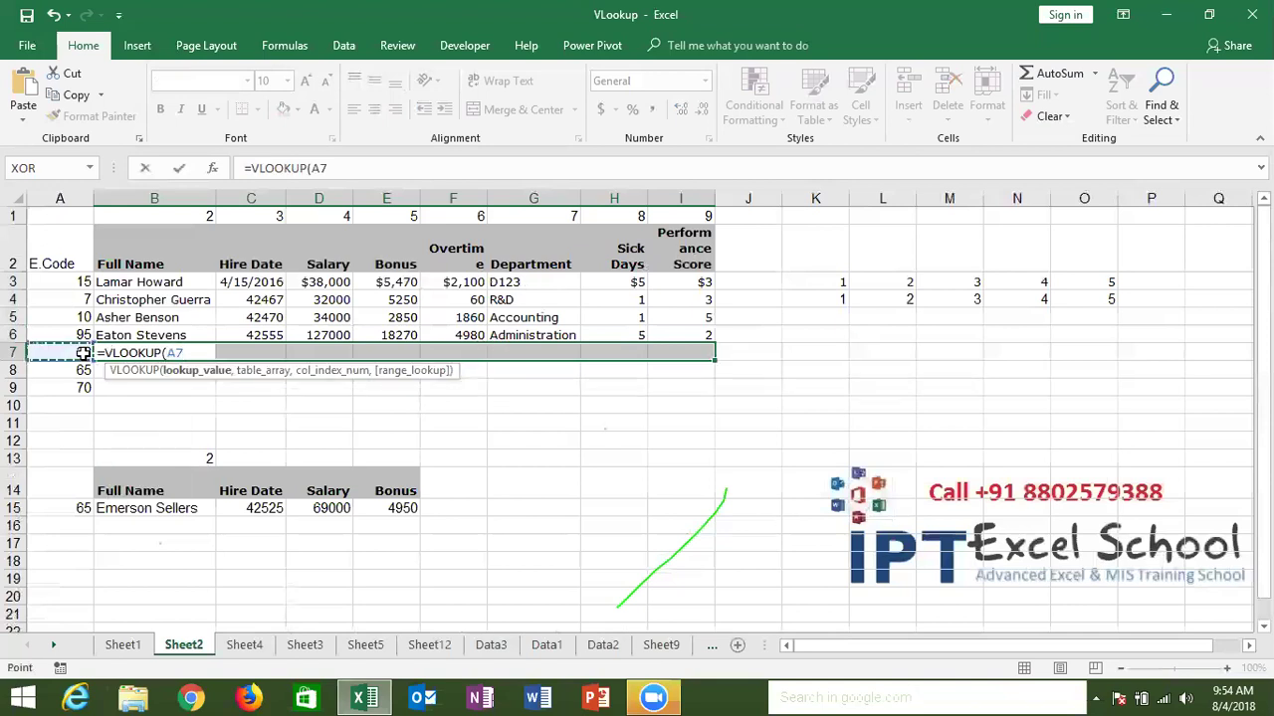
type(",")
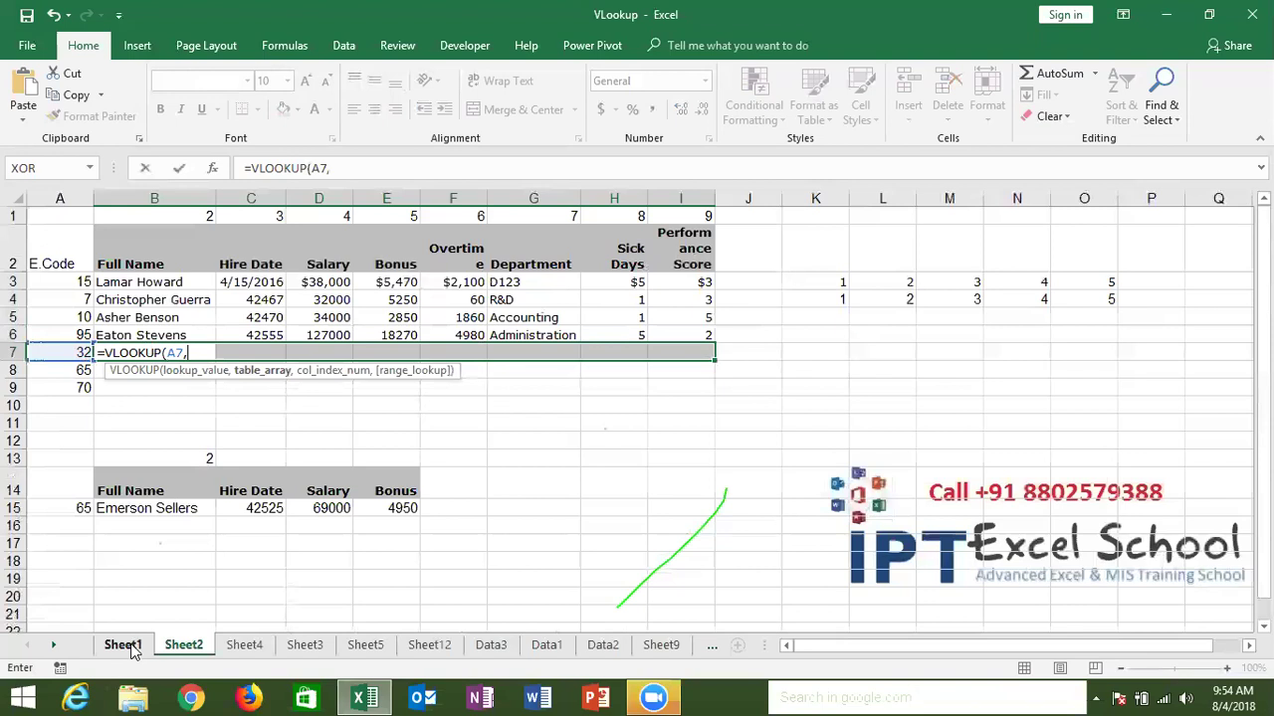
left_click(122, 646)
left_click_drag(55, 204, 645, 227)
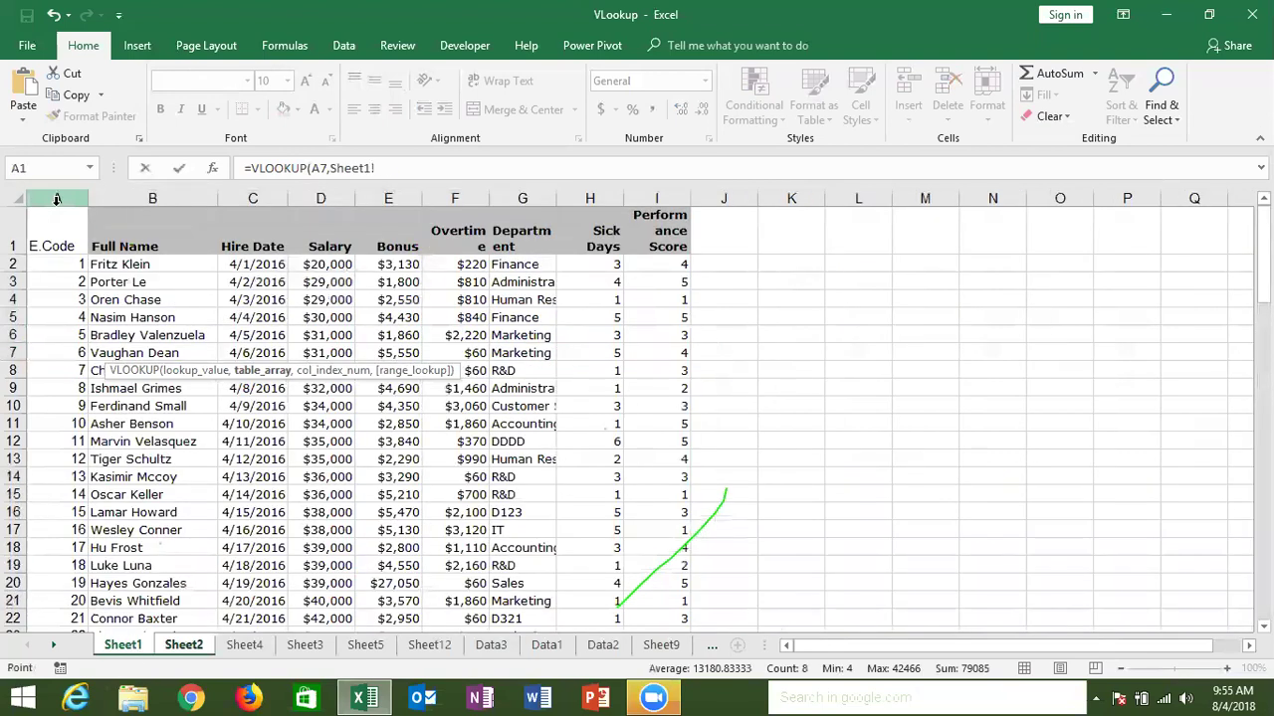
type("A:I,{")
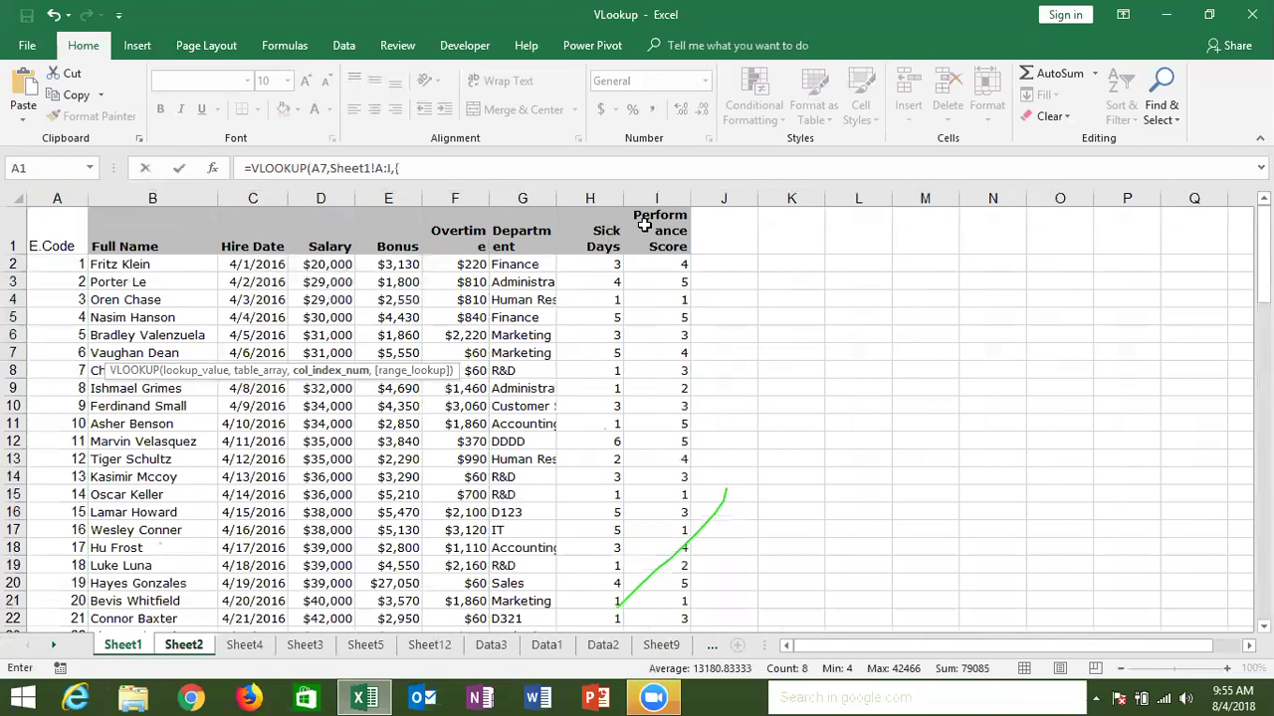
type("2,")
type("3,4,")
type("5,6,7,8,")
type("9}")
type(",0")
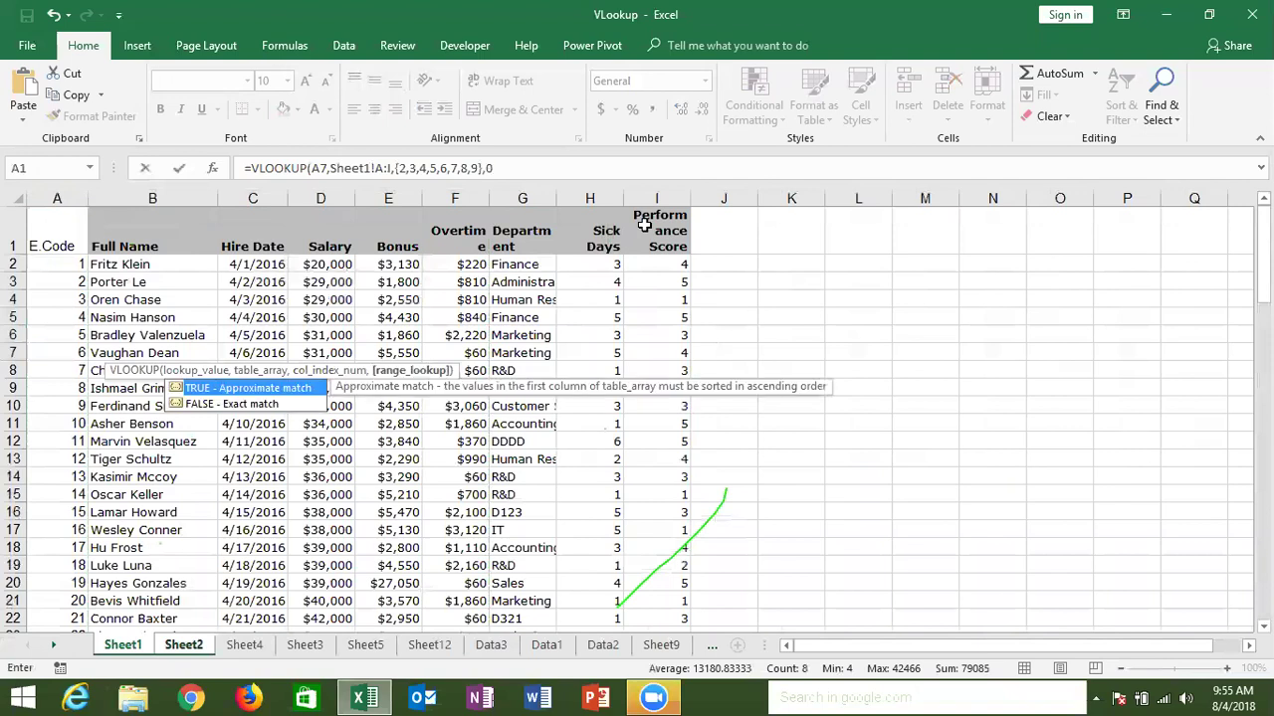
type(")")
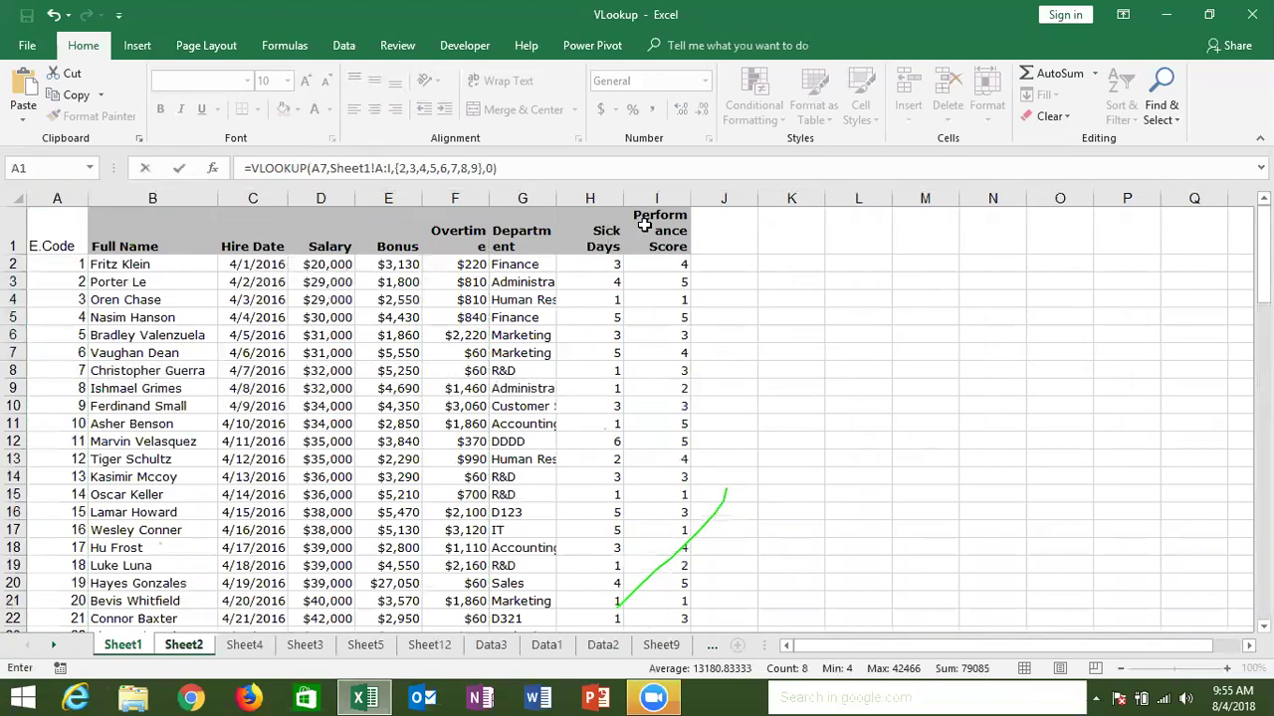
key("ctrl+shift+Return")
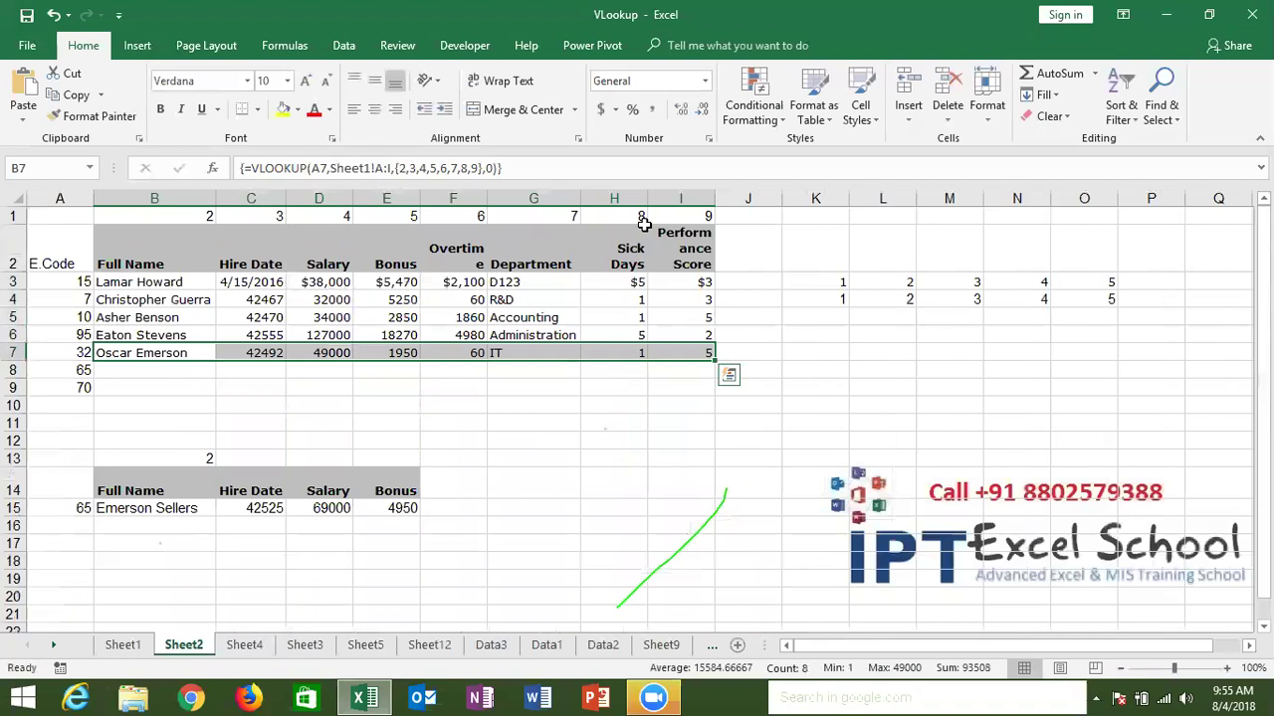
Step: Fill the row 7 array lookup down through B7:I9 with Ctrl+D
key("shift+Down")
key("shift+Down")
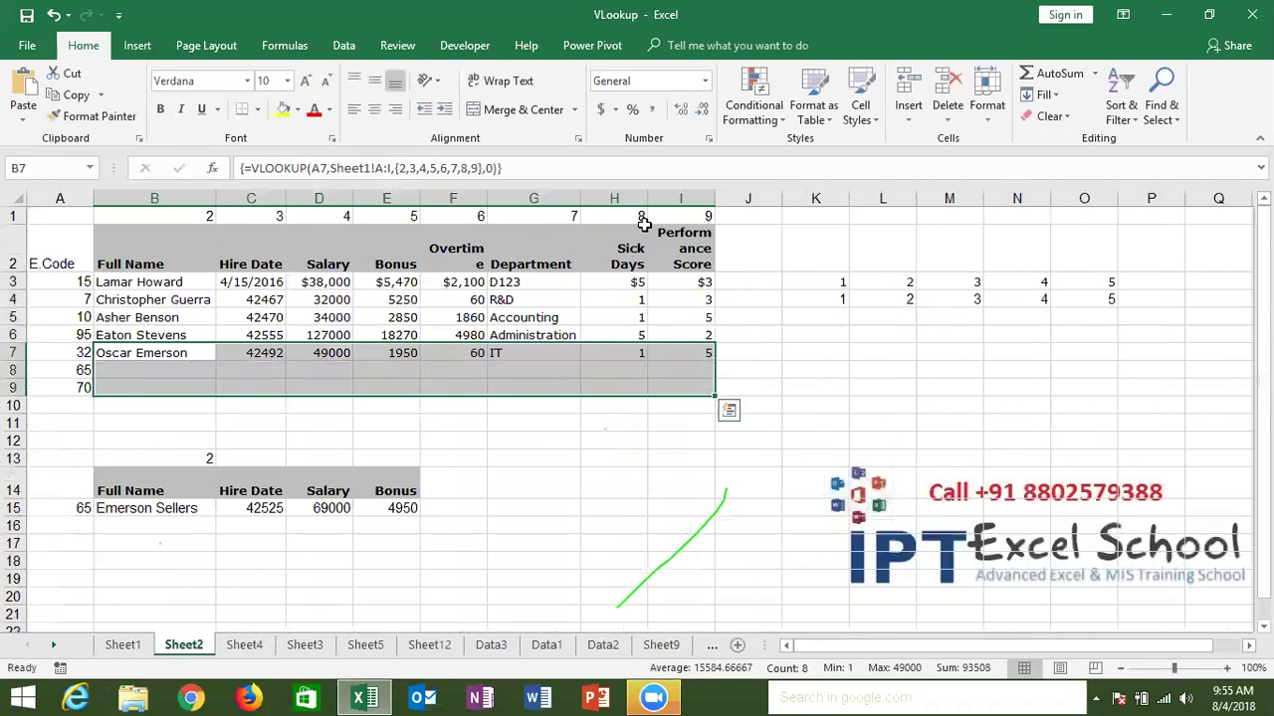
key("ctrl+d")
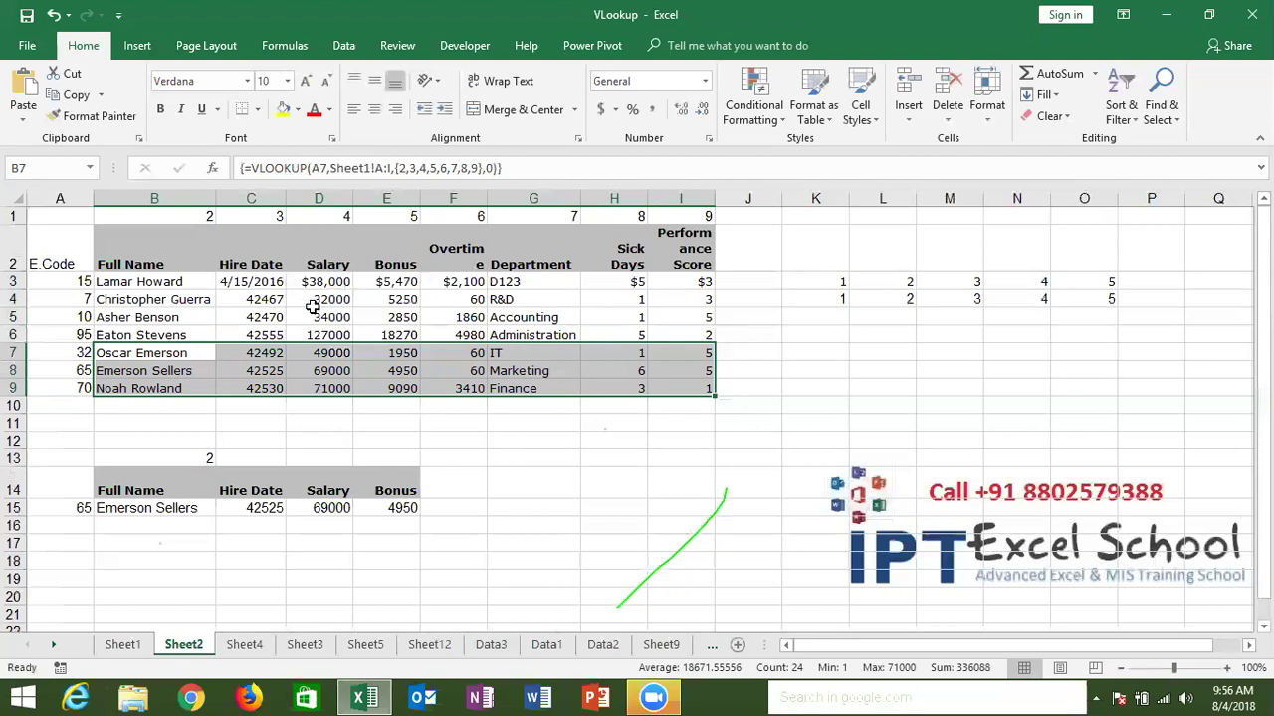
Step: Copy the Department heading from G2 into the lower table's first heading, B14
left_click(193, 476)
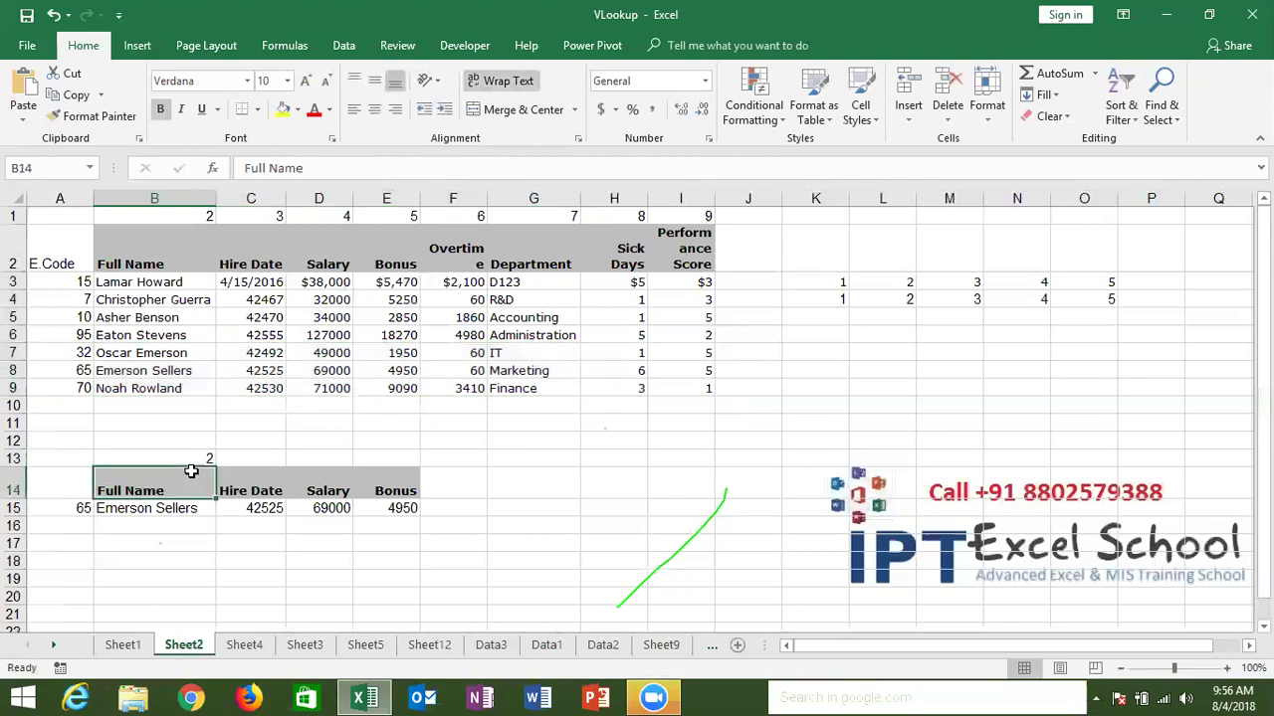
left_click(250, 487)
left_click(317, 488)
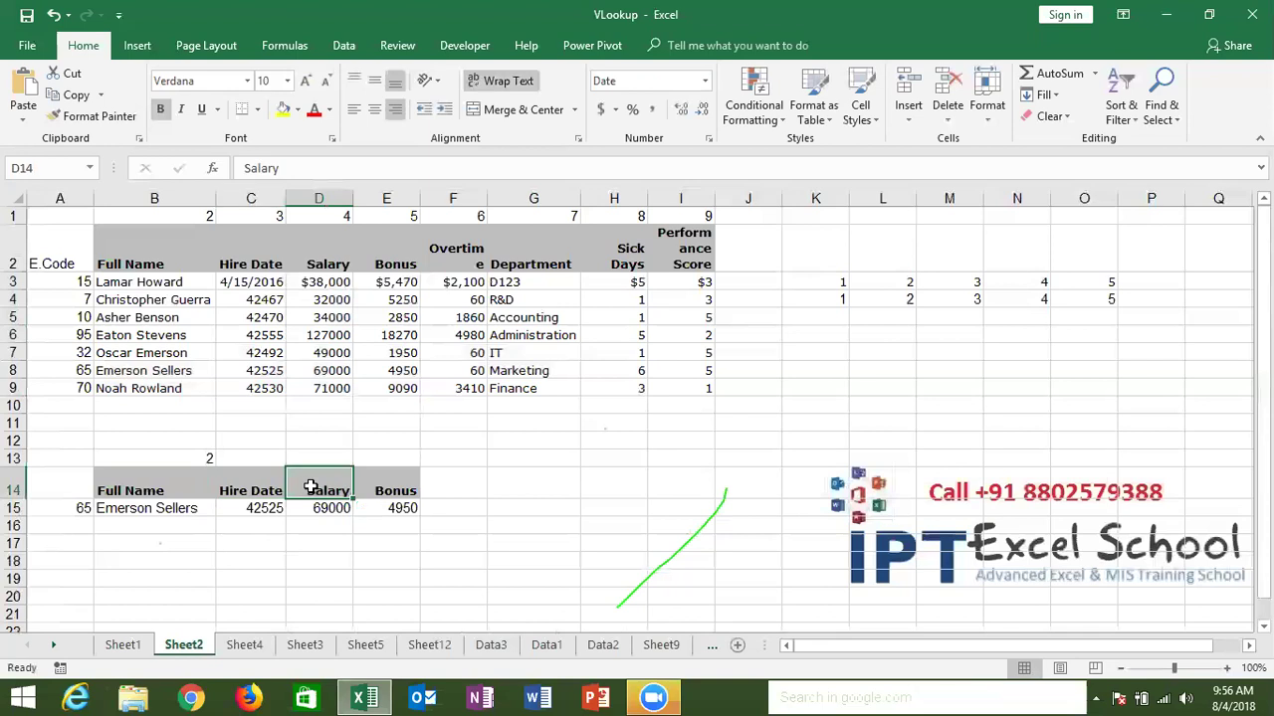
left_click(359, 485)
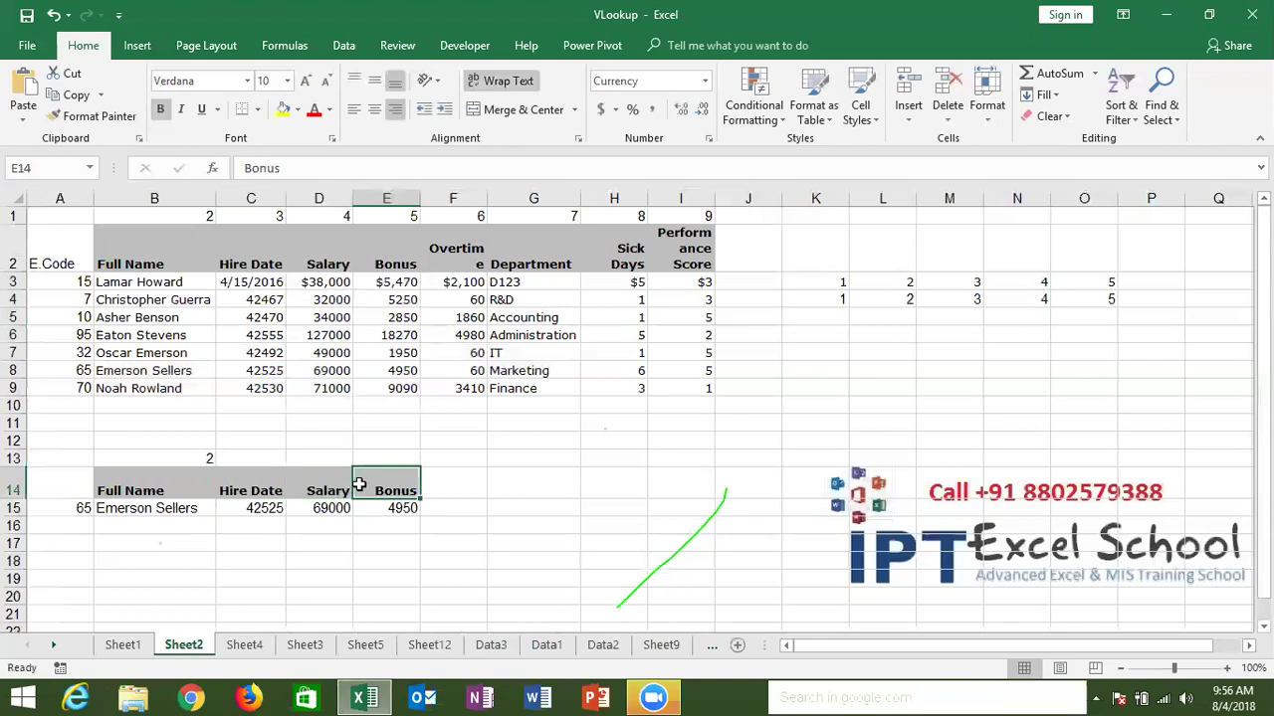
left_click(563, 267)
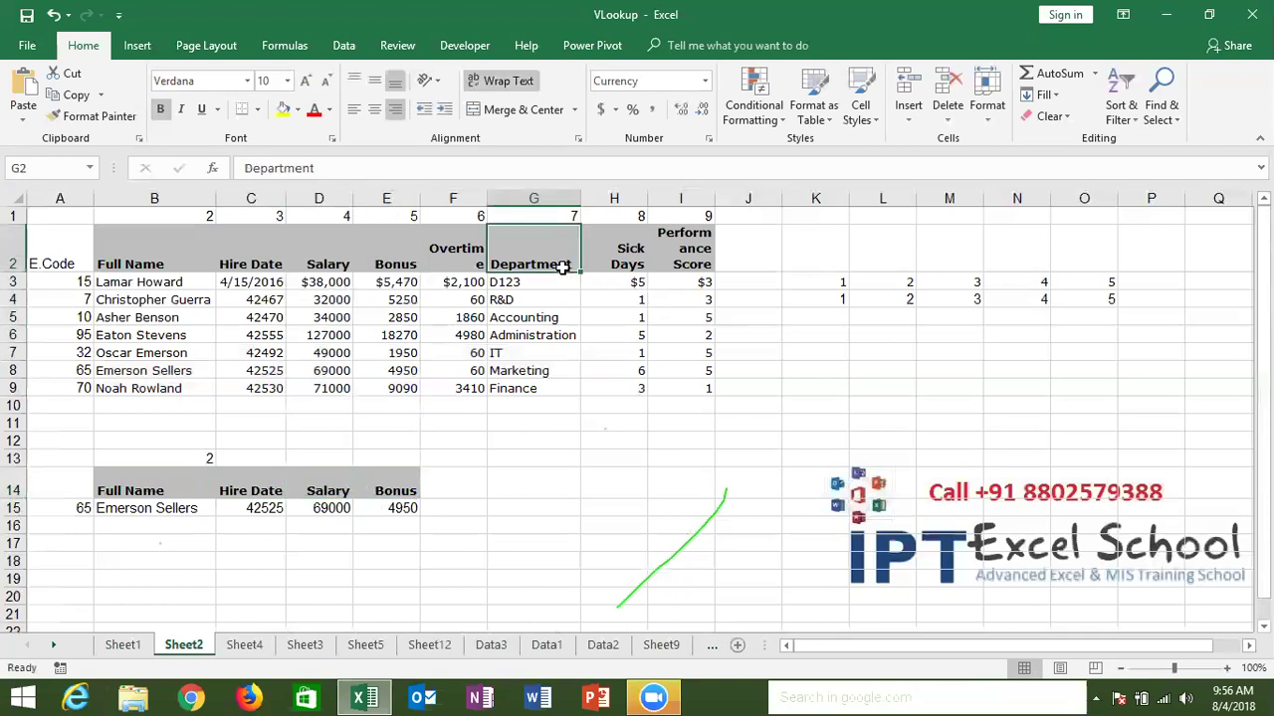
key("ctrl+c")
left_click(172, 484)
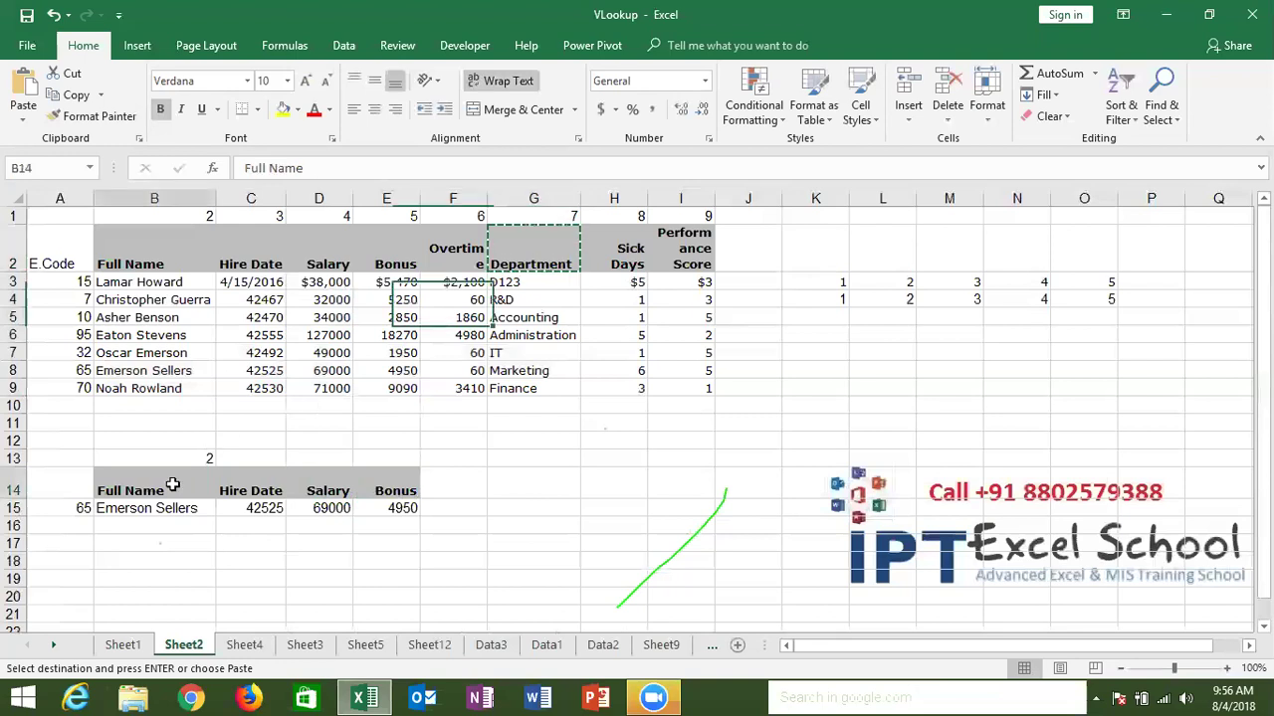
key("ctrl+v")
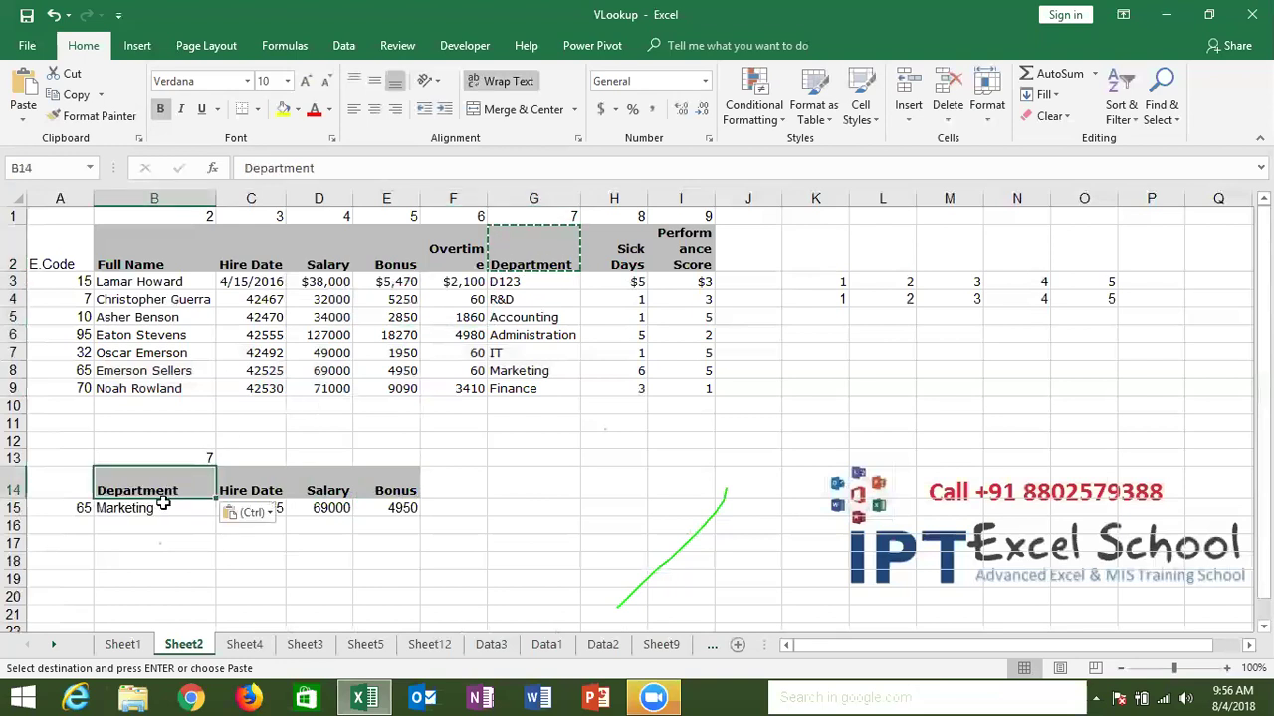
left_click_drag(163, 507, 375, 514)
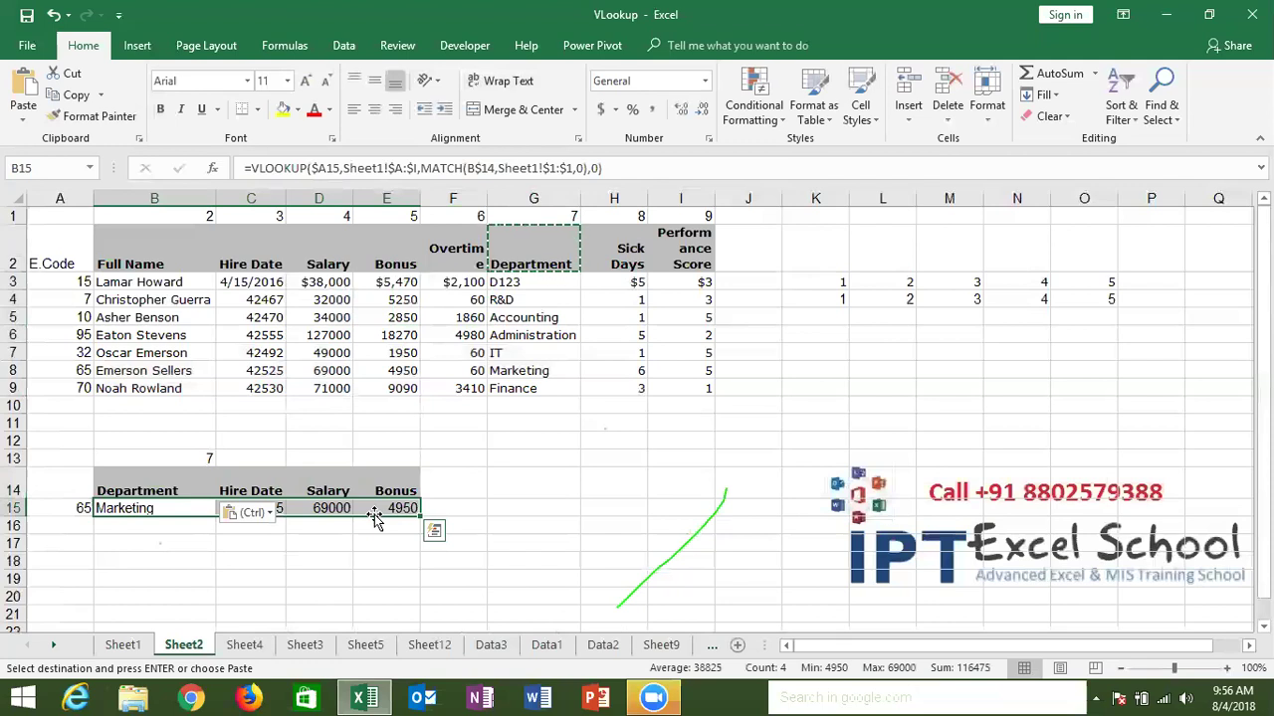
Step: Clear the row 15 lookup results and the old MATCH formula in B13
key("Escape")
key("Delete")
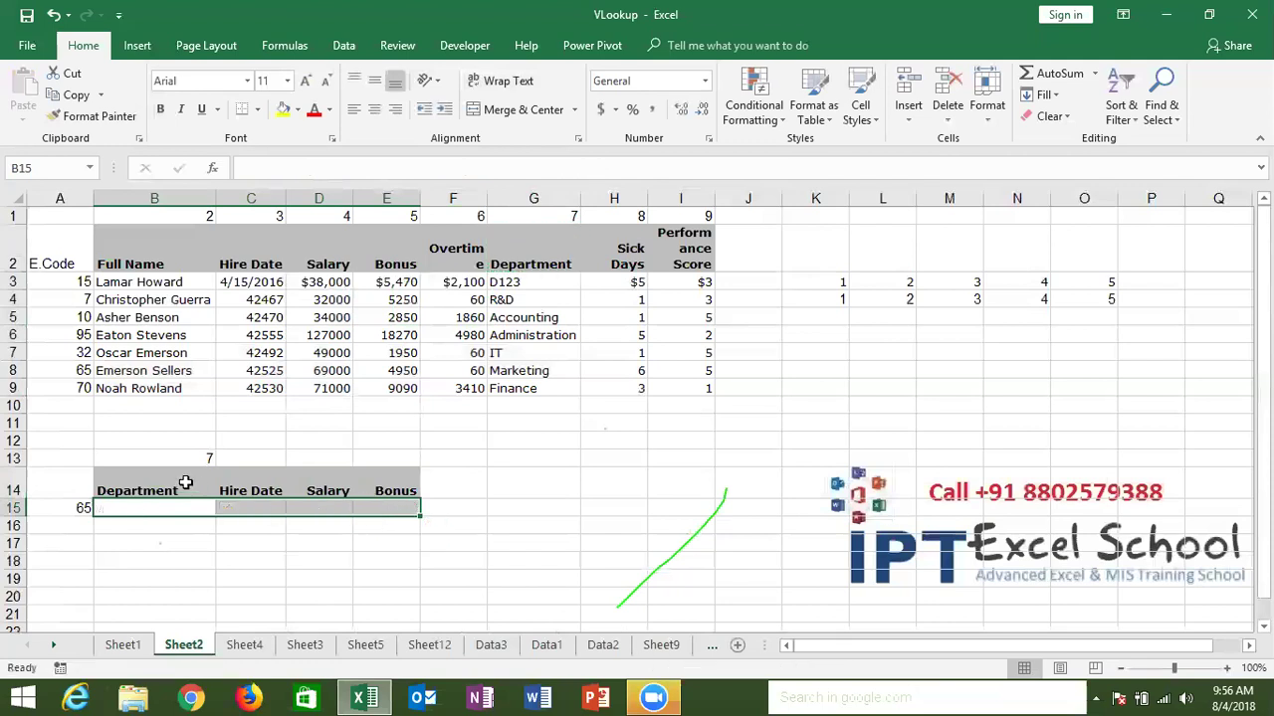
left_click(189, 464)
key("Delete")
left_click(183, 508)
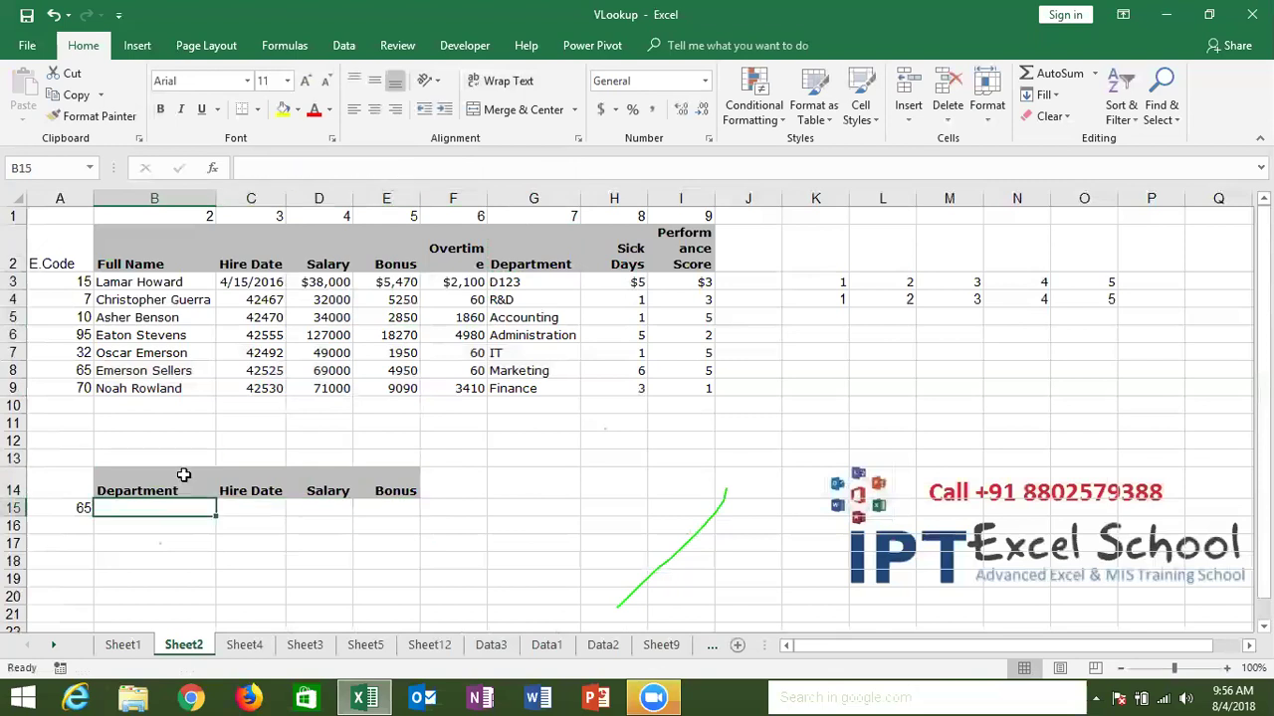
left_click(191, 455)
Step: Enter =MATCH(B14,Sheet1!1:1,0) in B13 to return the Department column number 7
type("=")
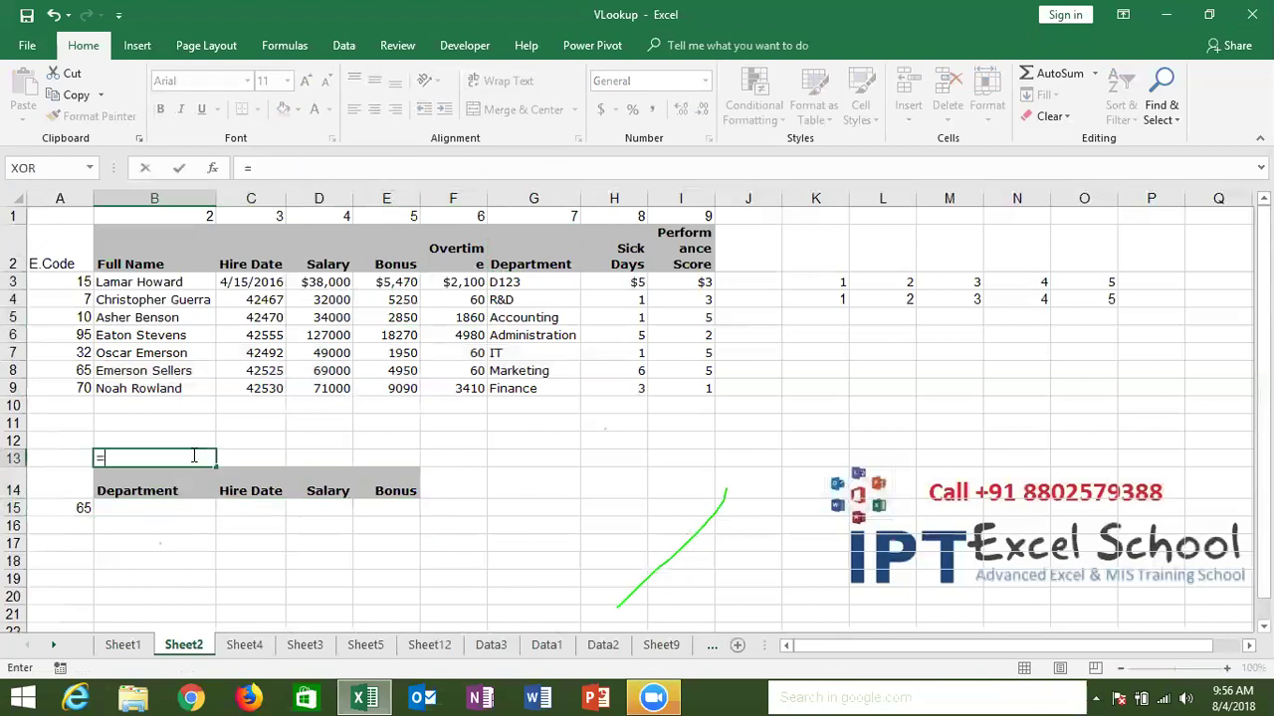
type("m")
key("Tab")
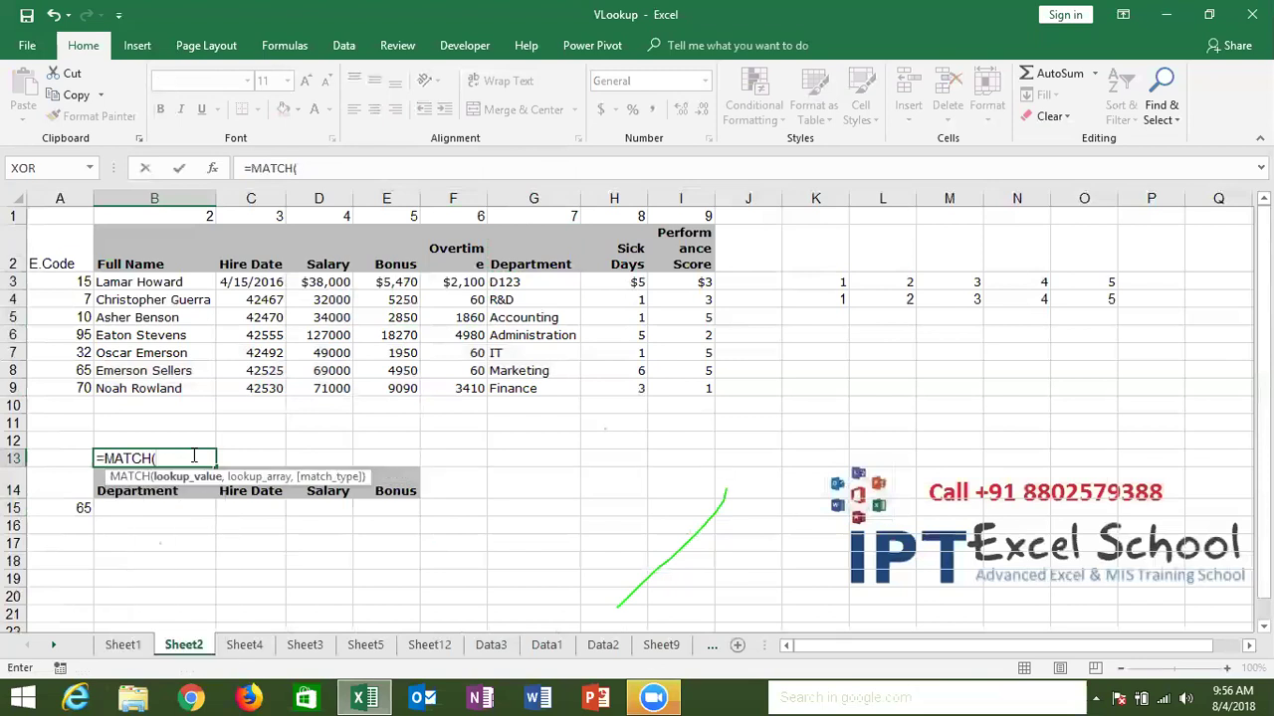
key("Down")
type(",")
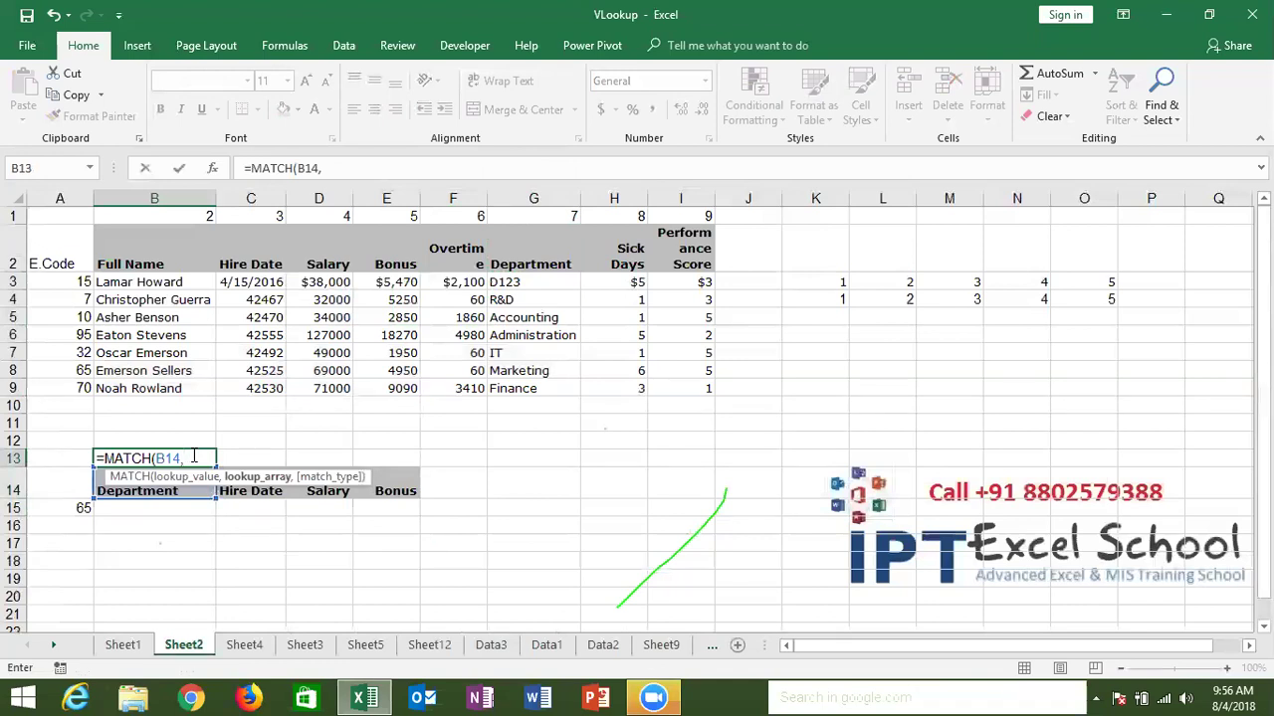
left_click(122, 644)
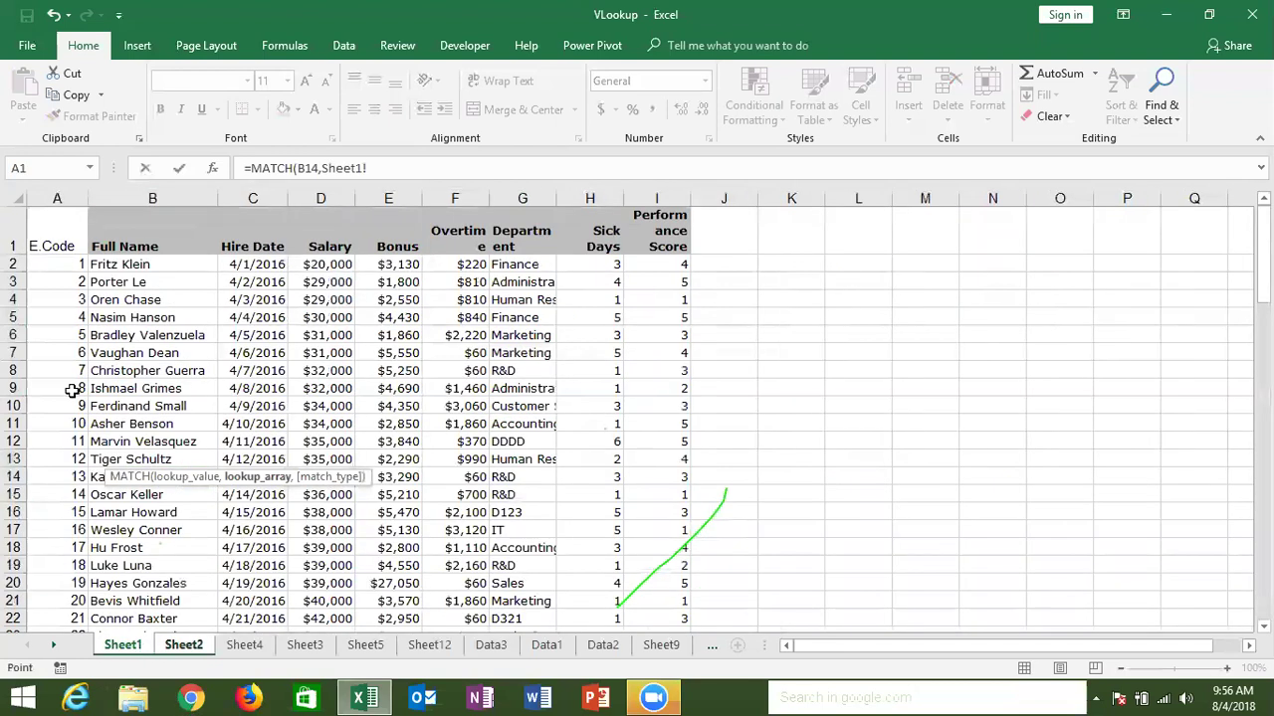
left_click(15, 246)
type(",")
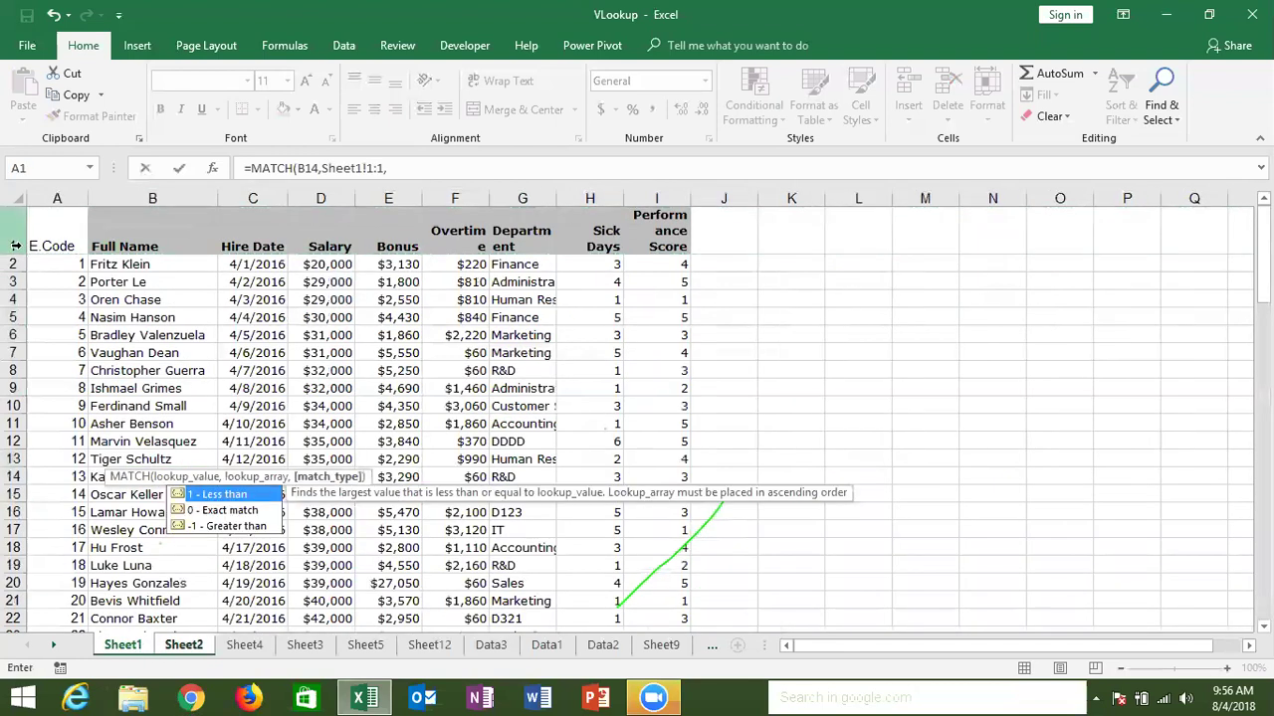
type("0)")
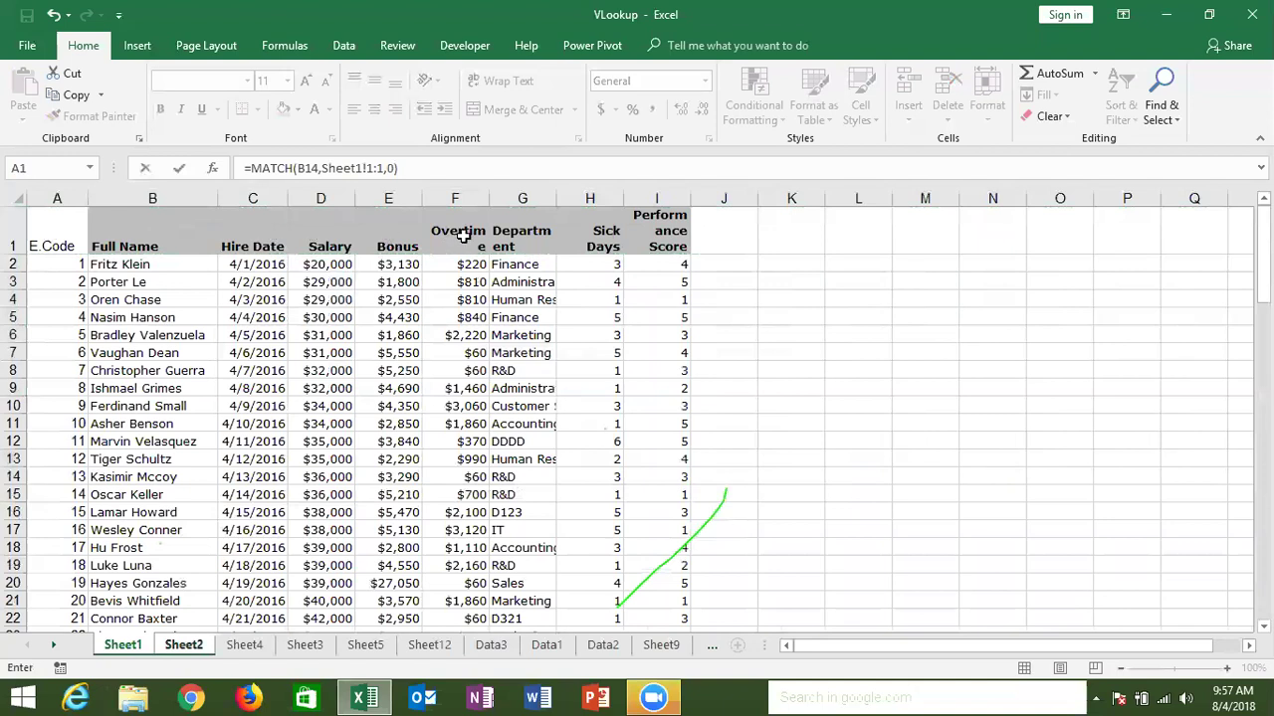
key("Return")
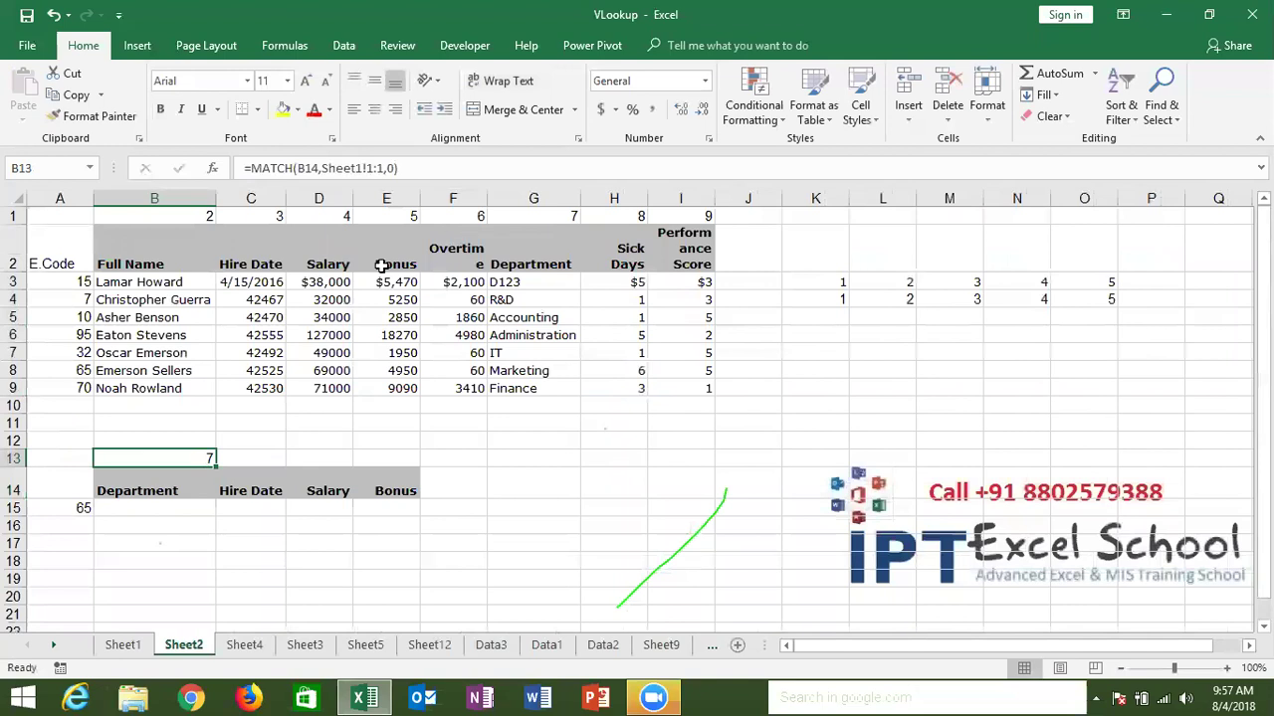
left_click(195, 507)
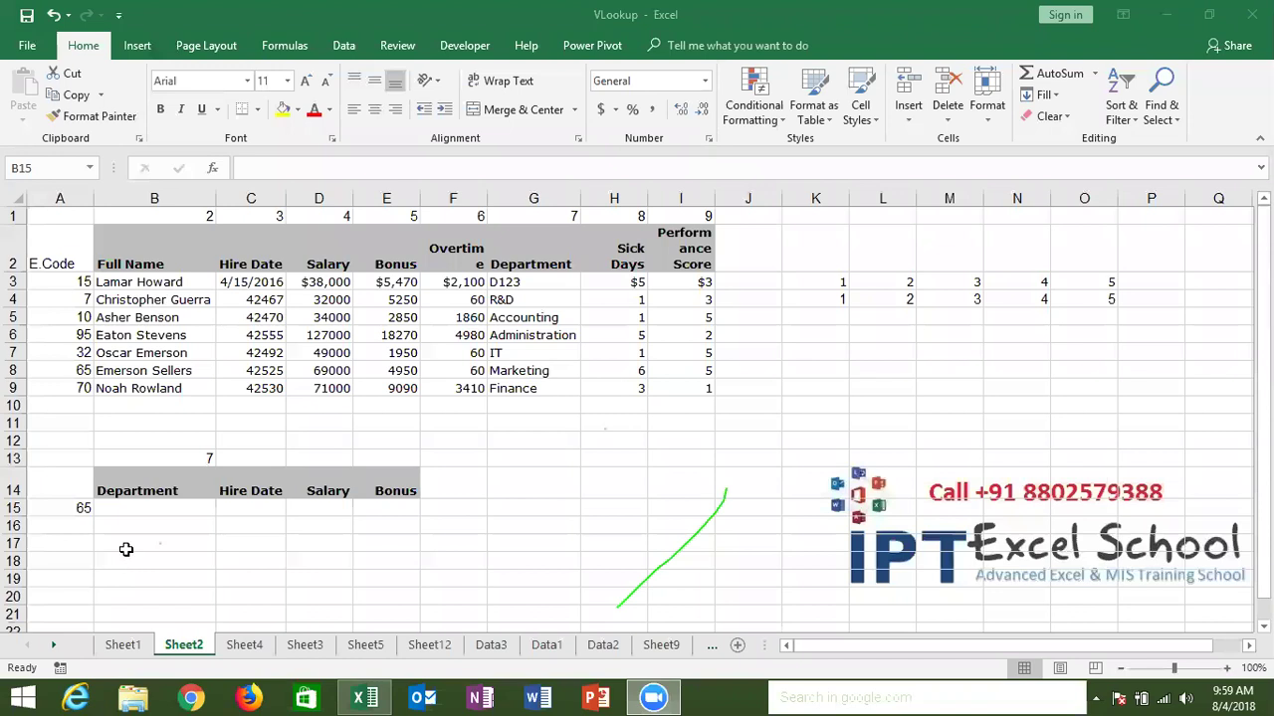
Step: Enter =VLOOKUP(A15,Sheet1!A:I,7,0) in B15
type("=vl")
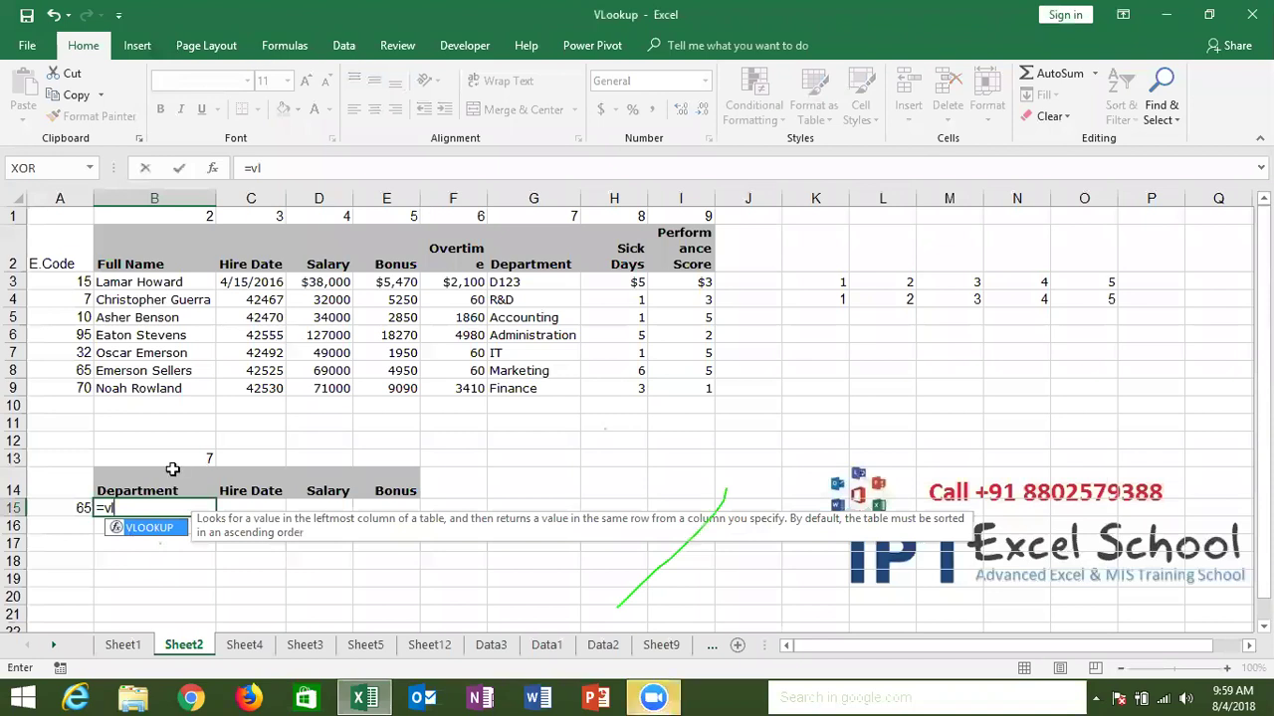
key("Tab")
left_click(84, 508)
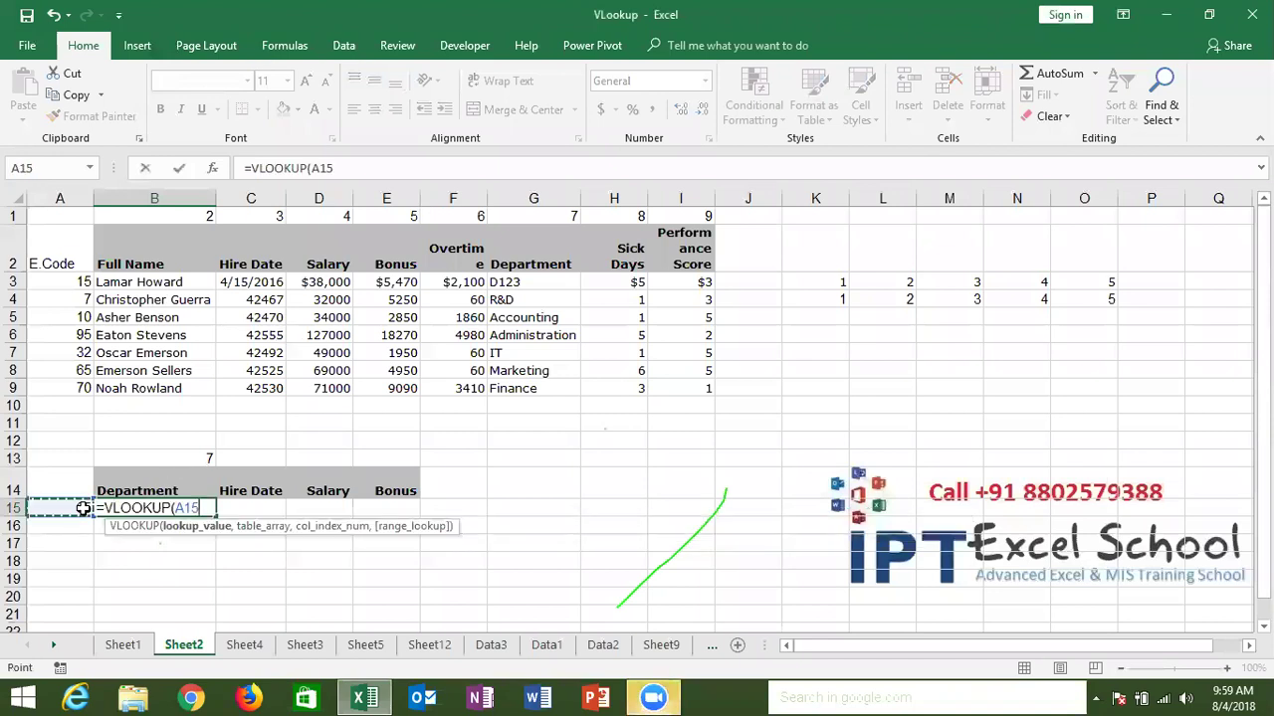
type(",")
left_click(123, 644)
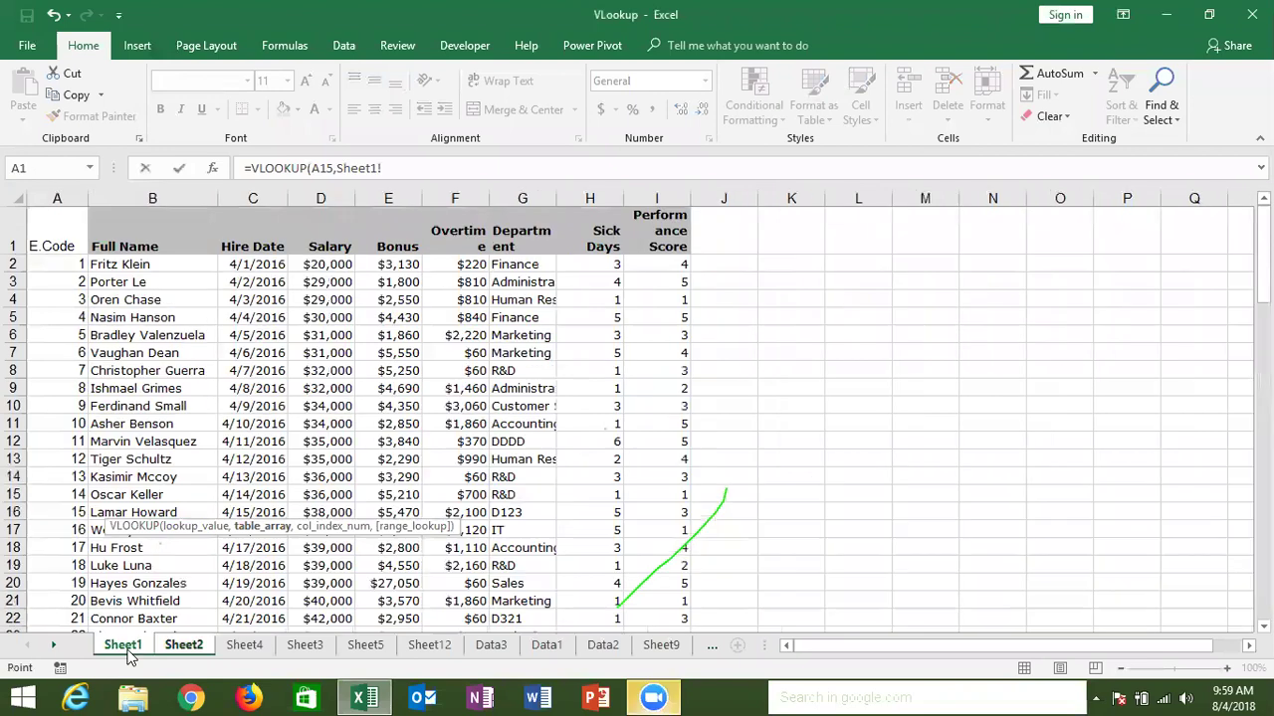
left_click_drag(57, 198, 652, 217)
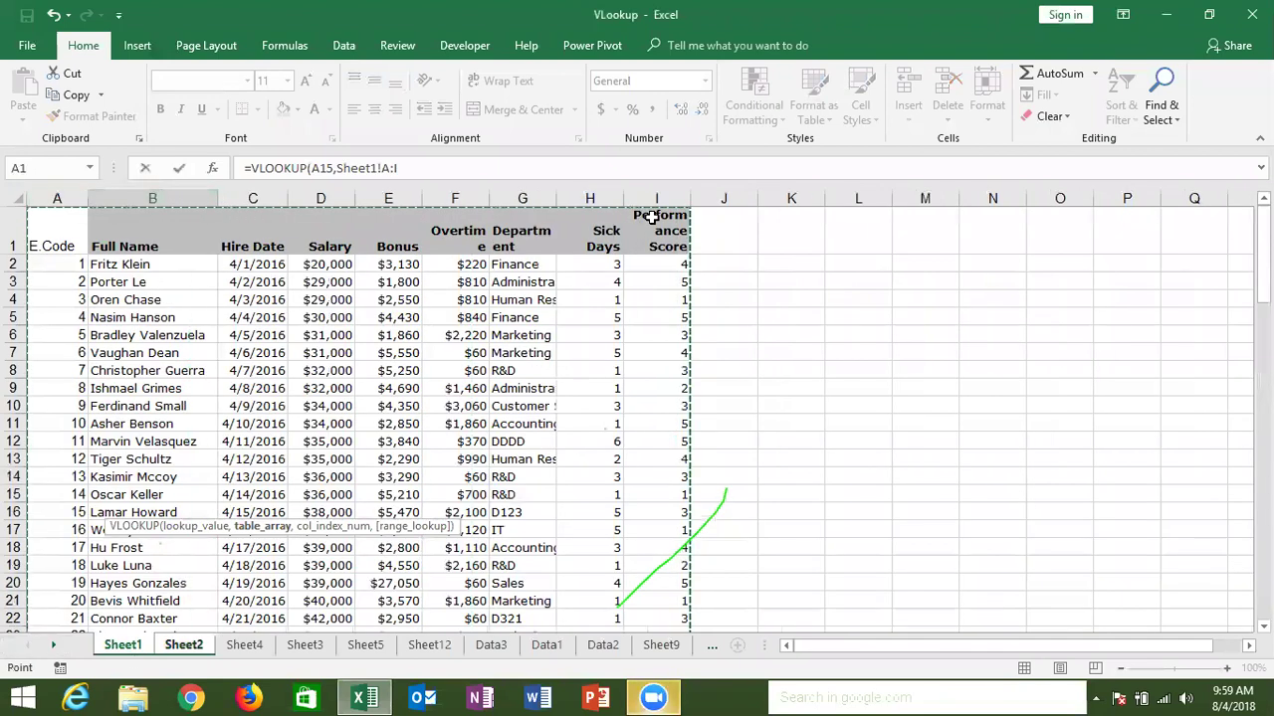
type(",")
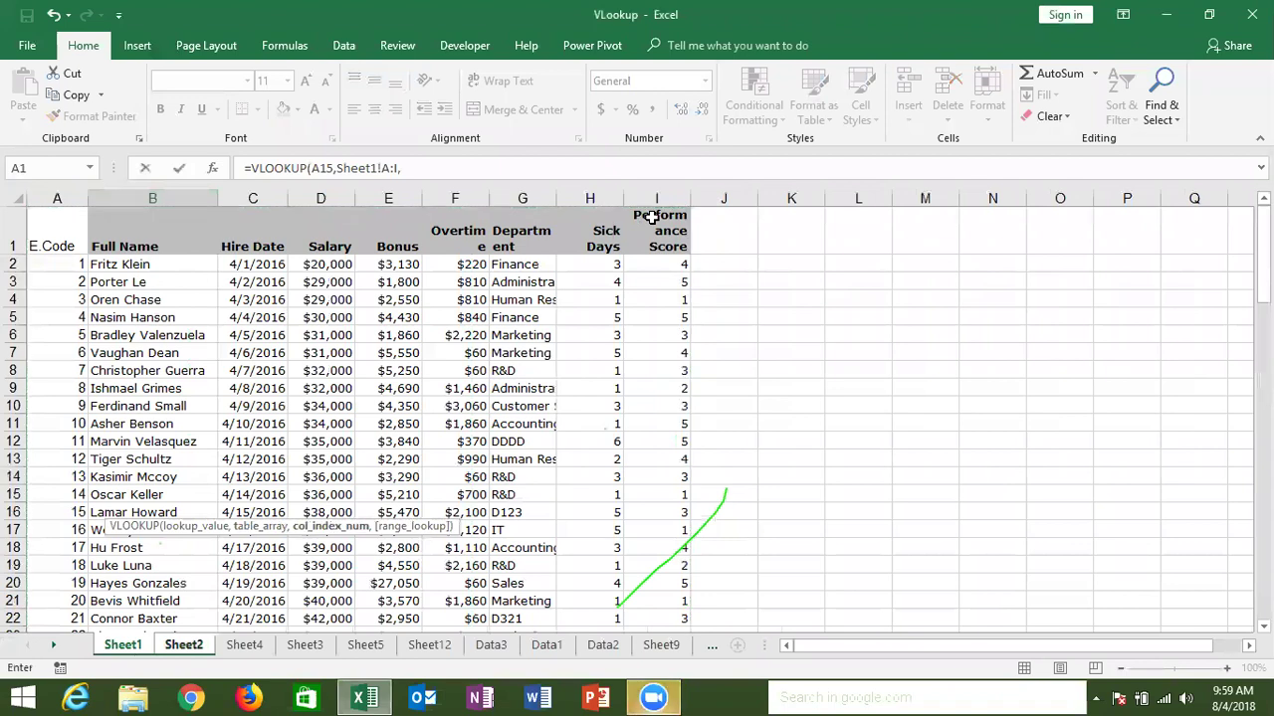
type("7,0")
key("Return")
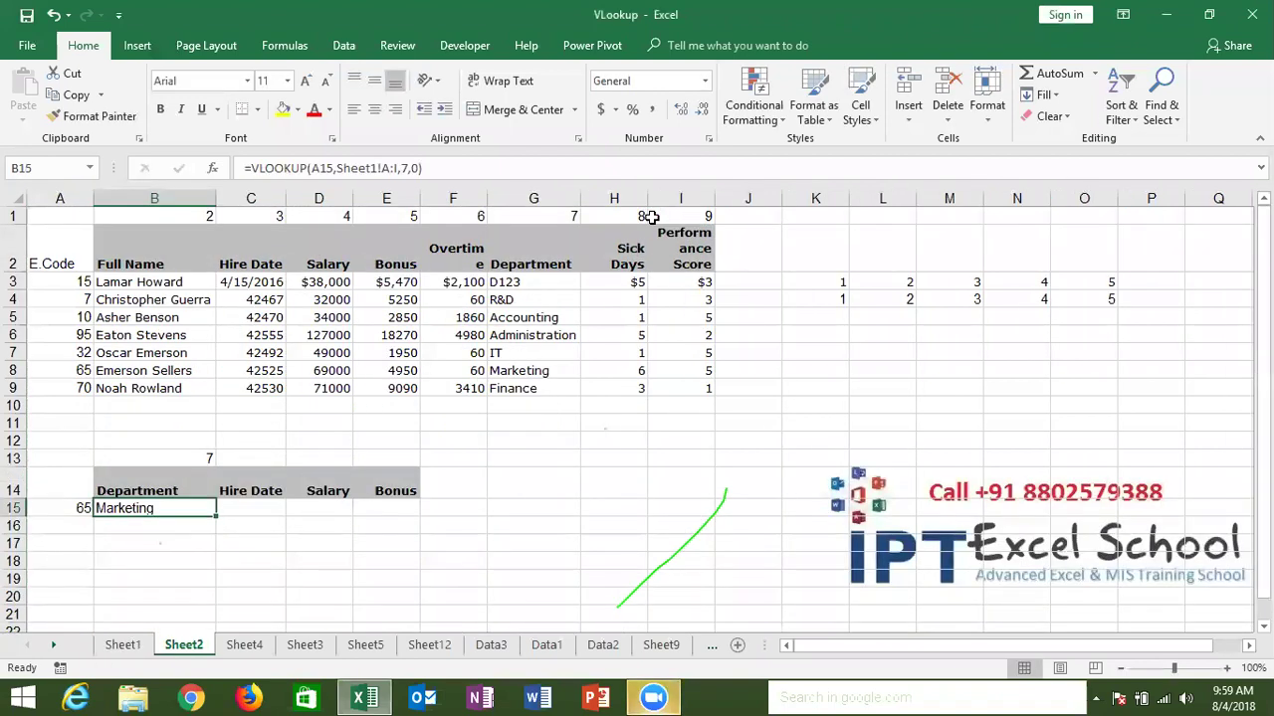
Step: Replace B15's column index 7 with MATCH(B14,Sheet1!1:1,0) copied from B13
key("Up")
key("Up")
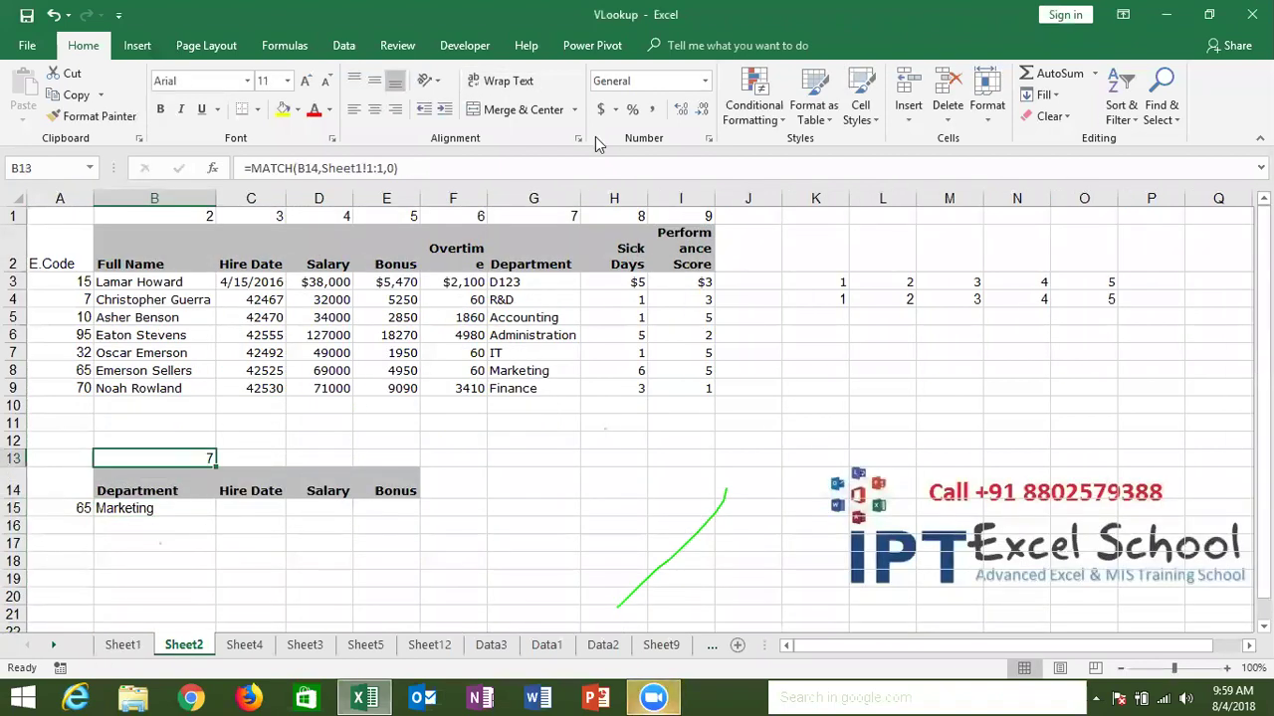
left_click(246, 169)
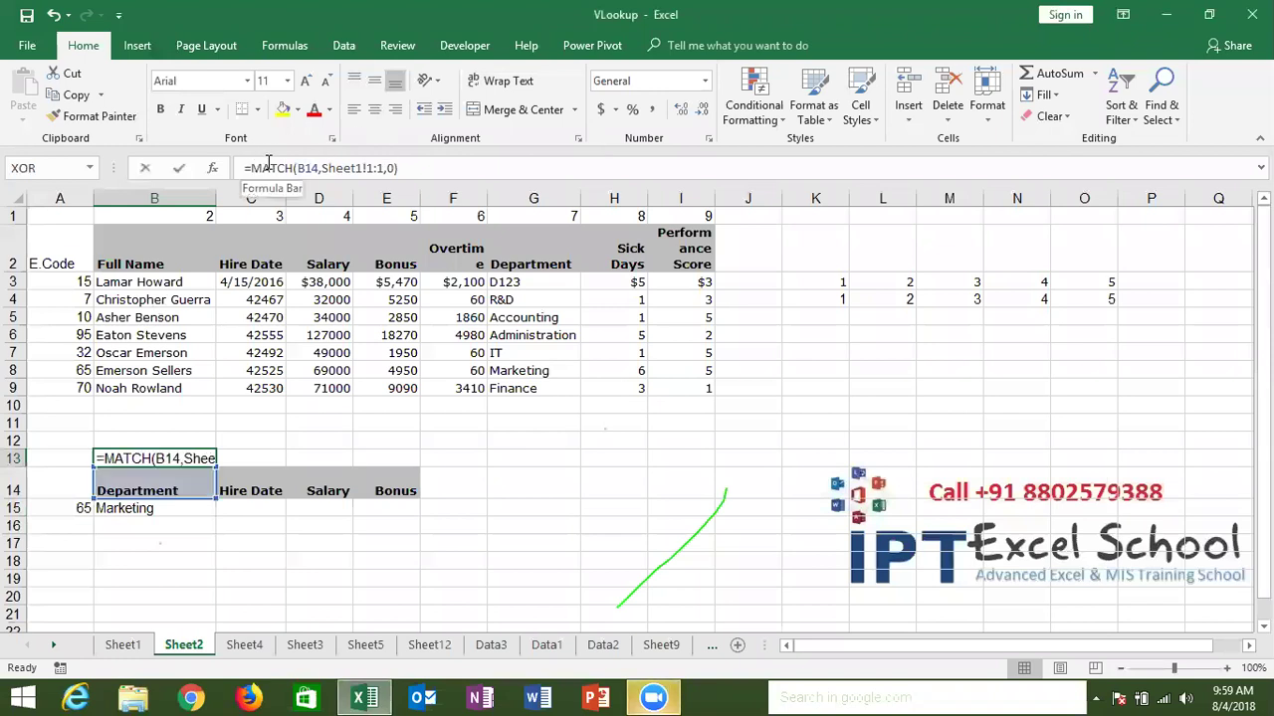
left_click(451, 164)
key("ctrl+Return")
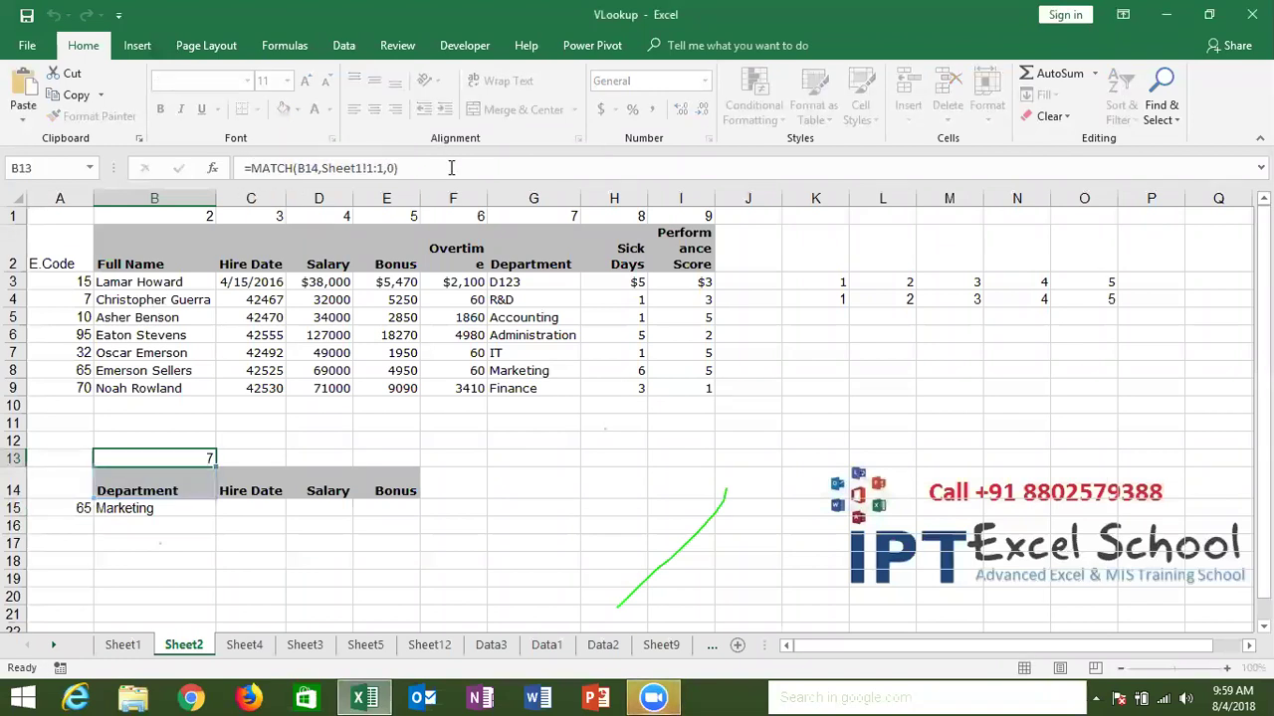
double_click(177, 508)
double_click(273, 508)
key("ctrl+v")
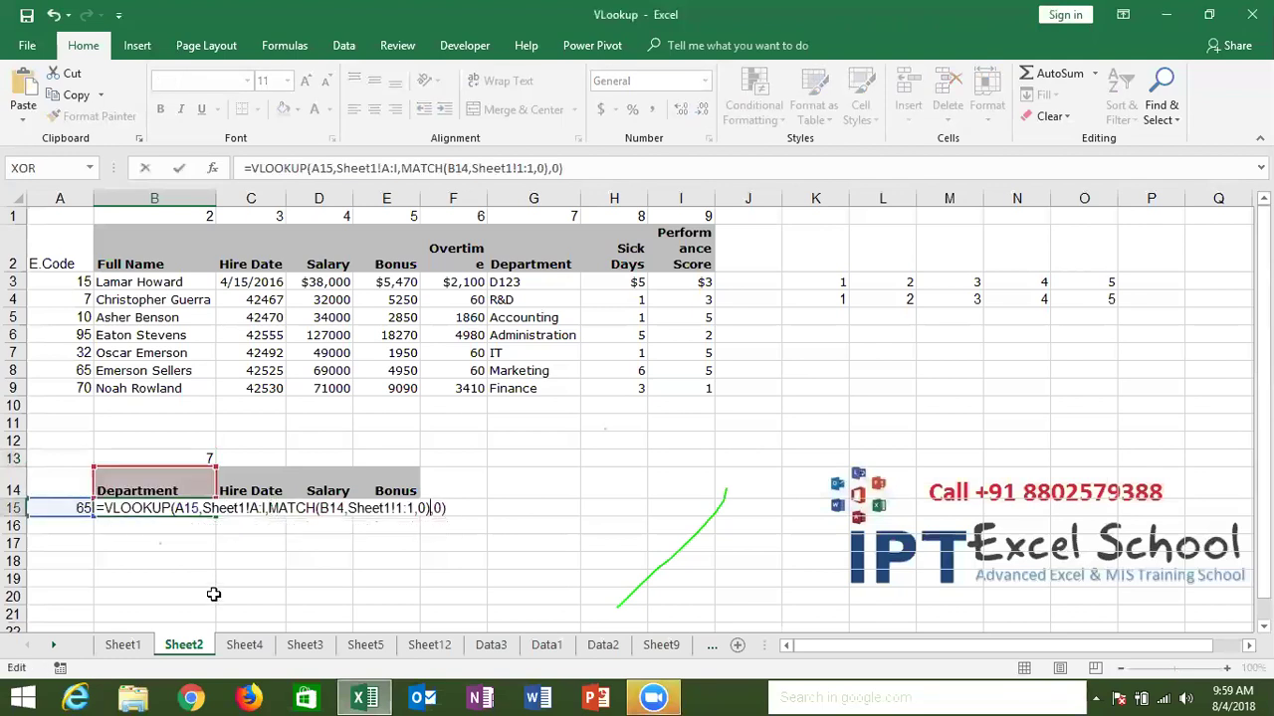
key("ctrl+Return")
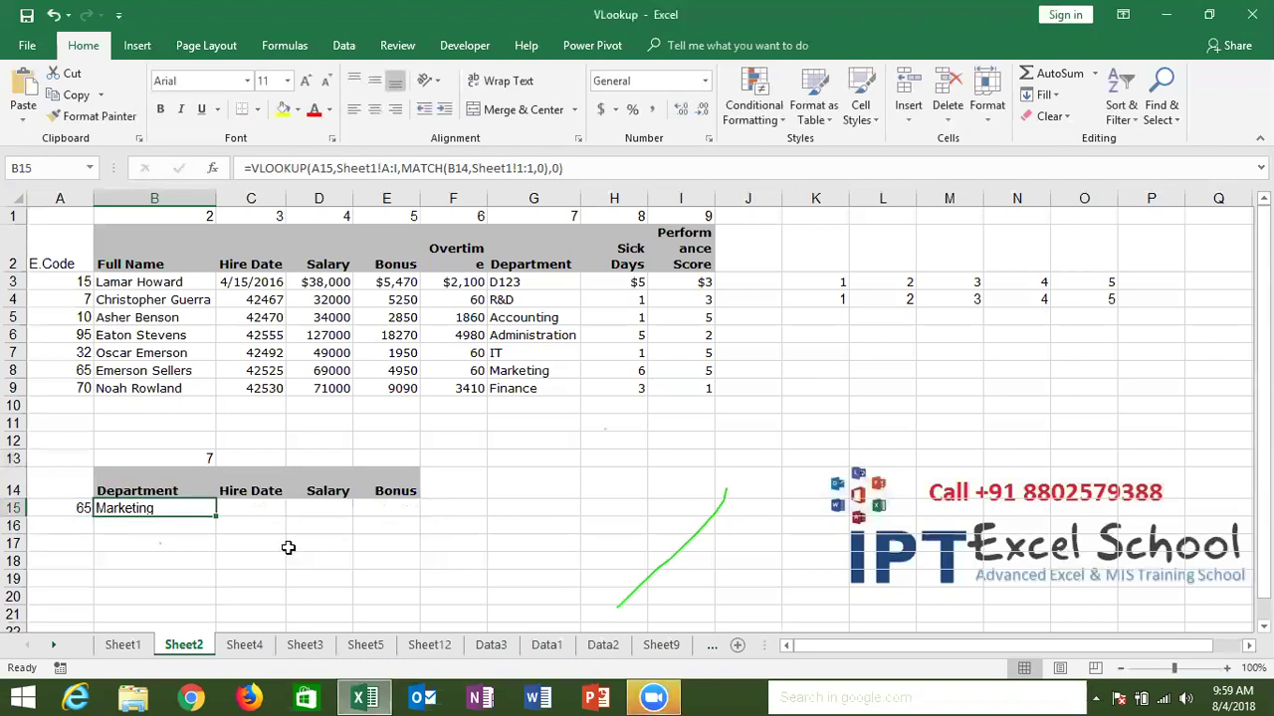
Step: Anchor B15's references as $A15, Sheet1!$A:$I, B$14 and Sheet1!$1:$1
double_click(176, 508)
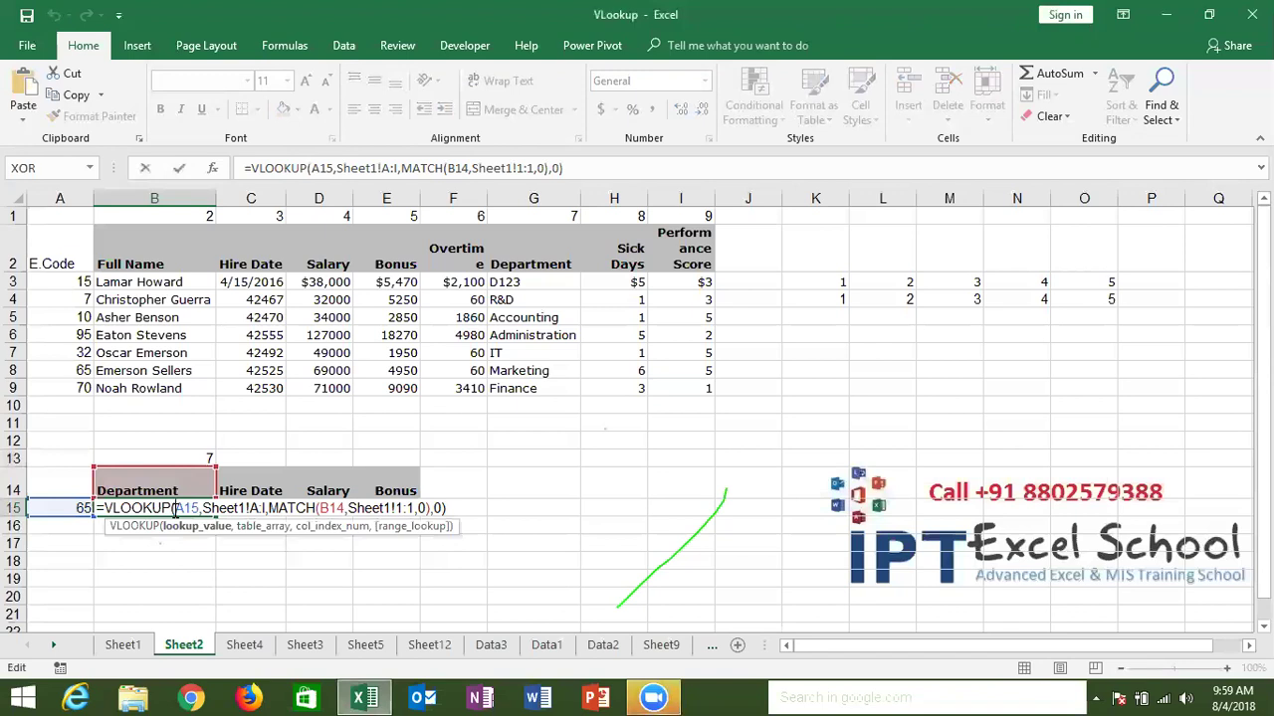
type("$")
left_click(266, 508)
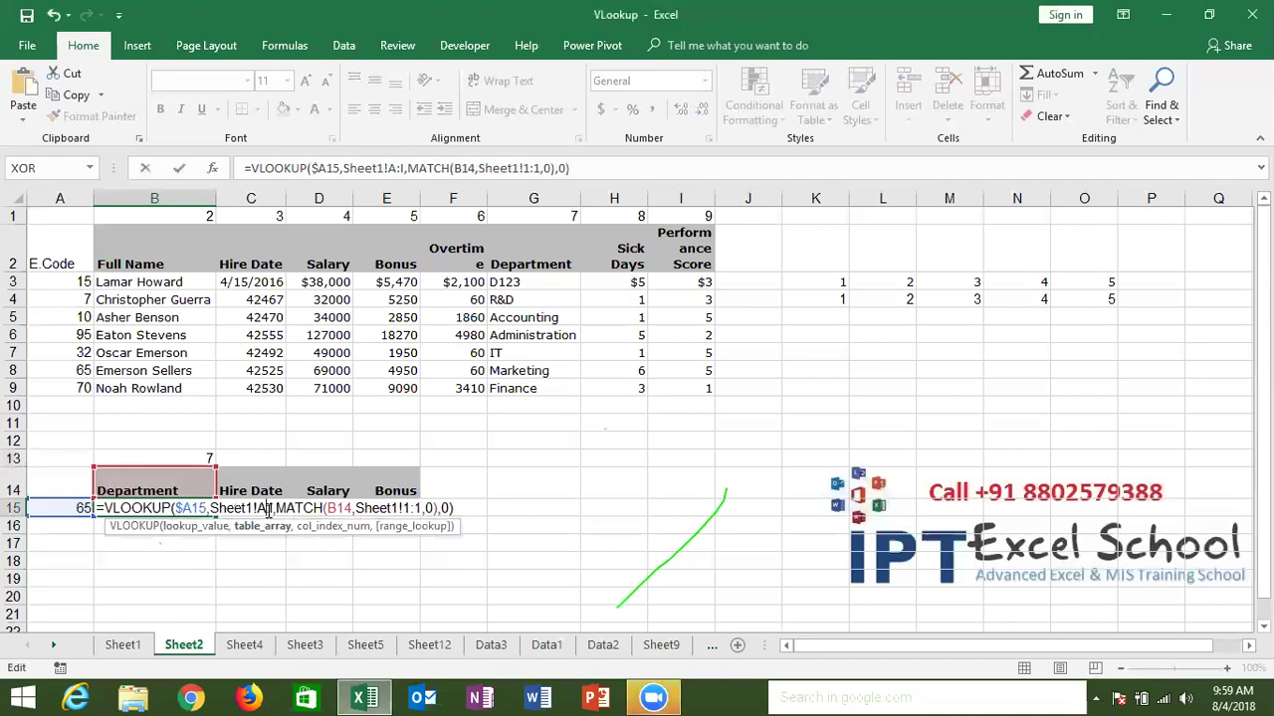
key("F4")
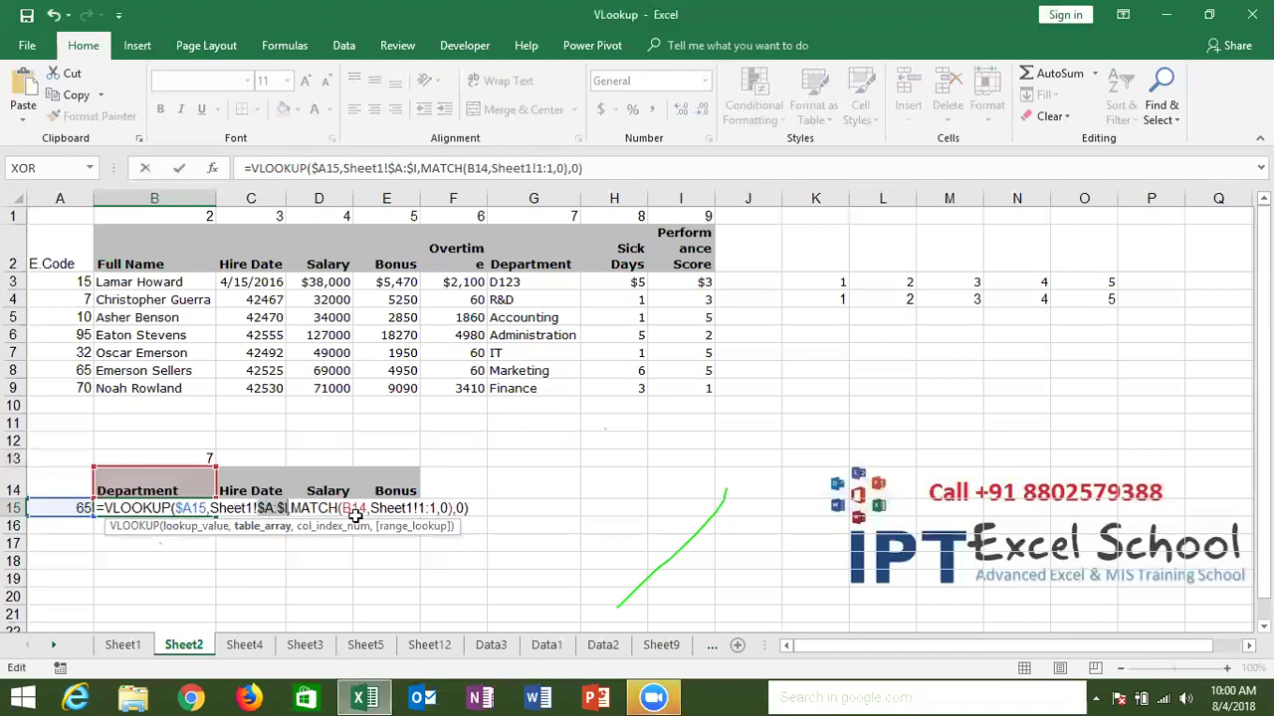
left_click(352, 507)
type("$")
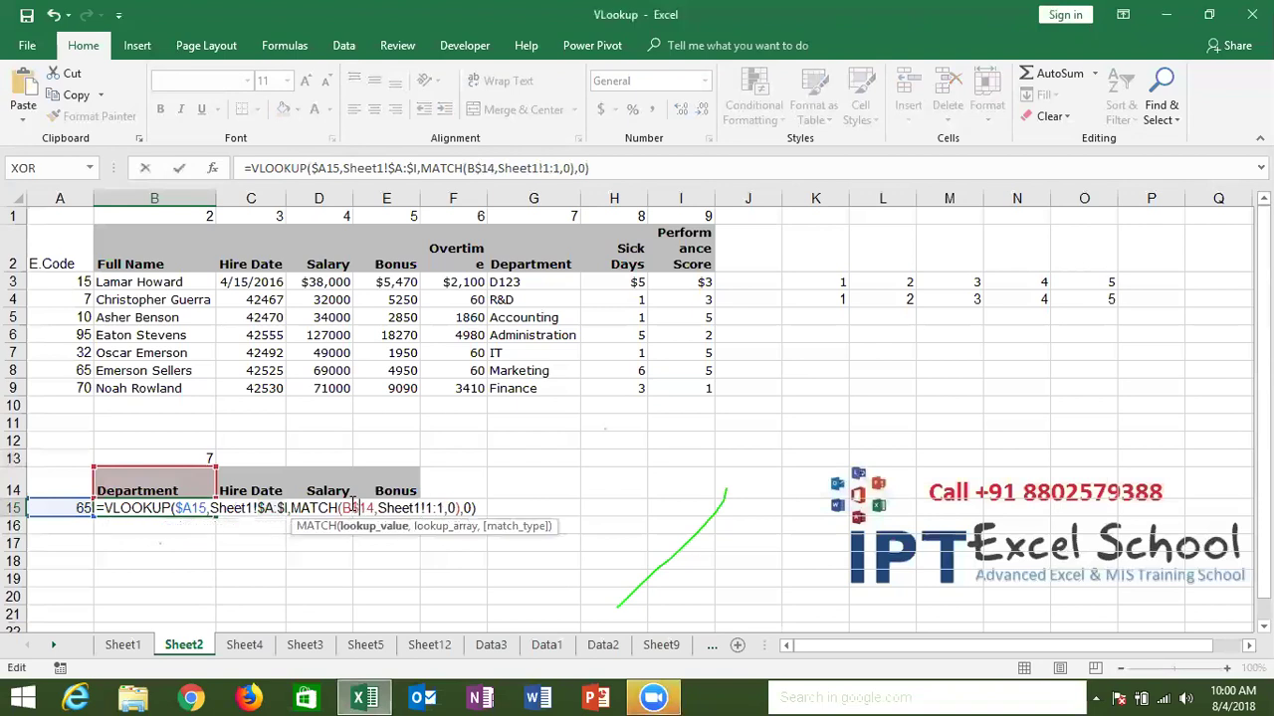
left_click(437, 509)
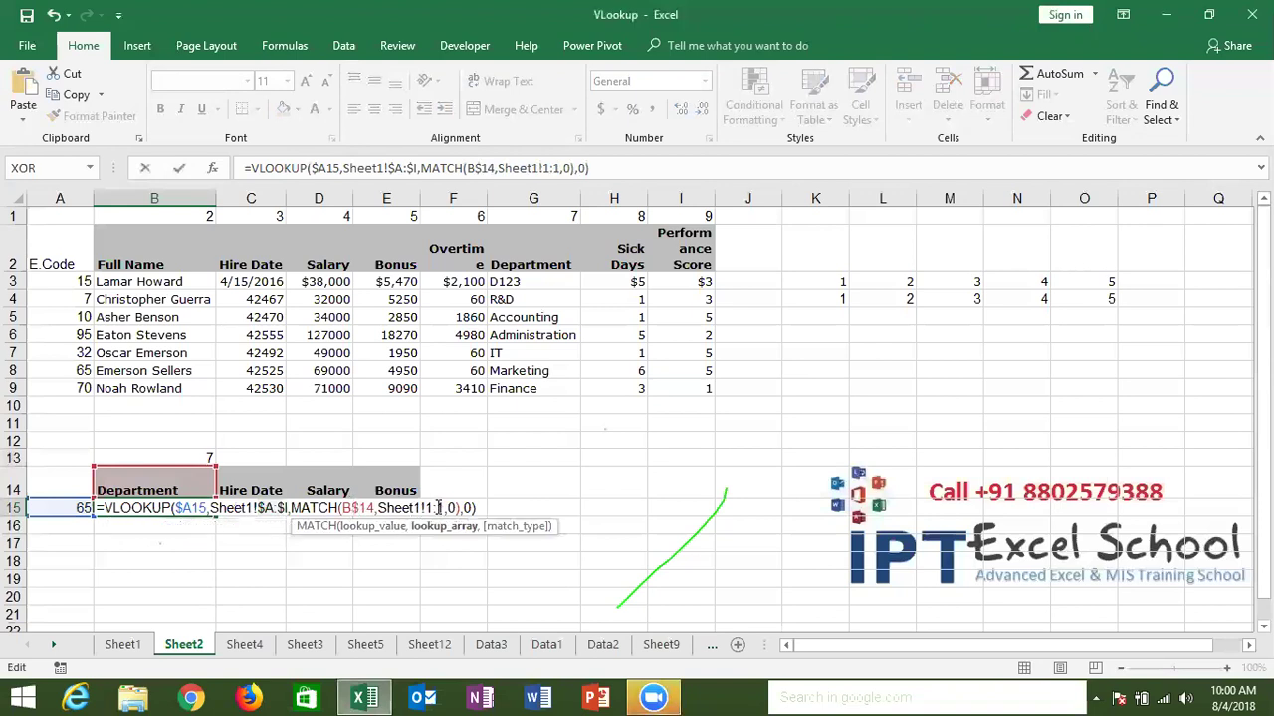
key("F4")
key("ctrl+Return")
Step: Fill the anchored formula across B15:E15, then clear those results for re-entry
key("shift+Right")
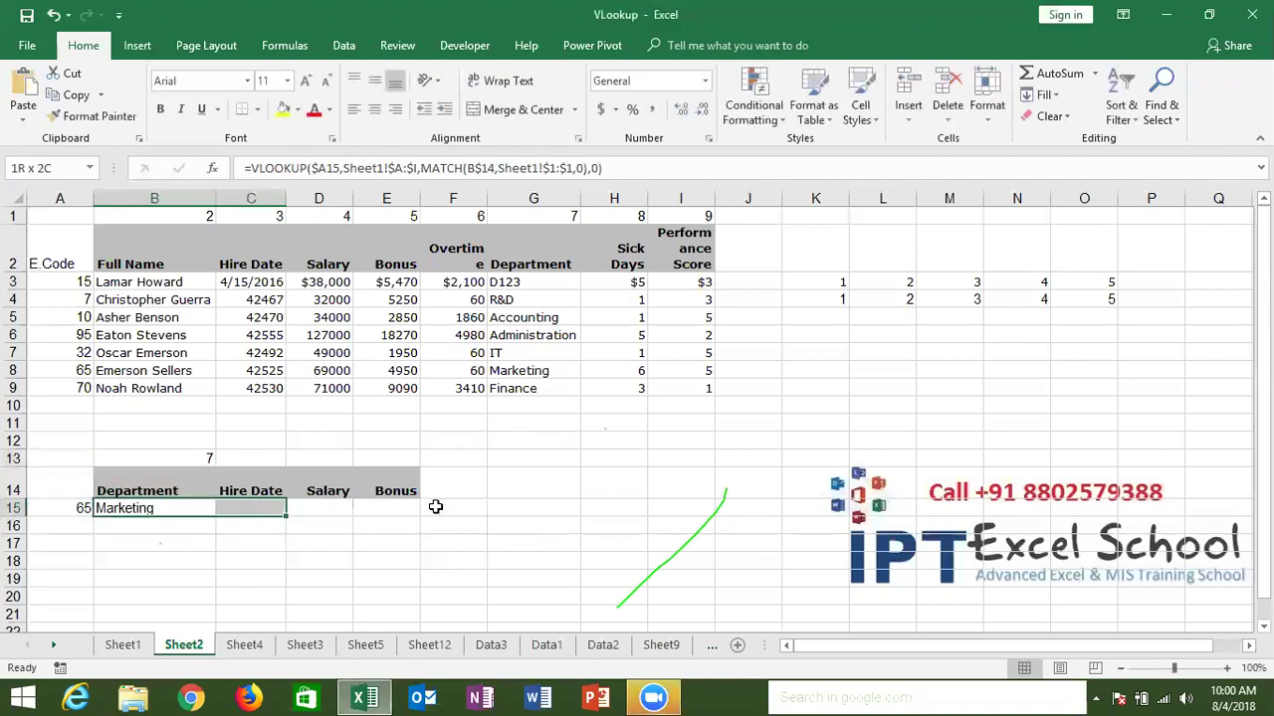
key("shift+Right")
key("shift+Right")
key("ctrl+r")
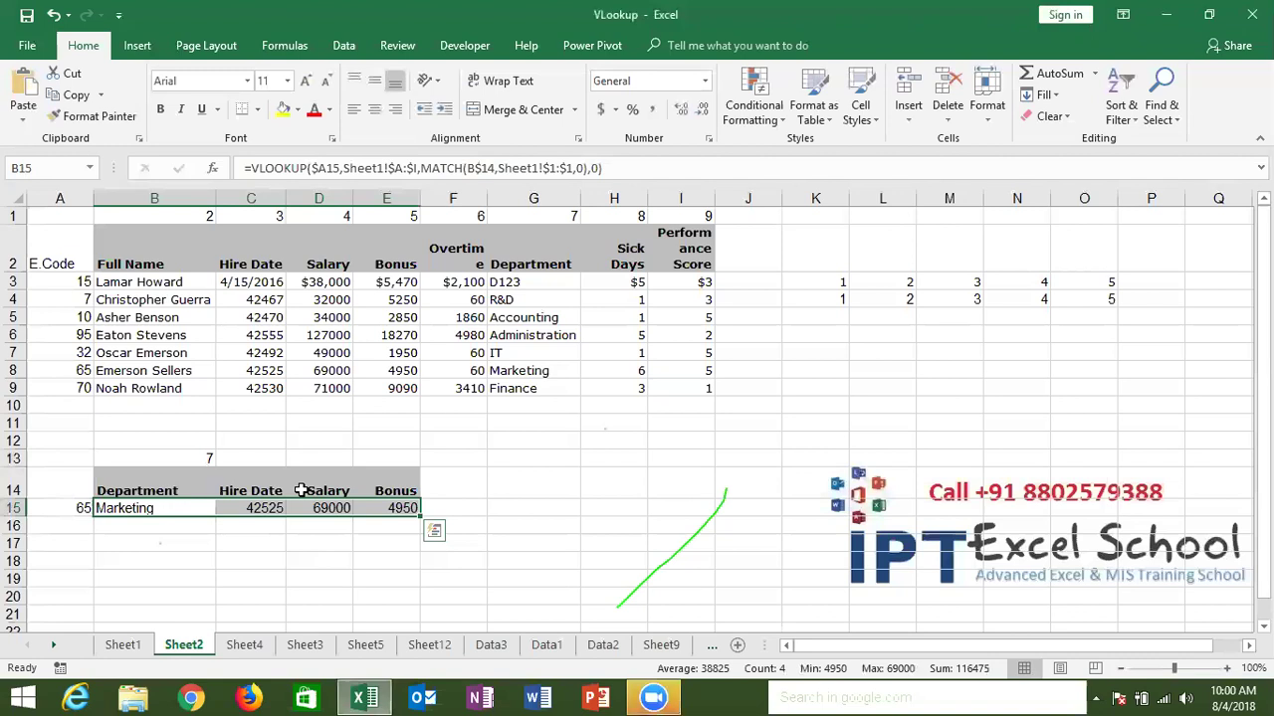
key("Delete")
key("BackSpace")
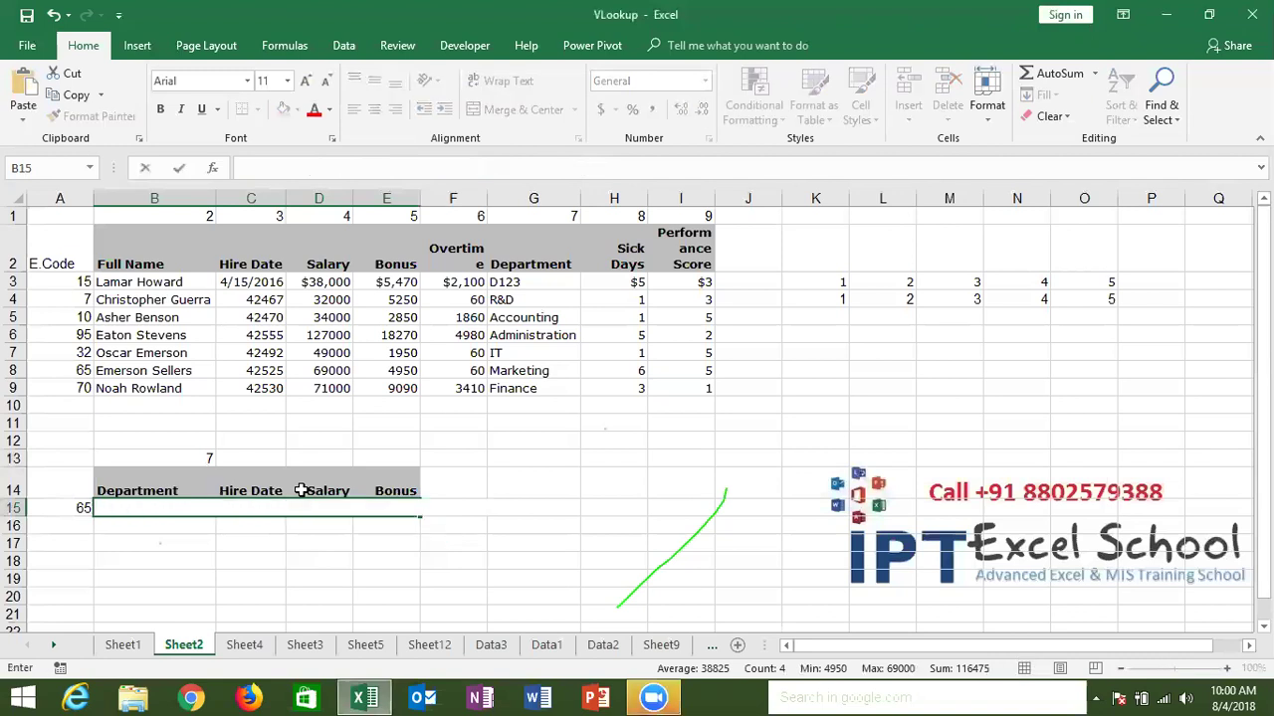
Step: Paste the lookup formula back and enter it into all four cells of B15:E15 at once
type("=VLOOKUP($A15,Sheet1!$A:$I,MATCH(B$14,Sheet1!$1:$1,0),0)")
key("ctrl+Return")
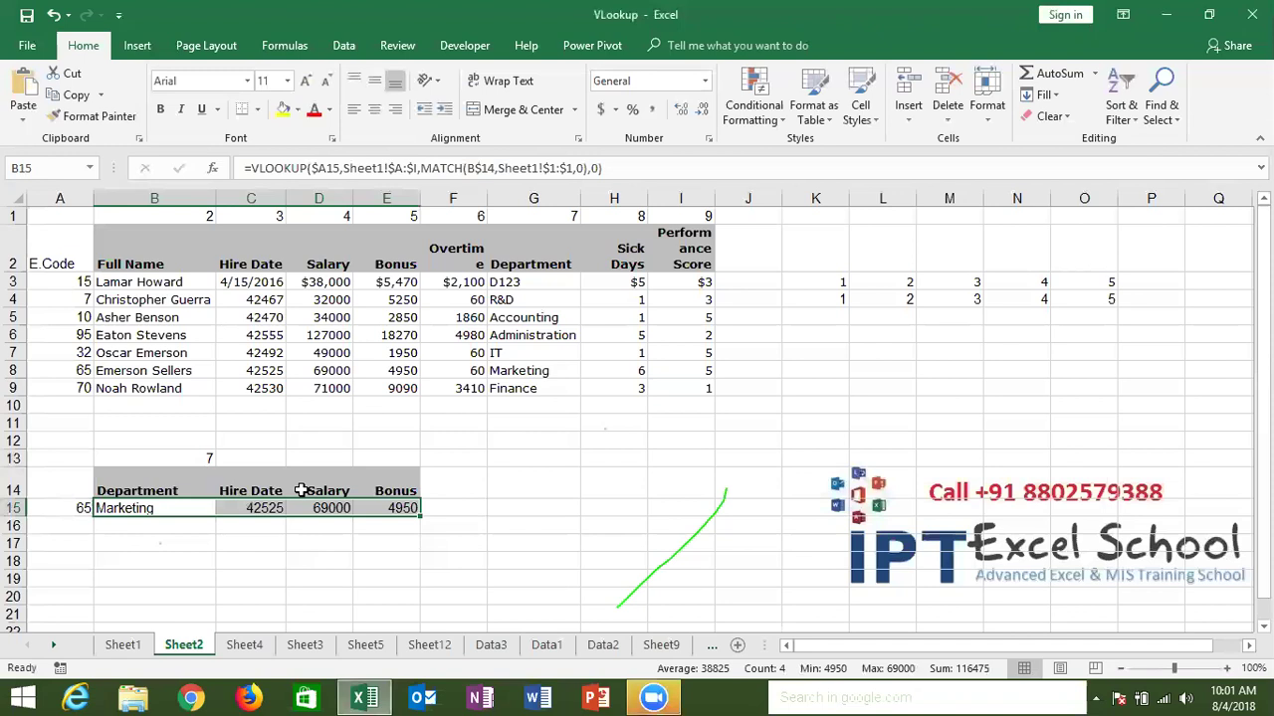
Step: On Sheet4, clear the old Name lookup results in C14:E15 and B16
left_click(256, 646)
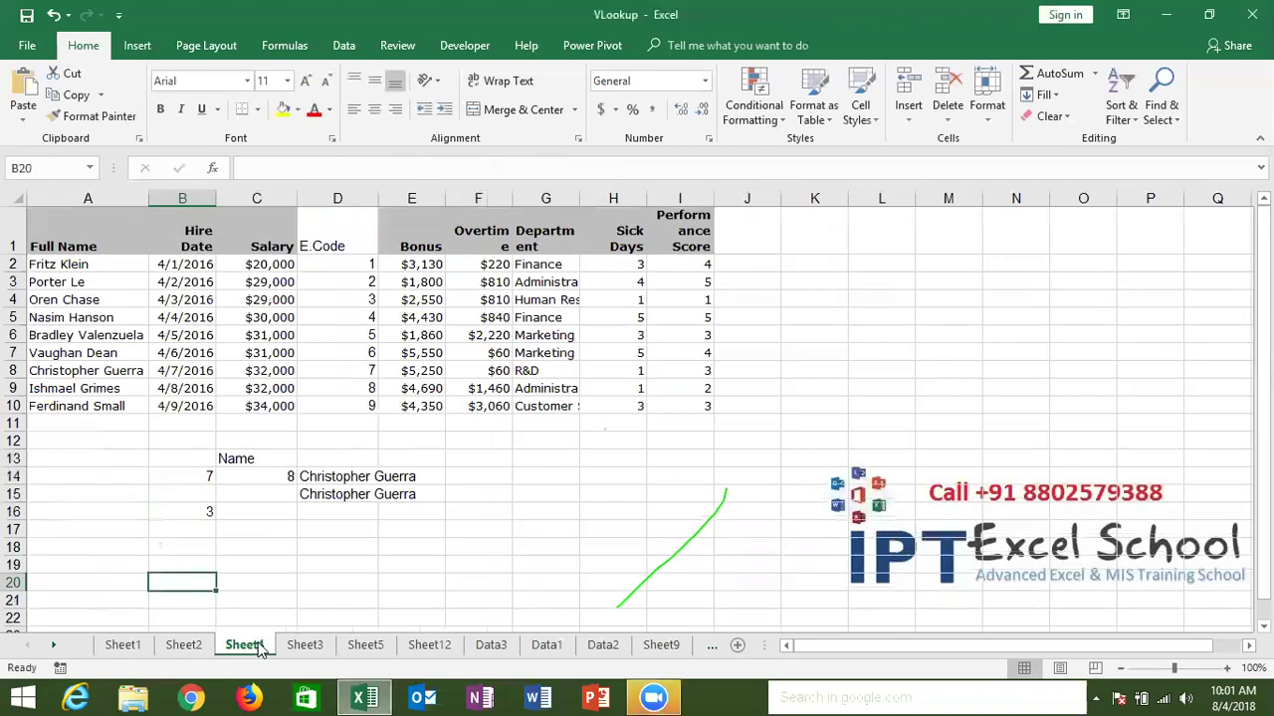
left_click(266, 611)
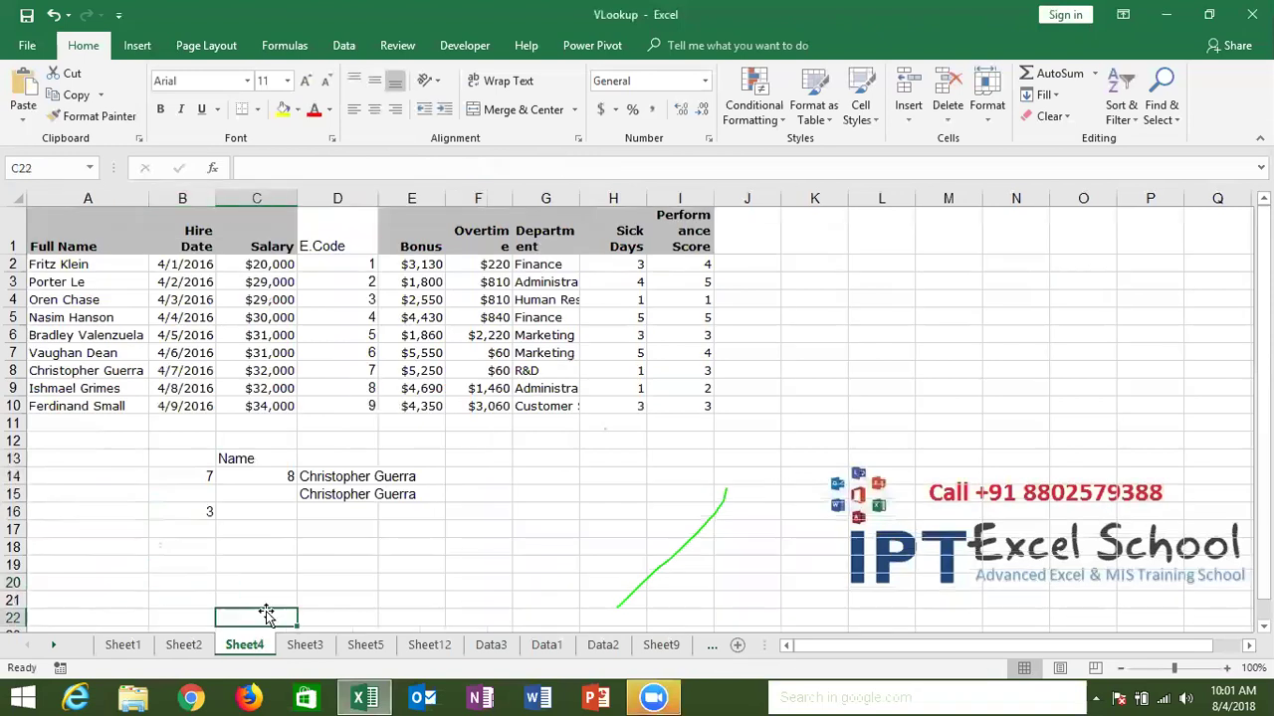
left_click(212, 475)
left_click_drag(271, 475, 431, 497)
key("Delete")
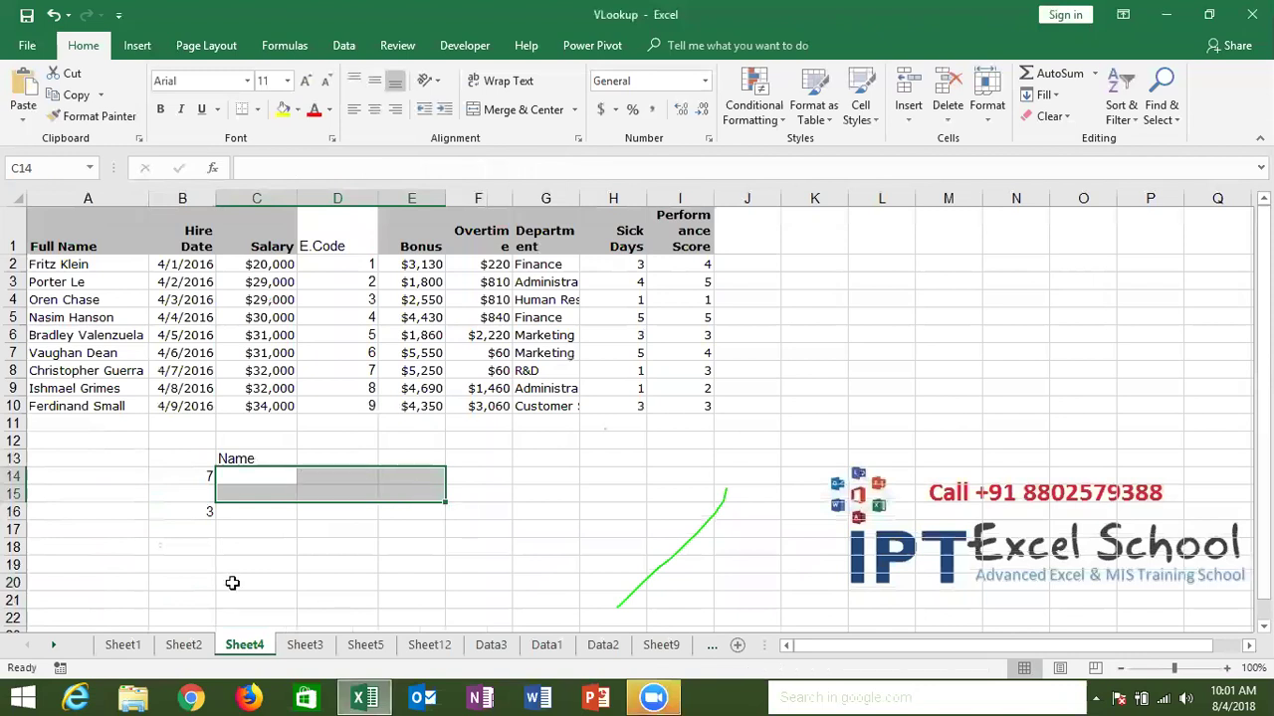
left_click(199, 508)
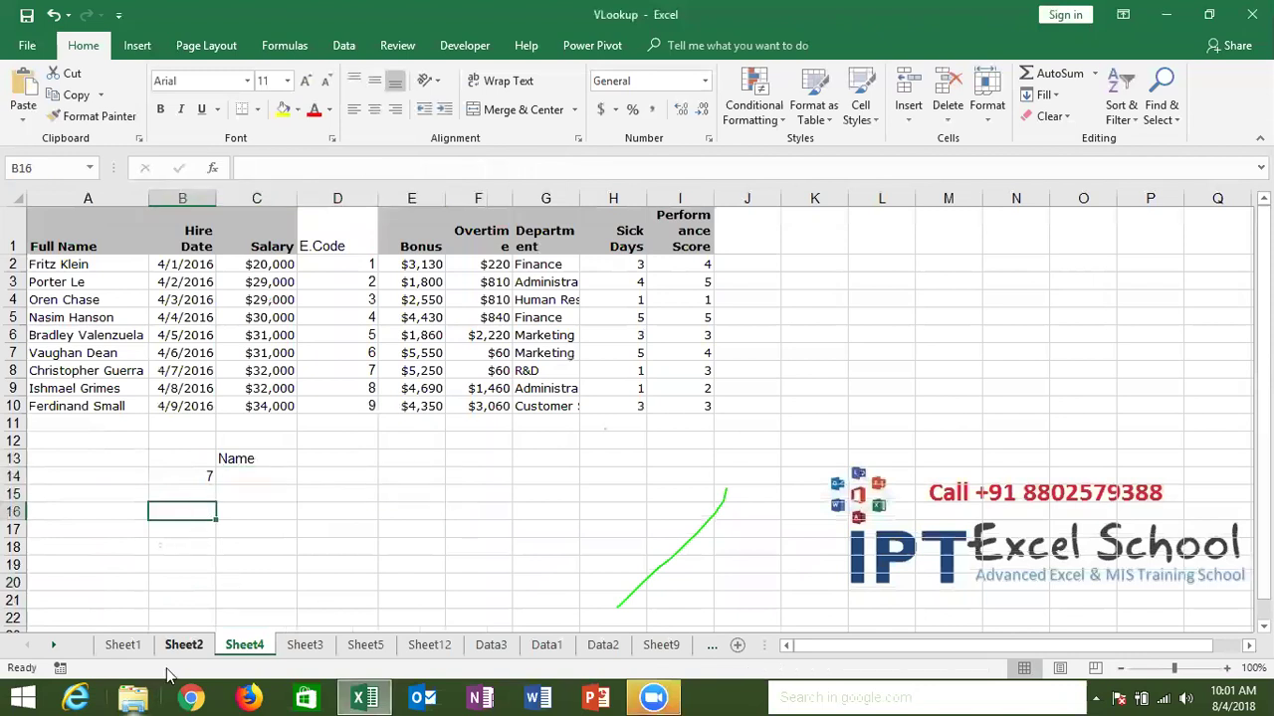
Step: Select columns A and B on Sheet1
left_click(119, 645)
left_click(63, 198)
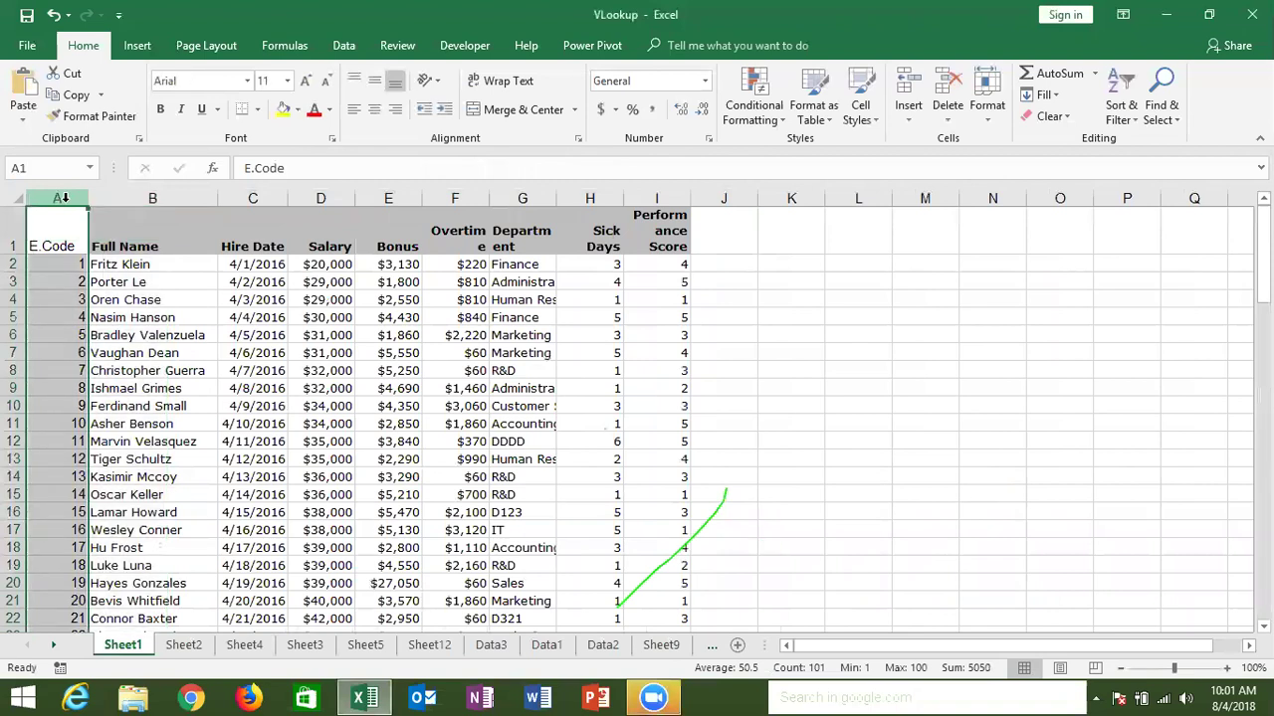
left_click_drag(63, 198, 640, 234)
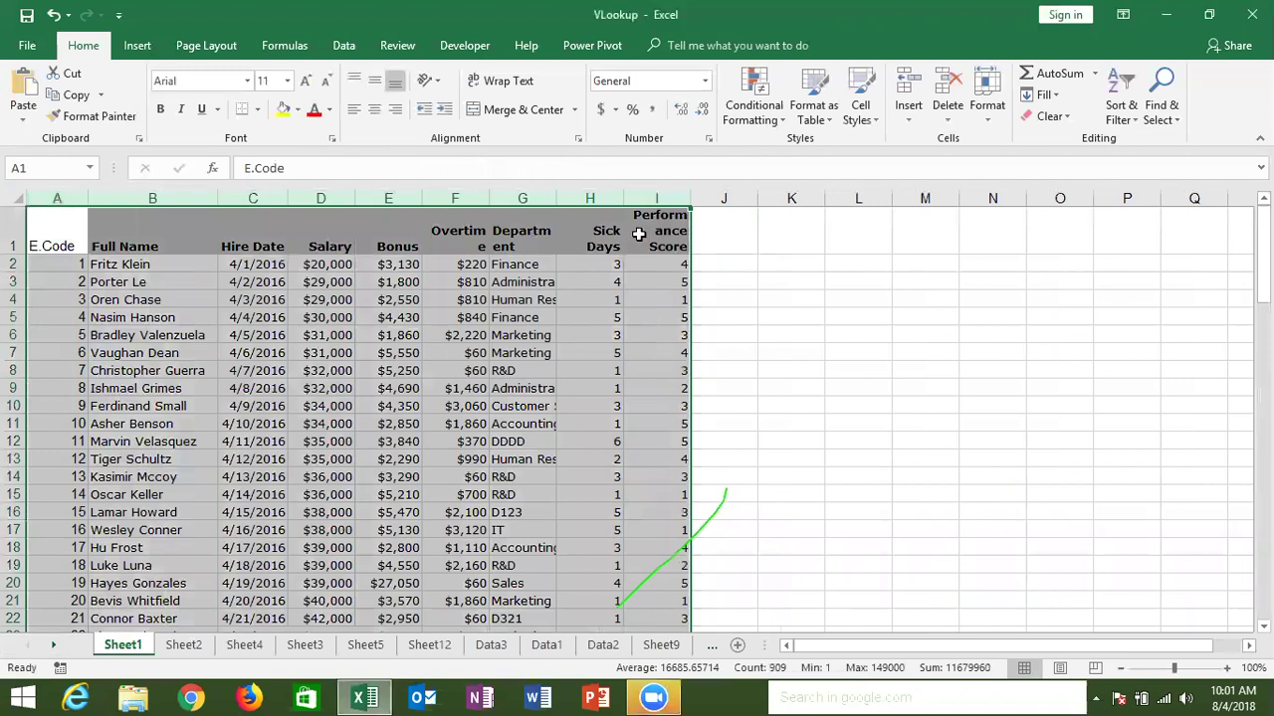
Step: Return to Sheet4 and highlight the E.Code values in column D
left_click(185, 644)
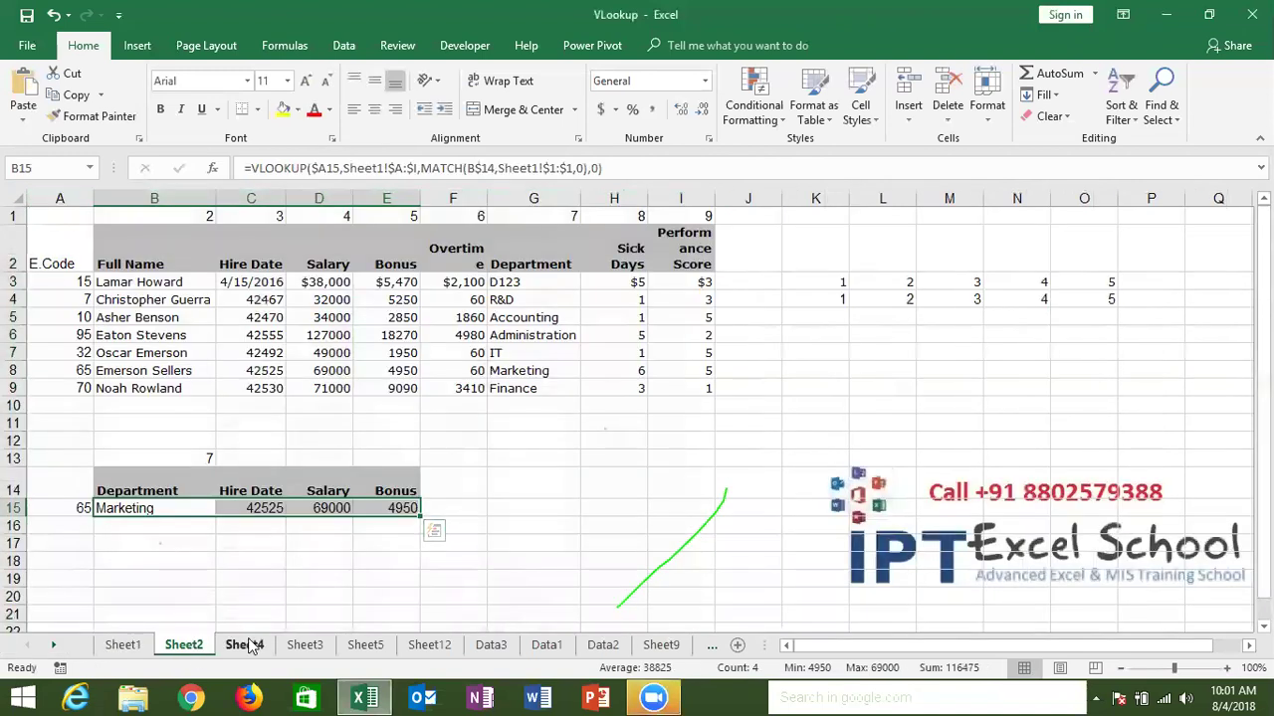
left_click(244, 645)
left_click(323, 459)
mouse_move(365, 265)
left_mouse_down()
mouse_move(361, 388)
mouse_move(628, 389)
left_mouse_up()
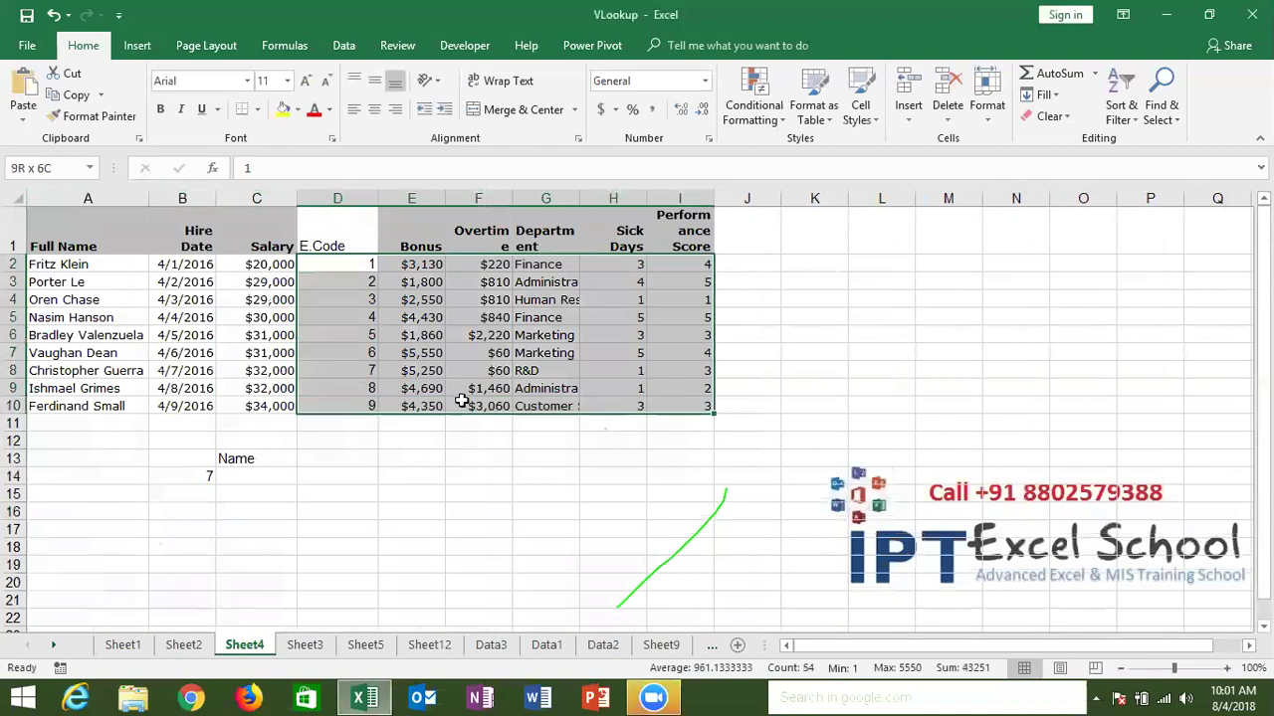
left_click_drag(628, 389, 91, 400)
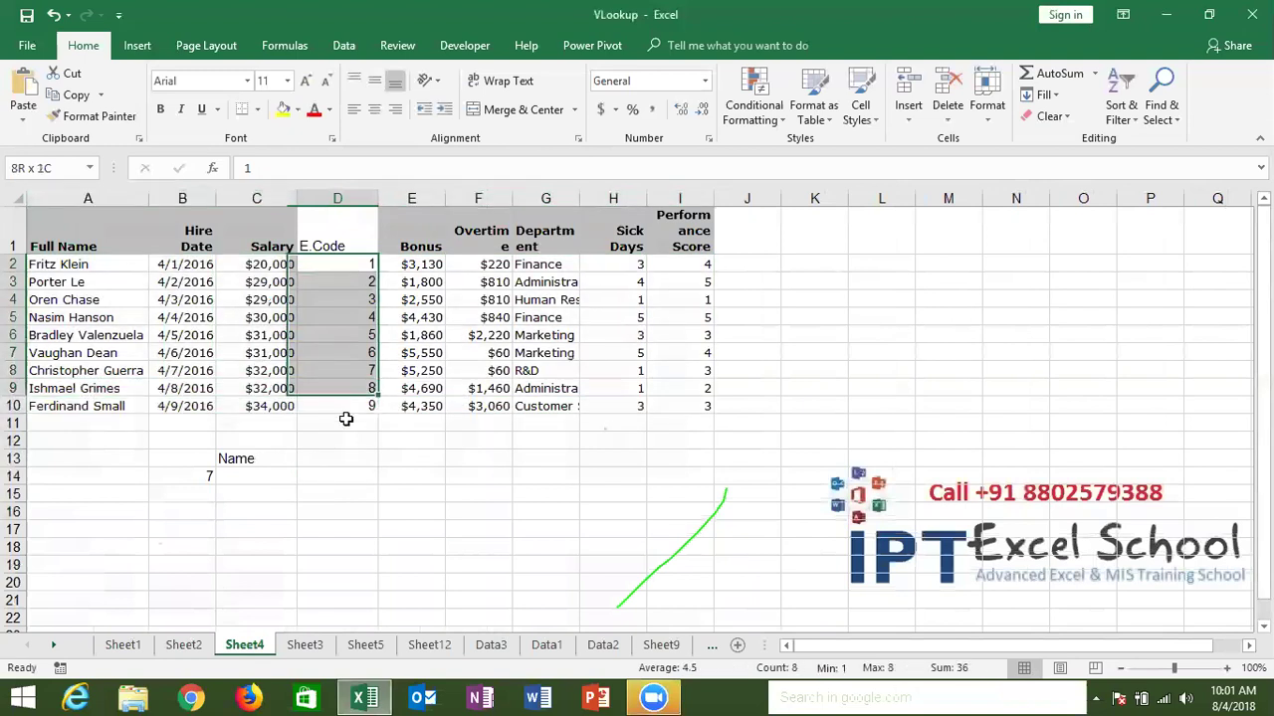
left_click_drag(91, 400, 338, 424)
left_click(250, 476)
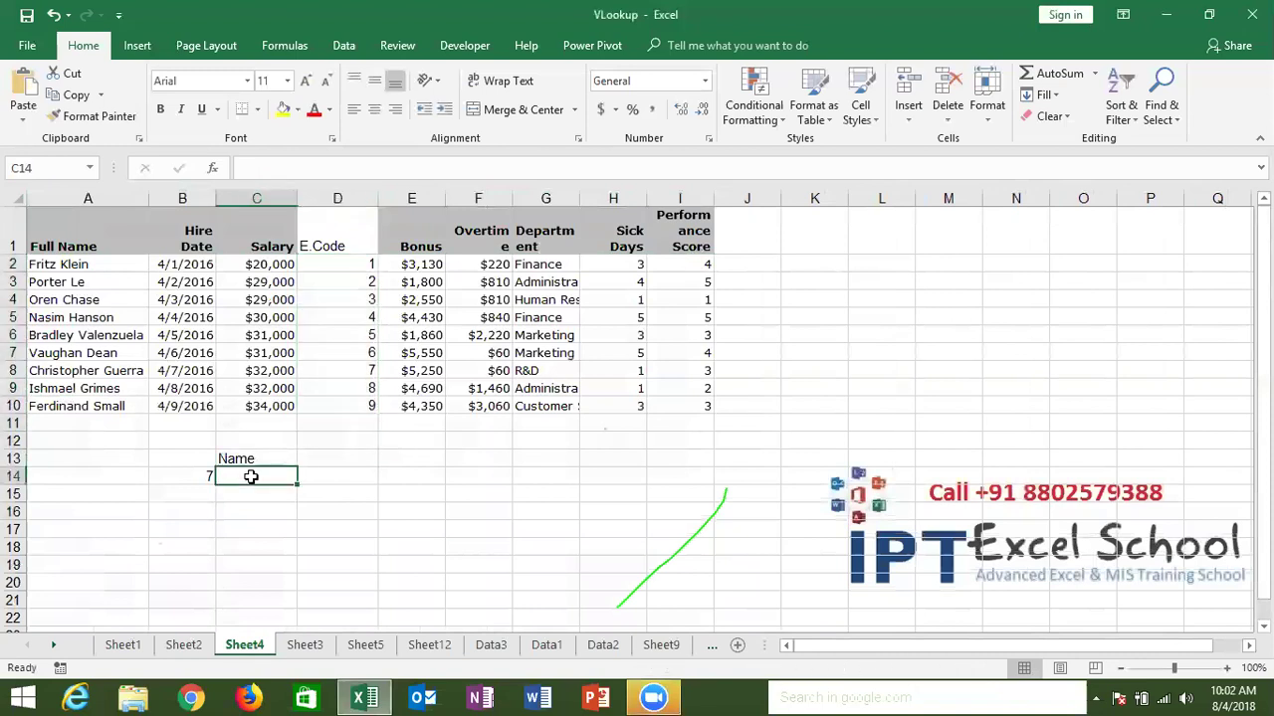
Step: Enter =MATCH(B14,D1:D10,0) in C14, returning 8 for E.Code 7
type("=m")
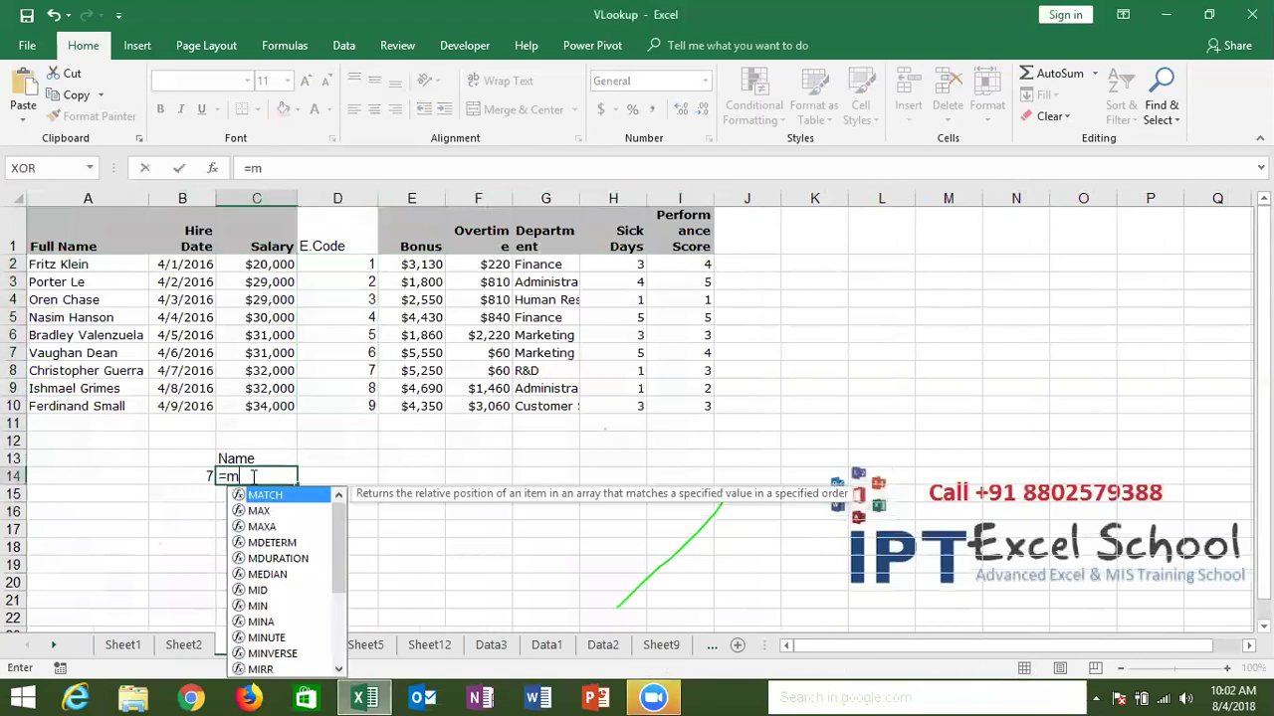
key("Tab")
key("Left")
type(",")
left_click_drag(368, 404, 341, 227)
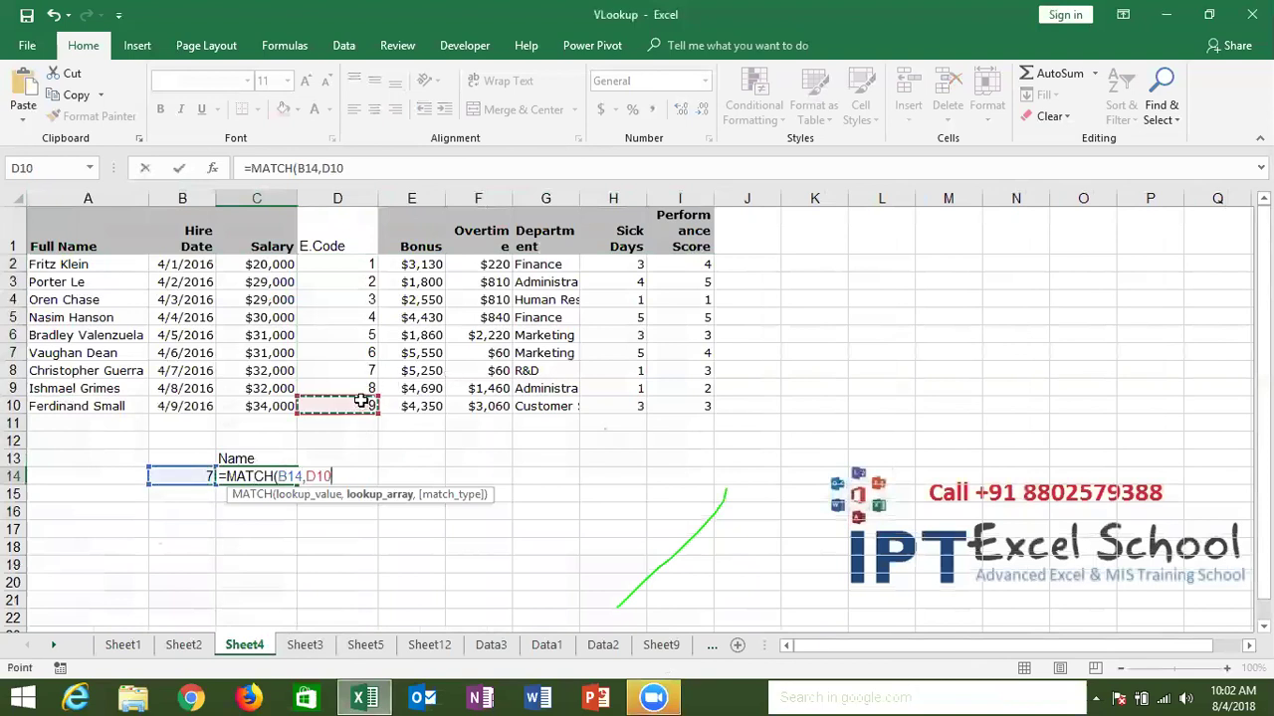
type(":D10,")
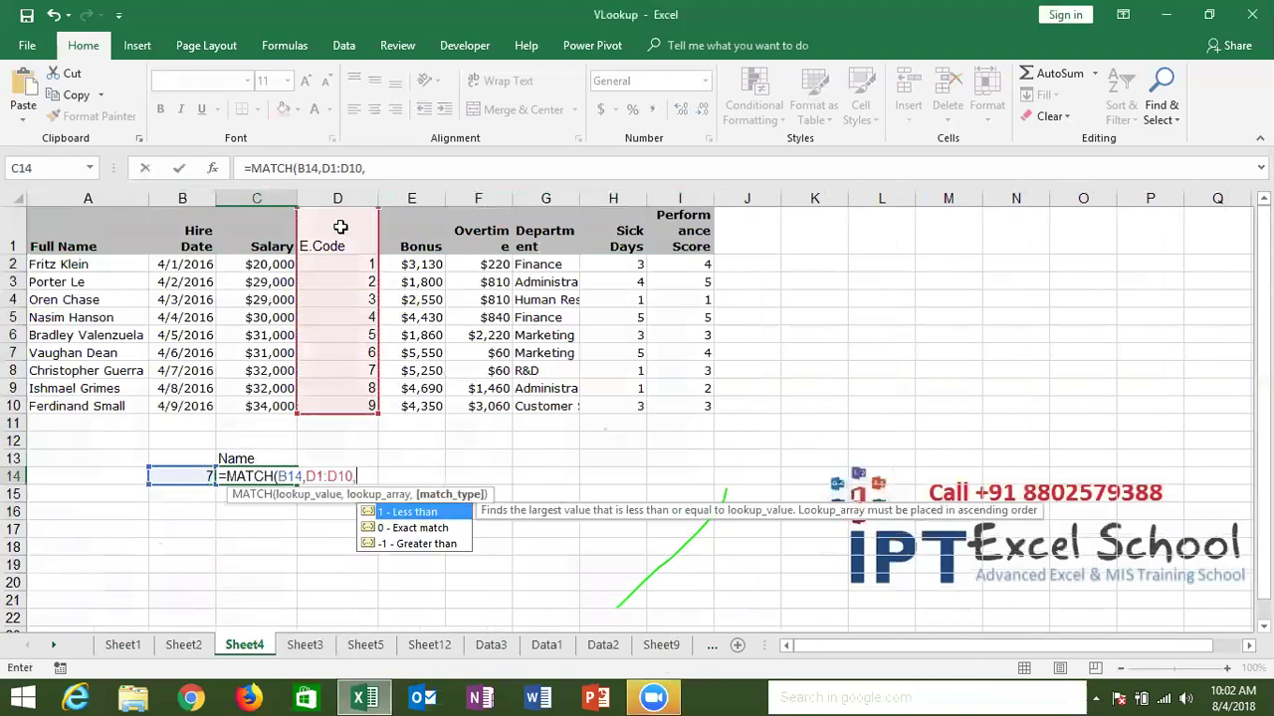
type("0")
type(")")
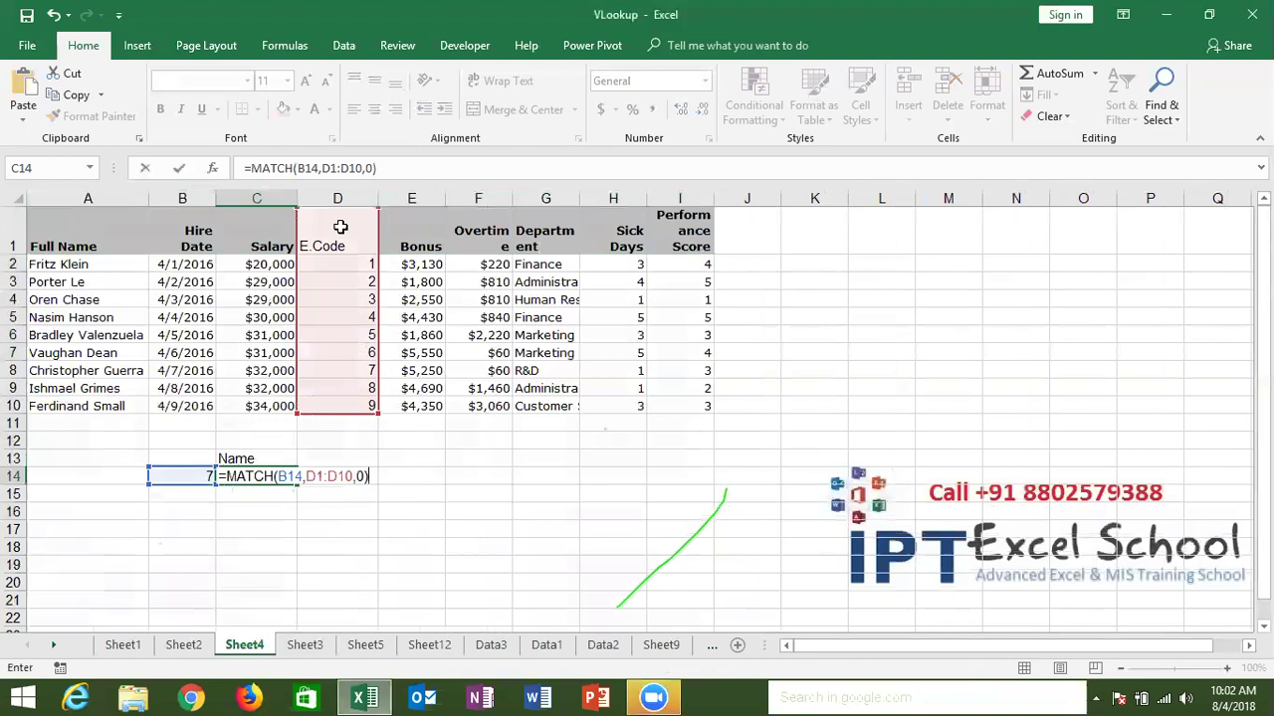
key("ctrl+Return")
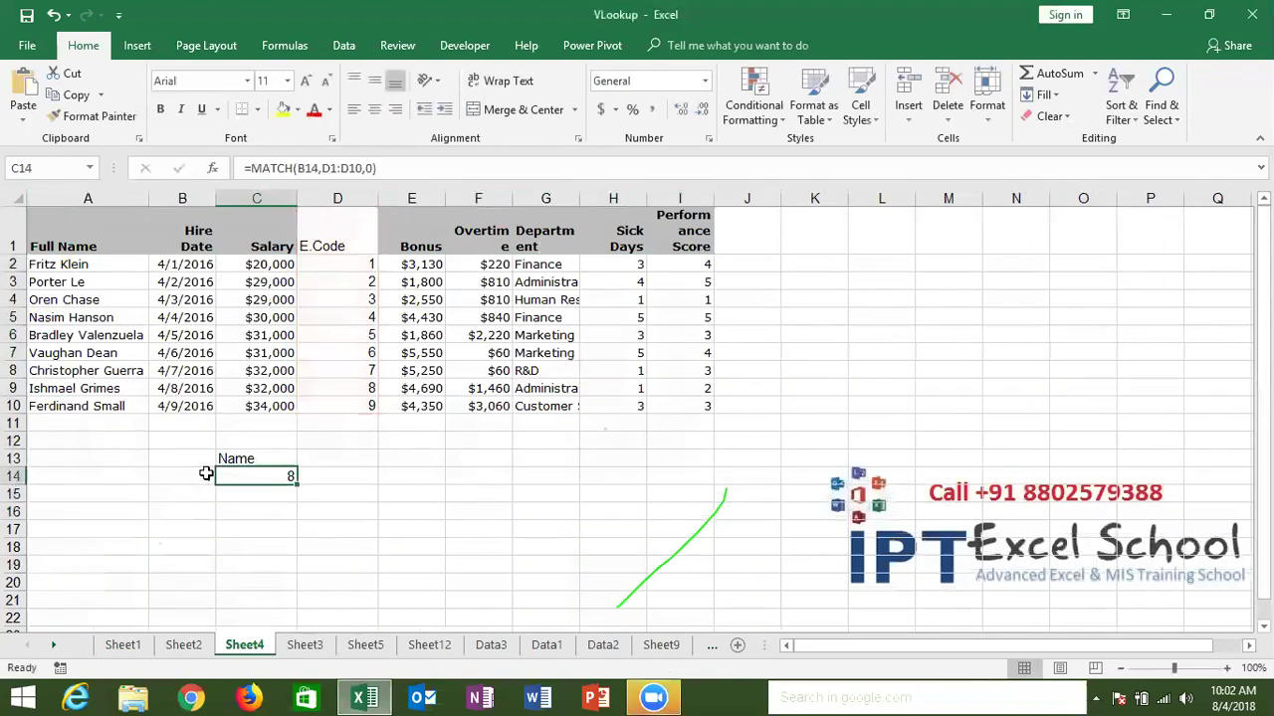
left_click(357, 247)
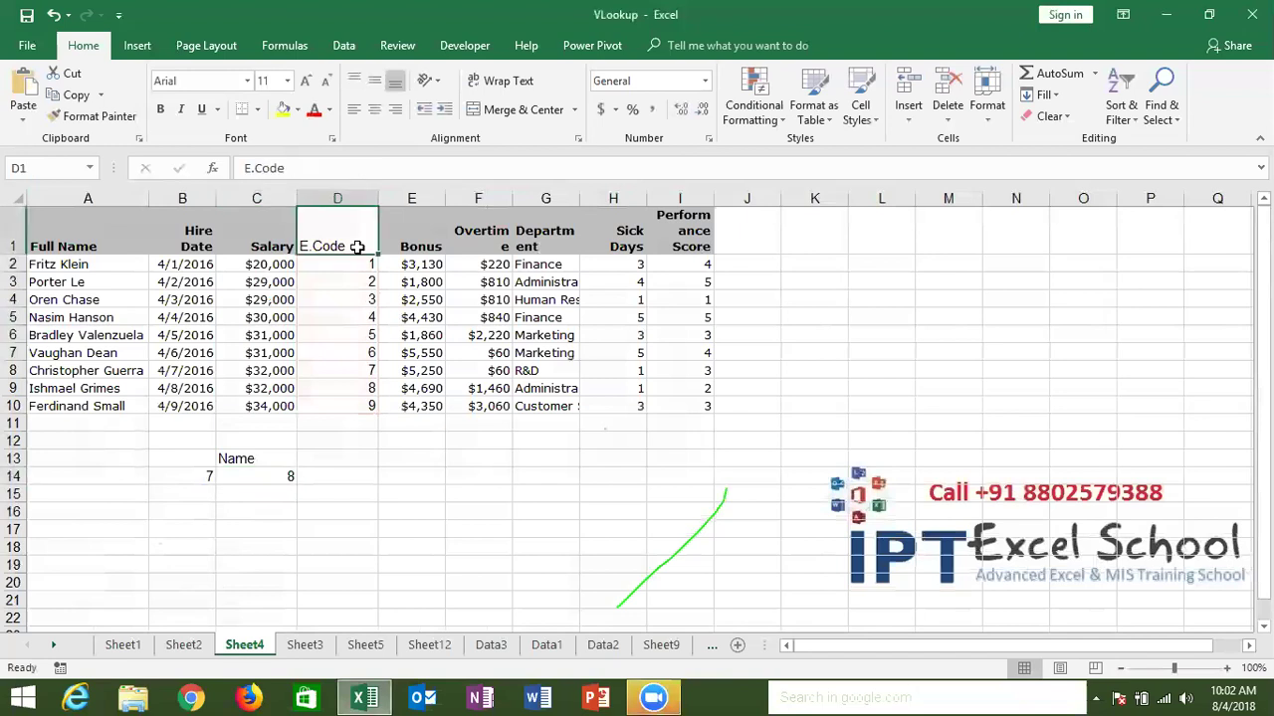
Step: Enter =INDEX(A1:I10,8,1) in D14 to return code 7's full name
key("Down")
key("Down")
key("Down")
key("Down")
key("Down")
key("Down")
key("Down")
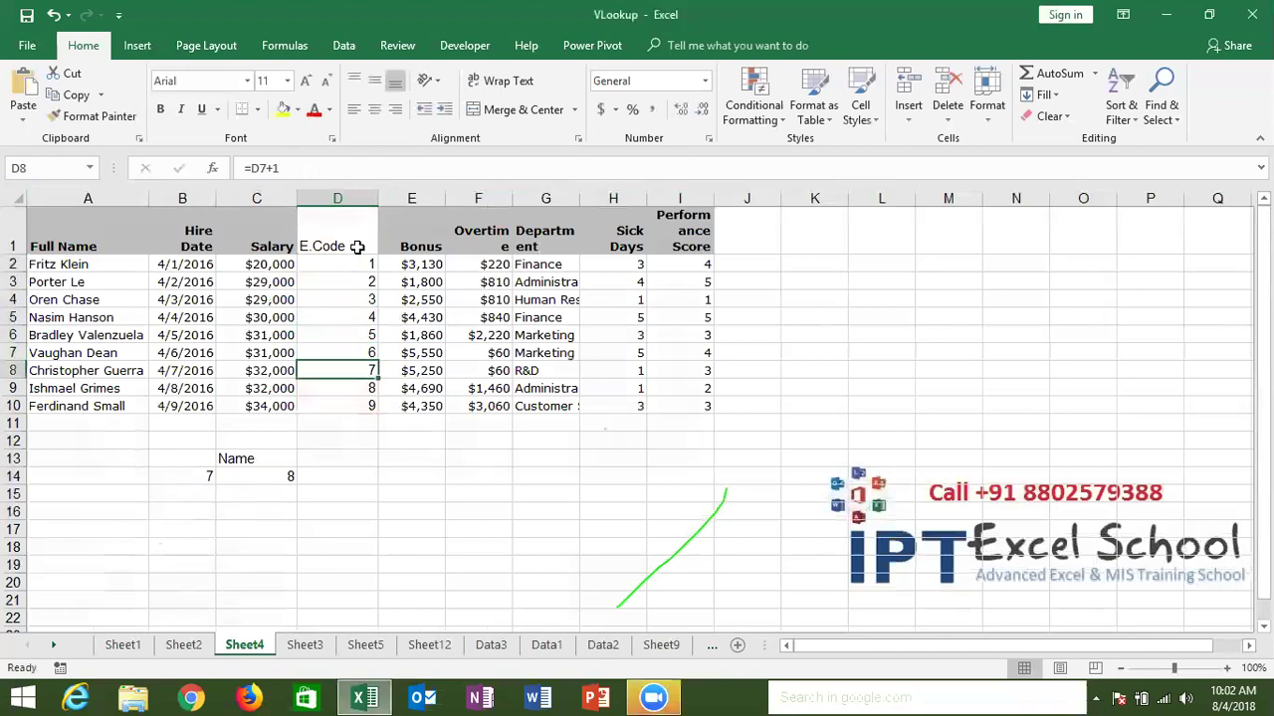
left_click(338, 479)
type("=ind")
key("Tab")
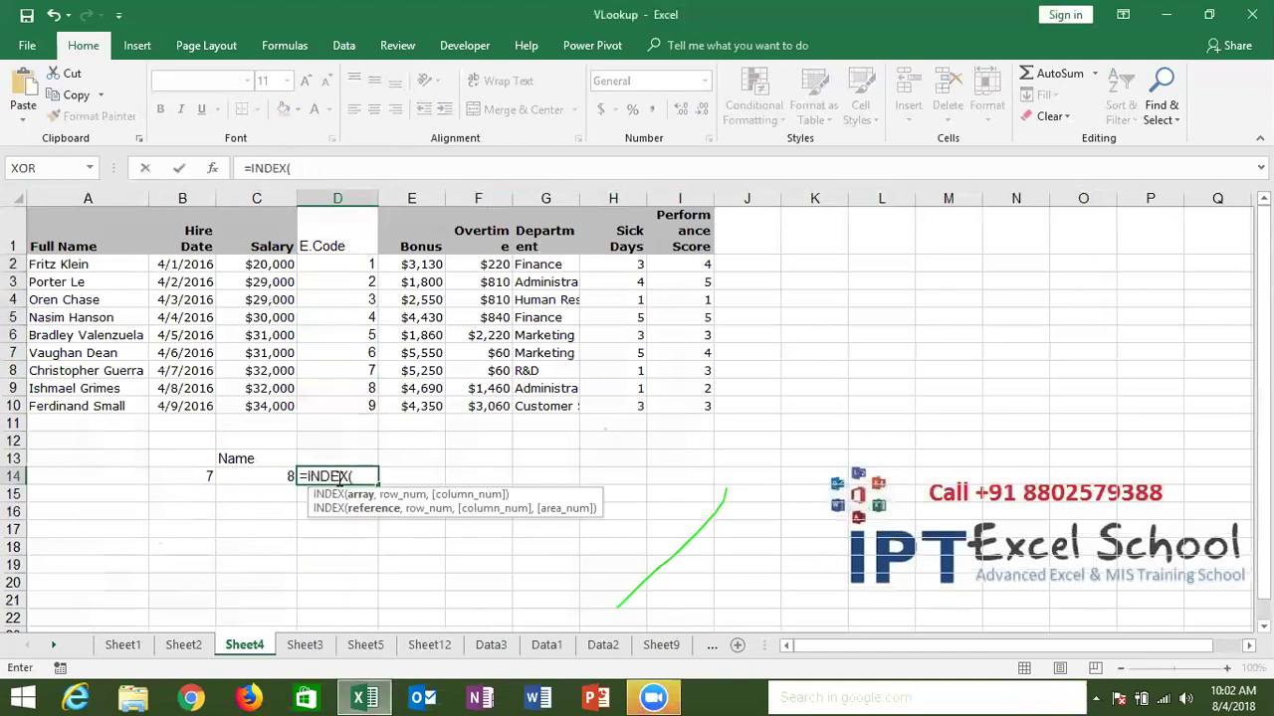
mouse_move(92, 228)
left_mouse_down()
mouse_move(648, 218)
mouse_move(682, 402)
left_mouse_up()
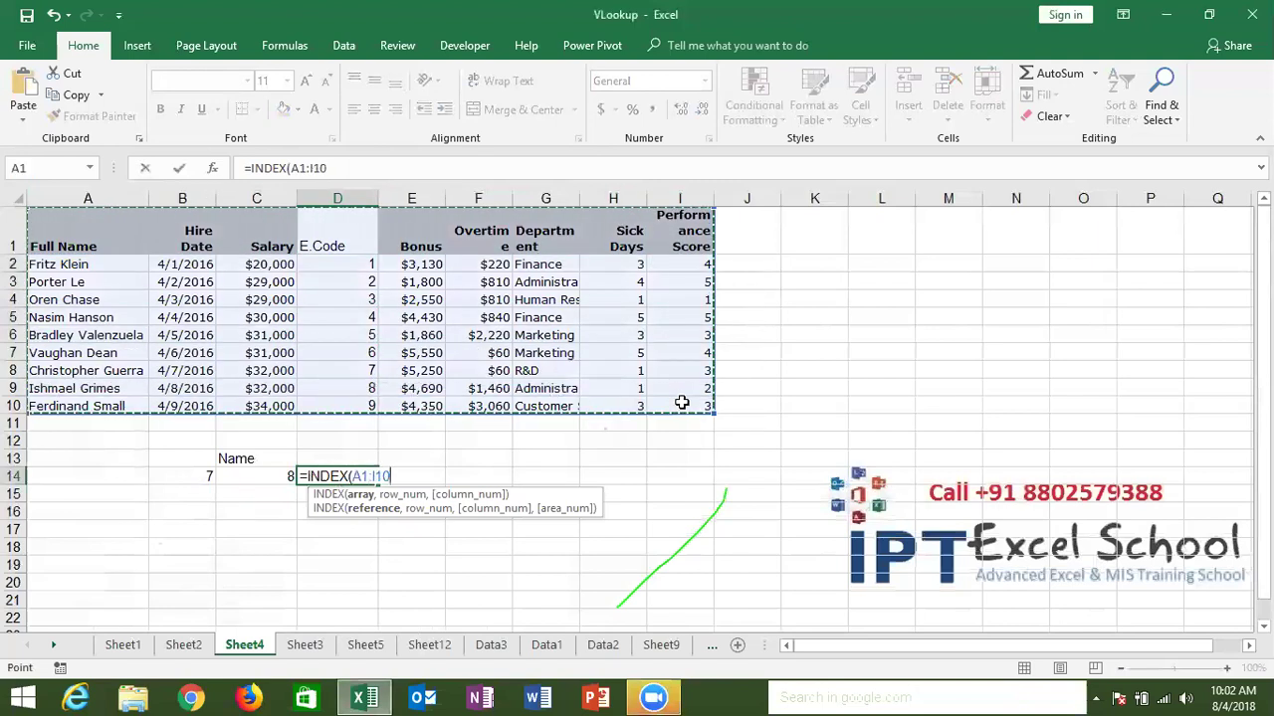
type(",")
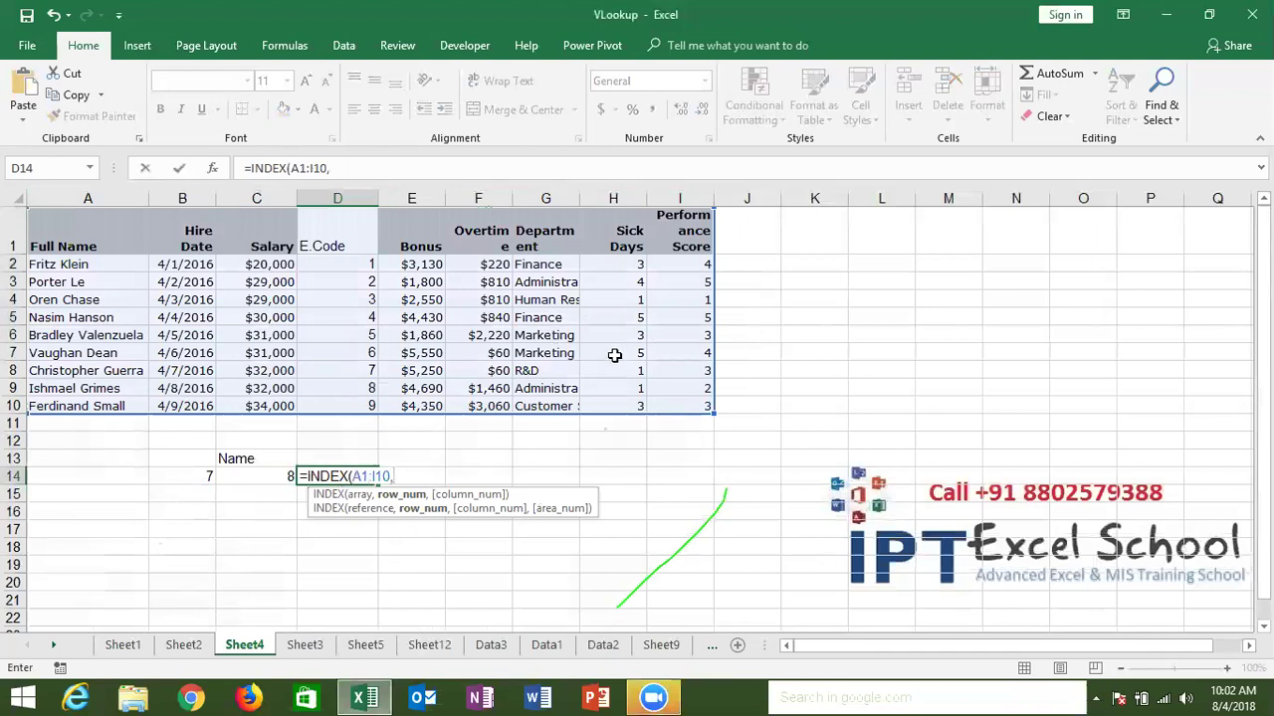
type("8,1)")
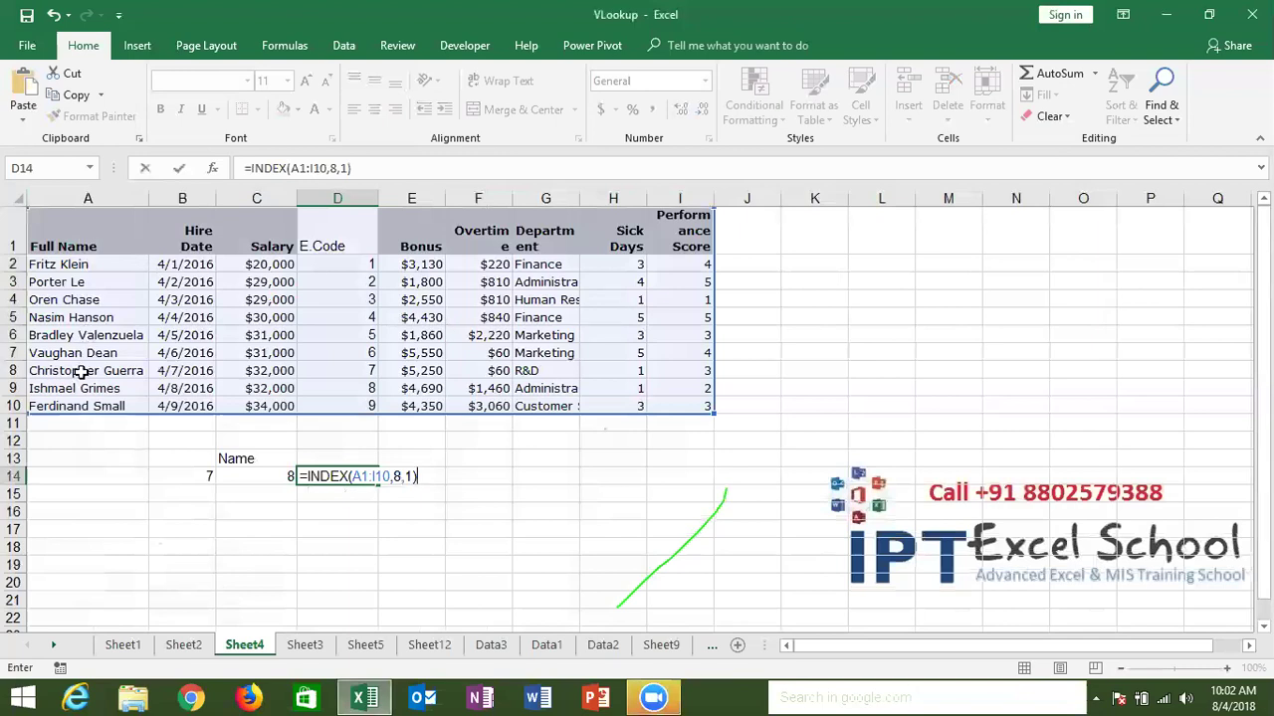
key("Return")
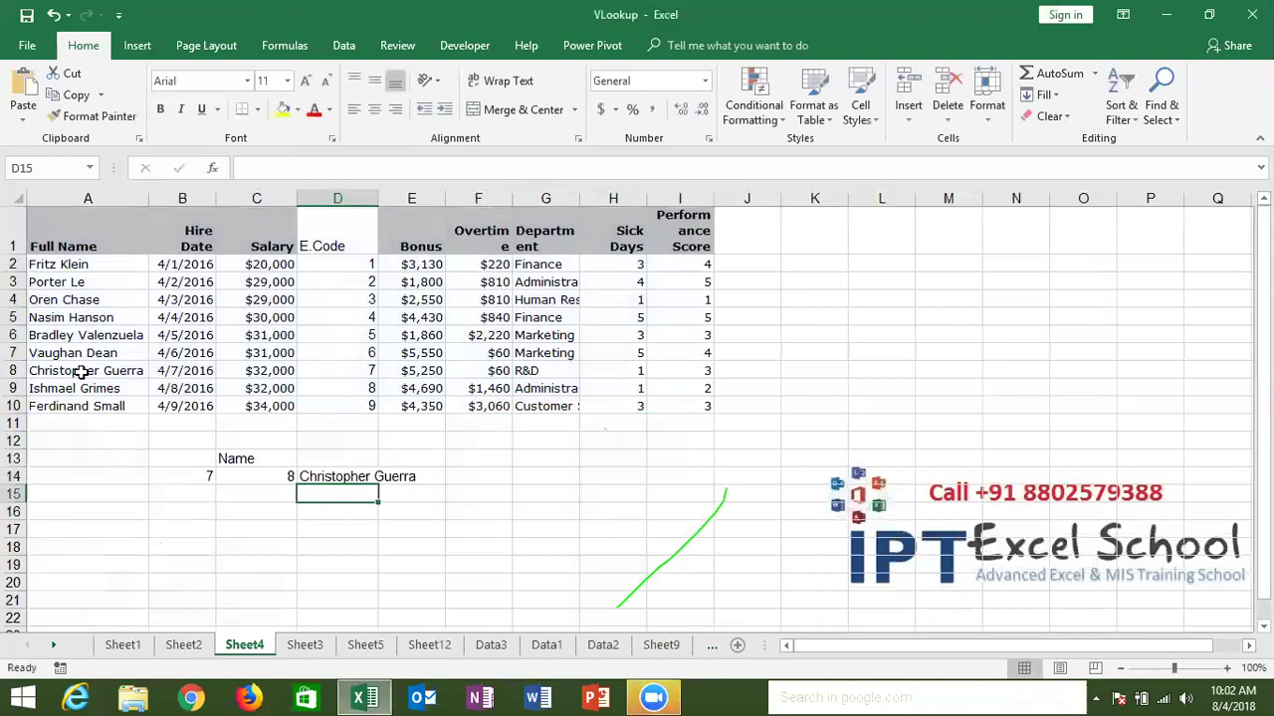
Step: Change D14's fixed row number in the INDEX formula from 8 to 6
key("Up")
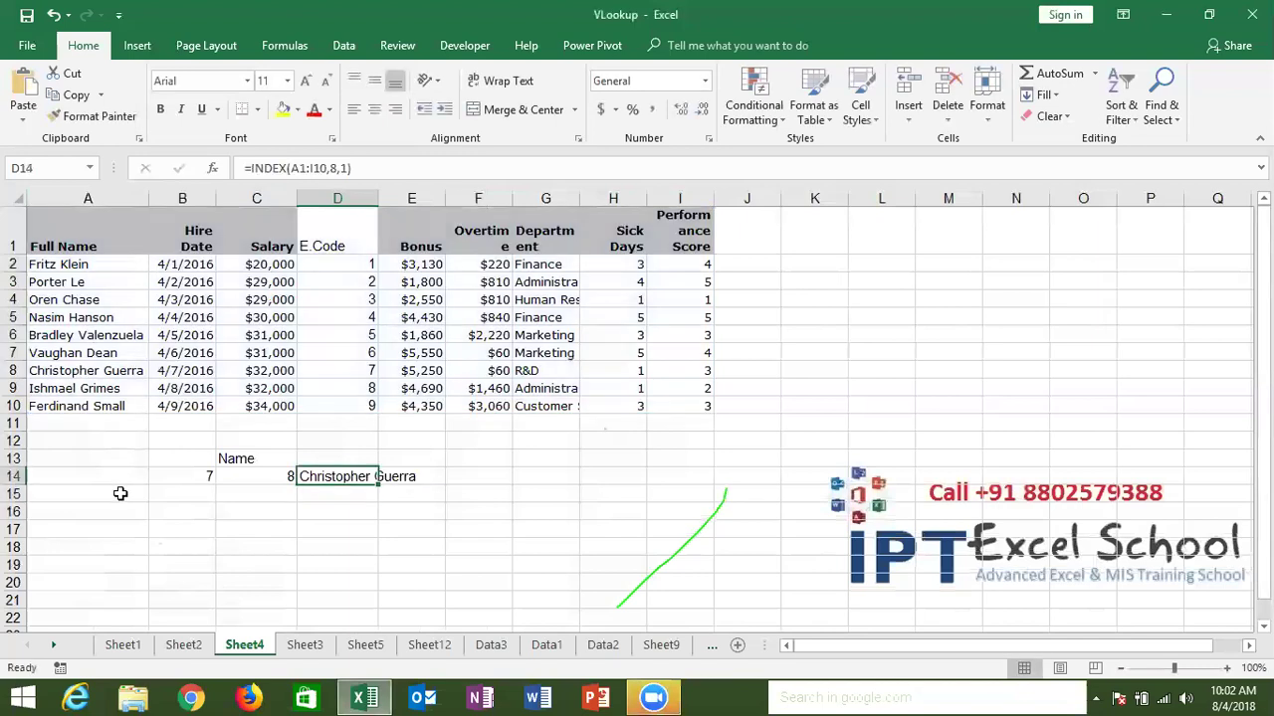
double_click(335, 476)
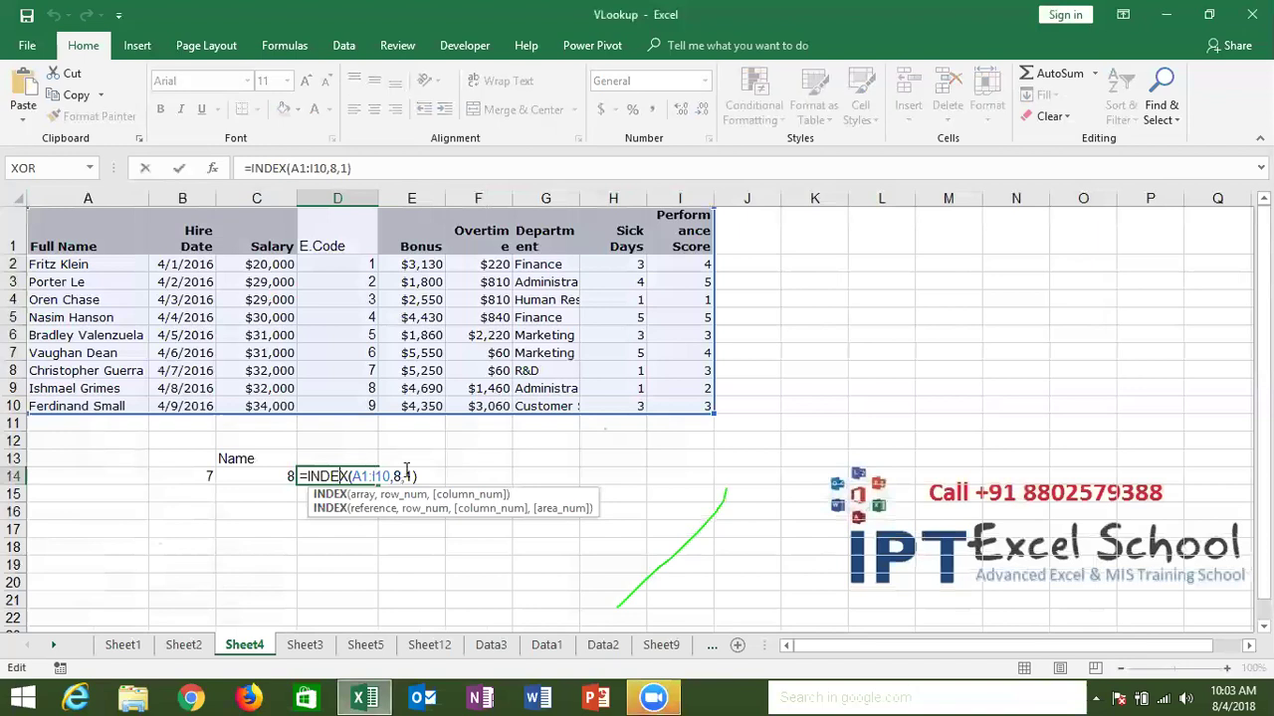
key("BackSpace")
type("6")
key("Return")
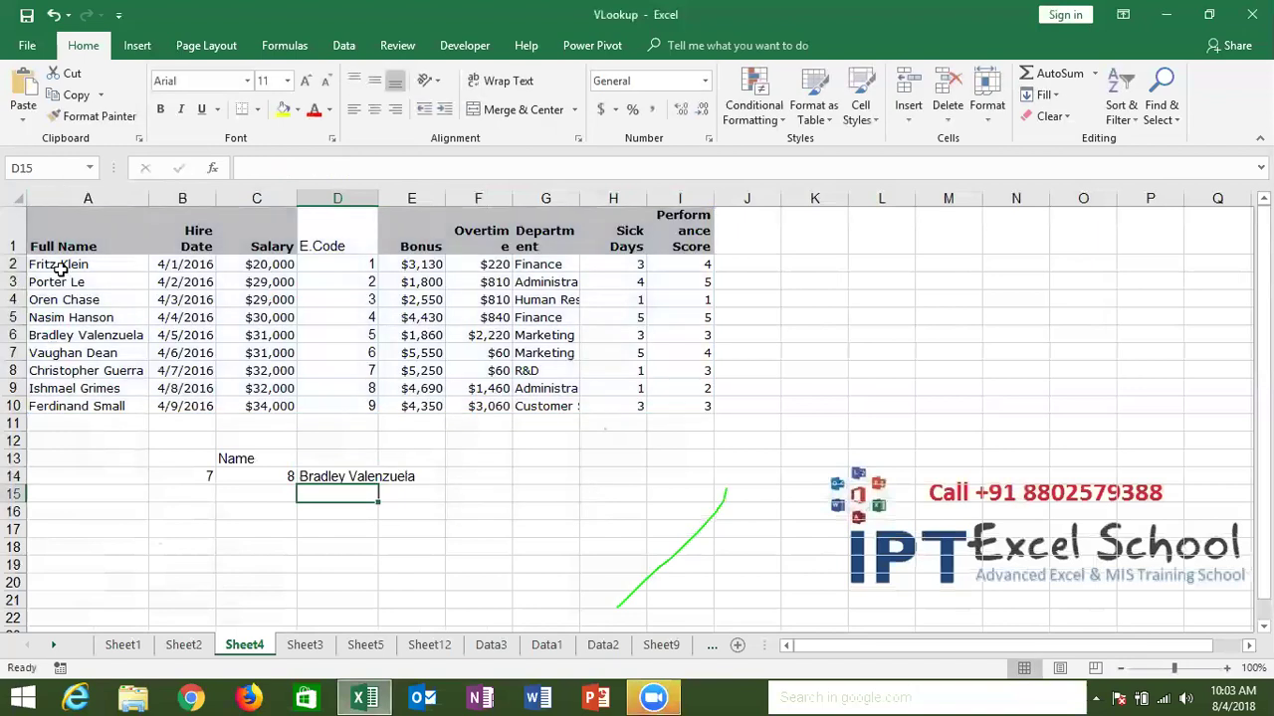
left_click(178, 476)
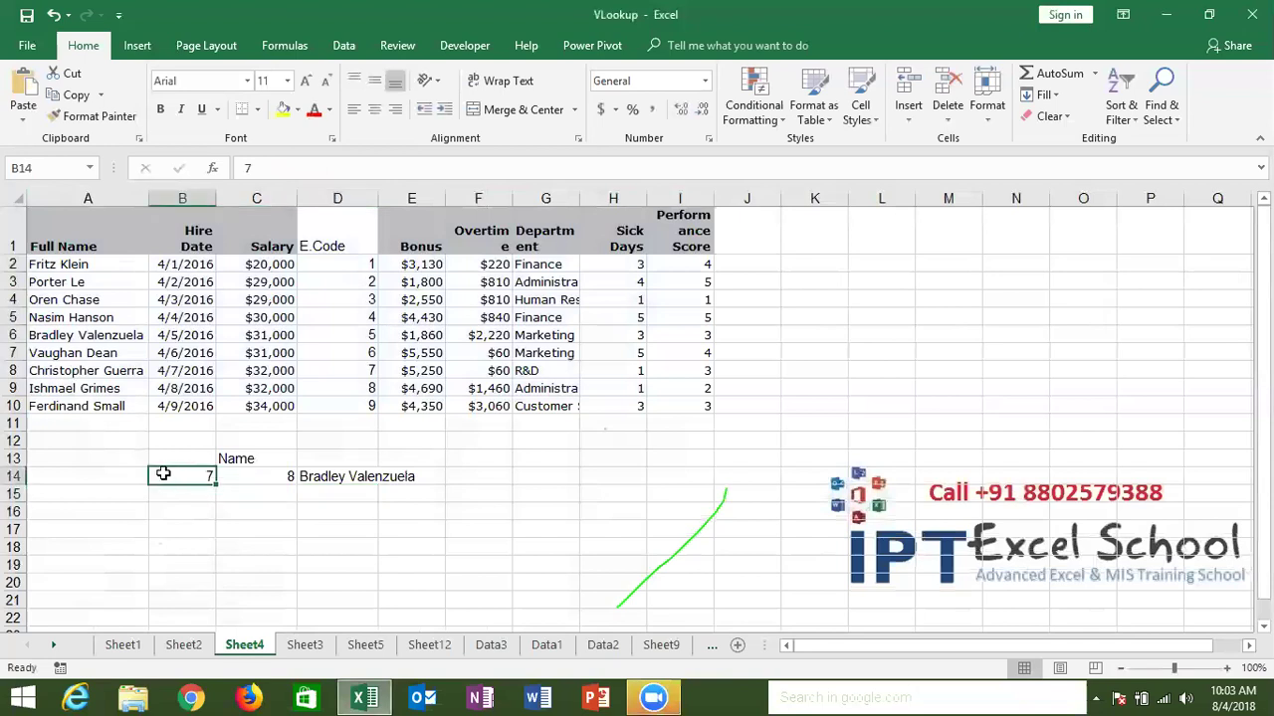
Step: Make D14 =INDEX(A1:I10,C14,1) and change B14's E.Code to 6
left_click(346, 478)
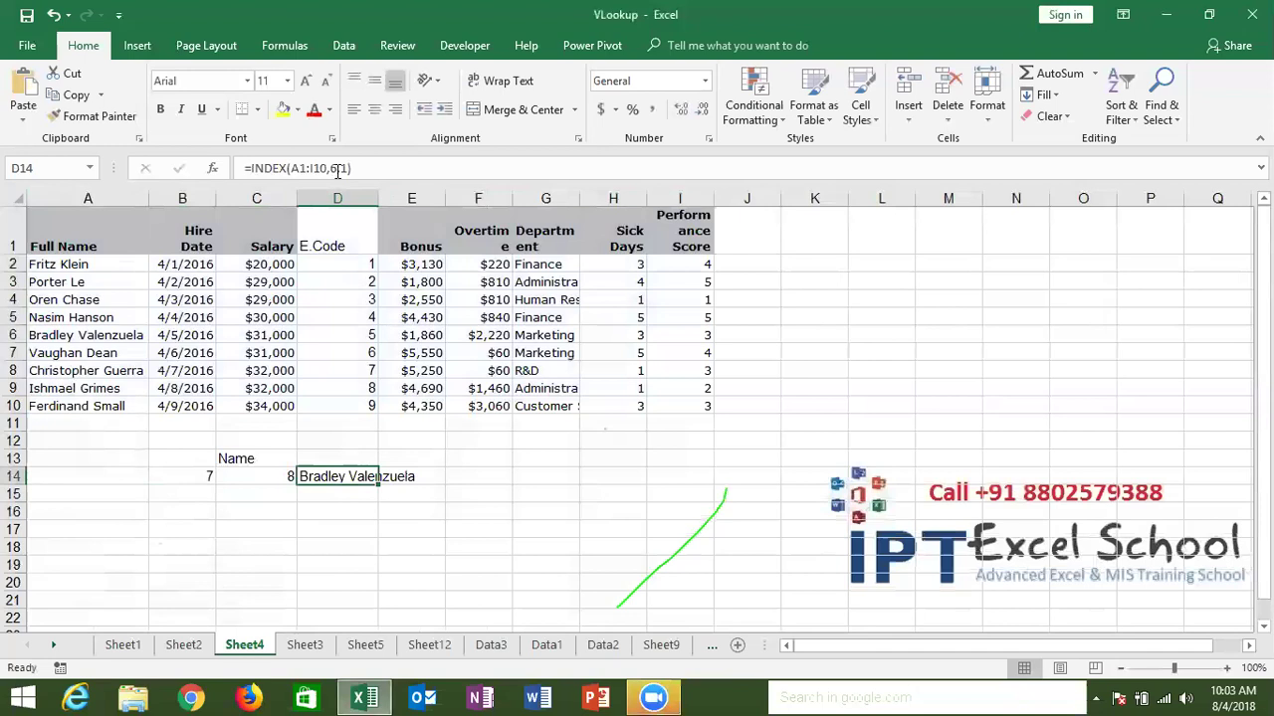
left_click(336, 169)
key("BackSpace")
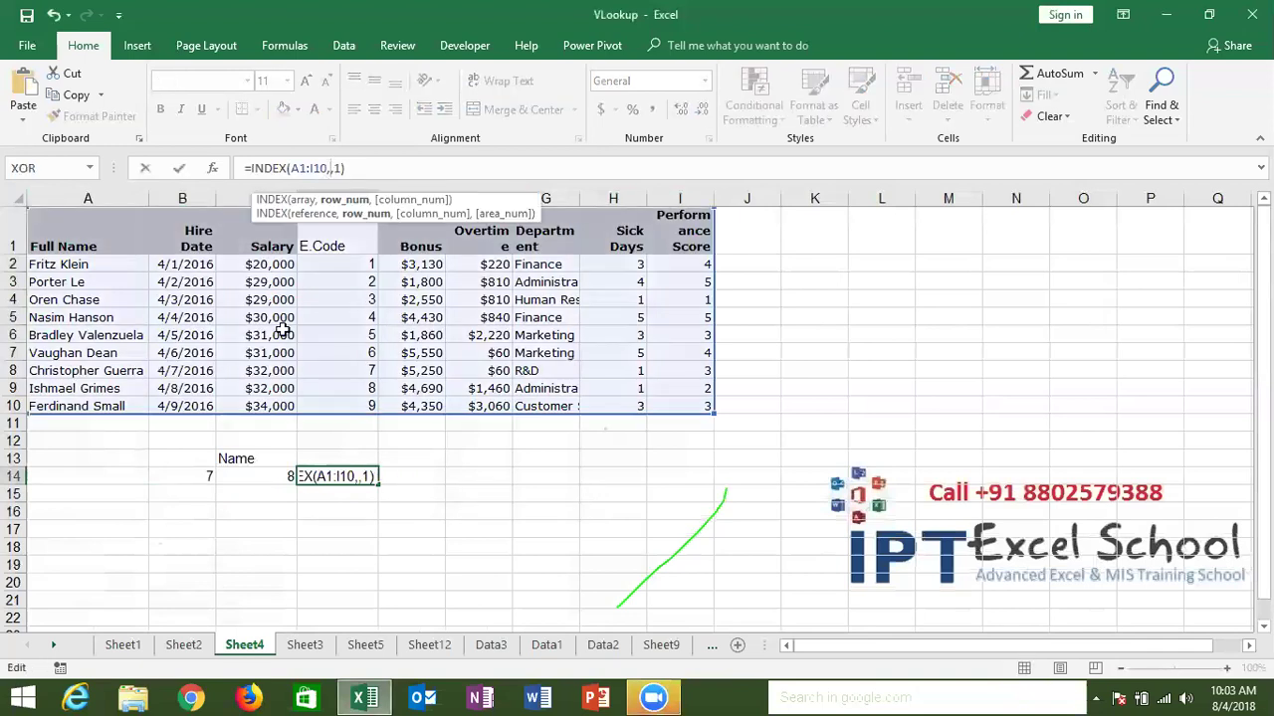
left_click(265, 476)
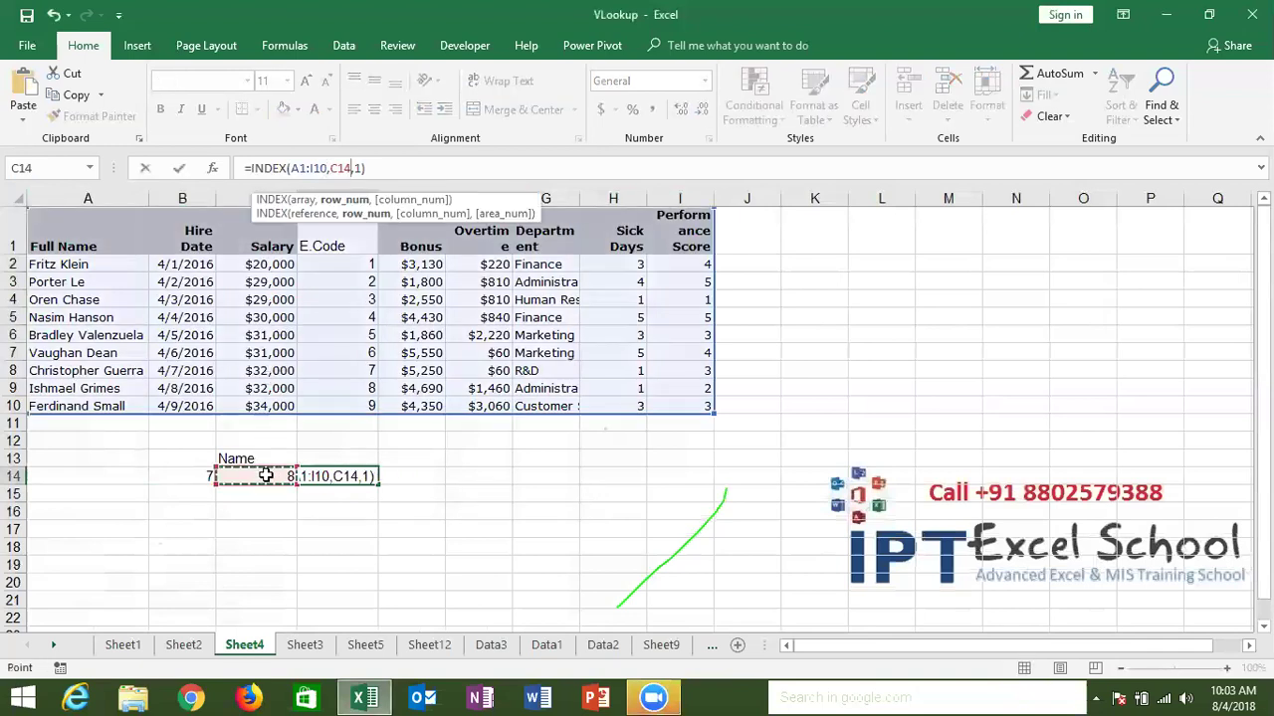
key("Return")
left_click(209, 477)
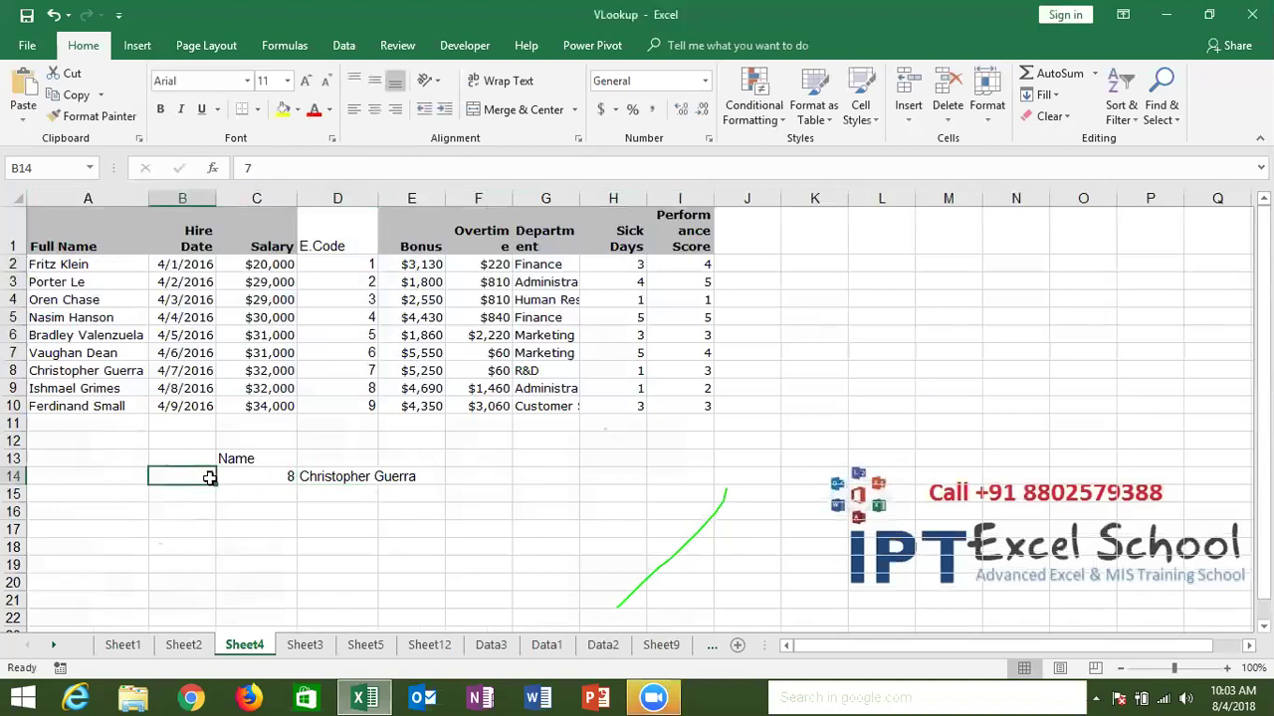
type("6")
key("Return")
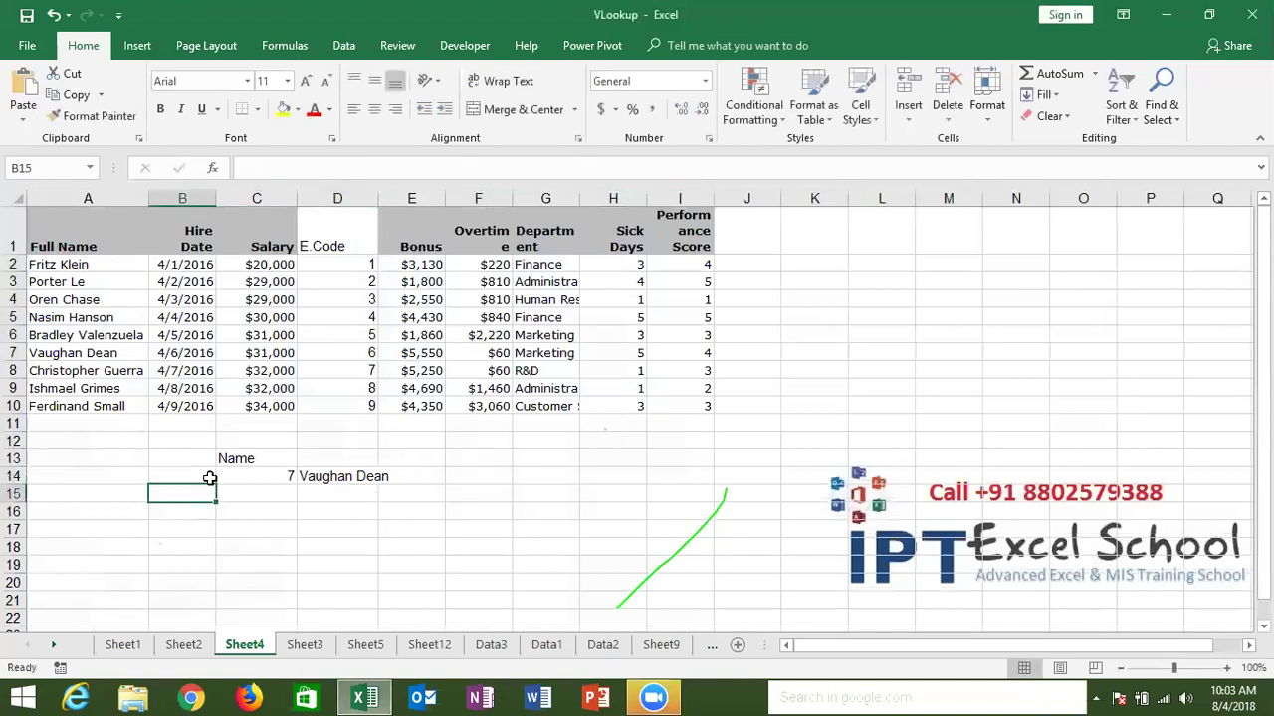
left_click(206, 475)
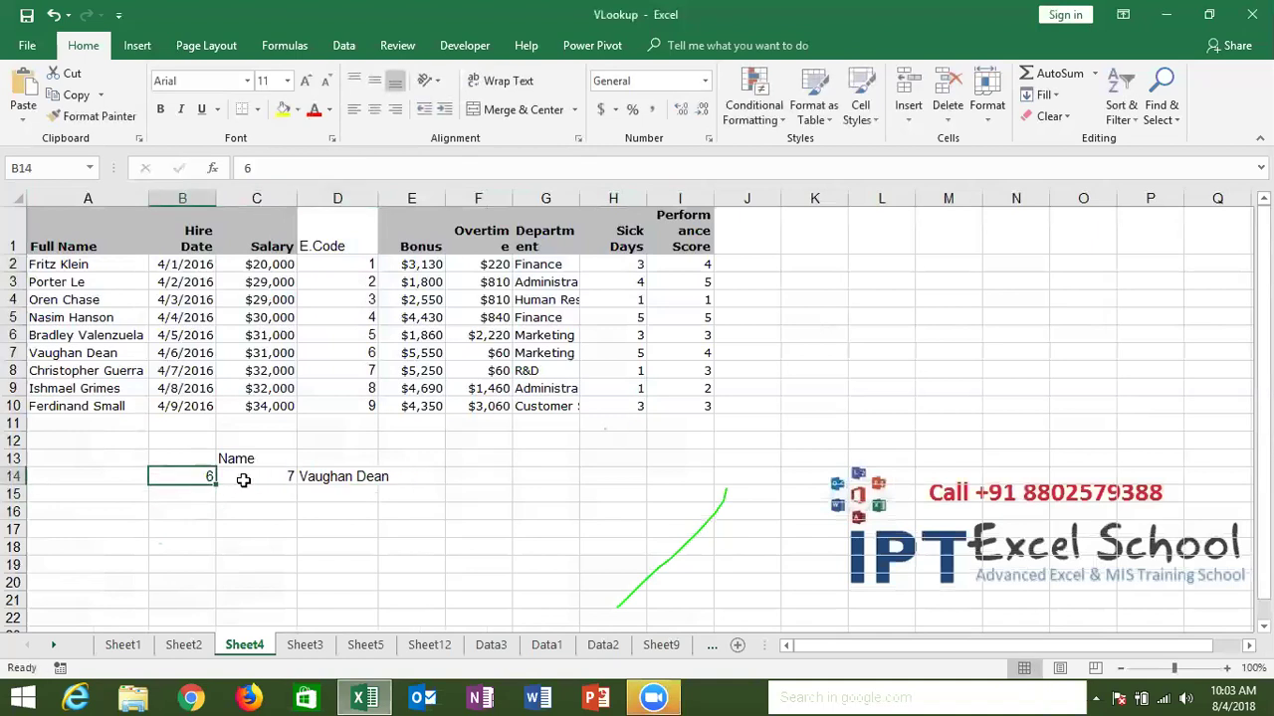
Step: Review the C14 and D14 formulas, then begin an INDEX formula in E14
left_click(243, 479)
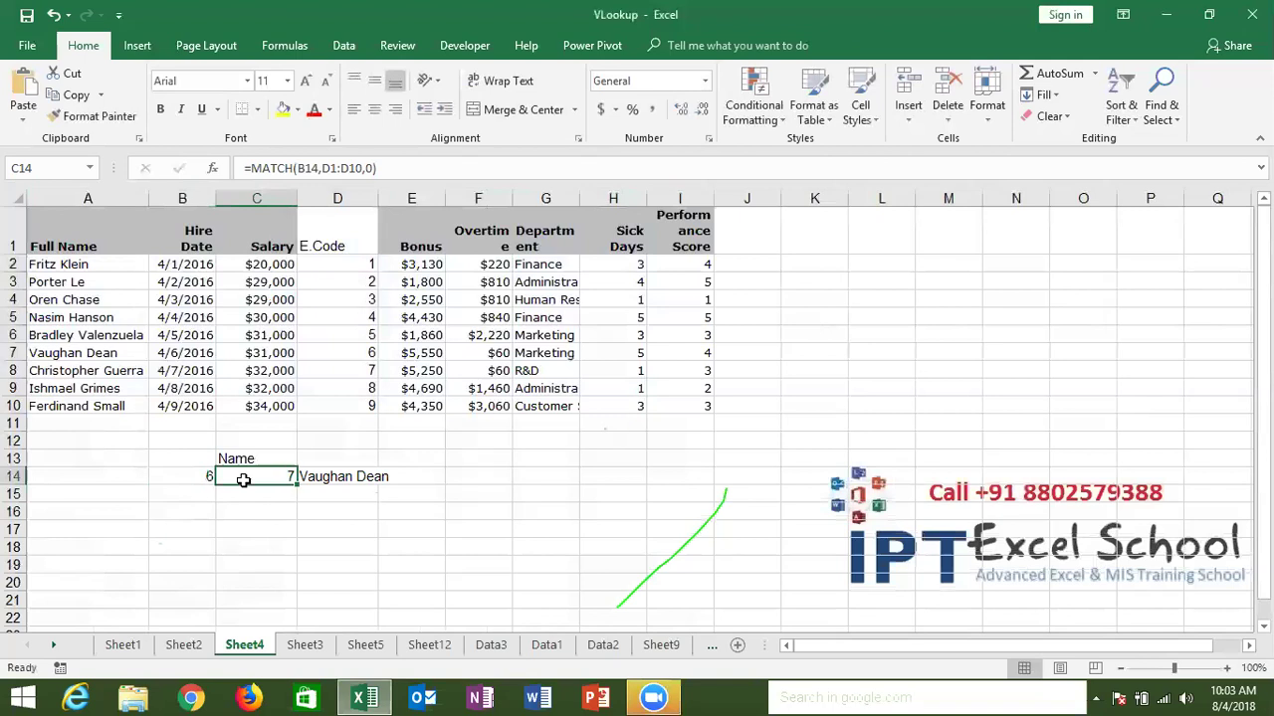
left_click(311, 477)
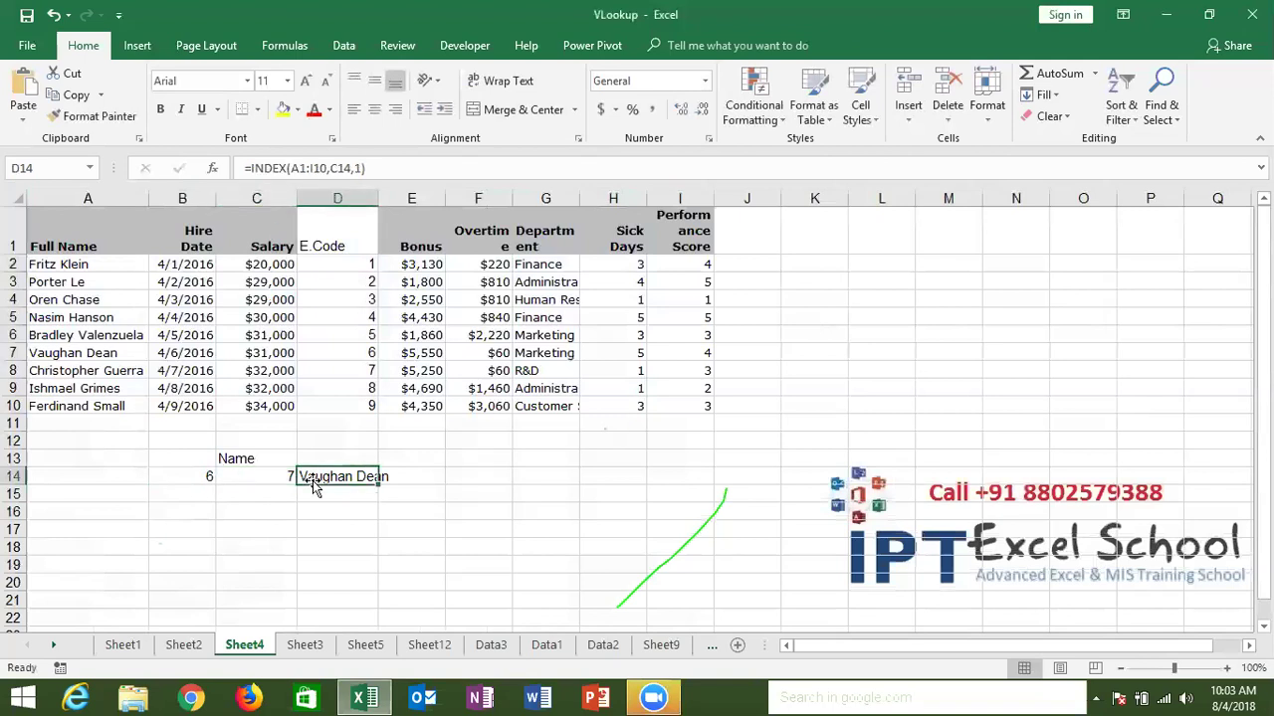
double_click(319, 478)
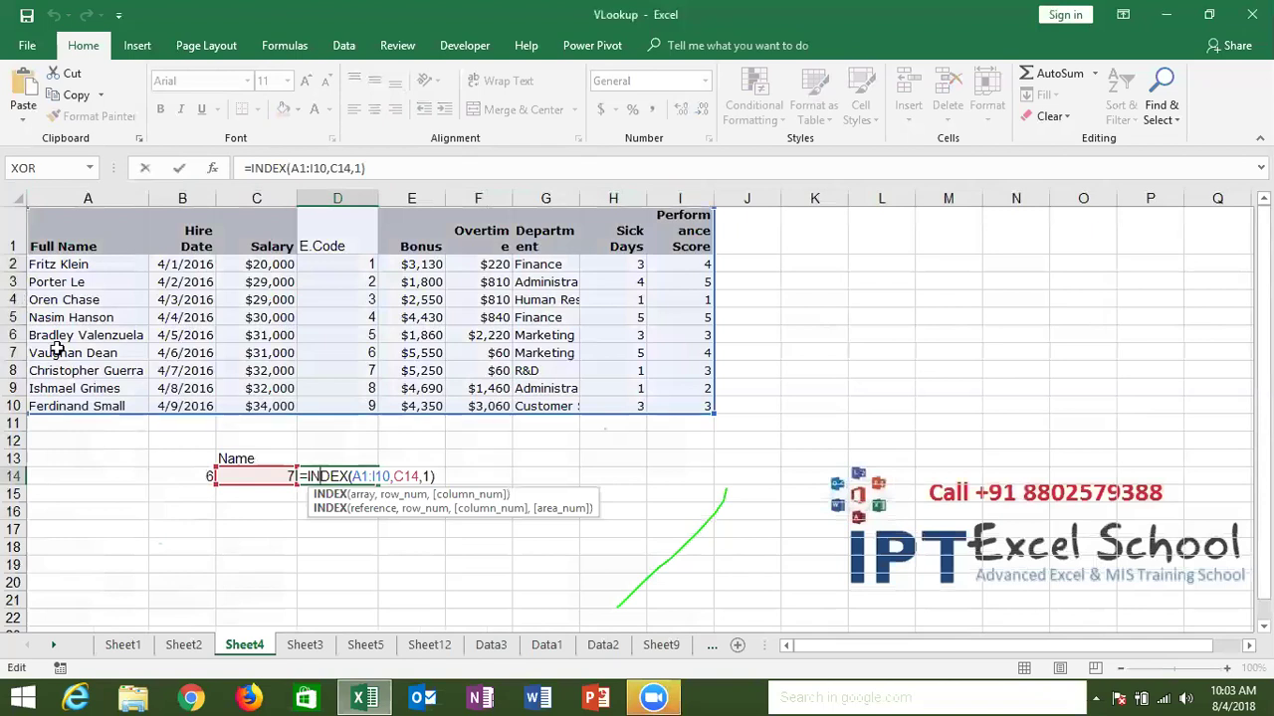
key("Tab")
type("=")
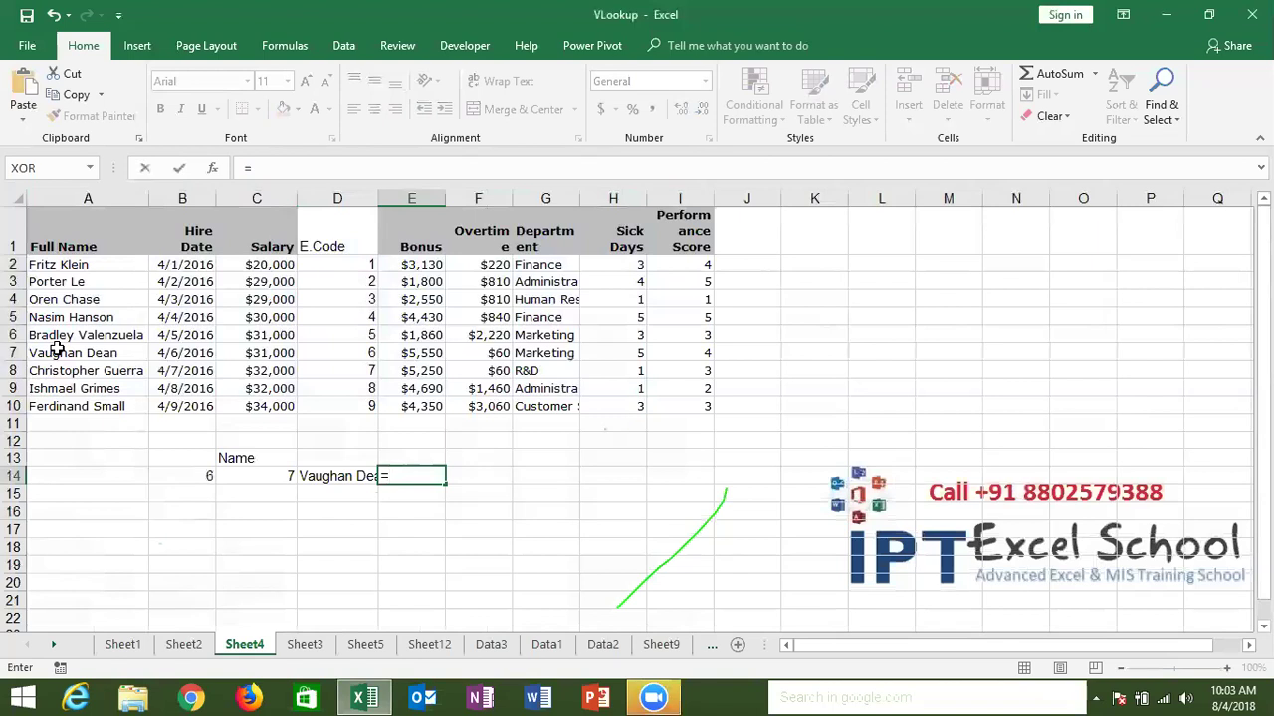
type("ind")
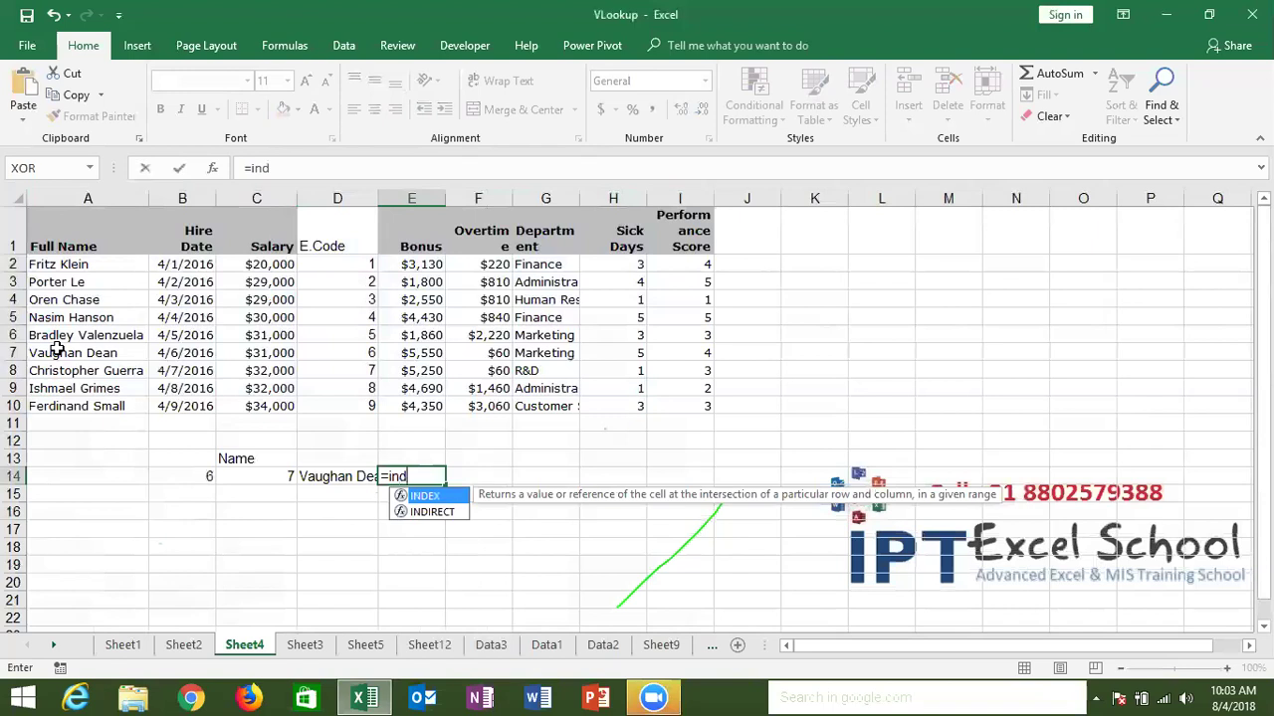
Step: Enter =INDEX(A1:I10,C14,2) in E14 and format it as a date showing 6-Apr-16
key("Down")
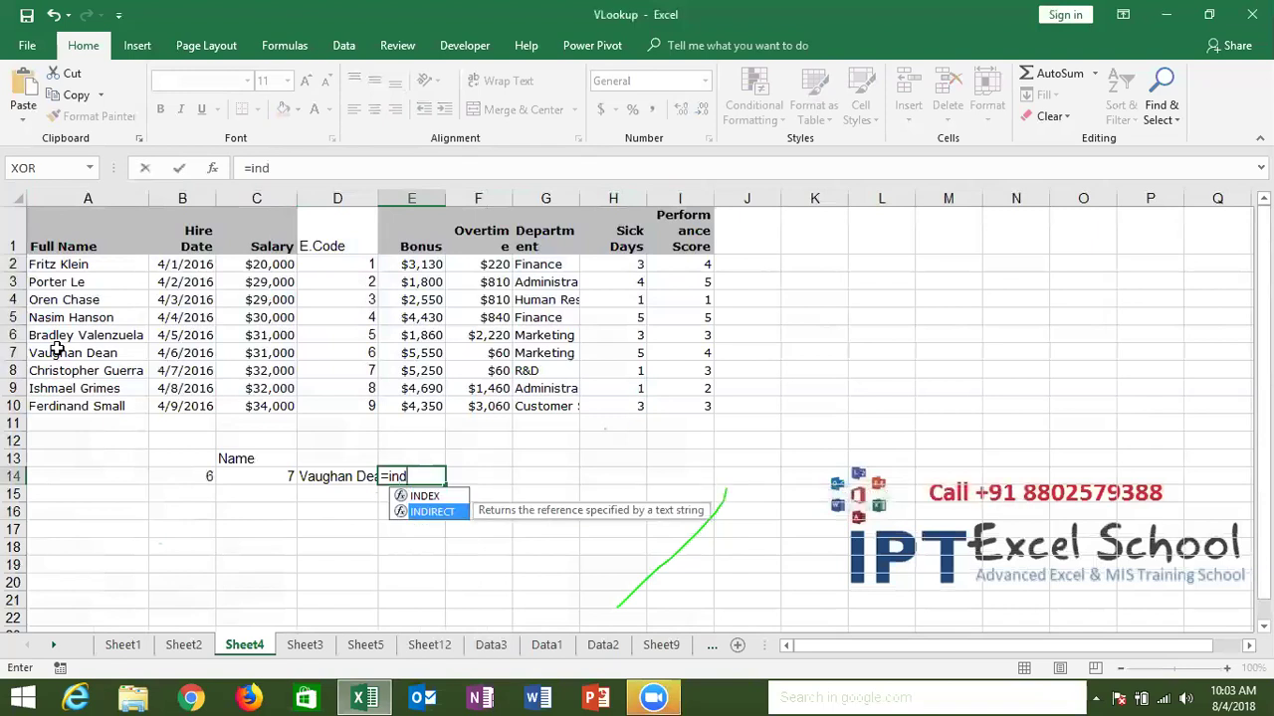
key("Up")
key("Tab")
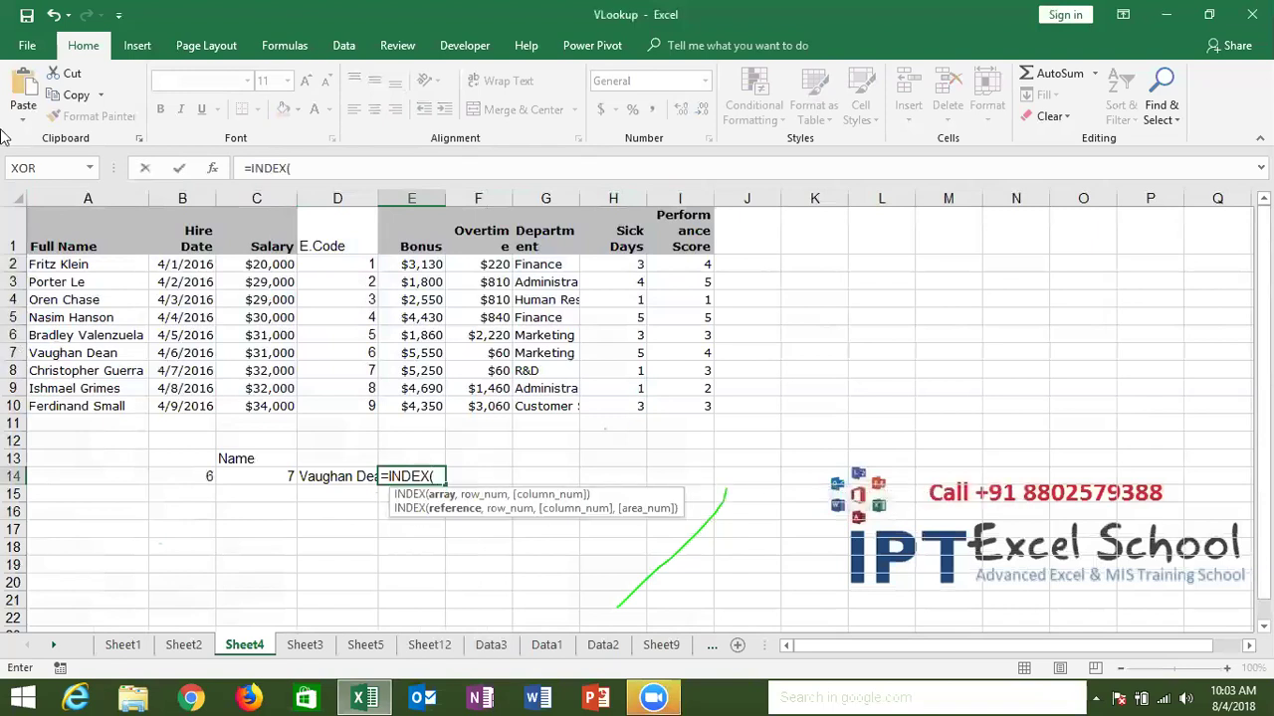
left_click(60, 224)
left_click_drag(197, 225, 689, 413)
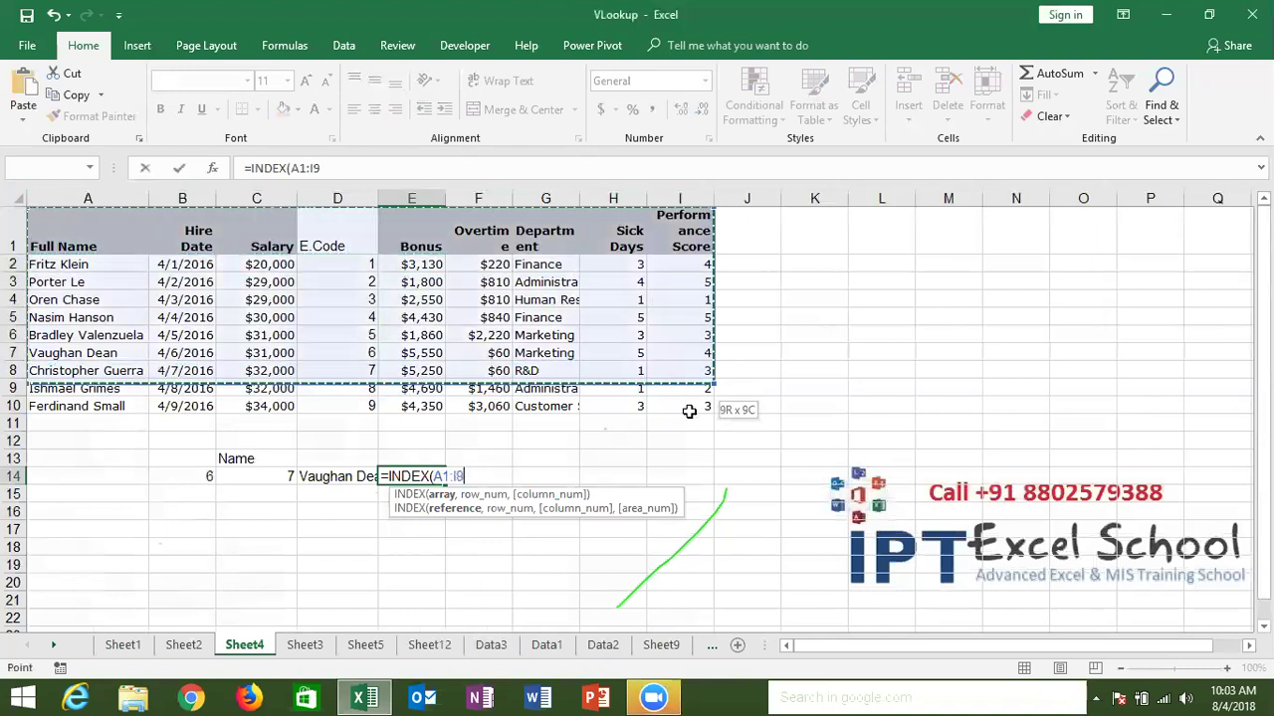
type(",")
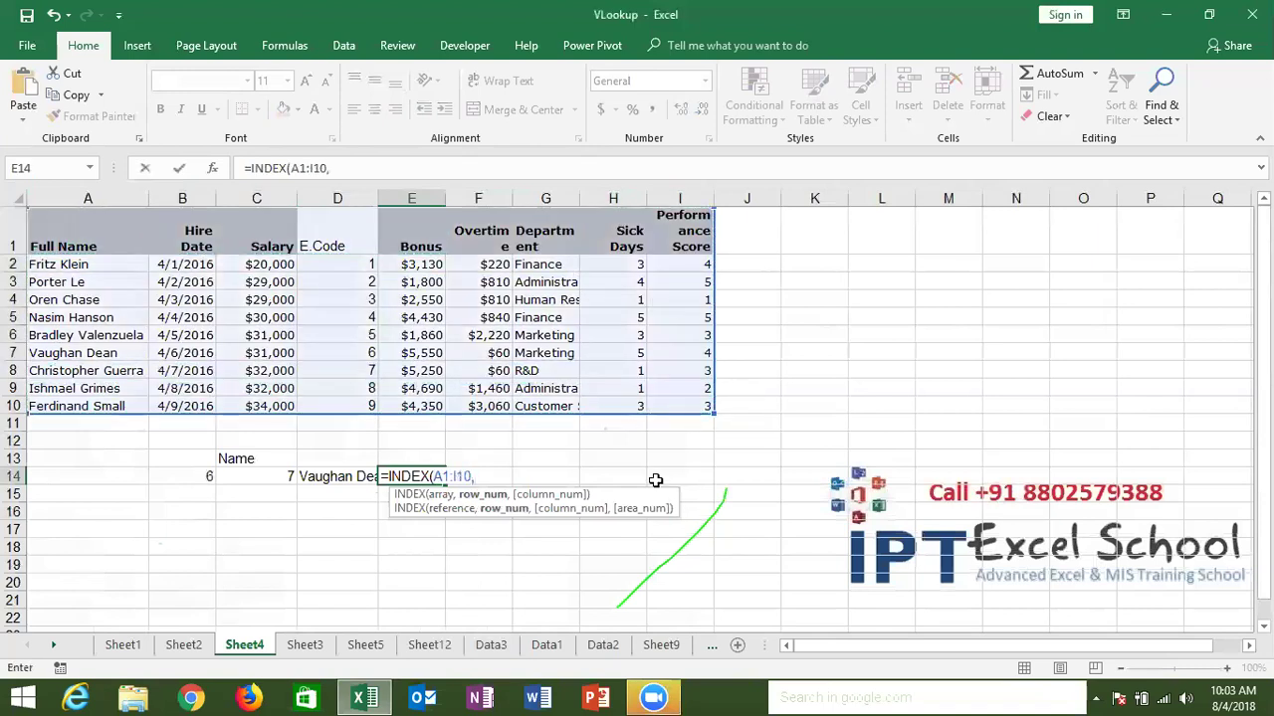
left_click(262, 475)
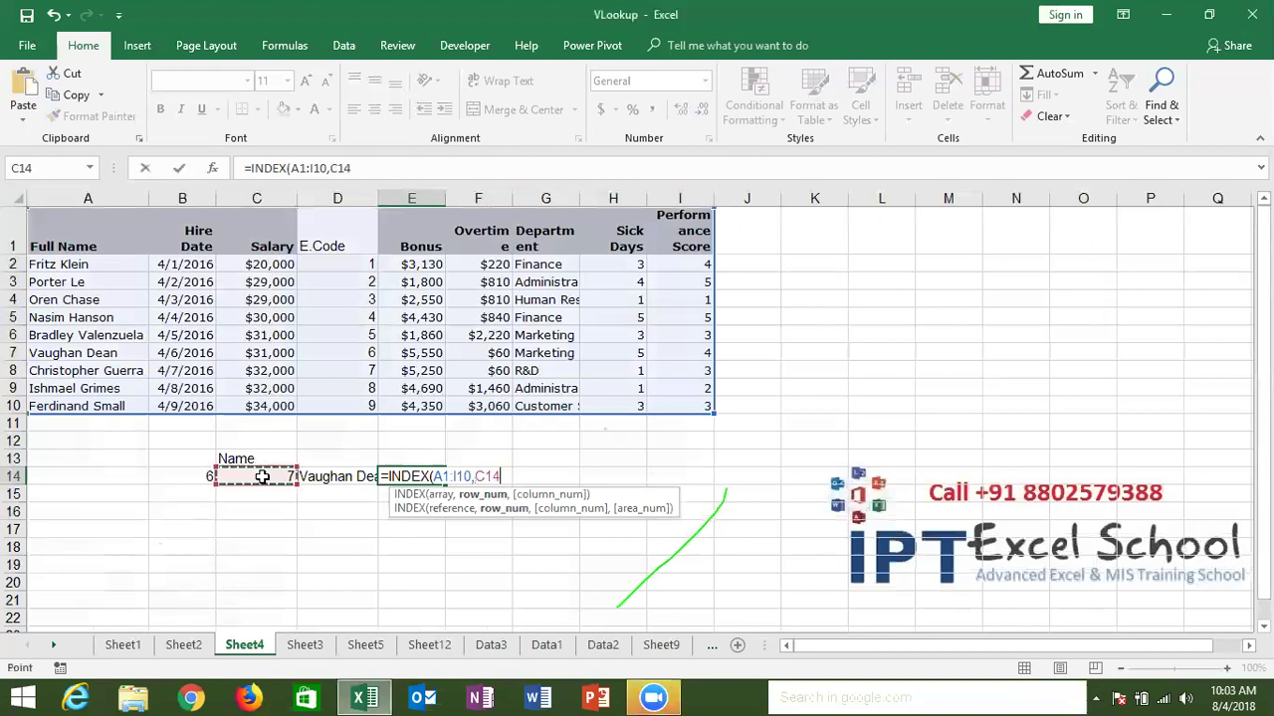
type(",2")
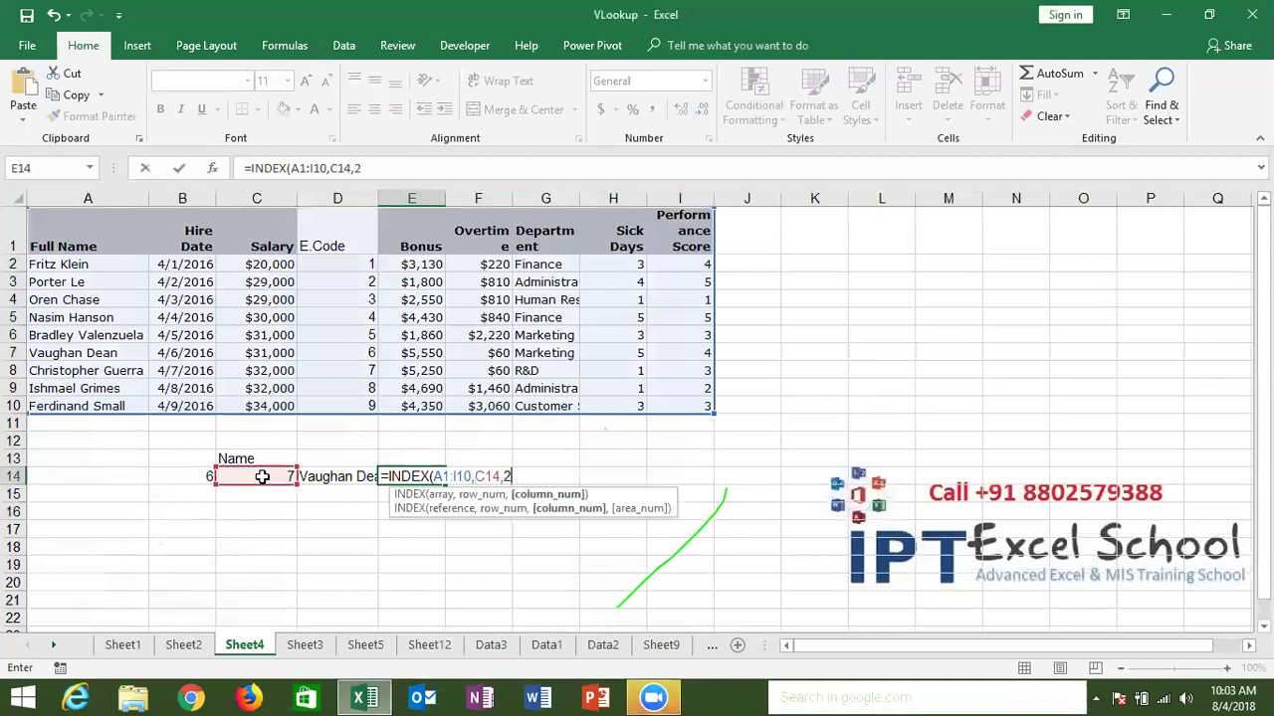
key("ctrl+Return")
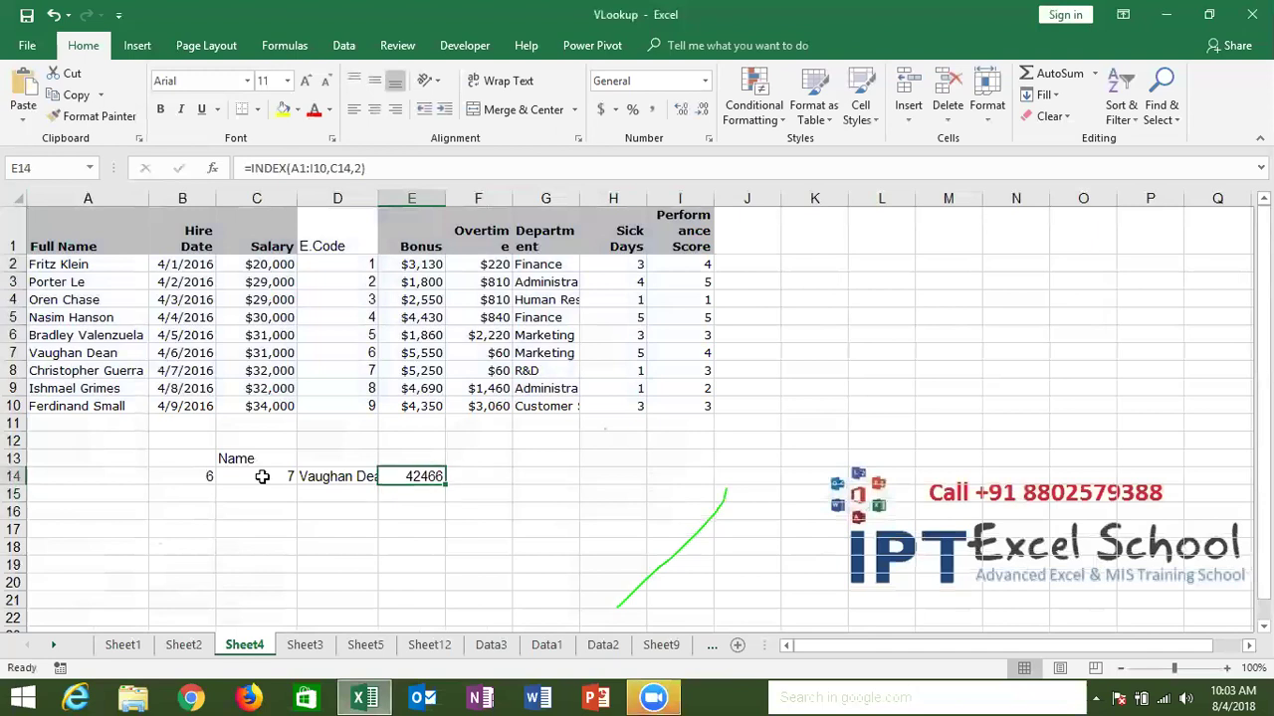
key("ctrl+shift+numbersign")
Step: Replace E14's column number 2 with MATCH(C13,A1:I1,0)
double_click(421, 478)
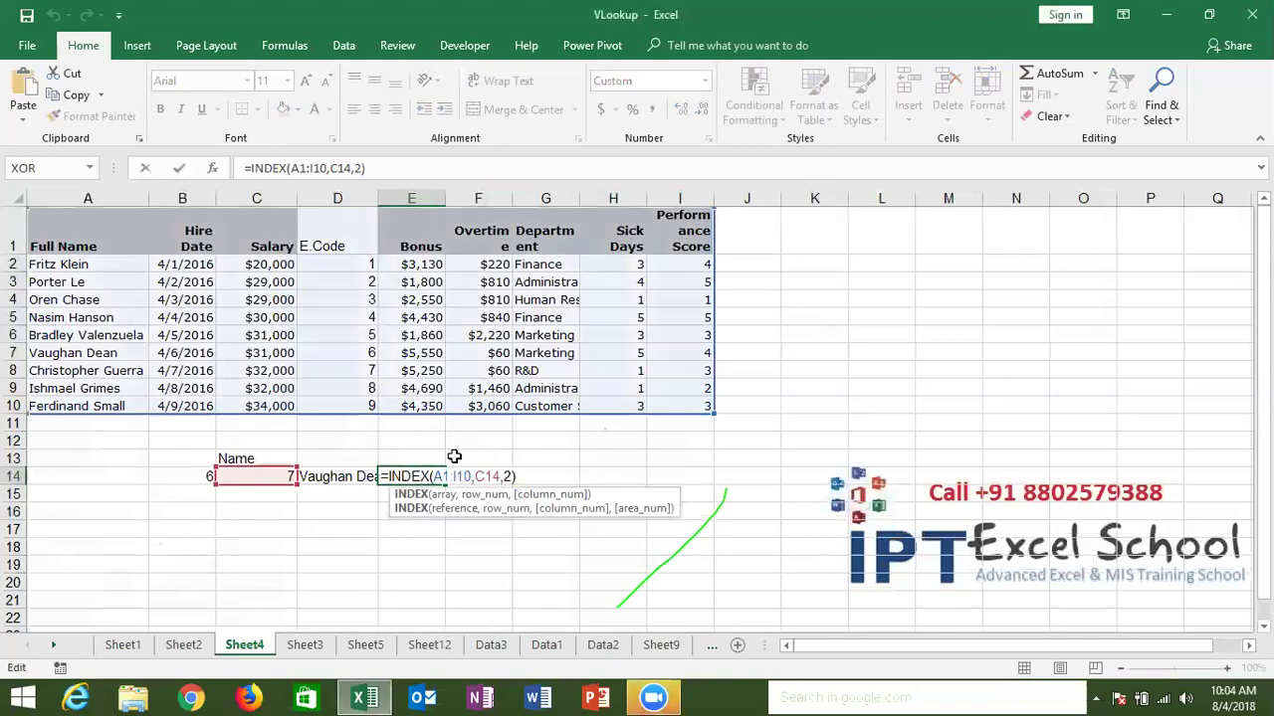
left_click(507, 476)
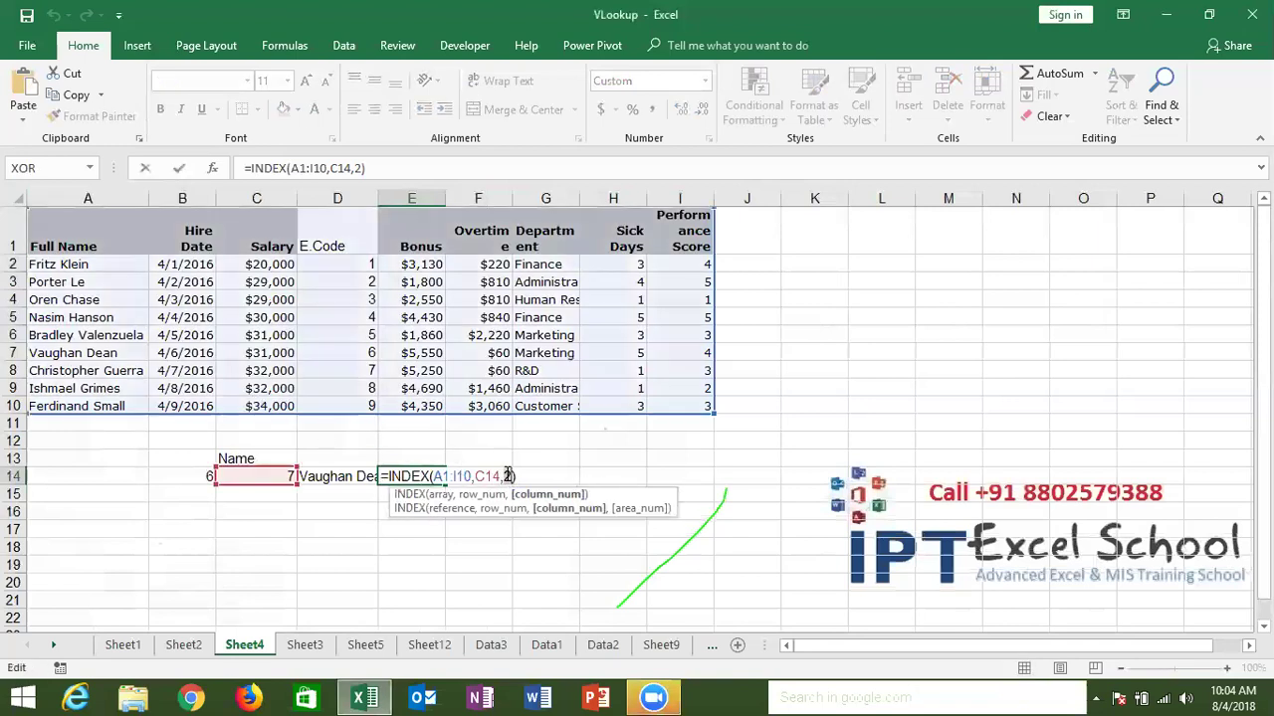
key("BackSpace")
type("MAT")
key("Tab")
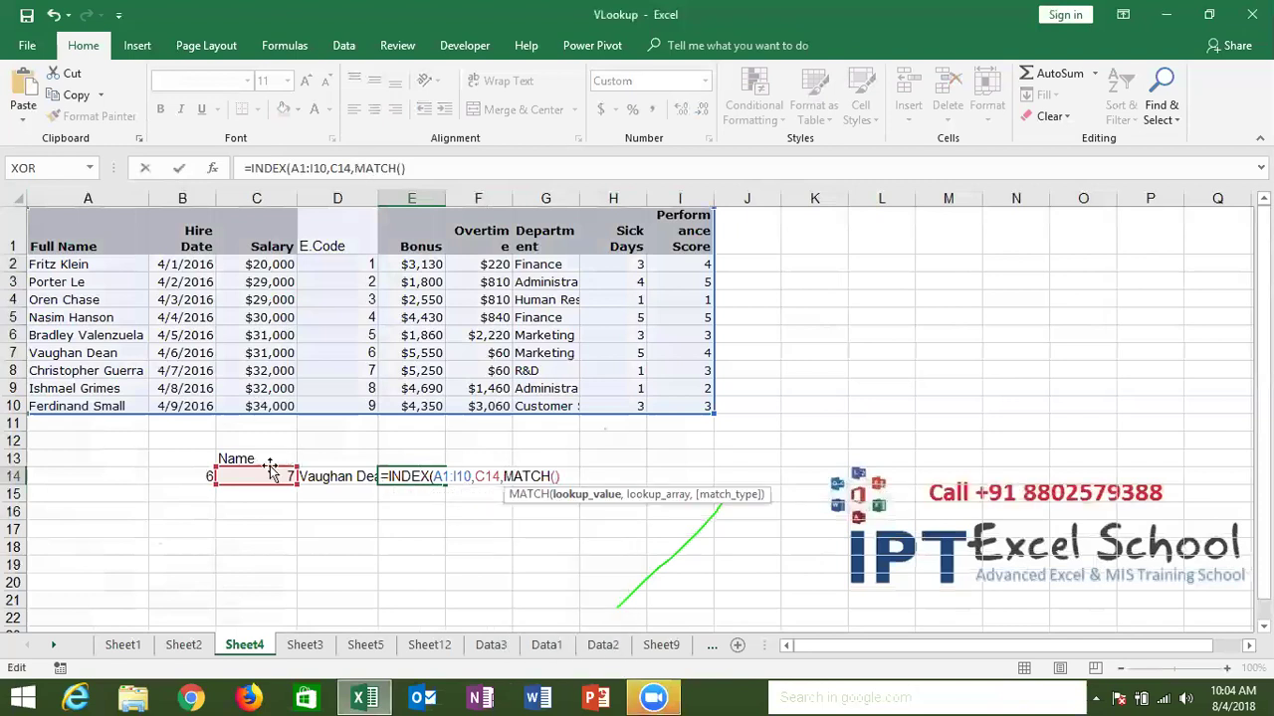
left_click(247, 455)
type(",")
left_click_drag(88, 227, 660, 218)
type(",")
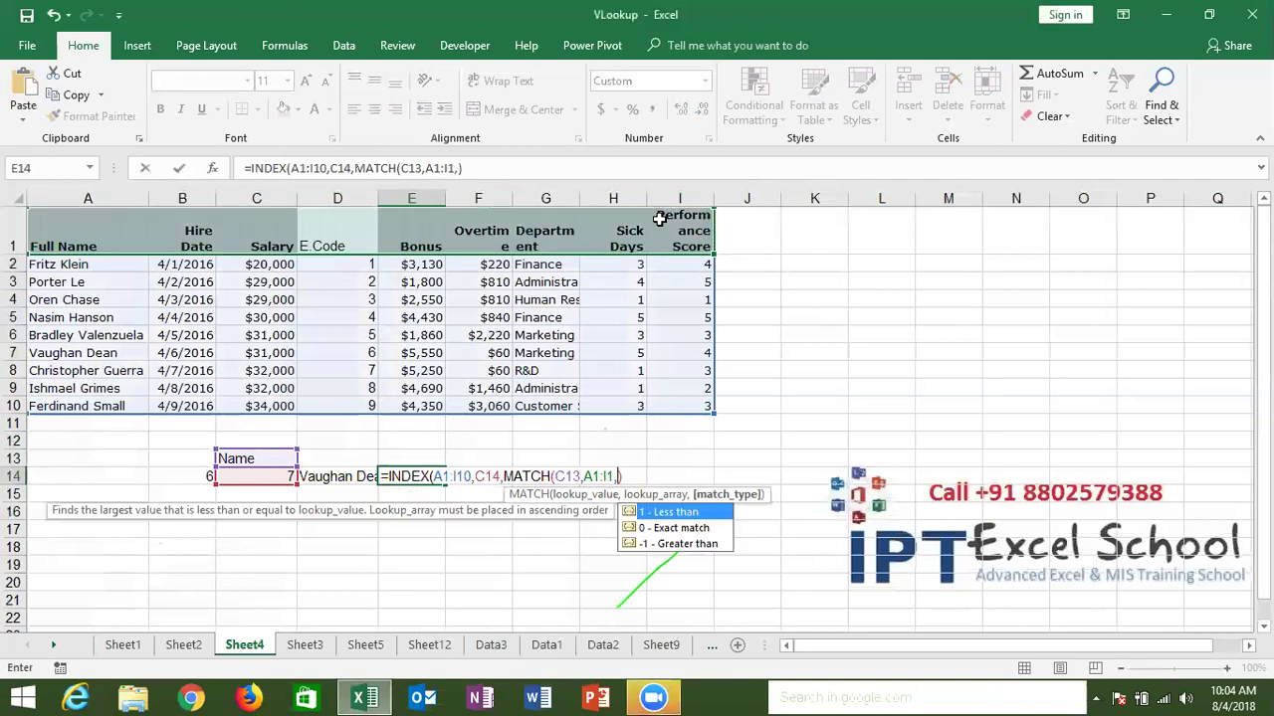
type("0)")
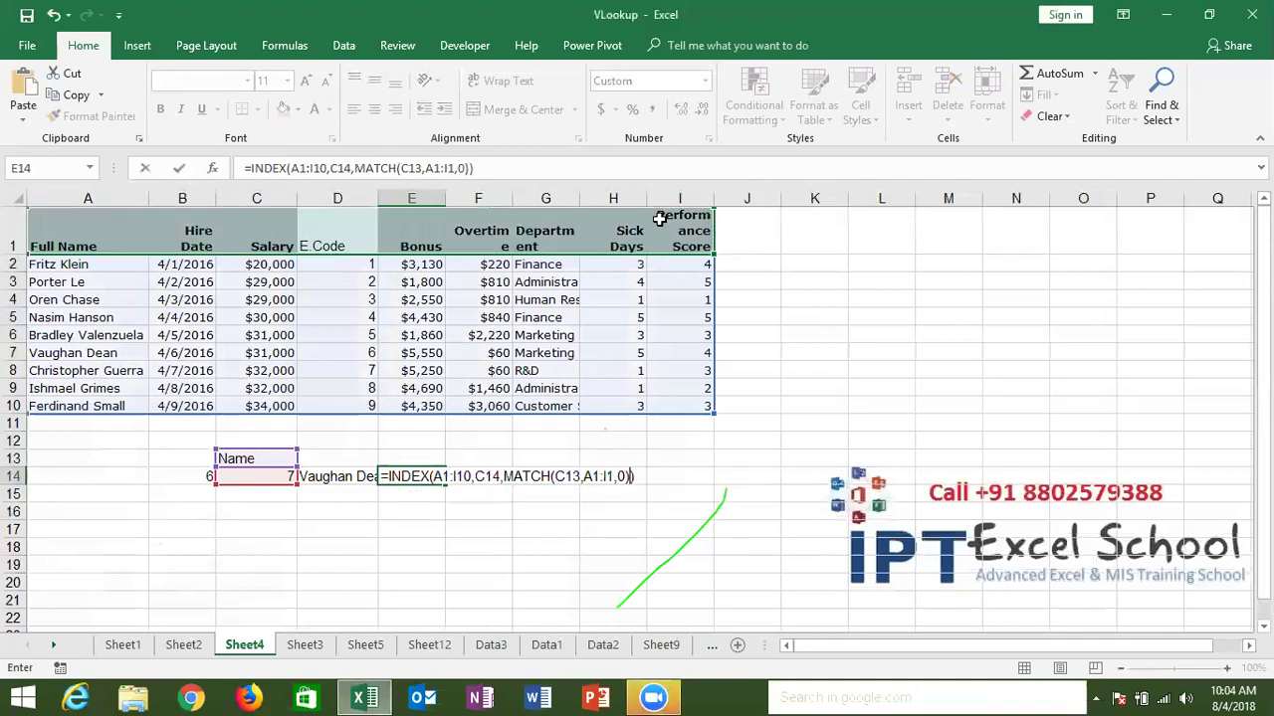
key("Return")
Step: Inspect E14's formula returning #N/A, leaving it unchanged
key("Up")
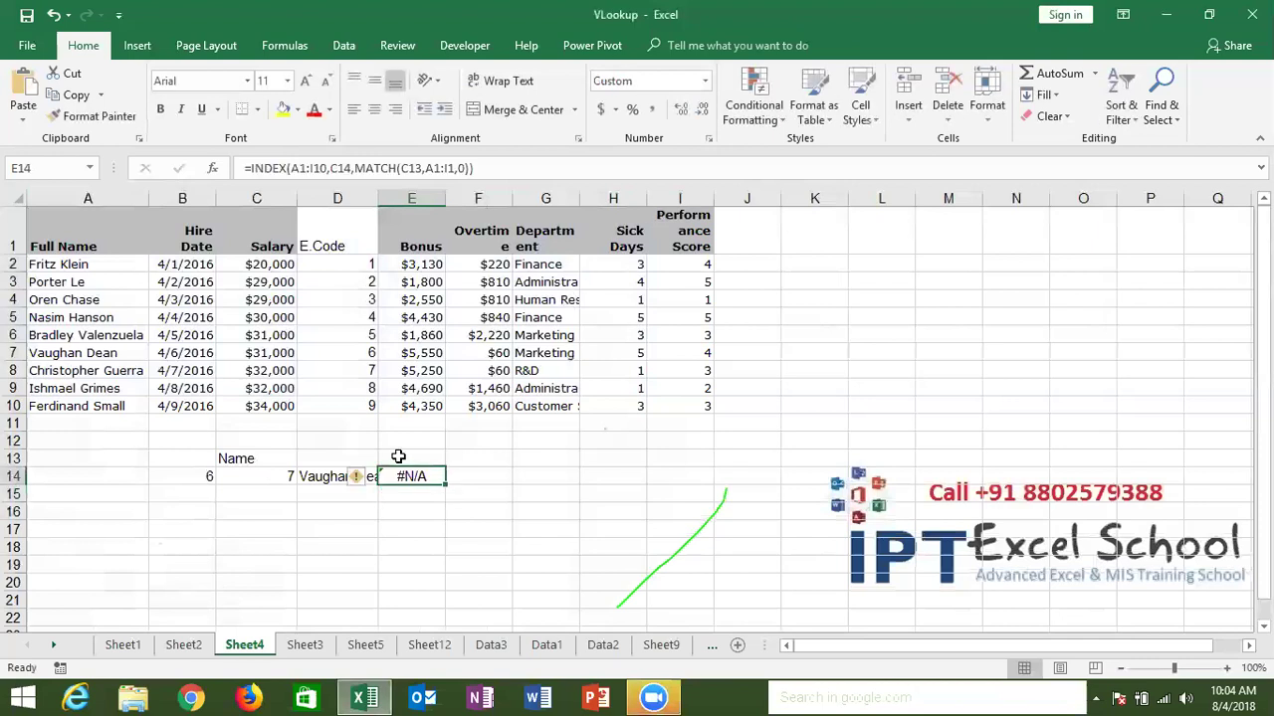
double_click(408, 477)
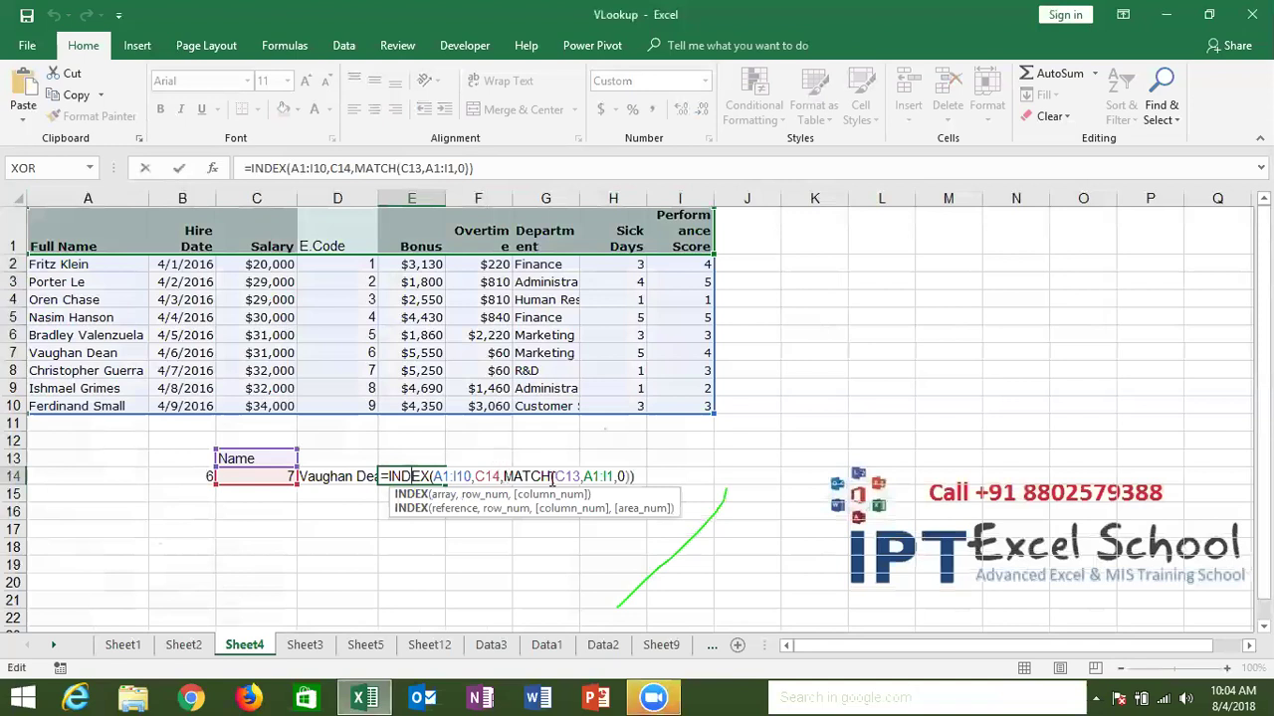
key("Escape")
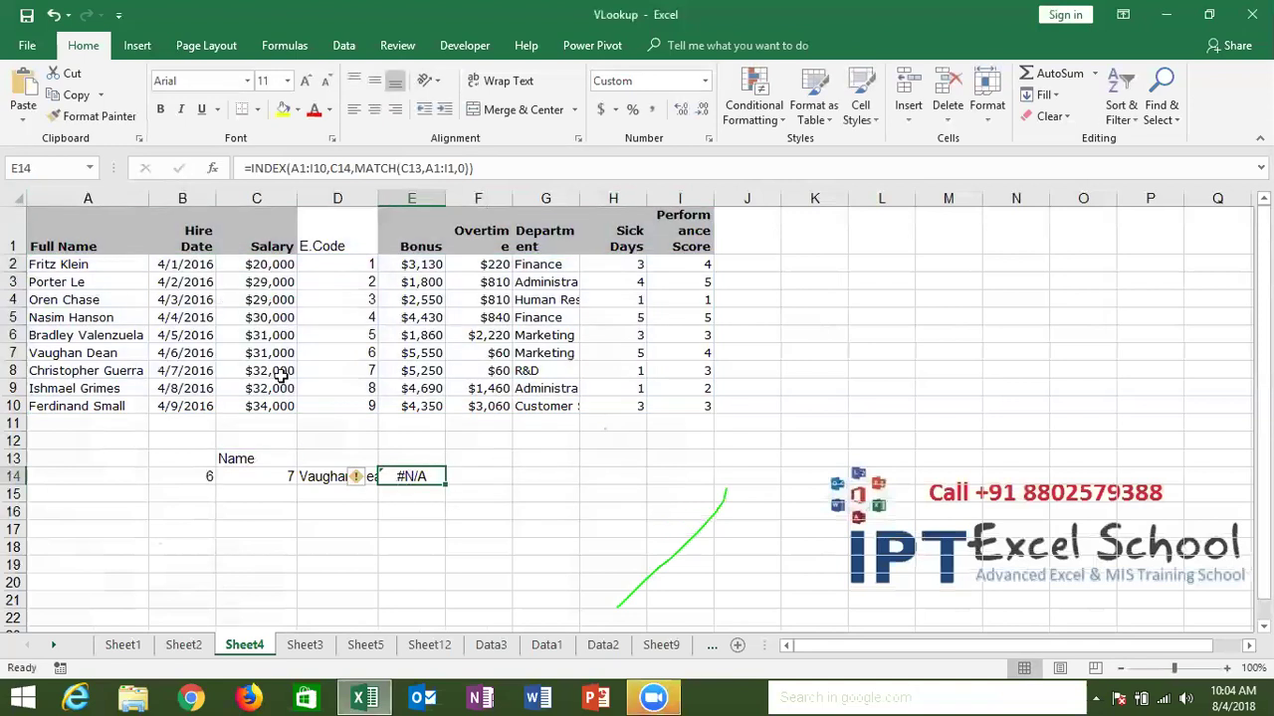
Step: Change the C13 header to Salary and give E14 General format, showing 31000
left_click(247, 455)
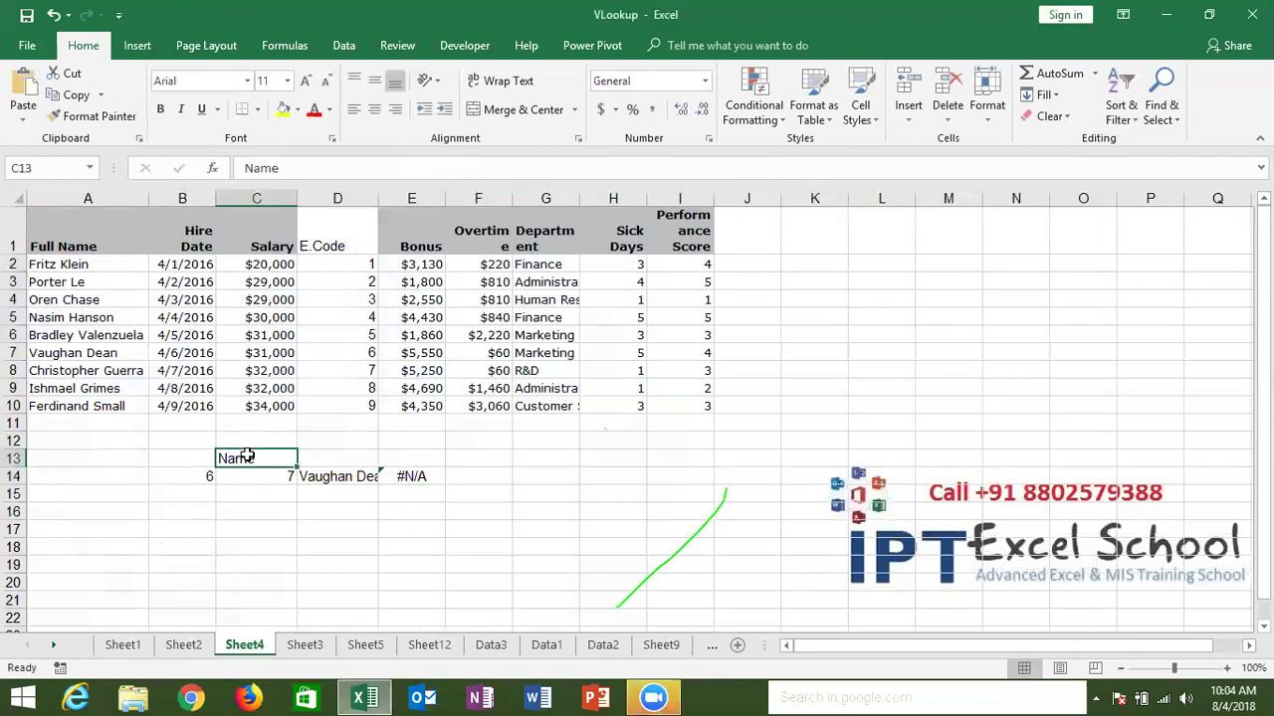
type("Salary")
key("Return")
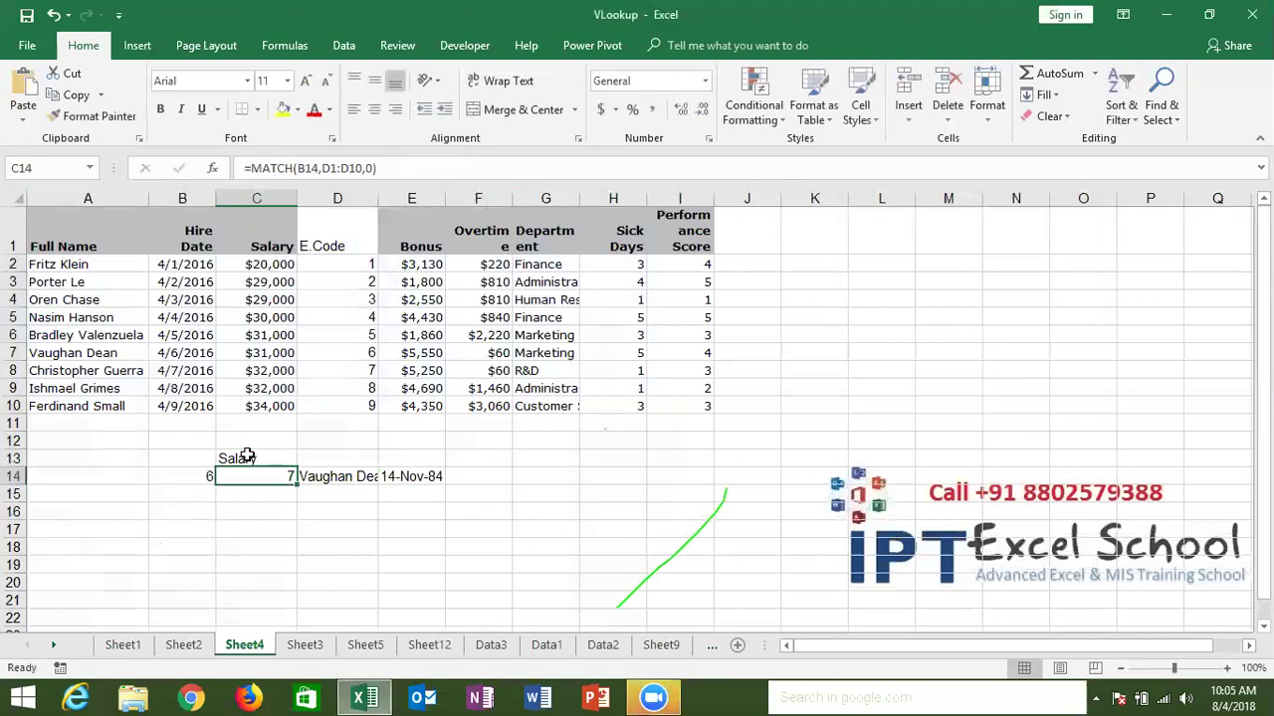
left_click(431, 477)
key("ctrl+shift+asciitilde")
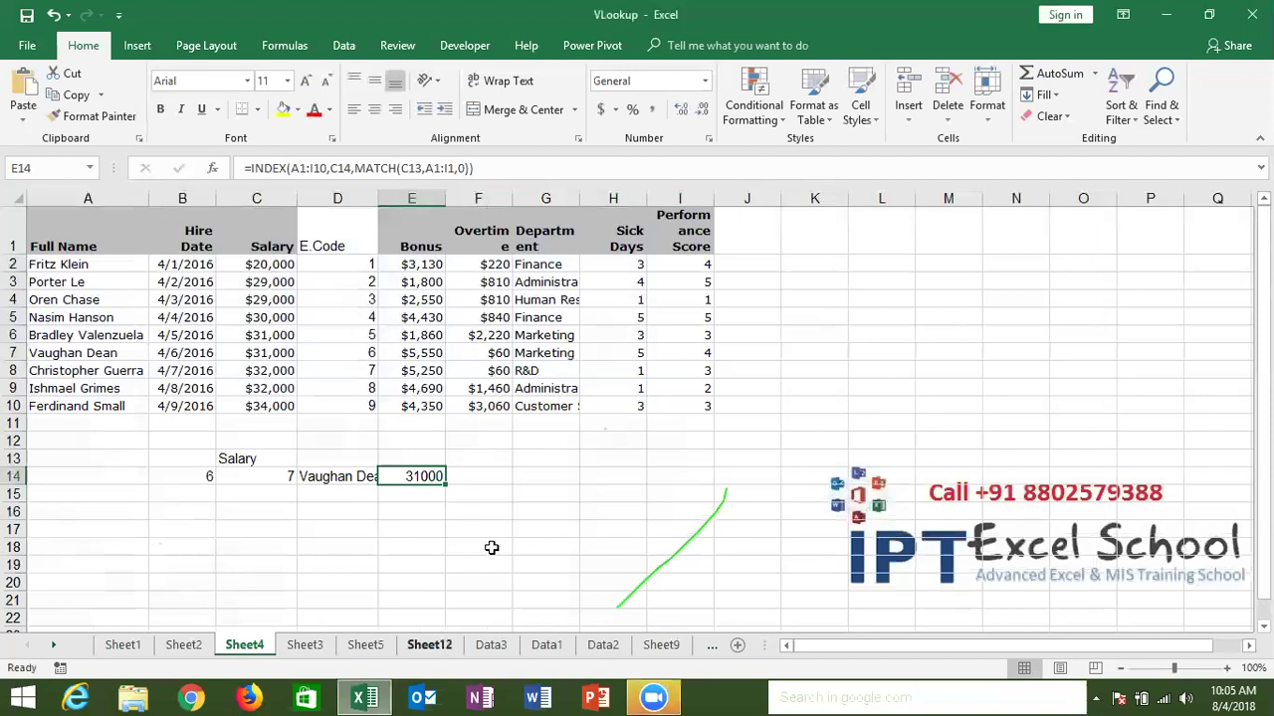
left_click(489, 476)
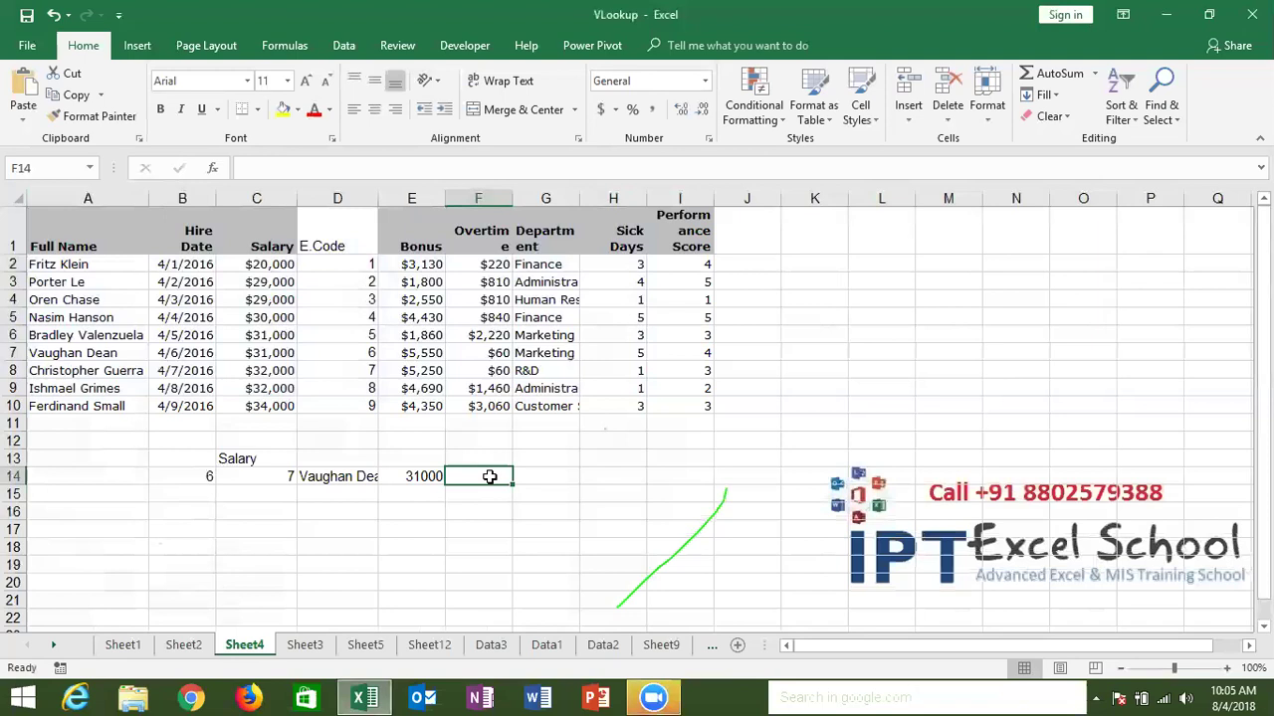
Step: Discard a stray ~ entry in F14 and reopen E14's INDEX/MATCH formula for editing
key("BackSpace")
type("~")
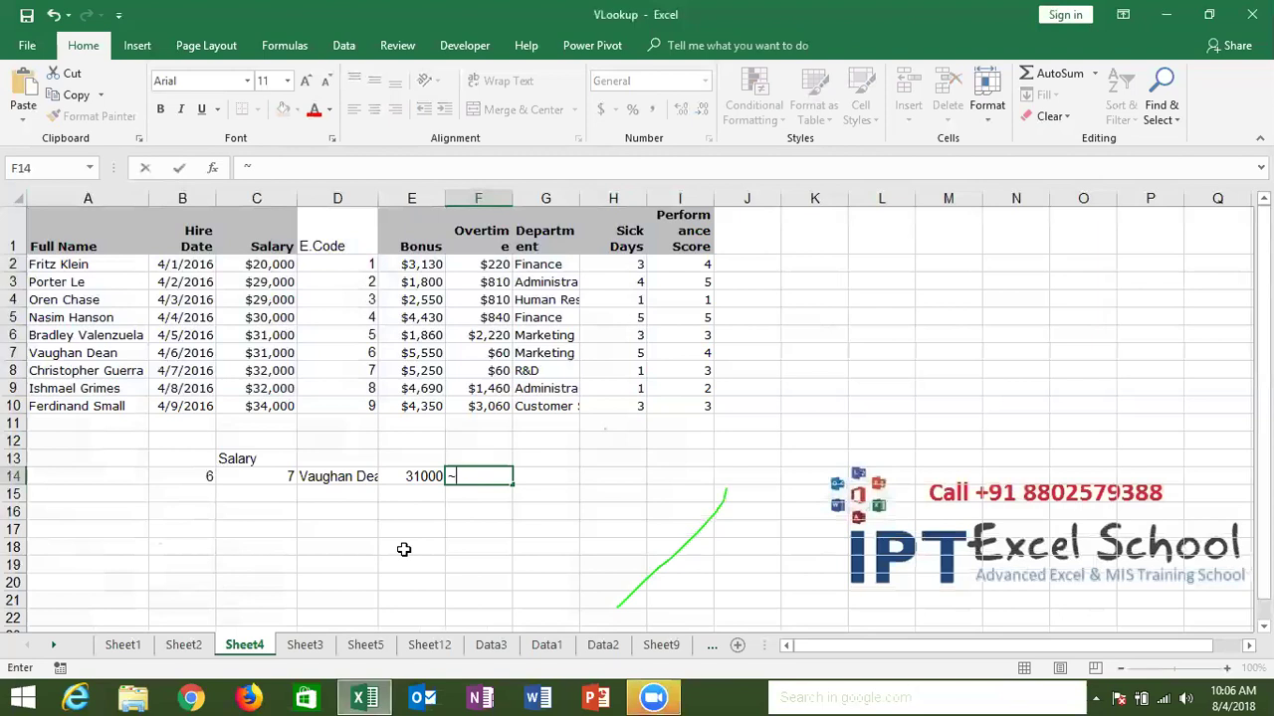
key("Escape")
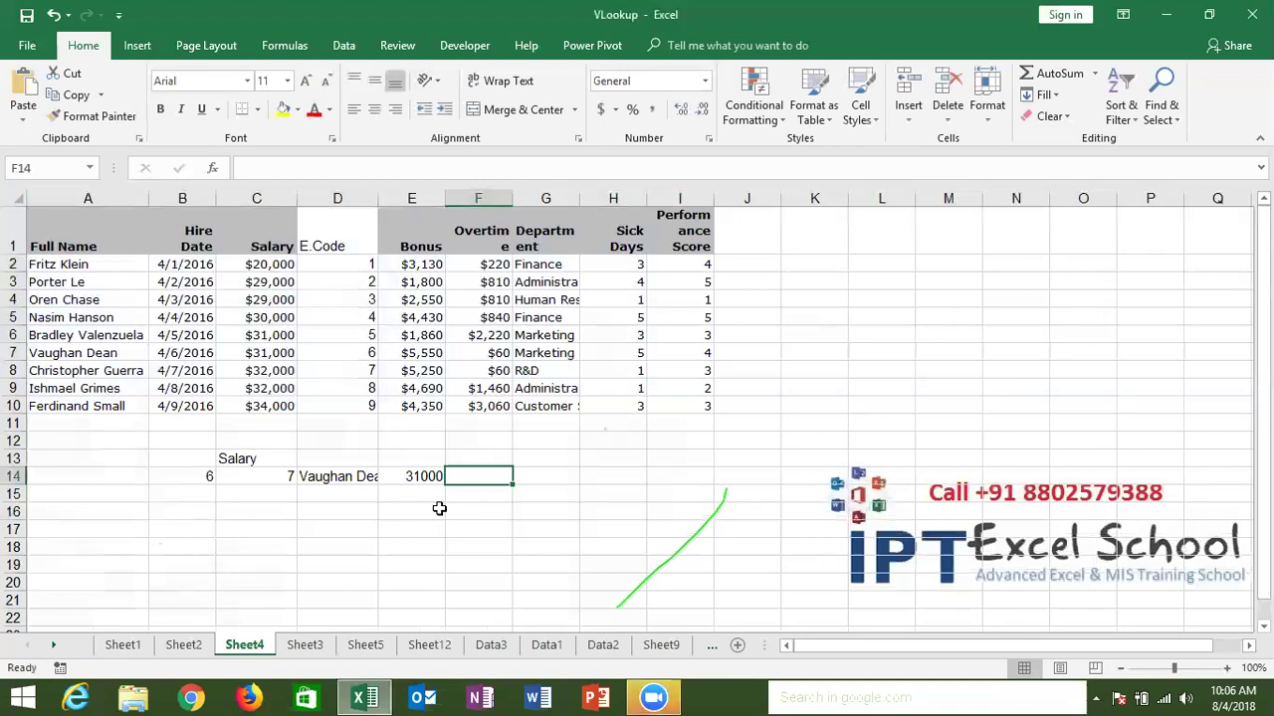
left_click(426, 478)
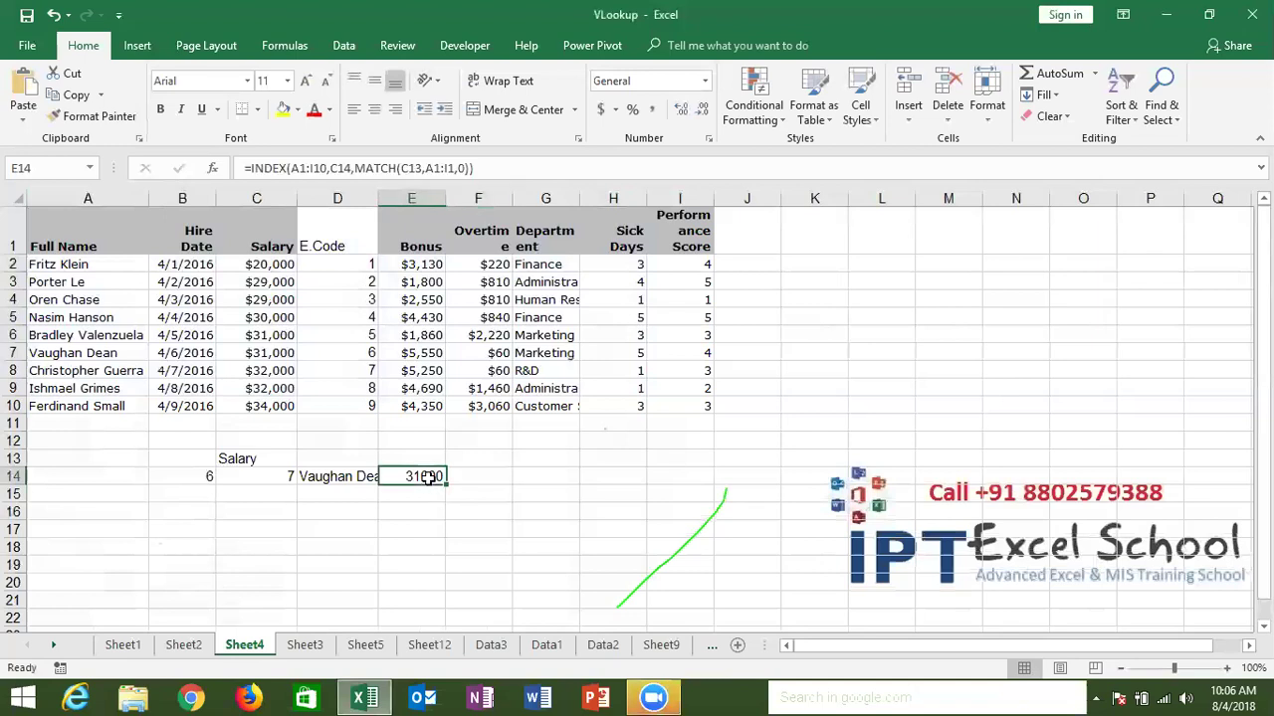
left_click(338, 170)
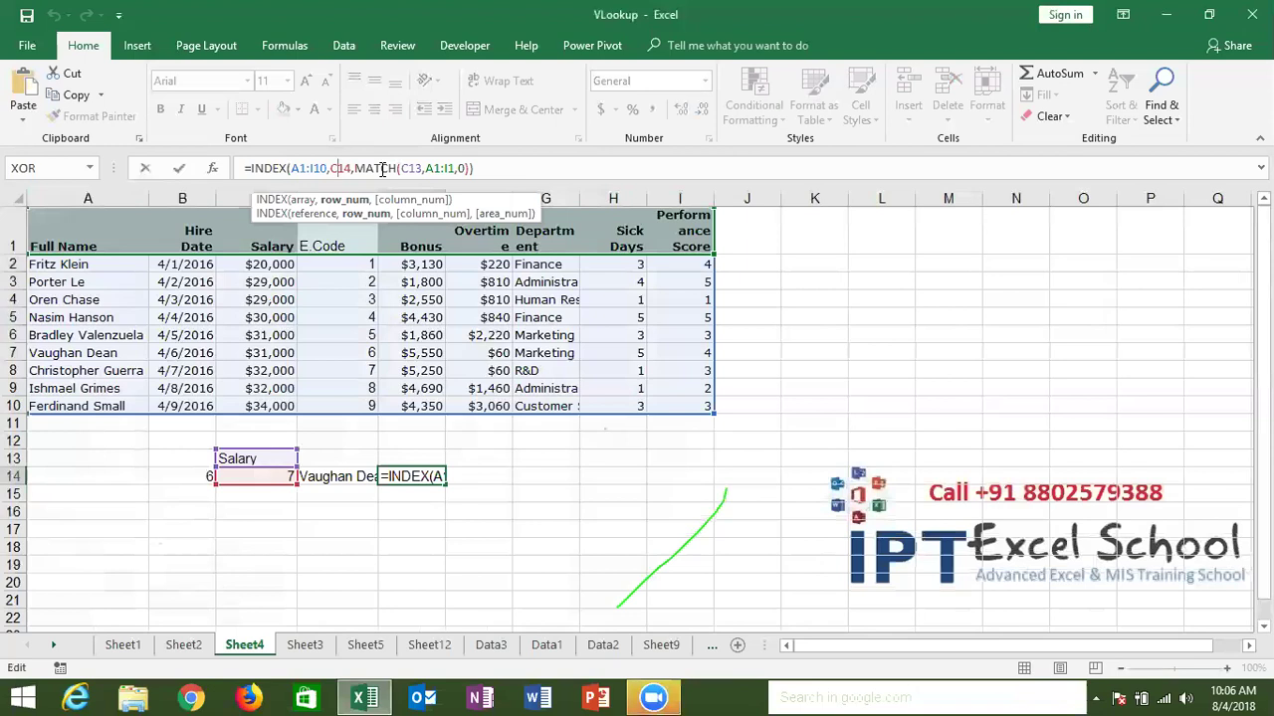
double_click(321, 168)
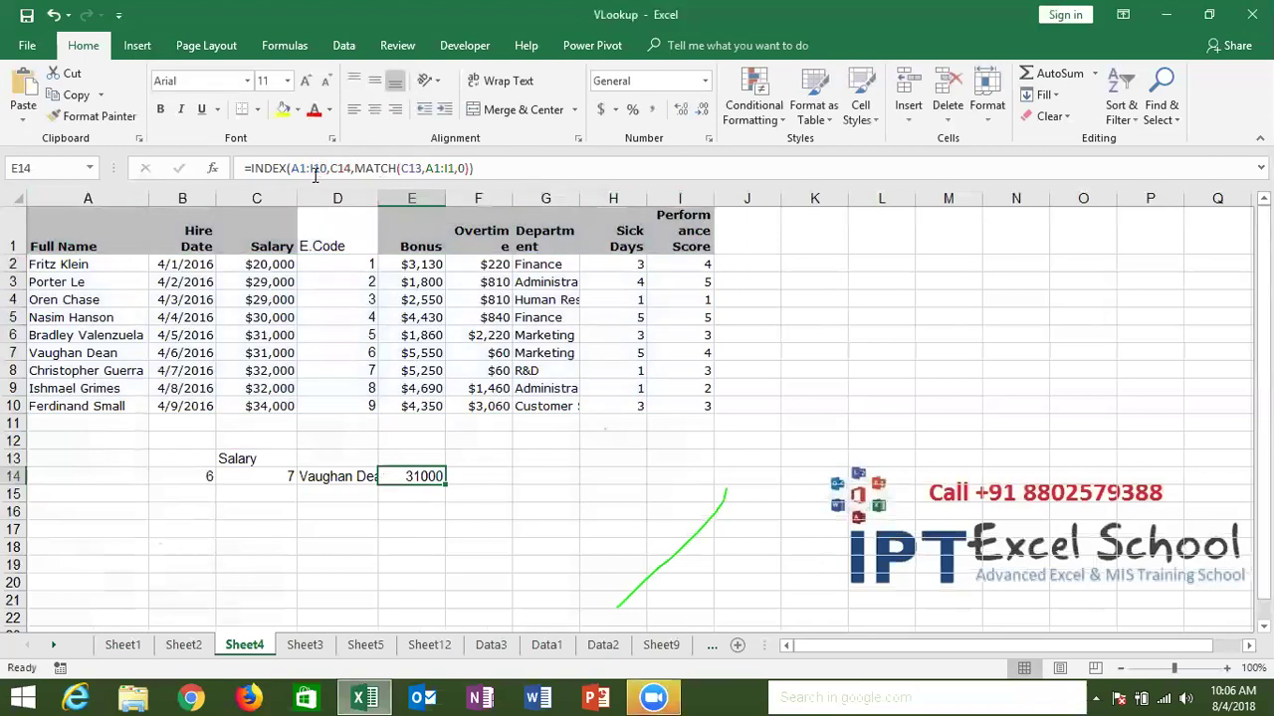
left_click(266, 496)
type("=")
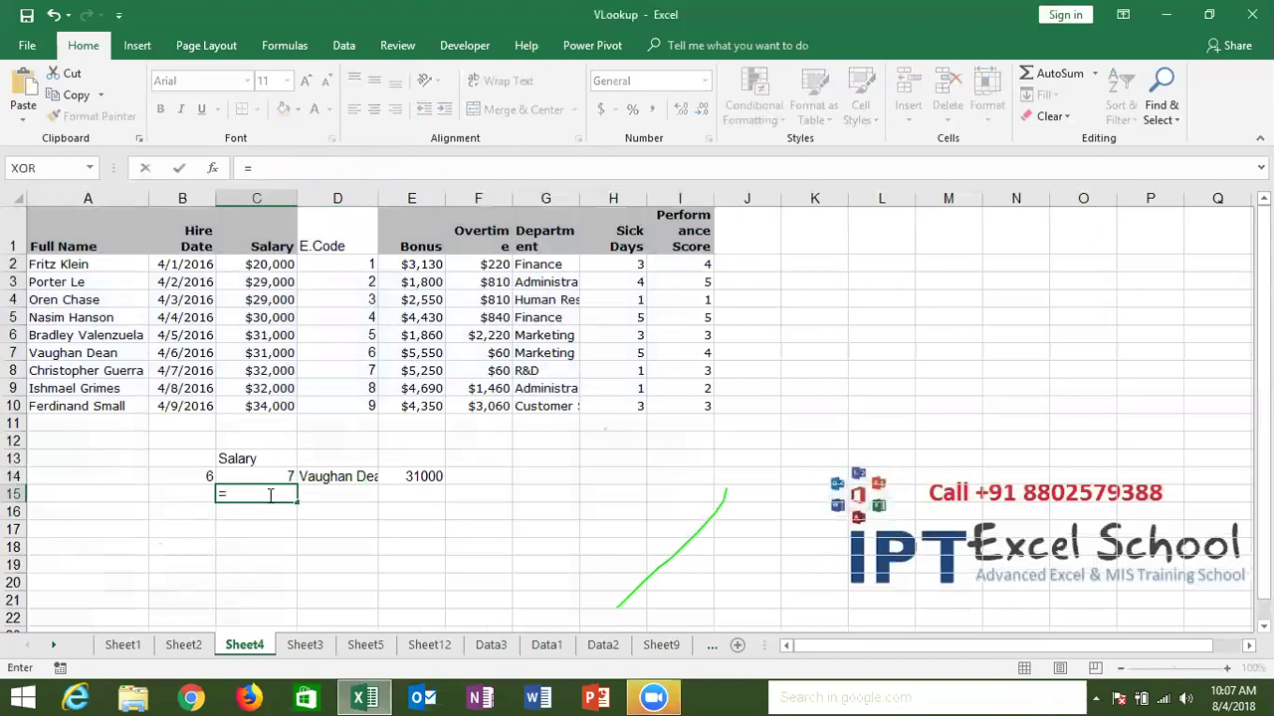
type("off")
key("Tab")
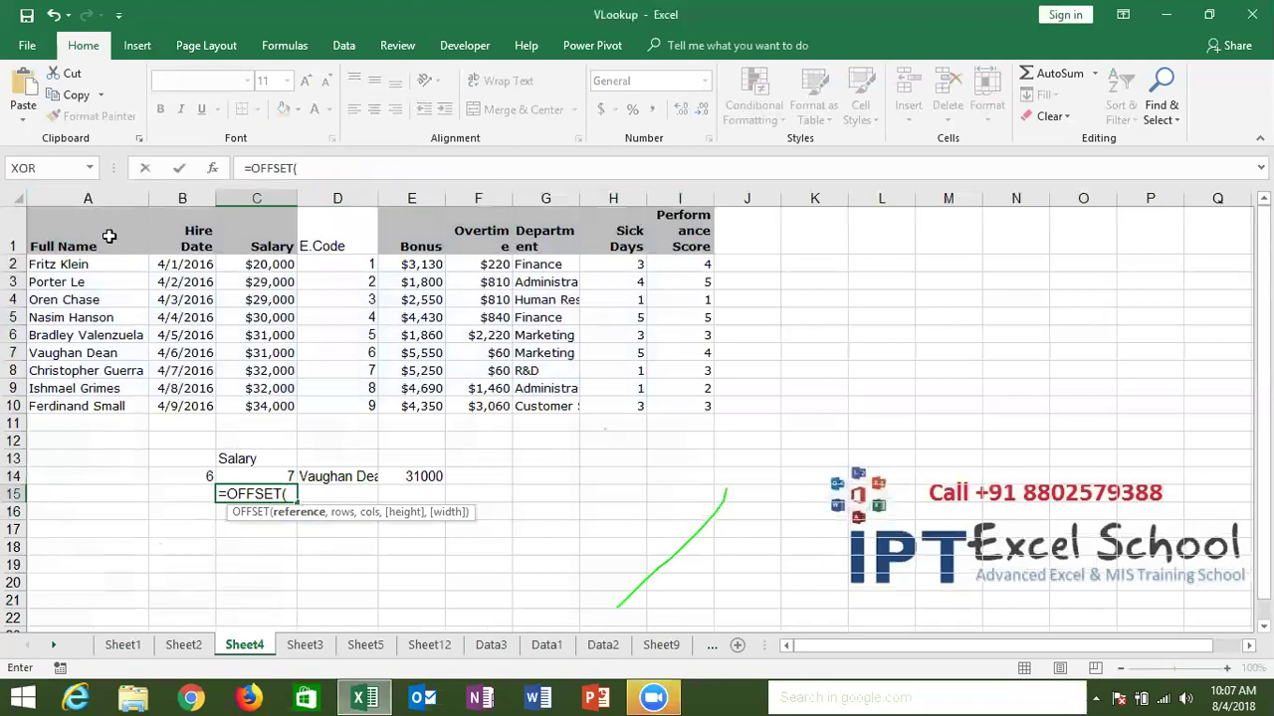
left_click(108, 236)
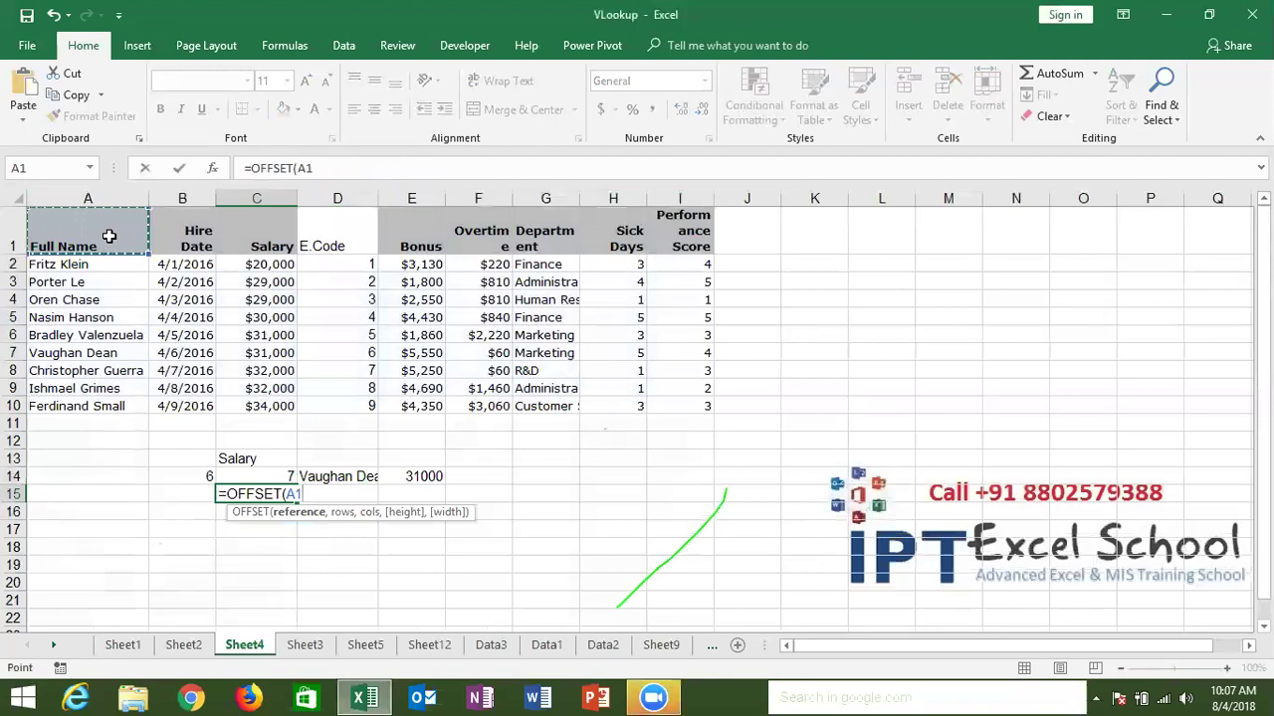
type(",")
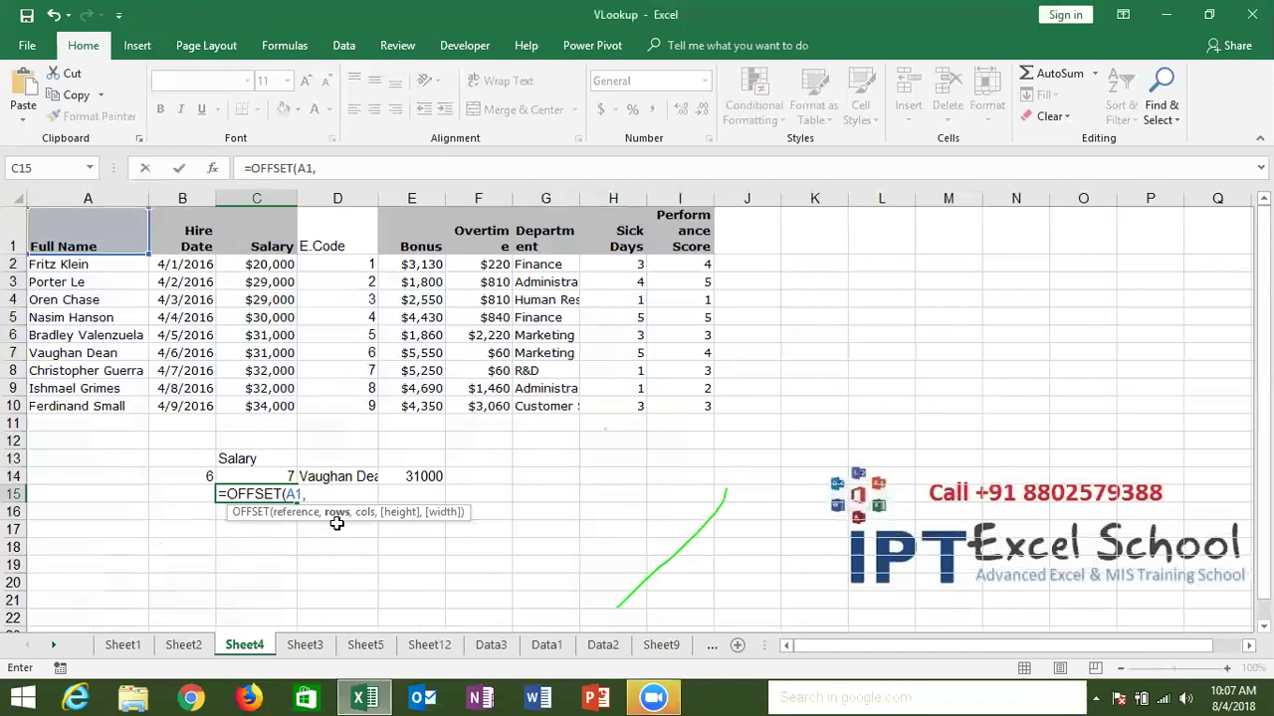
left_click(279, 476)
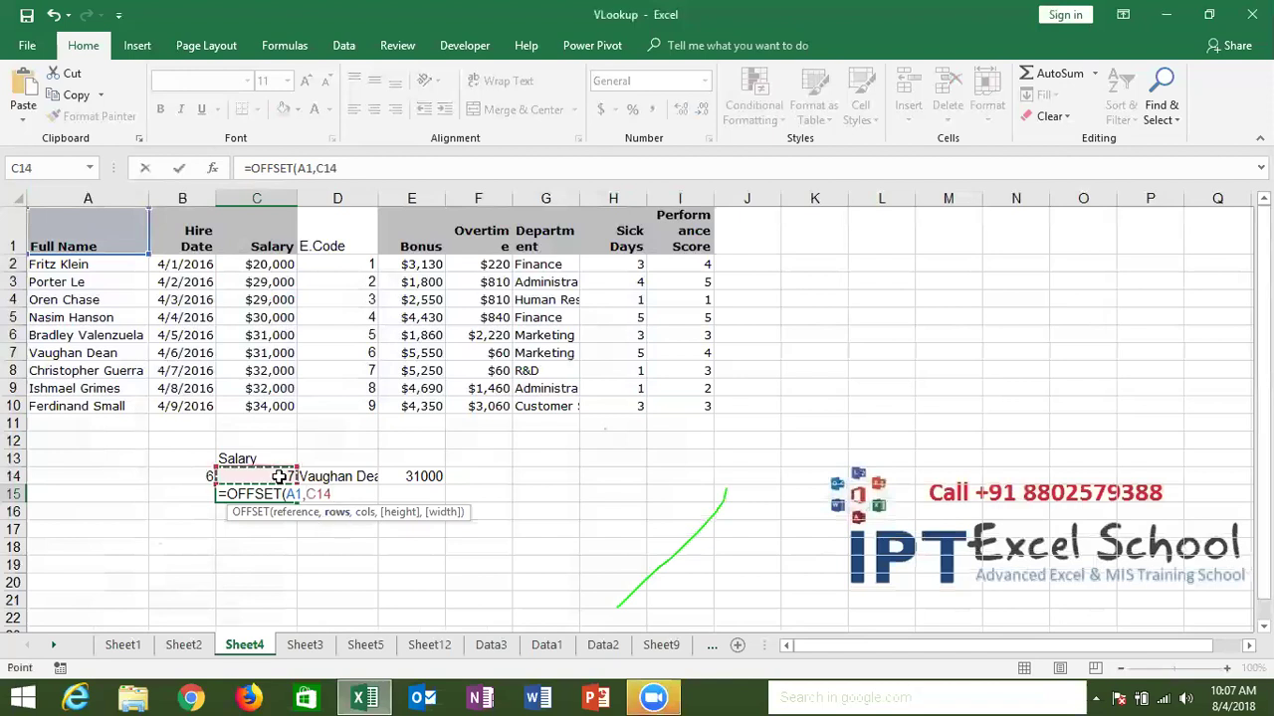
type("-1")
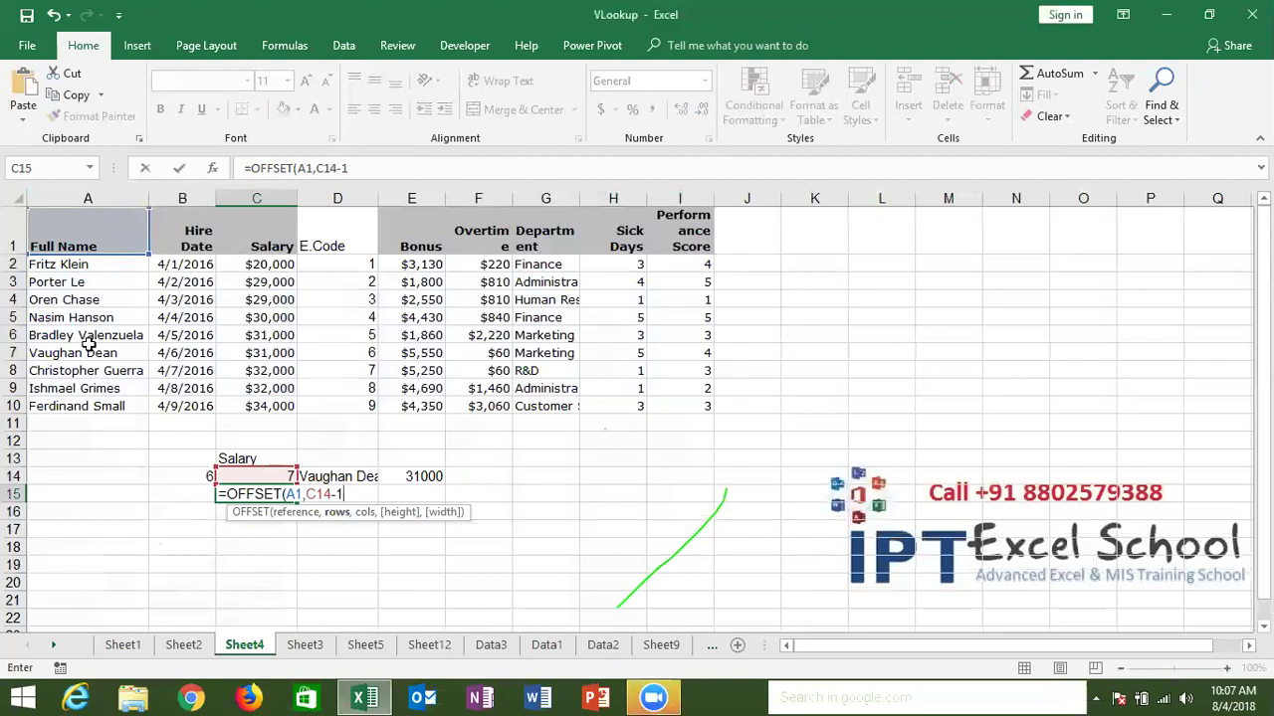
type(",")
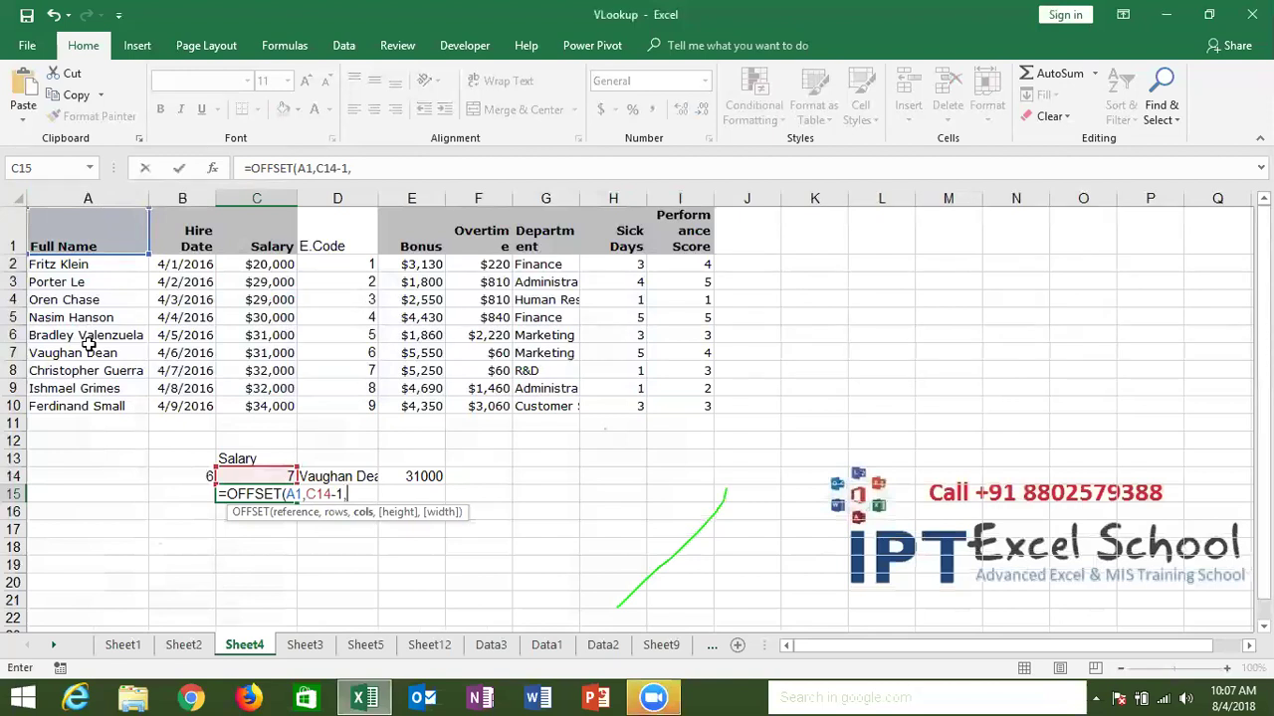
type("0")
type(")")
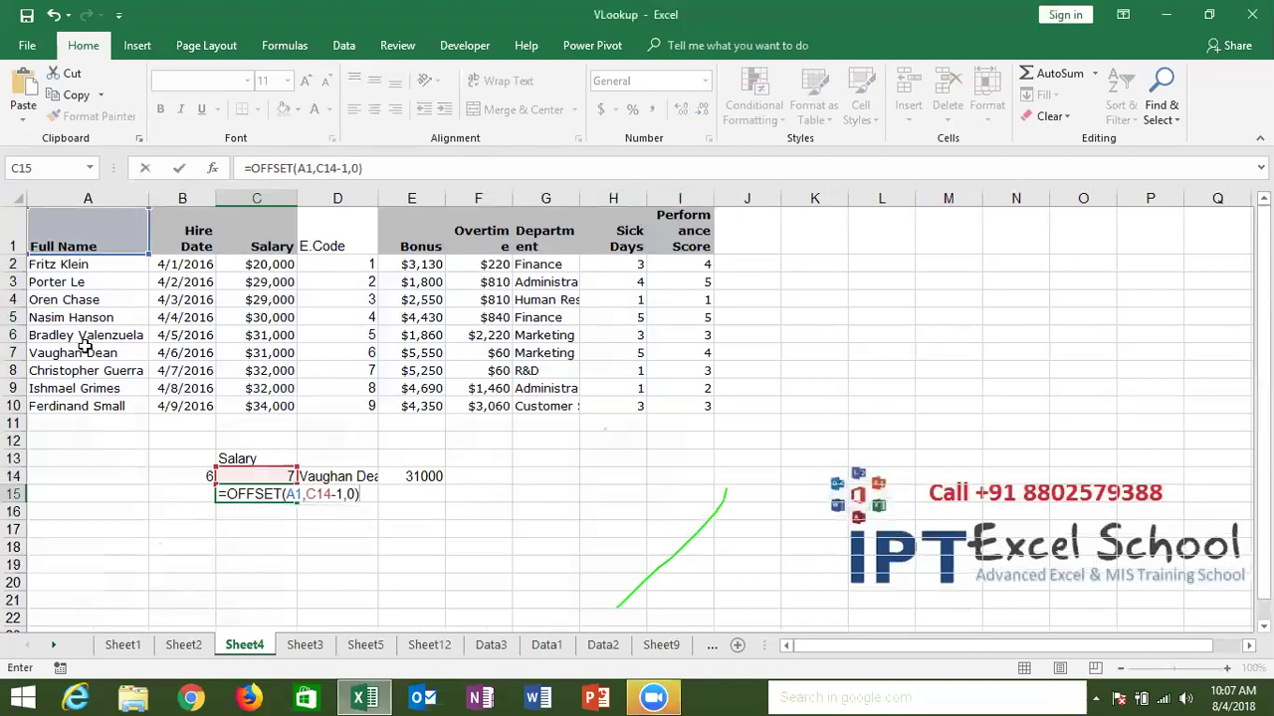
key("ctrl+Return")
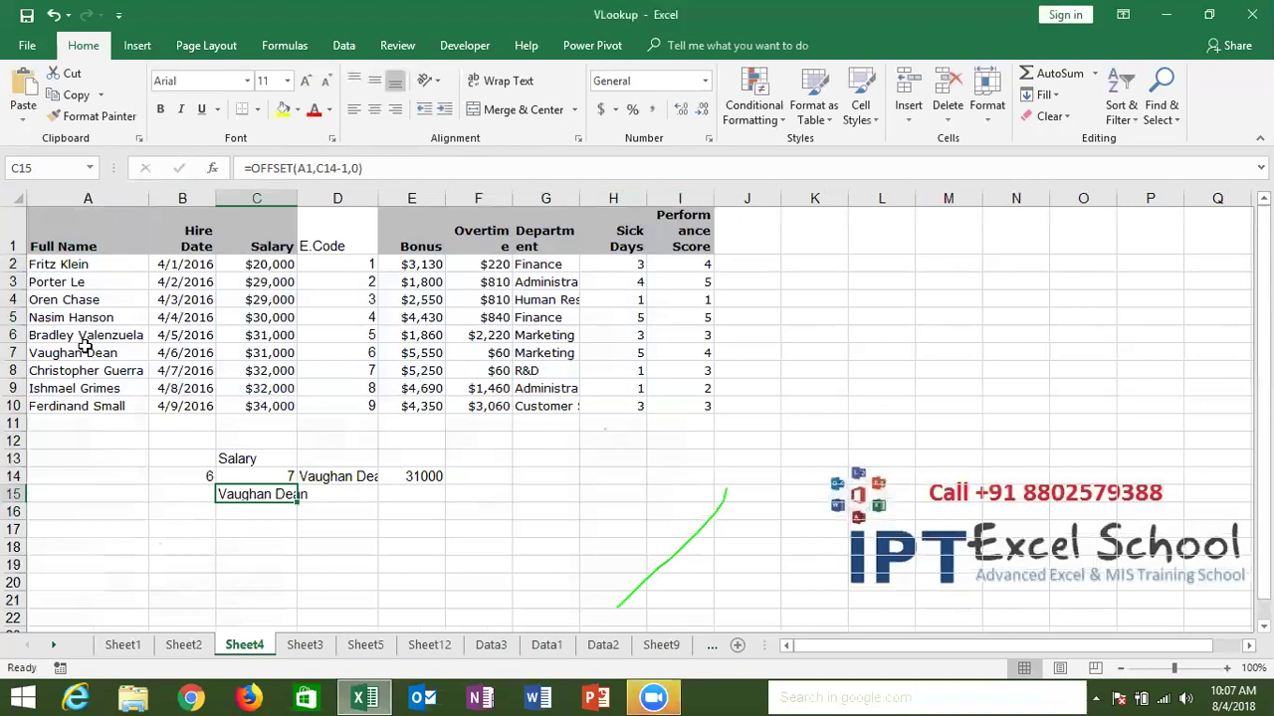
left_click_drag(79, 409, 84, 477)
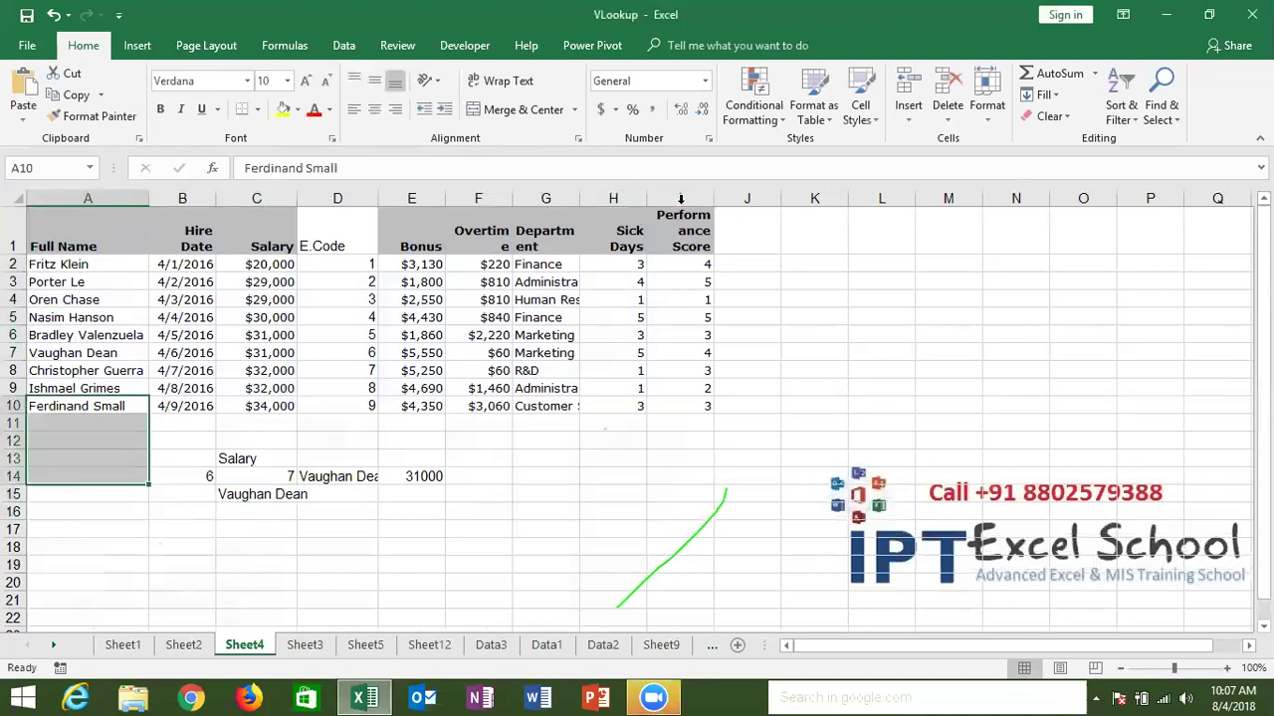
left_click_drag(685, 235, 921, 234)
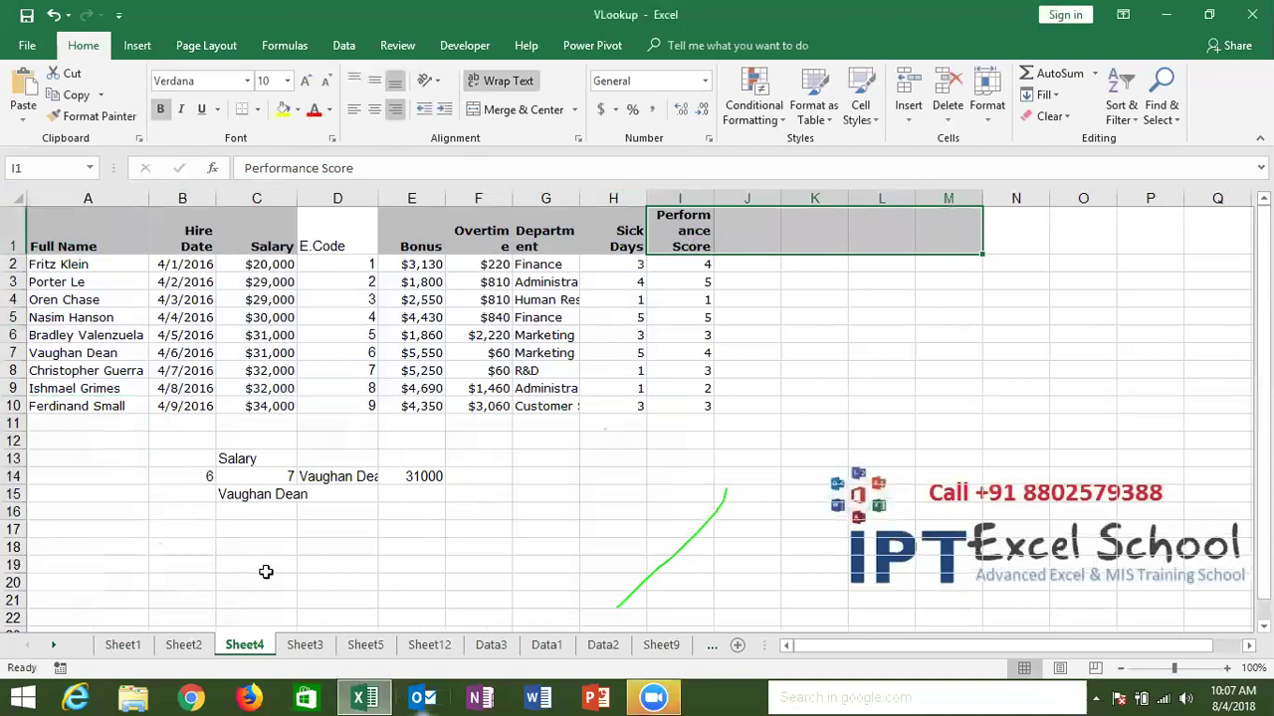
double_click(278, 493)
left_click(318, 495)
left_click(348, 494)
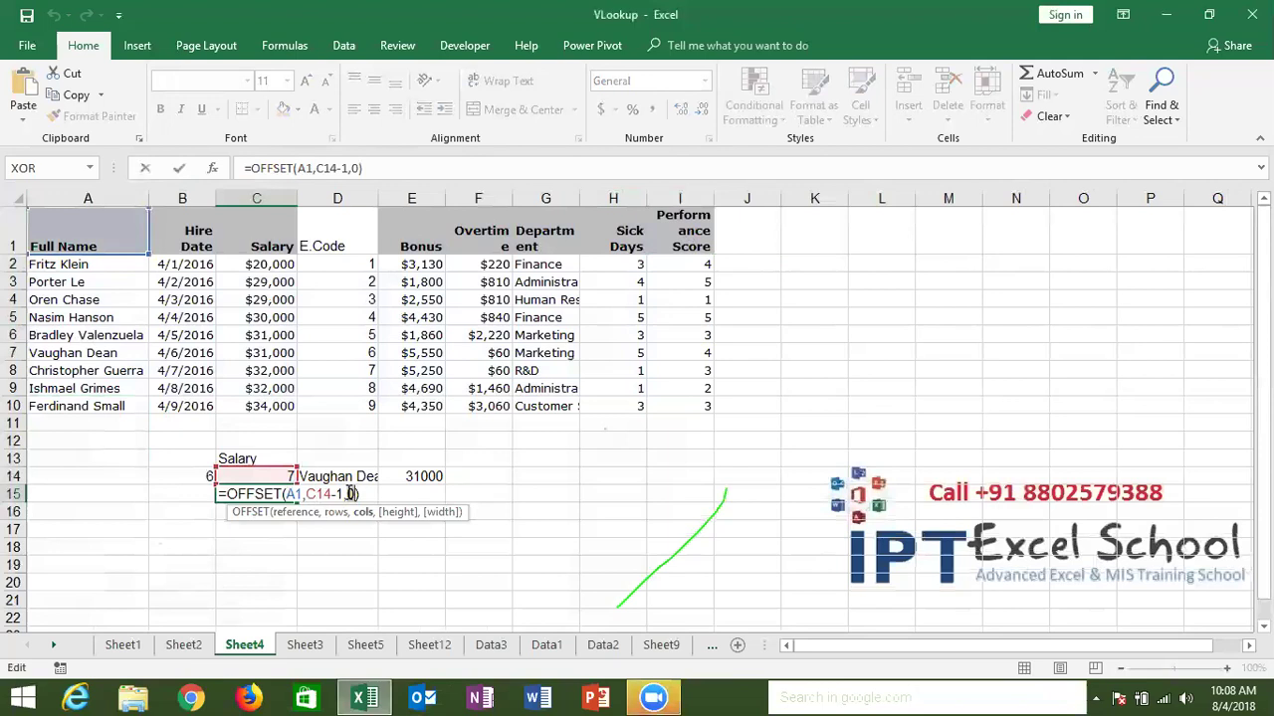
key("ctrl+Return")
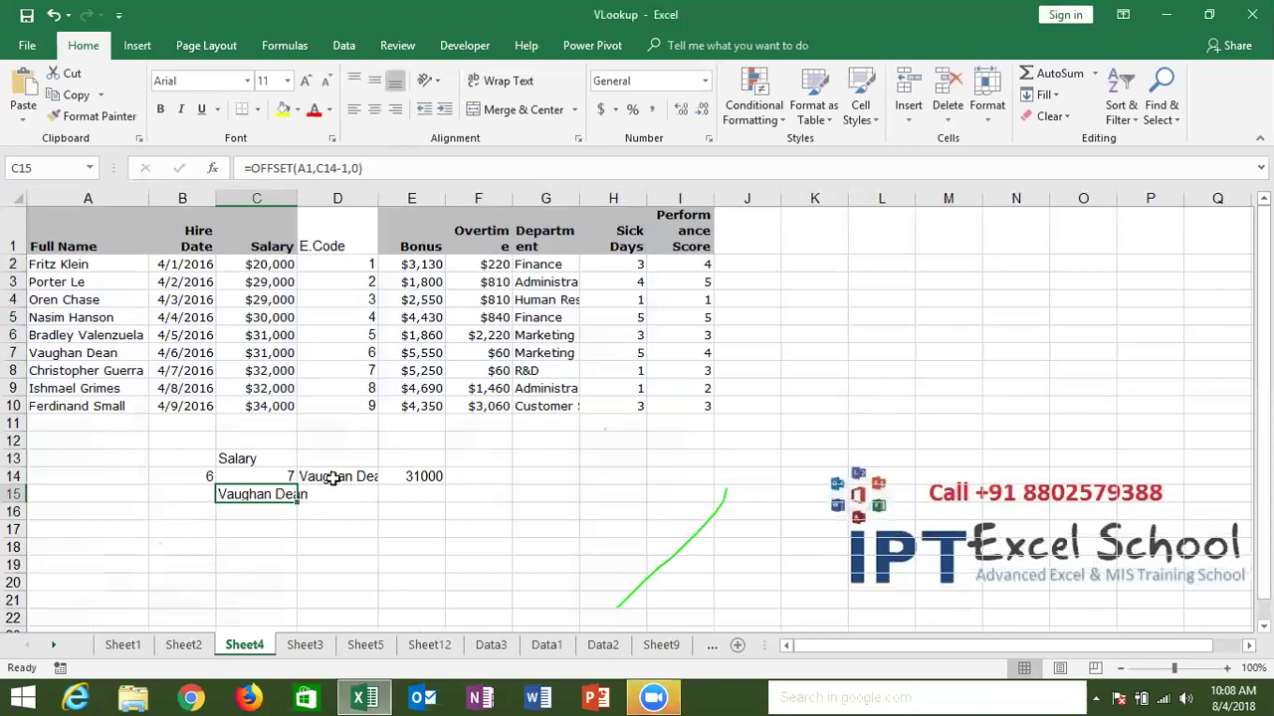
left_click(333, 478)
double_click(333, 478)
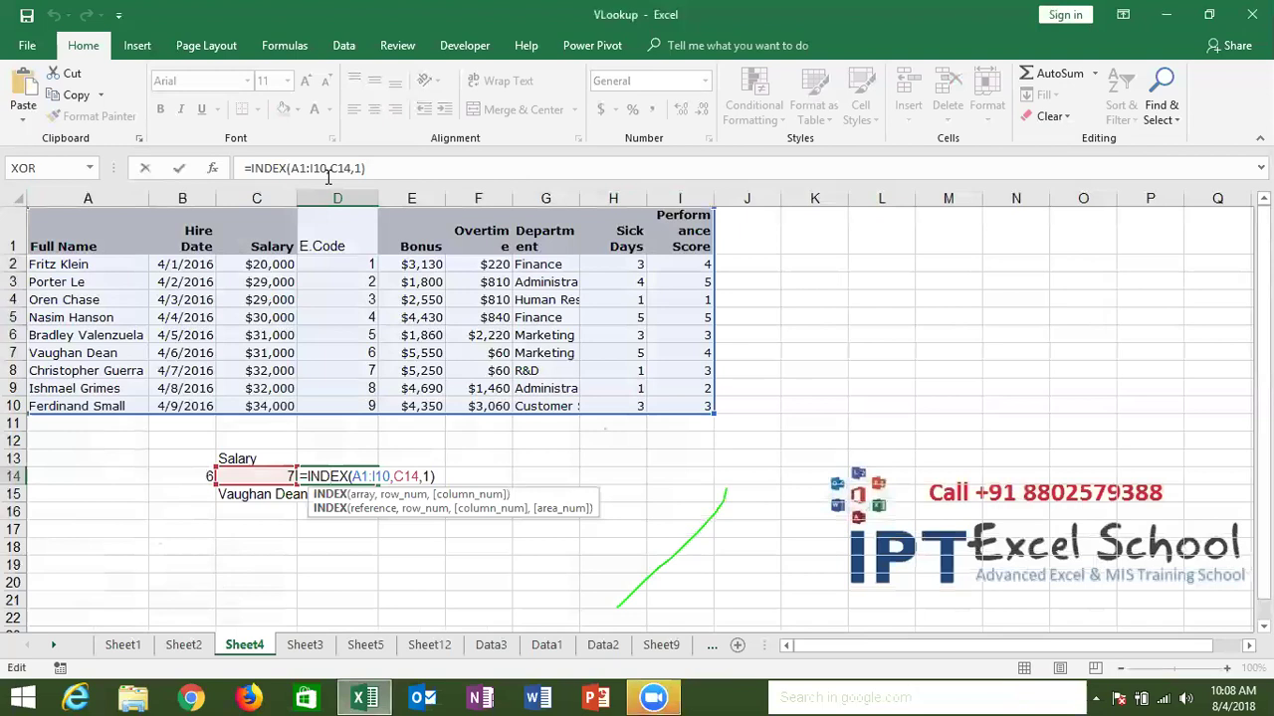
left_click(178, 168)
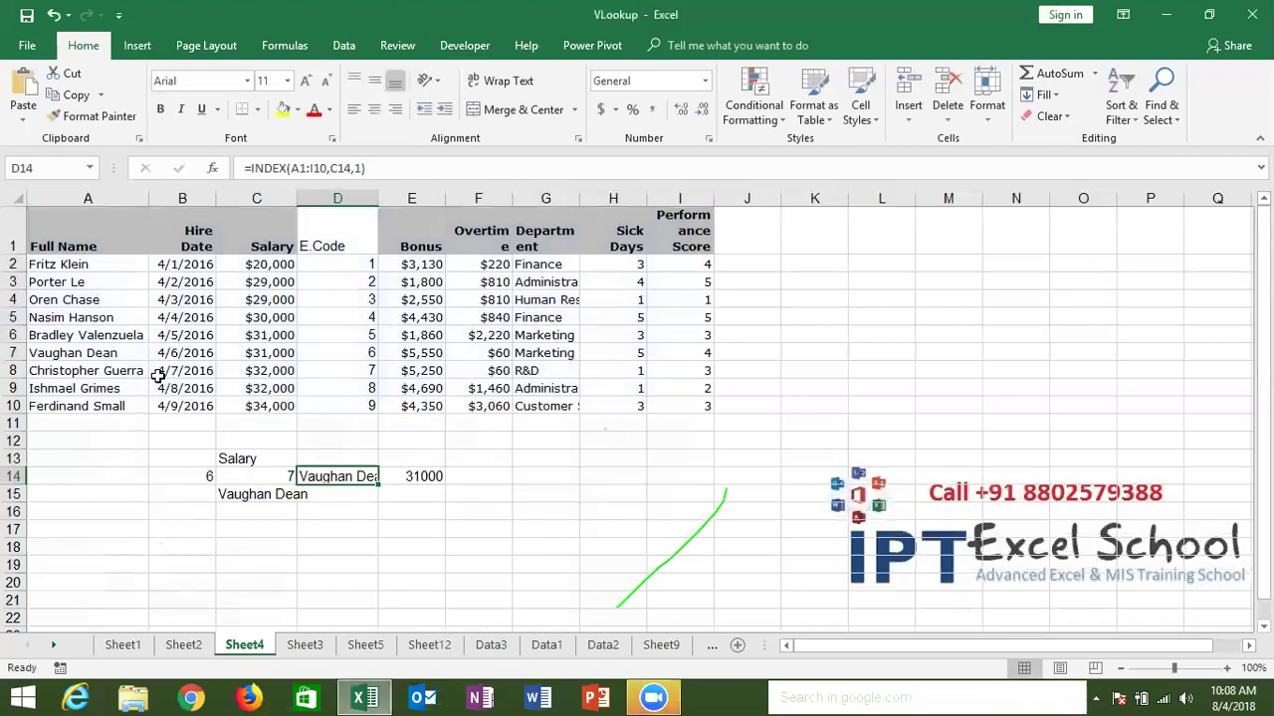
double_click(239, 495)
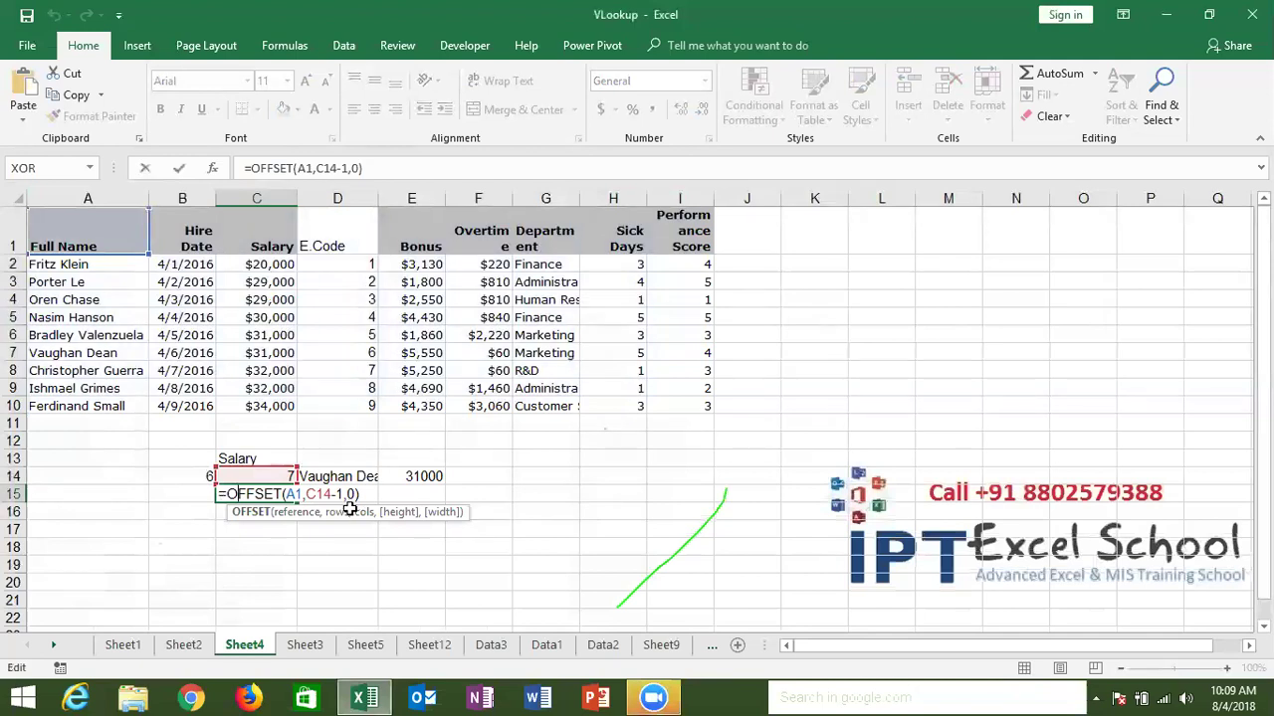
key("Return")
Step: Clear the old lookup results in D12:F14 on Sheet3
left_click(304, 646)
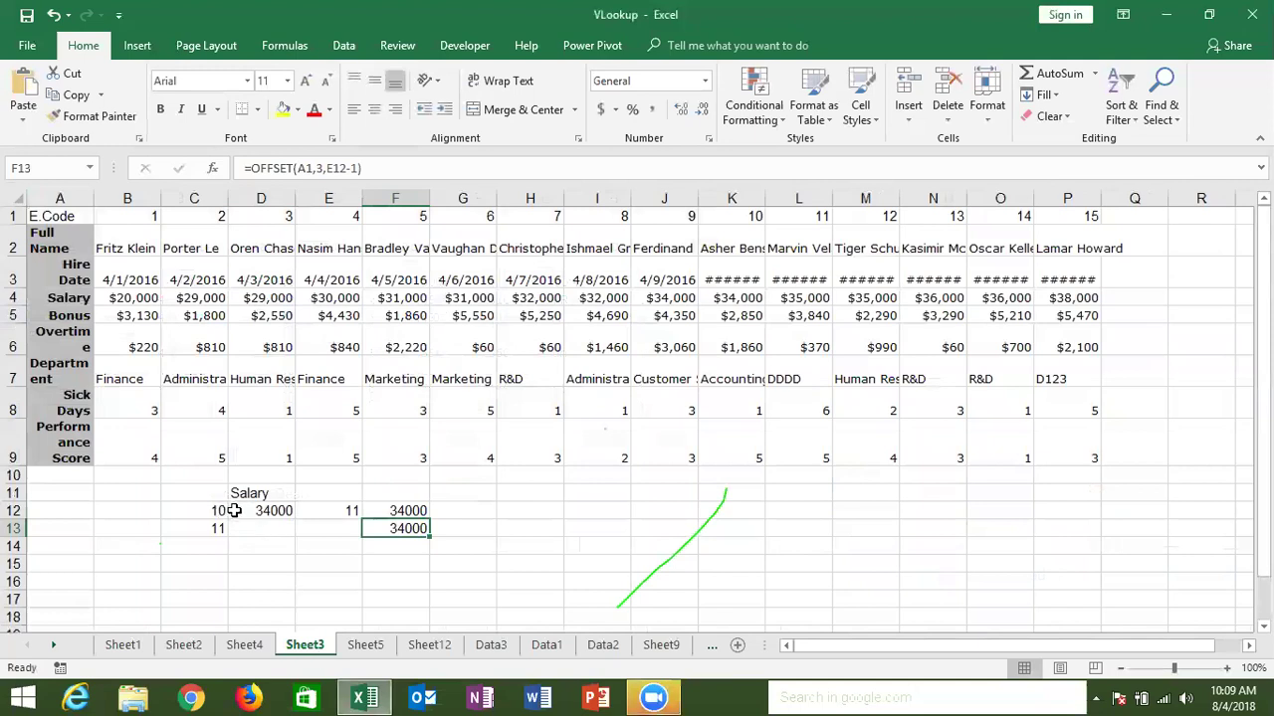
mouse_move(255, 511)
left_mouse_down()
mouse_move(395, 532)
mouse_move(395, 546)
left_mouse_up()
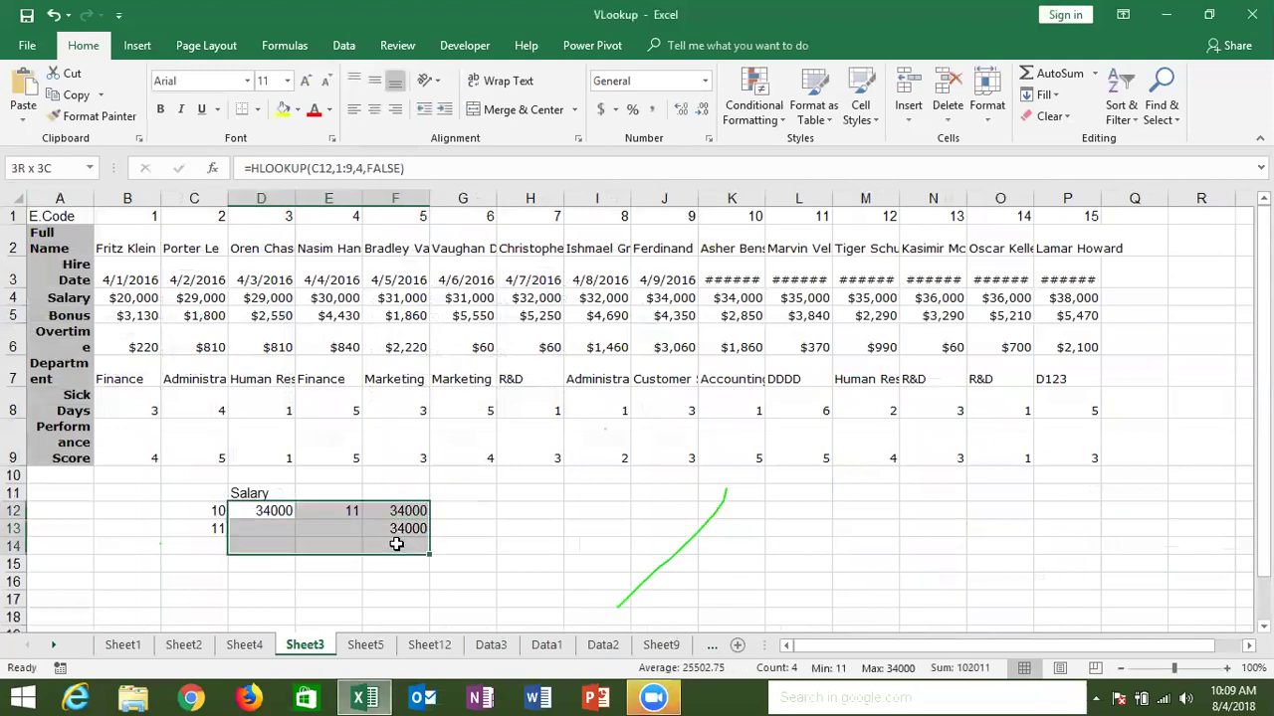
key("Delete")
Step: Browse Sheet1, Sheet2 and Sheet4, then review Sheet3's row labels and E.Code row
left_click(139, 645)
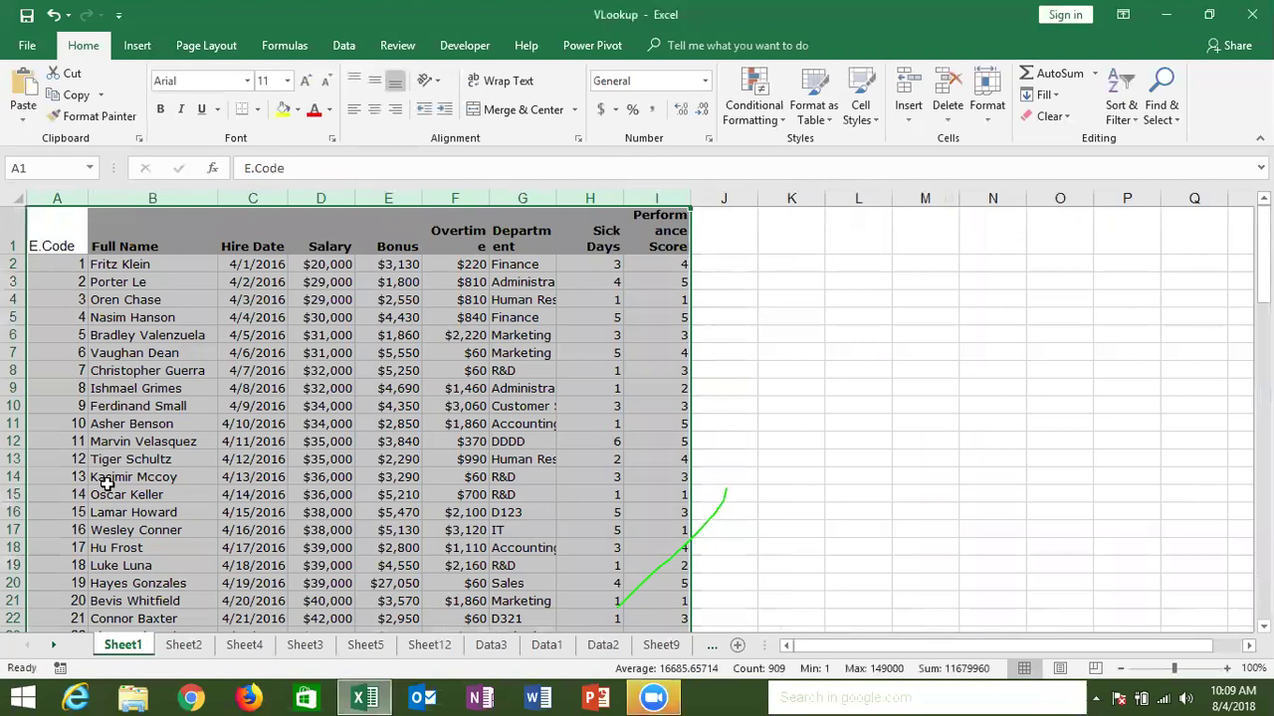
left_click(72, 202)
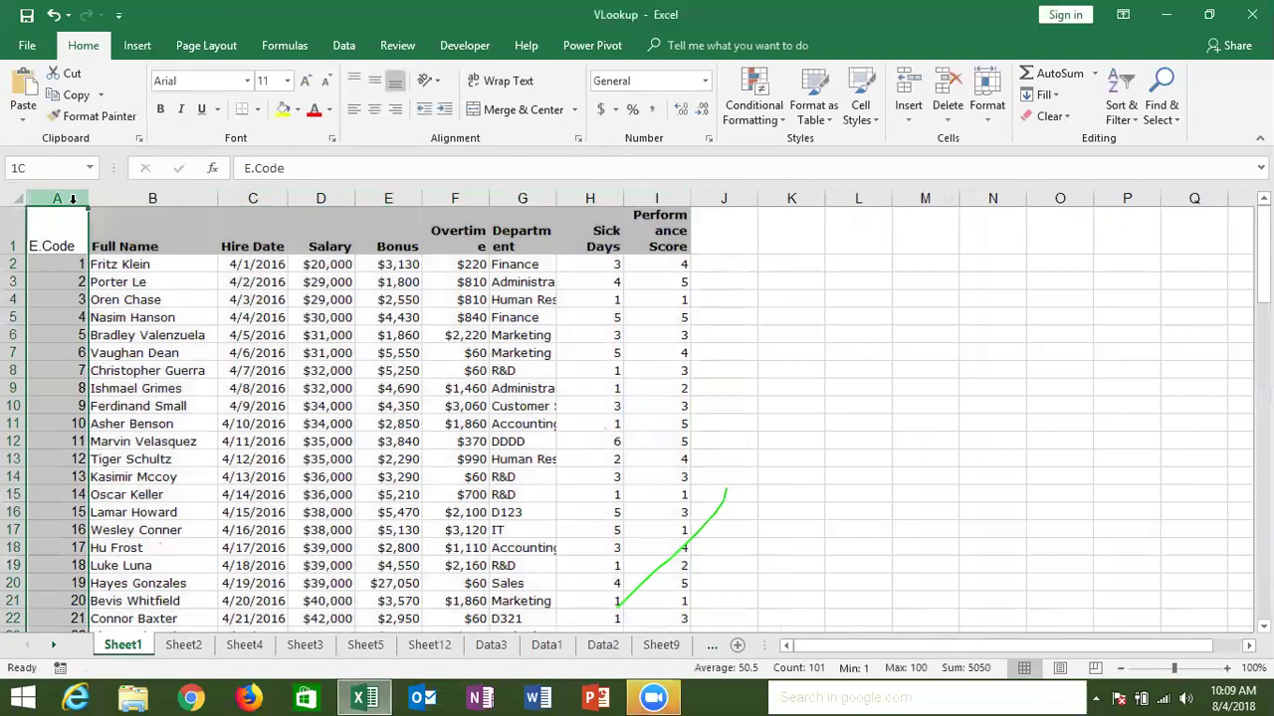
left_click(183, 645)
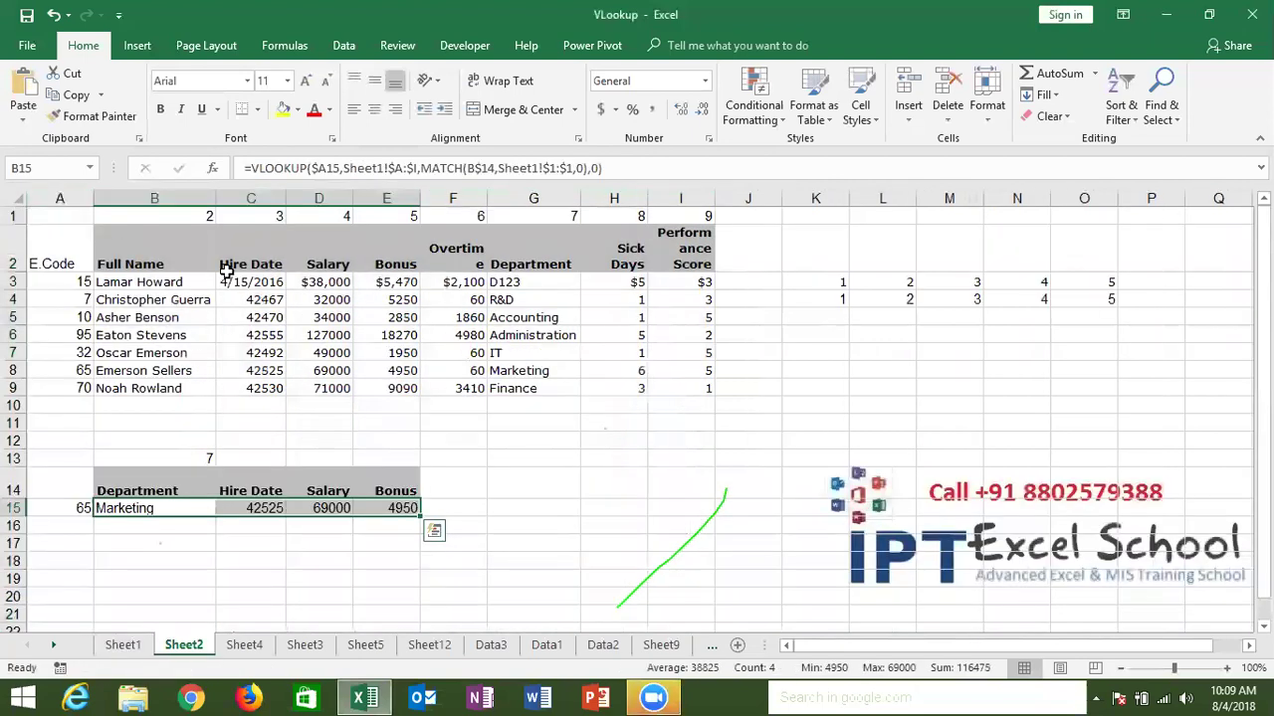
left_click(261, 196)
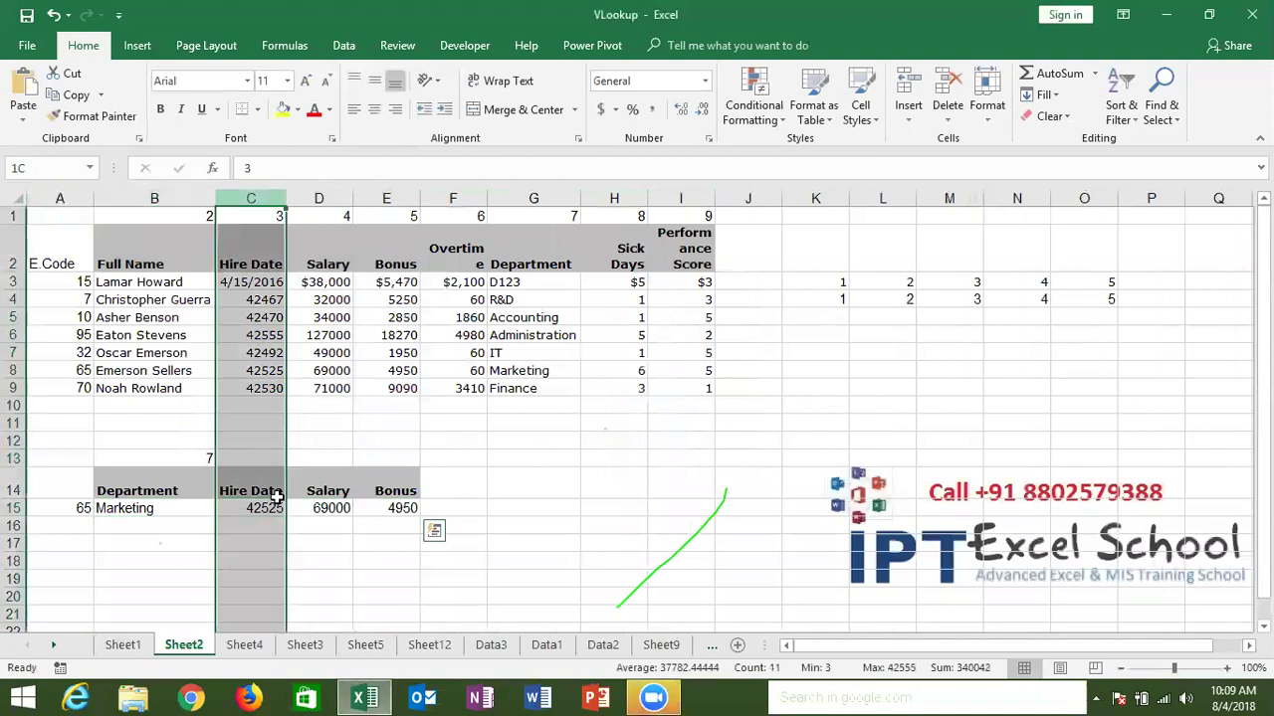
left_click(247, 646)
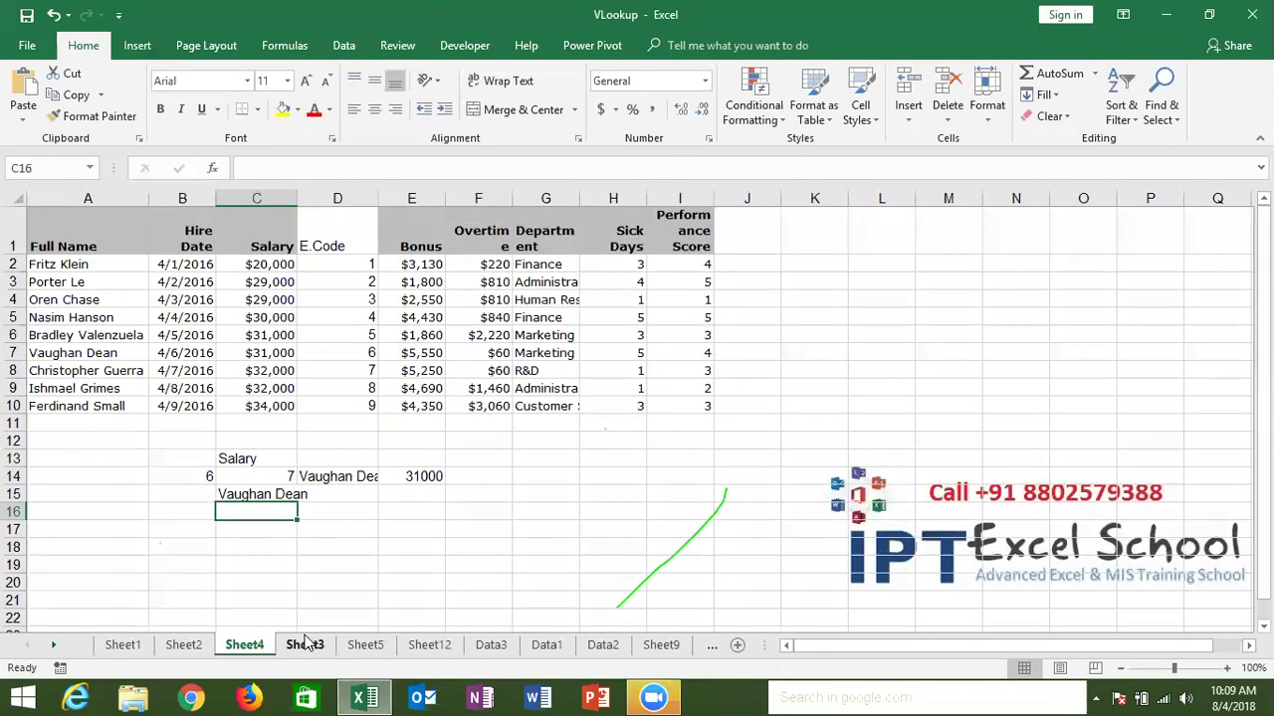
left_click(306, 645)
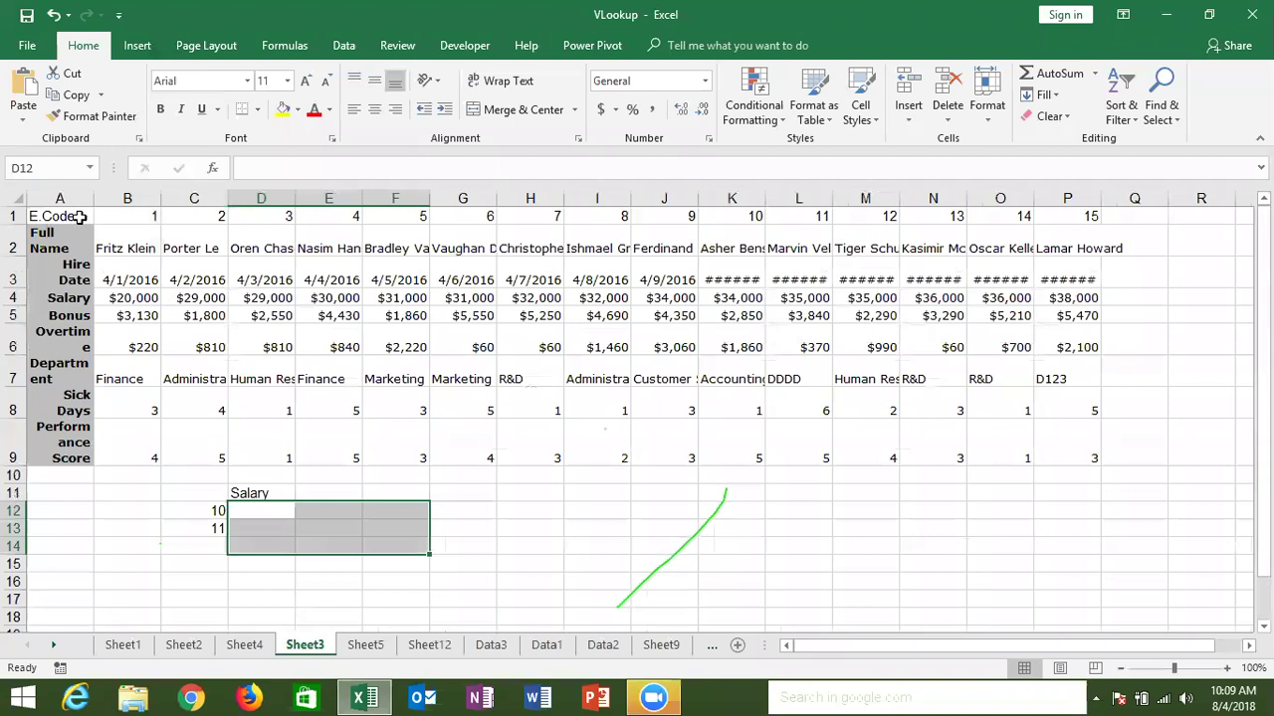
left_click_drag(79, 219, 85, 508)
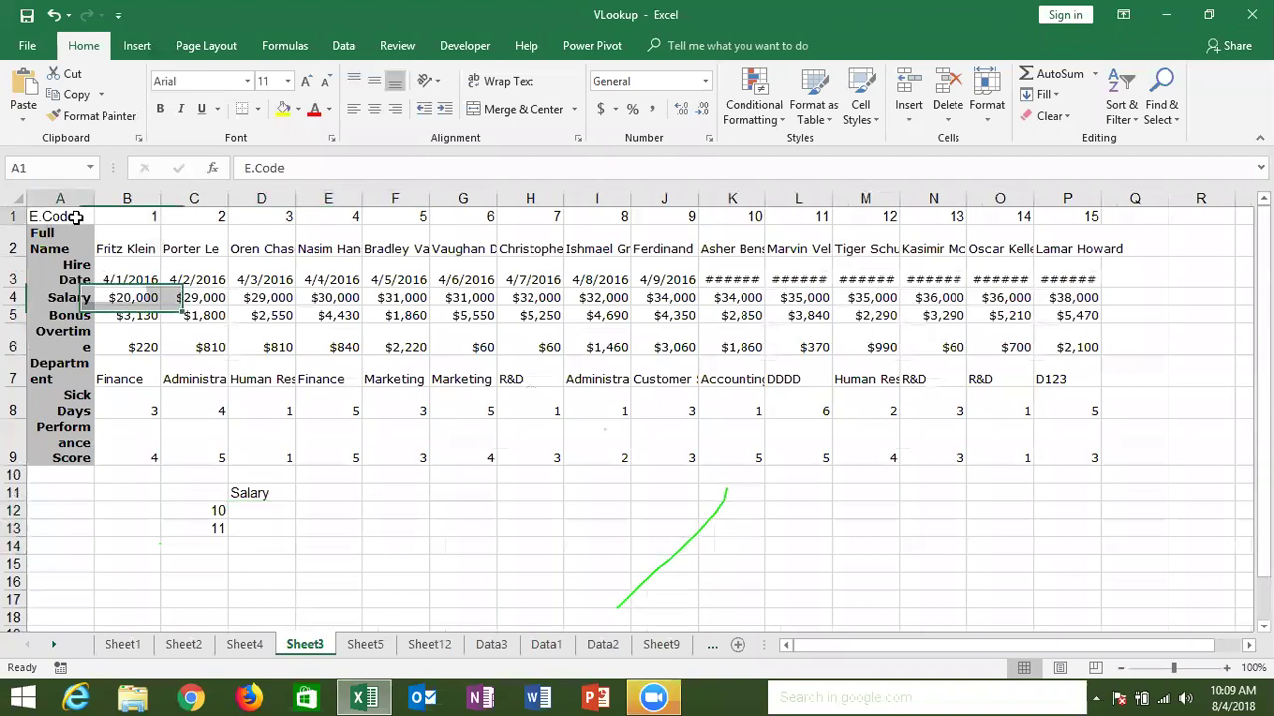
mouse_move(61, 219)
left_mouse_down()
mouse_move(736, 170)
mouse_move(1079, 182)
left_mouse_up()
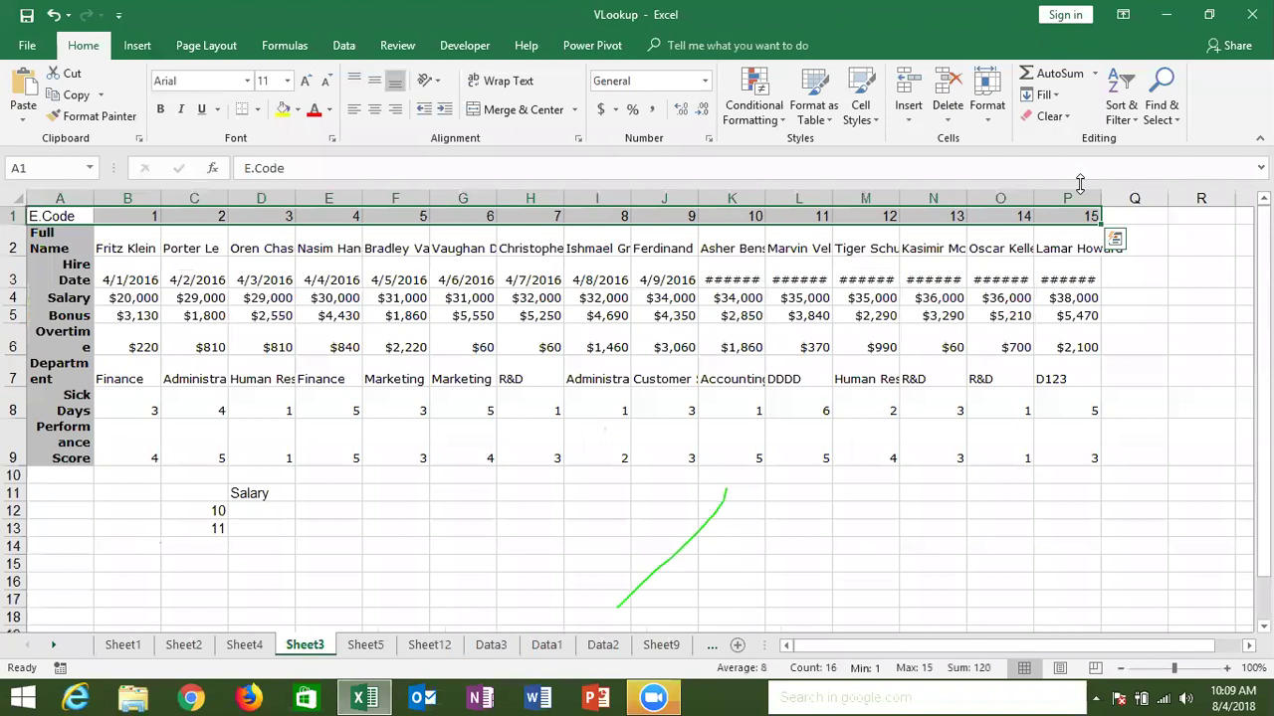
Step: Enter =HLOOKUP(C12,1:9,4,0) in D12 to fetch code 10's salary of 34000
left_click(288, 508)
type("=hl")
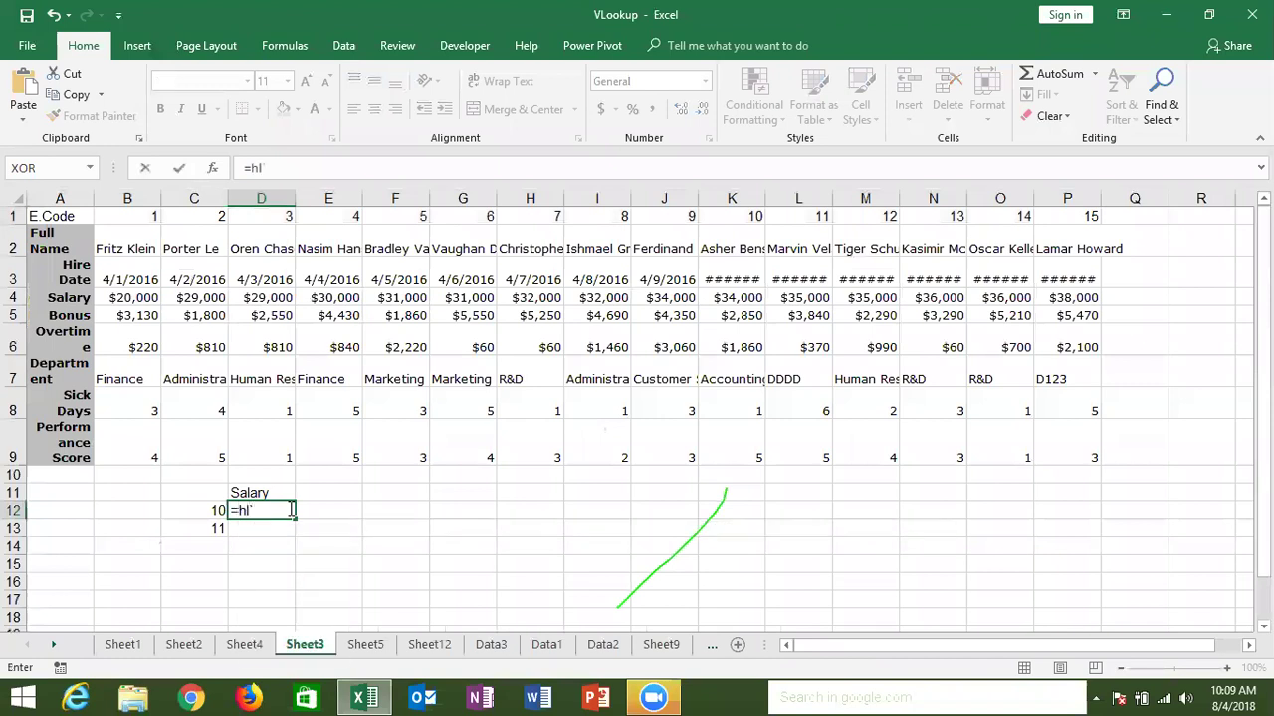
key("Tab")
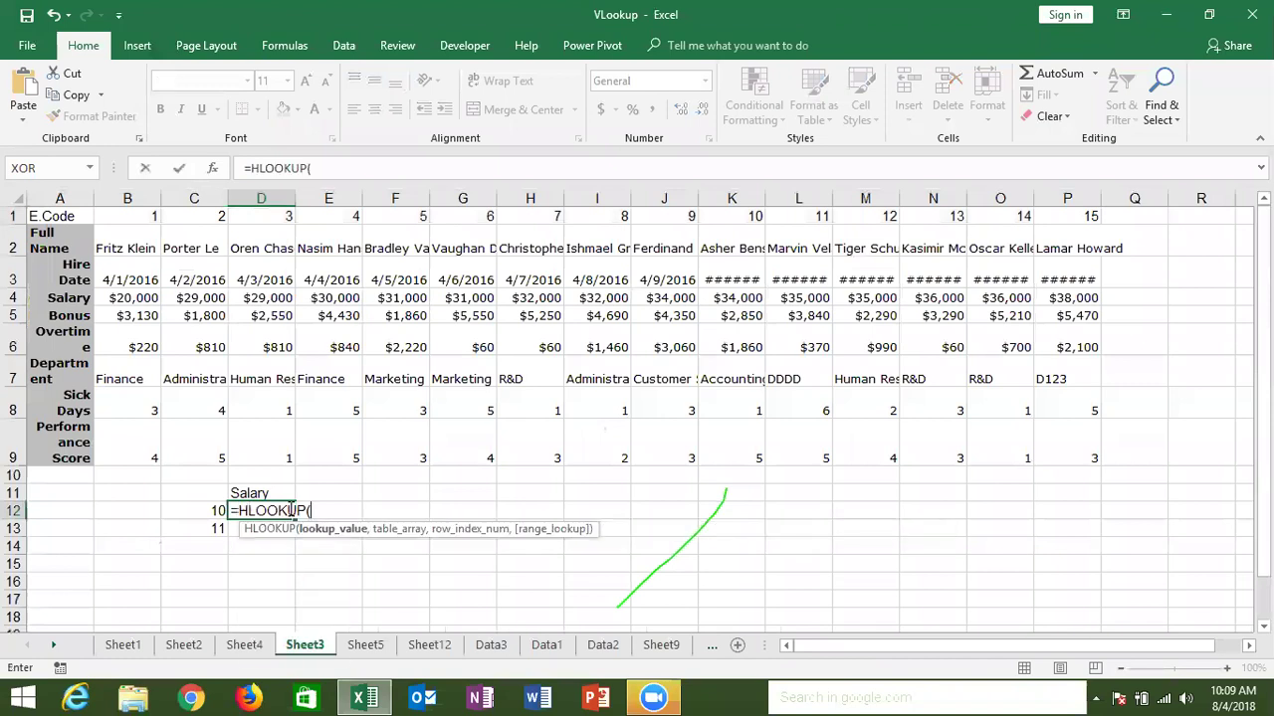
left_click(217, 509)
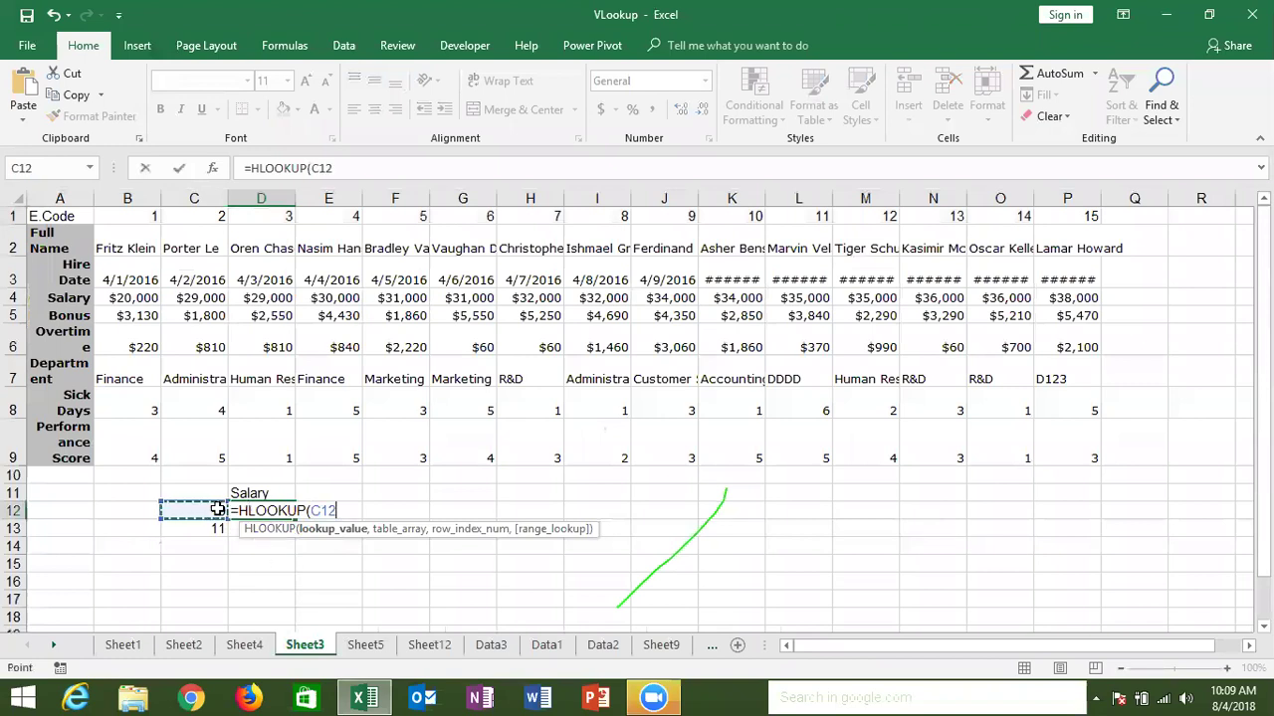
type(",")
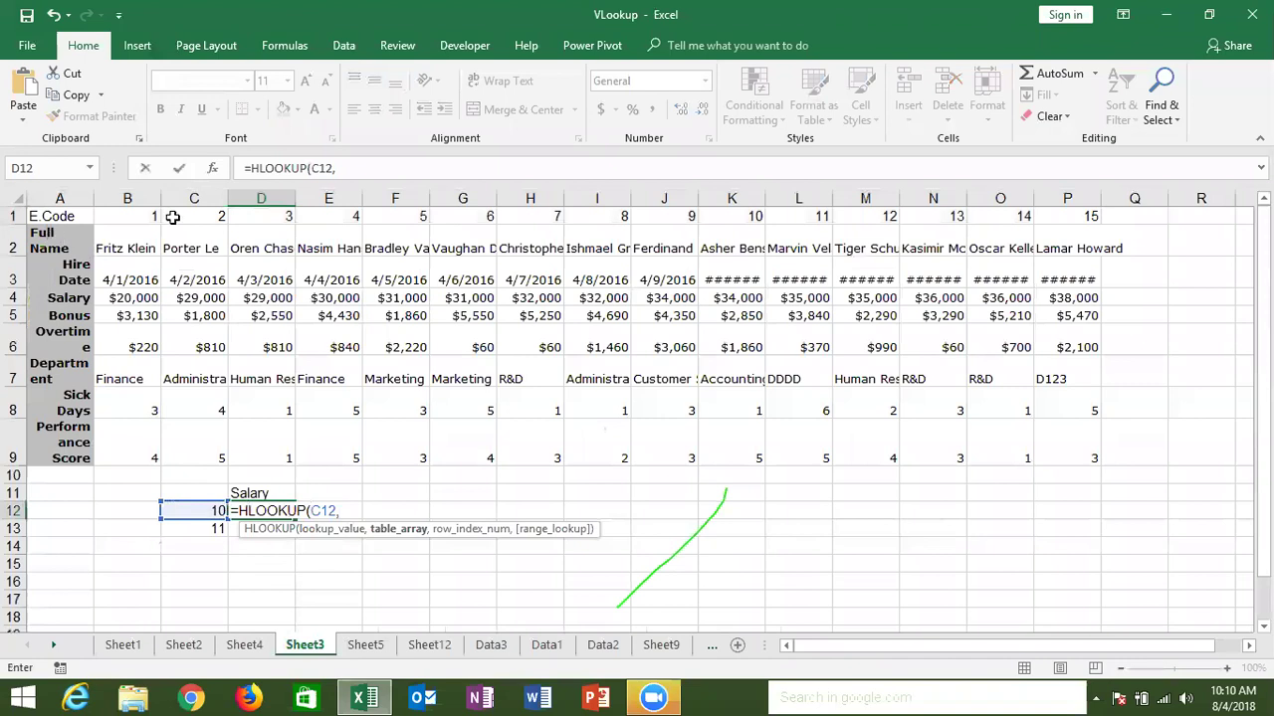
left_click(17, 218)
left_click_drag(16, 218, 42, 435)
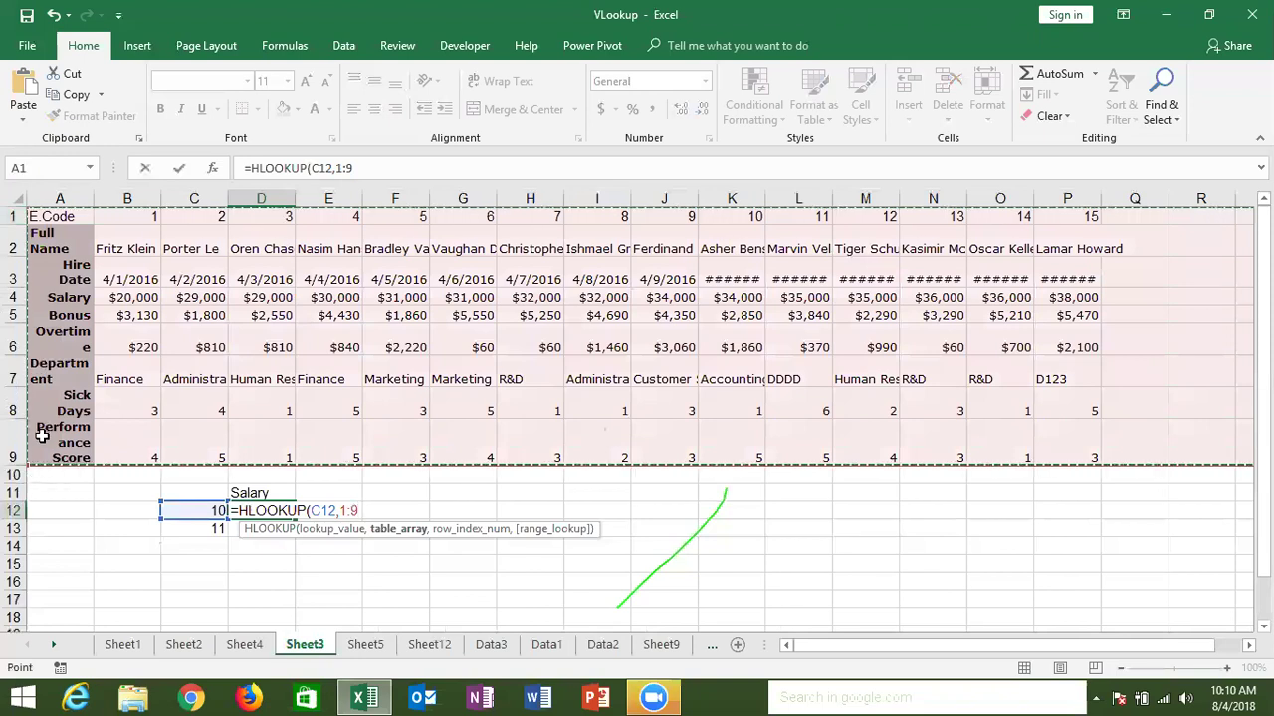
type(",")
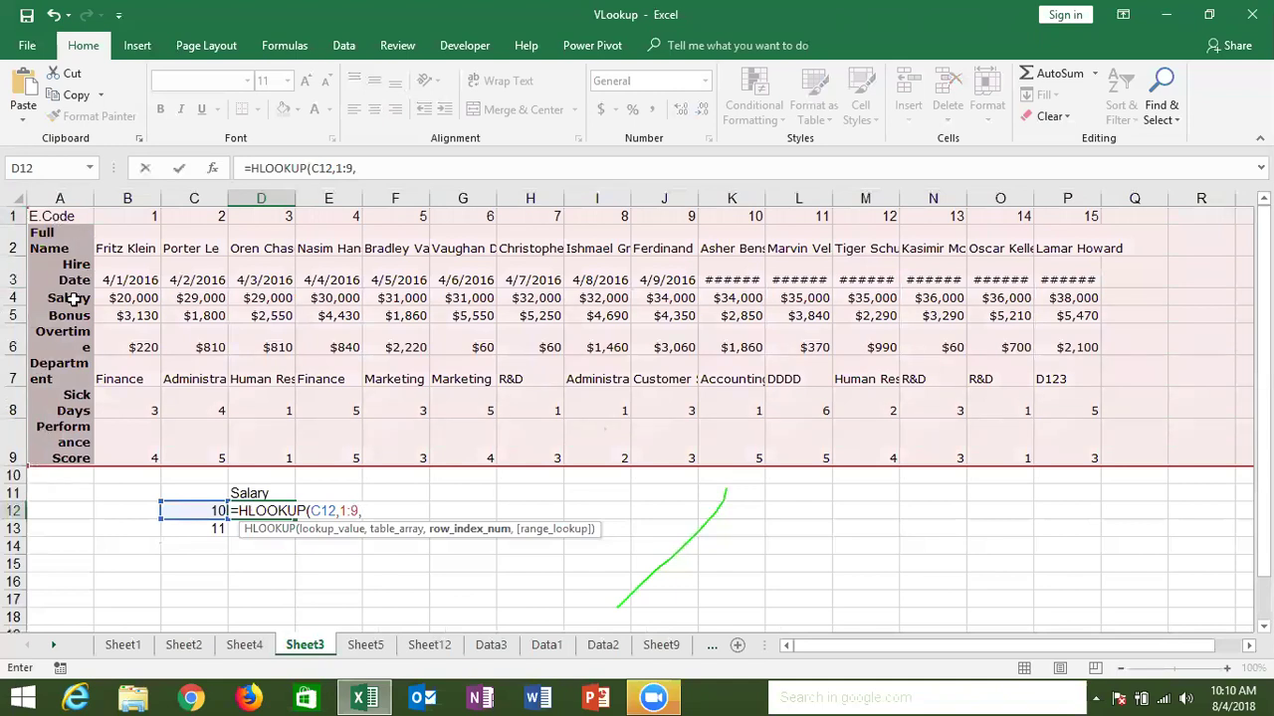
type("4,")
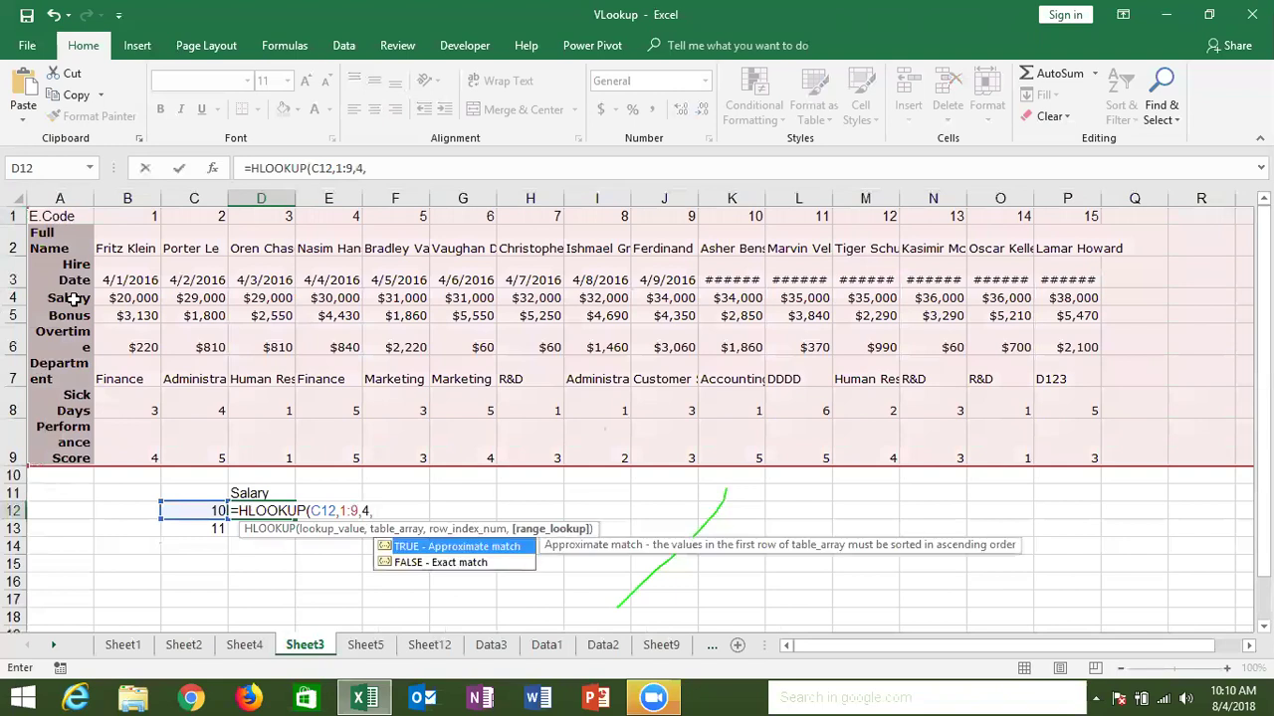
type("0")
type(")")
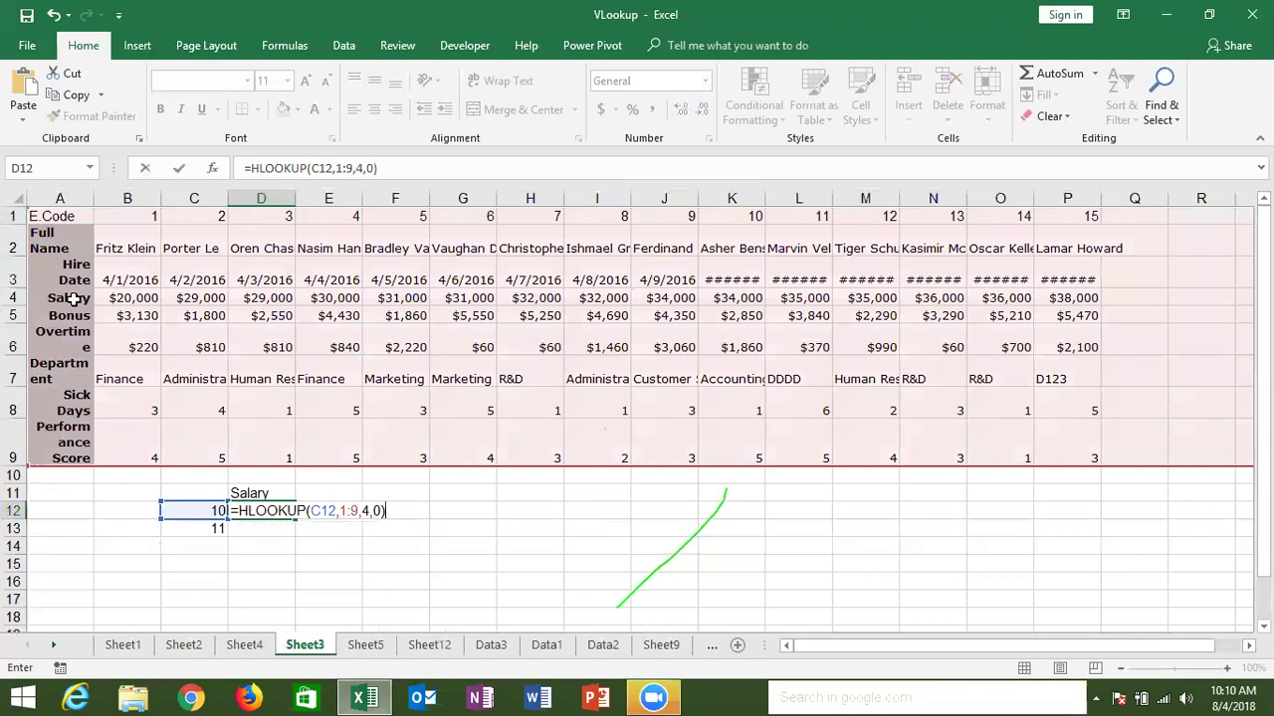
key("ctrl+Return")
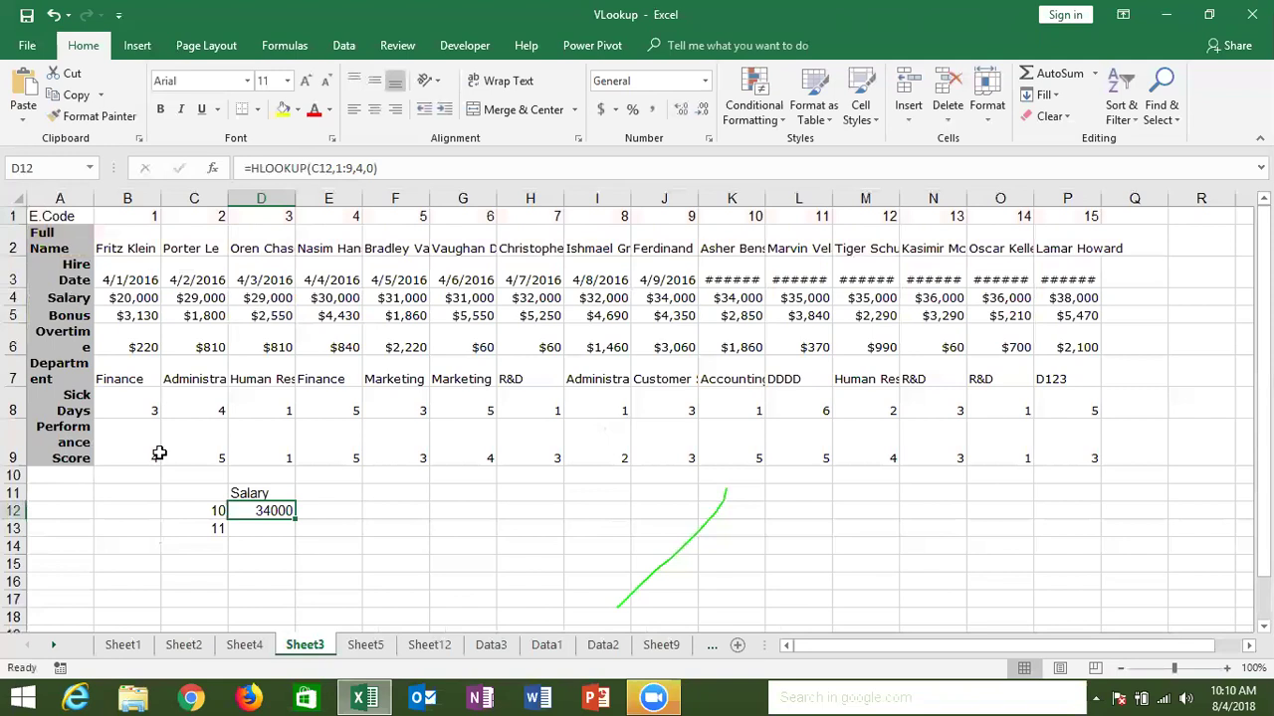
Step: Replace D12's fixed row index 4 with MATCH(D11,A1:A9,0) and commit the formula
double_click(240, 511)
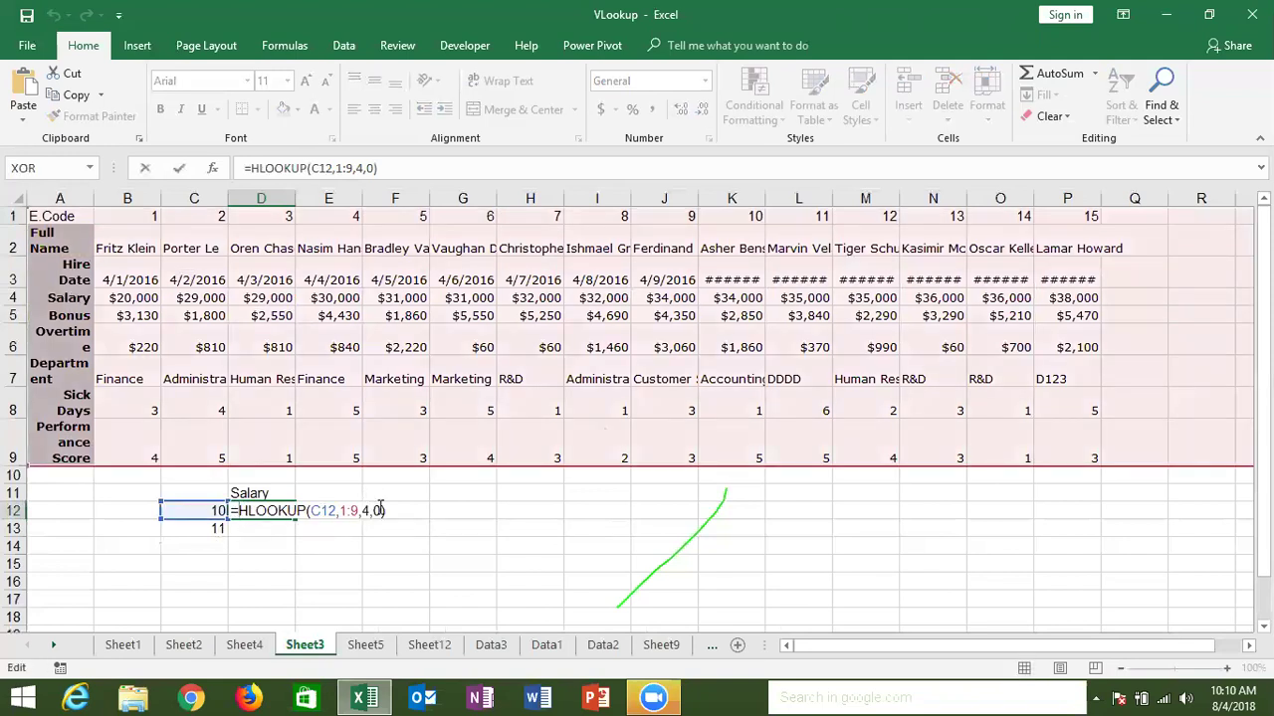
left_click(368, 511)
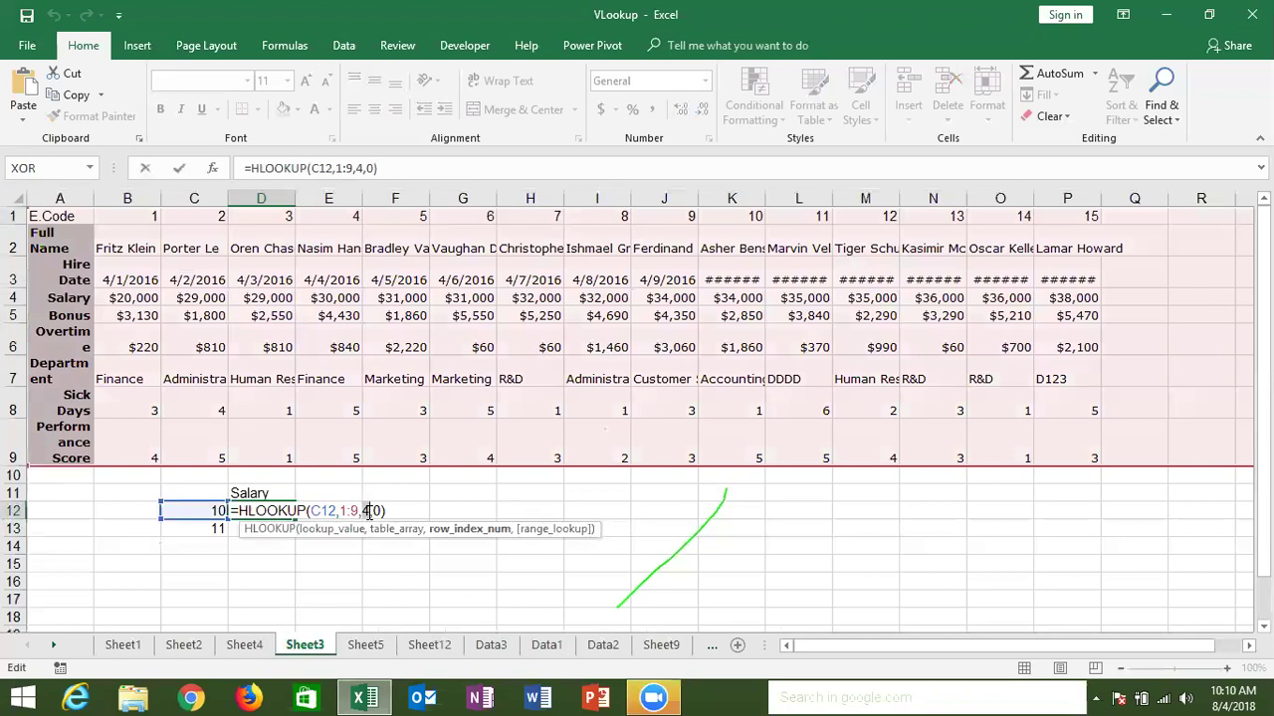
type("ma")
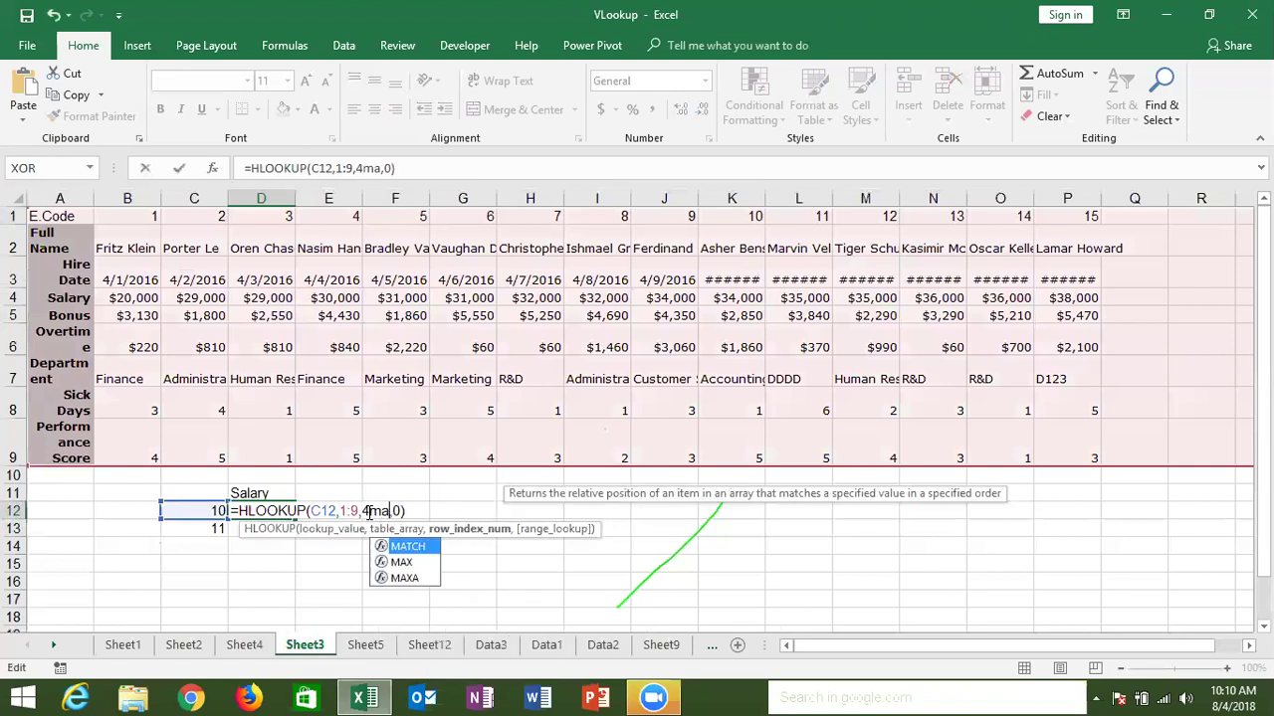
key("Tab")
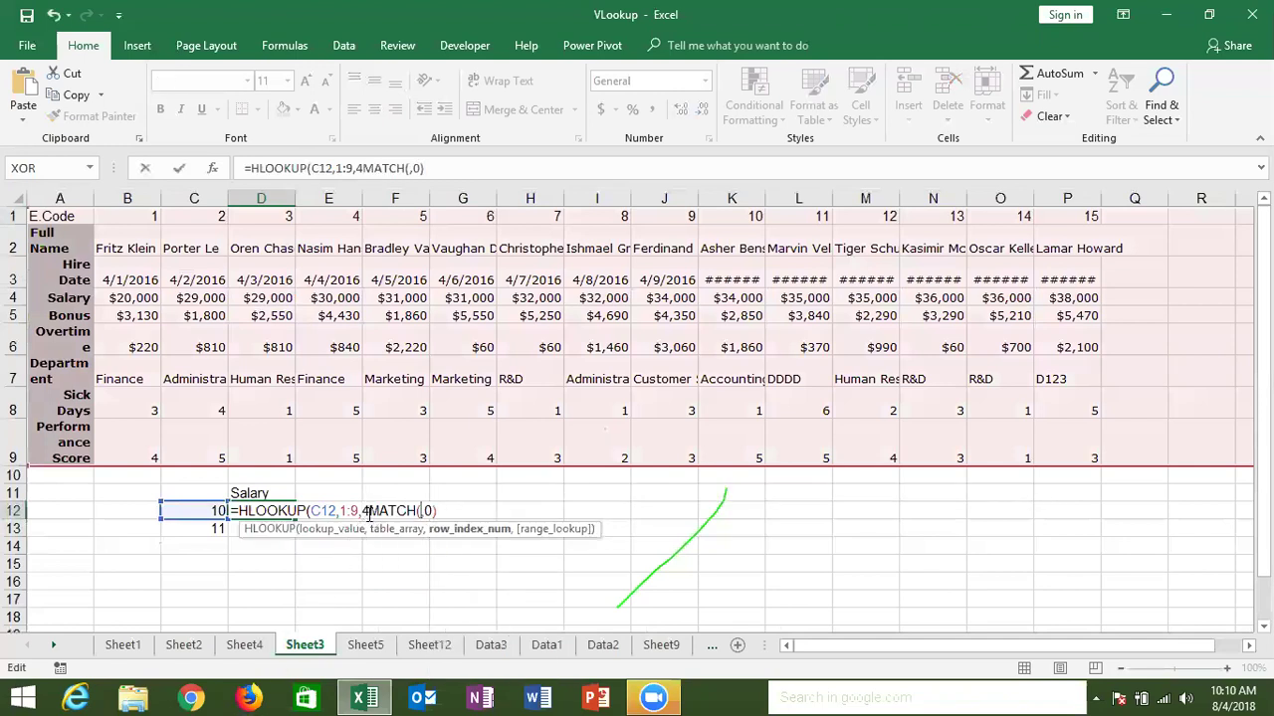
key("BackSpace")
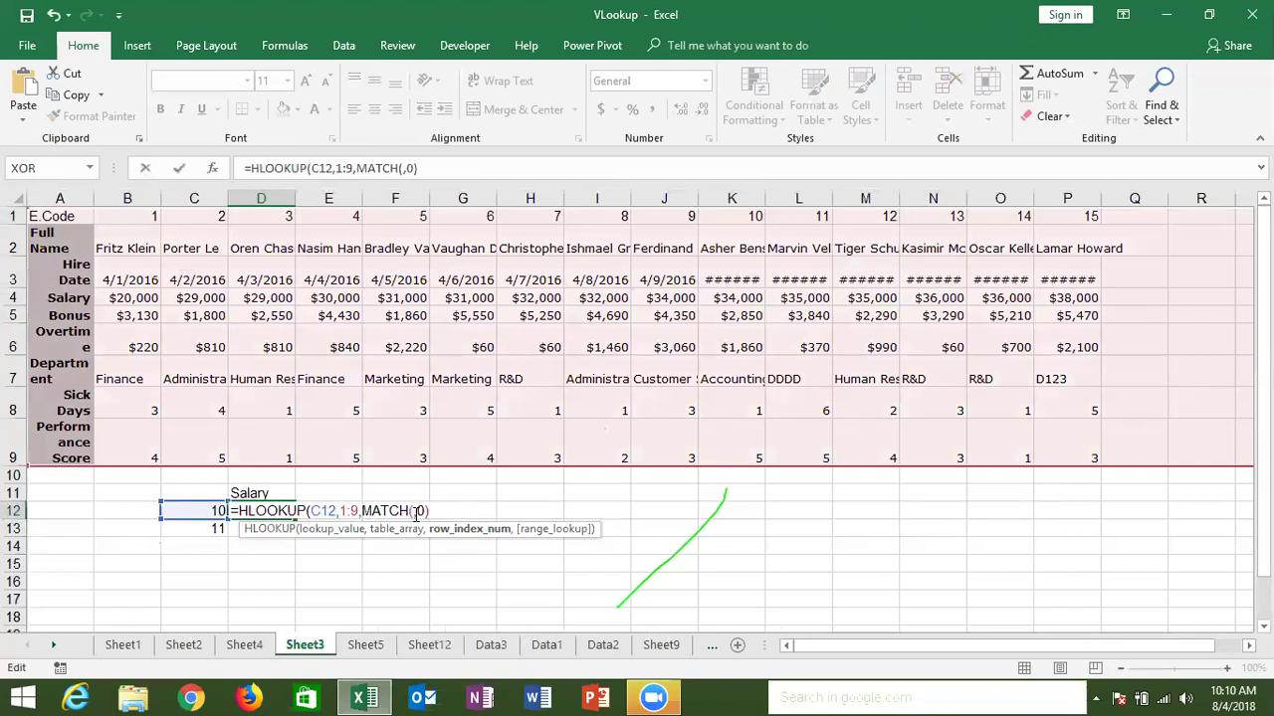
left_click(414, 512)
left_click(244, 490)
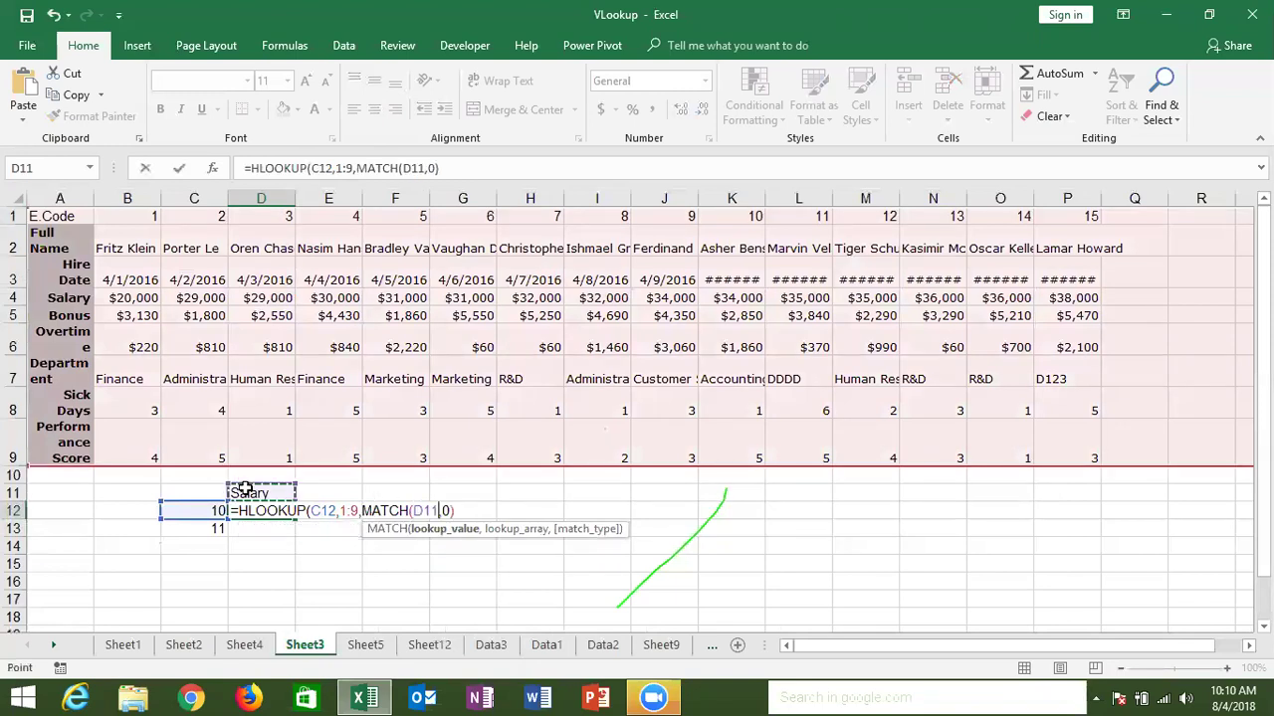
type(",")
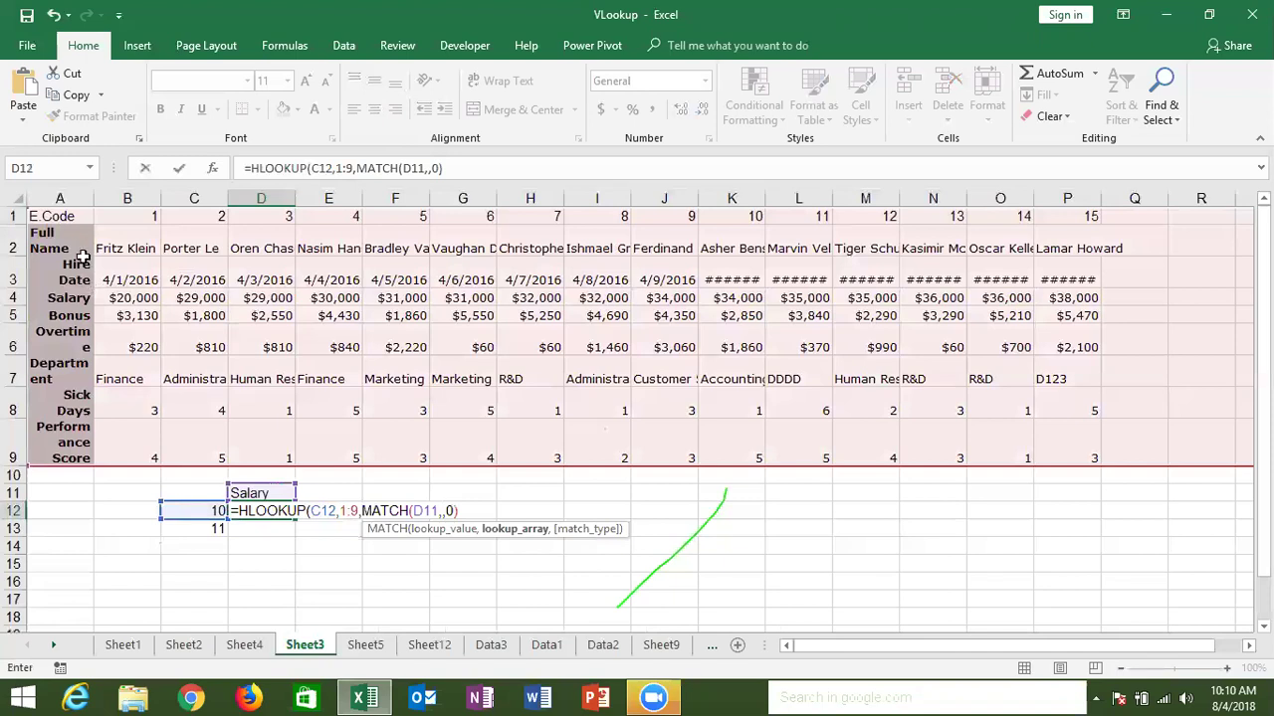
left_click_drag(76, 216, 66, 443)
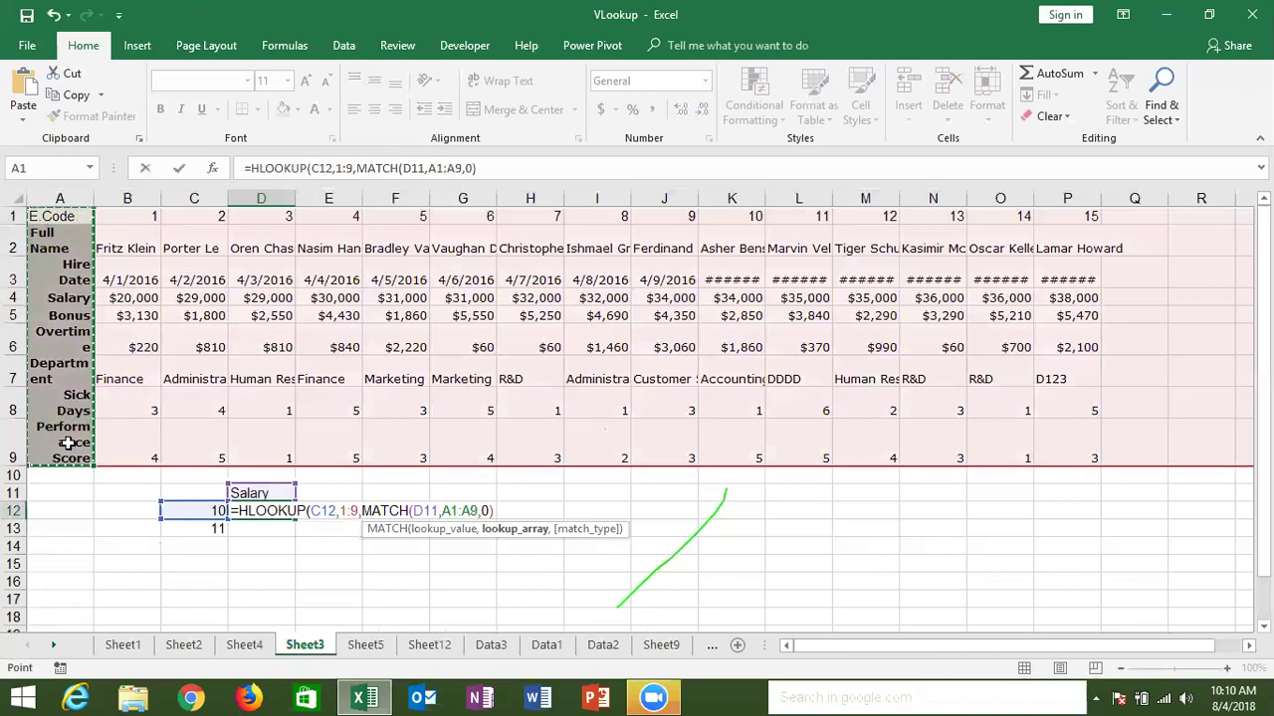
type(",0")
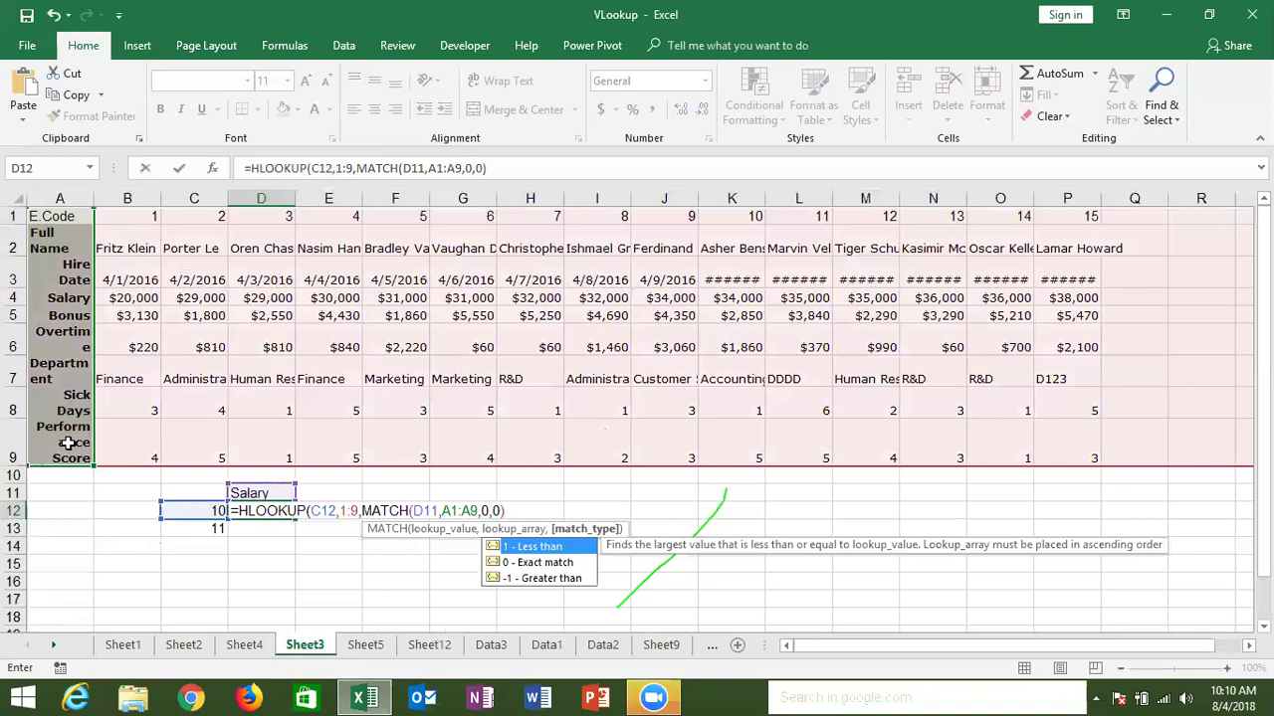
type(")")
key("ctrl+Return")
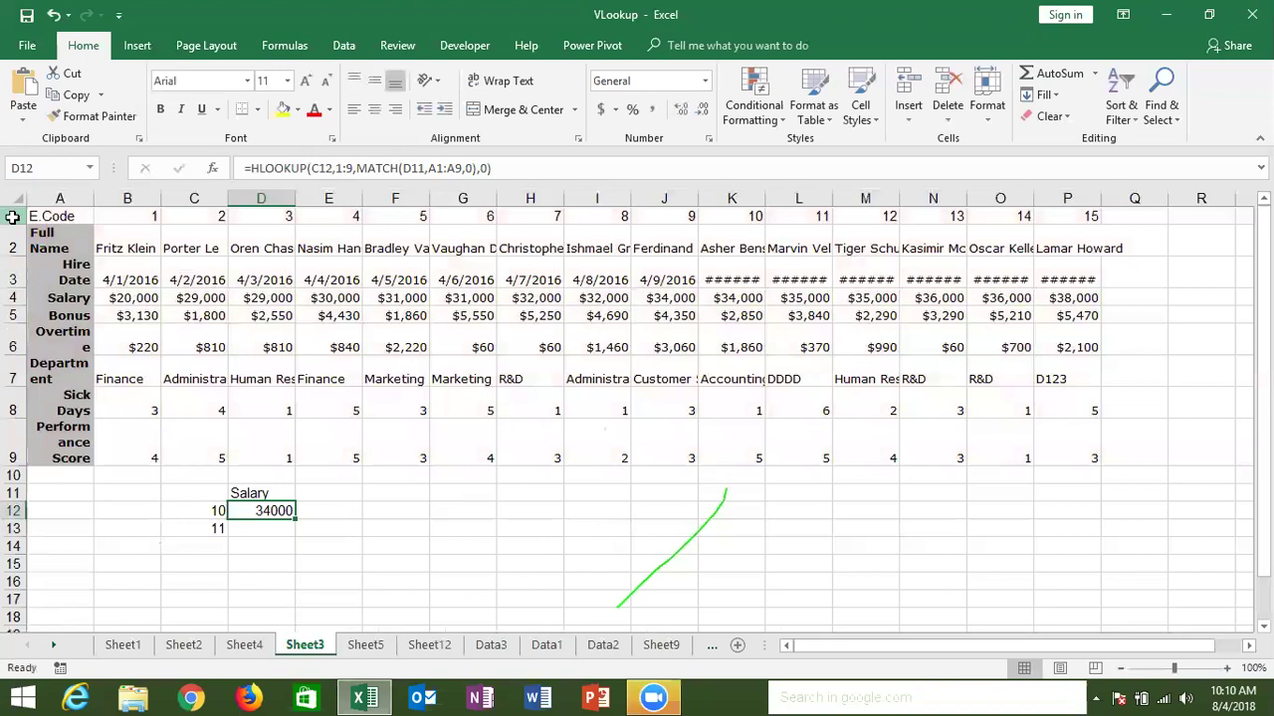
left_click(12, 216)
Step: Enter =INDEX(A1:P9,4,MATCH(C12,1:1,0)) in D13, accepting Excel's suggested correction
left_click(262, 521)
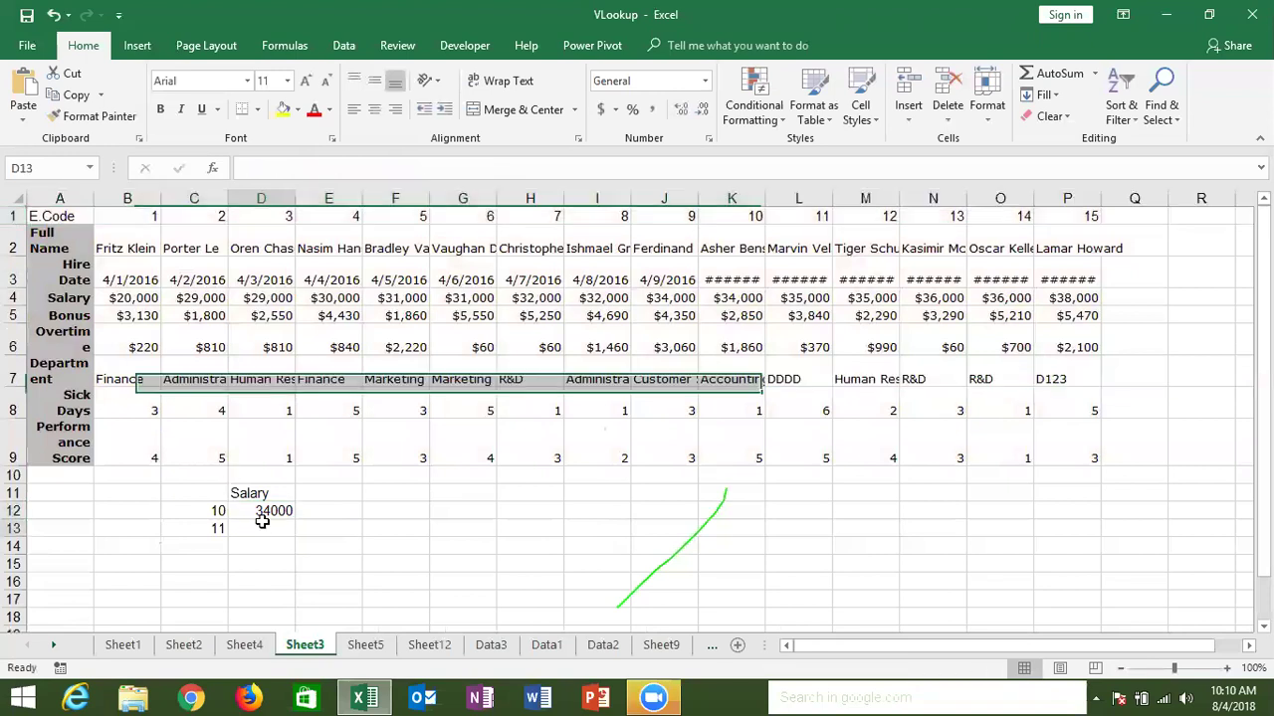
type("=")
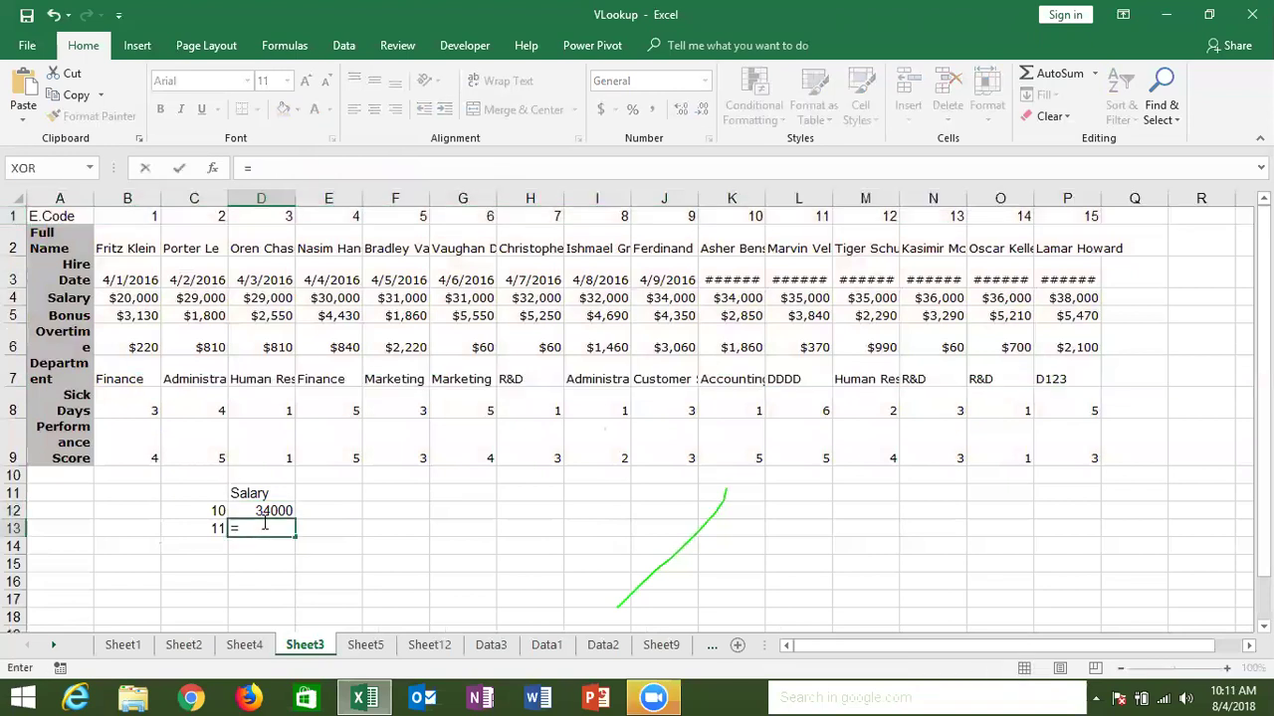
type("ind")
key("Tab")
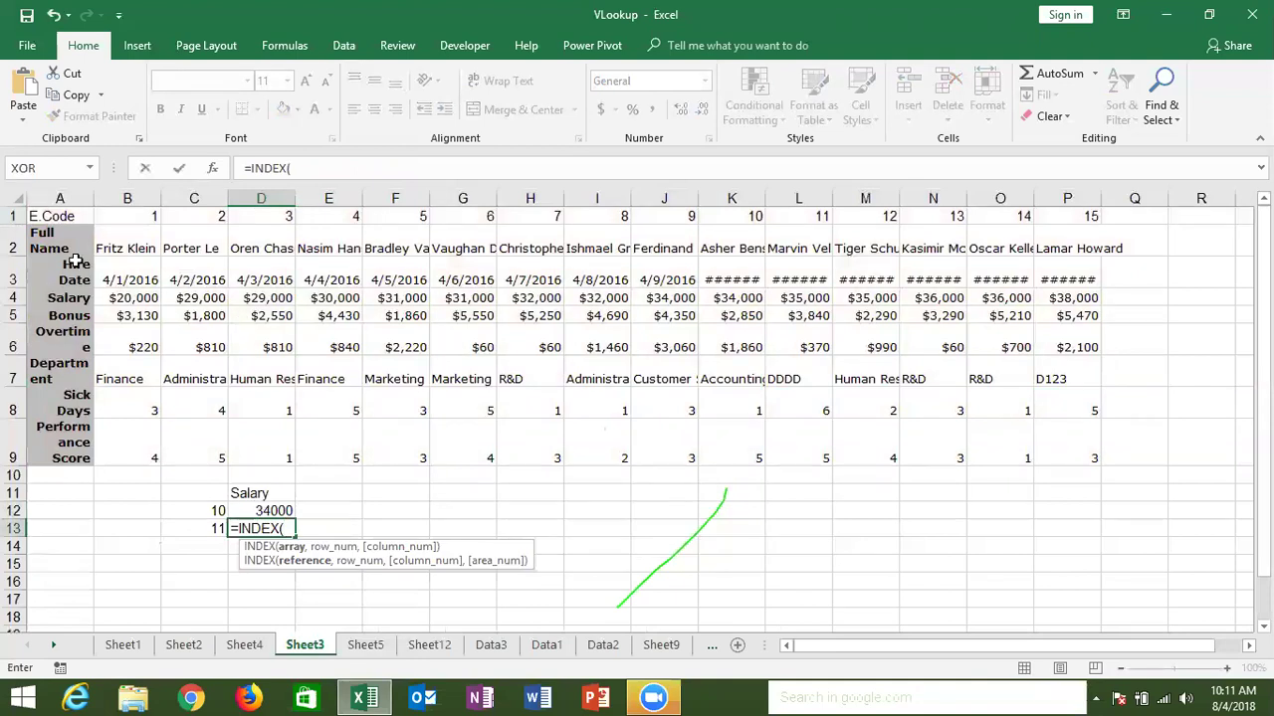
left_click_drag(70, 216, 1051, 445)
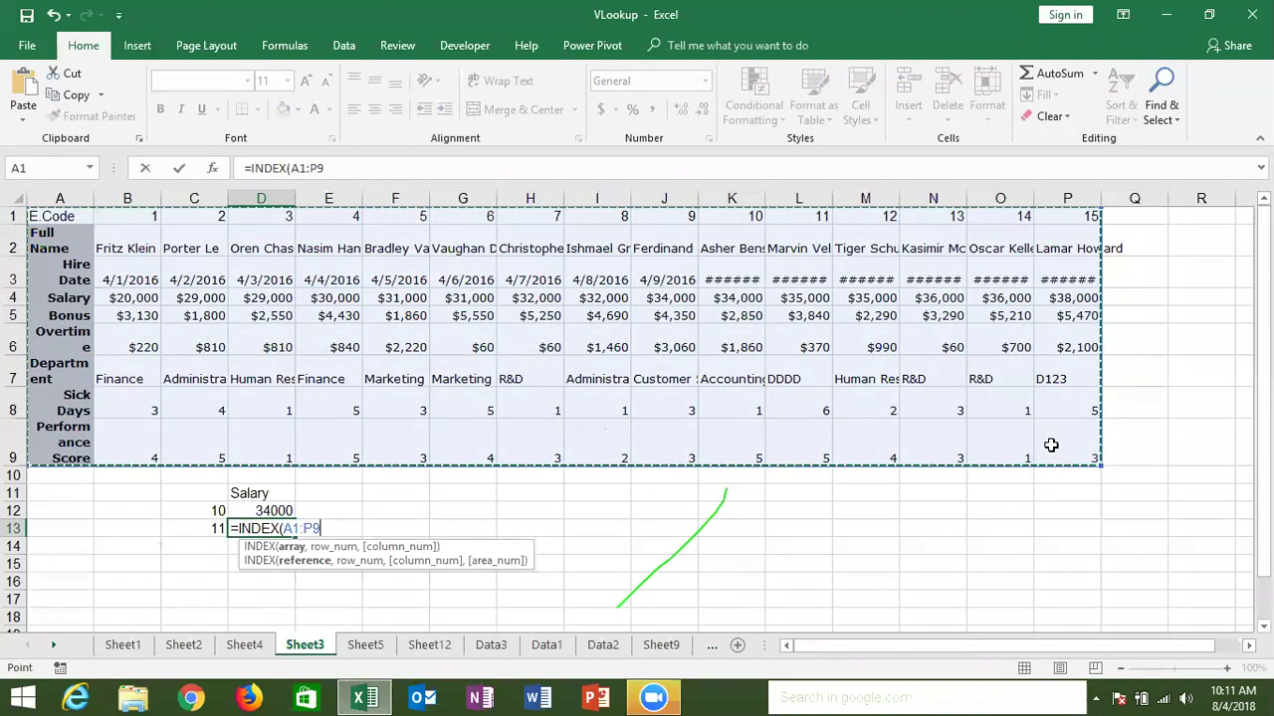
type(",4,")
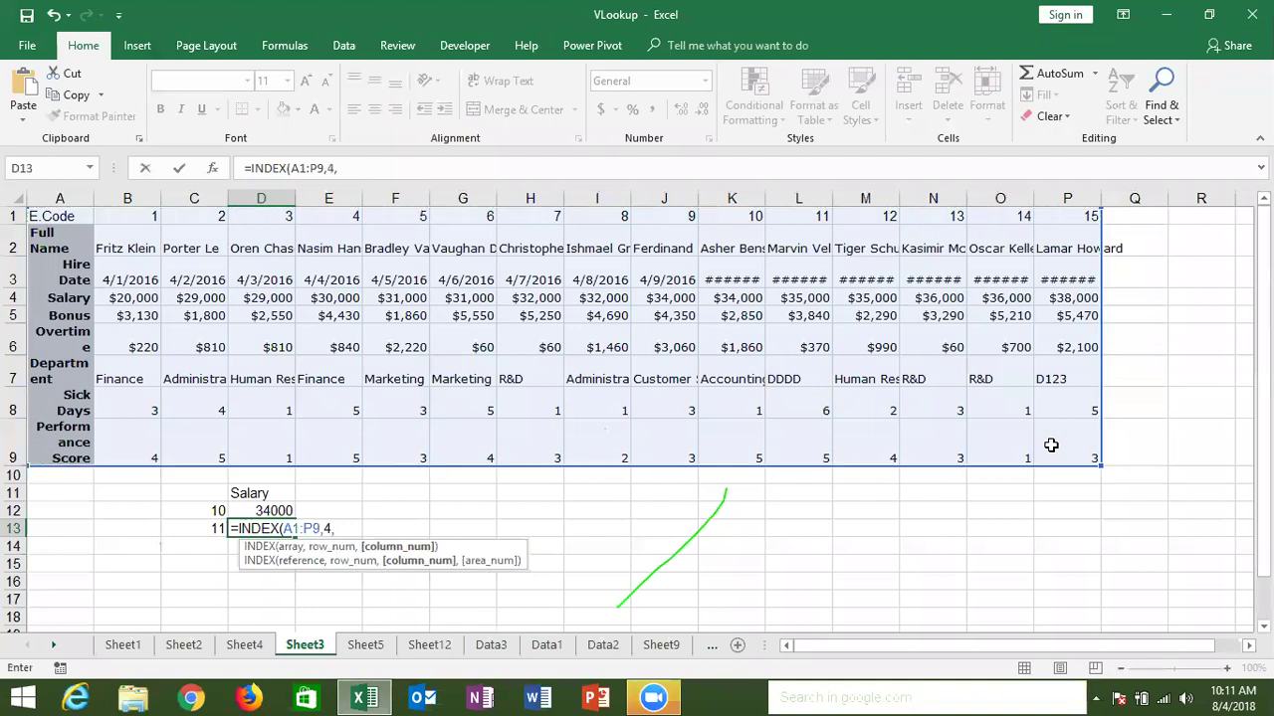
type("mat")
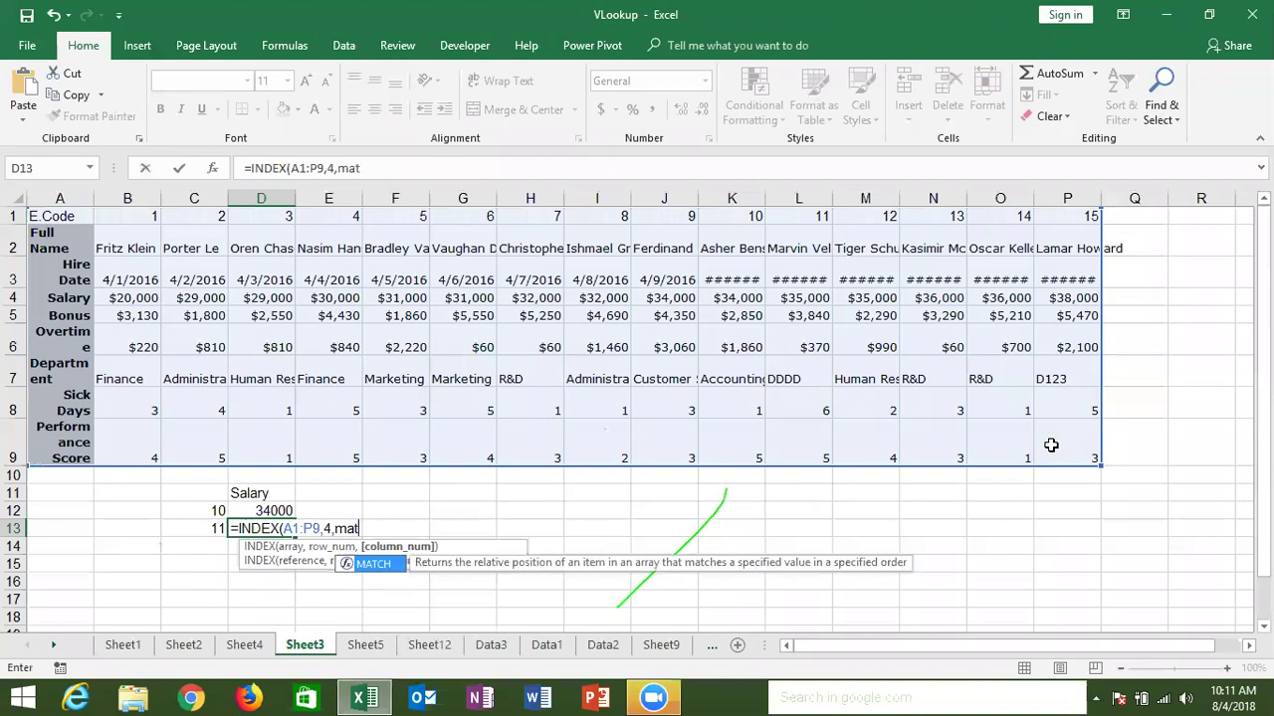
key("Tab")
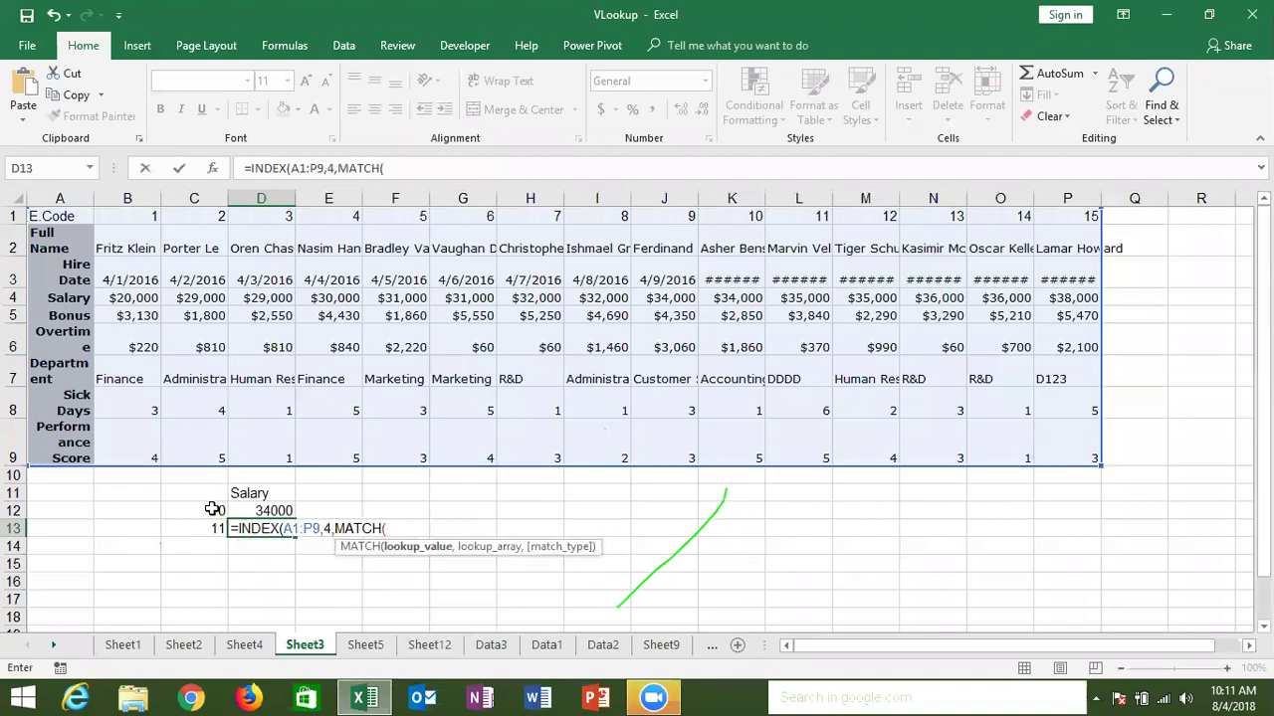
left_click(212, 510)
type(",")
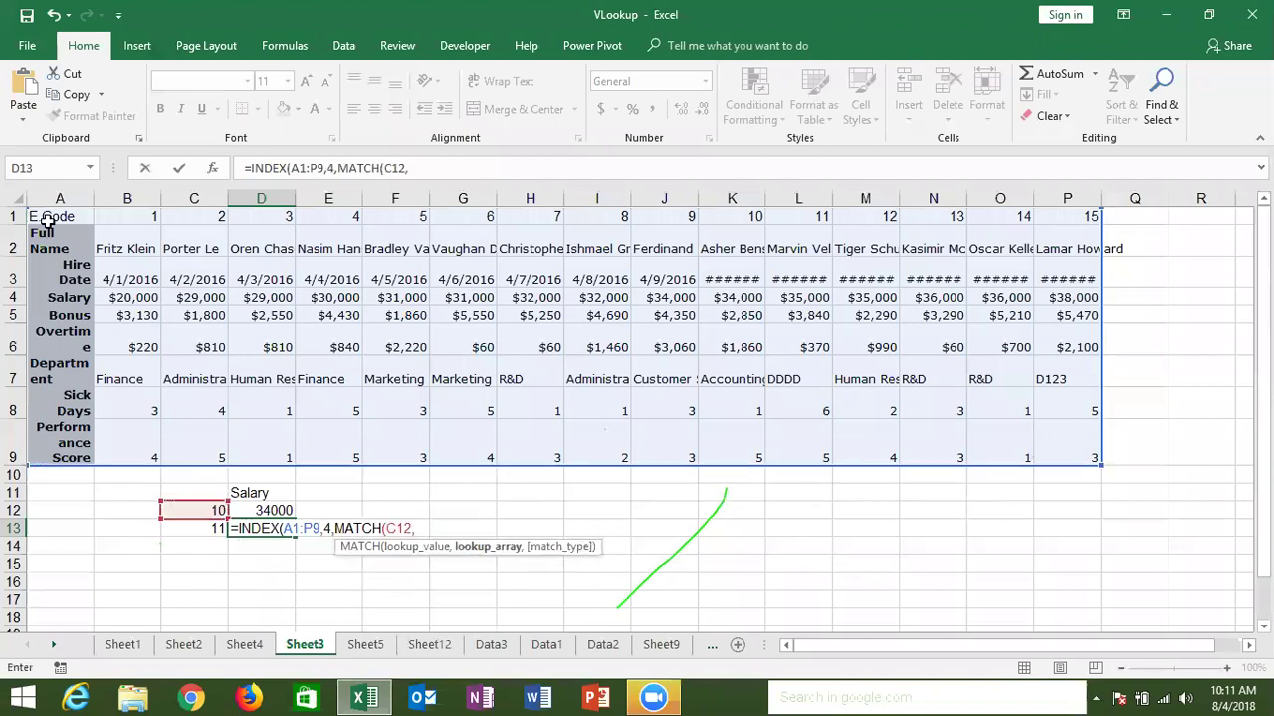
left_click(13, 217)
type(",0)")
key("Return")
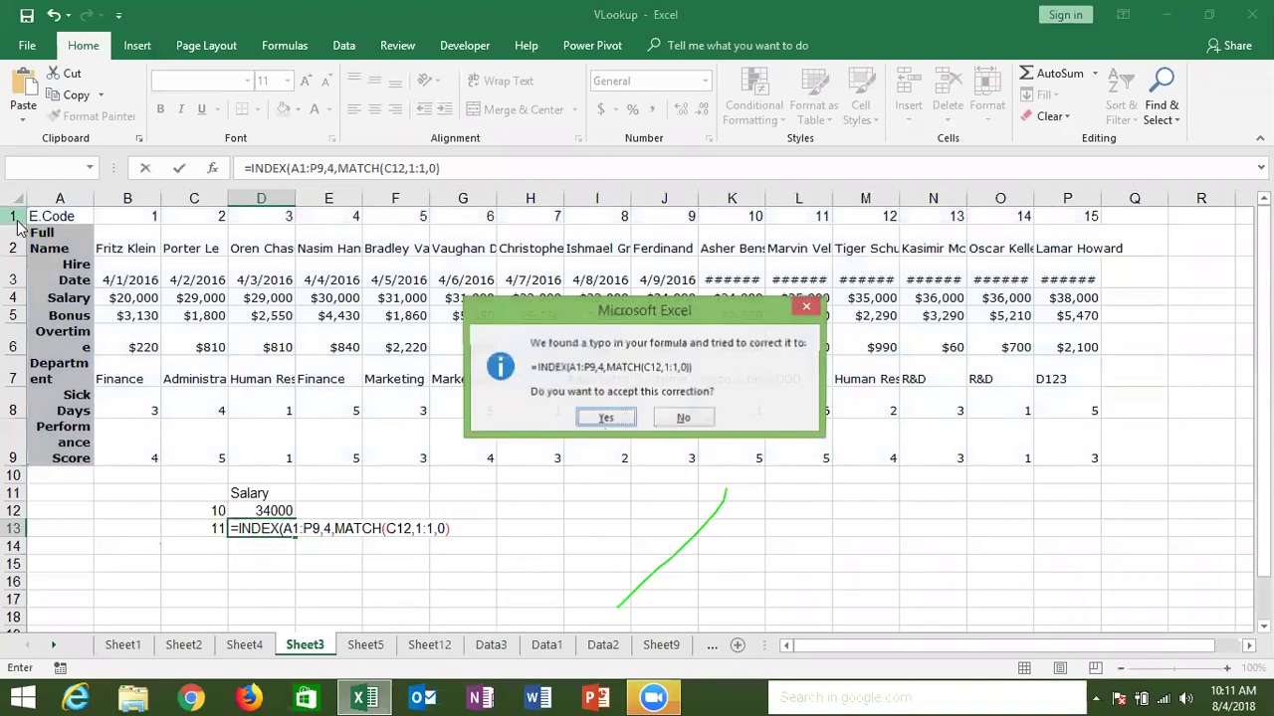
key("Return")
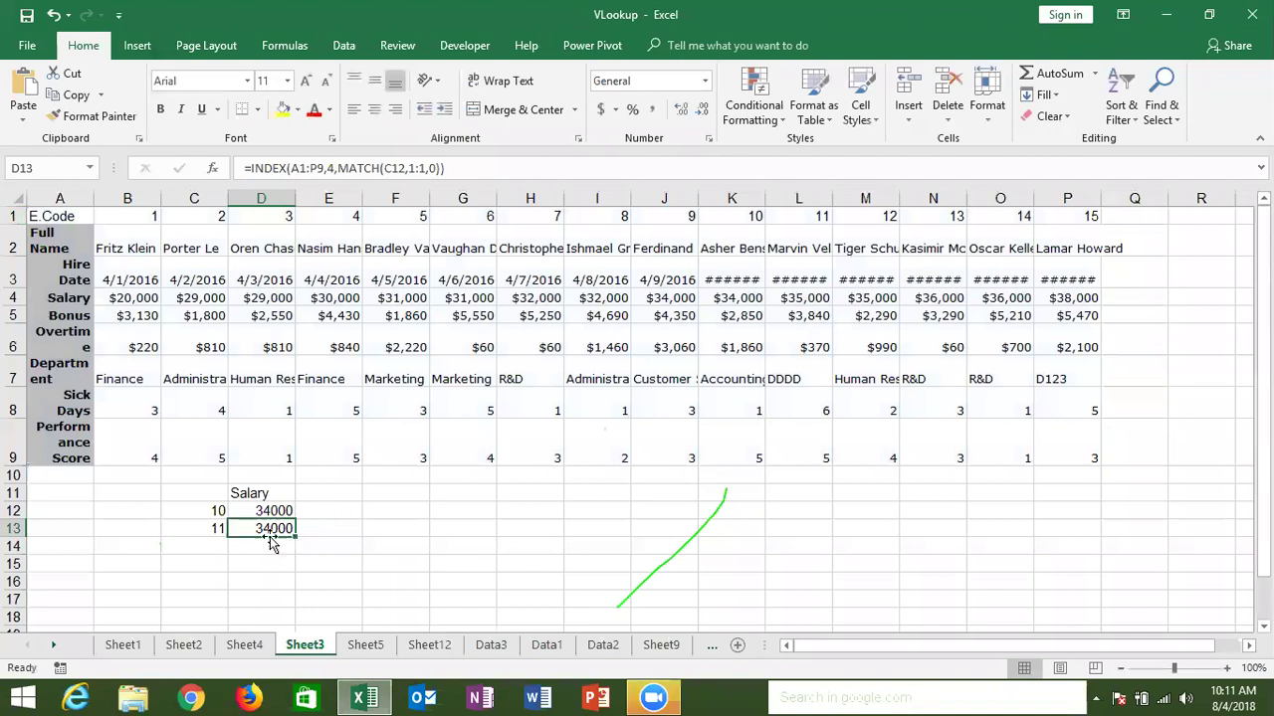
Step: Review D13's formula and its row argument 4, leaving it unchanged
double_click(266, 529)
left_click(327, 529)
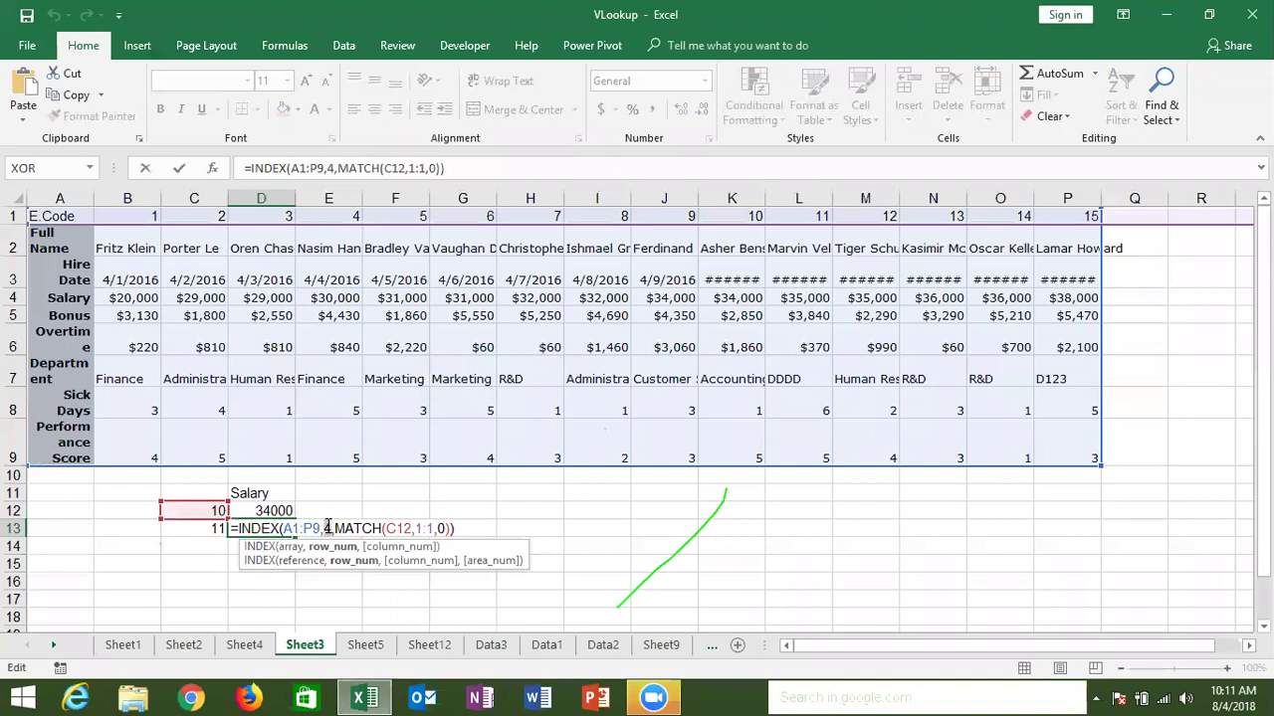
key("Return")
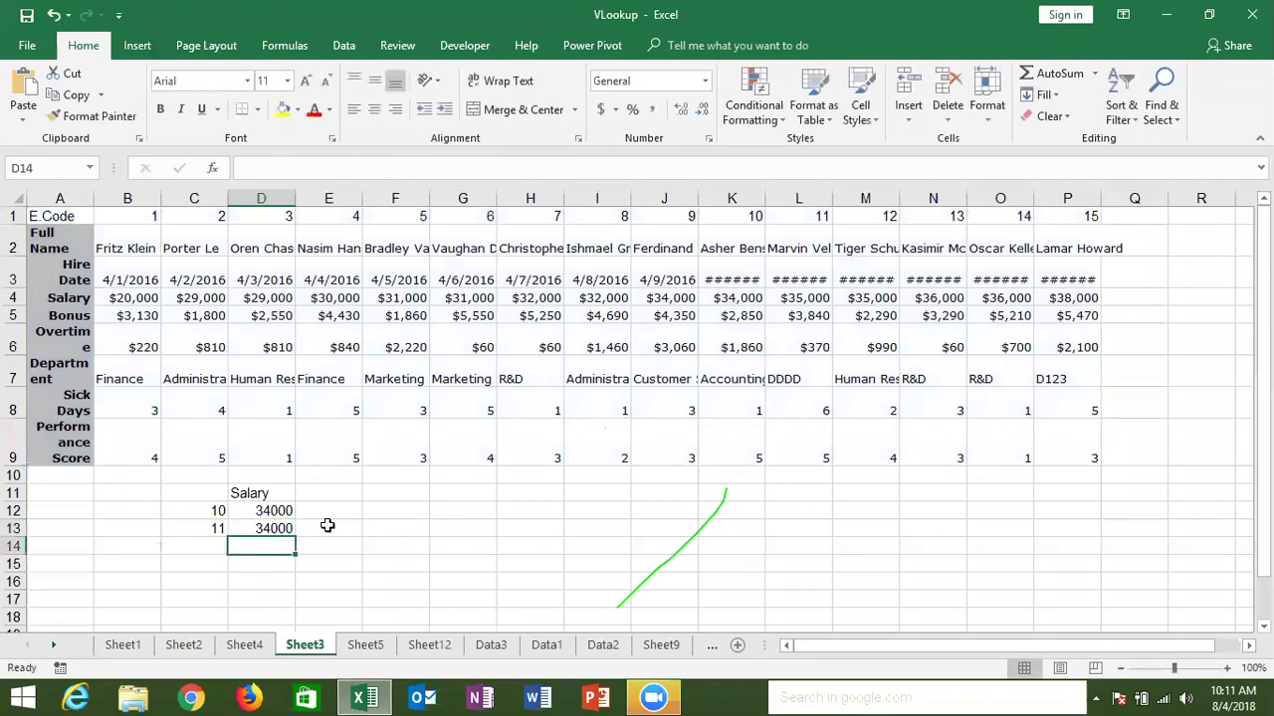
Step: Enter =OFFSET(A1,3,MATCH(C12,1:1,0)-1) in D14, returning salary 34000
type("=off")
key("Tab")
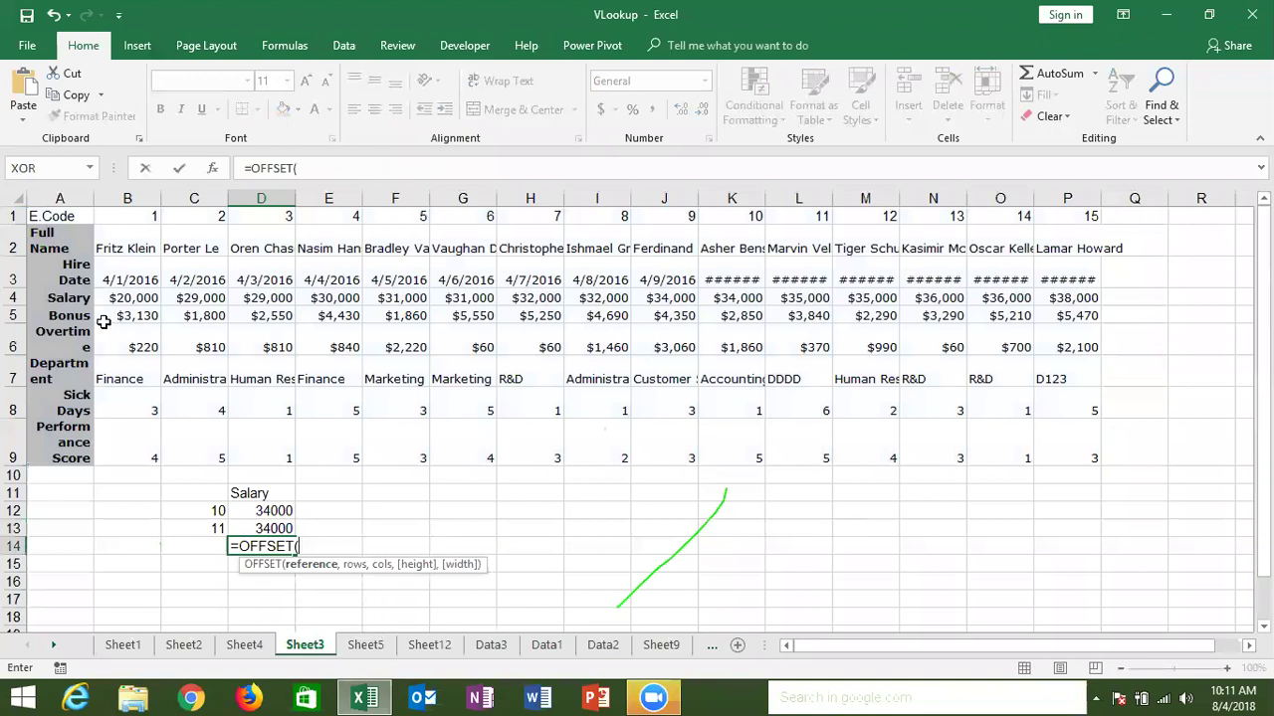
left_click(49, 217)
type(",")
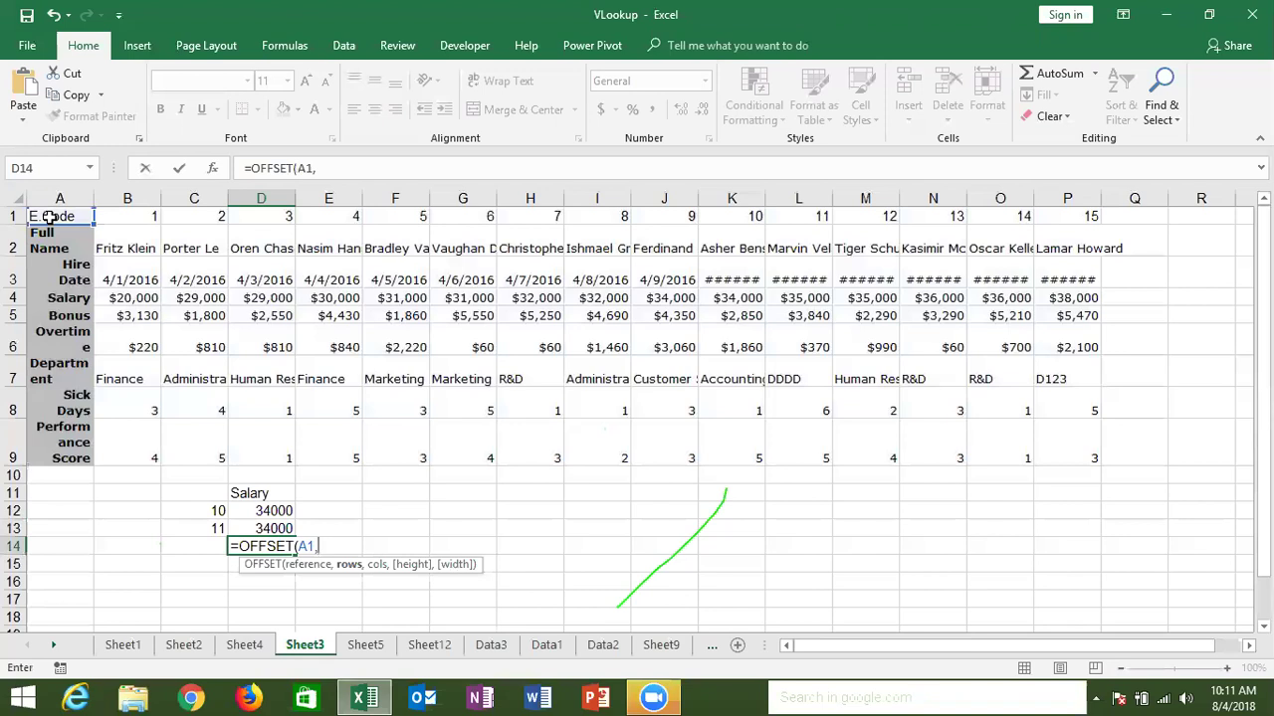
type("3,")
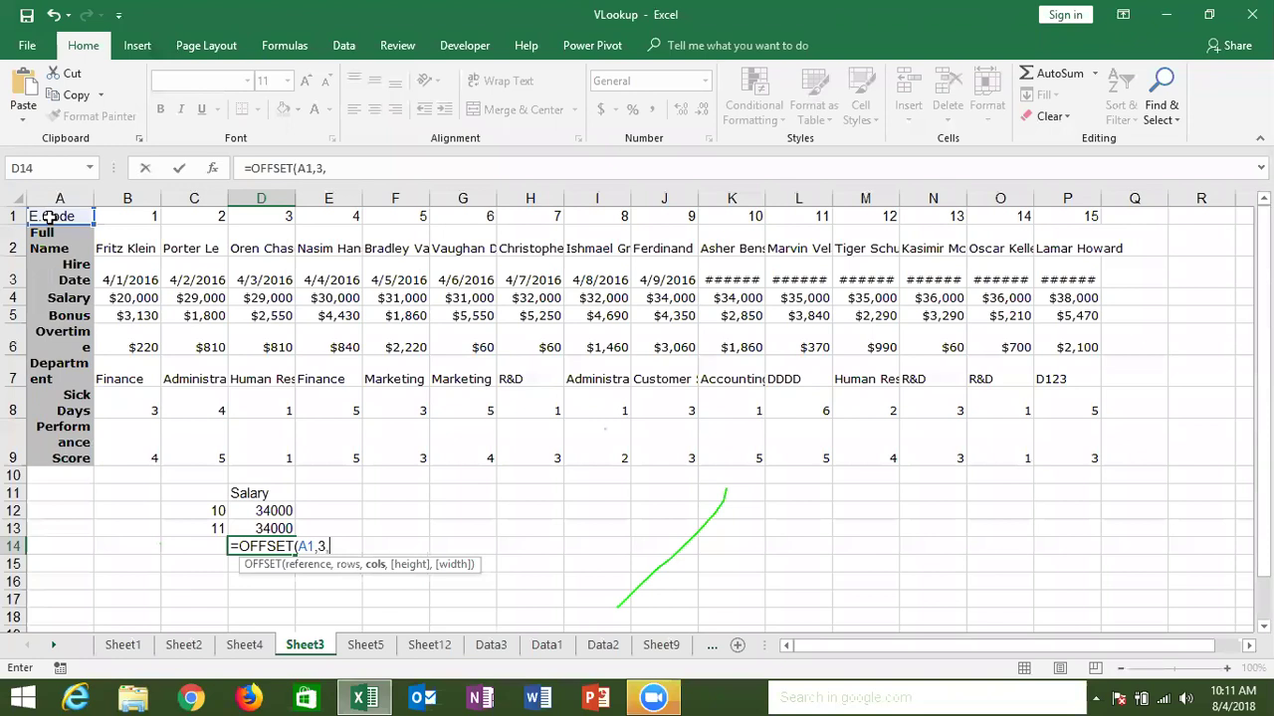
type("m")
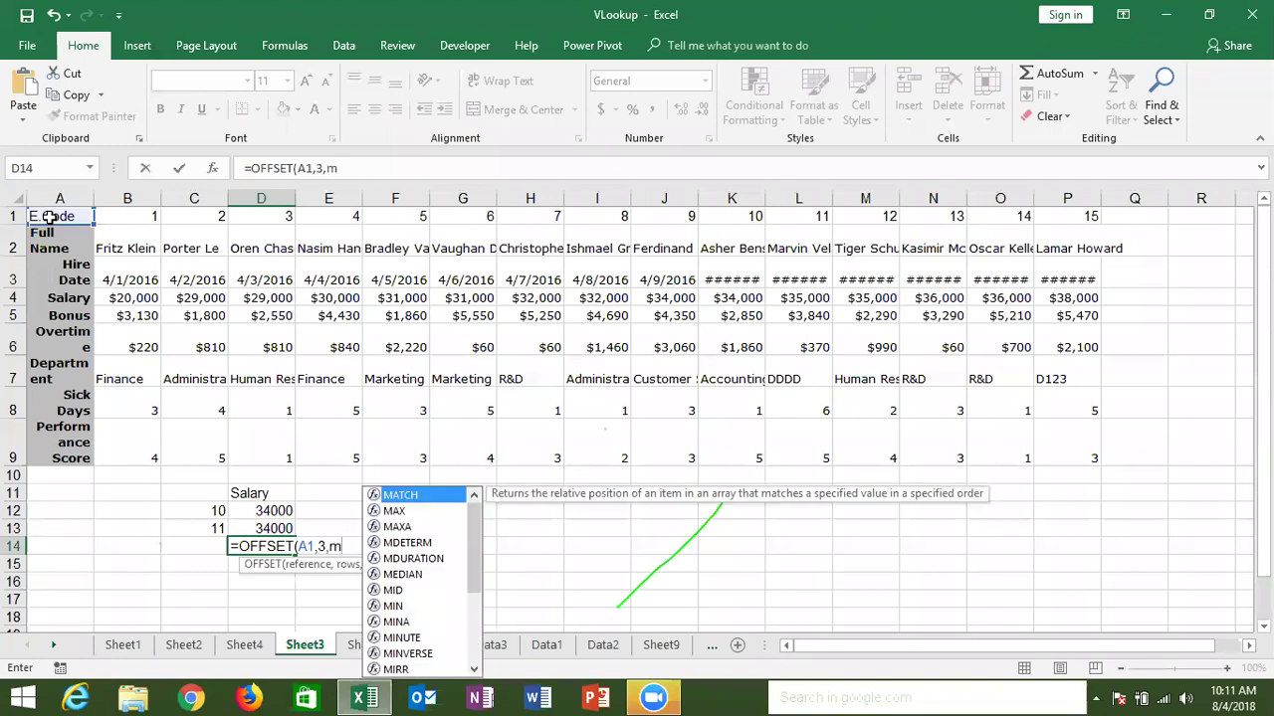
key("Tab")
left_click(217, 512)
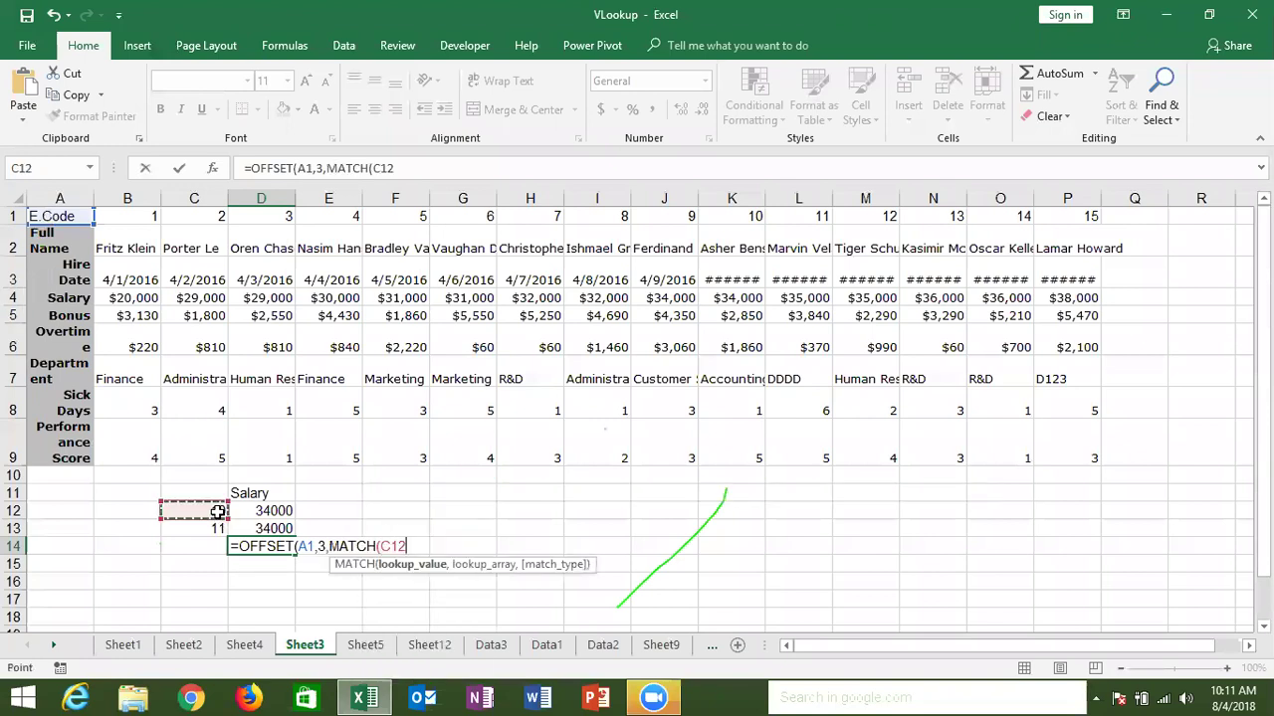
type(",")
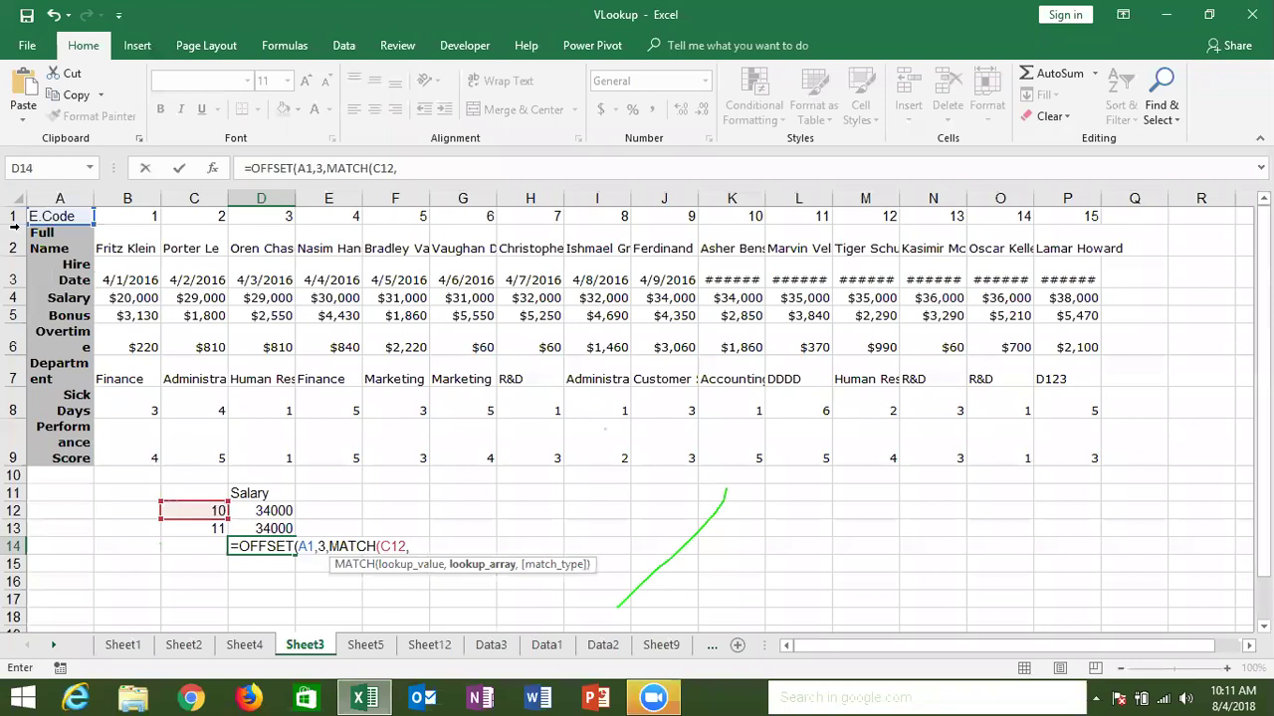
left_click(14, 216)
type(",0)")
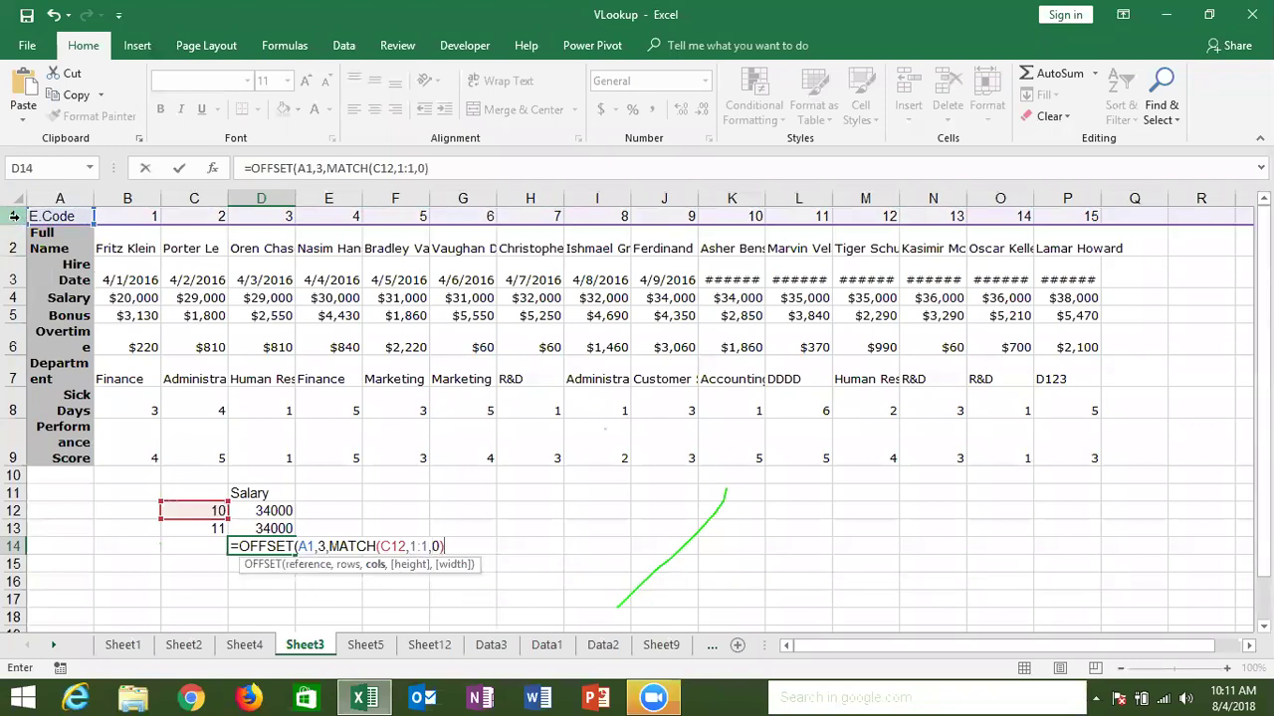
type("-1")
type(")")
key("ctrl+Return")
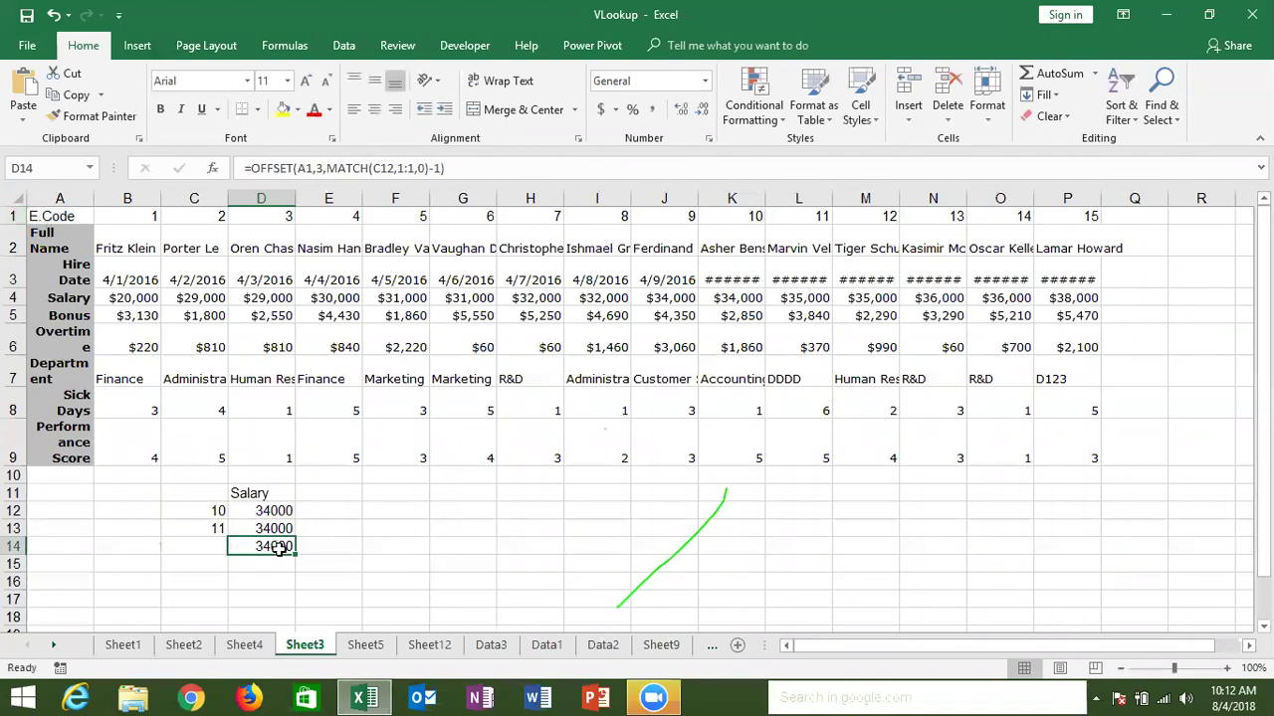
Step: Revisit Sheet3 and Sheet4's E14 INDEX/MATCH formula, then select B2:B5 on Sheet5
left_click(365, 645)
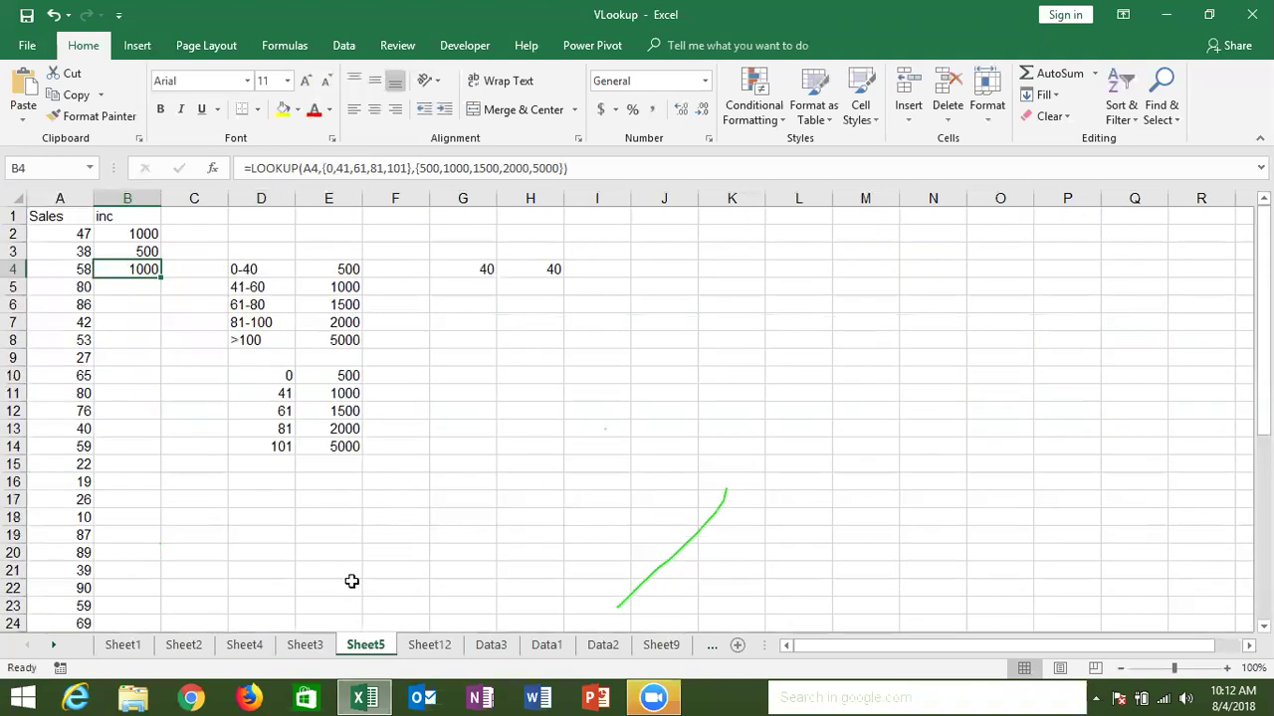
left_click(308, 645)
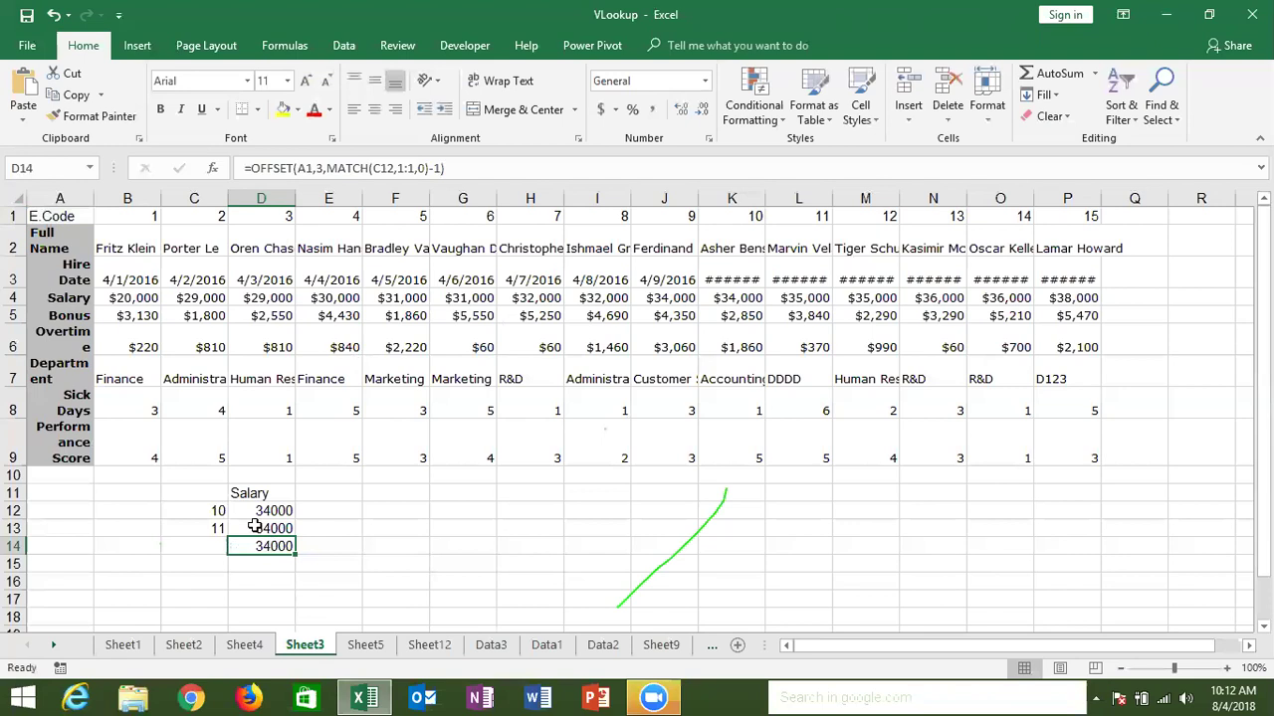
left_click(244, 646)
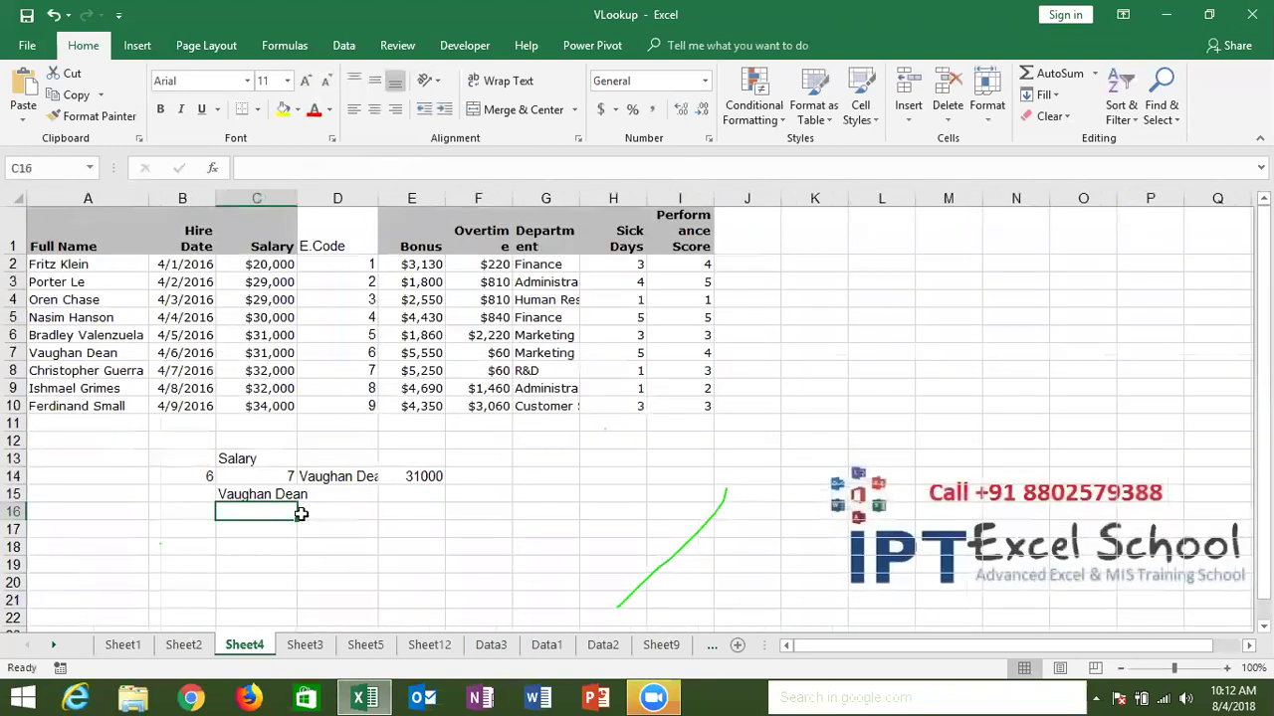
left_click(405, 475)
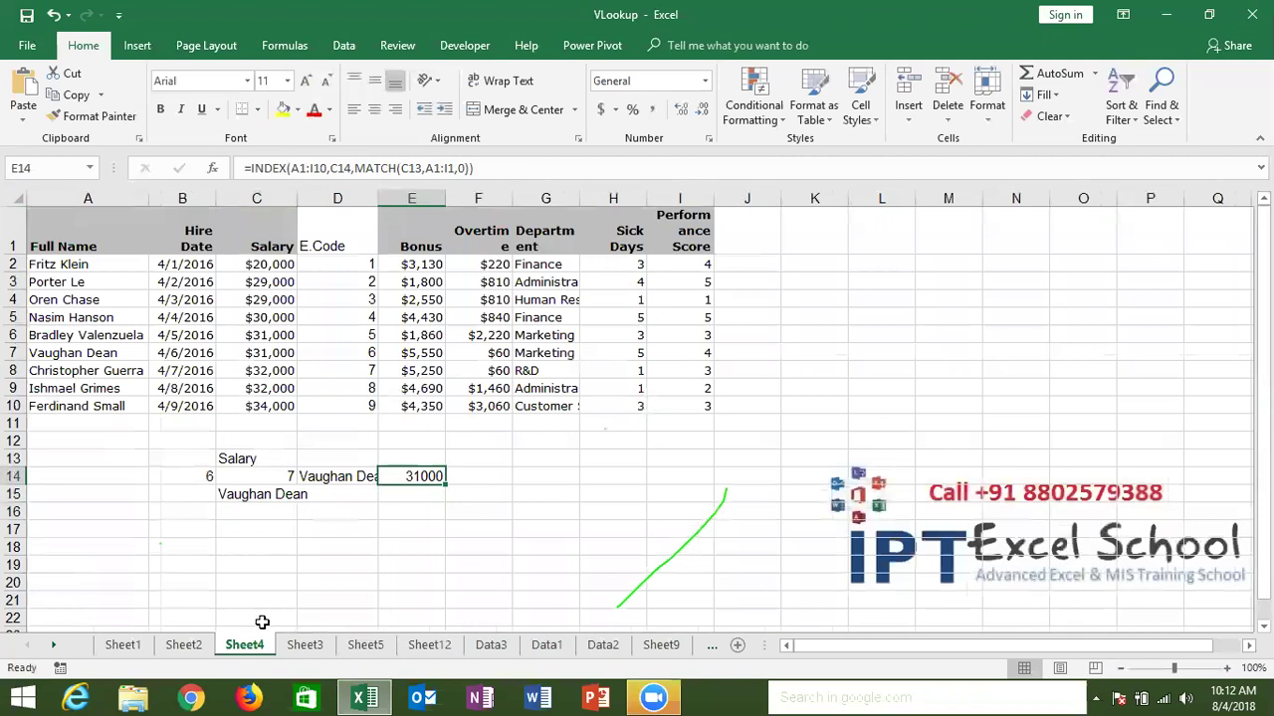
left_click(316, 646)
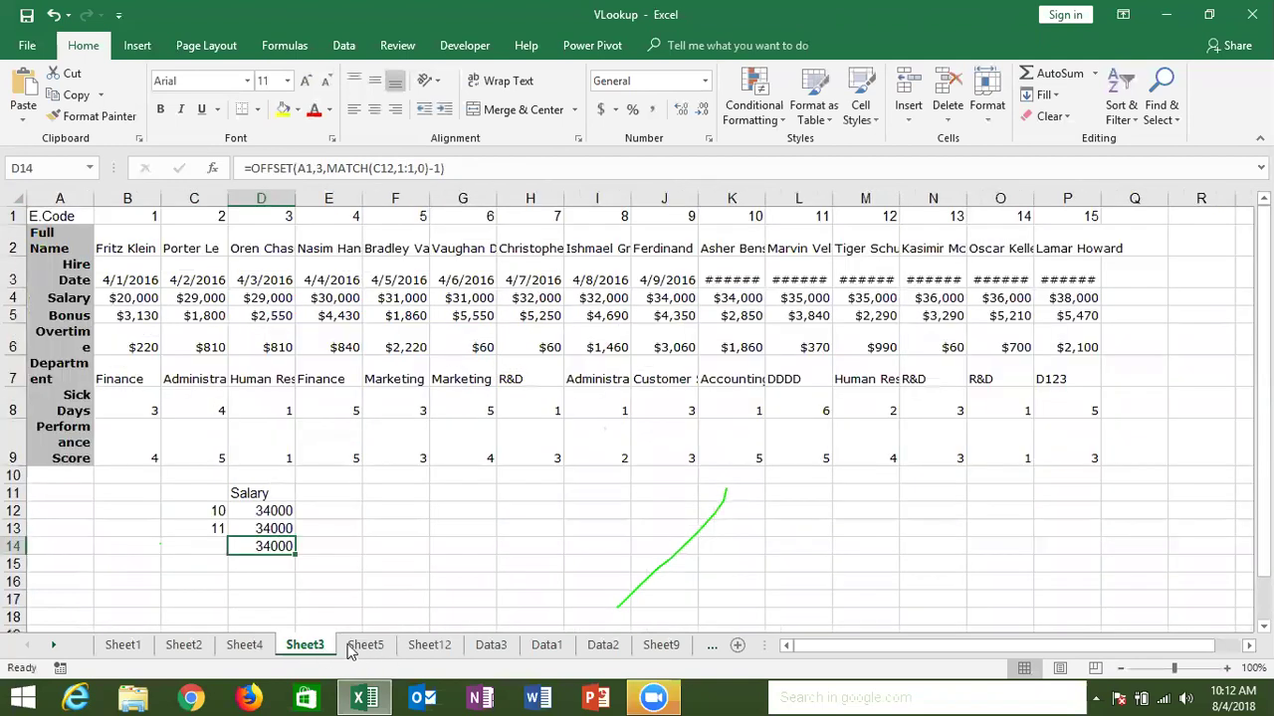
left_click(361, 645)
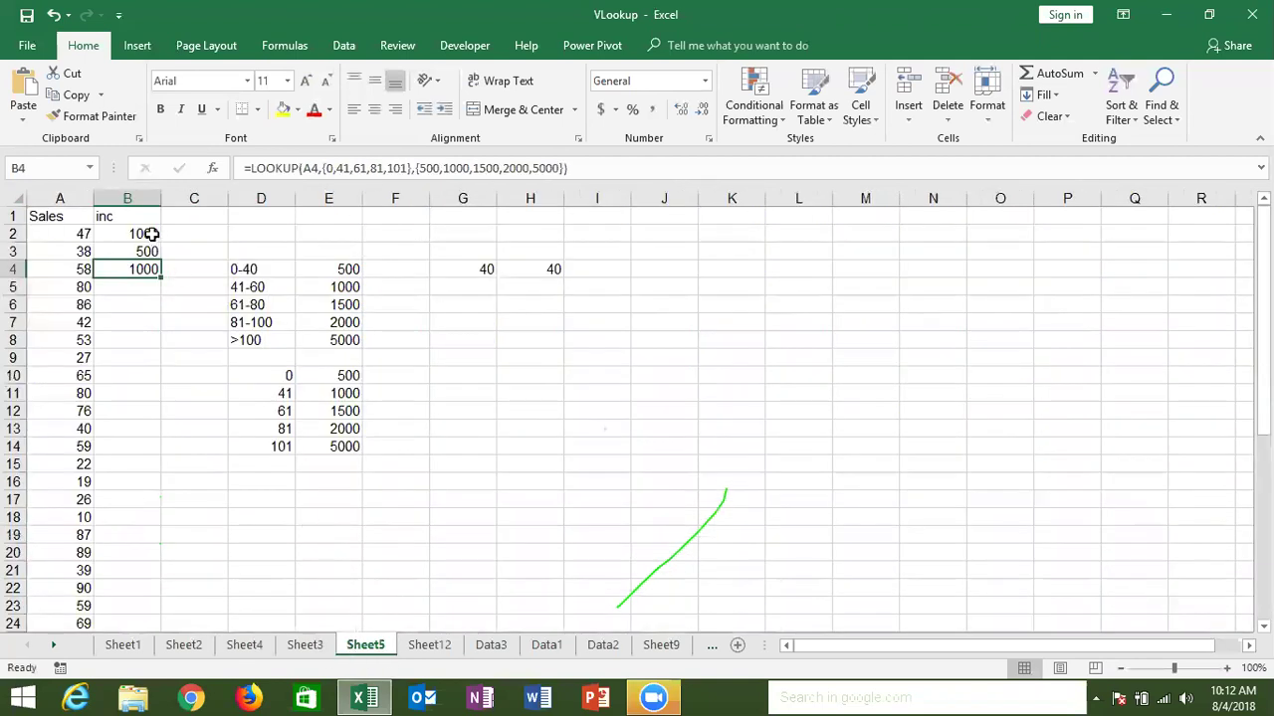
left_click_drag(149, 235, 157, 291)
Step: Delete the old incentive results in B2:B5 on Sheet5
key("Delete")
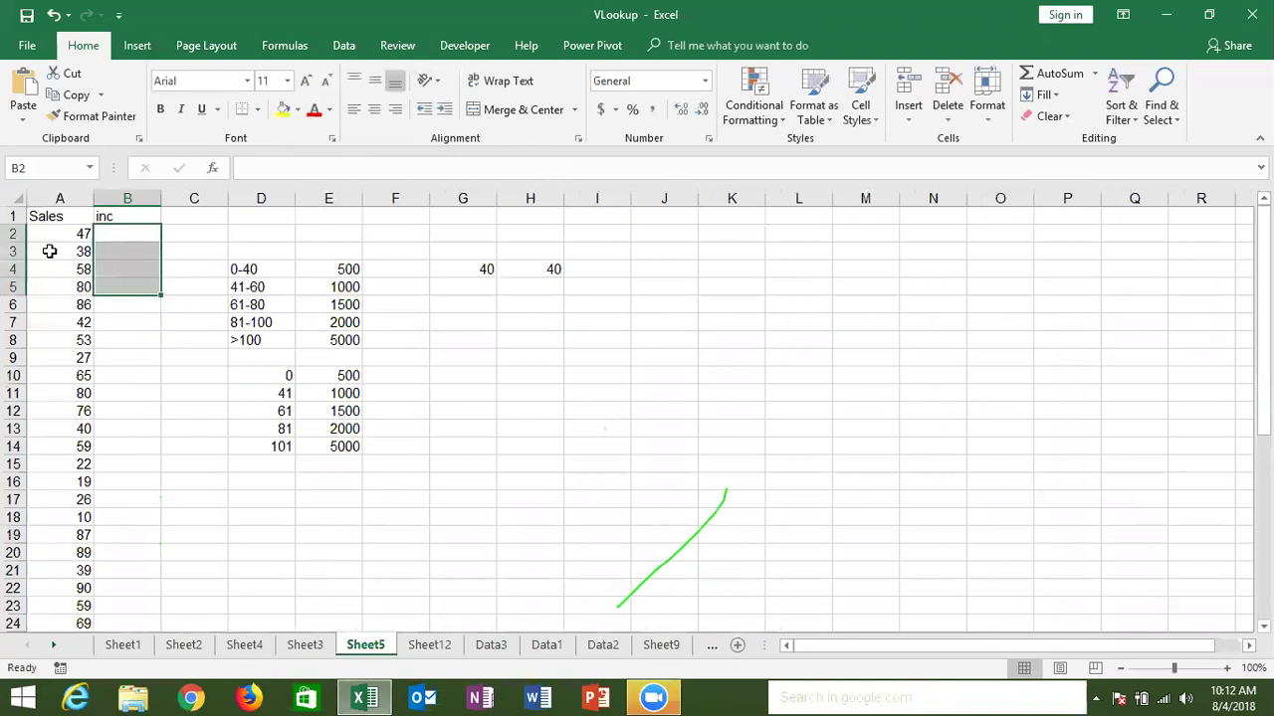
left_click(60, 196)
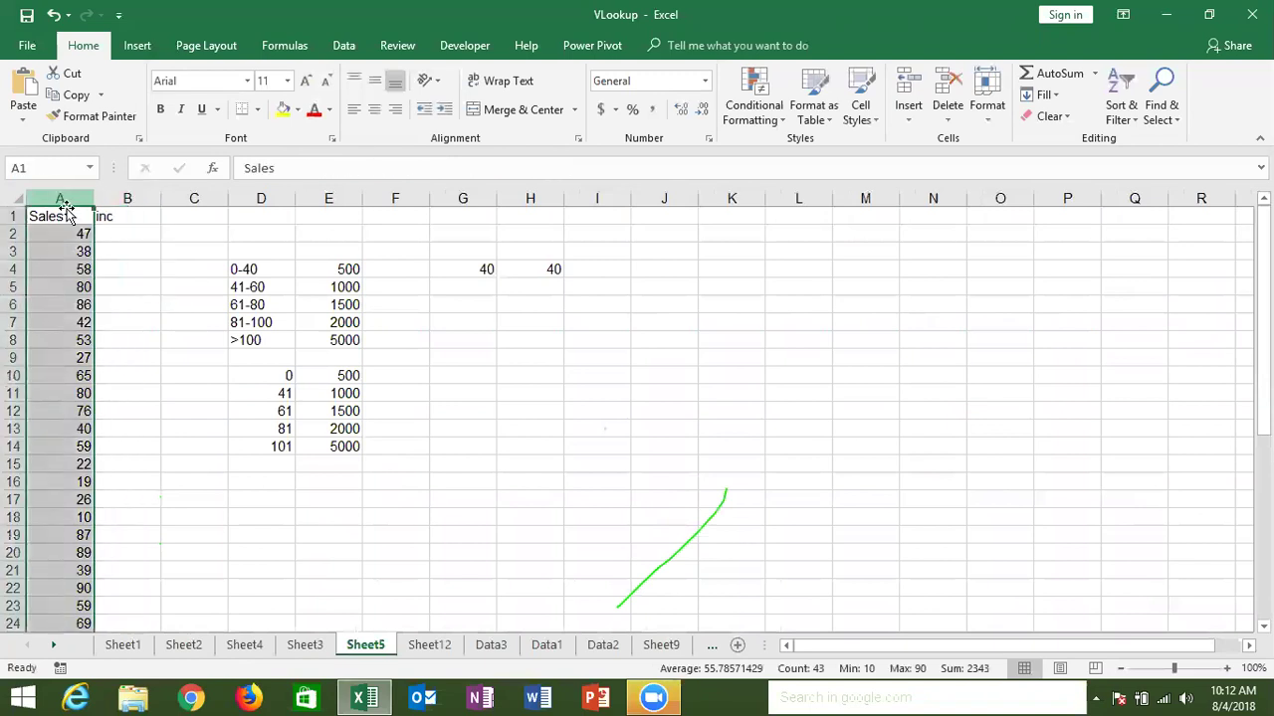
left_click(107, 233)
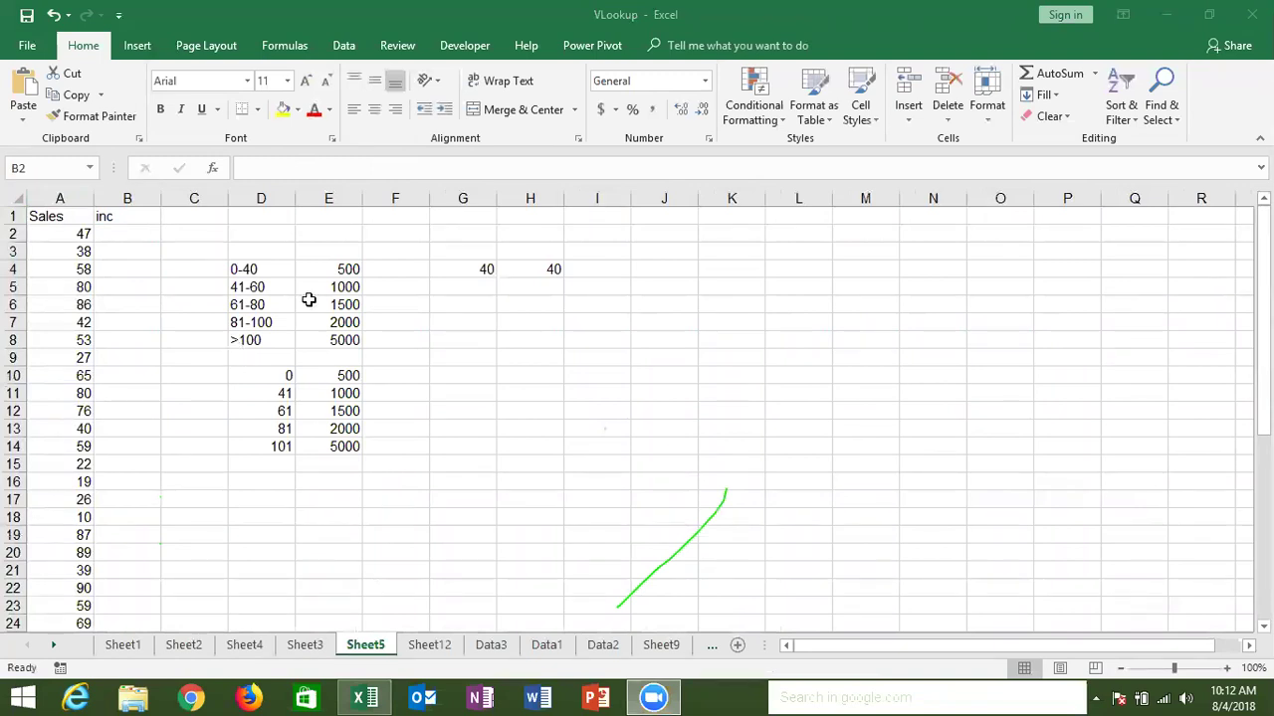
left_click(474, 478)
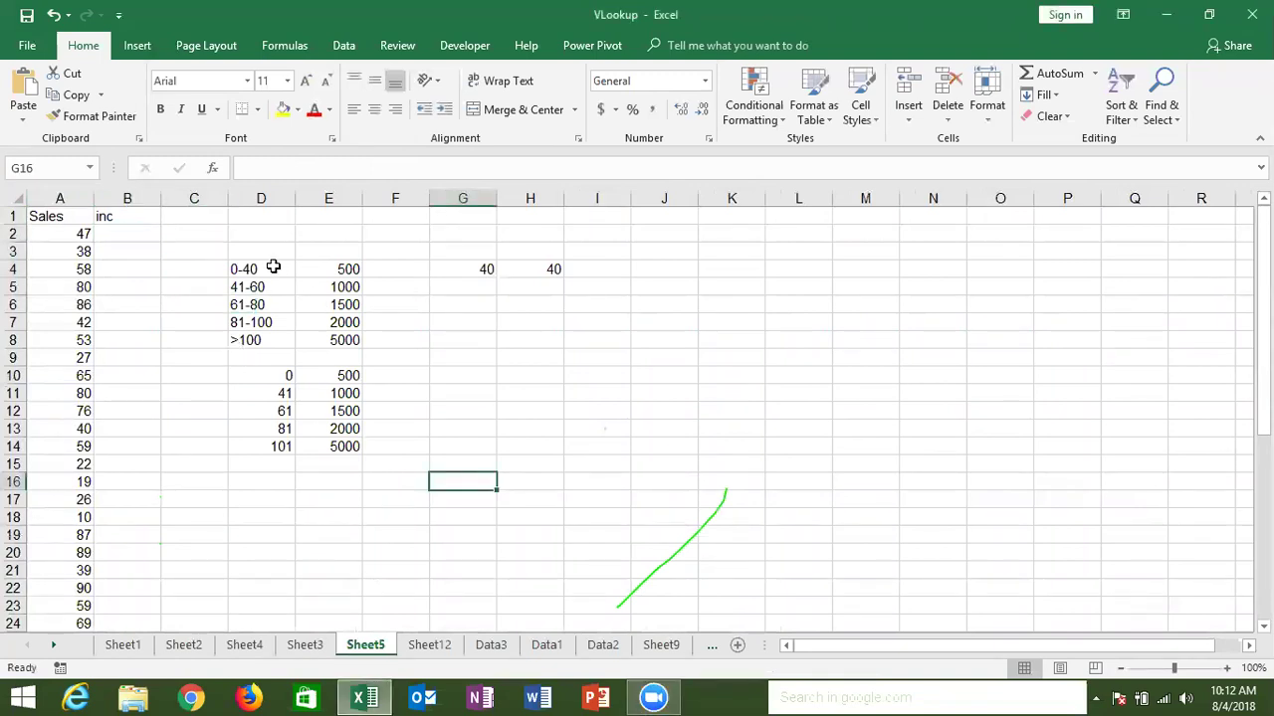
Step: Review the band tables: incentives 500–5000 in E4:E8, and bounds D10:D14 with amounts E10:E14
left_click(351, 265)
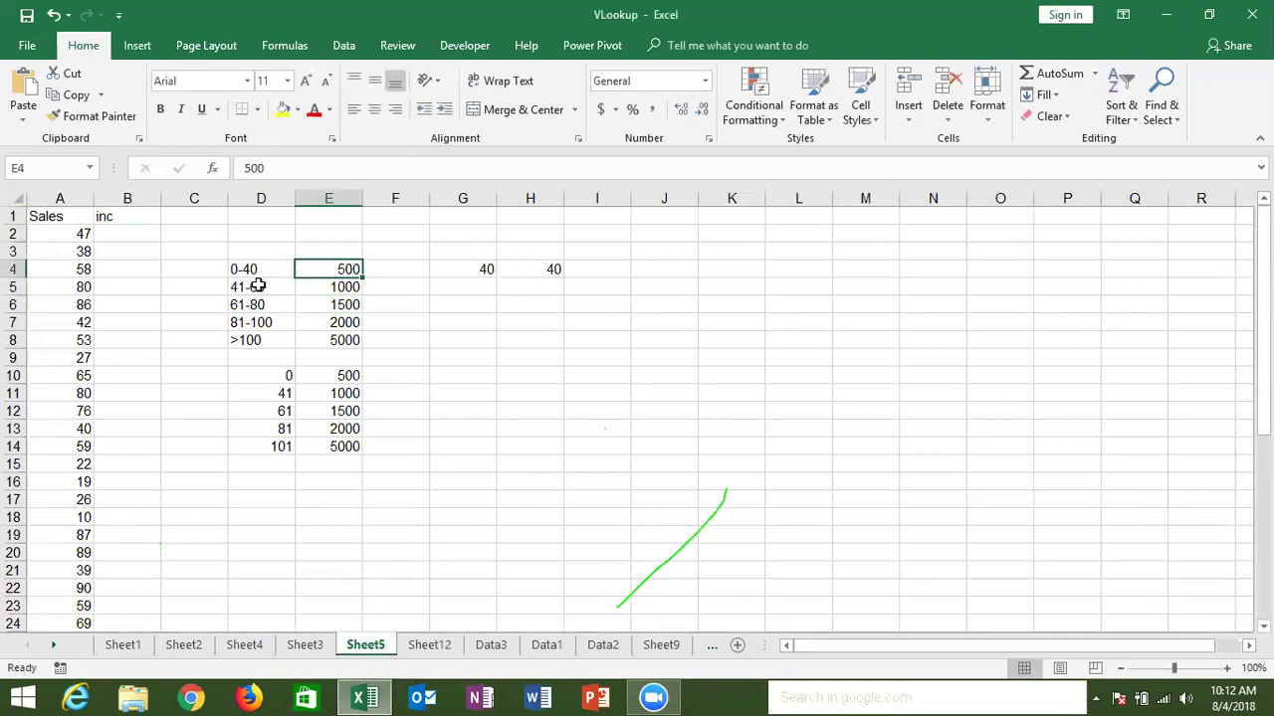
left_click(261, 285)
left_click(327, 285)
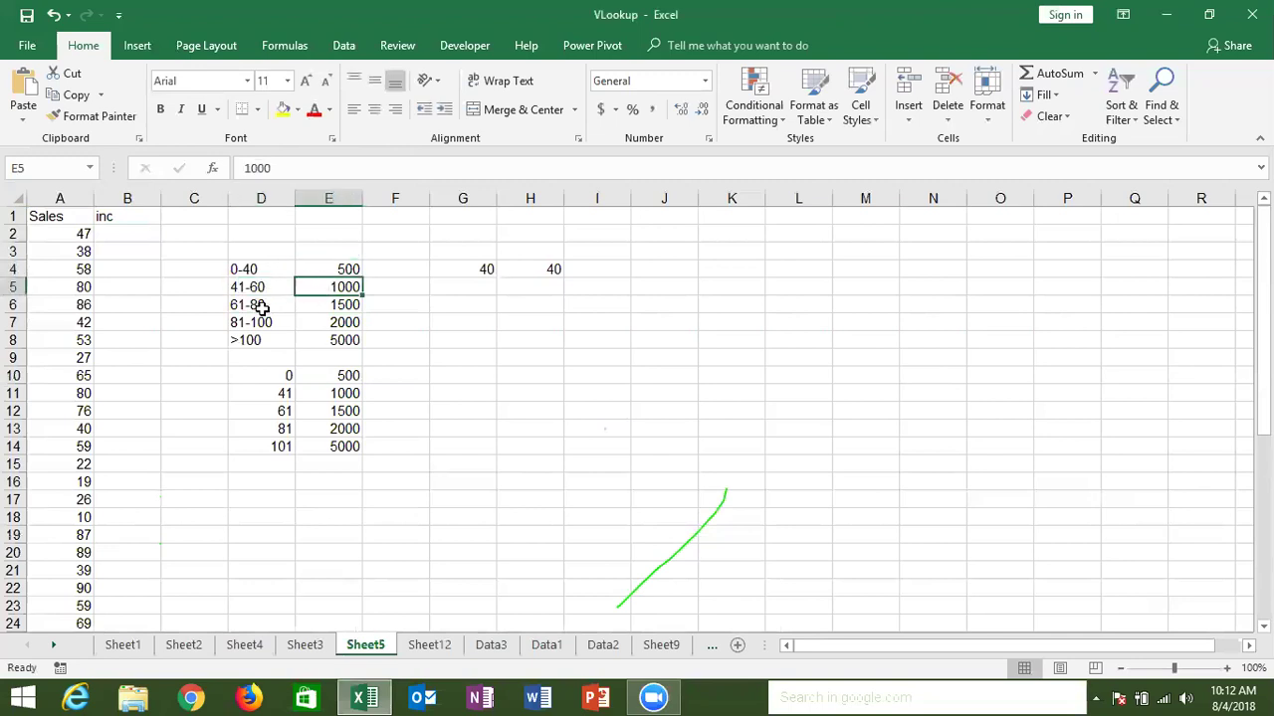
left_click(262, 308)
left_click(332, 304)
left_click(279, 327)
left_click(330, 323)
left_click(321, 346)
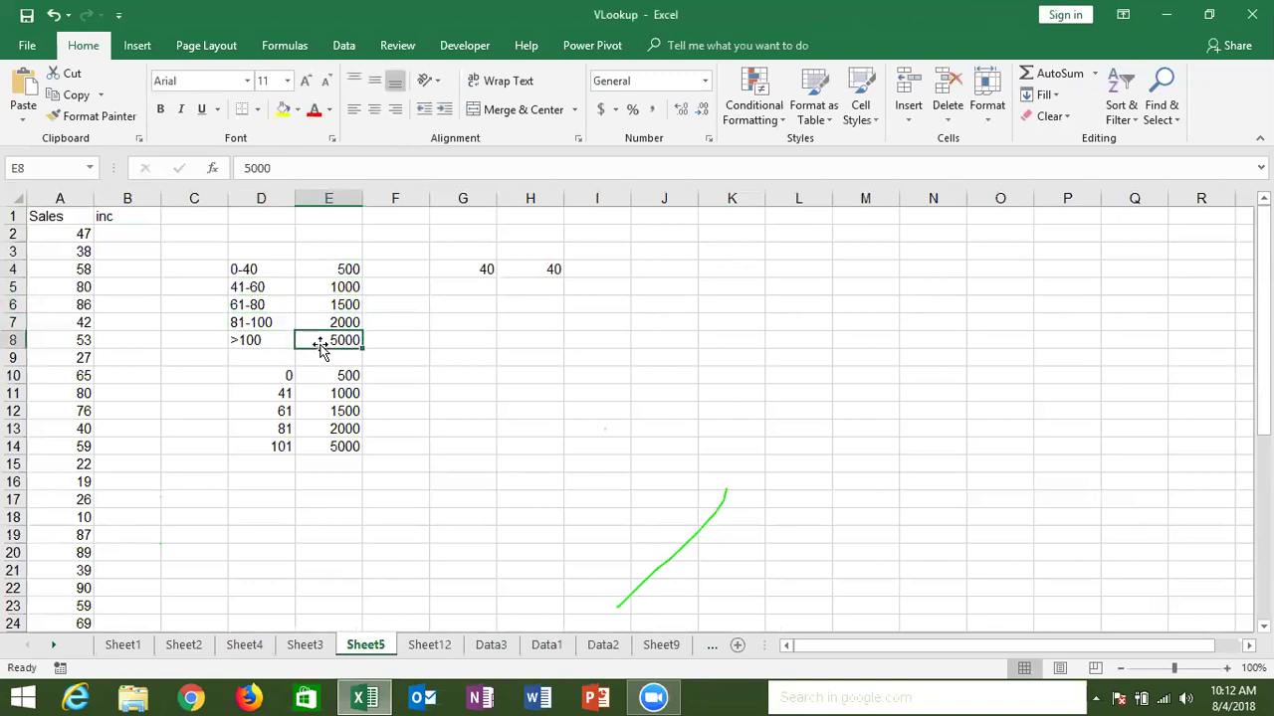
left_click_drag(320, 346, 328, 273)
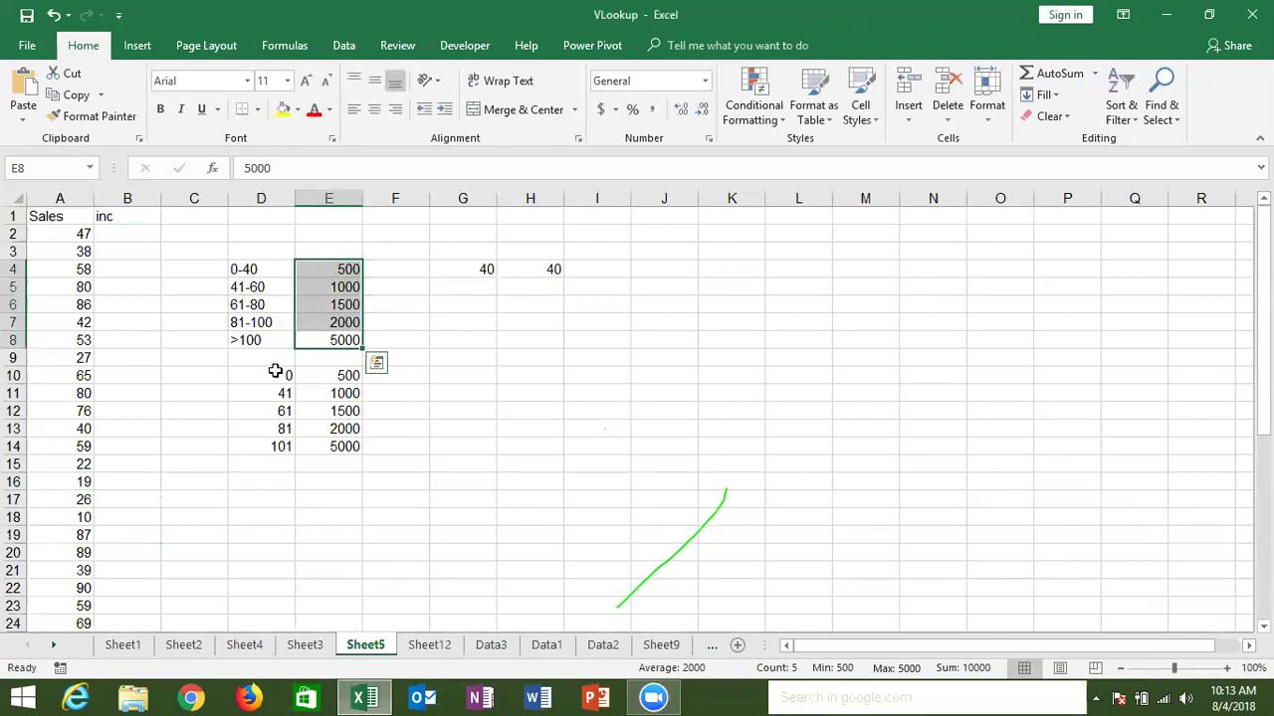
left_click_drag(272, 371, 267, 446)
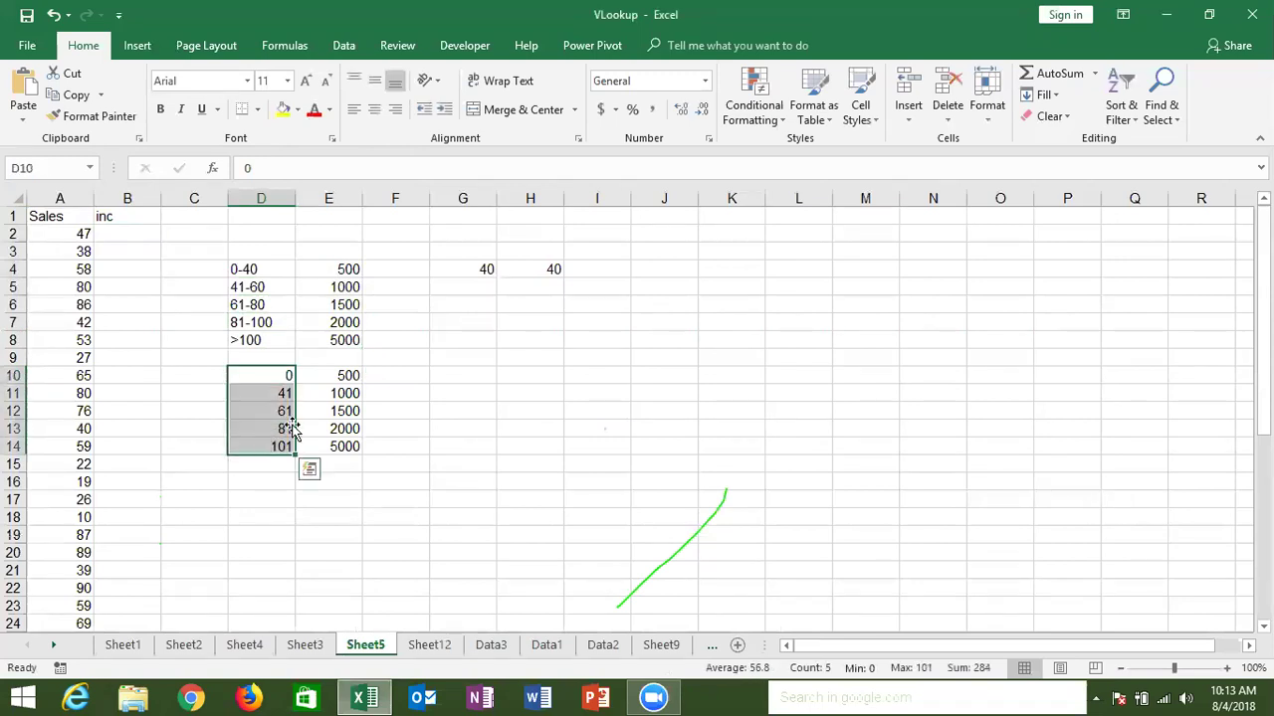
left_click_drag(343, 378, 344, 441)
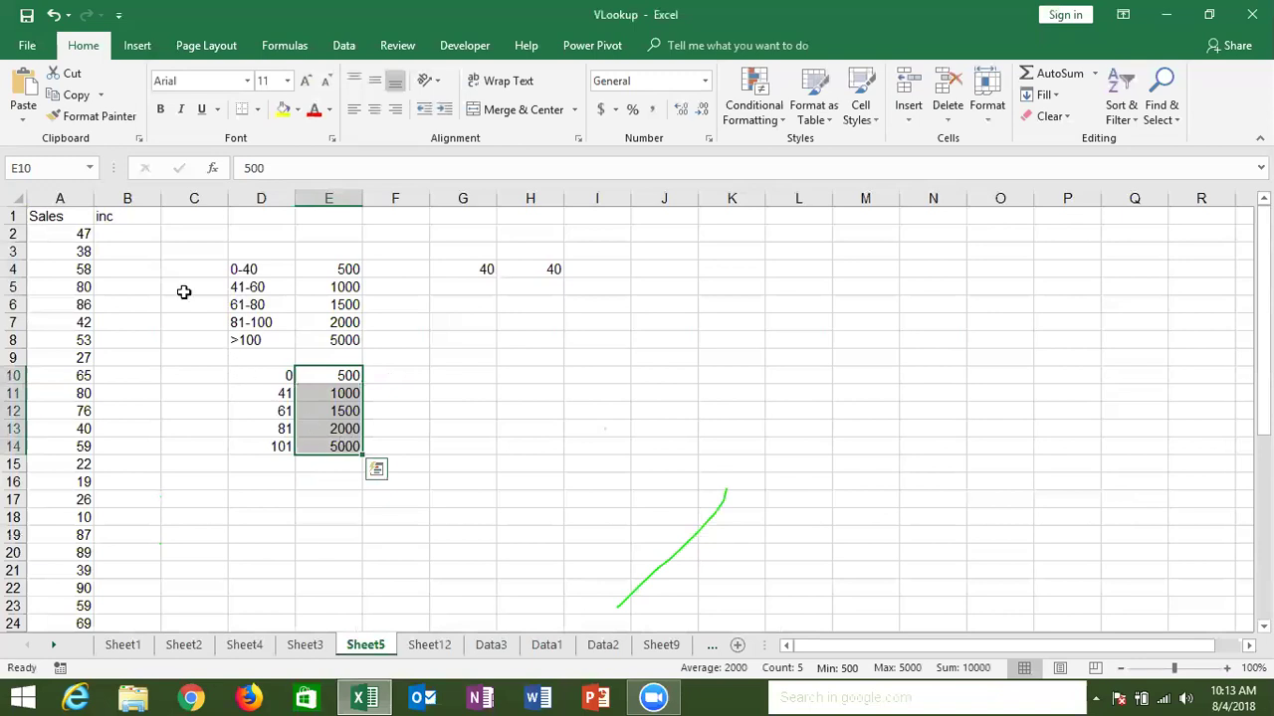
Step: Begin a VLOOKUP formula in B2
left_click(141, 236)
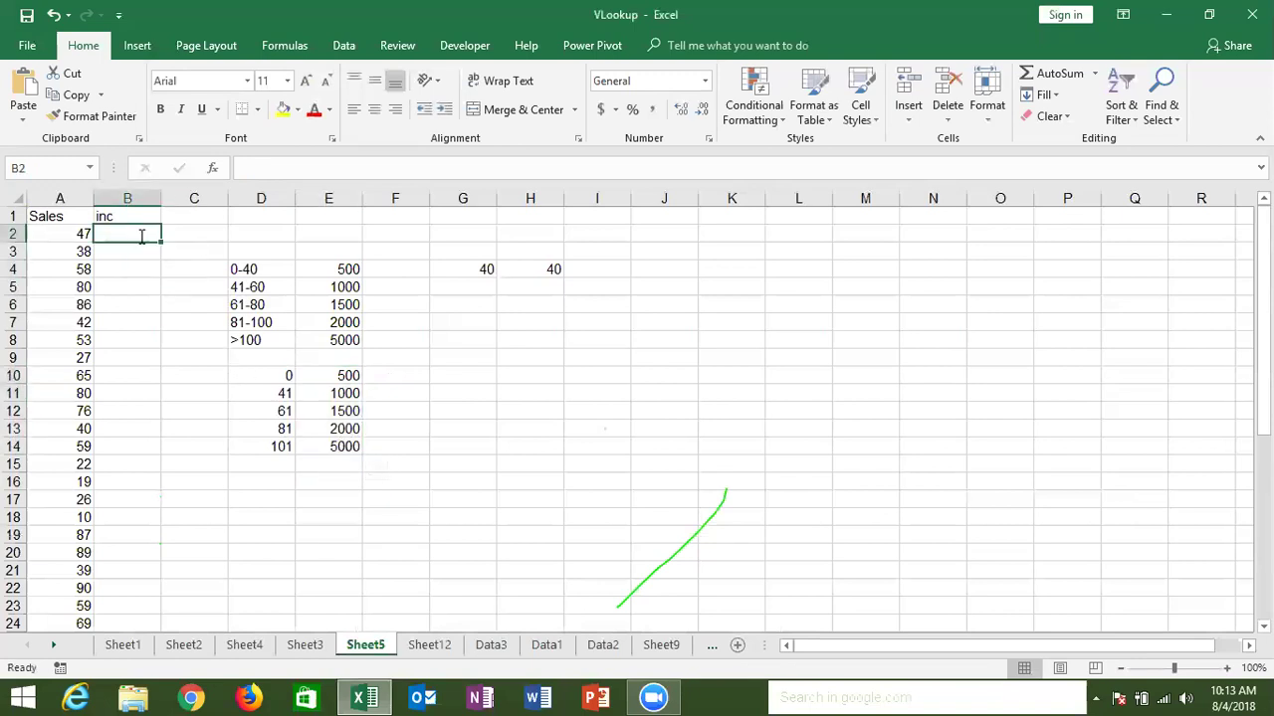
type("=vl")
key("Tab")
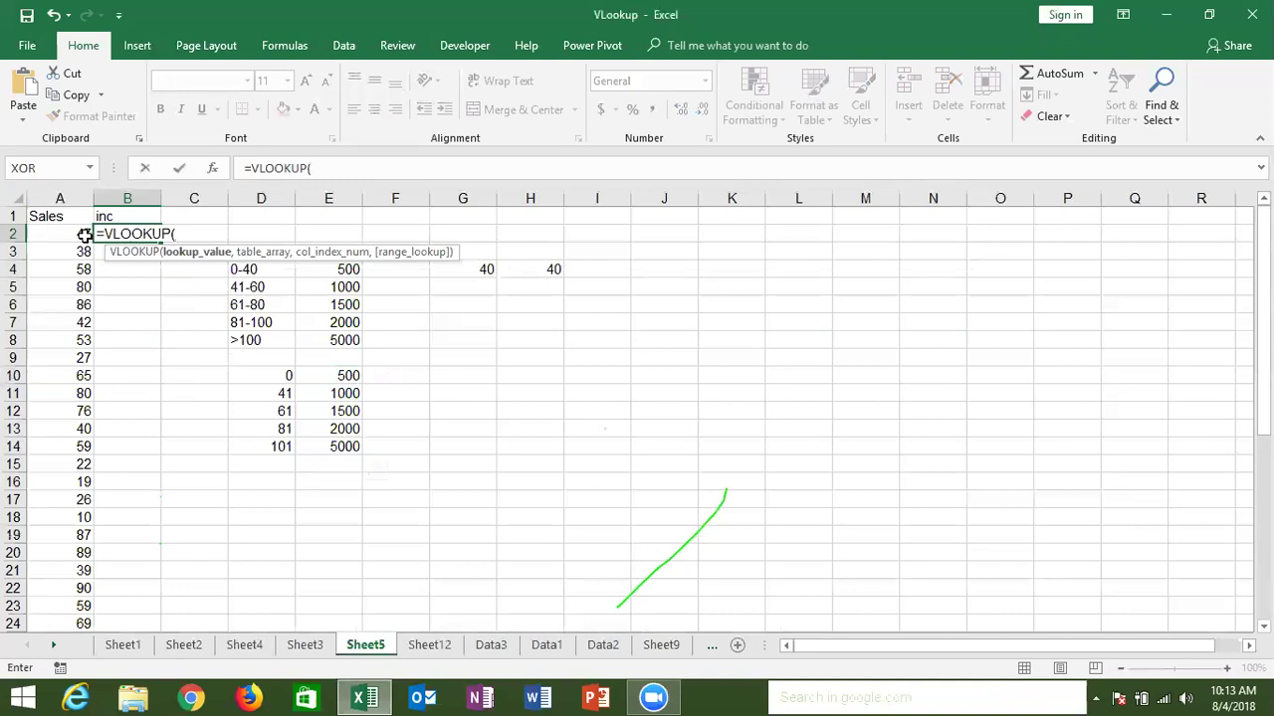
Step: Complete B2 as =VLOOKUP(A2,D10:E14,2,TRUE), returning 1000 for sales of 47
left_click(66, 234)
type(",")
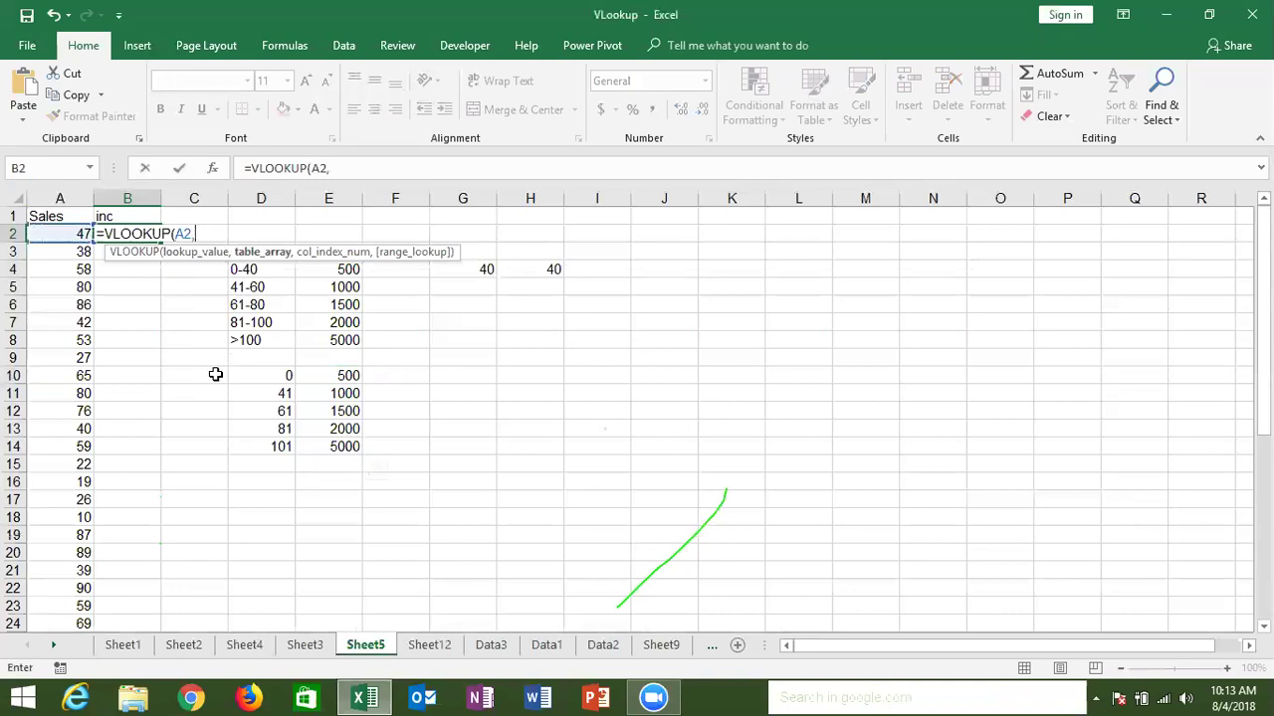
left_click_drag(259, 371, 343, 446)
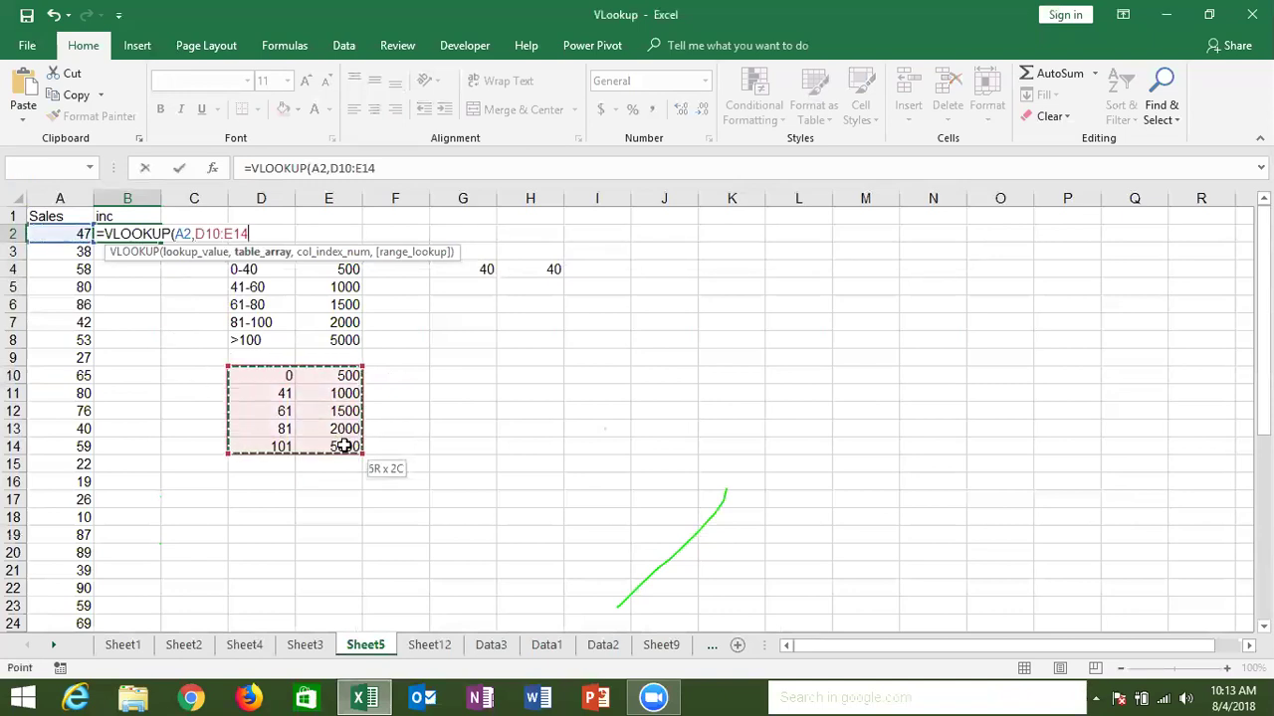
type(",2,0")
key("BackSpace")
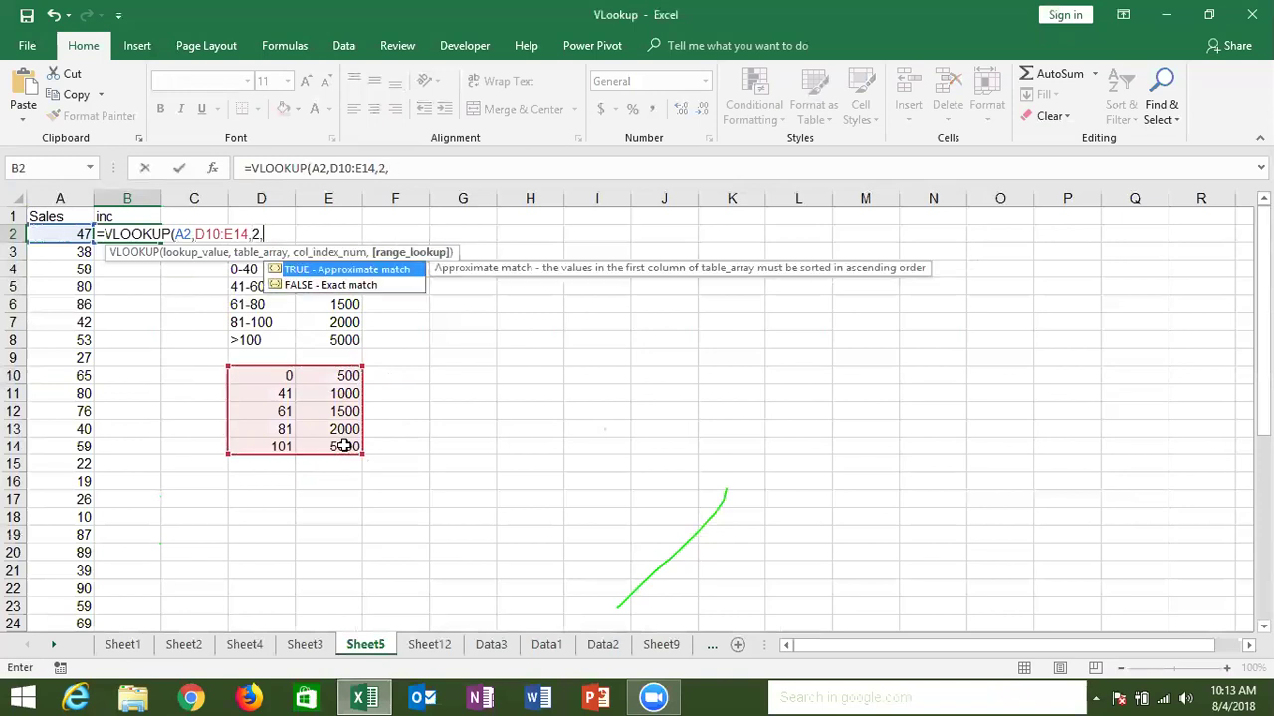
key("Tab")
type(")")
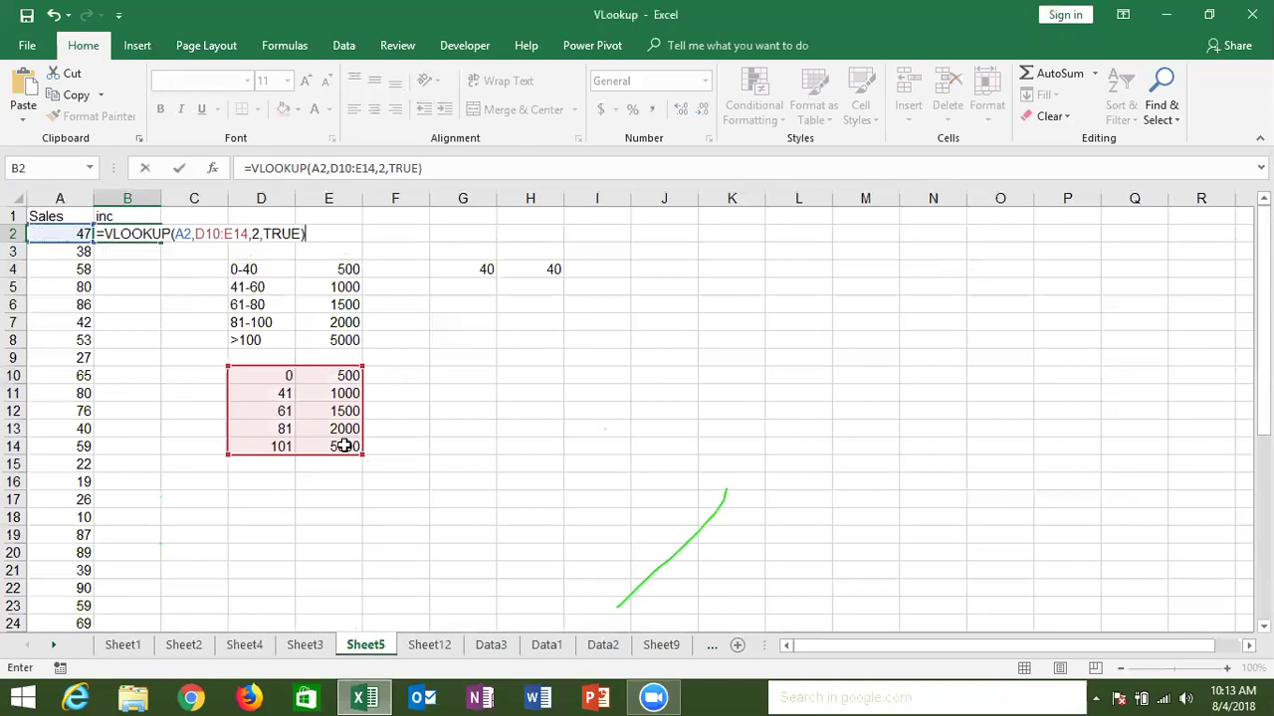
key("ctrl+Return")
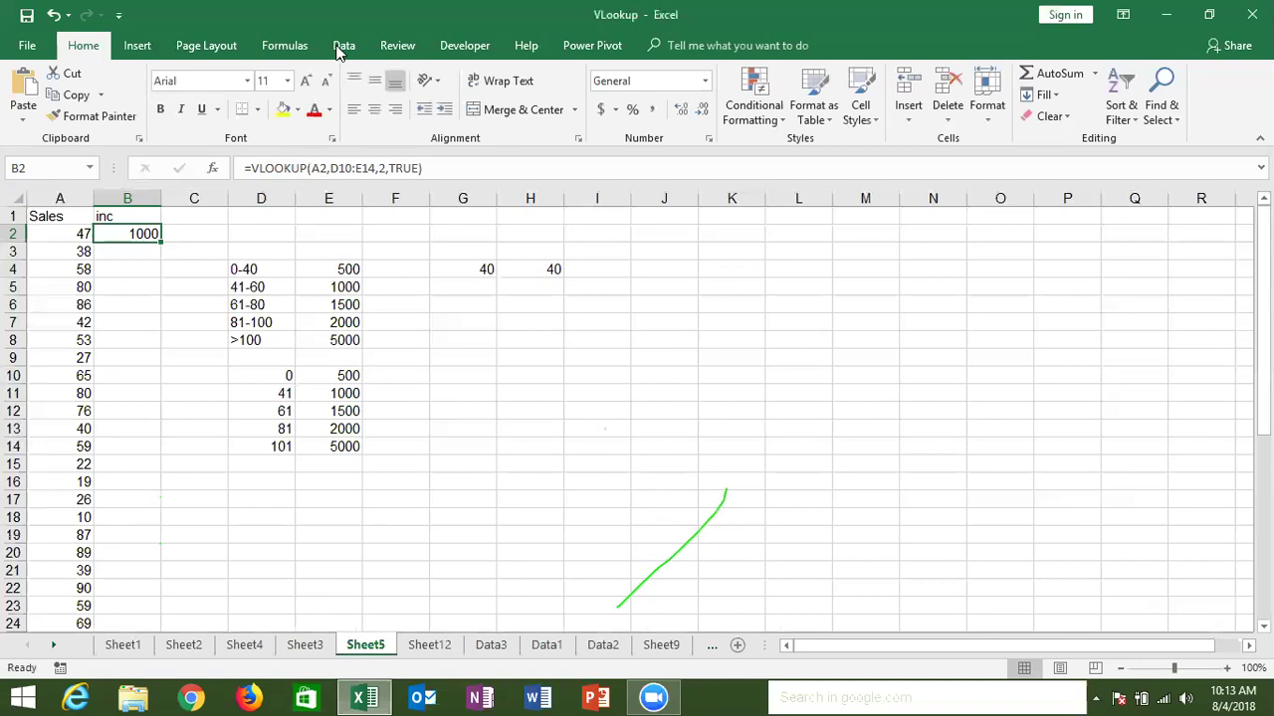
left_click(917, 356)
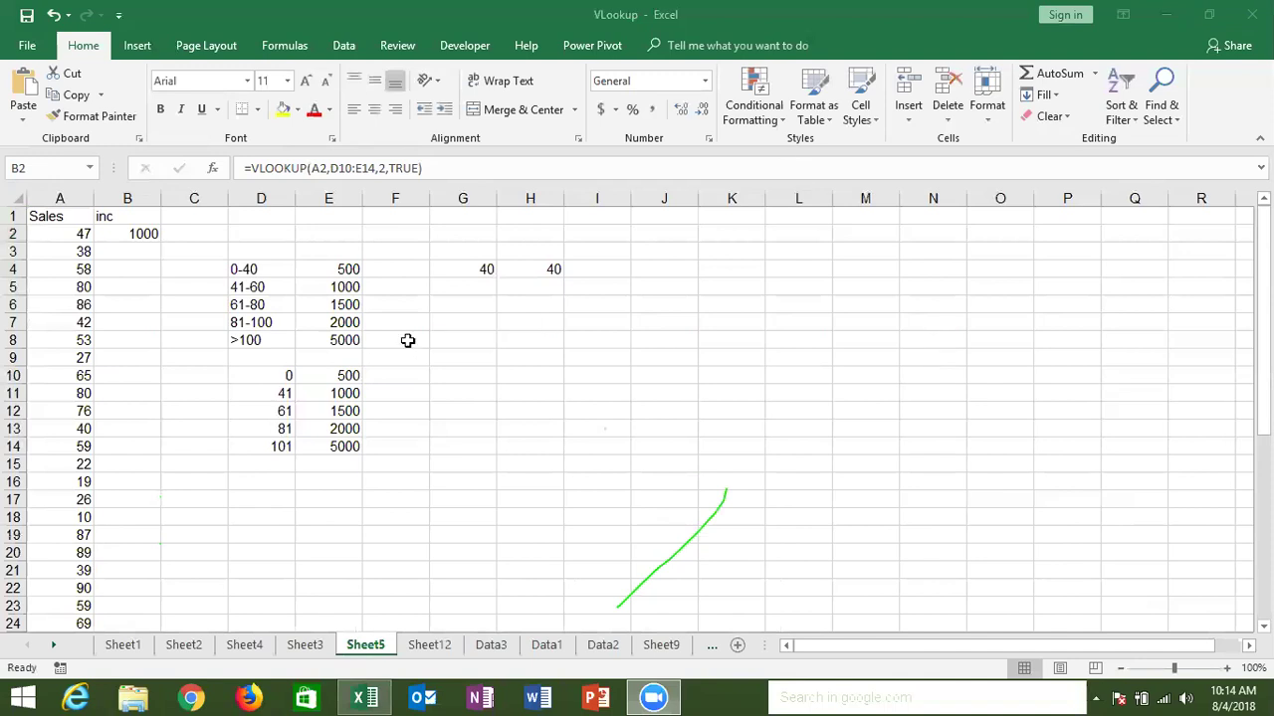
Step: Enter =LOOKUP(A3,D10:D14,E10:E14) in B3, returning 500 for sales of 38
left_click(371, 364)
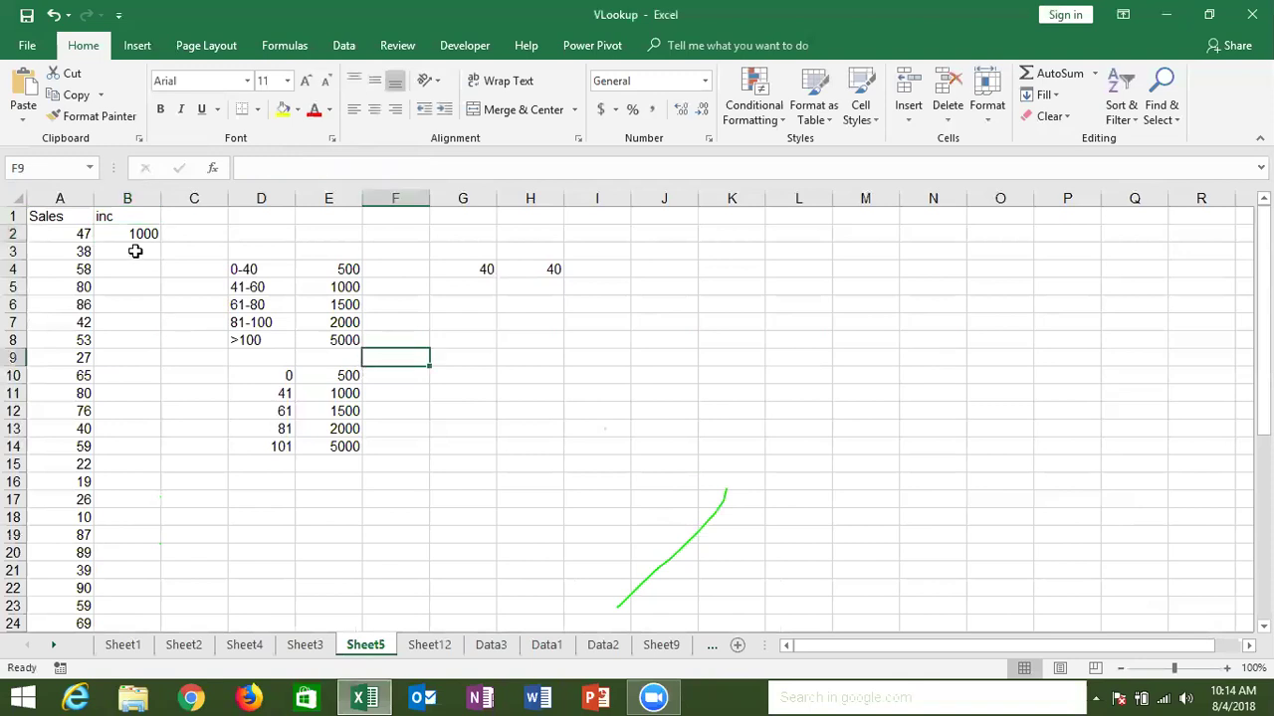
left_click(137, 251)
type("=loo")
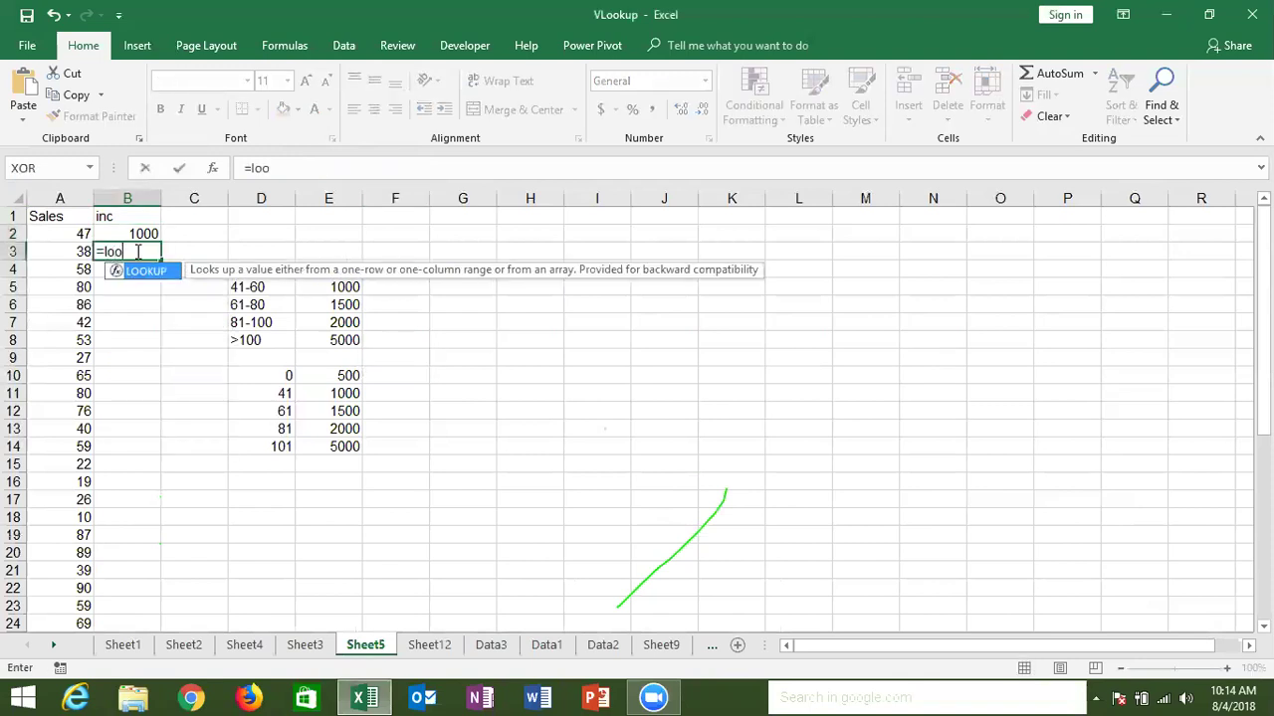
key("Tab")
key("Left")
type(",")
left_click_drag(245, 375, 247, 447)
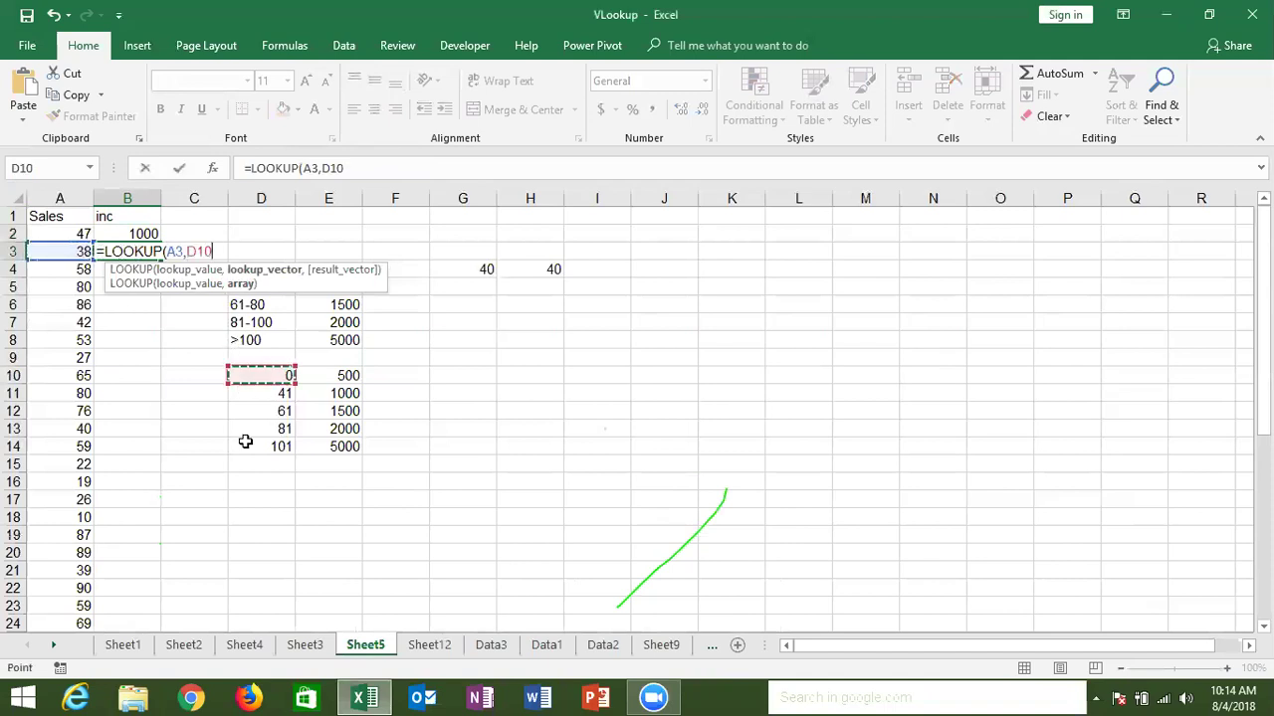
type(":D14,")
left_click_drag(348, 375, 353, 445)
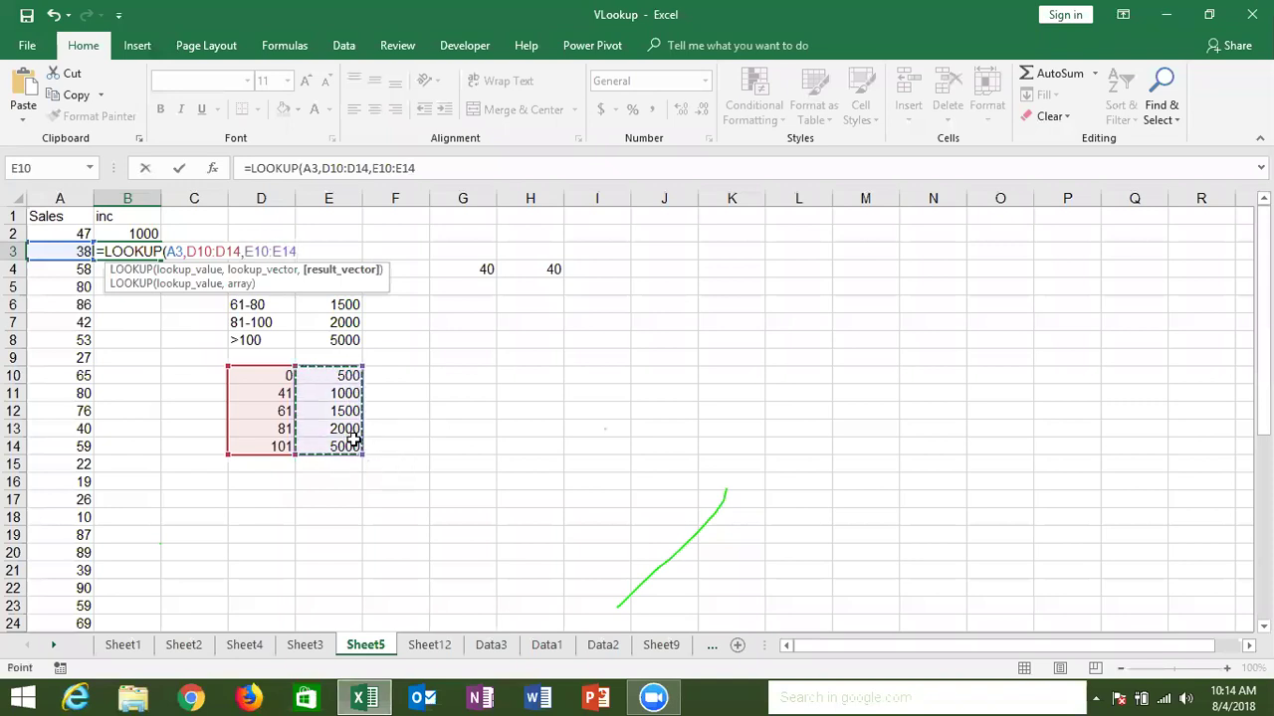
key("Return")
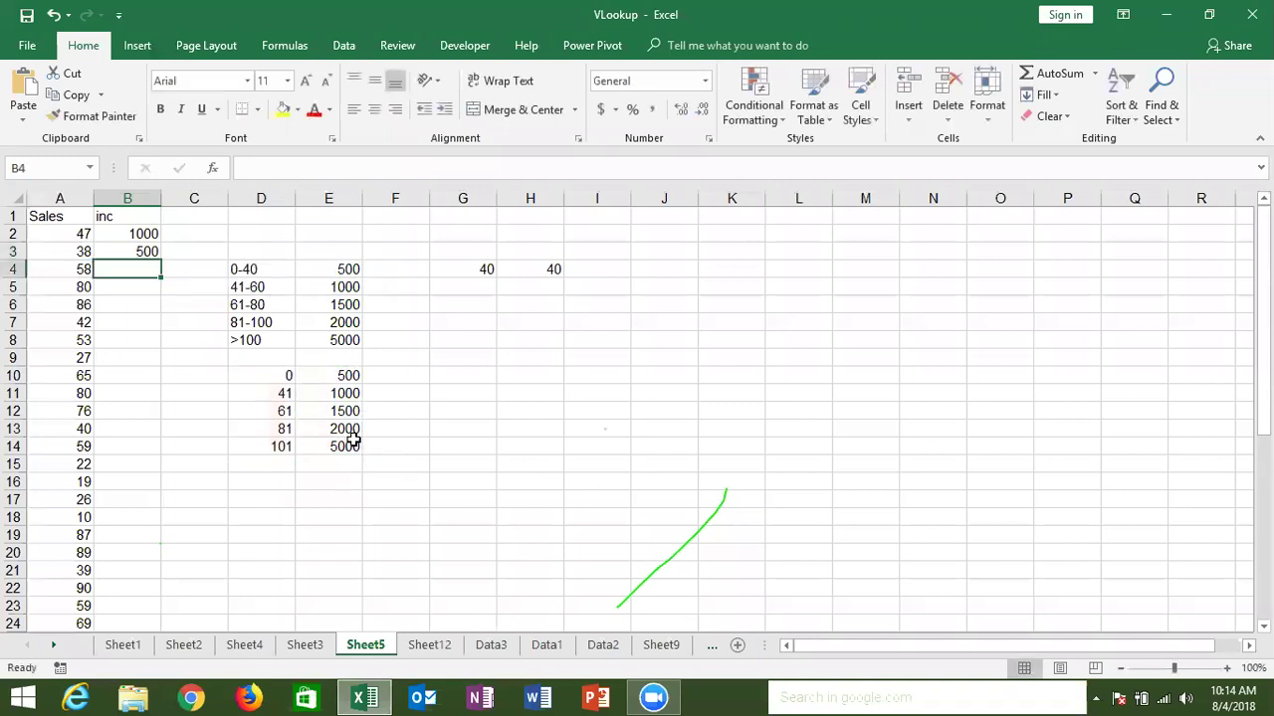
key("Up")
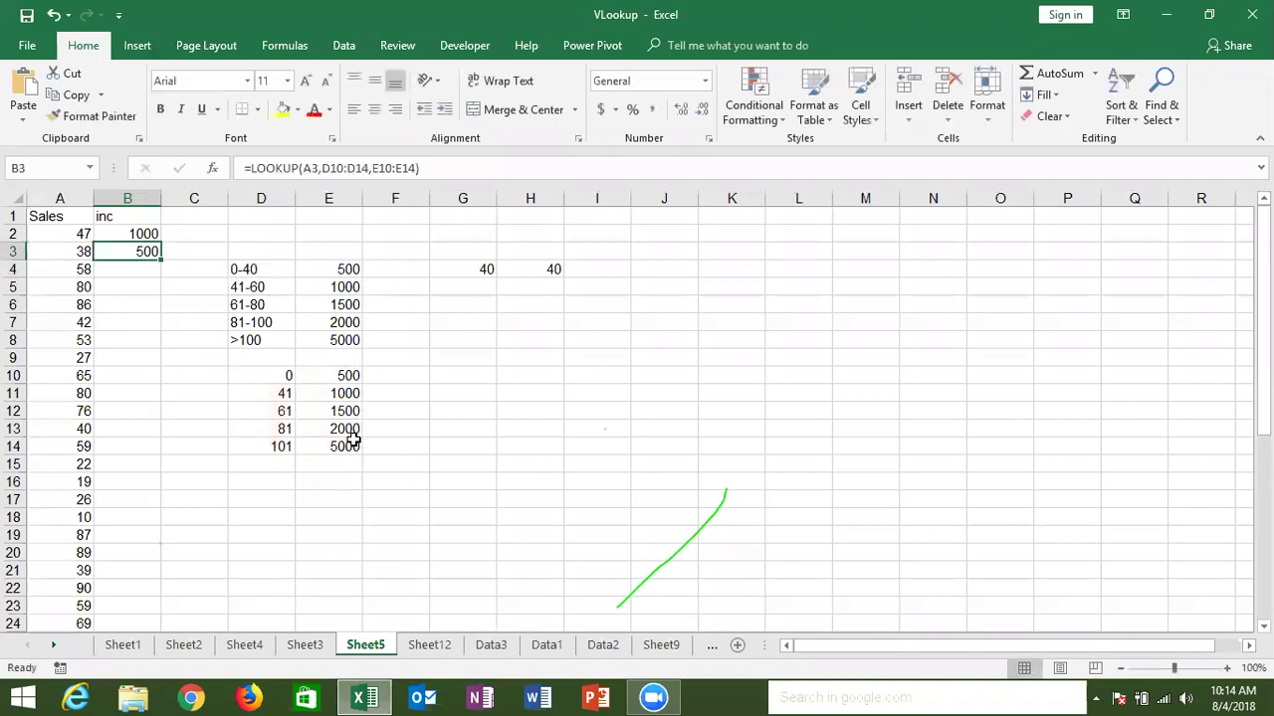
Step: Enter =LOOKUP(A4,{0,41,61,81,101},{500,1000,1500,2000,5000}) in B4, returning the incentive 1000 for sales of 58
left_click(142, 269)
type("=loo")
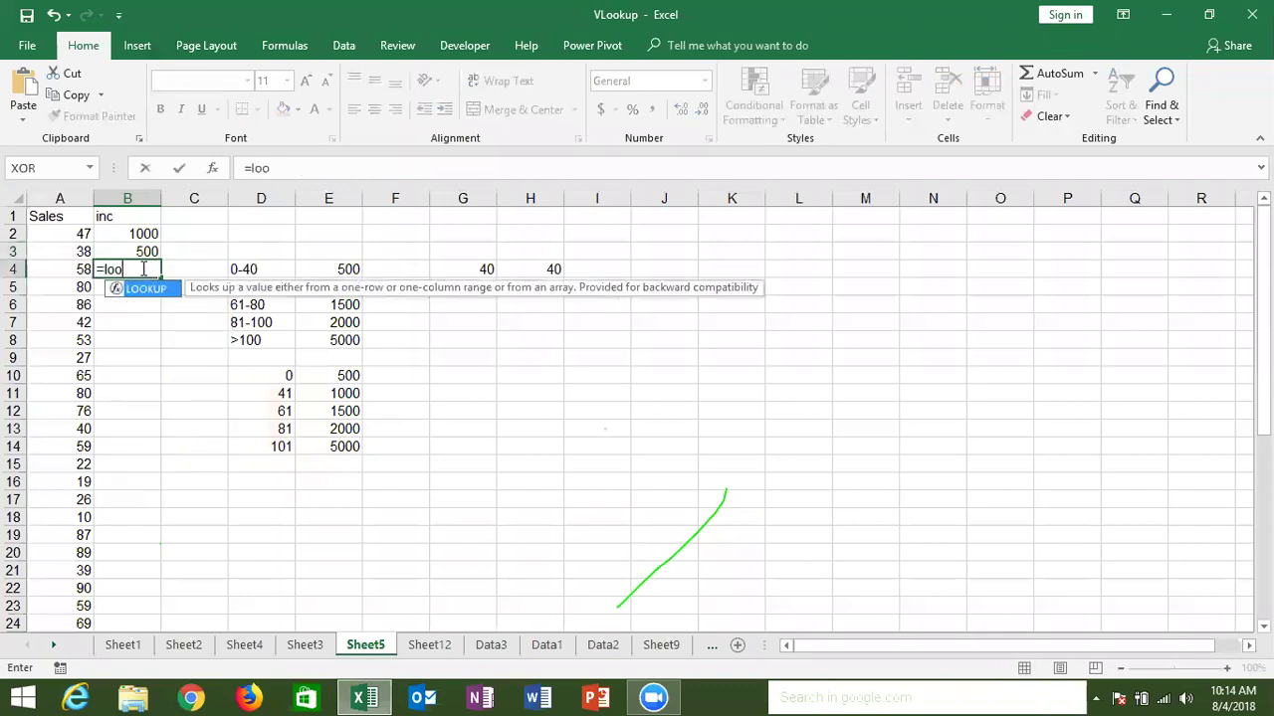
key("Tab")
left_click(81, 270)
type(",")
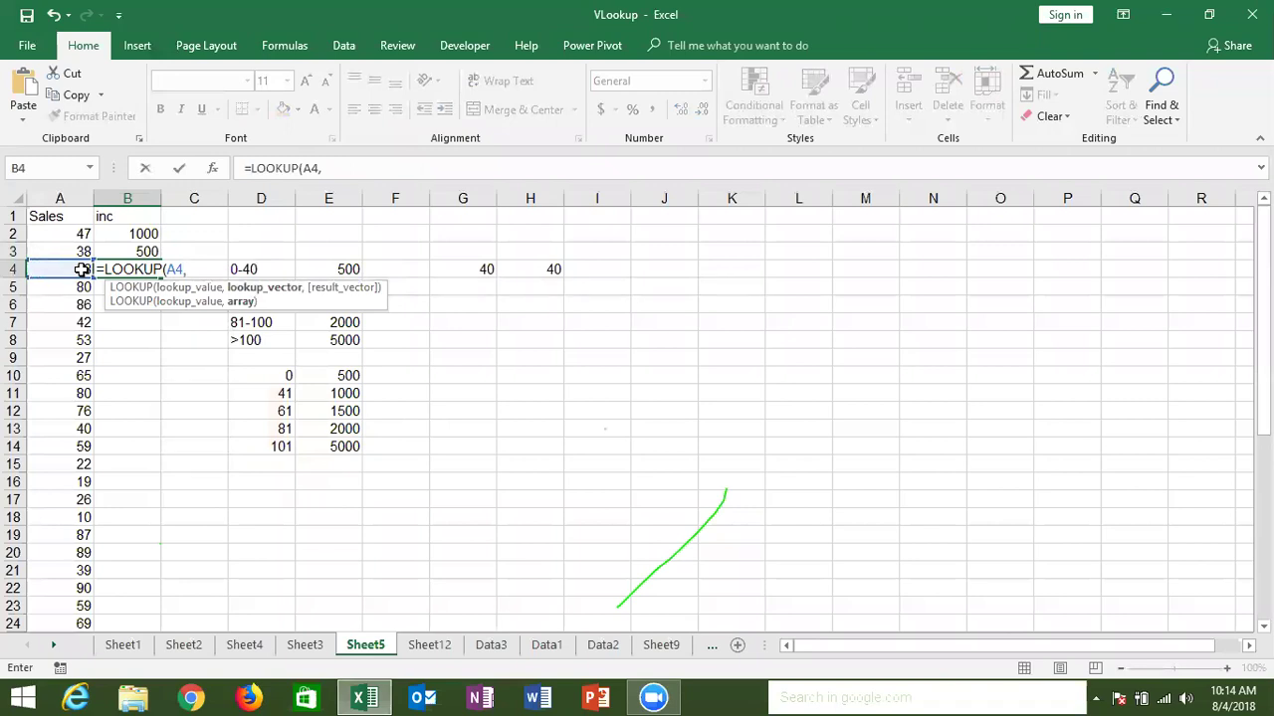
type("{")
type("0,1")
key("BackSpace")
type("41,61,81,101")
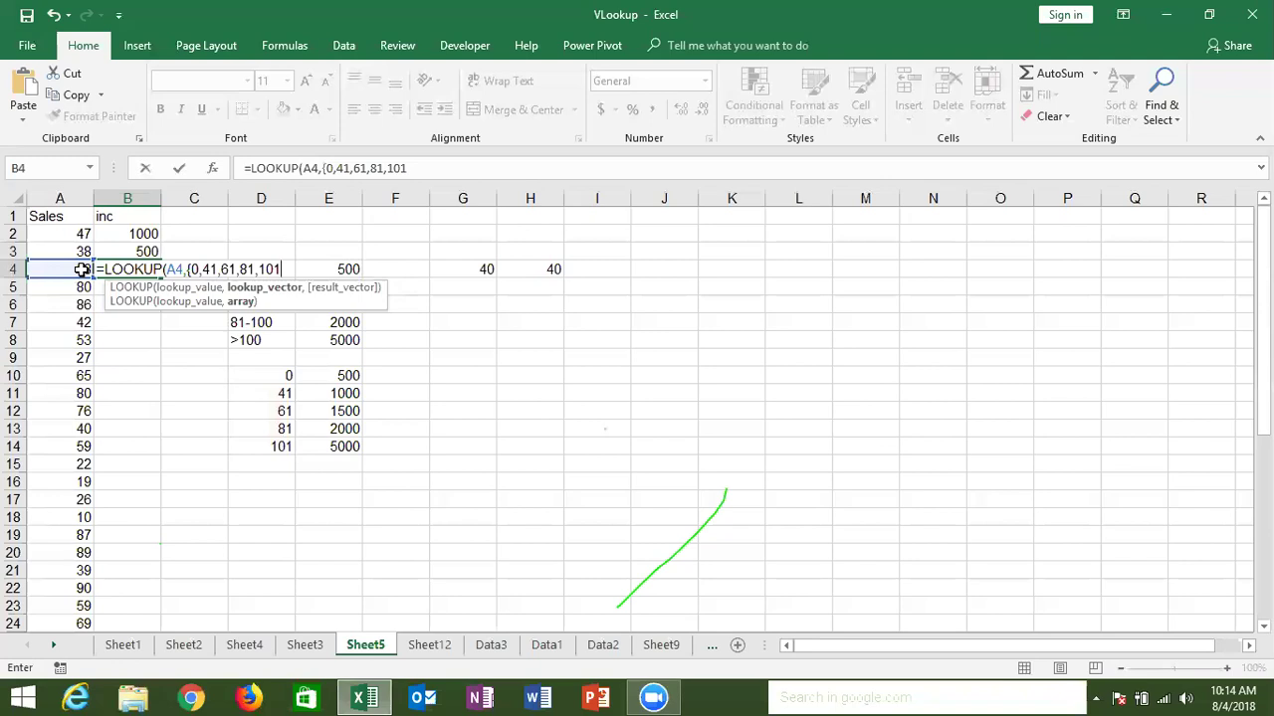
type("}")
type(",")
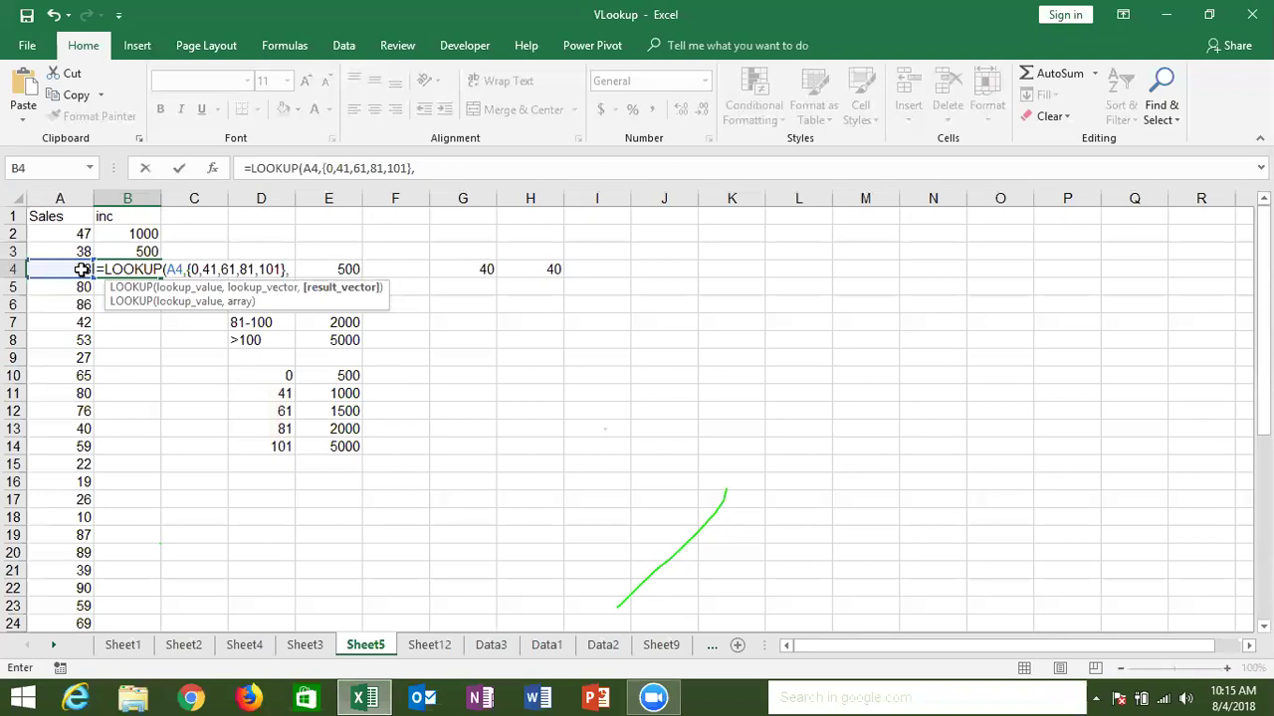
type("{500,1000,1500,")
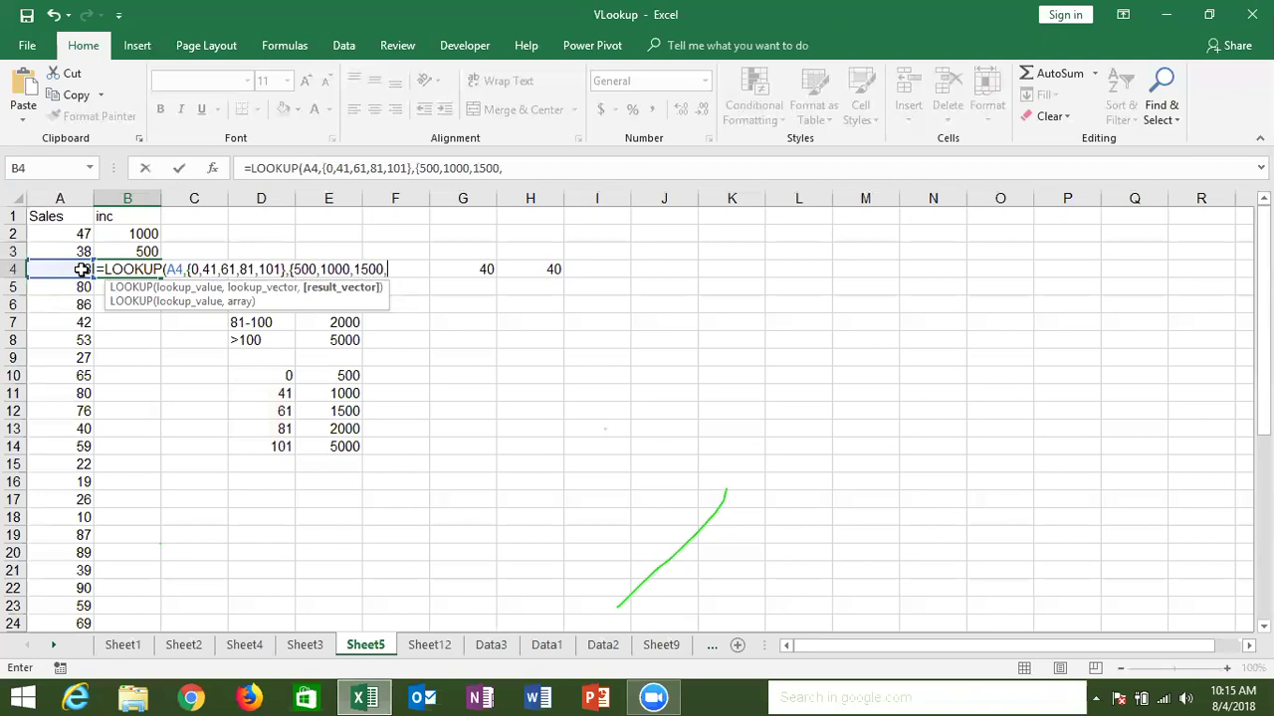
type("200")
key("BackSpace")
key("BackSpace")
key("BackSpace")
key("BackSpace")
type(",2000,")
type("5000")
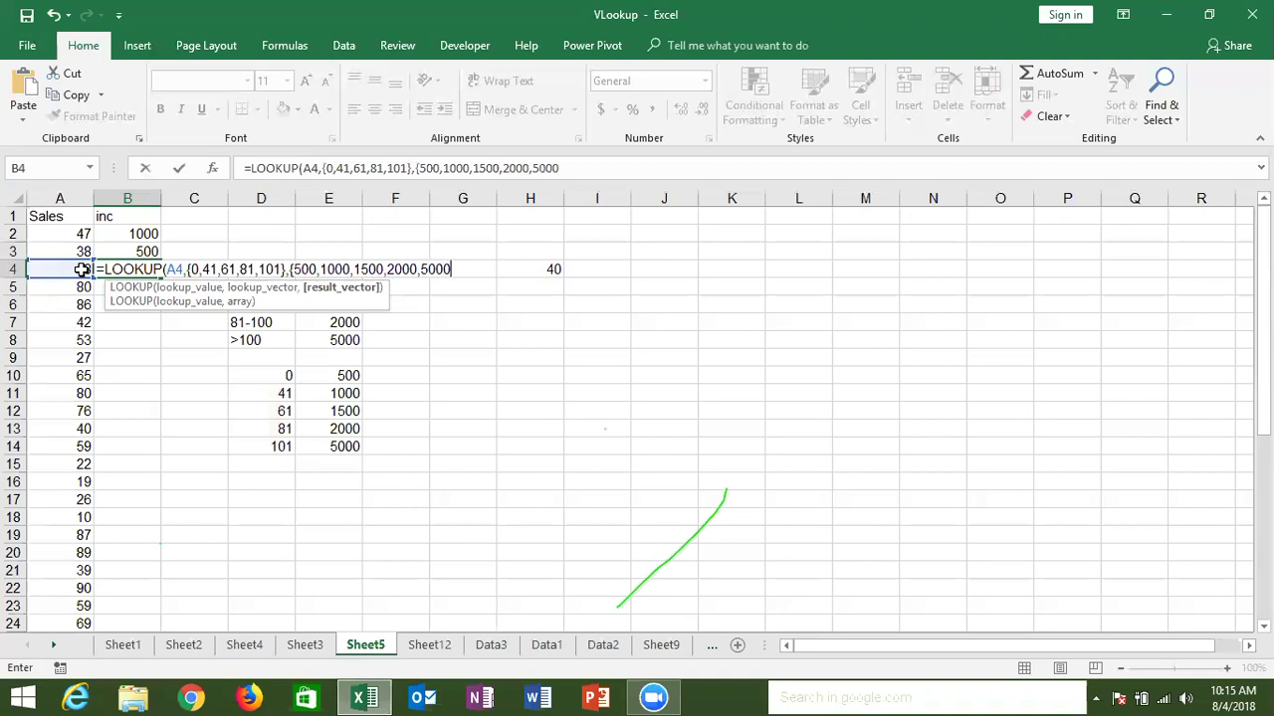
type("}")
type(")")
key("ctrl+Return")
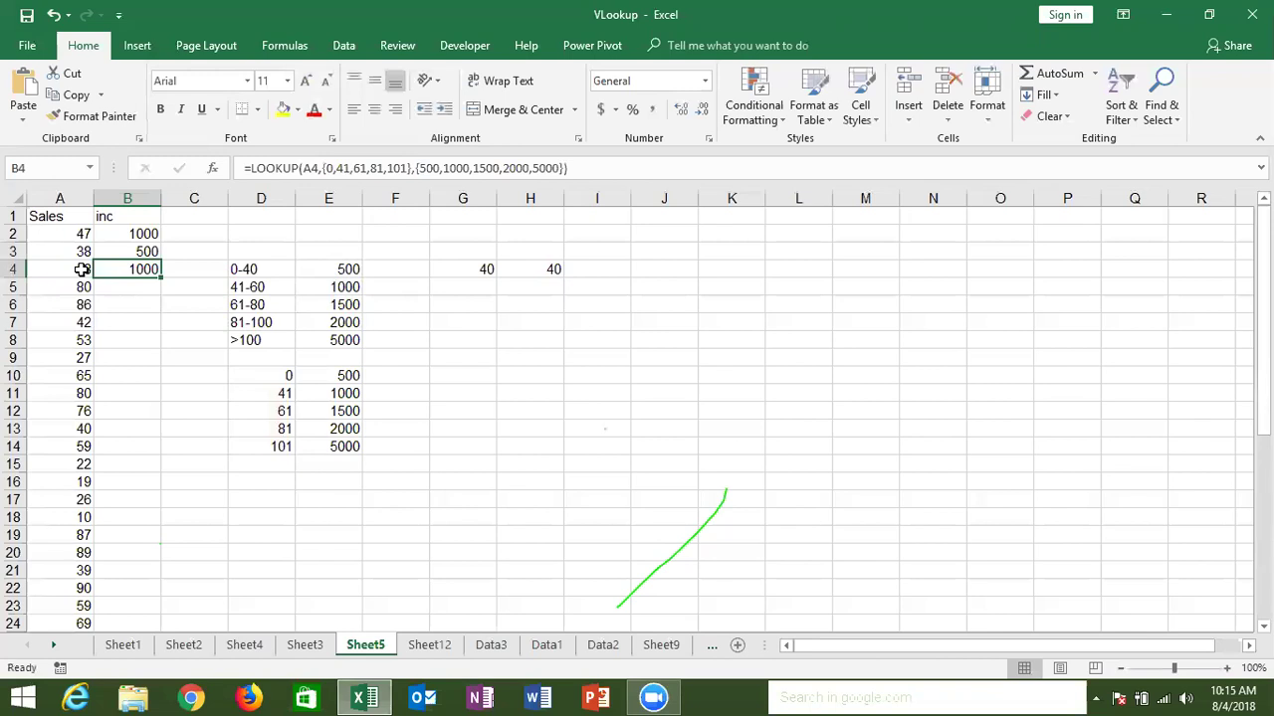
key("Right")
type("=")
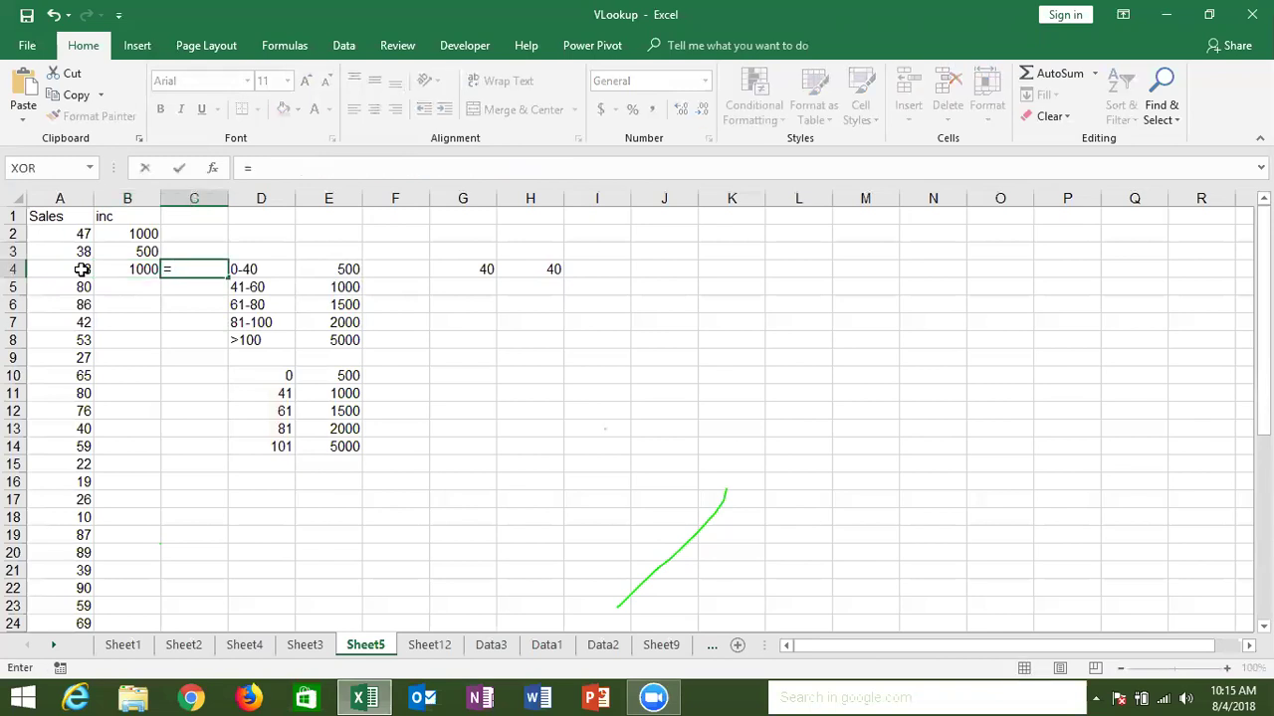
type("loo")
key("Tab")
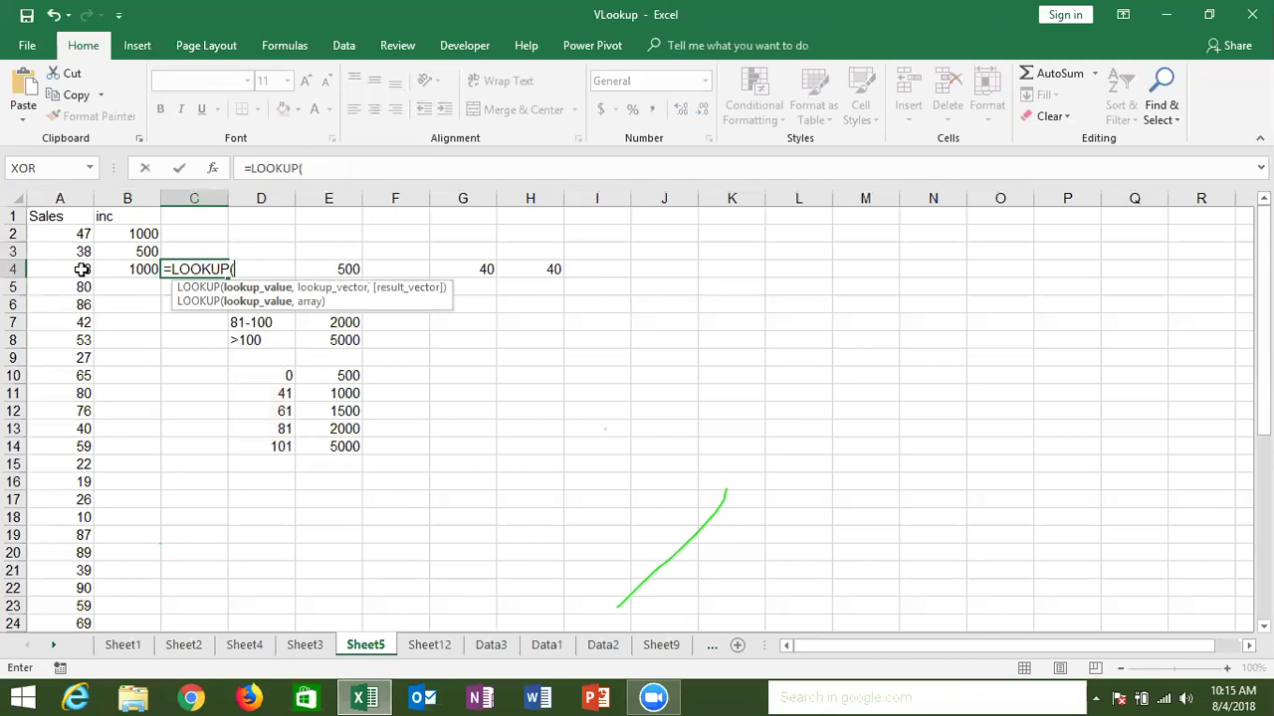
left_click(82, 269)
type(",0,")
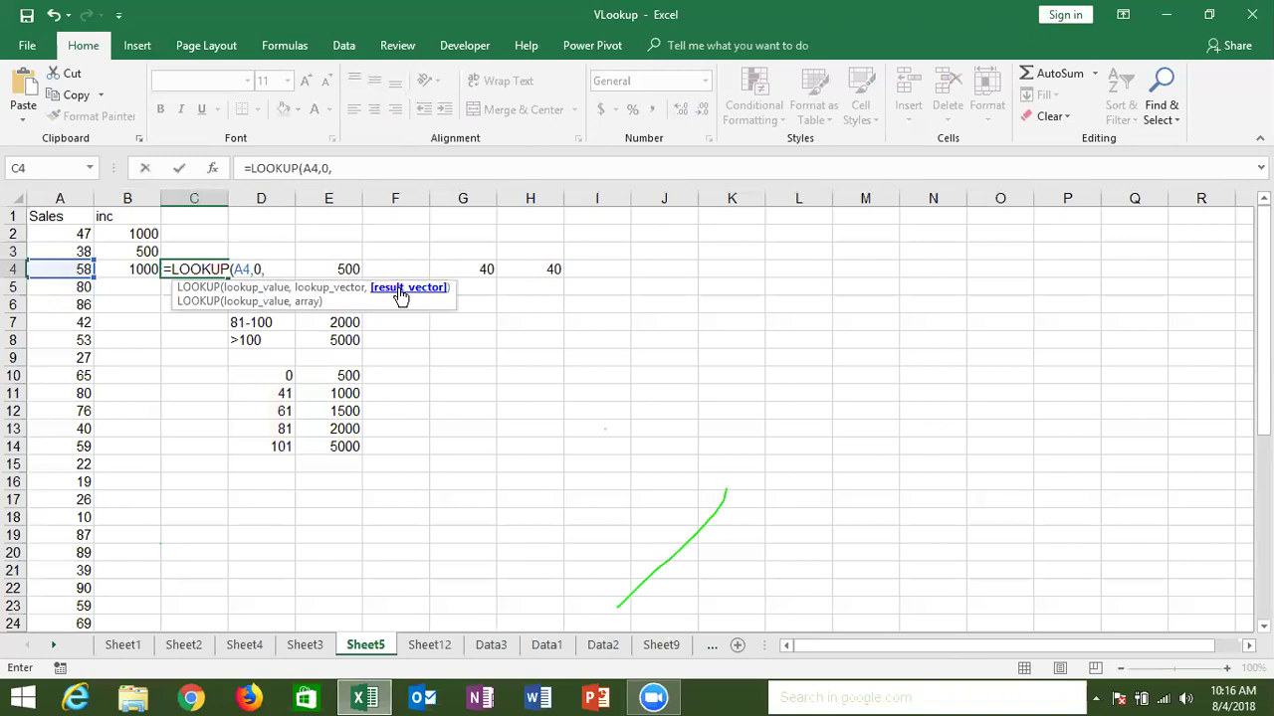
key("BackSpace")
key("BackSpace")
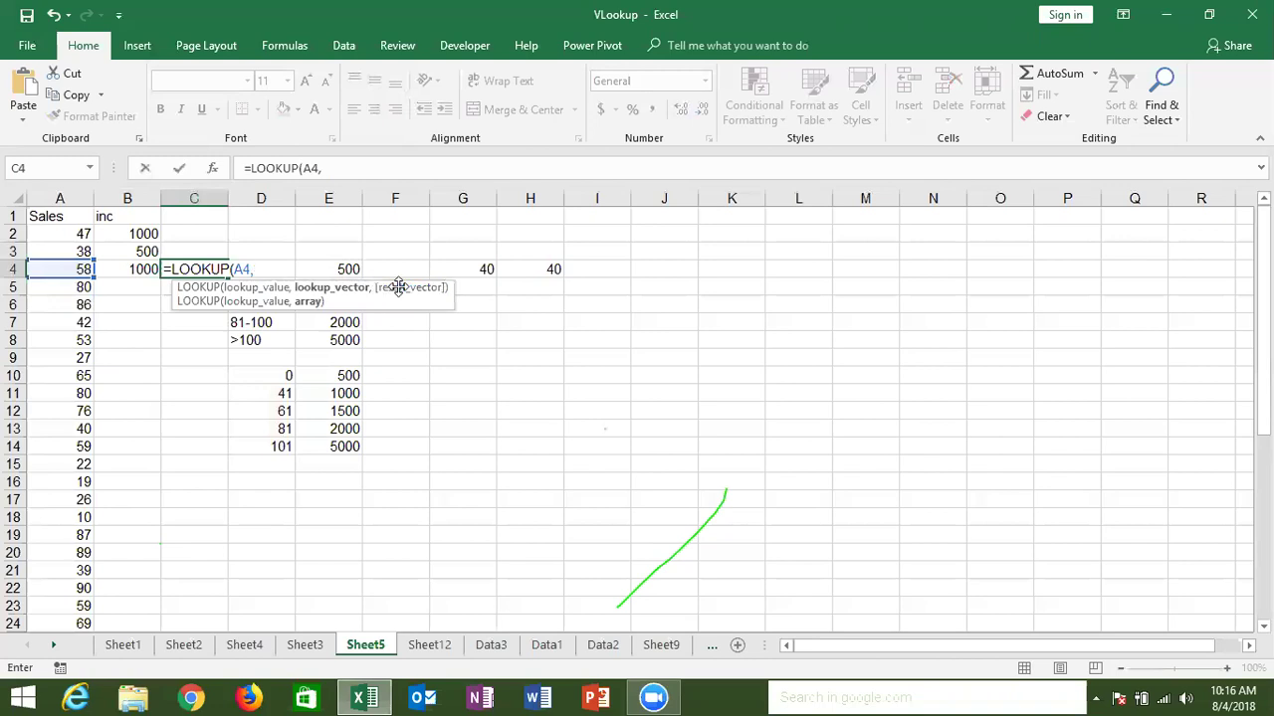
type("{0,0")
key("BackSpace")
type("50")
key("Escape")
key("Left")
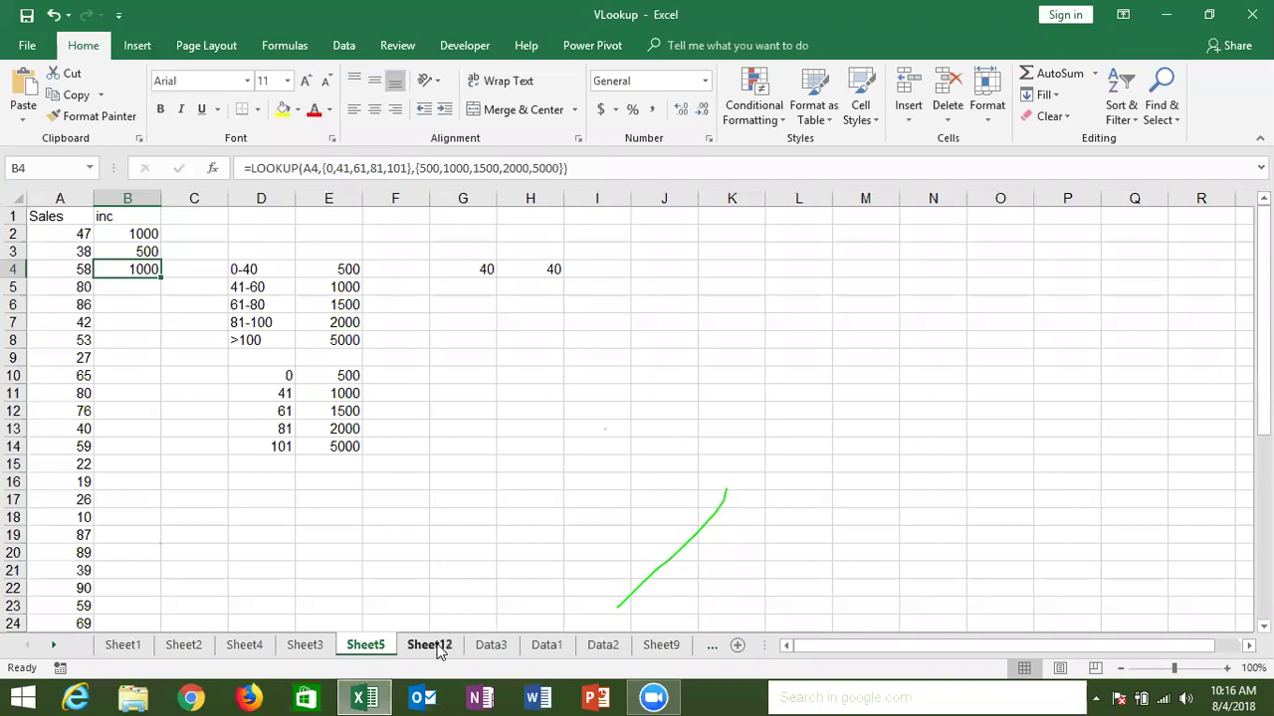
Step: On Sheet12, delete column A's combined keys and P4's broken lookup, keeping Finance and Patna in N4:O4
left_click(434, 646)
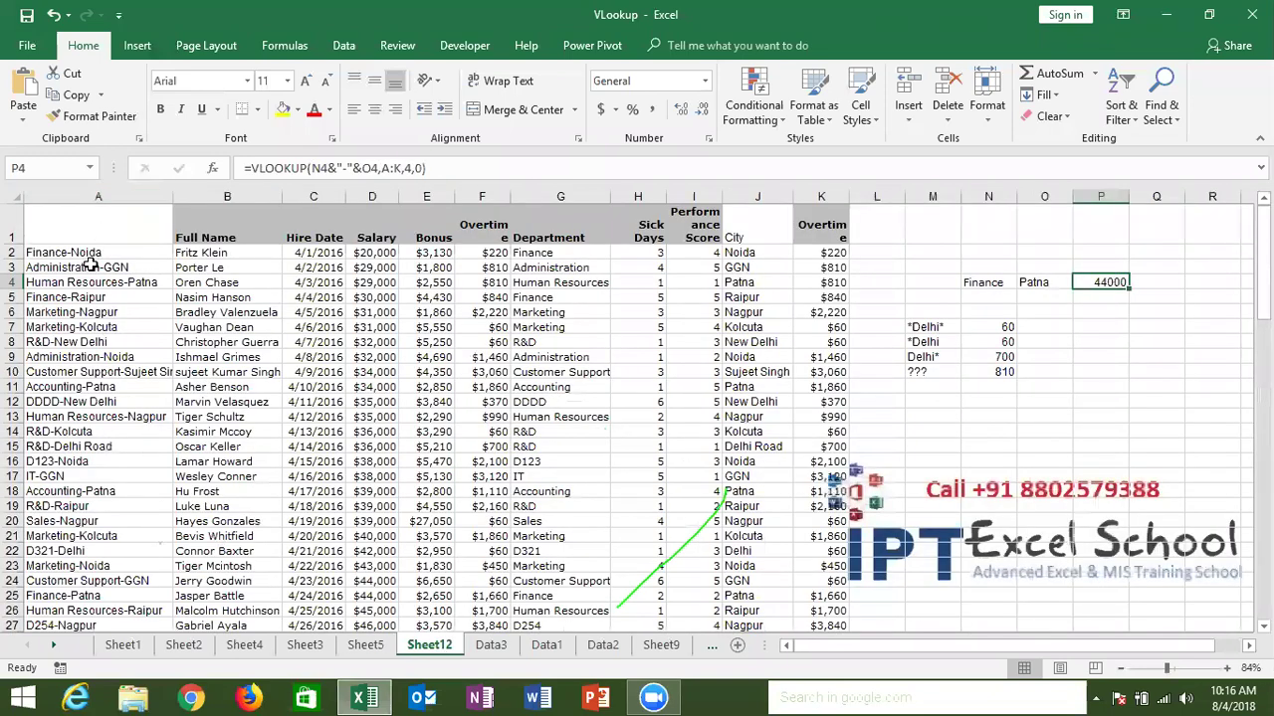
left_click(118, 195)
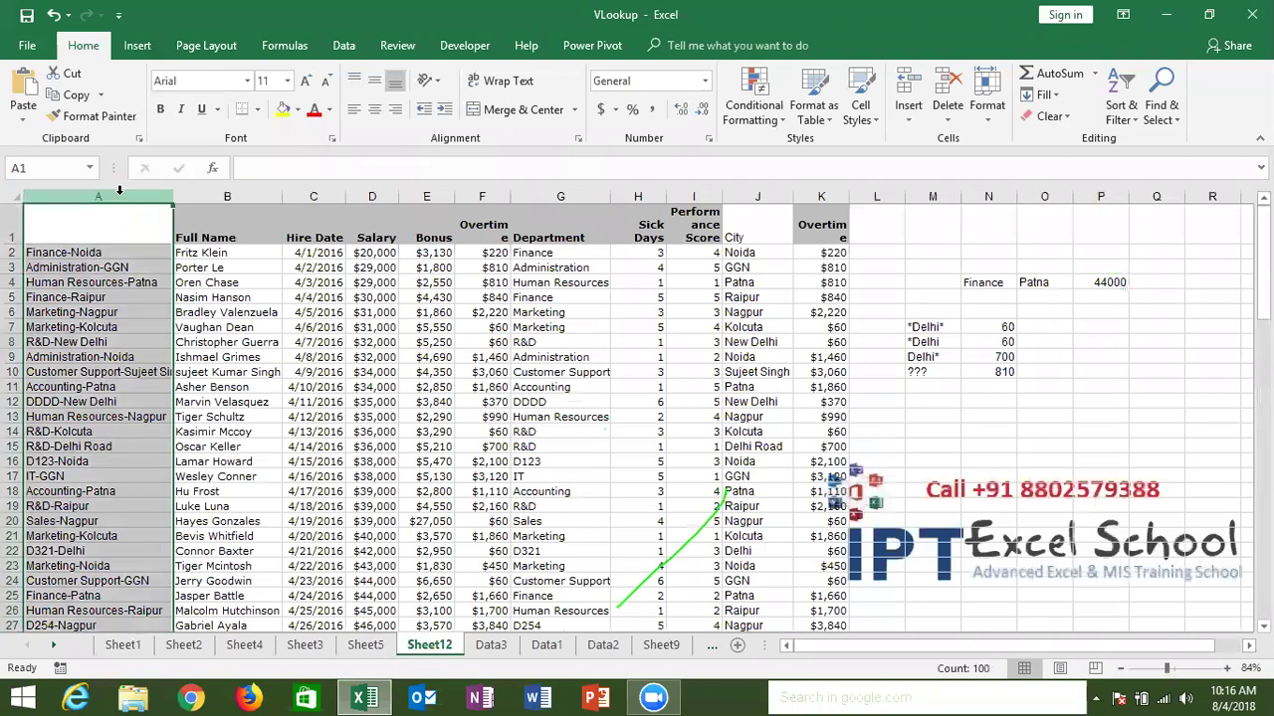
key("Delete")
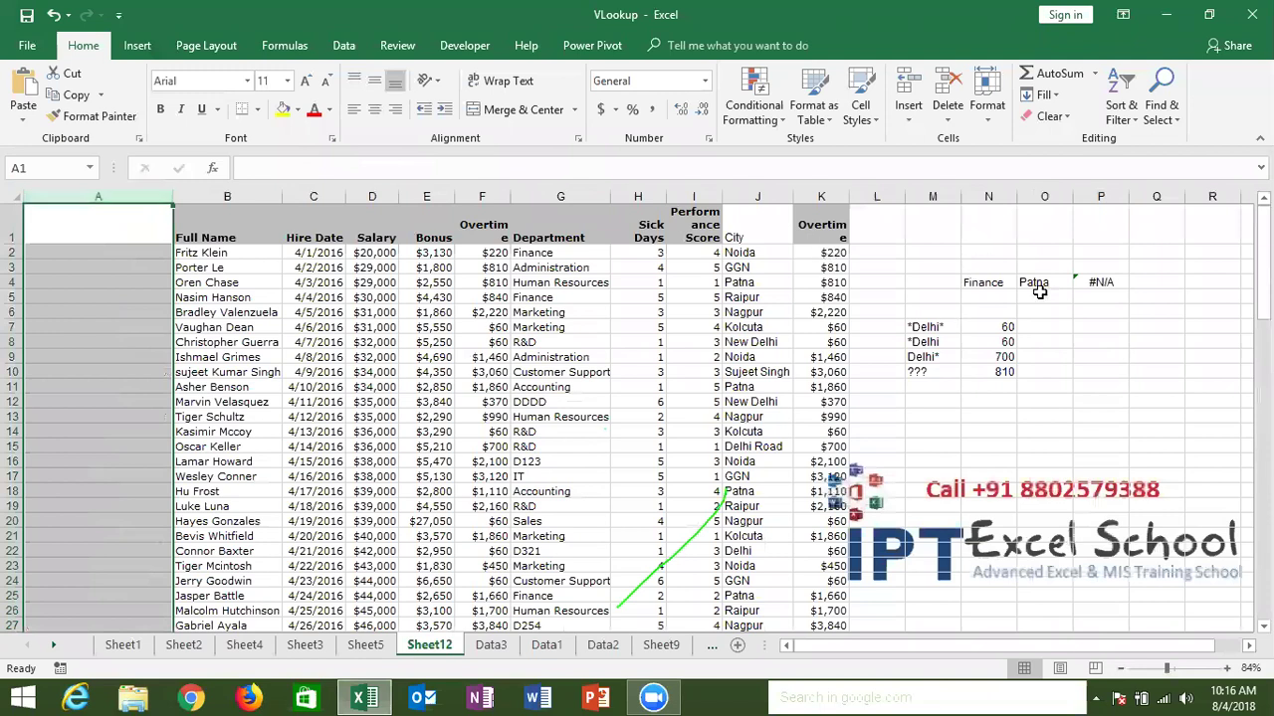
left_click(1111, 285)
key("Delete")
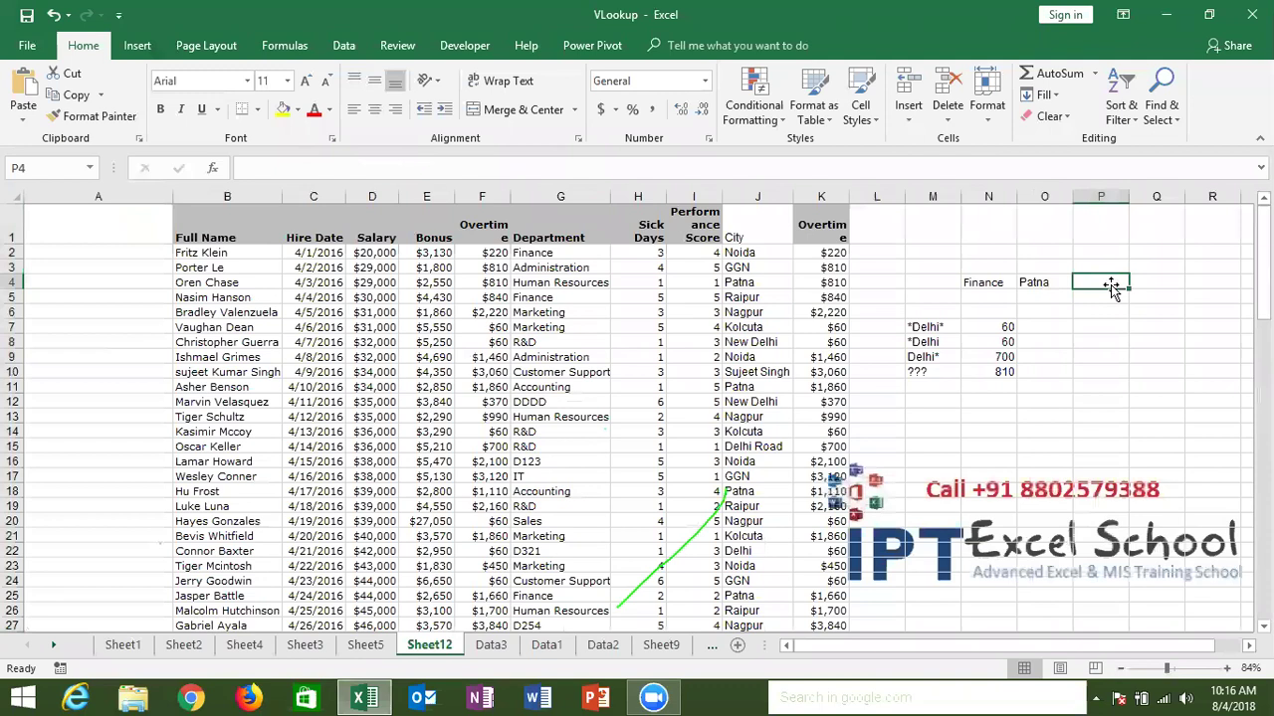
left_click(998, 278)
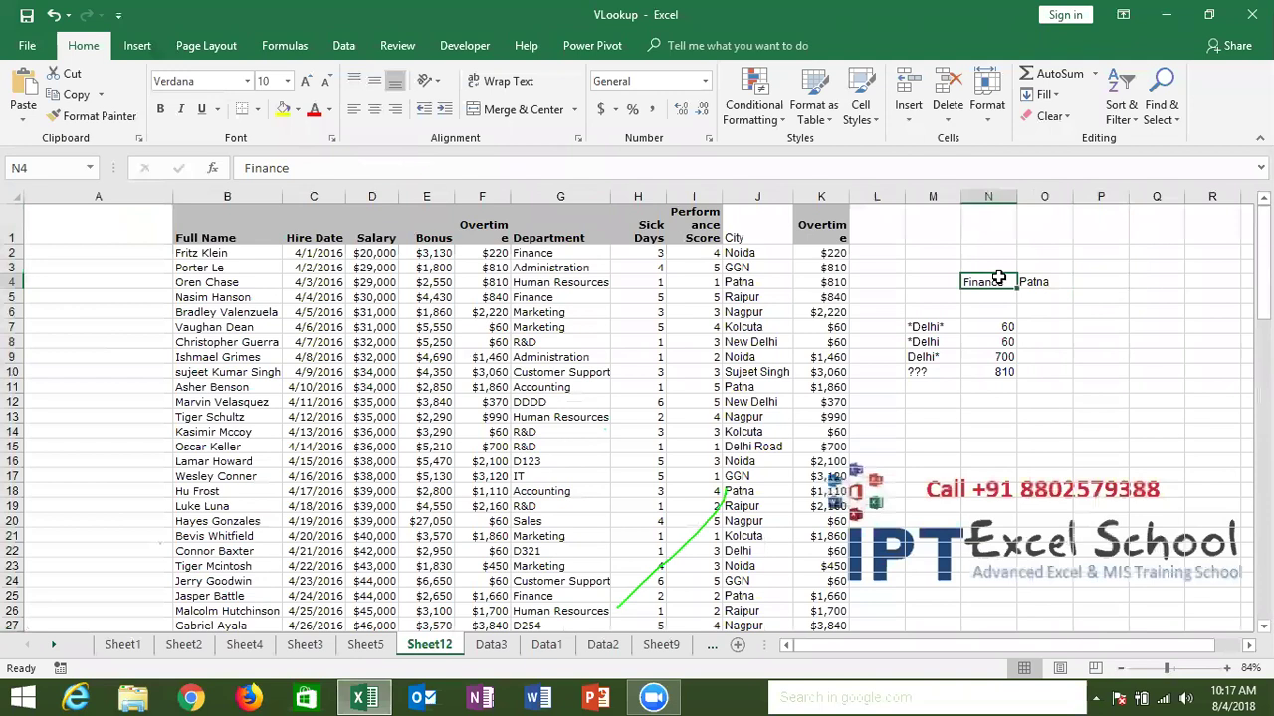
left_click(1047, 283)
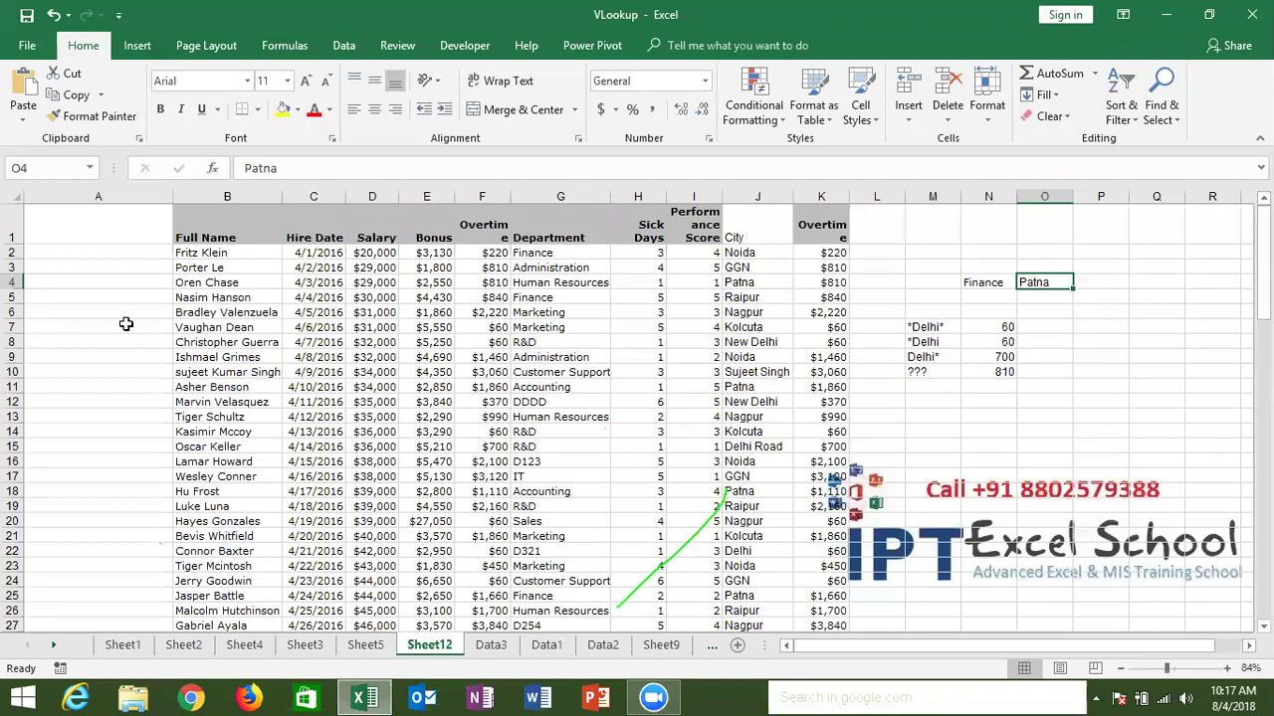
key("ctrl+Home")
Step: Enter =G2&"-"&J2 in A2 and fill it down column A, giving keys like Finance-Noida
left_click(130, 188)
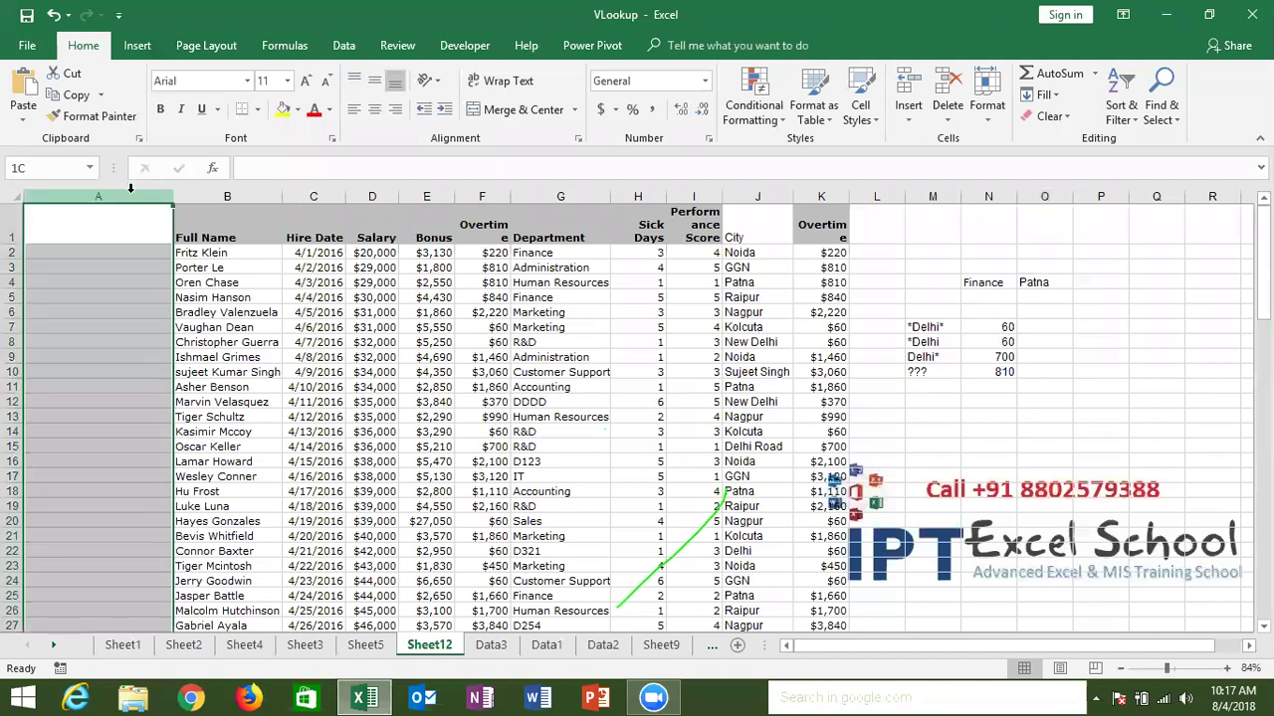
left_click(122, 255)
type("=")
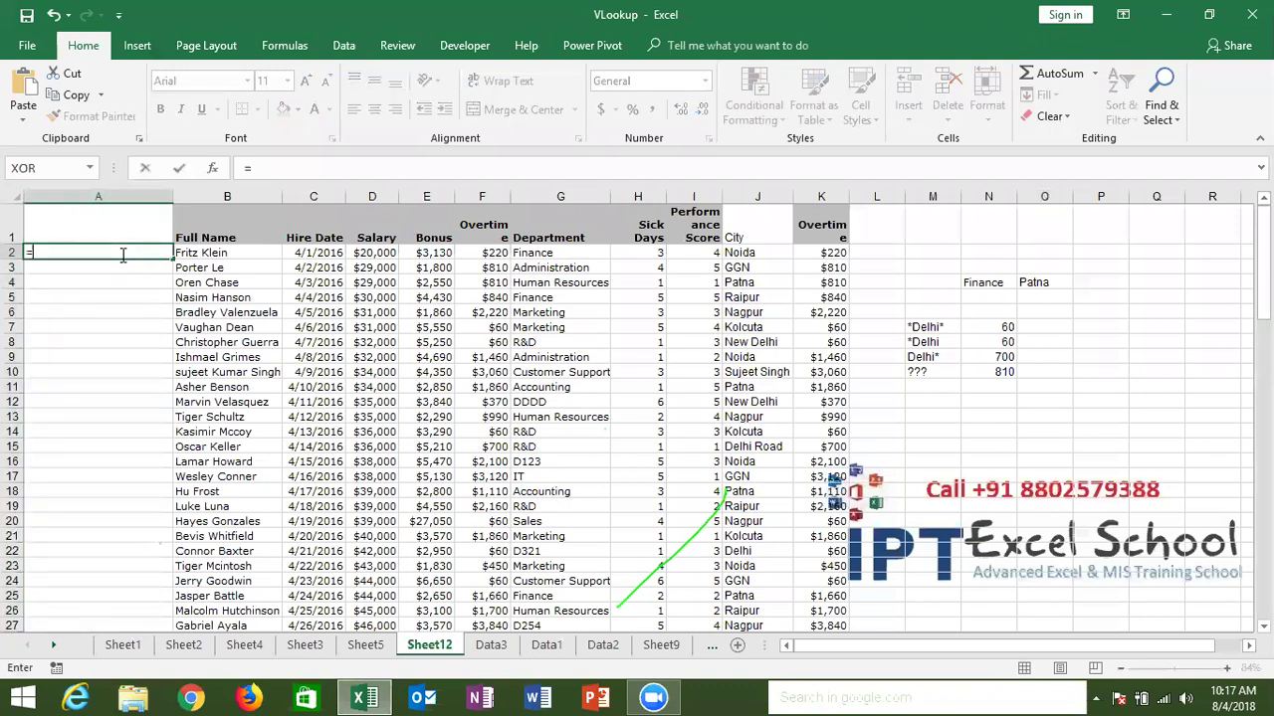
left_click(533, 255)
type("&")
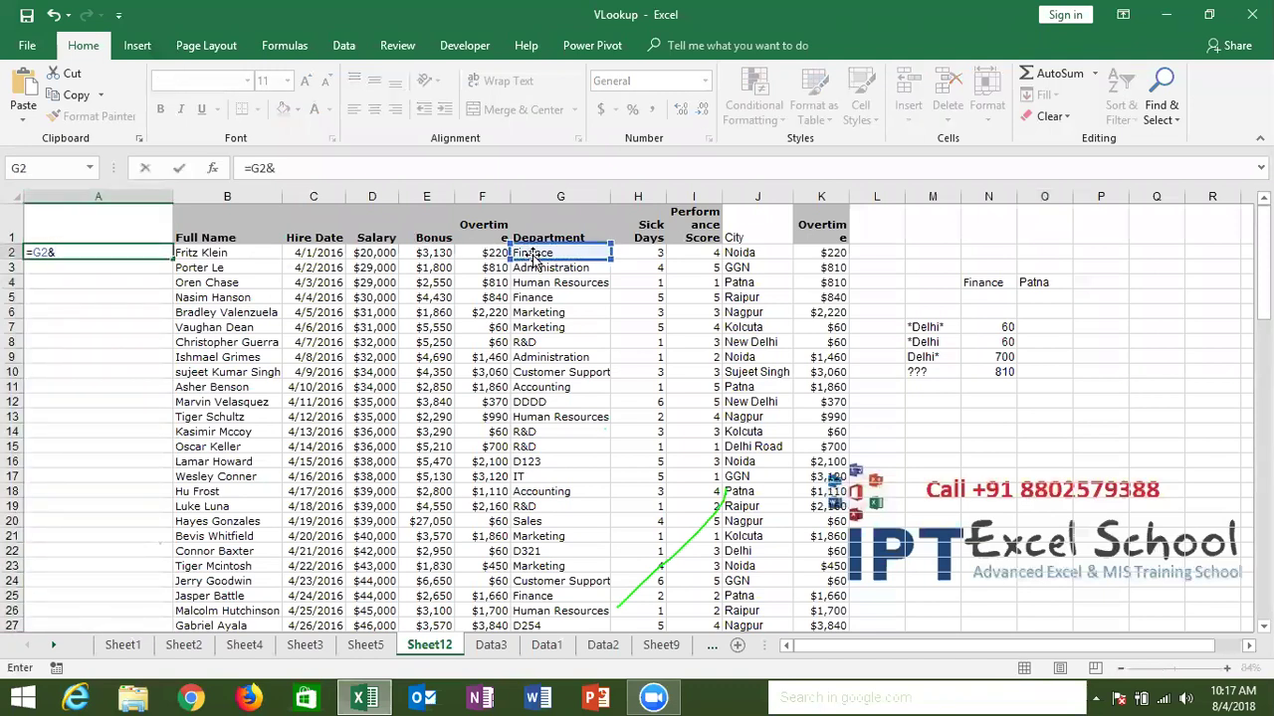
type("\"-\"&")
left_click(755, 252)
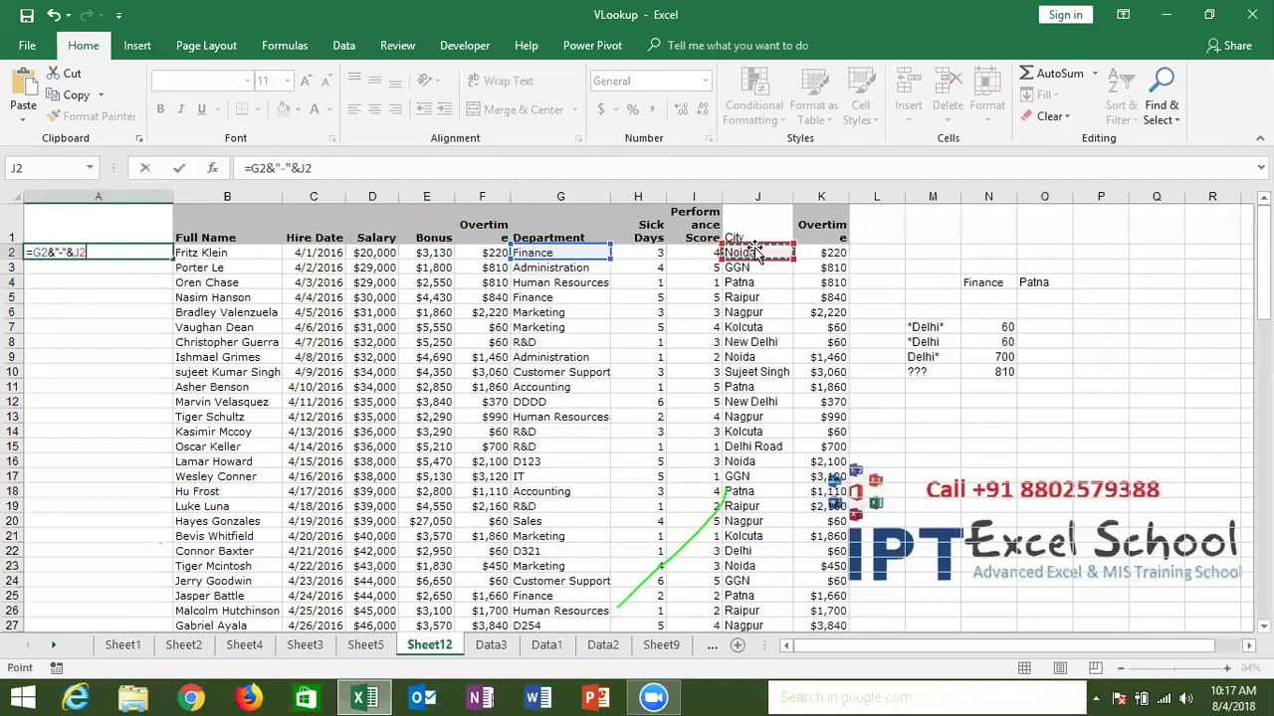
key("ctrl+Return")
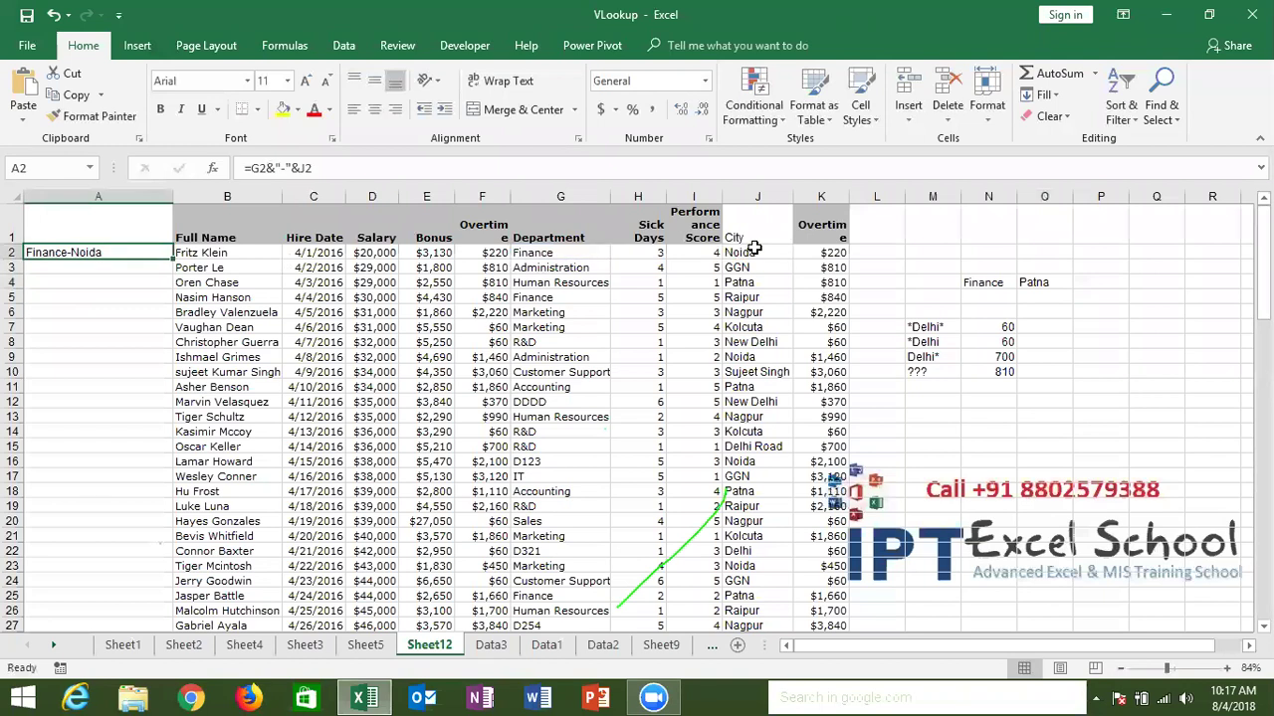
double_click(172, 259)
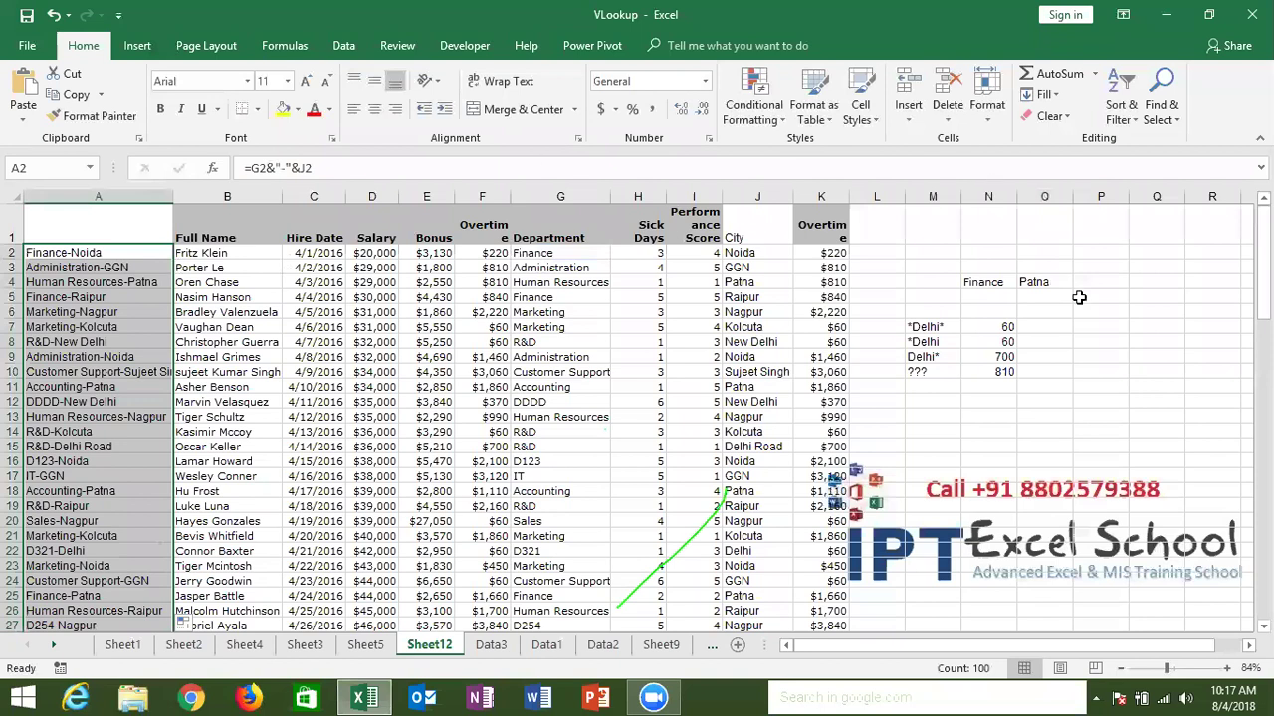
left_click(1105, 282)
Step: Enter =VLOOKUP(N4&"-"&O4,A:K,4,0) in P4, returning 44000 for Finance-Patna
type("=vl")
key("Tab")
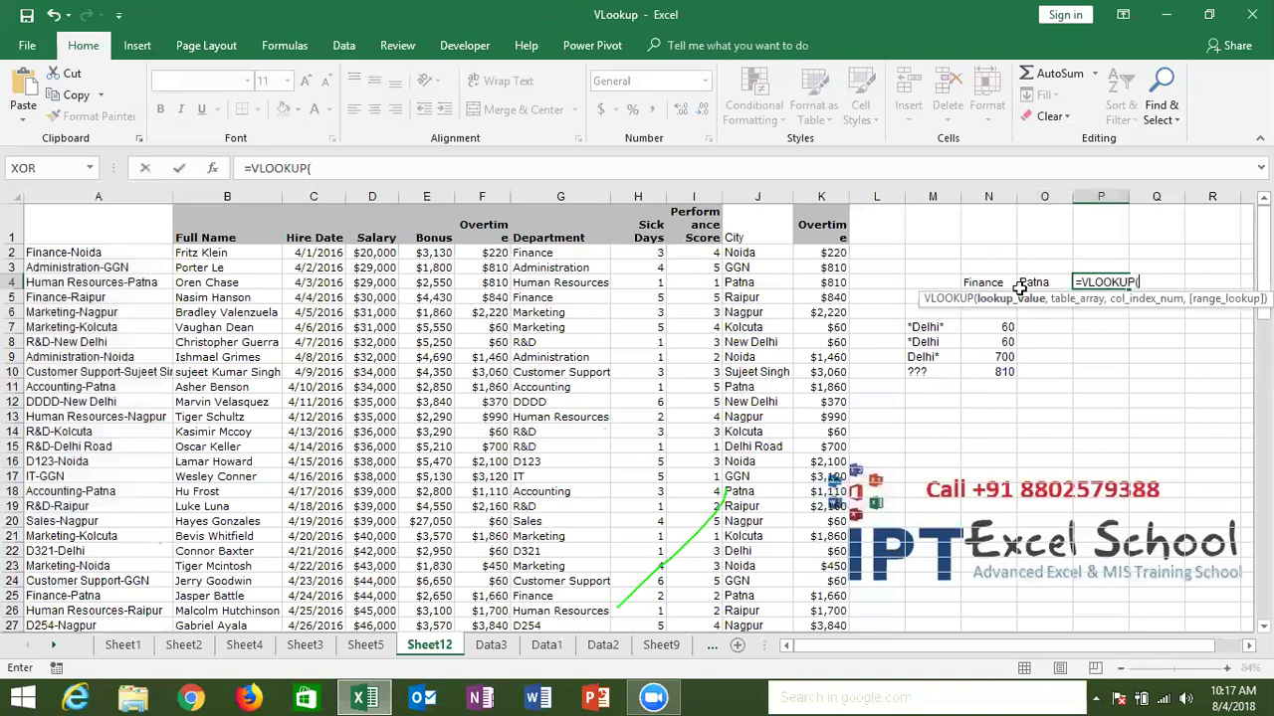
left_click(990, 283)
type("&\"-\"&")
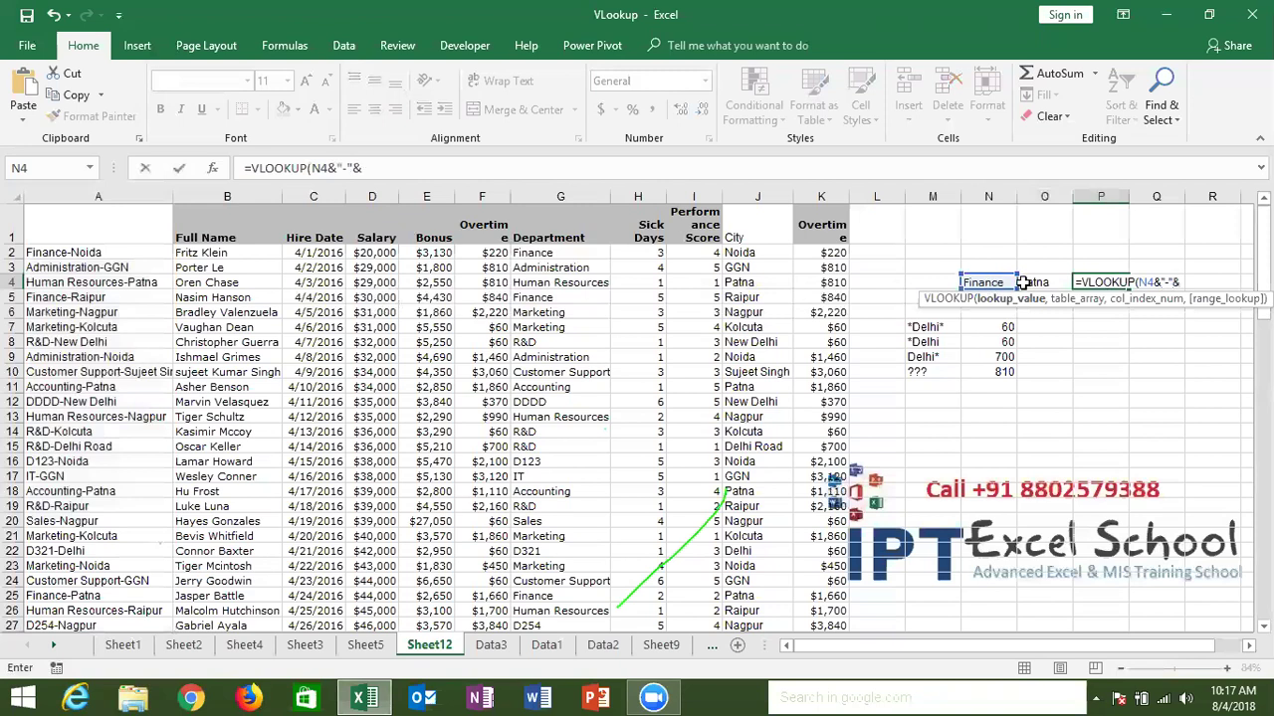
left_click(1029, 283)
type(",")
left_click_drag(113, 200, 811, 185)
type(",")
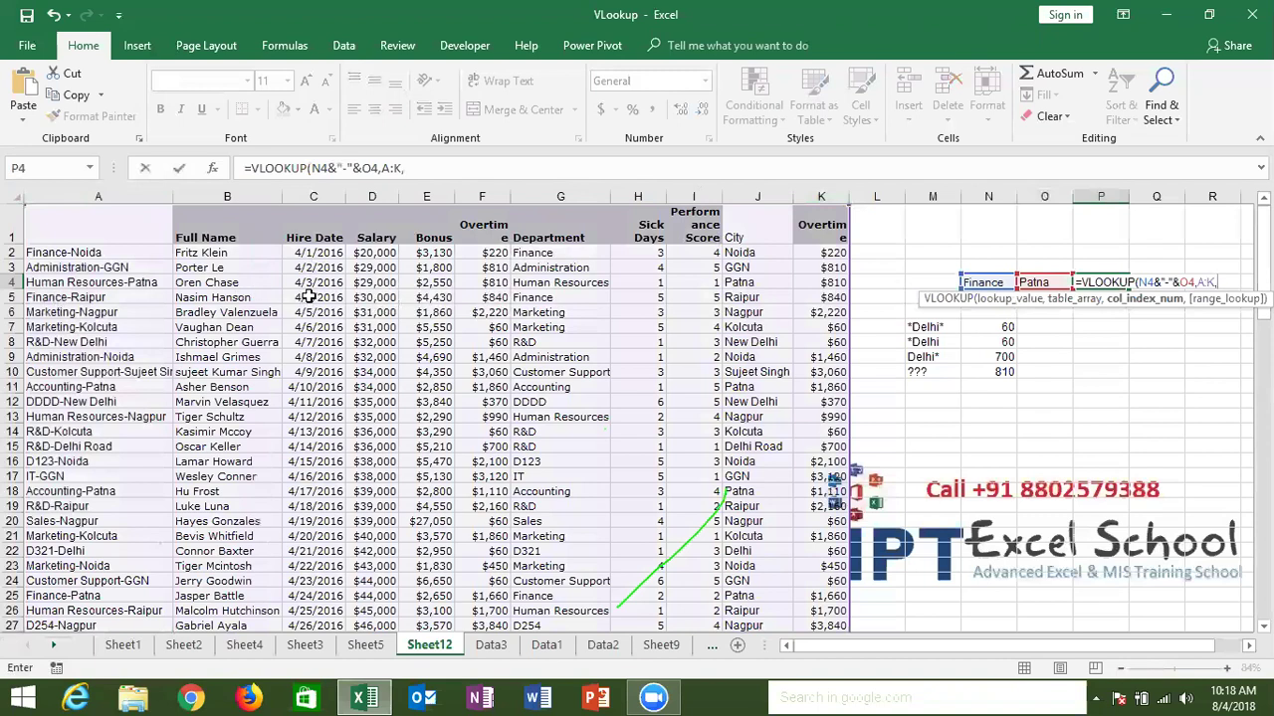
type("4")
type(",0)")
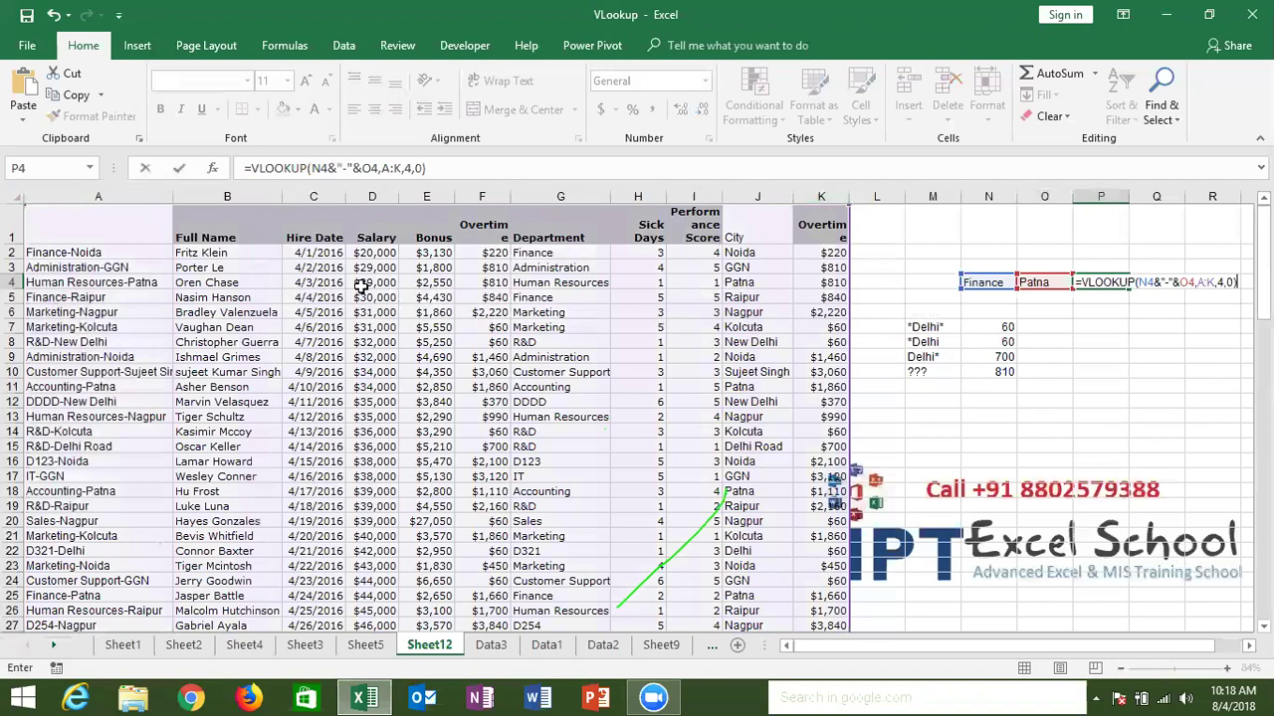
key("Return")
key("Up")
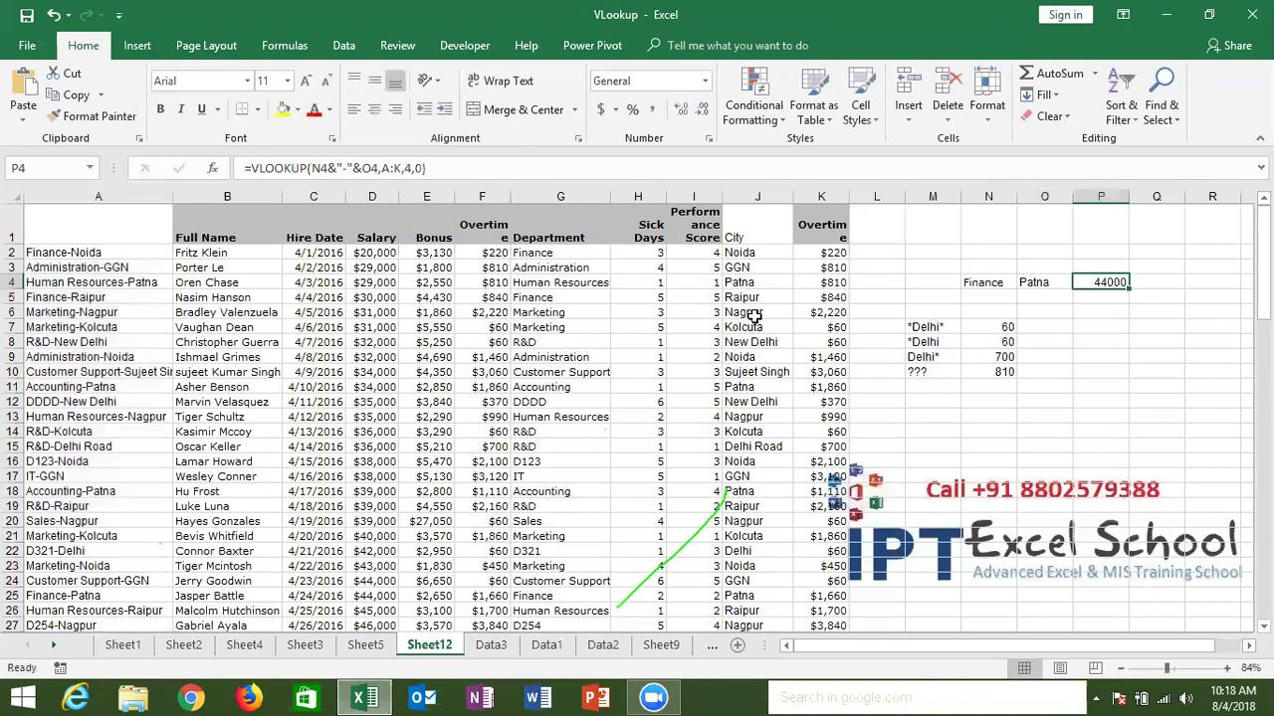
left_click(997, 325)
left_click_drag(1006, 383, 1008, 391)
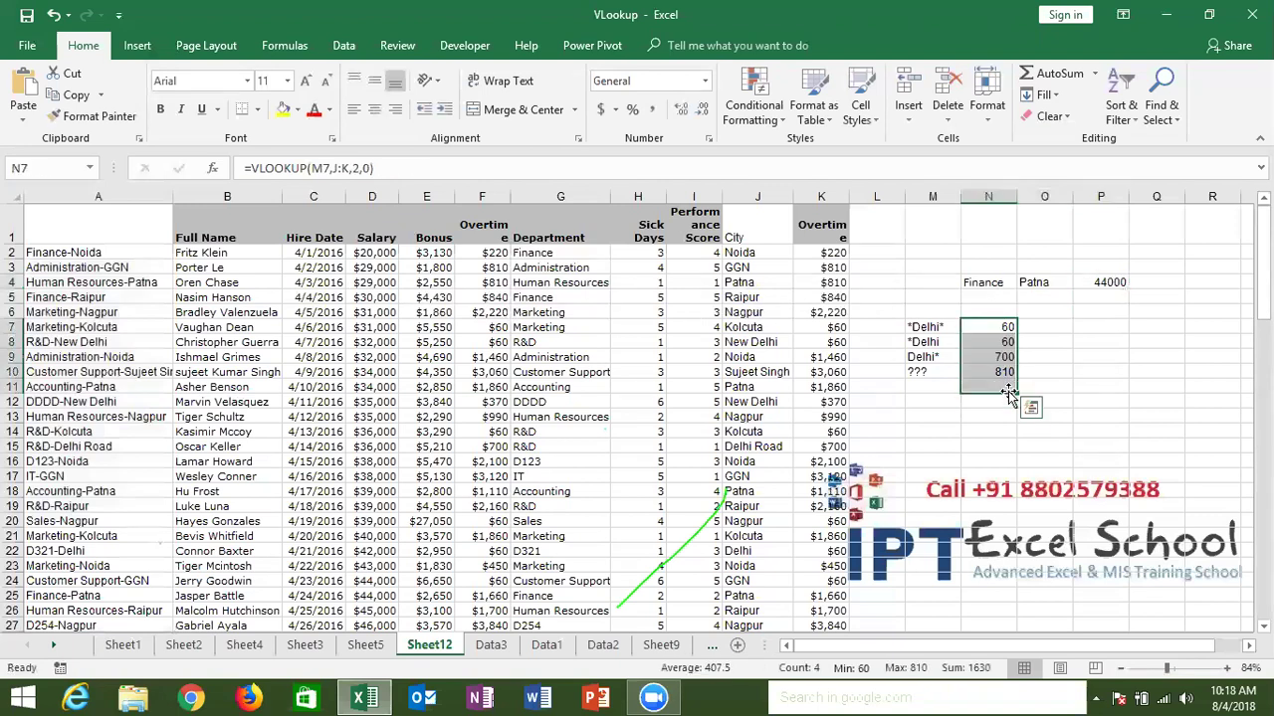
Step: Clear N7:N11, re-confirm P4's Finance-Patna VLOOKUP, and select the New Delhi entry in J8
key("Delete")
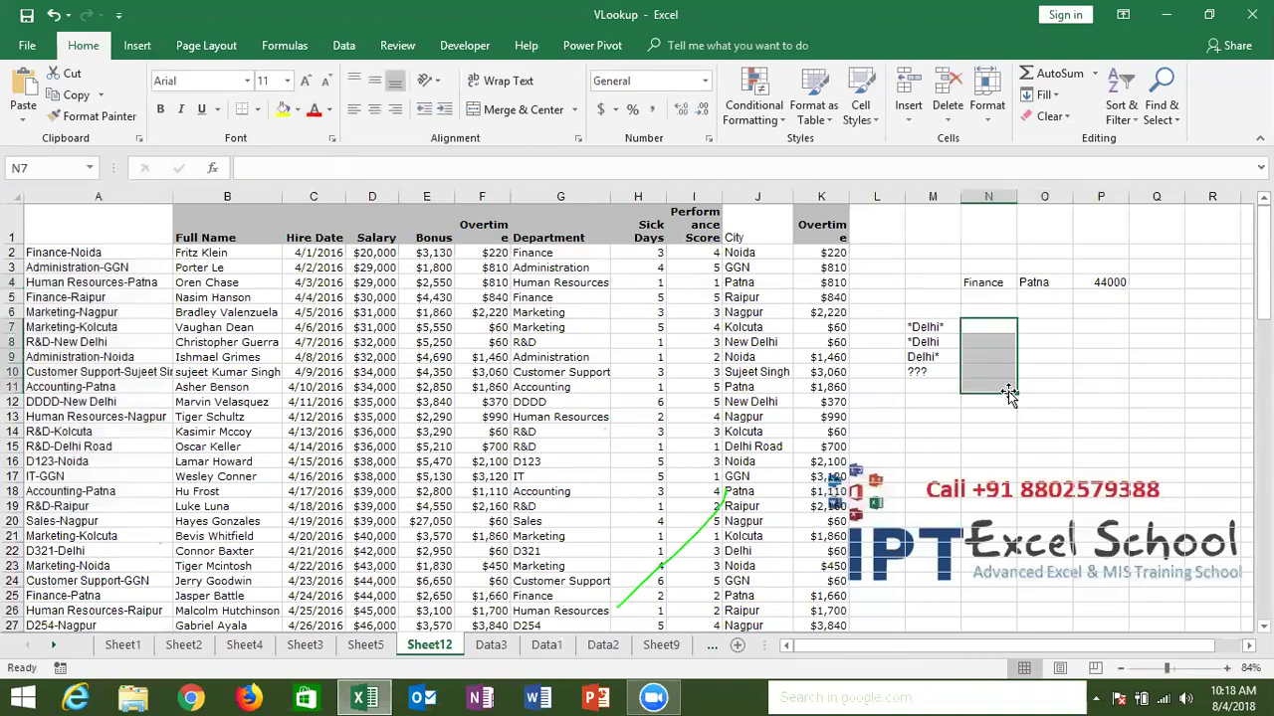
double_click(1114, 282)
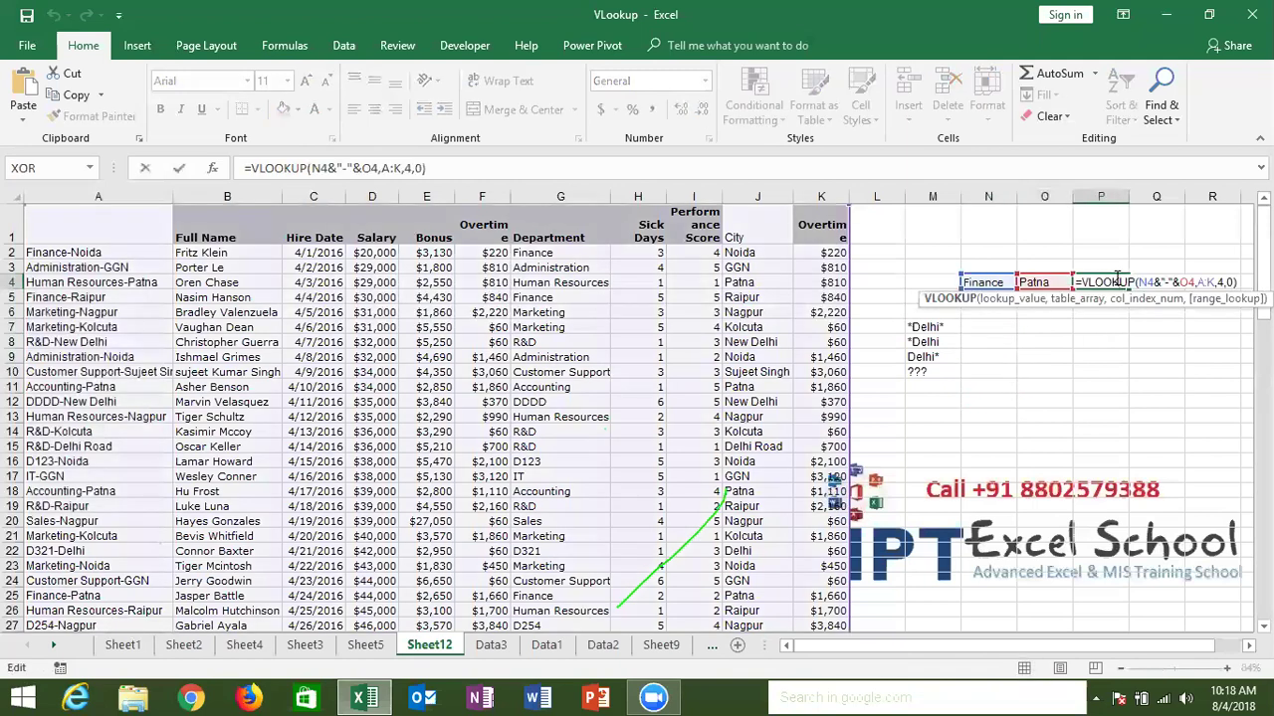
key("ctrl+Return")
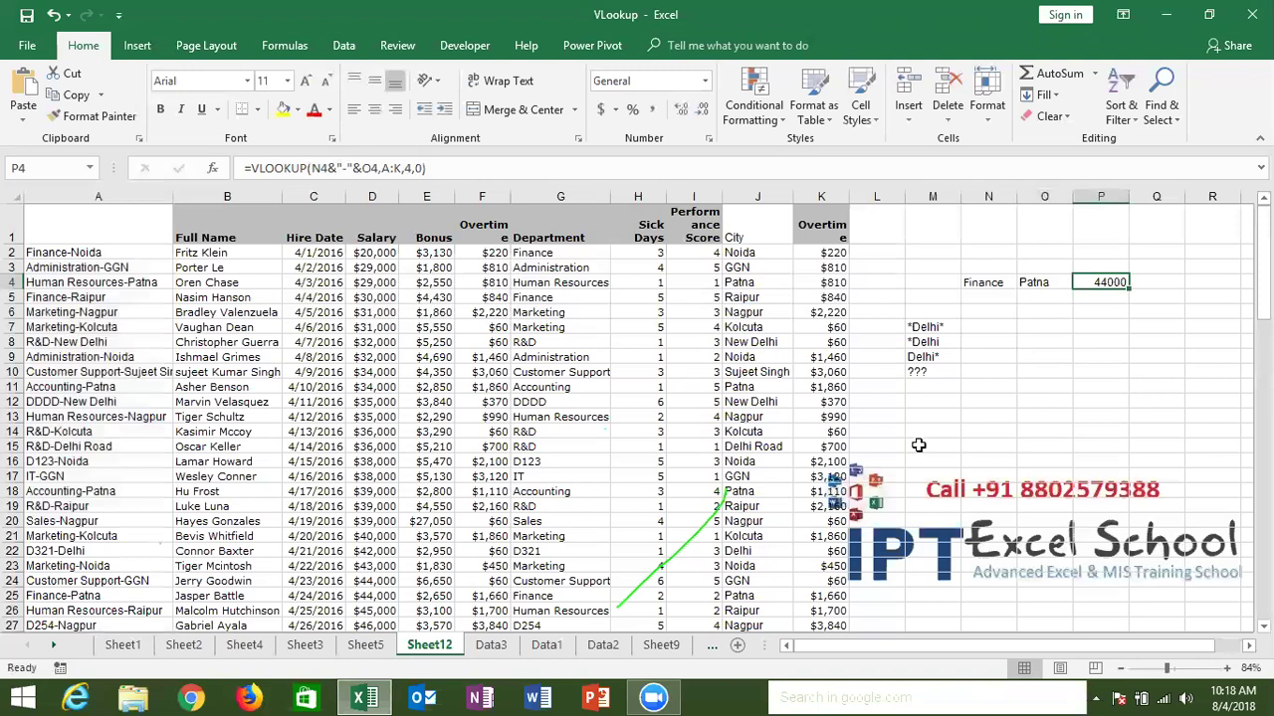
left_click(769, 345)
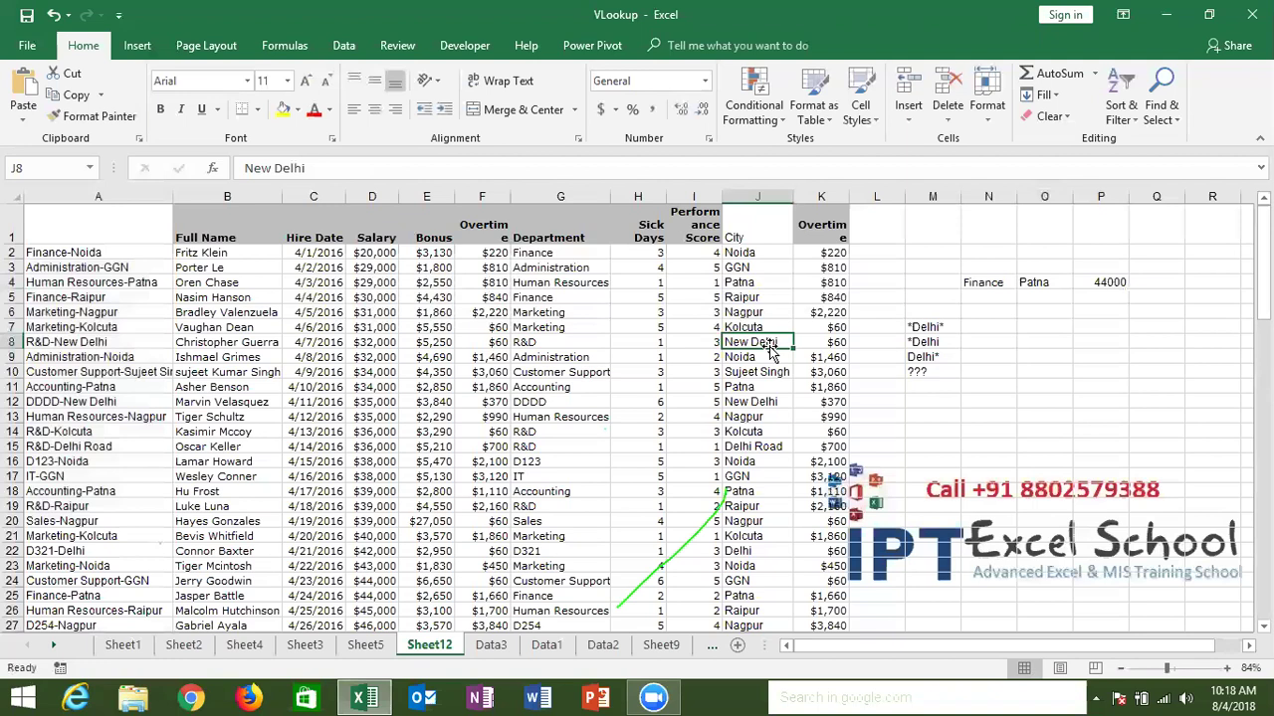
Step: Inspect the *Delhi* wildcard pattern in M7 without changing it
double_click(937, 328)
left_click_drag(942, 326, 910, 327)
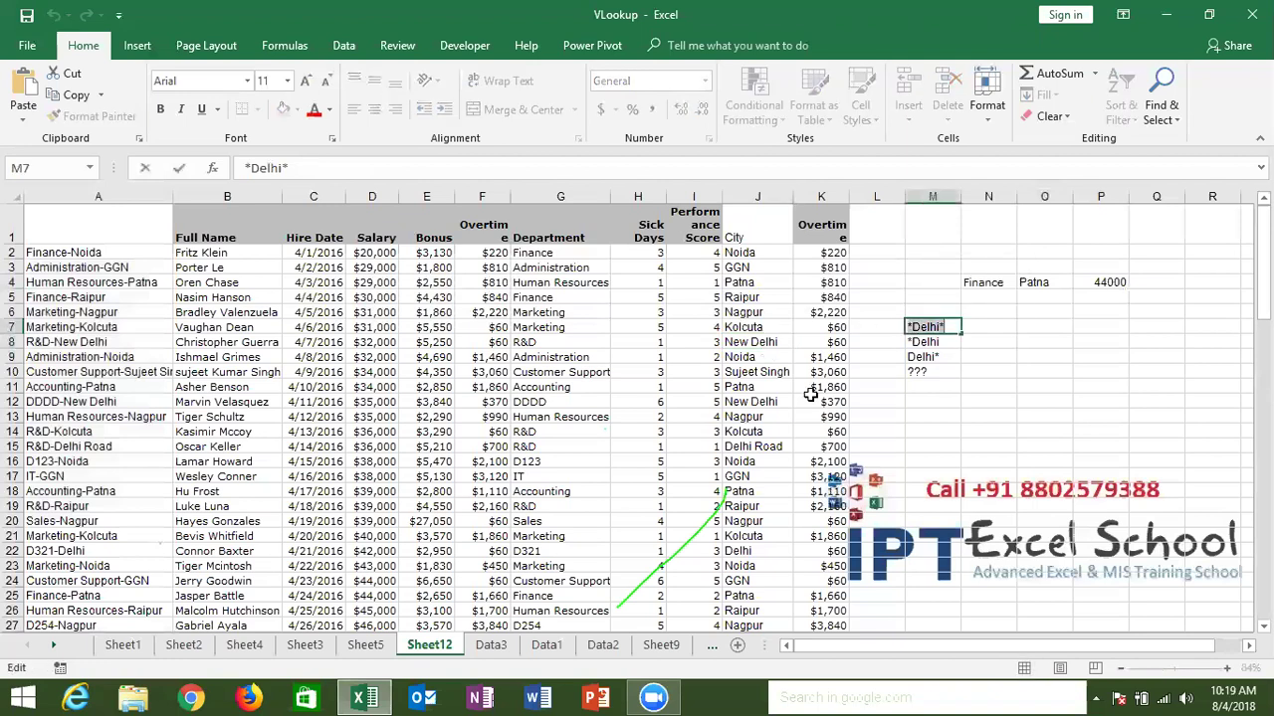
key("Escape")
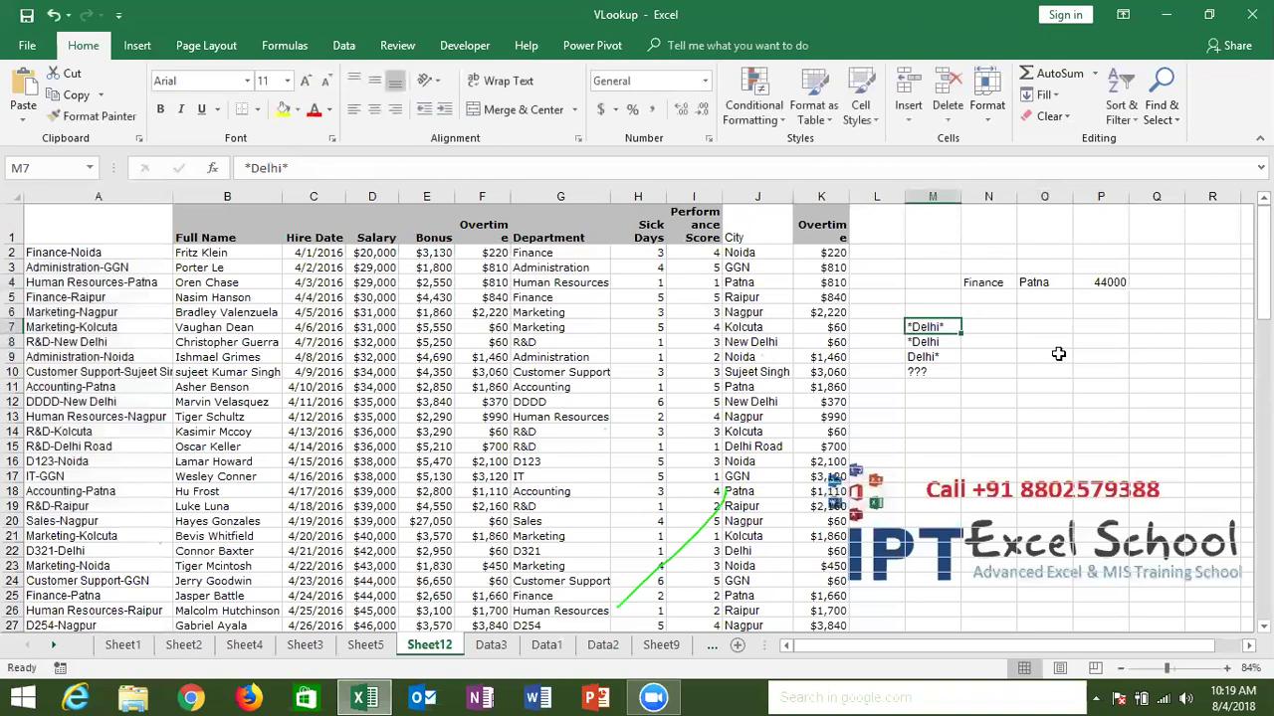
Step: Enter =VLOOKUP(M7,J:K,2,0) in N7, returning the overtime 60 for *Delhi*
left_click(1000, 327)
type("=vl")
key("Tab")
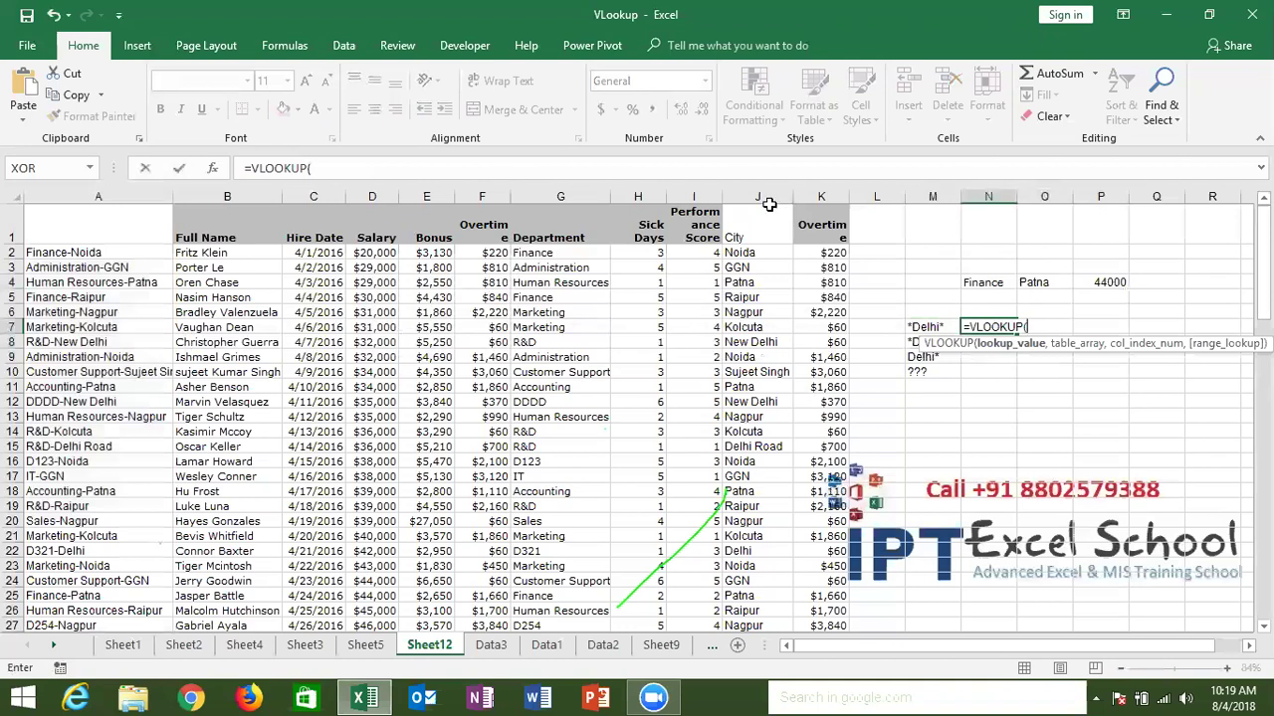
left_click(940, 324)
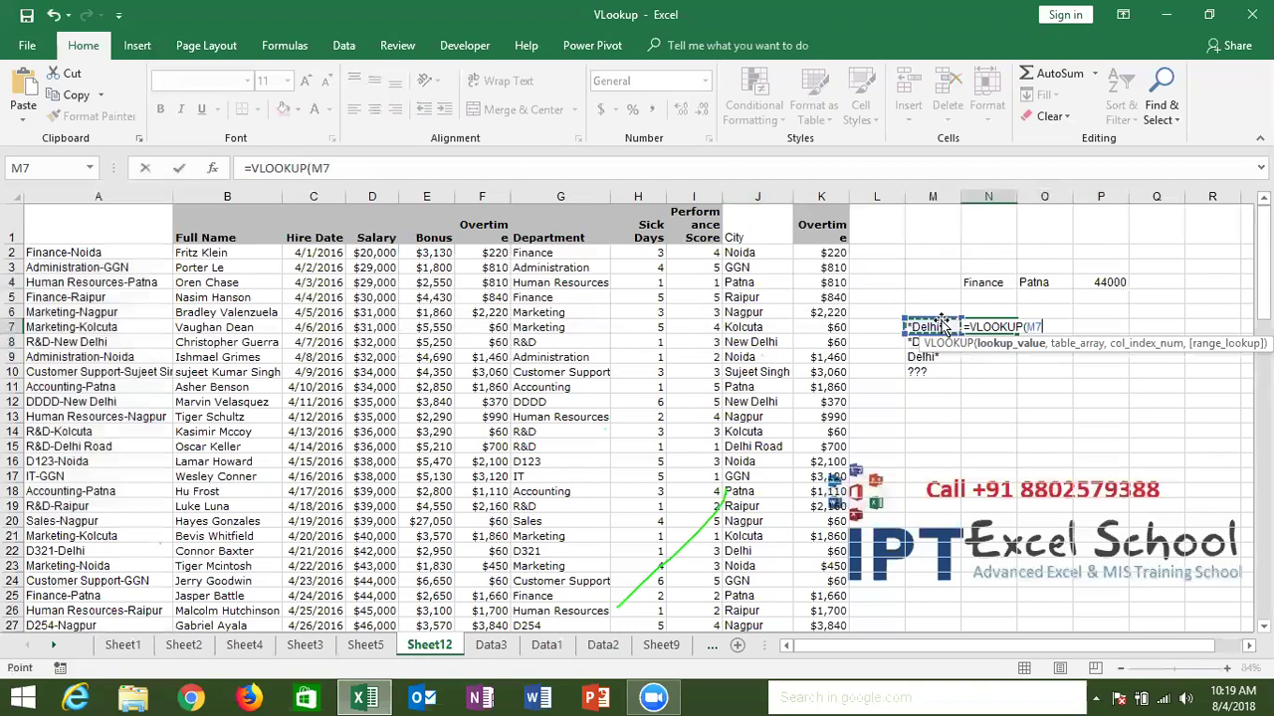
type(",")
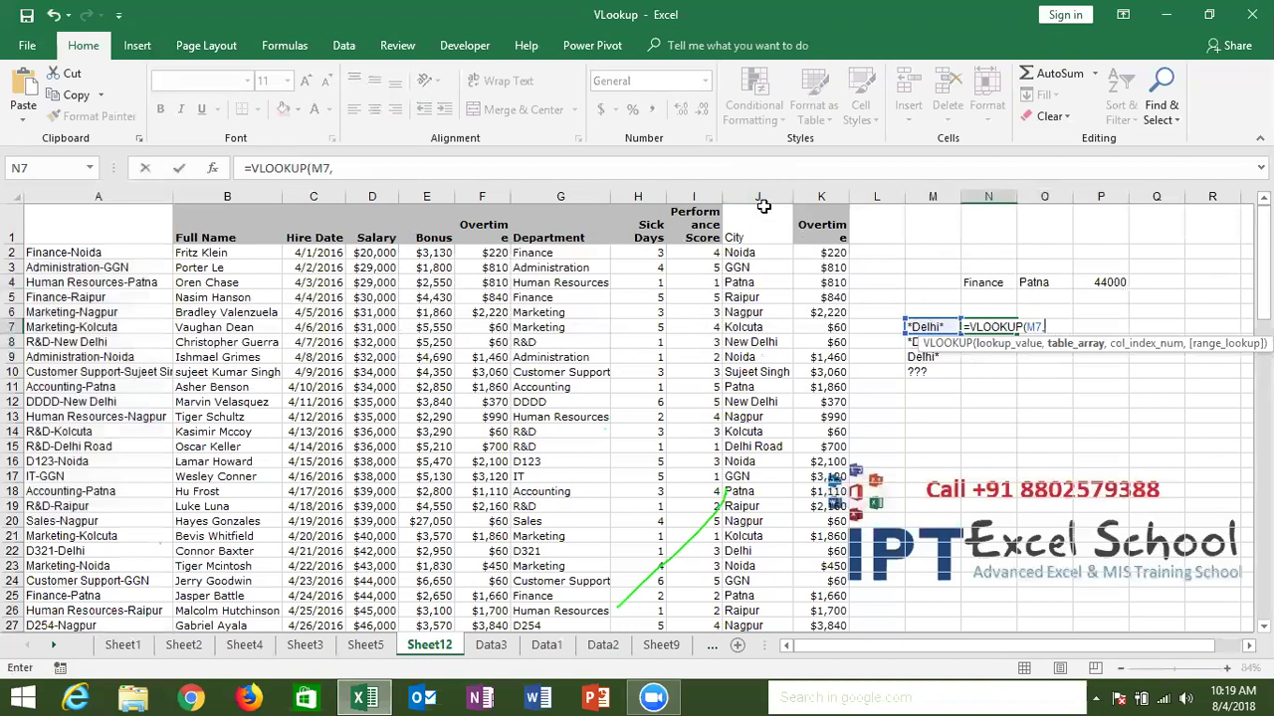
left_click(762, 211)
left_click_drag(762, 192, 807, 187)
type(",")
type("0")
key("BackSpace")
type("2,")
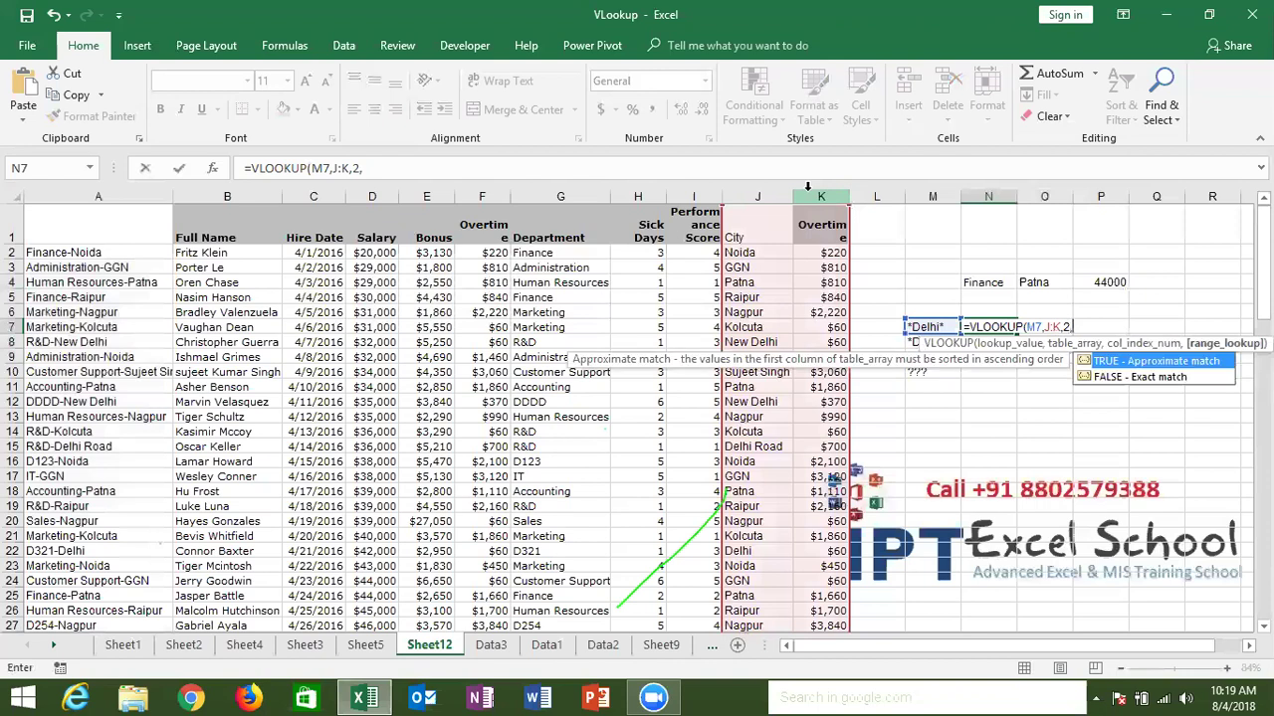
key("BackSpace")
type(",")
type("0)")
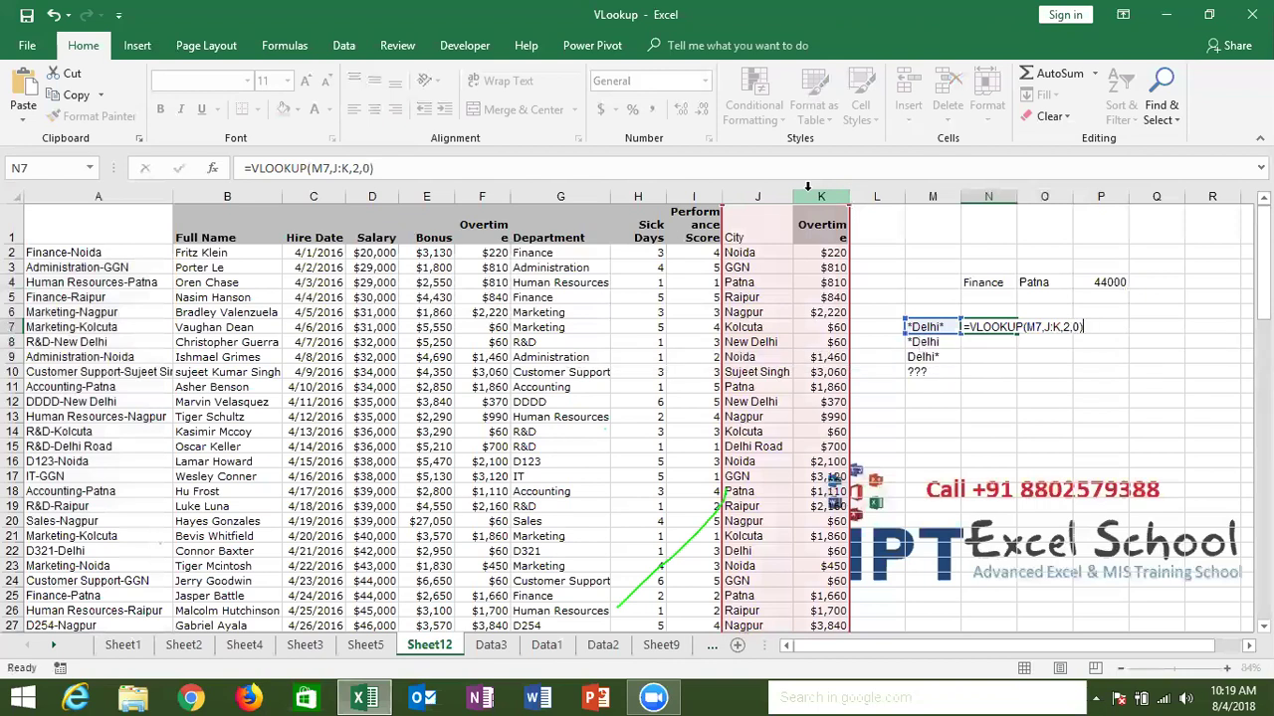
key("Return")
Step: Check N7's result against the New Delhi row's city and overtime cells
key("Up")
left_click_drag(773, 341, 814, 341)
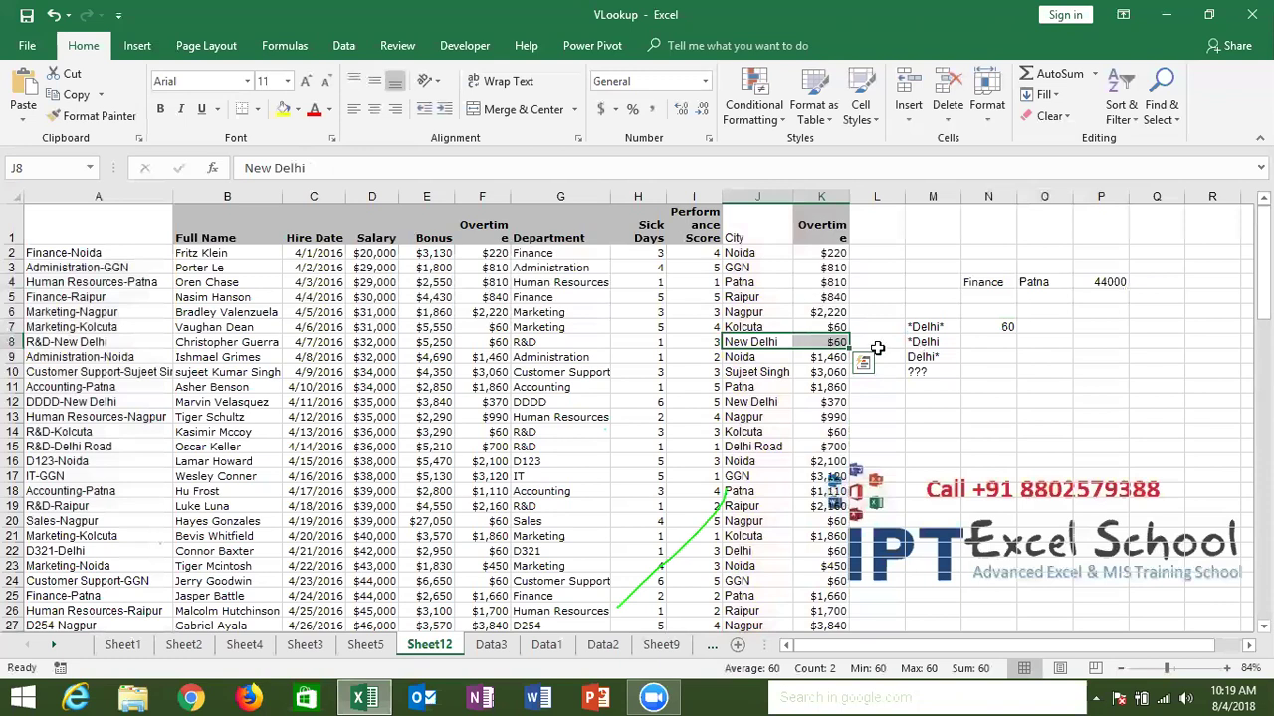
left_click(878, 344)
left_click(920, 330)
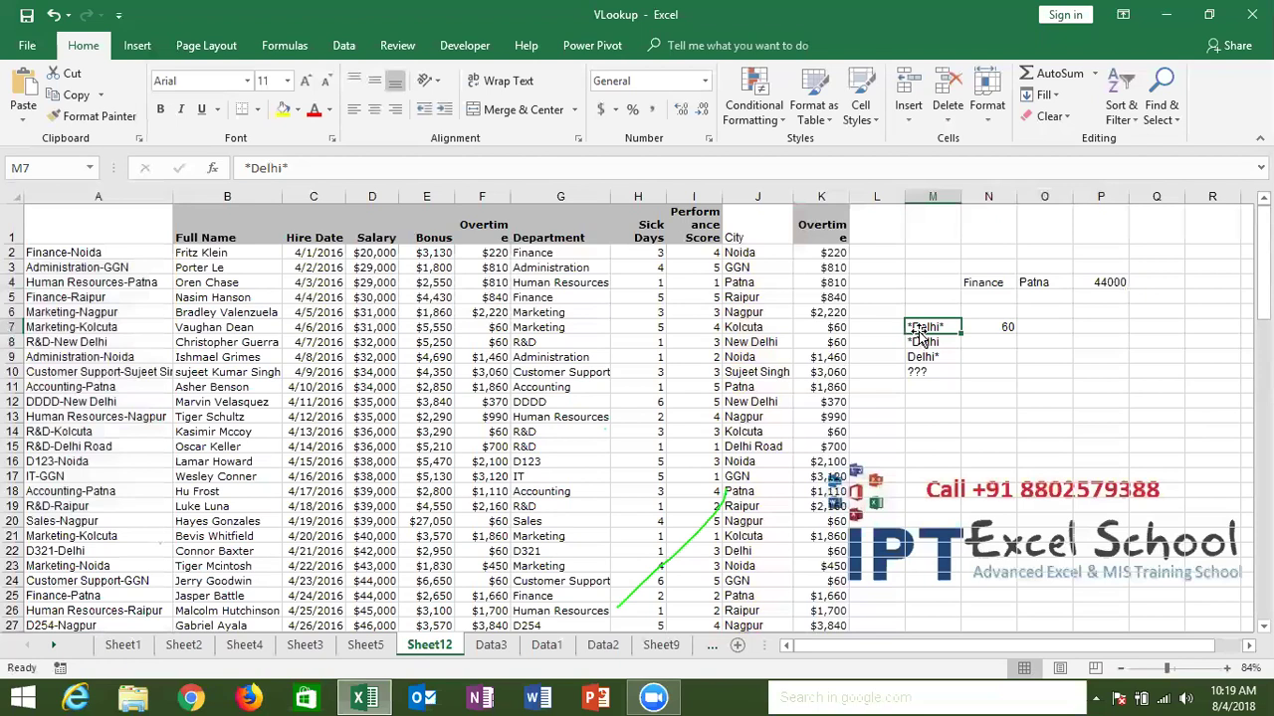
double_click(910, 341)
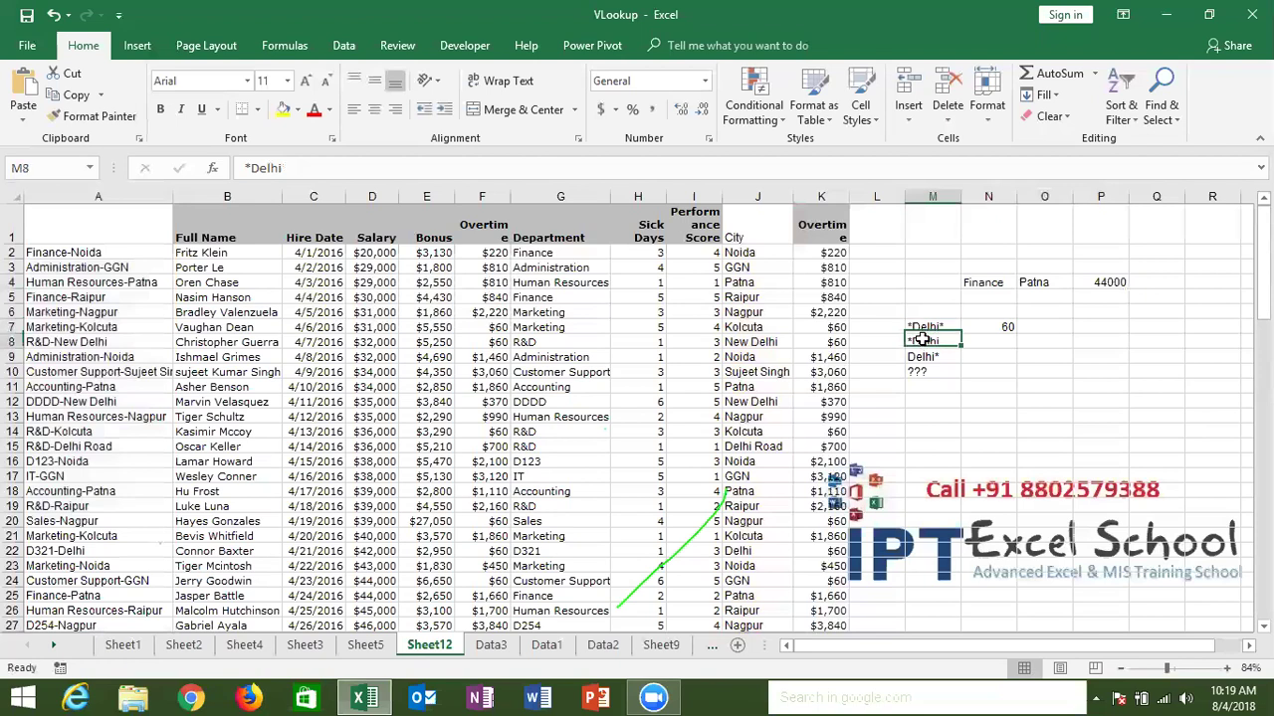
double_click(909, 341)
left_click(923, 342)
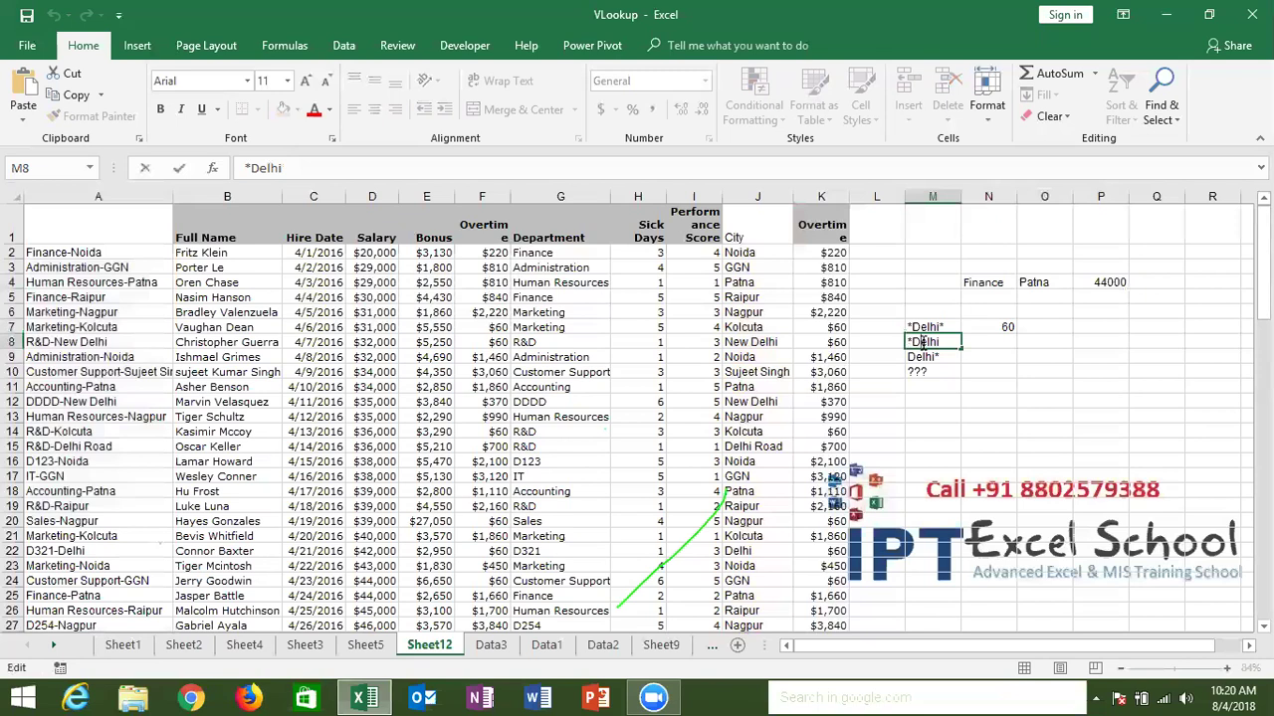
key("Return")
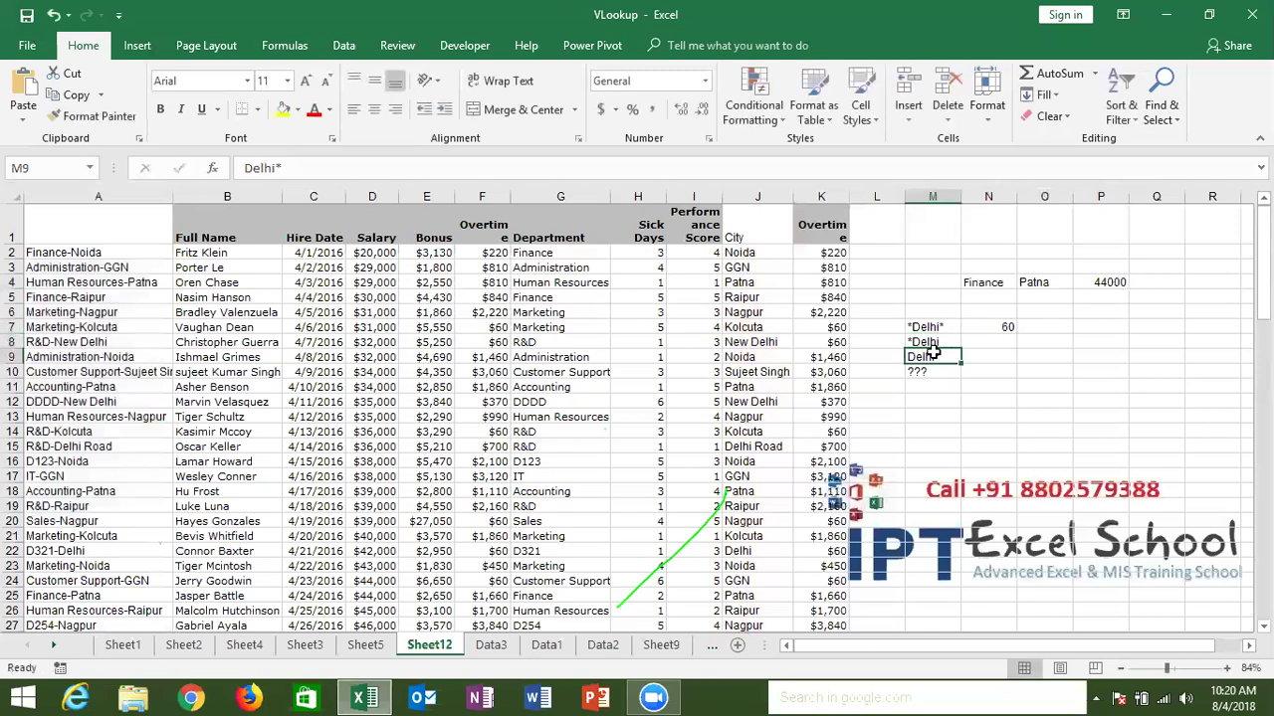
double_click(940, 356)
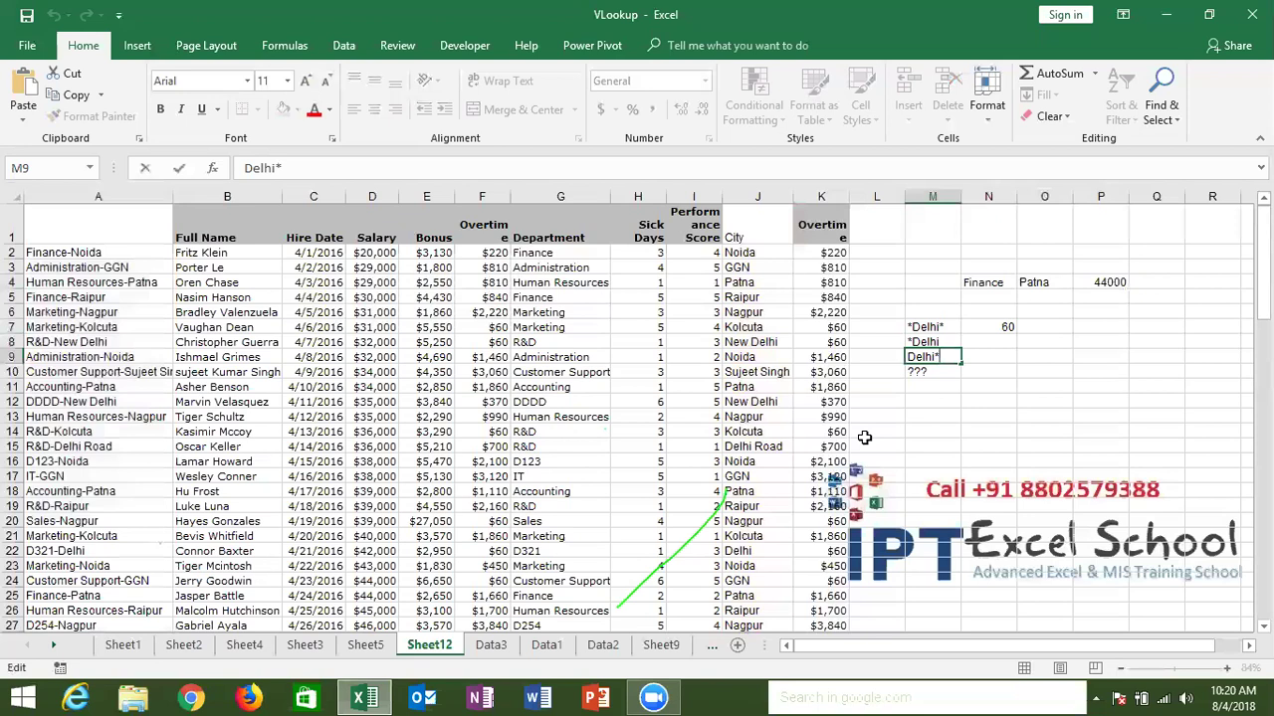
key("Return")
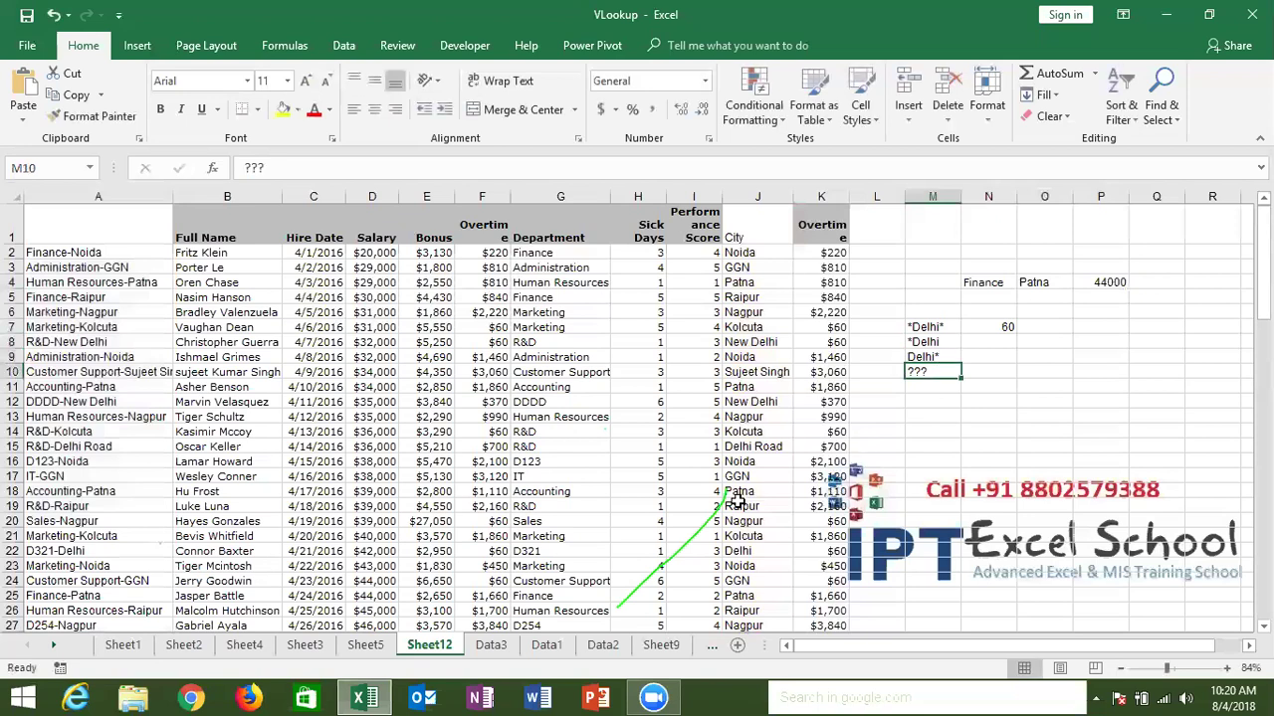
left_click(755, 473)
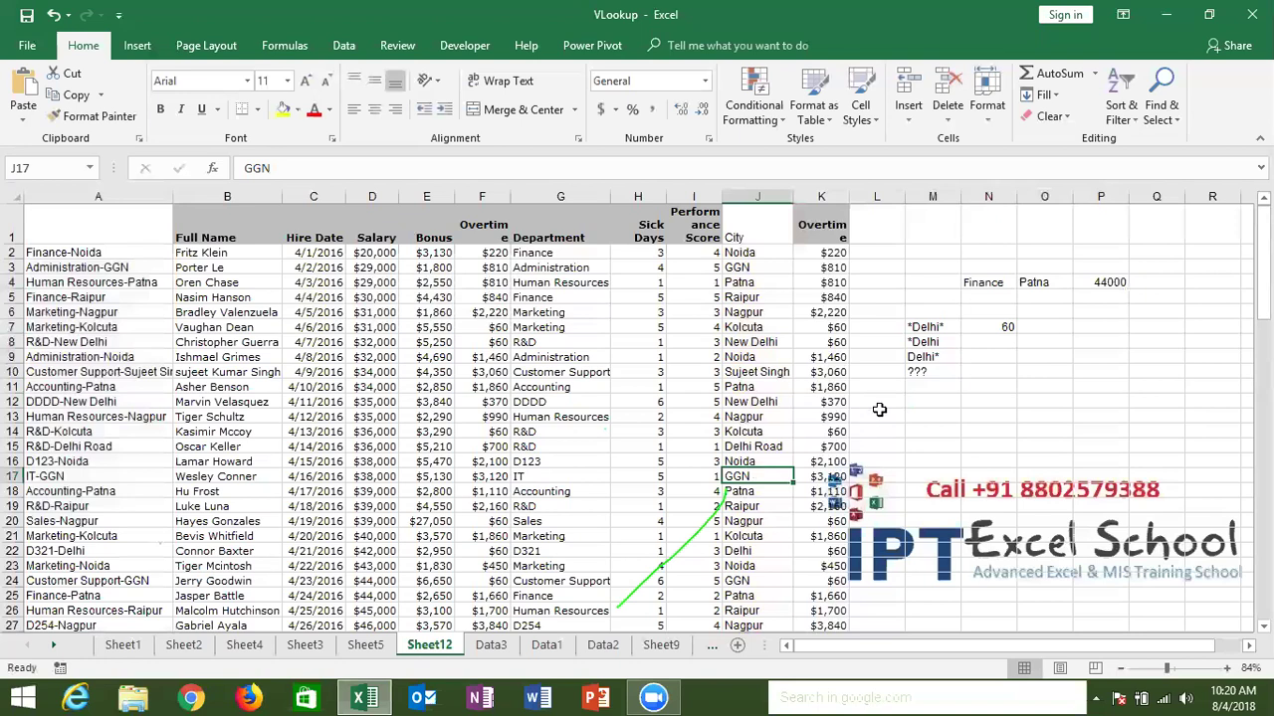
Step: Enter =VLOOKUP(M10,J:K,2,0) in N10 so the ??? pattern returns the overtime 810
left_click(943, 372)
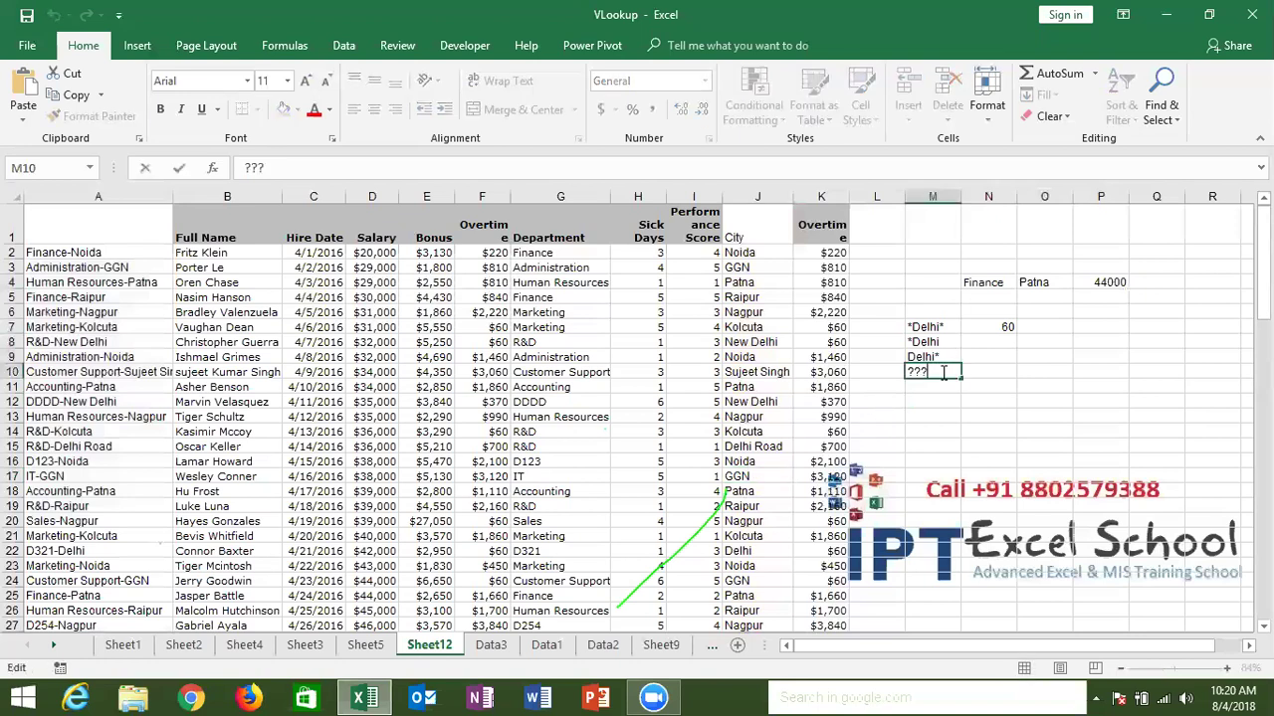
left_click(973, 370)
type("=vl")
key("Tab")
key("Left")
type(",")
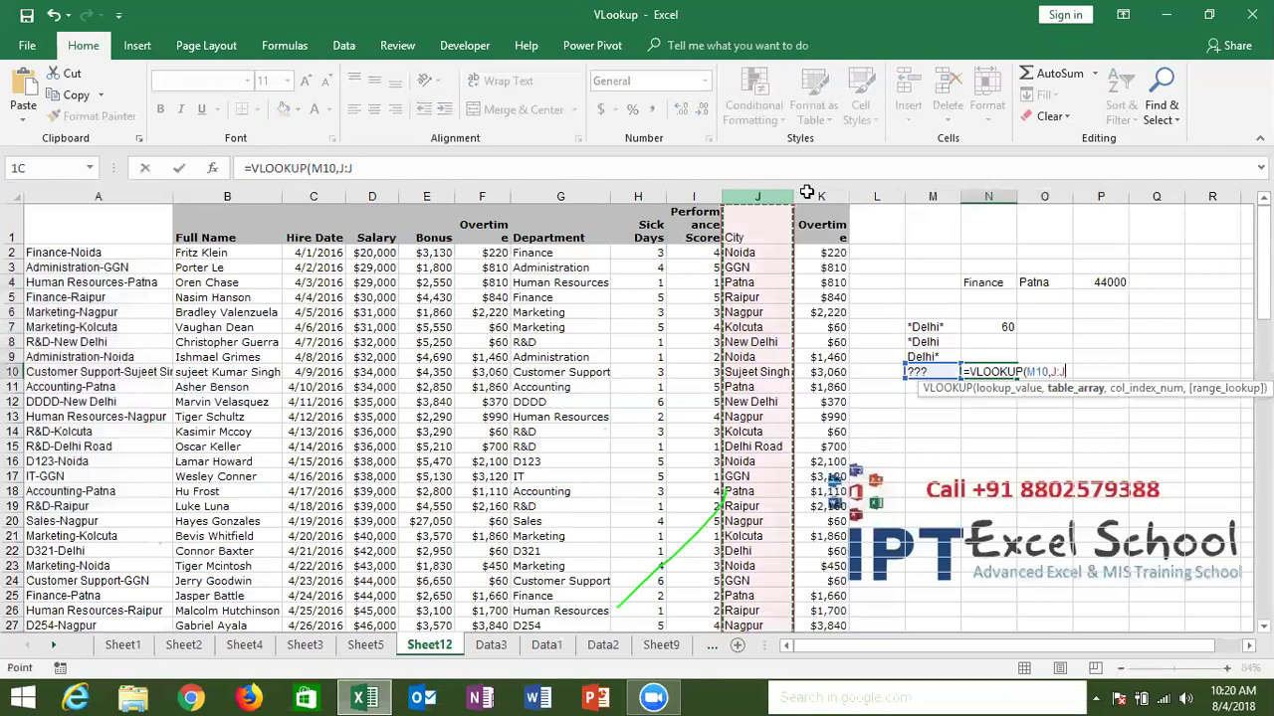
left_click_drag(753, 196, 809, 189)
type(",")
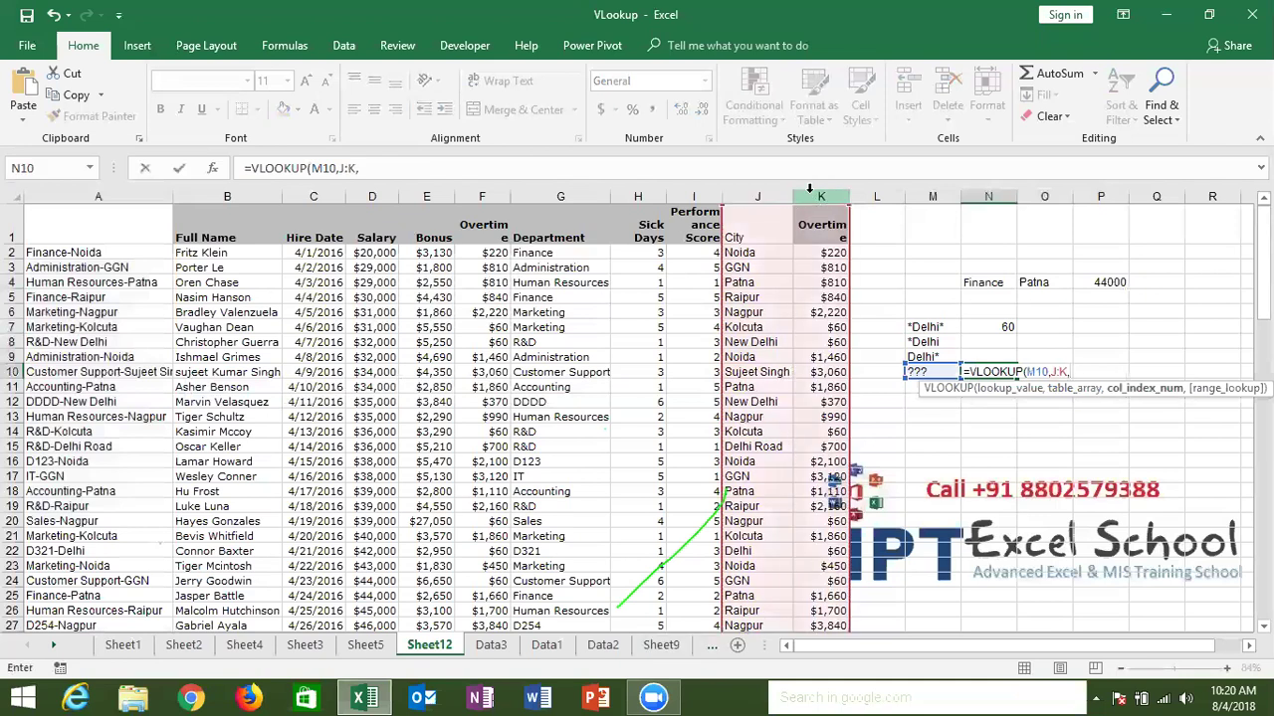
type("2,0)")
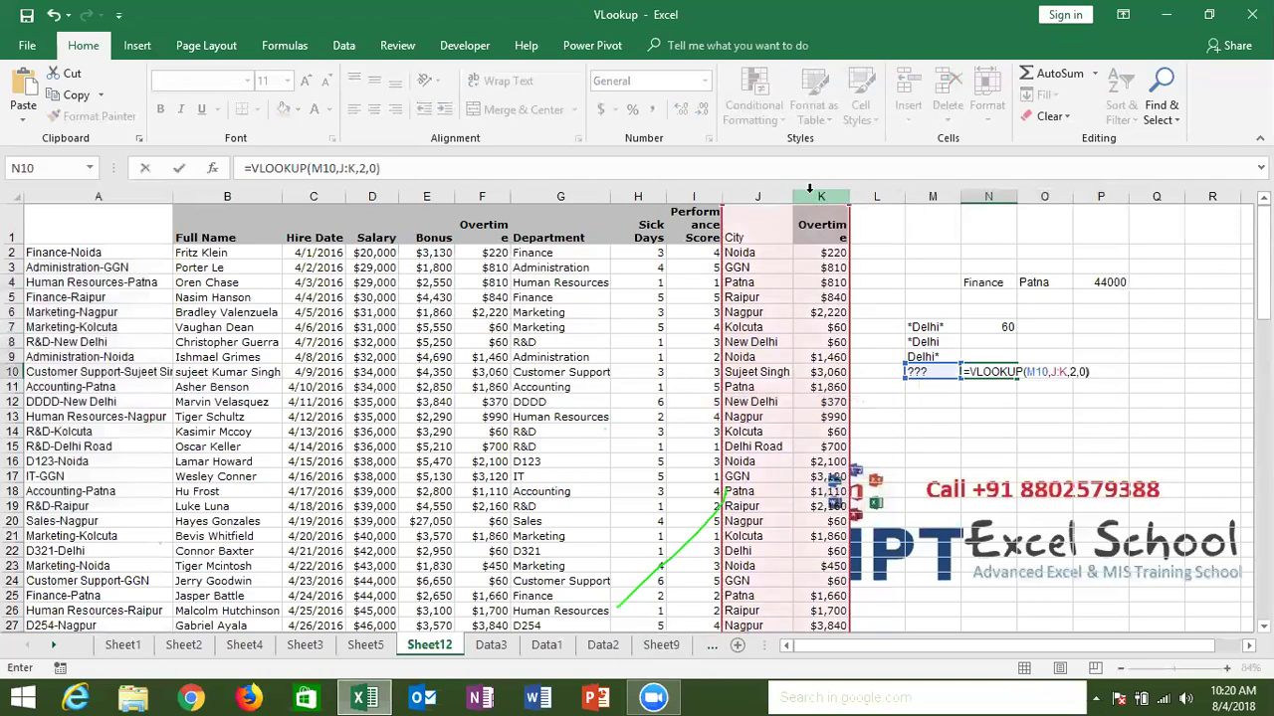
key("Return")
key("Up")
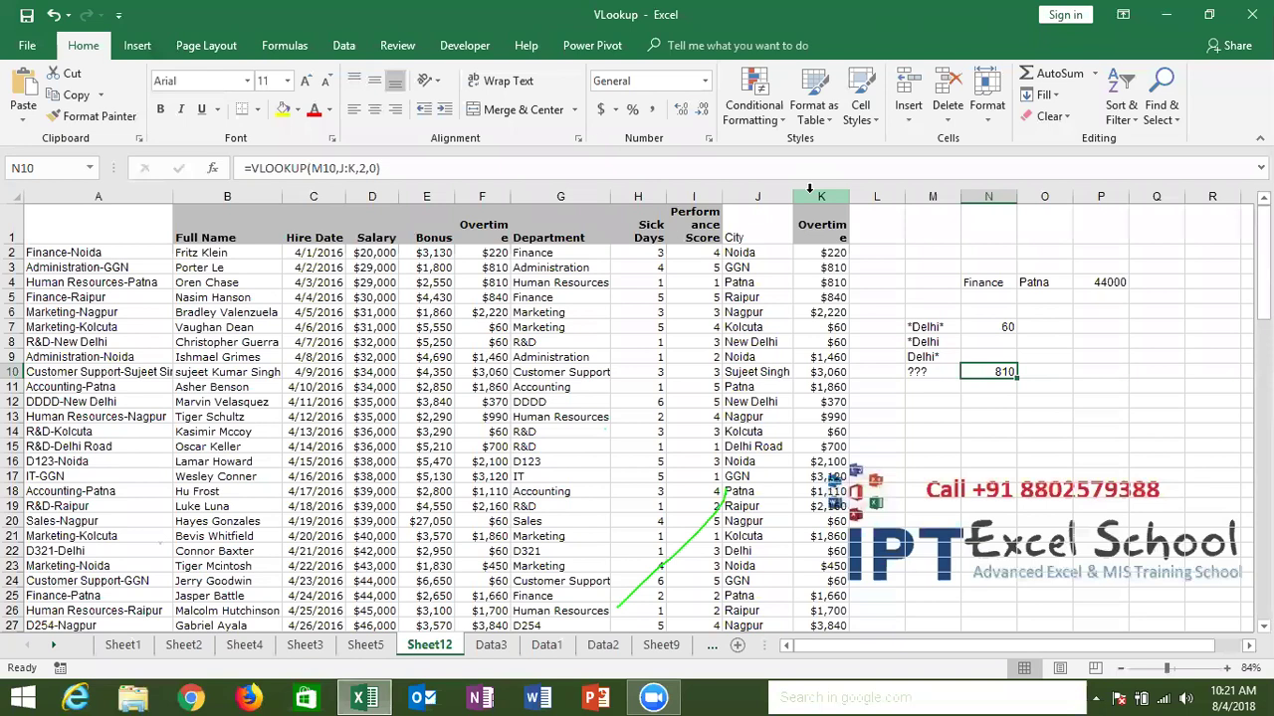
Step: Type a new three-word employee name into B7, adjusting the AutoComplete suggestion
left_click(206, 323)
type("Sujeet Kumar Singh")
key("ctrl+shift+Left")
key("ctrl+shift+Left")
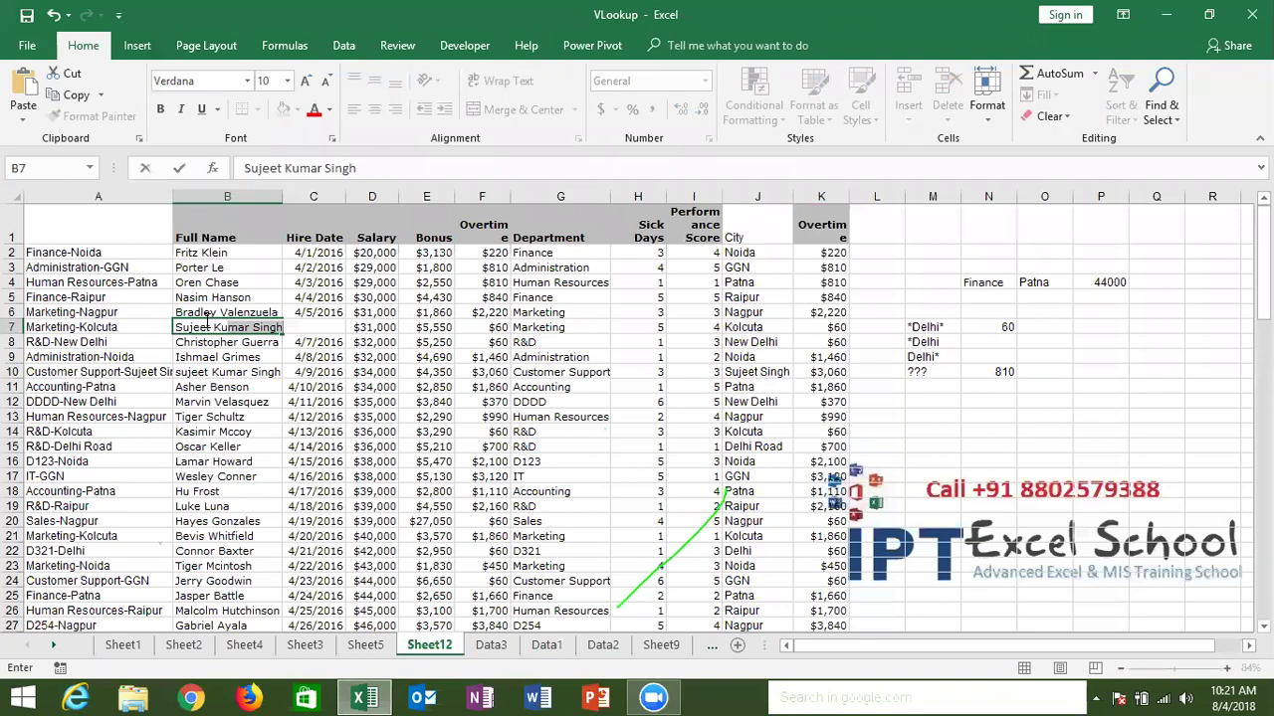
key("BackSpace")
key("BackSpace")
type("r")
key("Return")
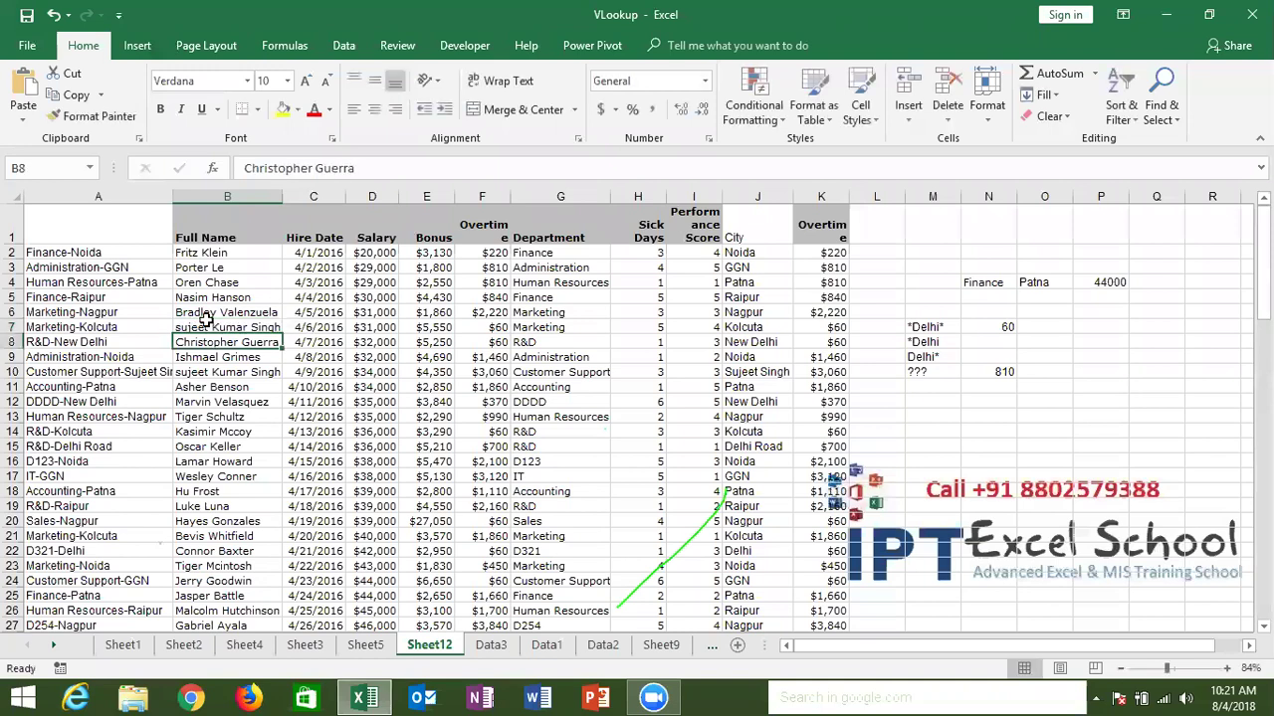
Step: Delete the surname from B7's name in the formula bar
left_click(209, 326)
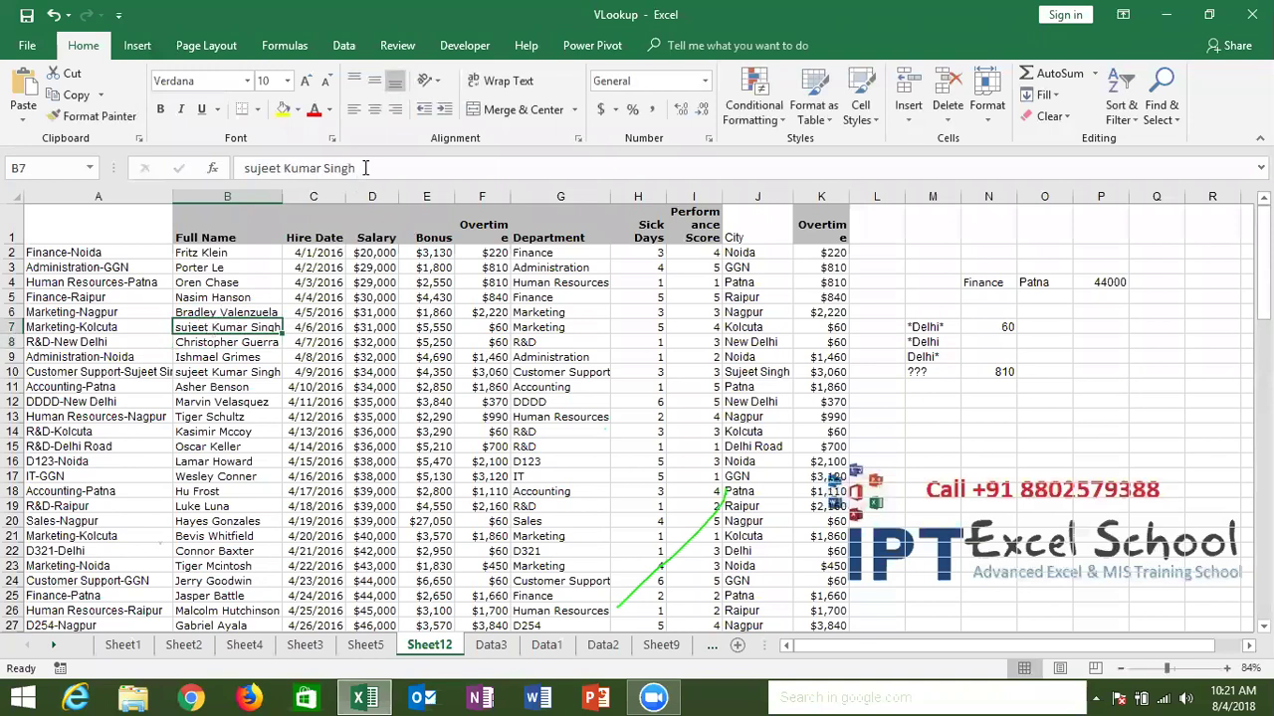
left_click(365, 168)
key("BackSpace")
key("BackSpace")
key("BackSpace")
key("BackSpace")
key("BackSpace")
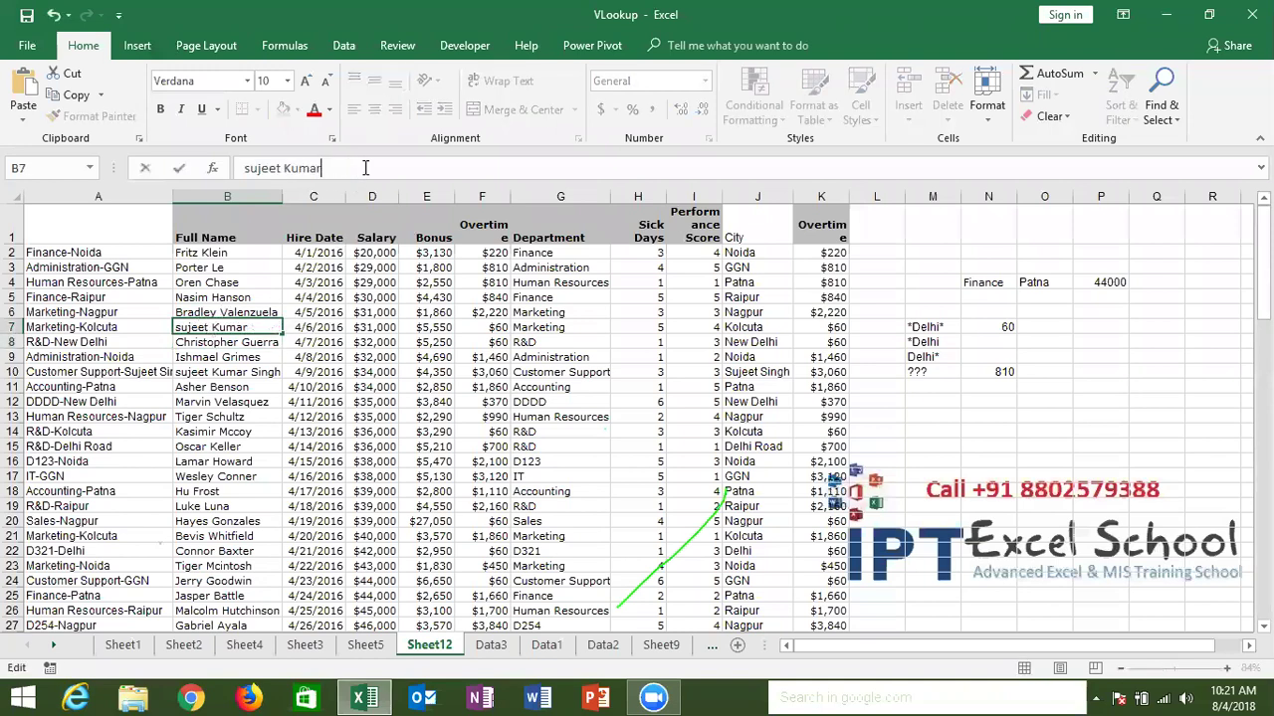
key("Return")
Step: Briefly try a slash between B7's name parts, then restore the space and commit
key("Up")
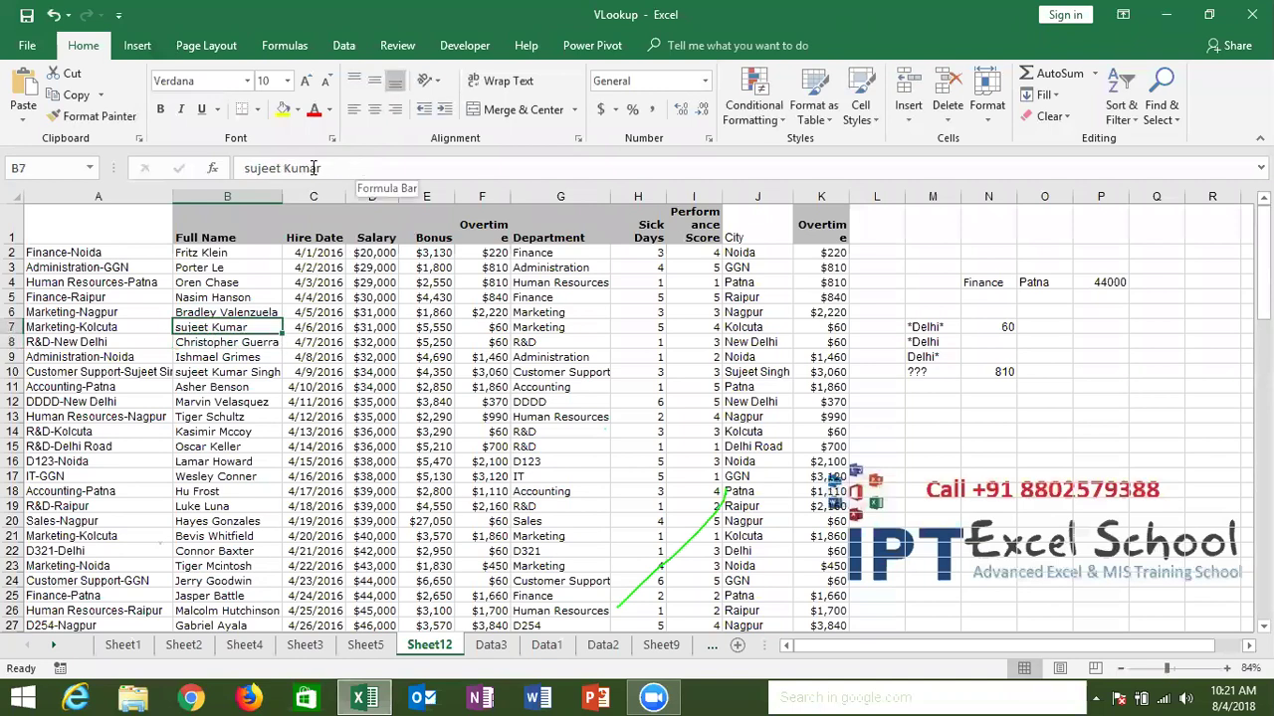
left_click(286, 168)
left_click(285, 168)
key("BackSpace")
type("/")
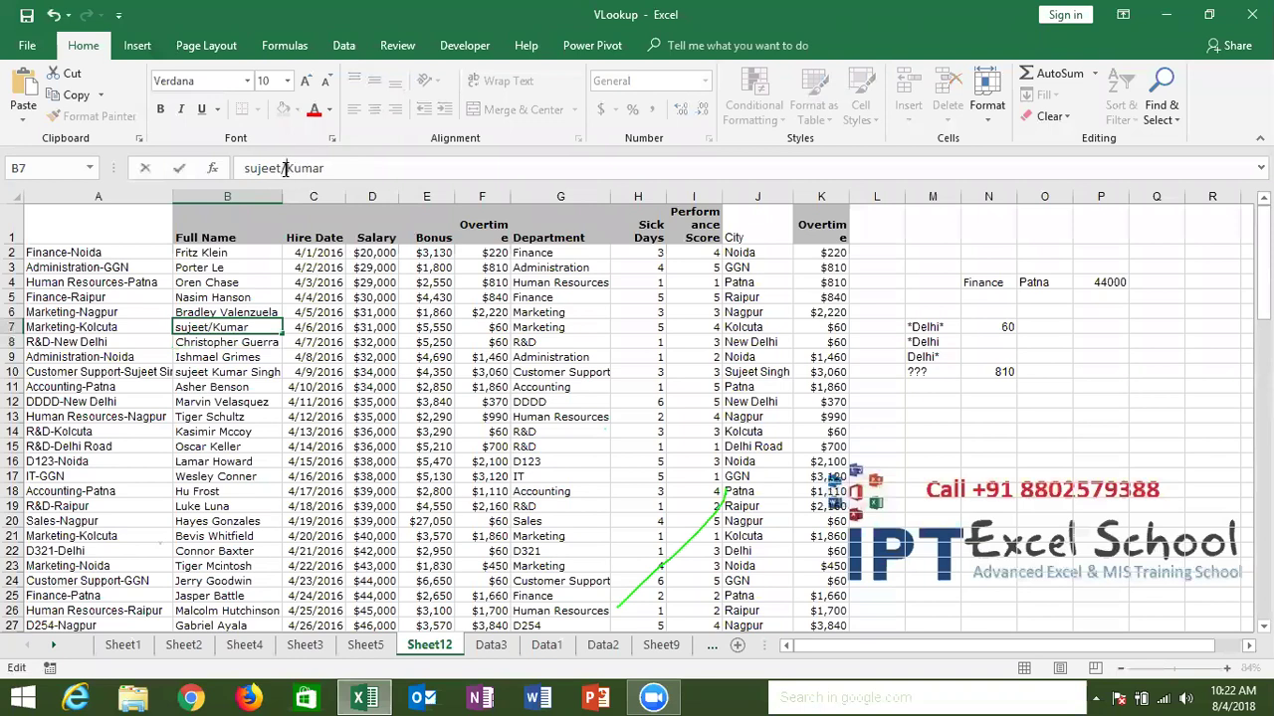
key("BackSpace")
key("Return")
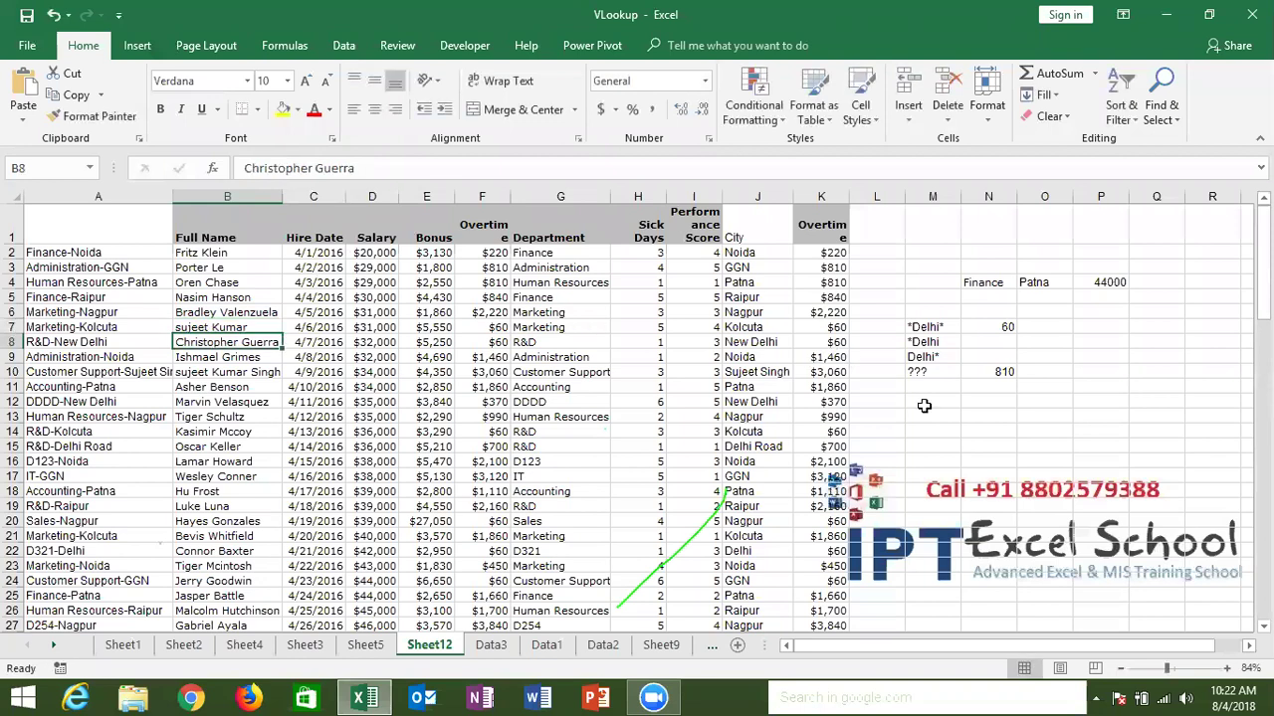
Step: Enter a wildcard name pattern in M11, with ? joining the employee's two name parts
left_click(927, 399)
key("Up")
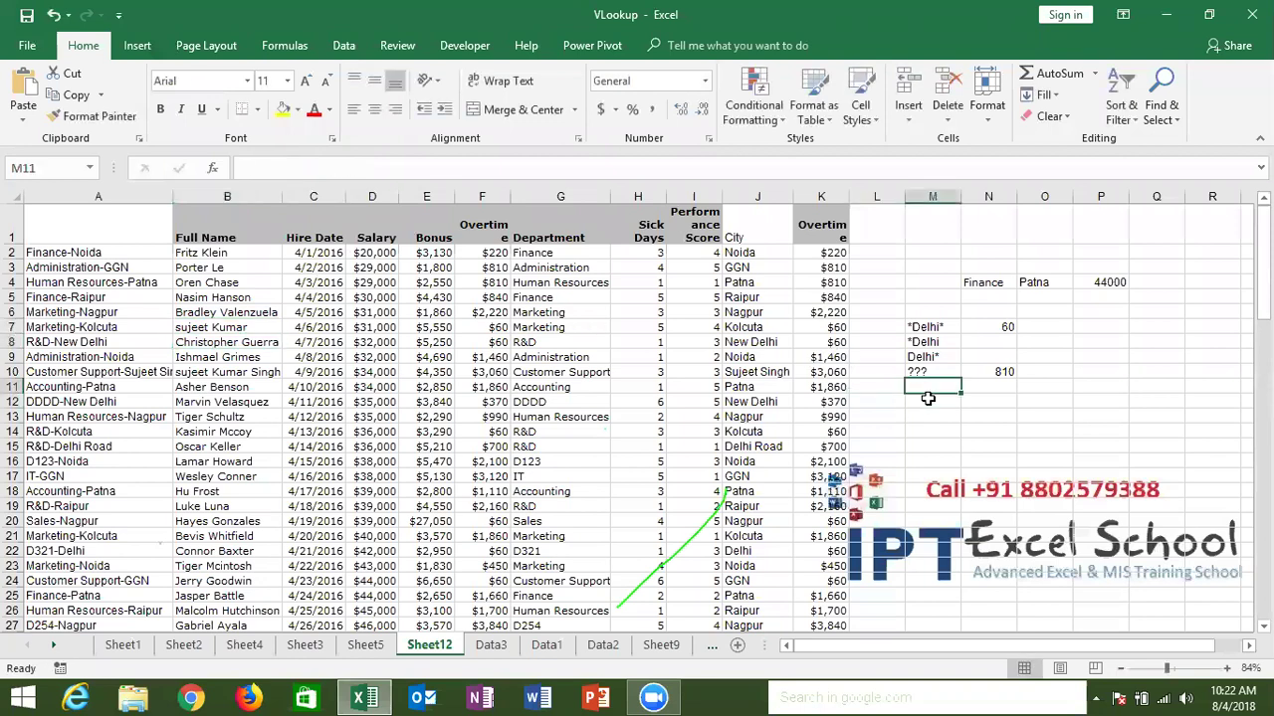
type("Sujeet")
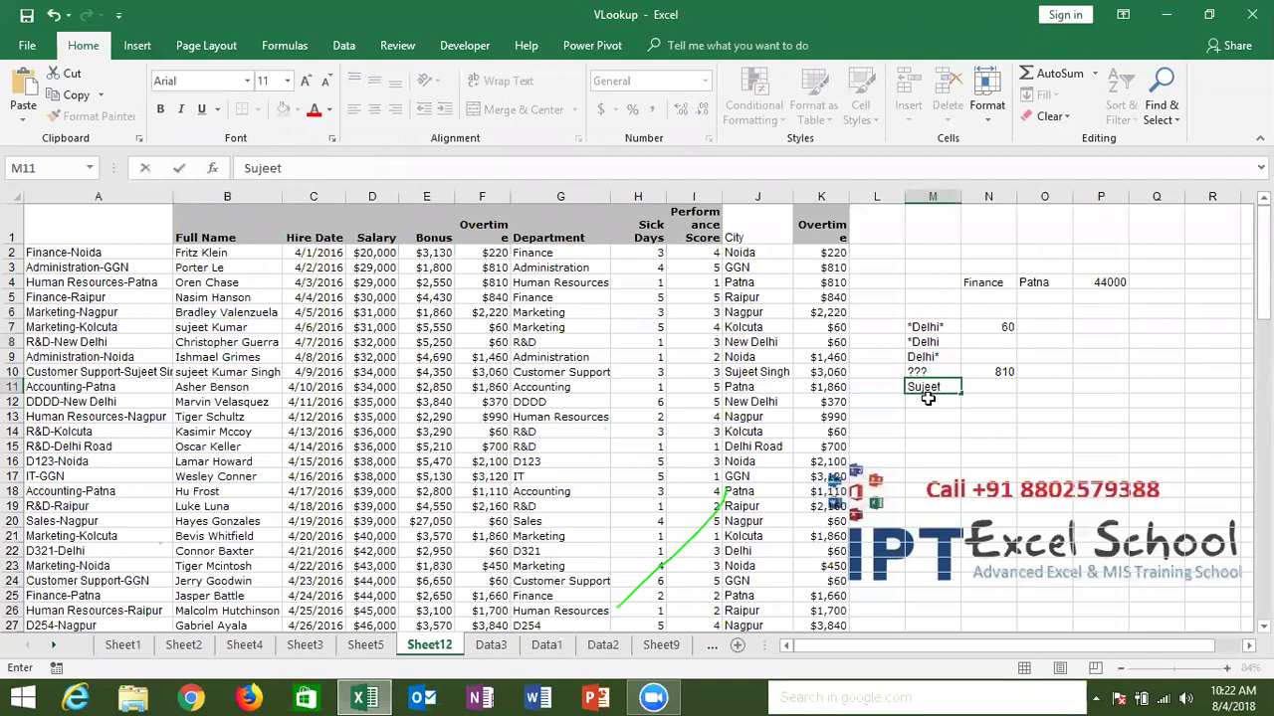
type("?")
type("Kumar")
key("Tab")
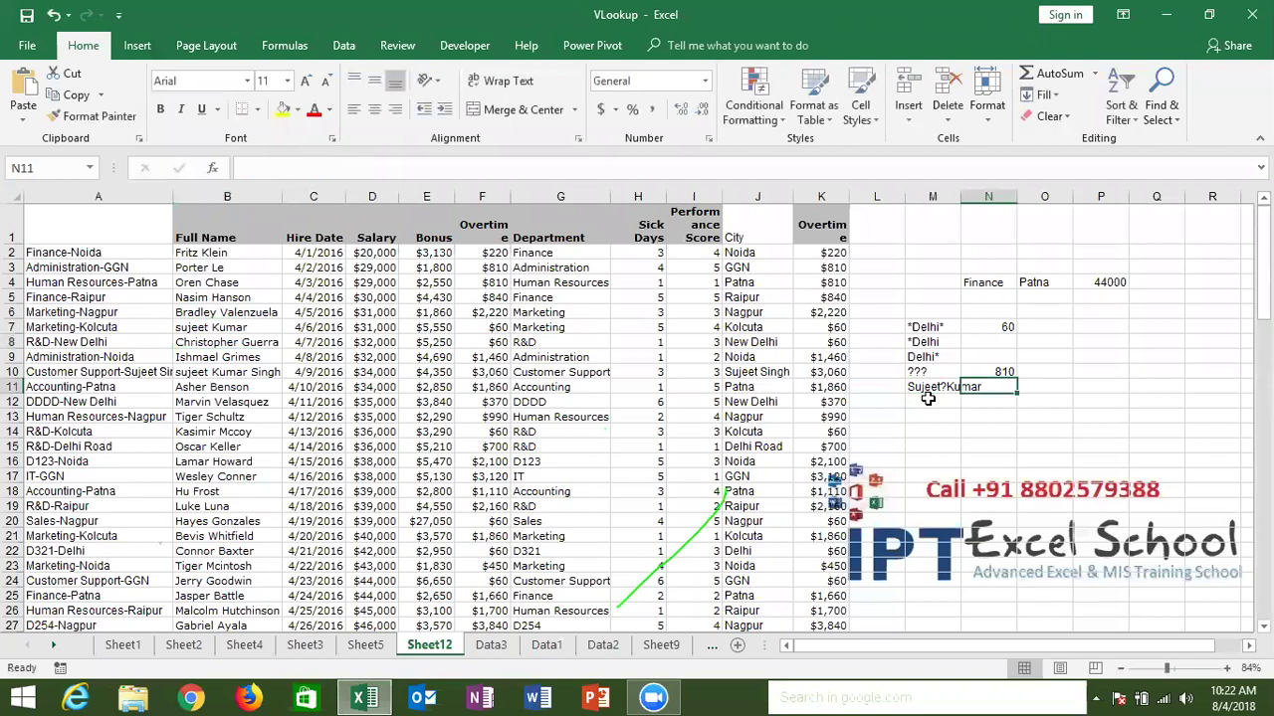
Step: Enter =VLOOKUP(M11,B:D,3,0) in N11, returning the salary 31000
type("=VL")
key("Tab")
left_click(933, 387)
type(",")
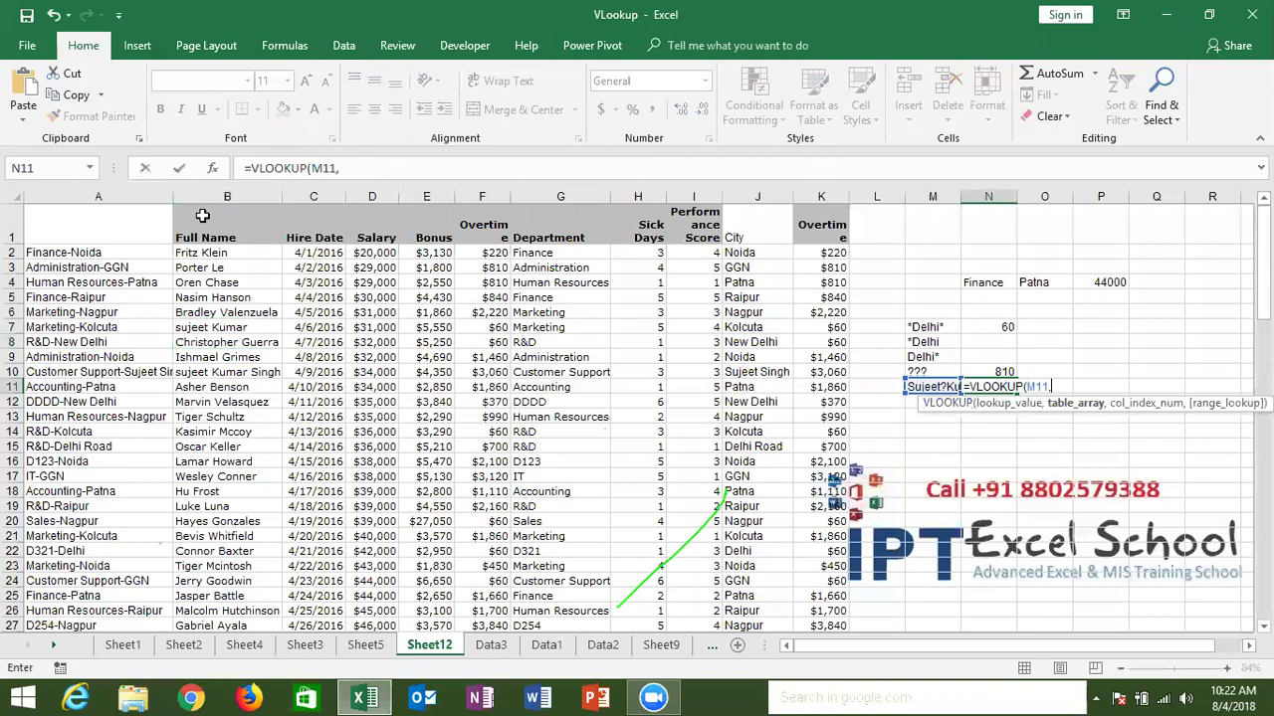
left_click_drag(214, 197, 360, 211)
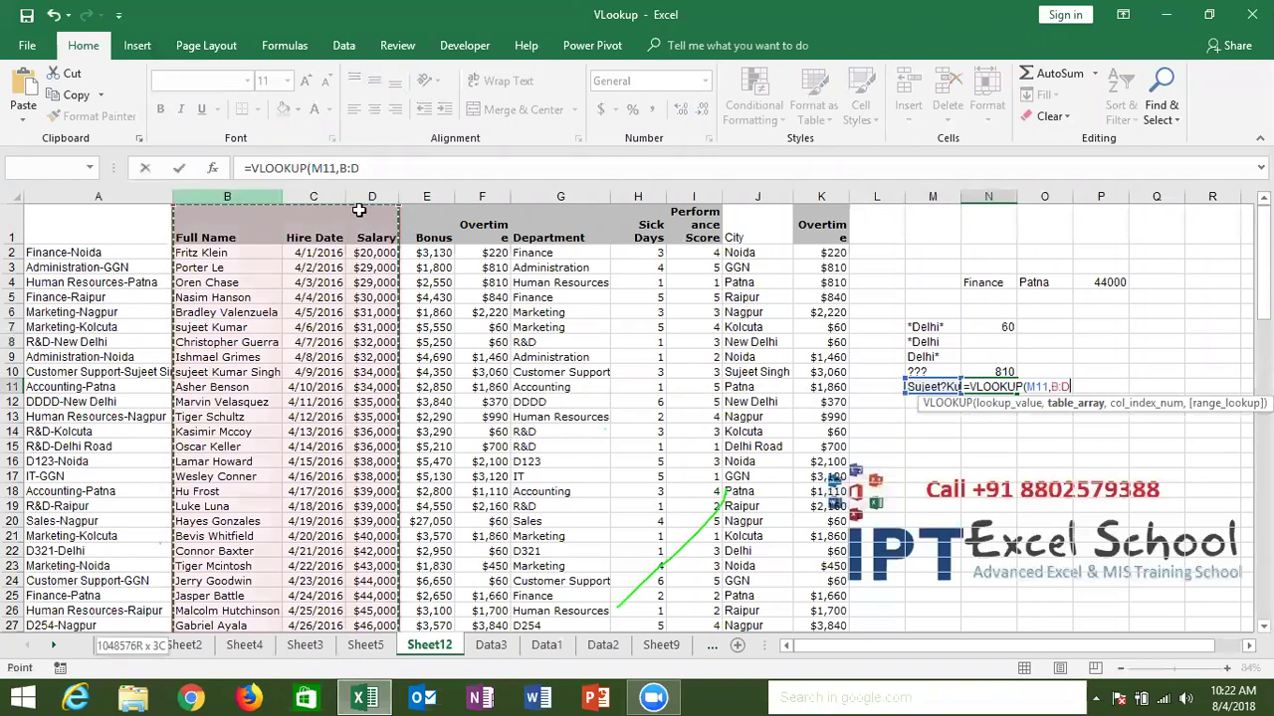
type(",")
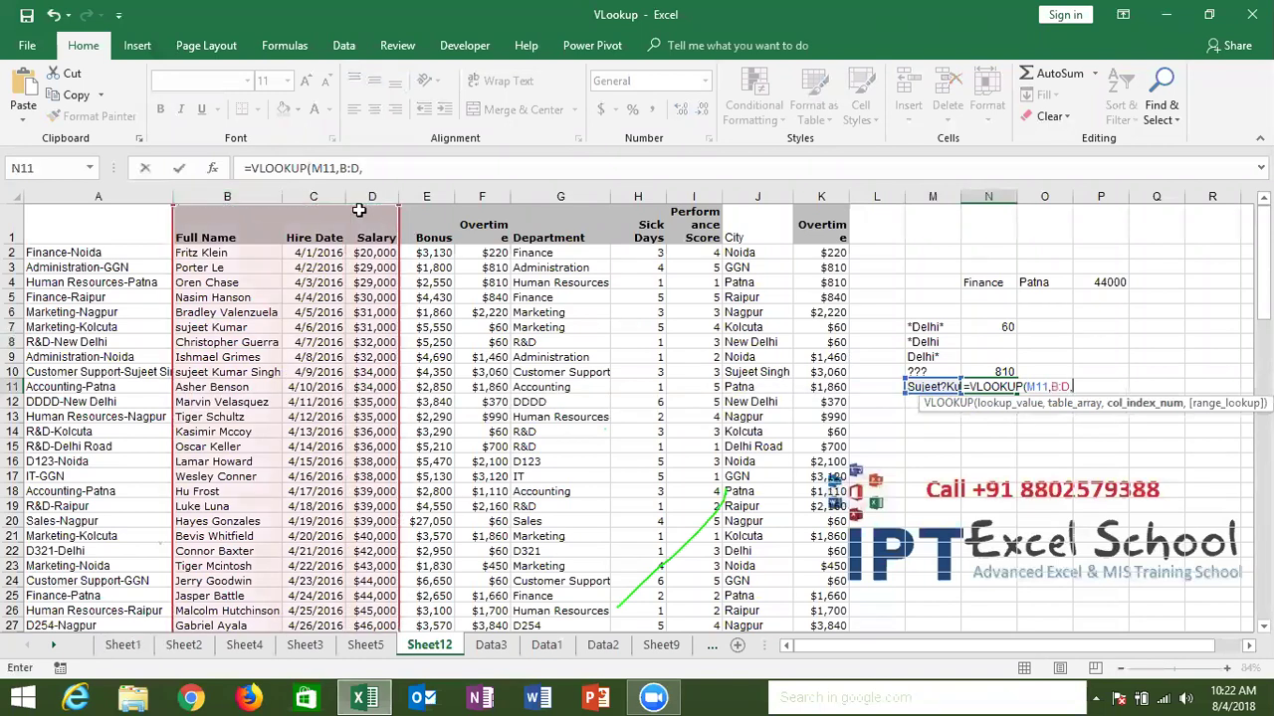
type("3,0")
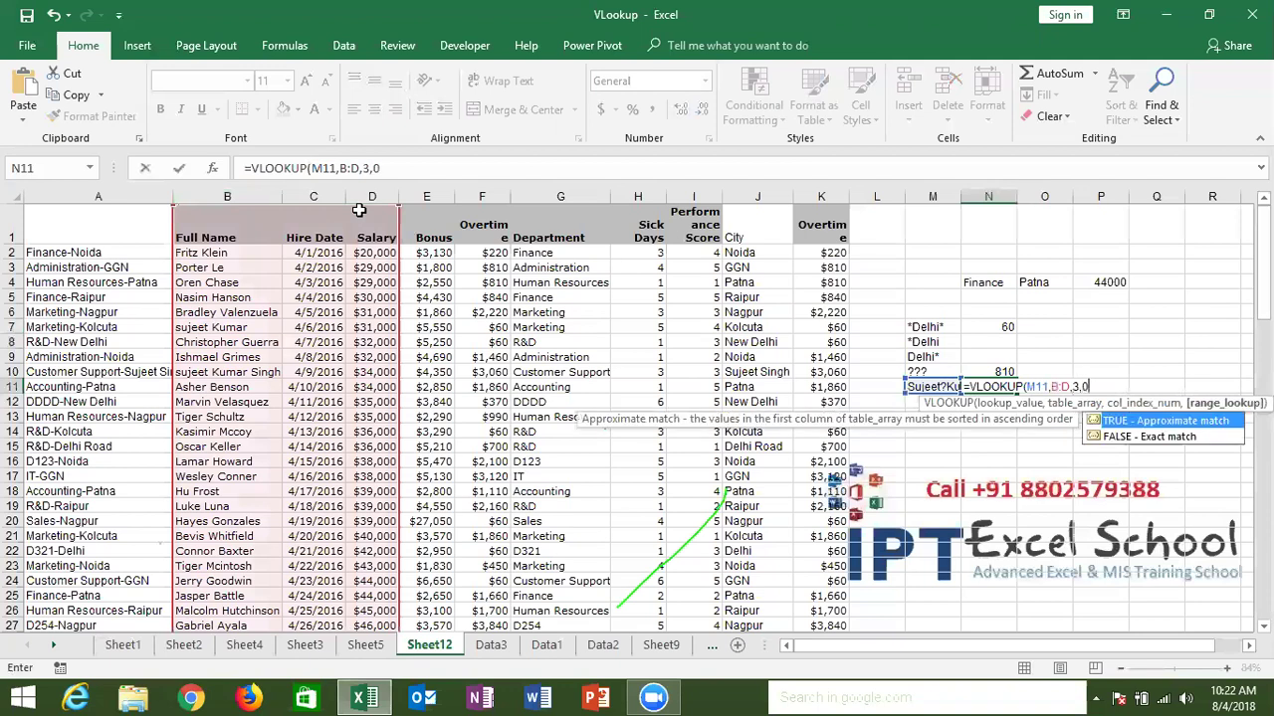
type(")")
key("Return")
key("Up")
key("Left")
key("Right")
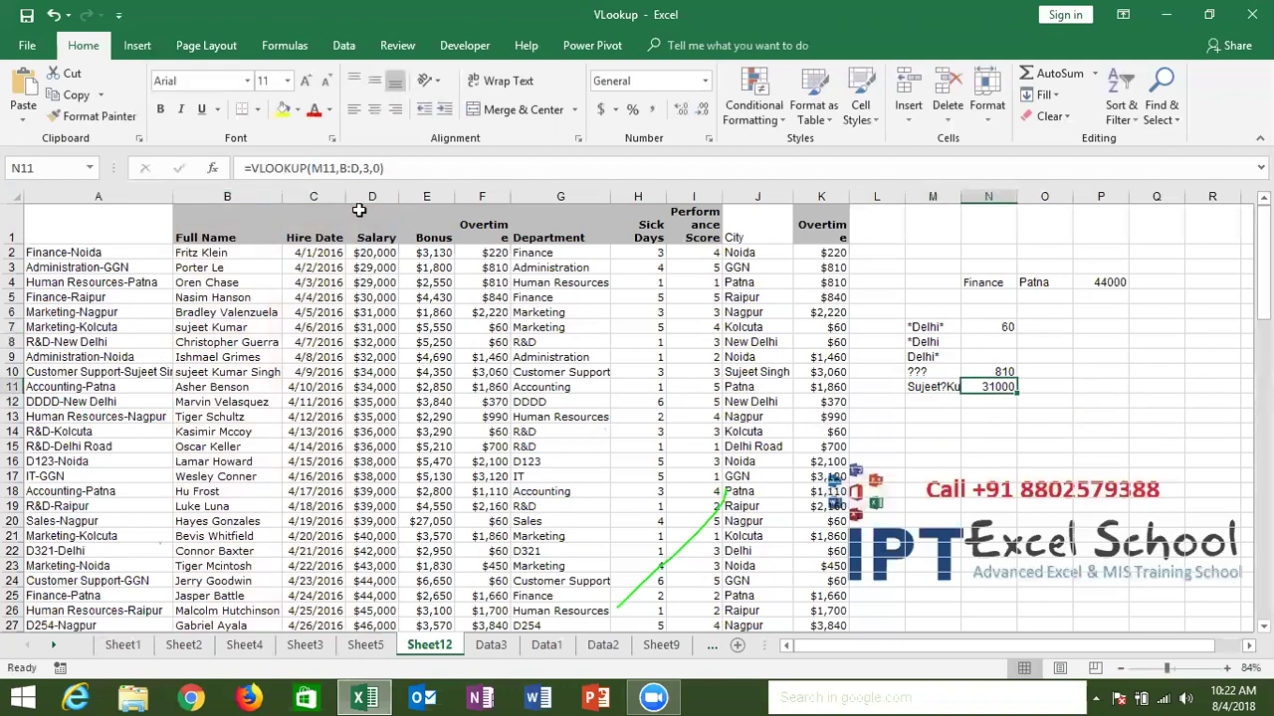
Step: Edit B7's employee name to put a hyphen between its two parts
left_click(213, 326)
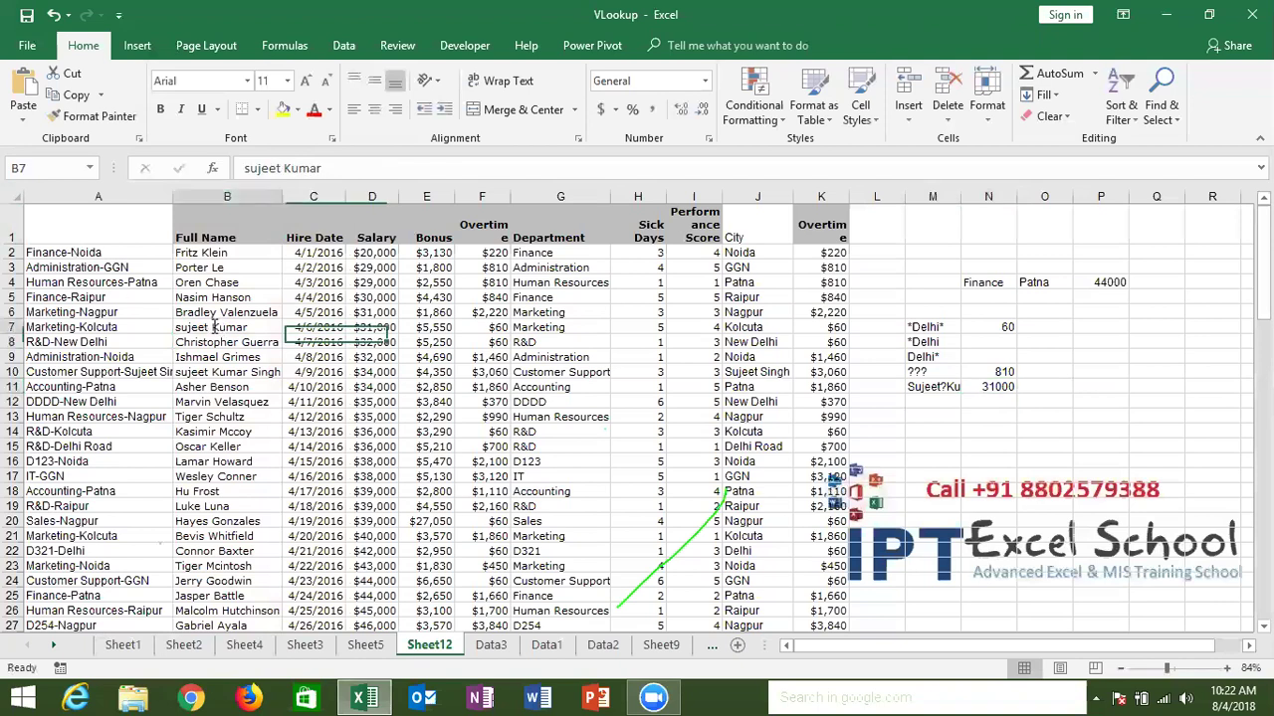
double_click(214, 326)
key("Return")
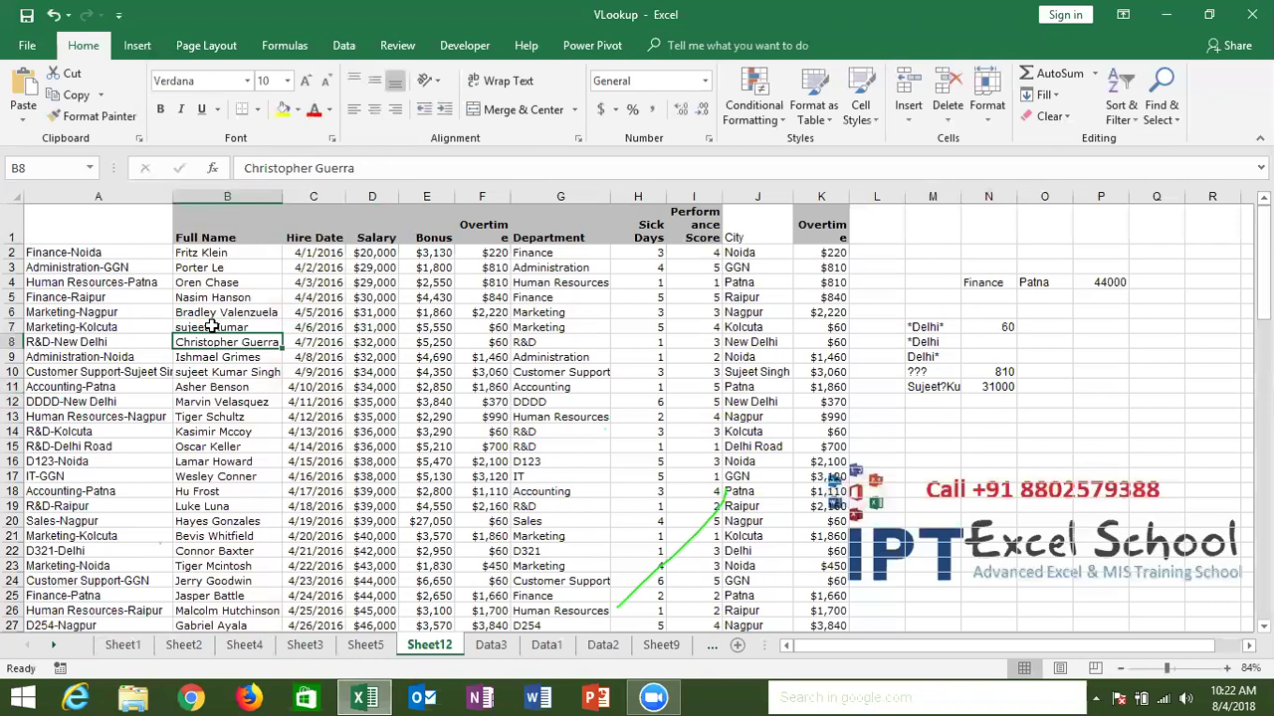
left_click(212, 326)
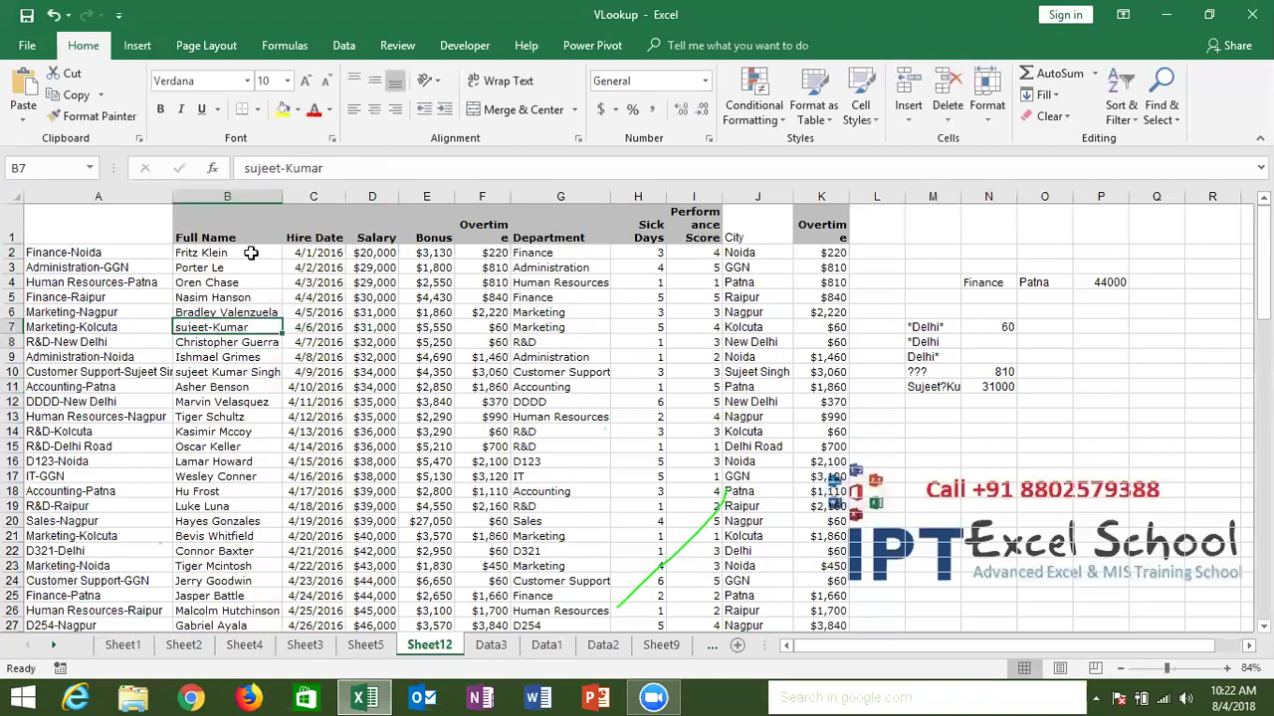
Step: Replace the hyphen in B7's name with a dot
left_click(284, 168)
key("BackSpace")
type(".")
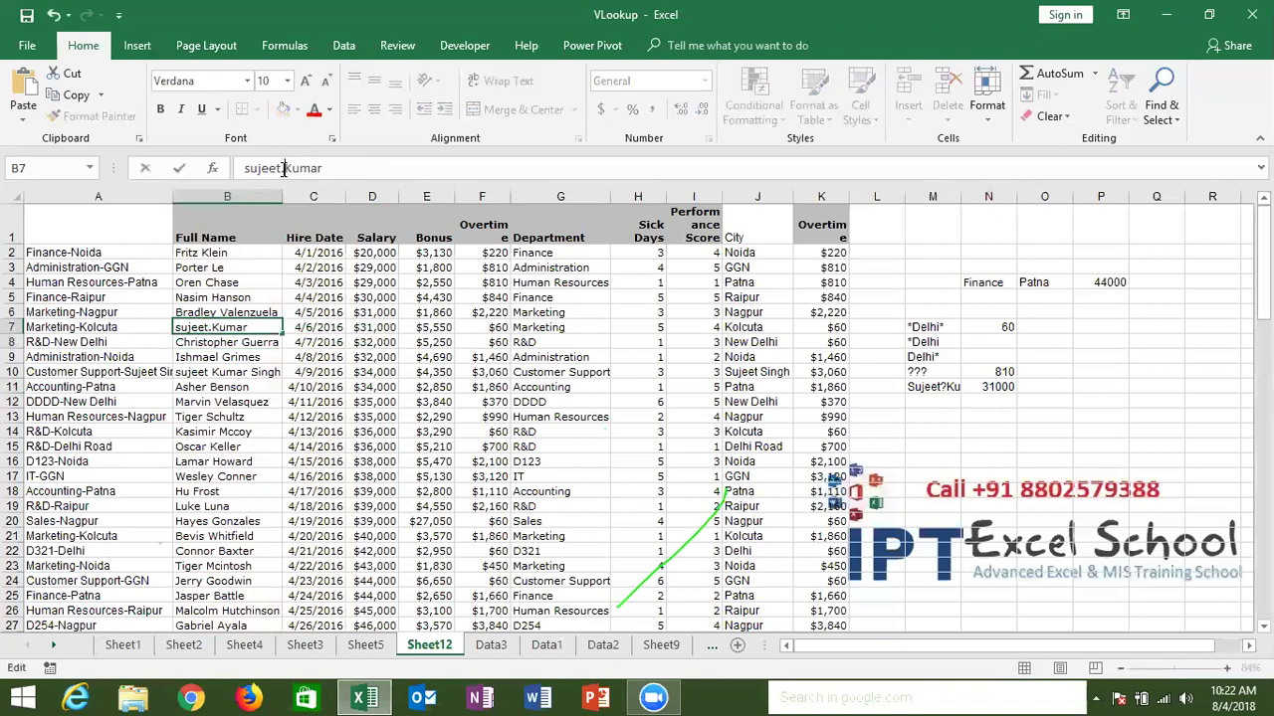
key("Return")
key("Up")
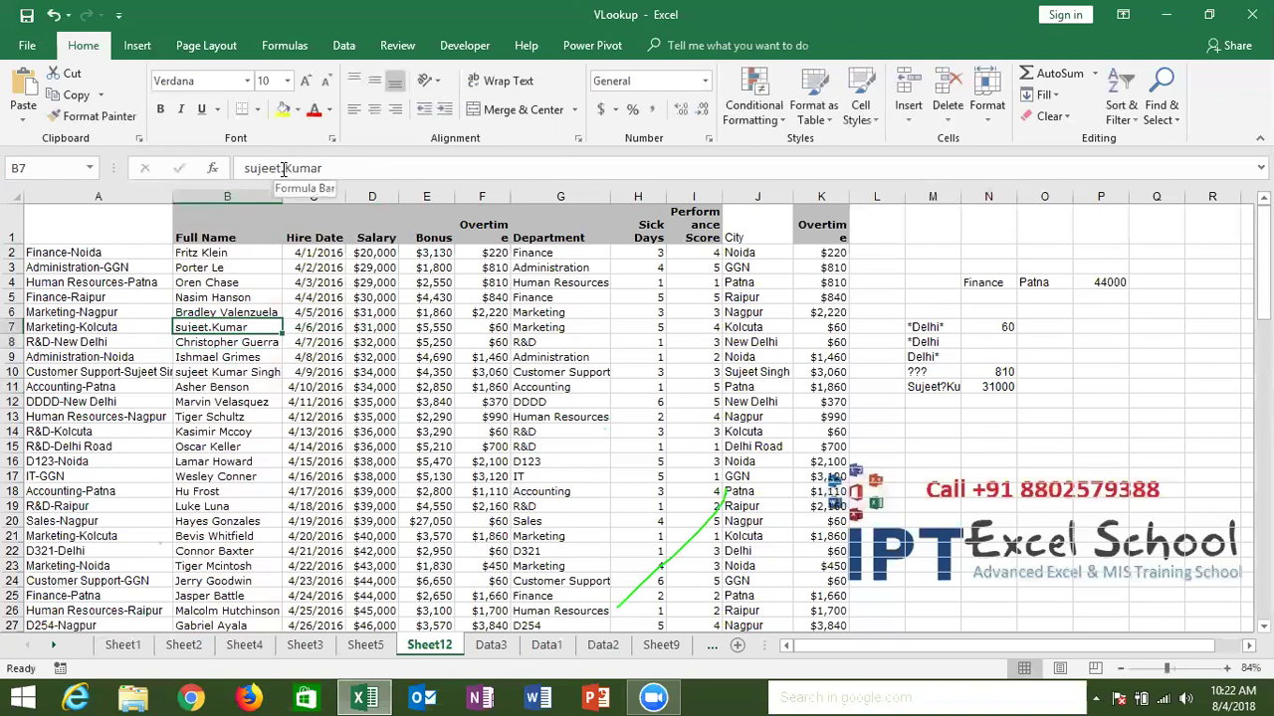
Step: Remove the dot so B7's two name parts run together
double_click(284, 168)
double_click(284, 168)
left_click(283, 168)
key("BackSpace")
key("Return")
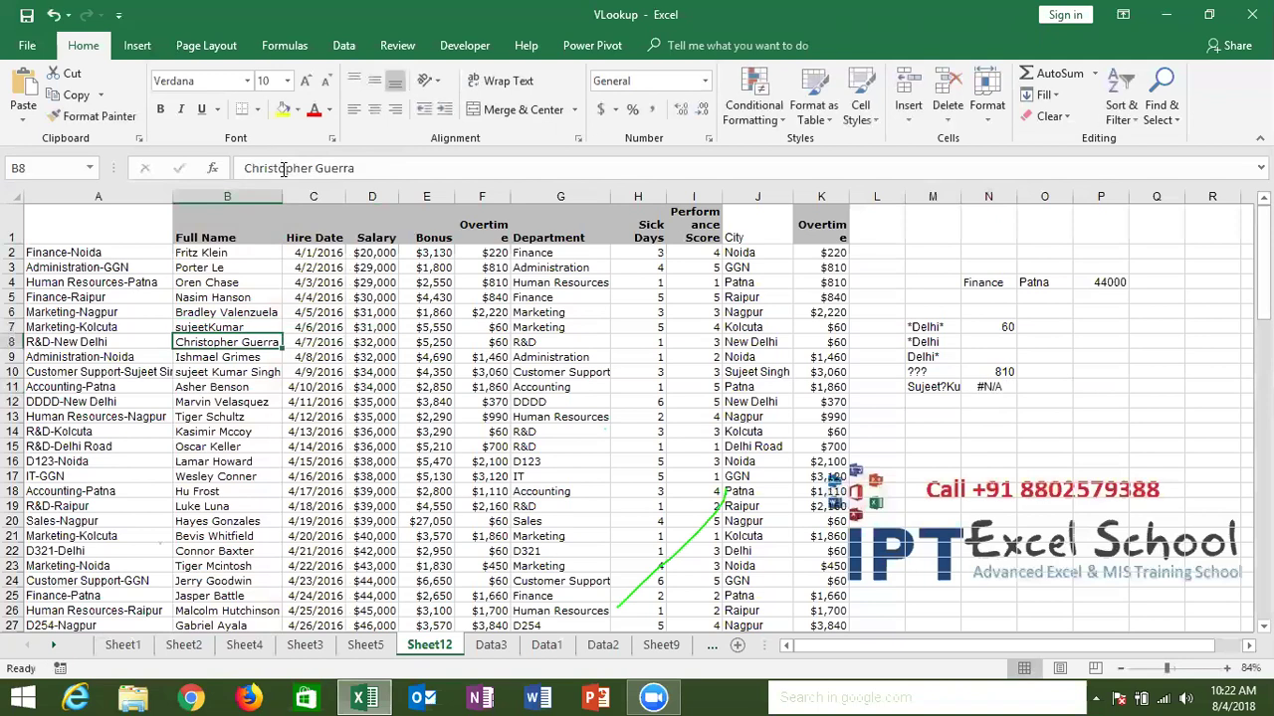
key("Up")
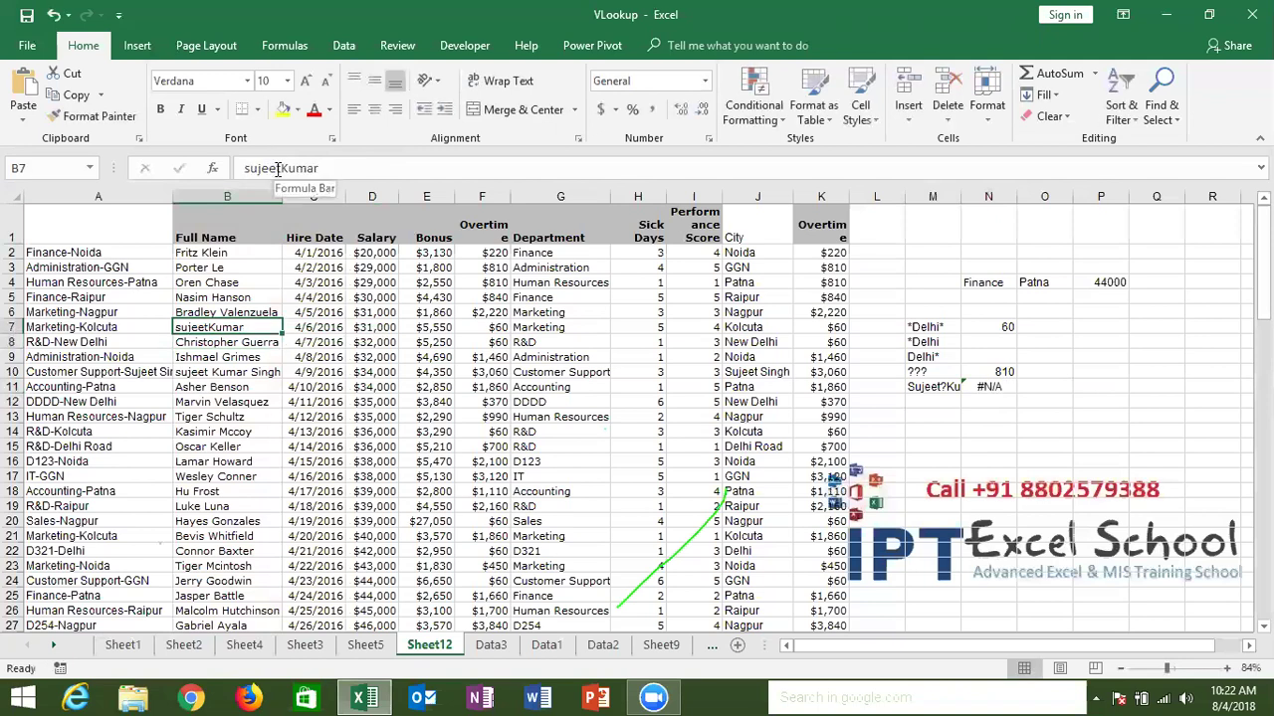
Step: Put the space back between B7's name parts so N11 returns 31000 again
left_click(281, 168)
left_click(282, 168)
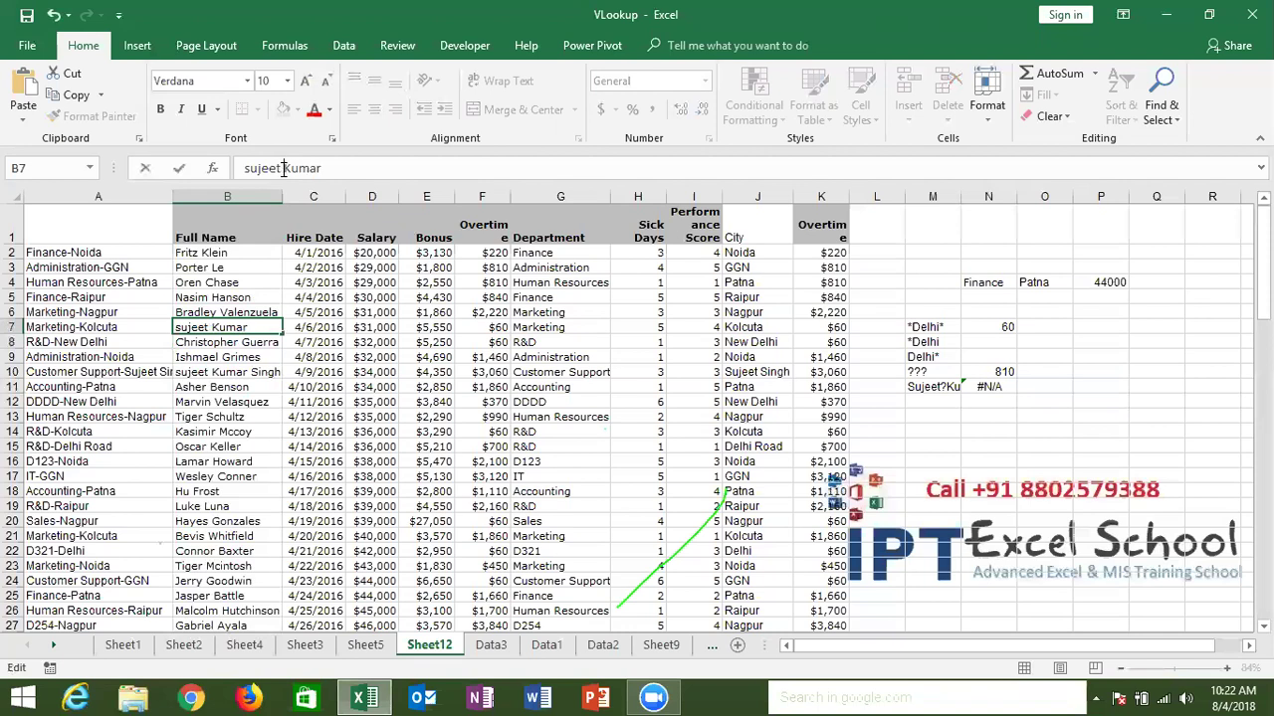
key("Return")
key("Up")
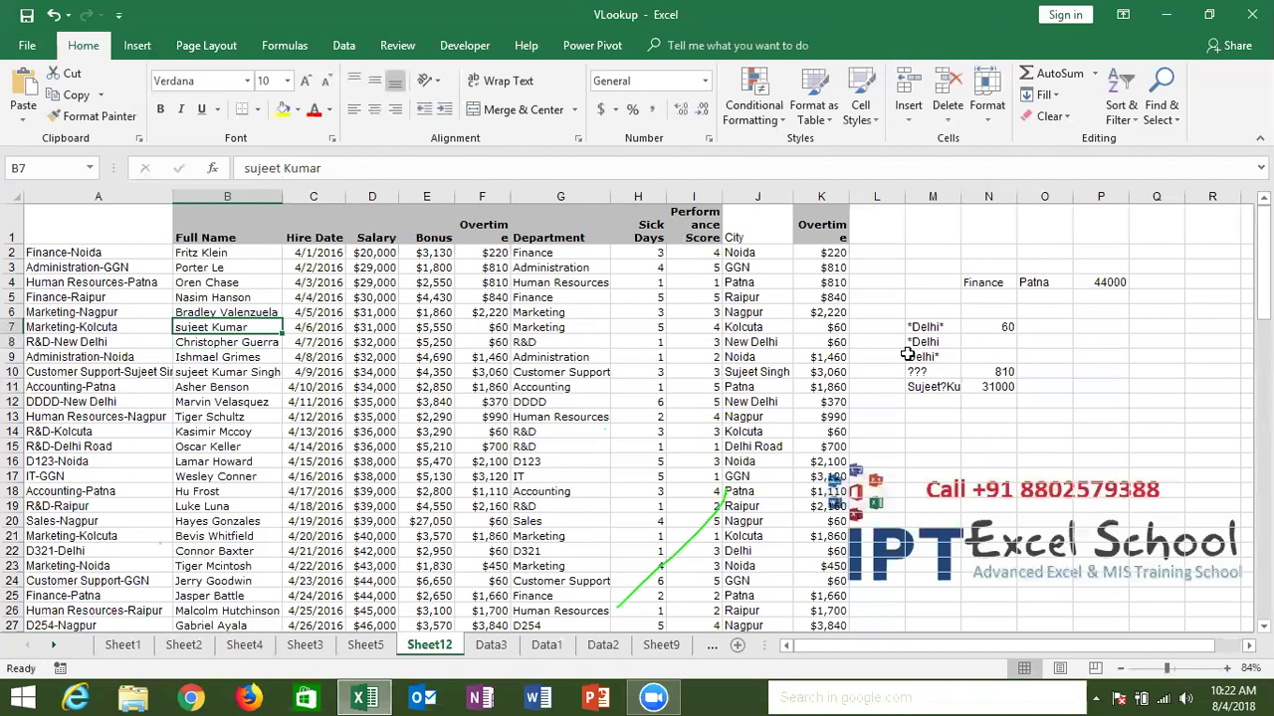
left_click(926, 324)
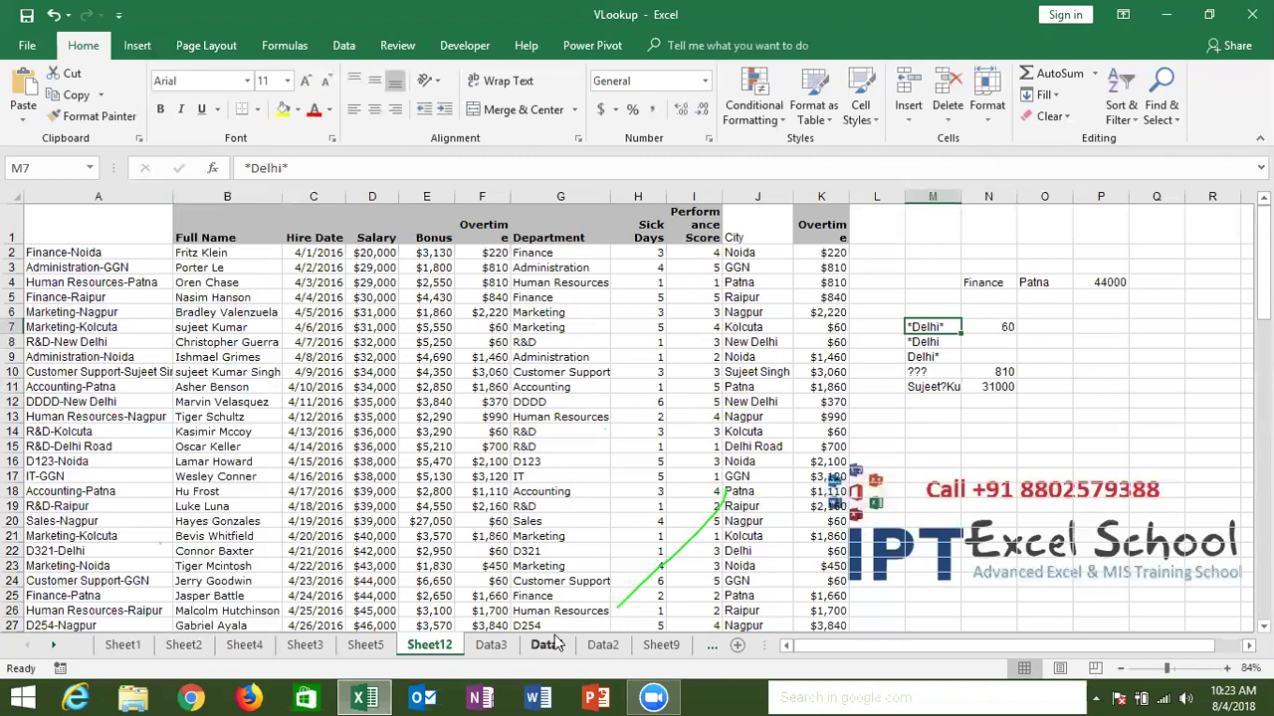
left_click_drag(557, 643, 505, 647)
Step: Flip between the Data3, Data1 and Data2 sheets to compare their contents
left_click(505, 646)
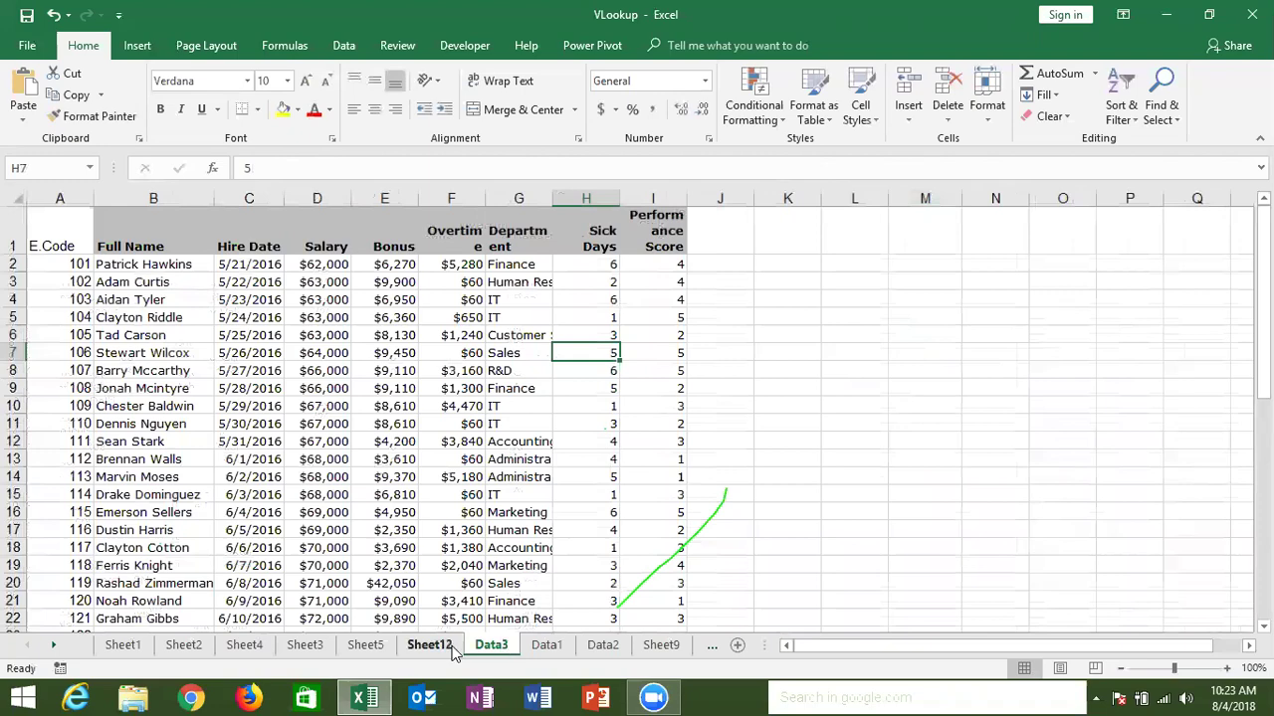
left_click(453, 648)
left_click(508, 647)
left_click(545, 649)
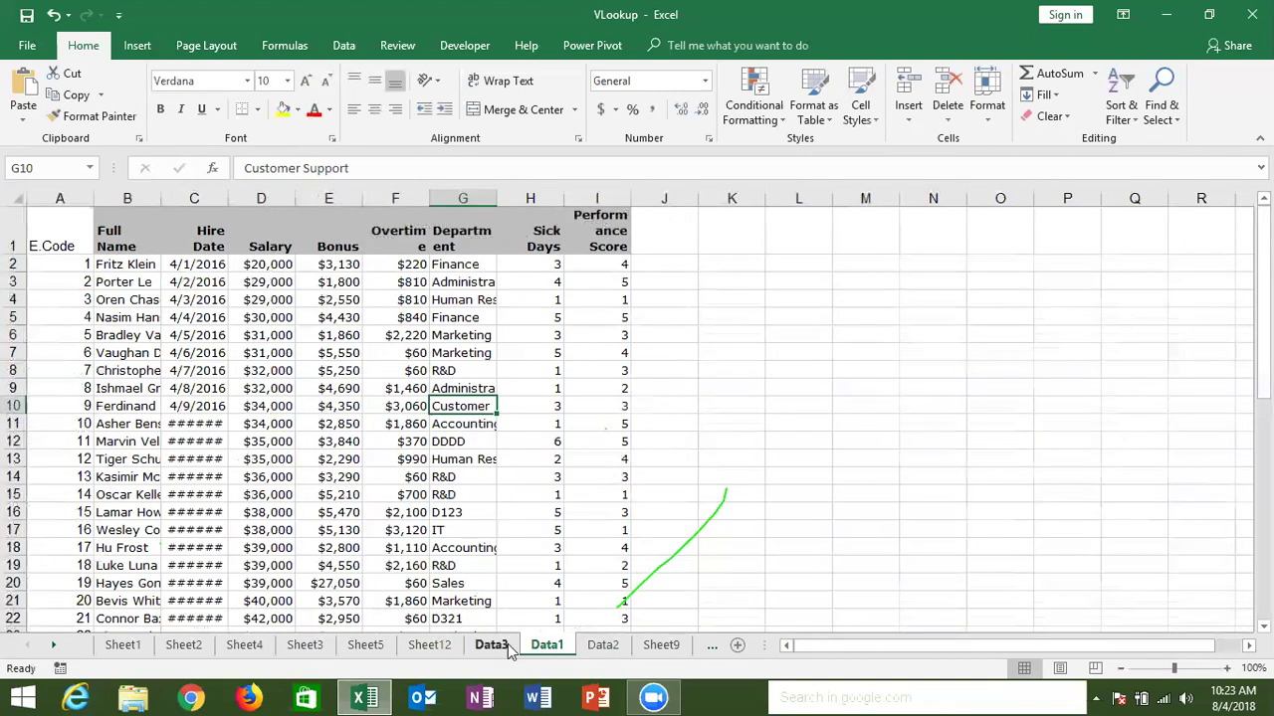
left_click(502, 647)
left_click(542, 646)
left_click(600, 649)
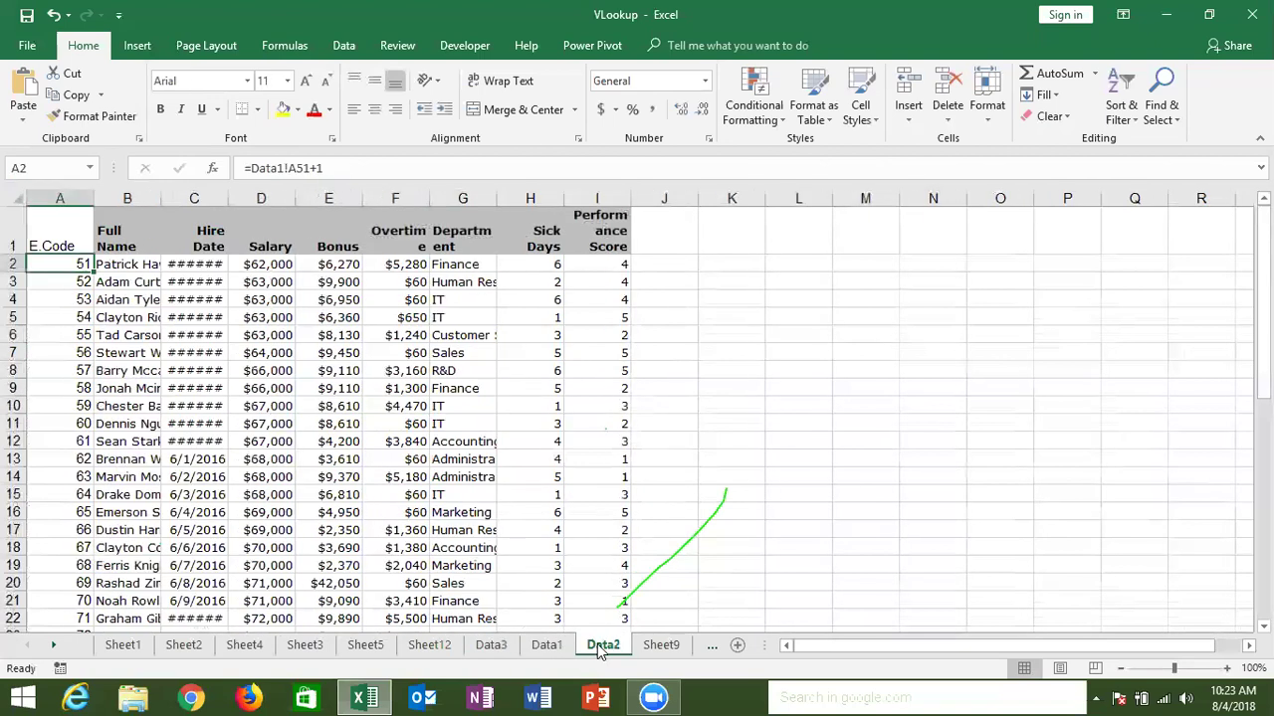
left_click(546, 646)
left_click(493, 647)
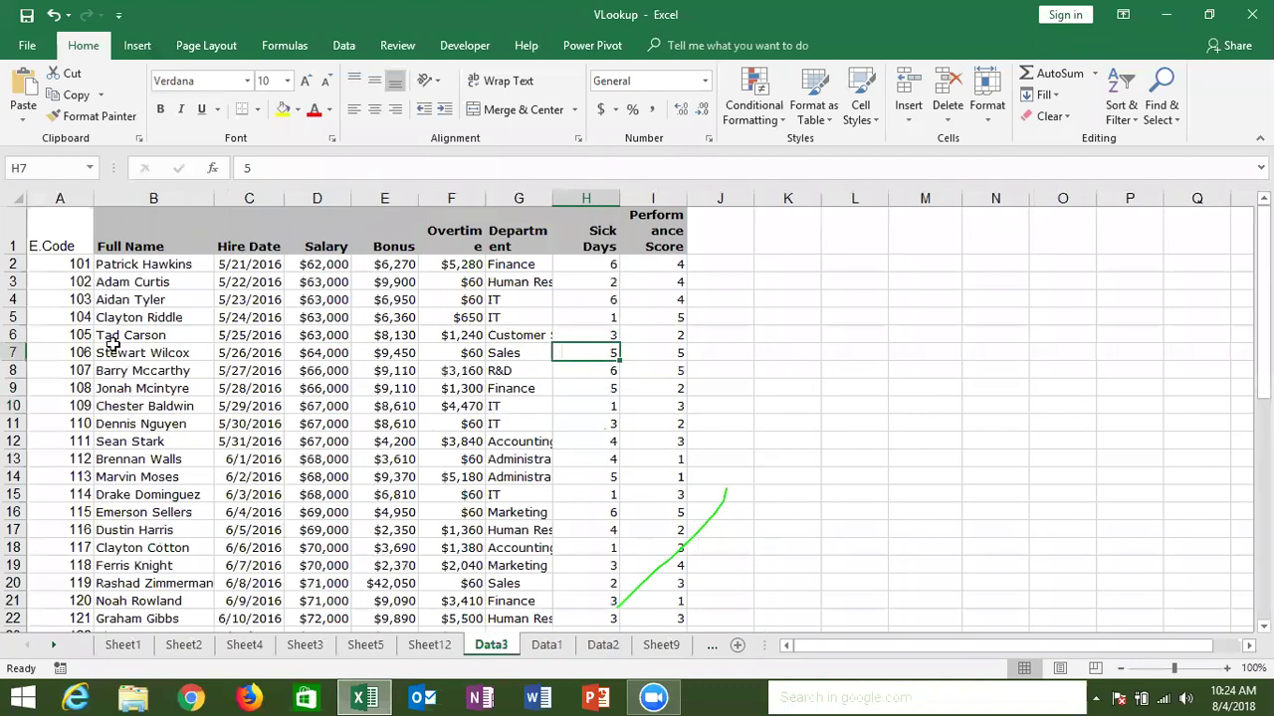
Step: Check how far the E.Code column runs on Data3, from first to last code
left_click(80, 266)
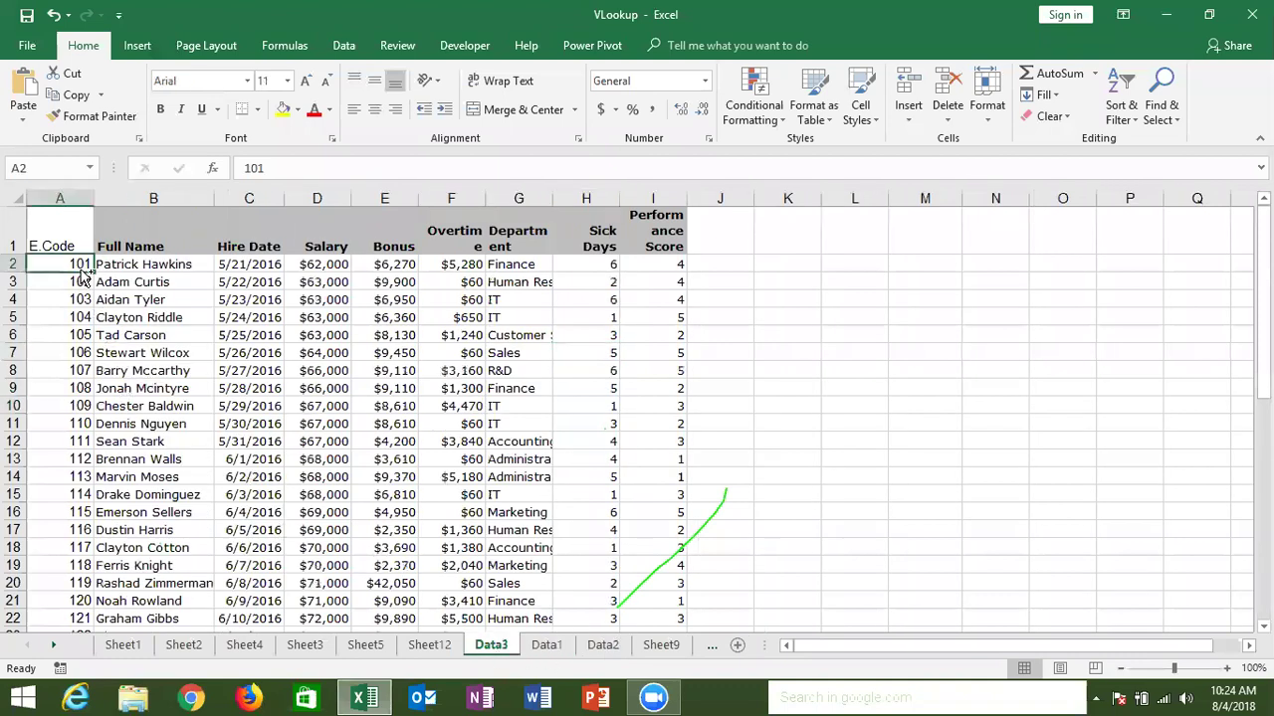
key("ctrl+Down")
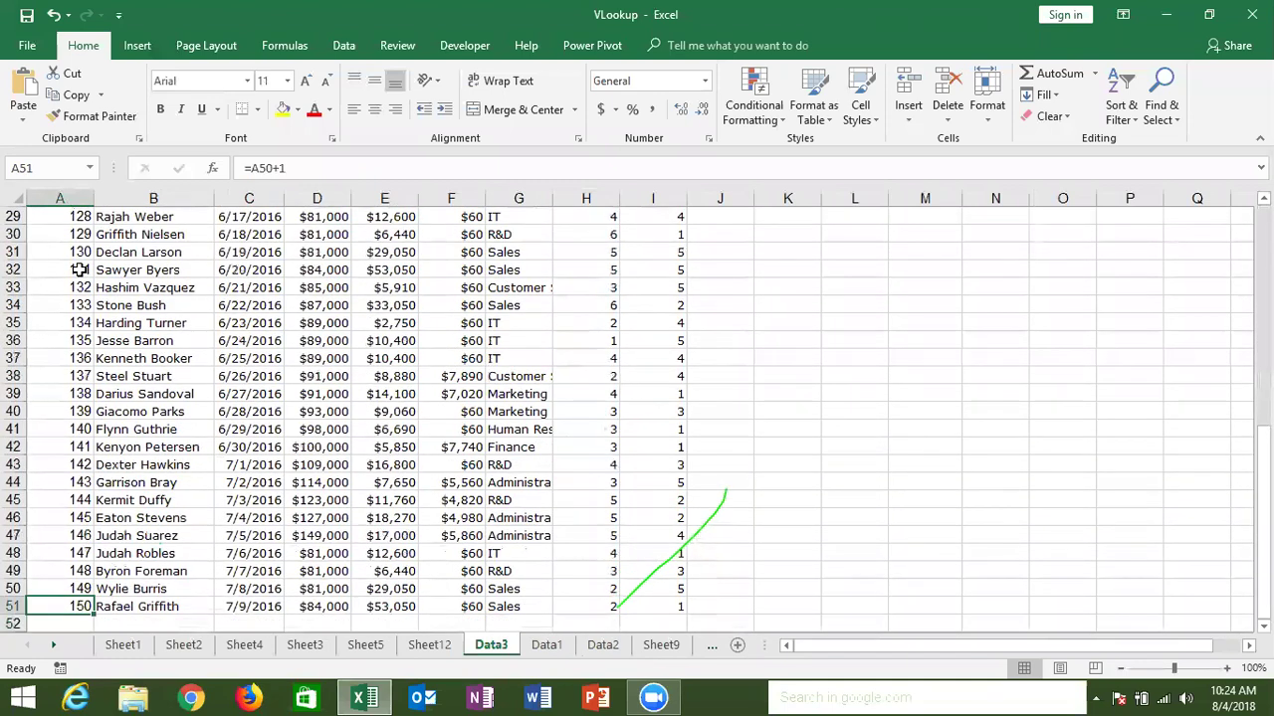
key("ctrl+Up")
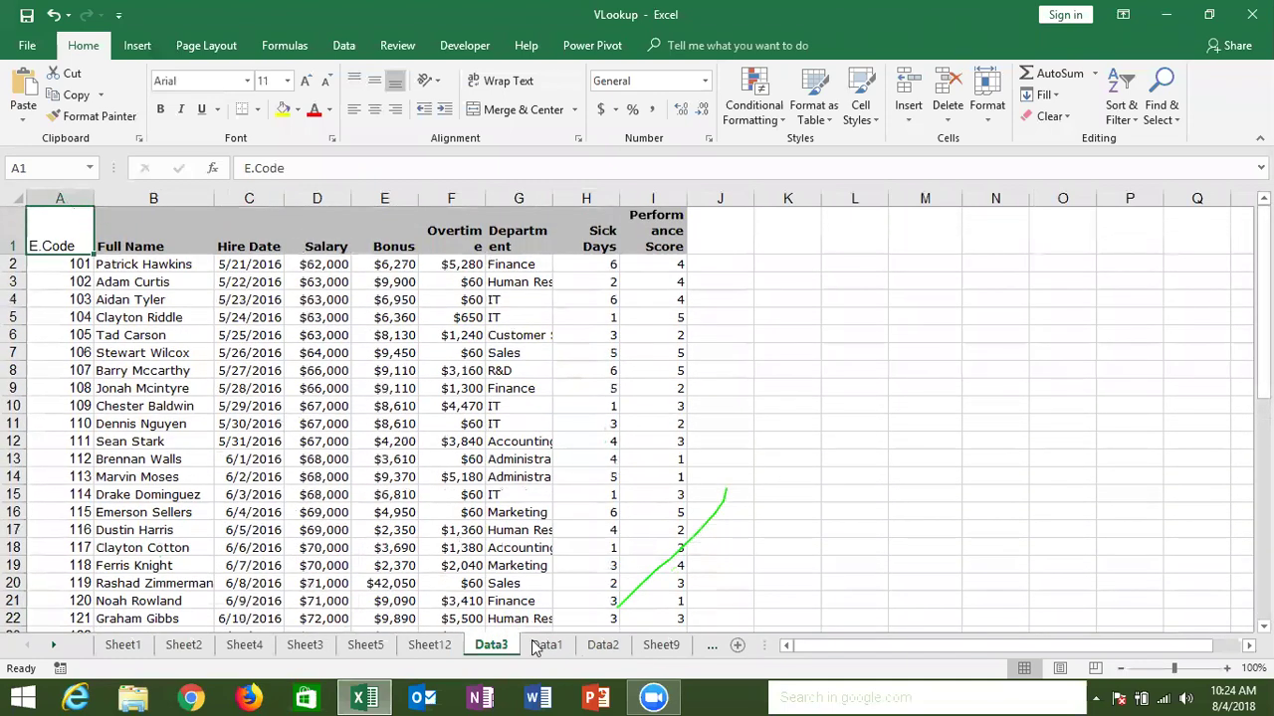
Step: Check Data2's E.Code range, whose codes start at 51, then go to Sheet9
left_click(537, 645)
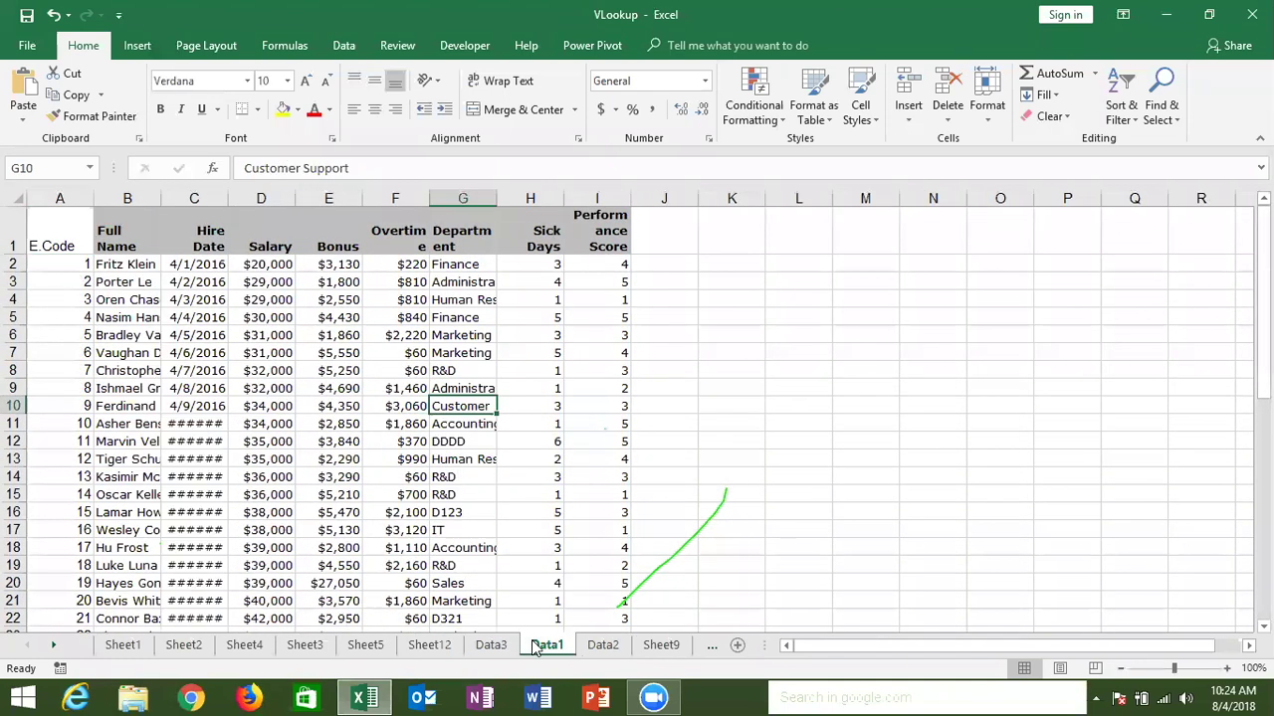
left_click(600, 648)
key("ctrl+Down")
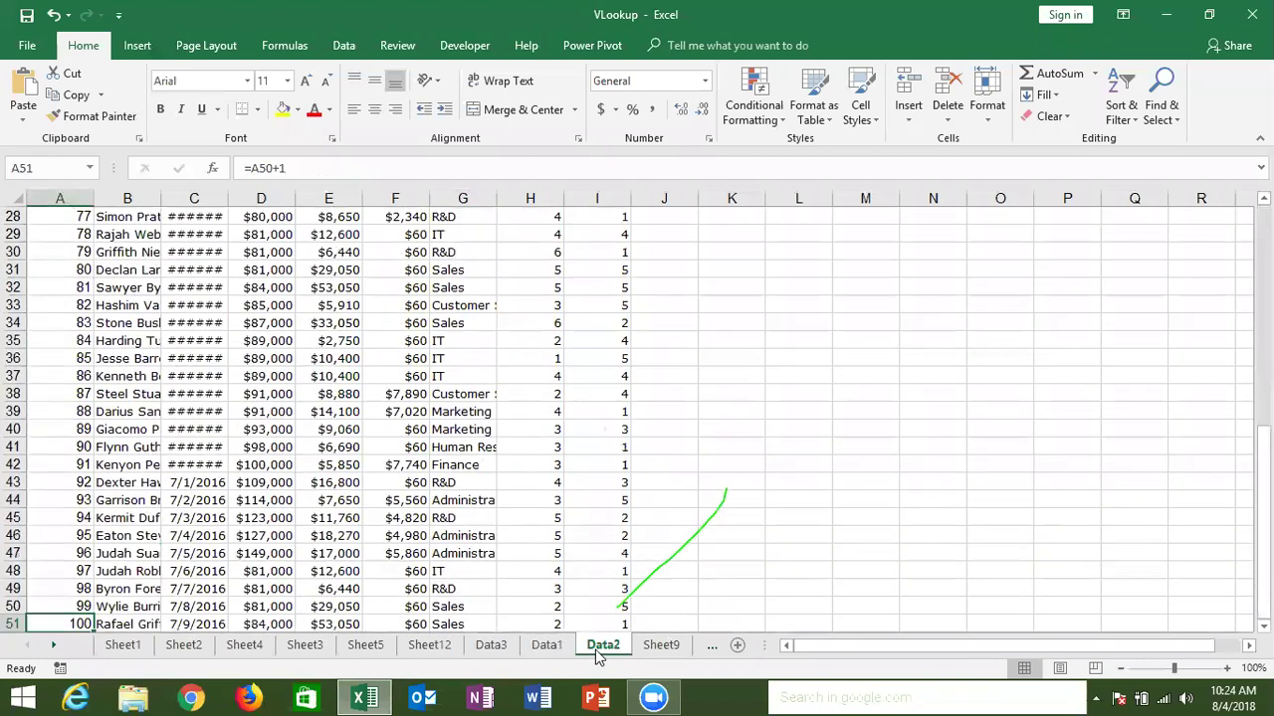
key("ctrl+Up")
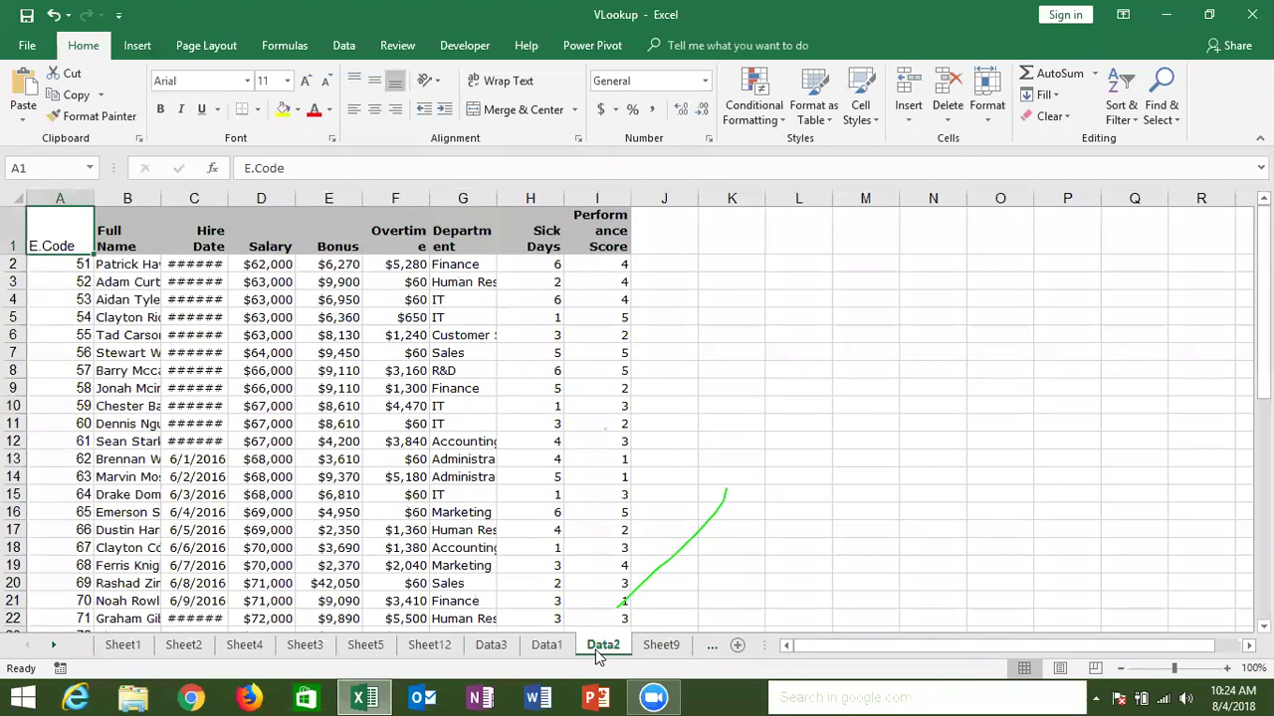
key("Down")
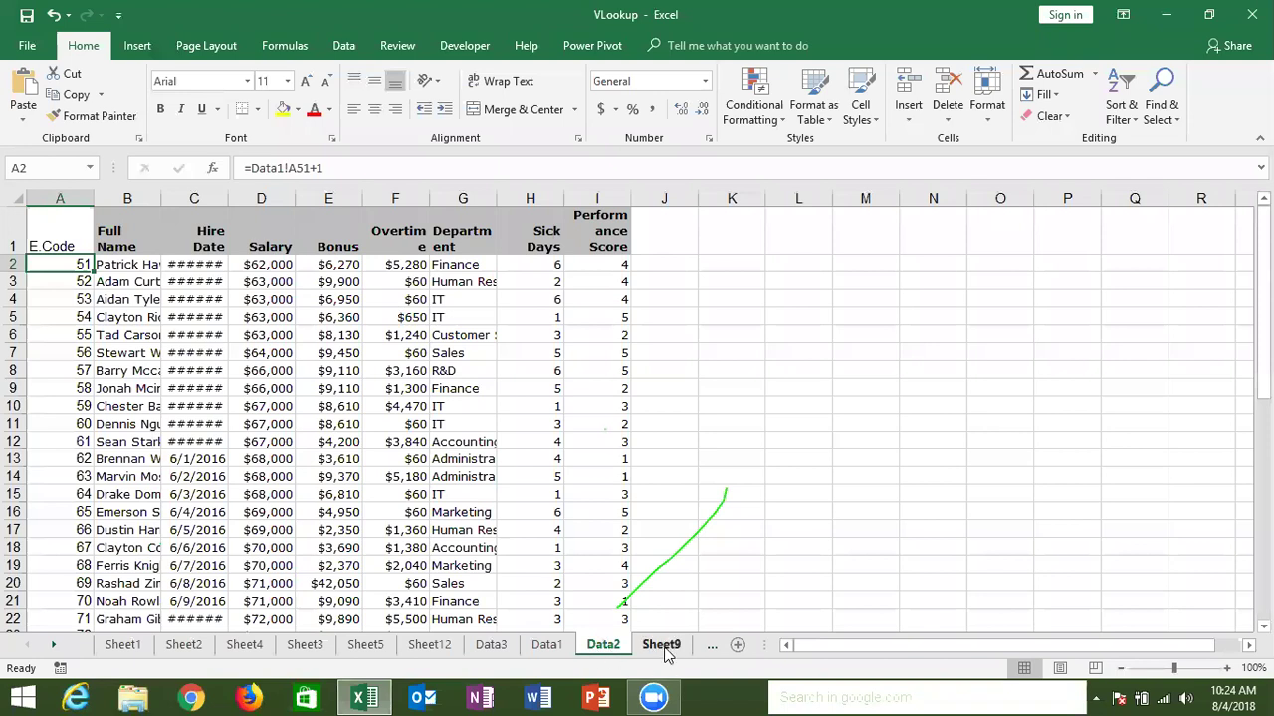
left_click(661, 646)
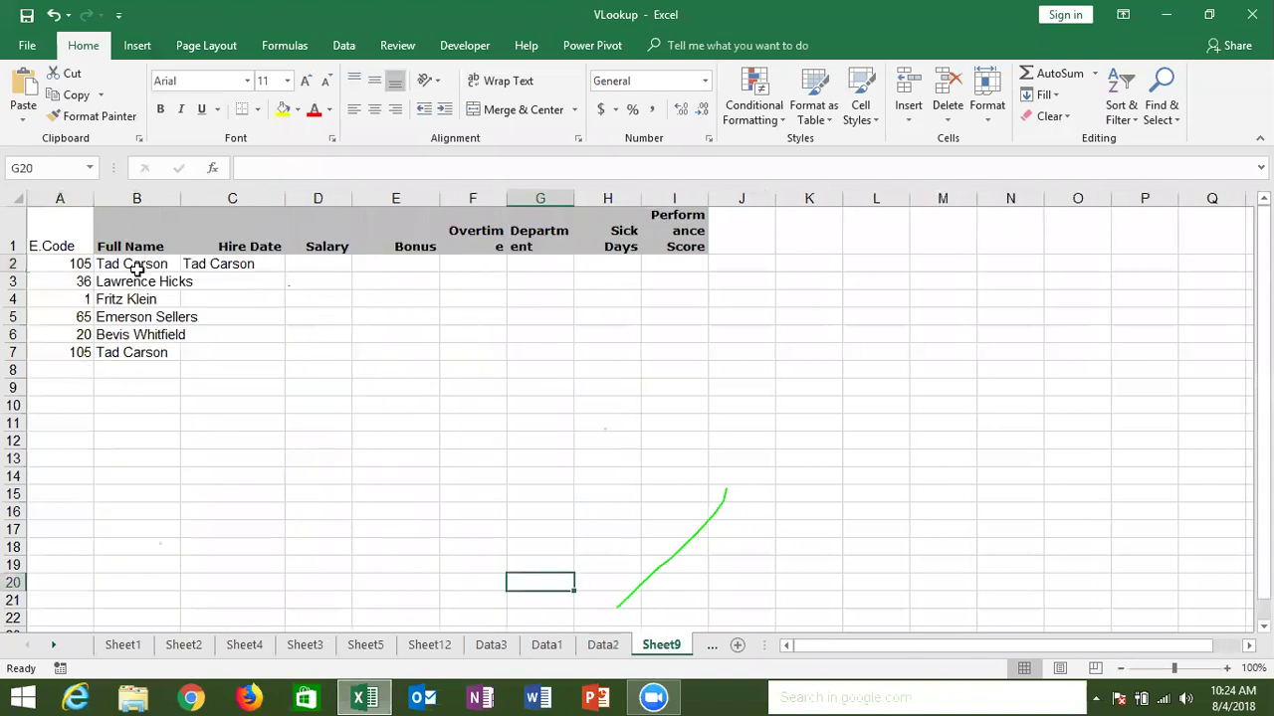
left_click_drag(138, 268, 150, 351)
key("Delete")
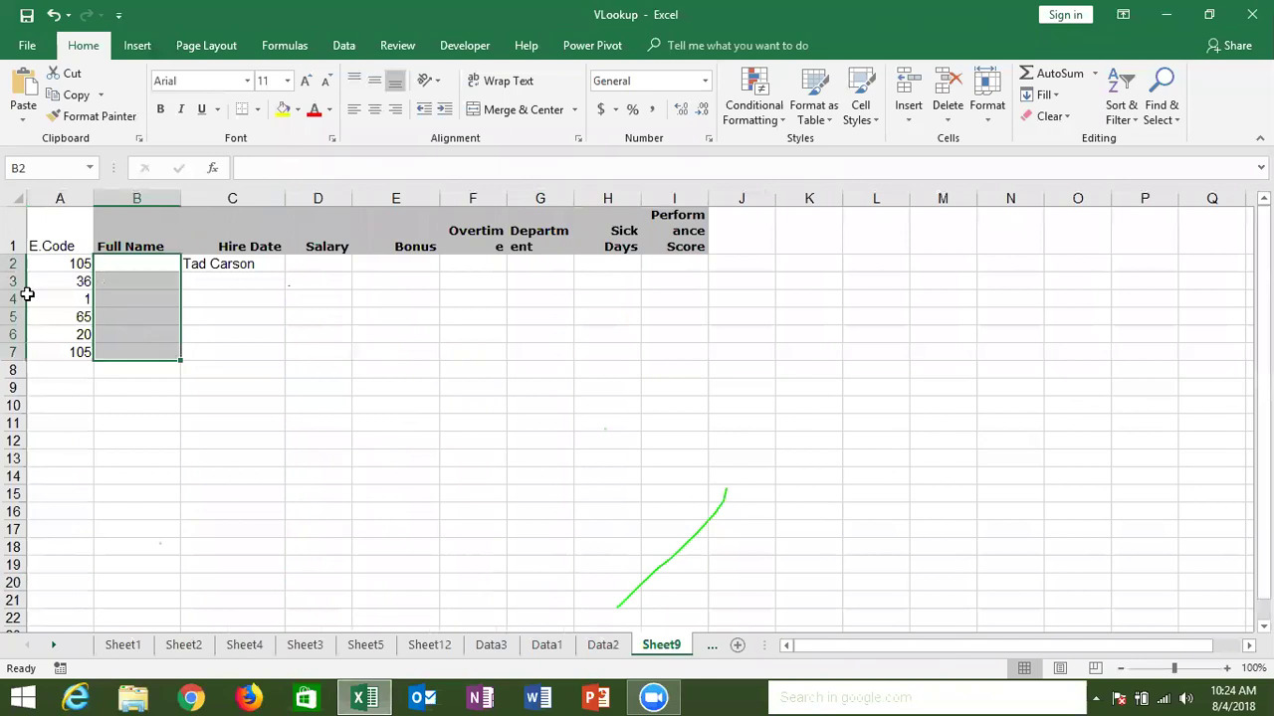
left_click(282, 264)
key("Delete")
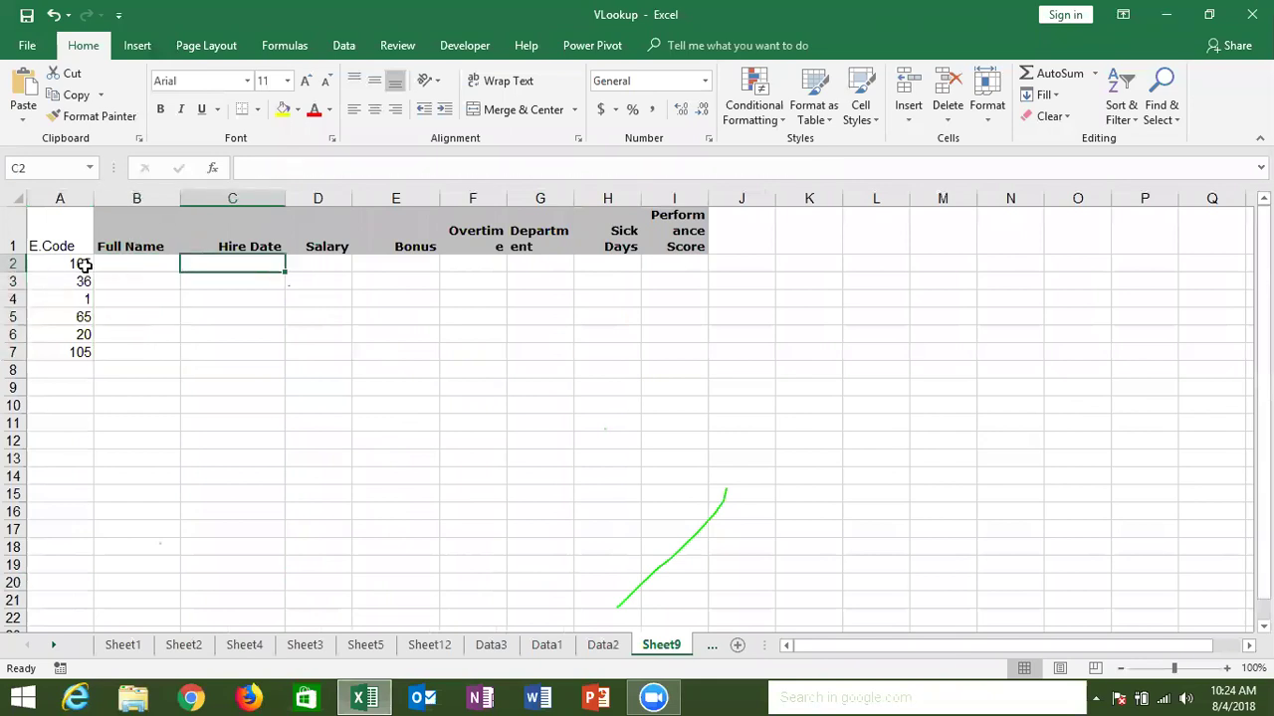
mouse_move(99, 262)
left_mouse_down()
mouse_move(443, 238)
mouse_move(666, 264)
left_mouse_up()
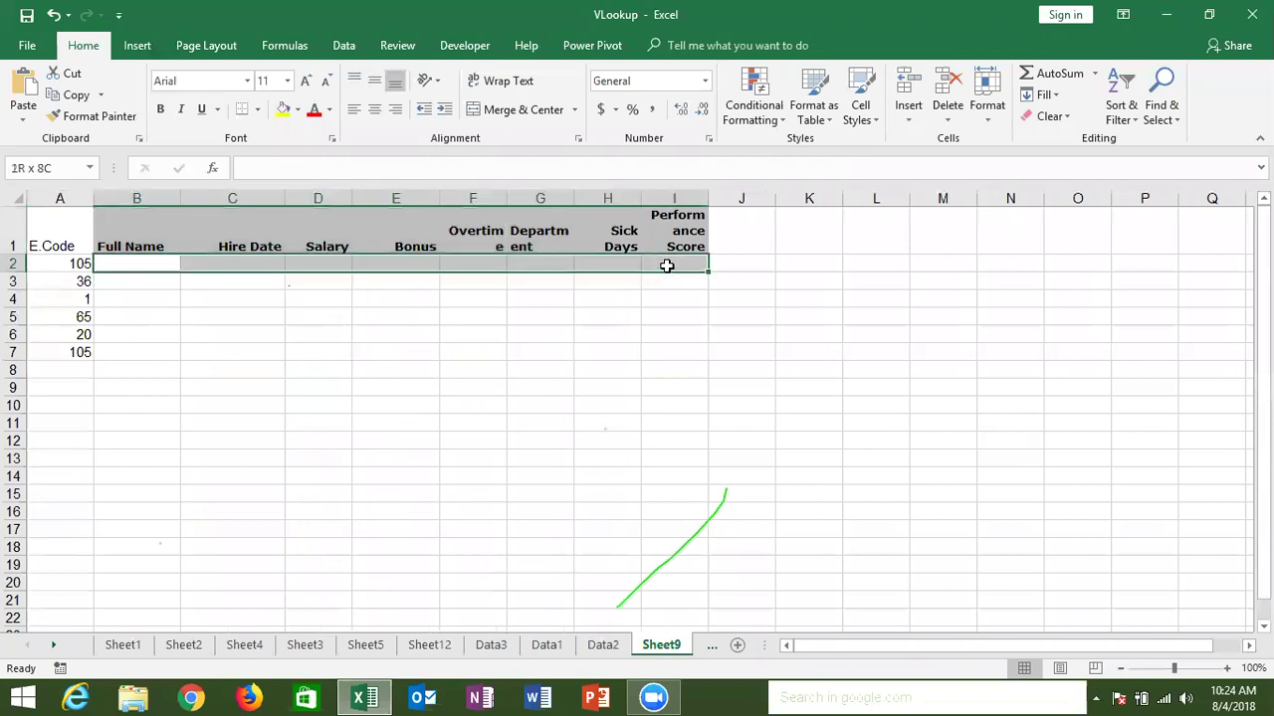
left_click_drag(117, 282, 477, 282)
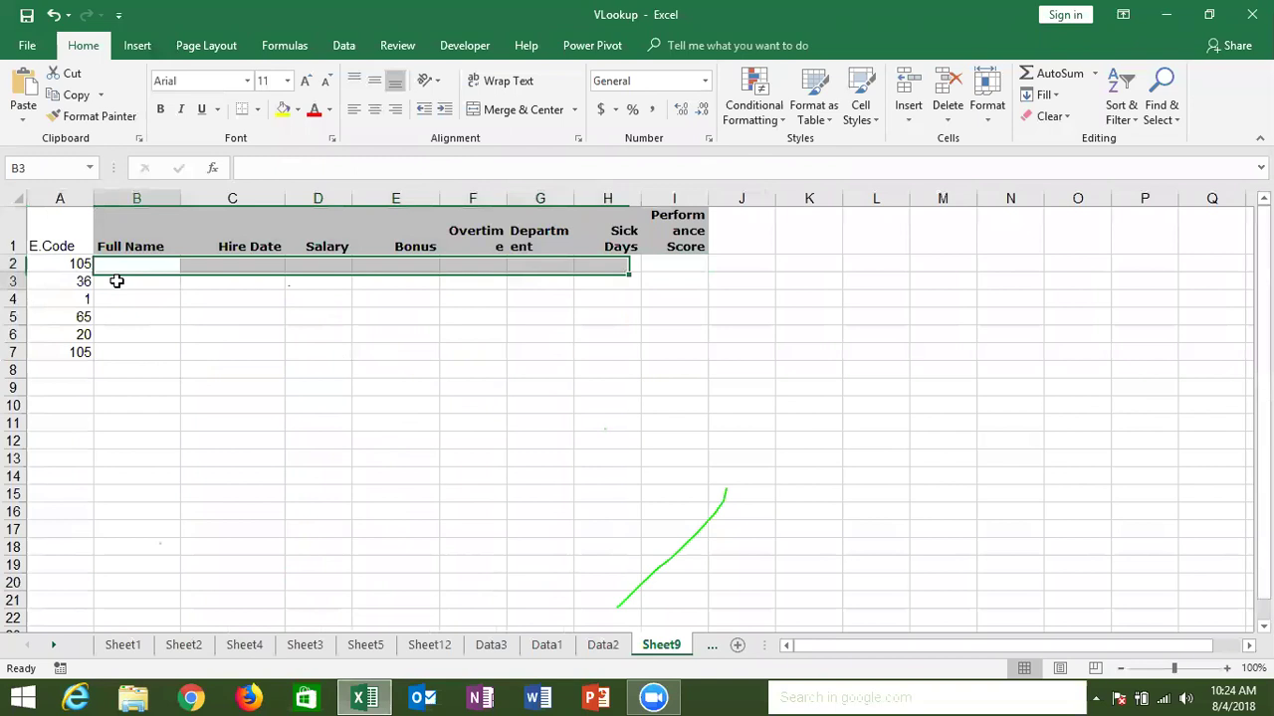
left_click_drag(603, 279, 617, 280)
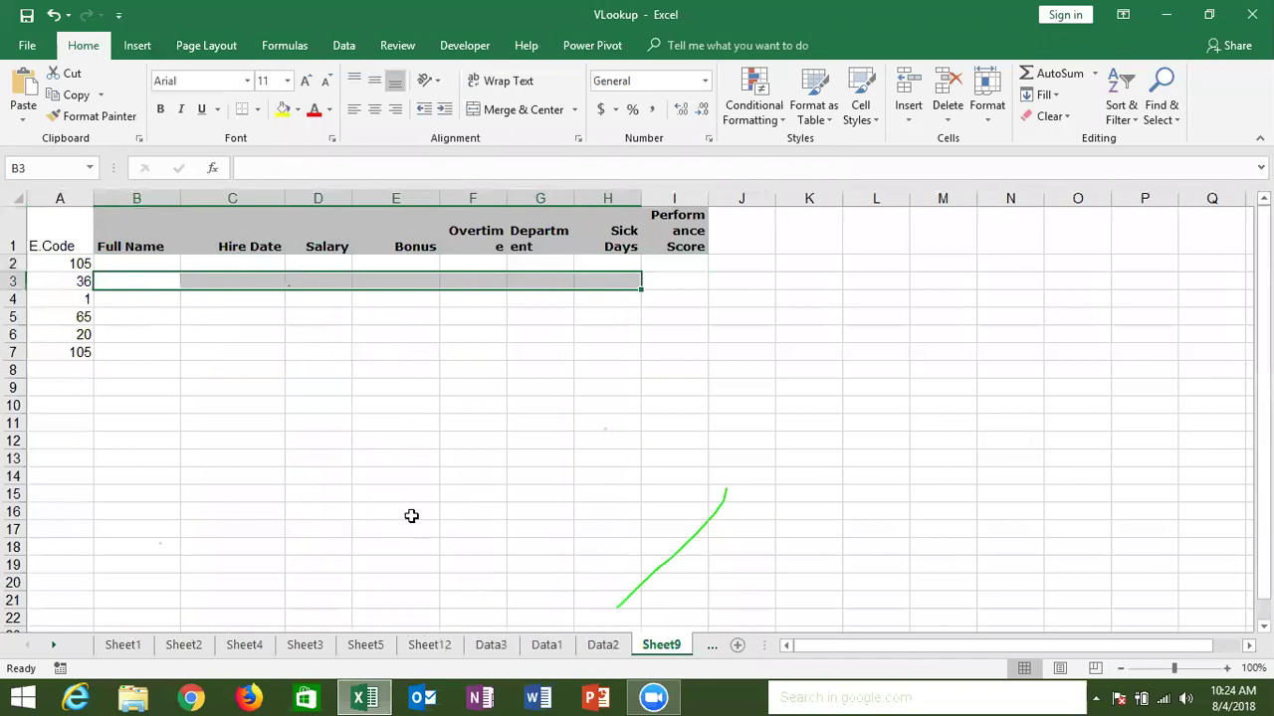
left_click(158, 261)
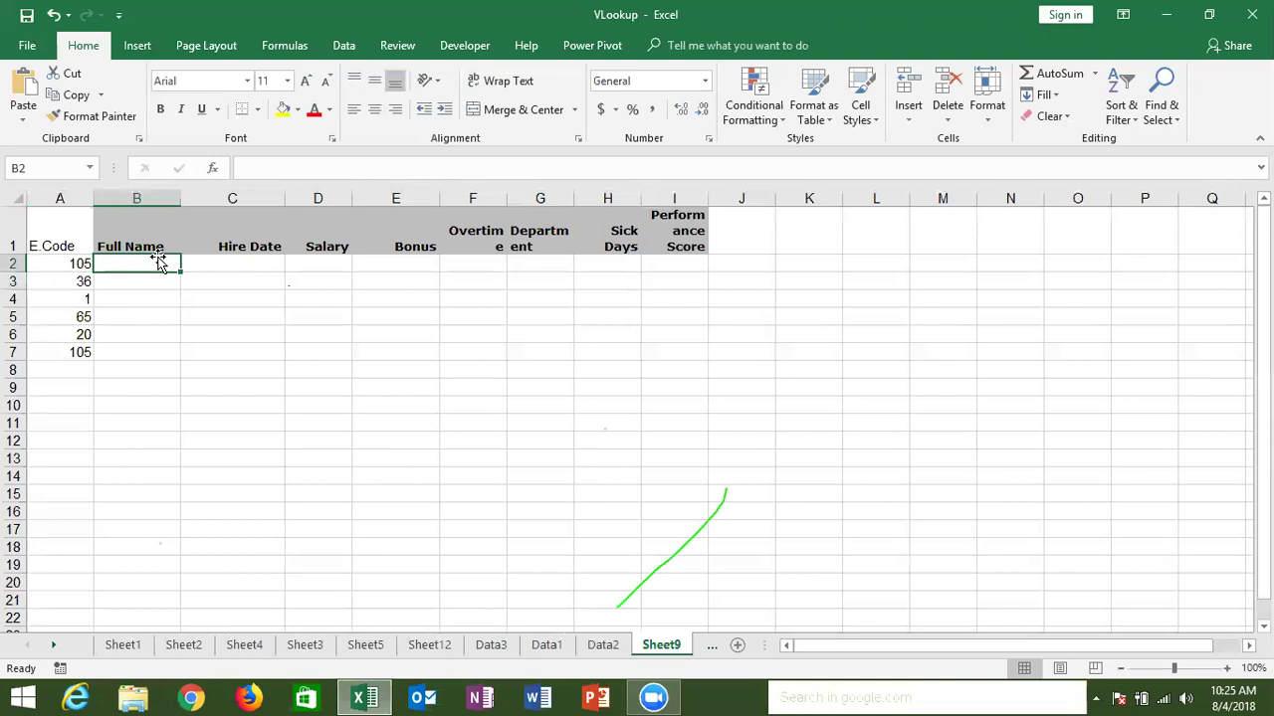
Step: Start B2's formula as =IFERROR(VLOOKUP(A2,Data1!A:I,2,0), looking up A2 in Data1
type("=")
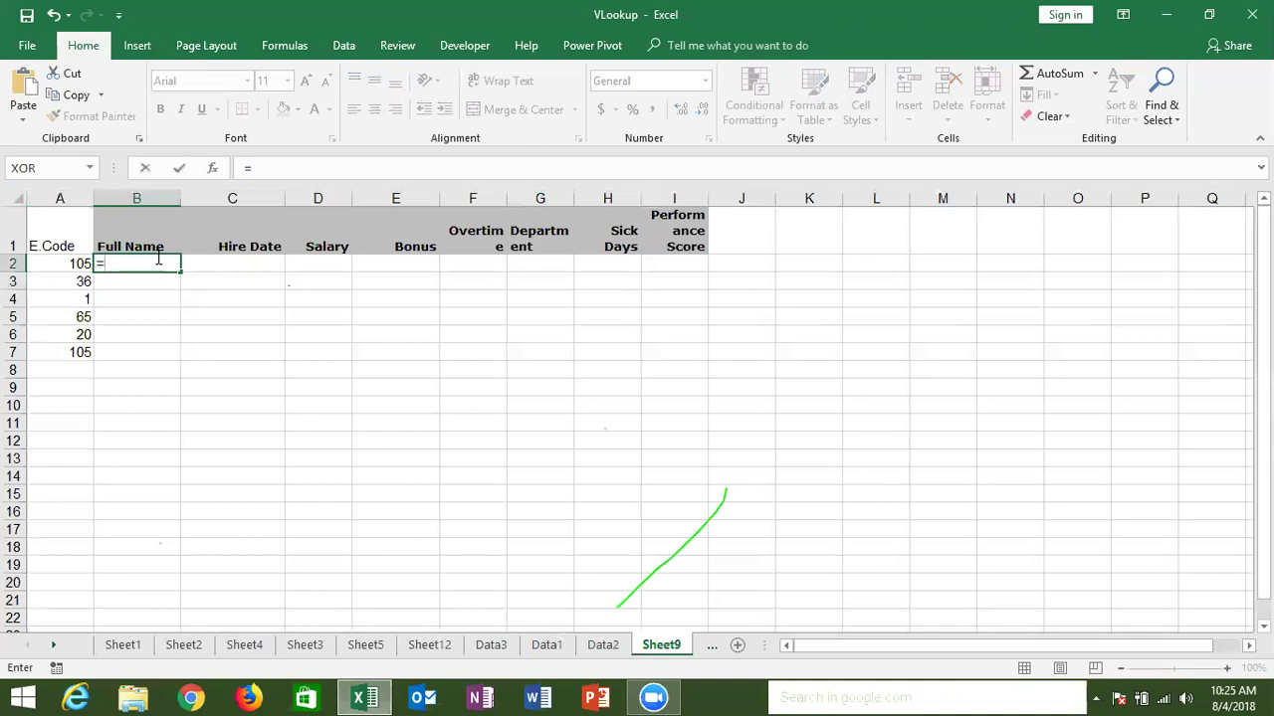
type("in")
key("BackSpace")
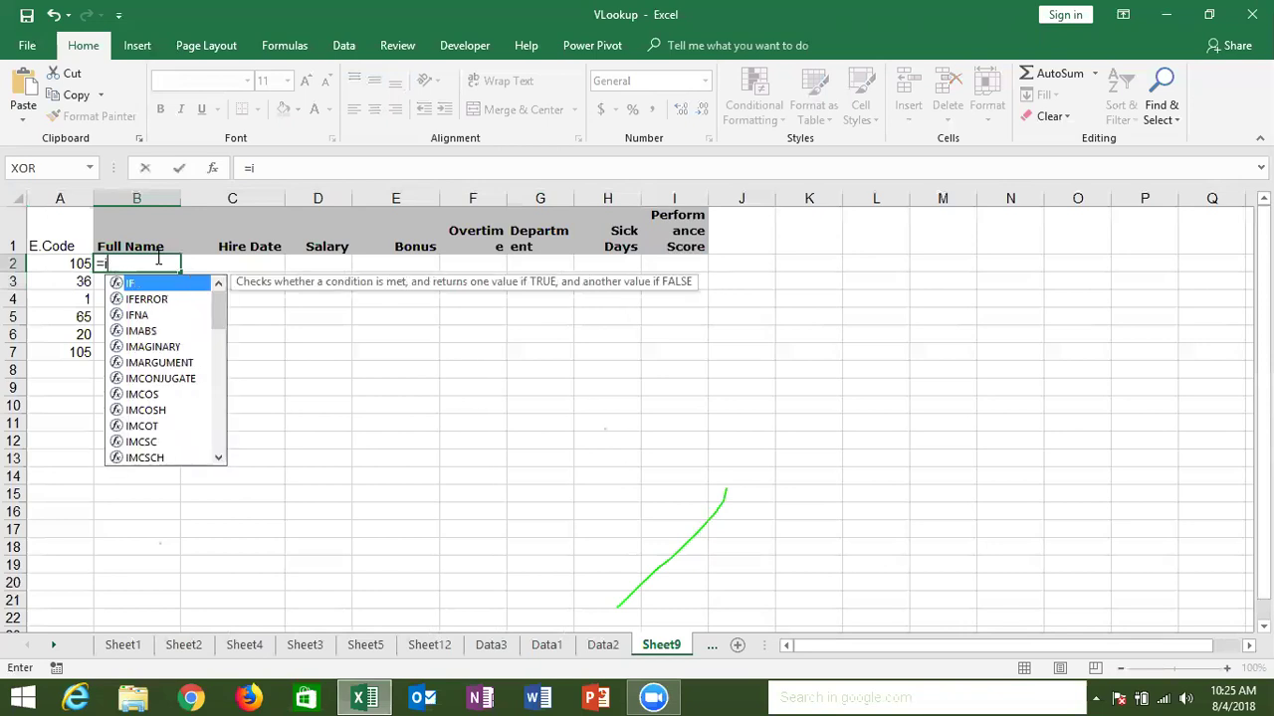
key("Down")
key("Tab")
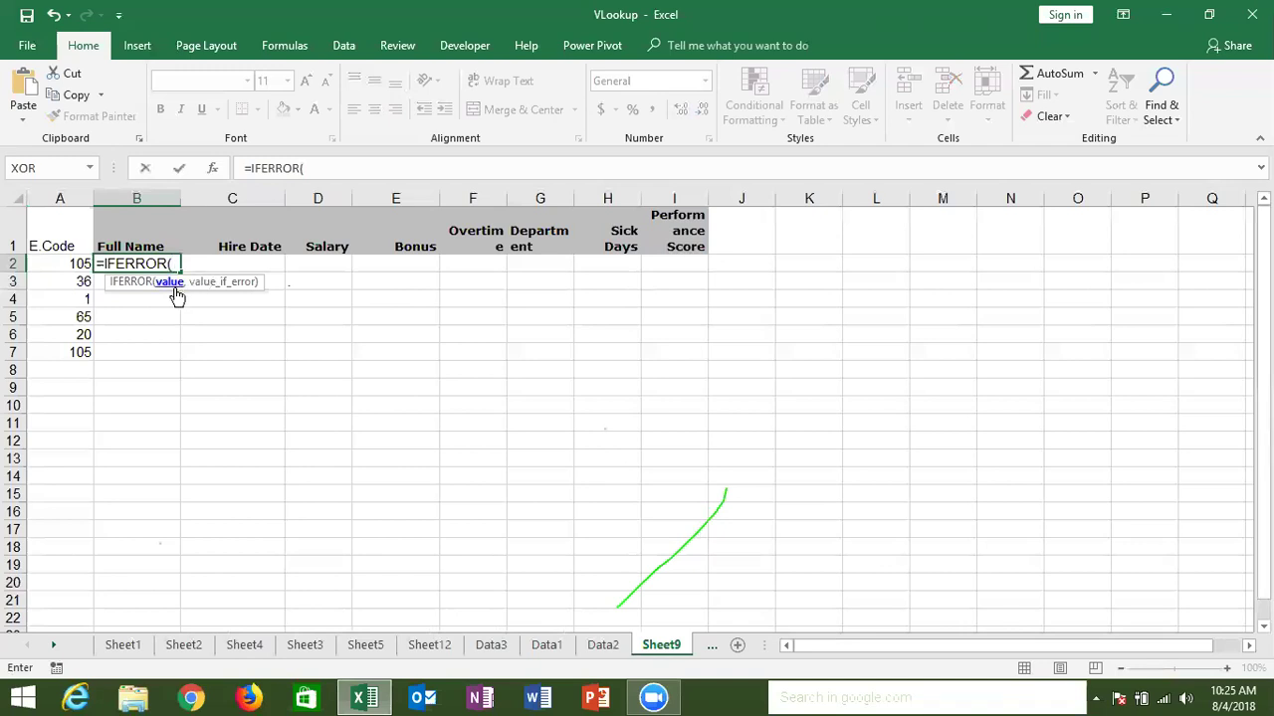
type("vl")
key("Tab")
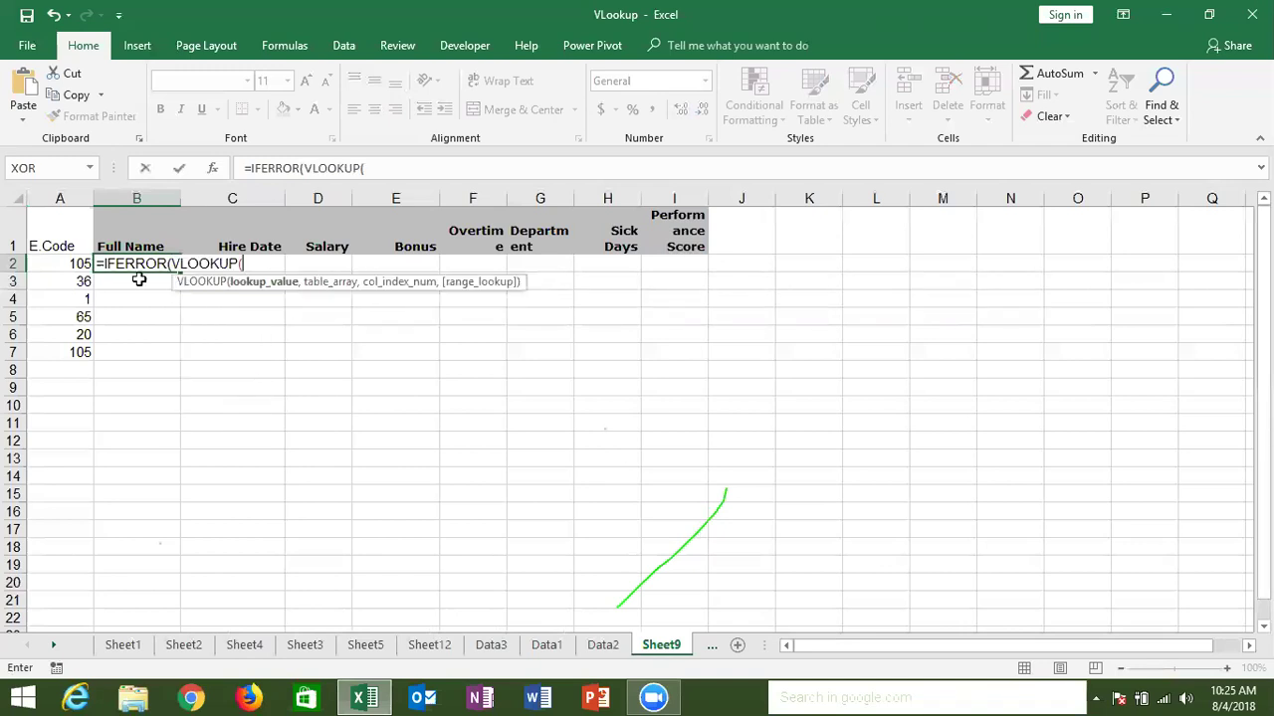
left_click(40, 262)
type(",")
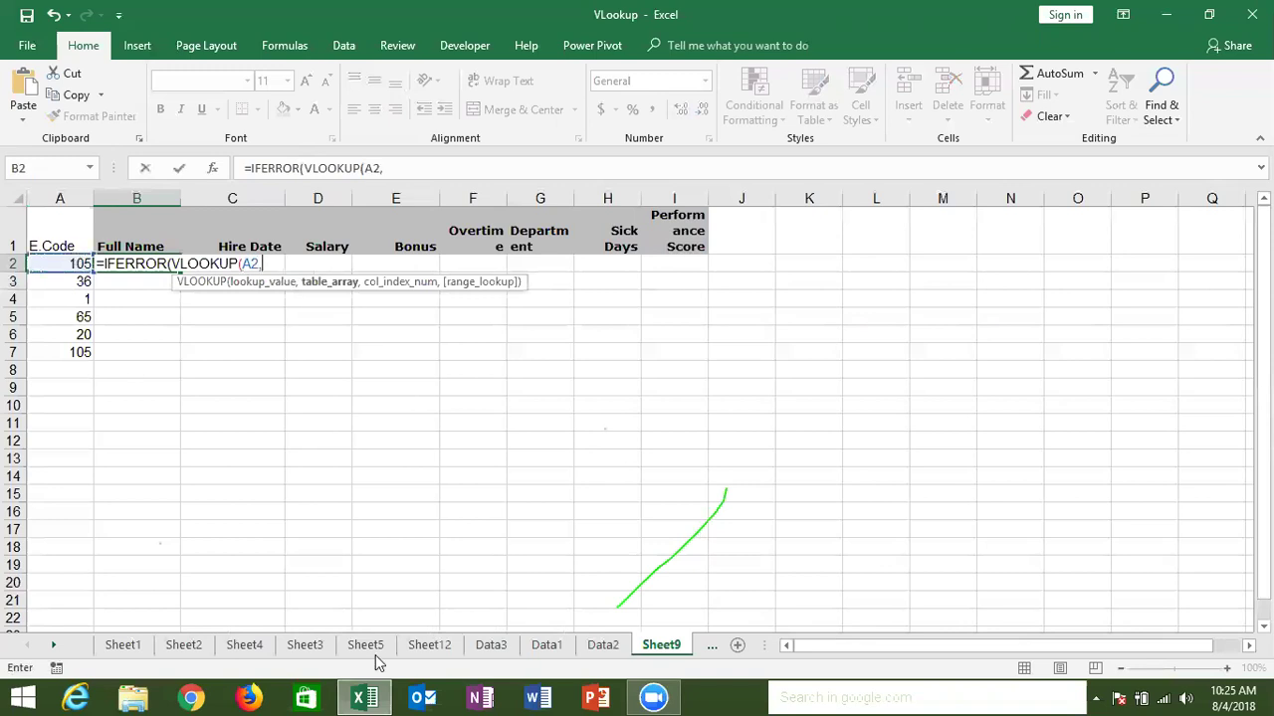
left_click(548, 645)
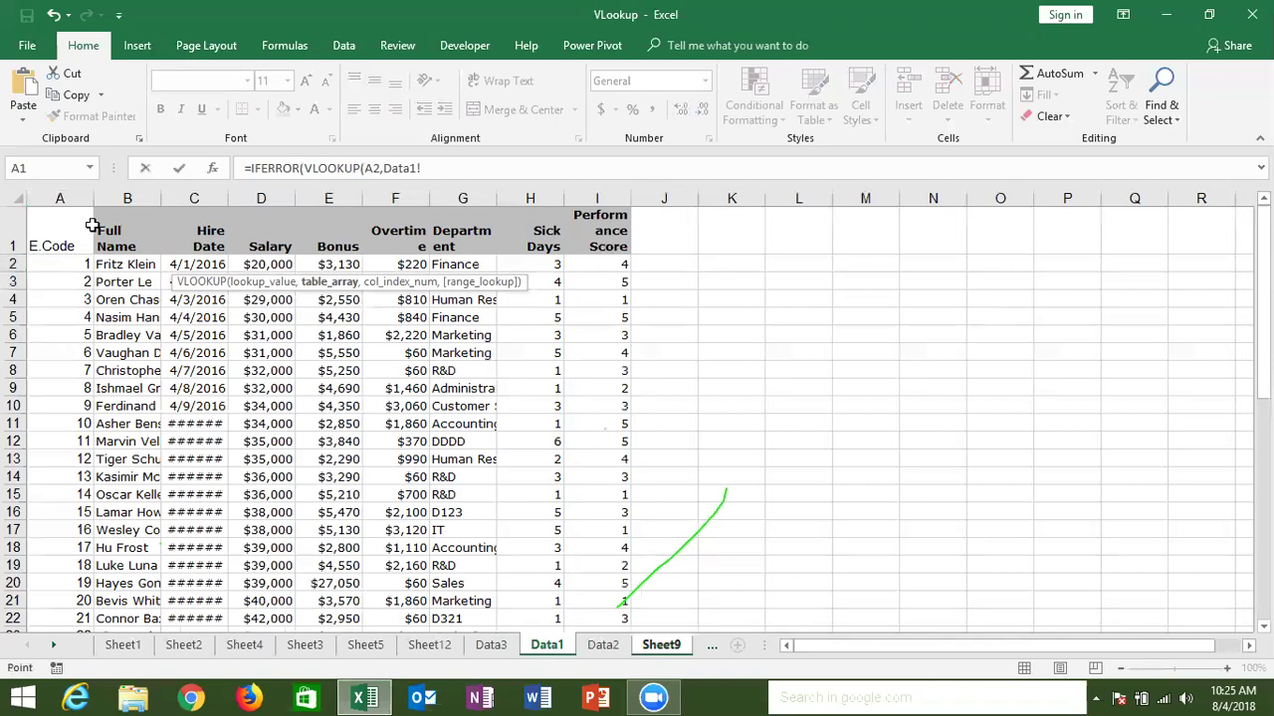
left_click_drag(62, 199, 590, 249)
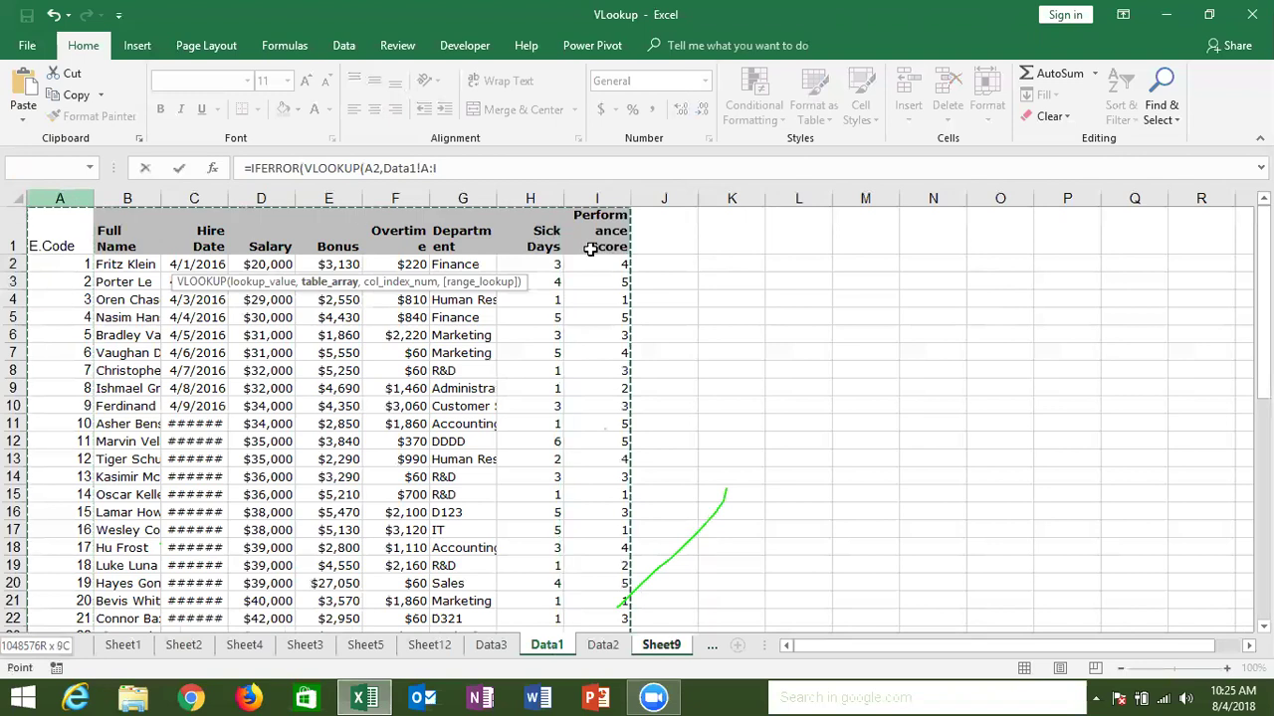
type(",")
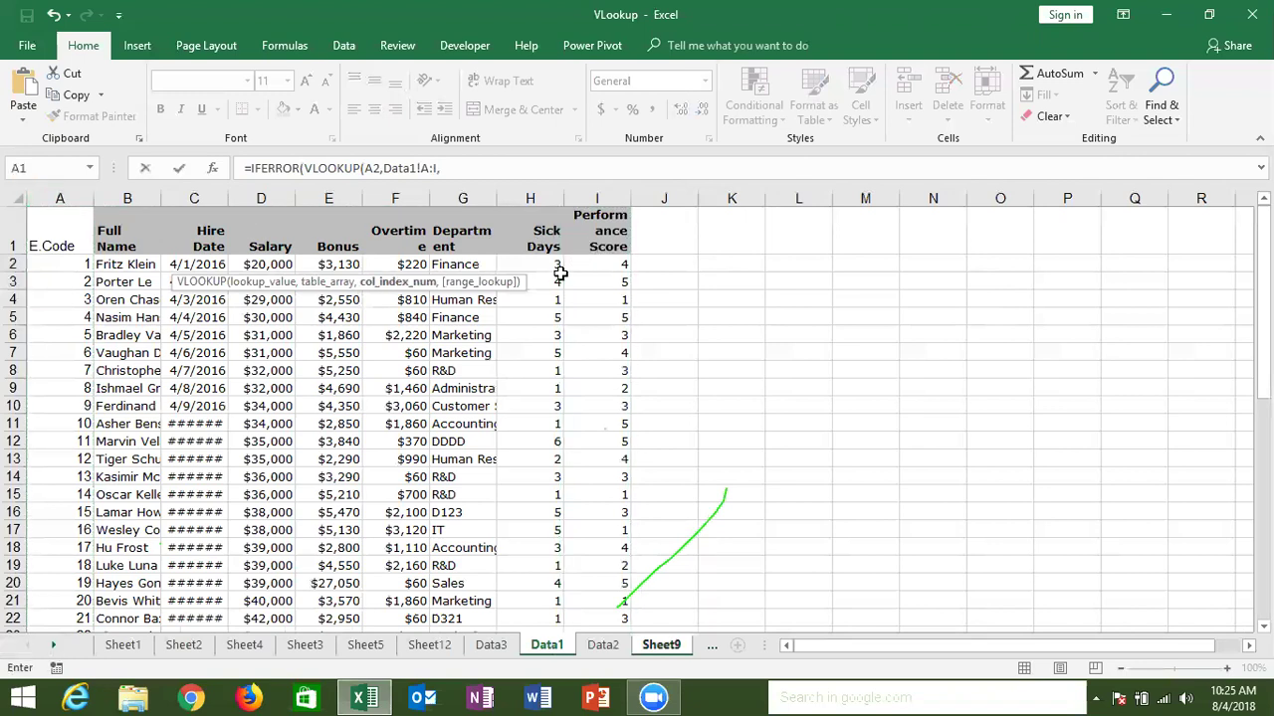
type("2,0)")
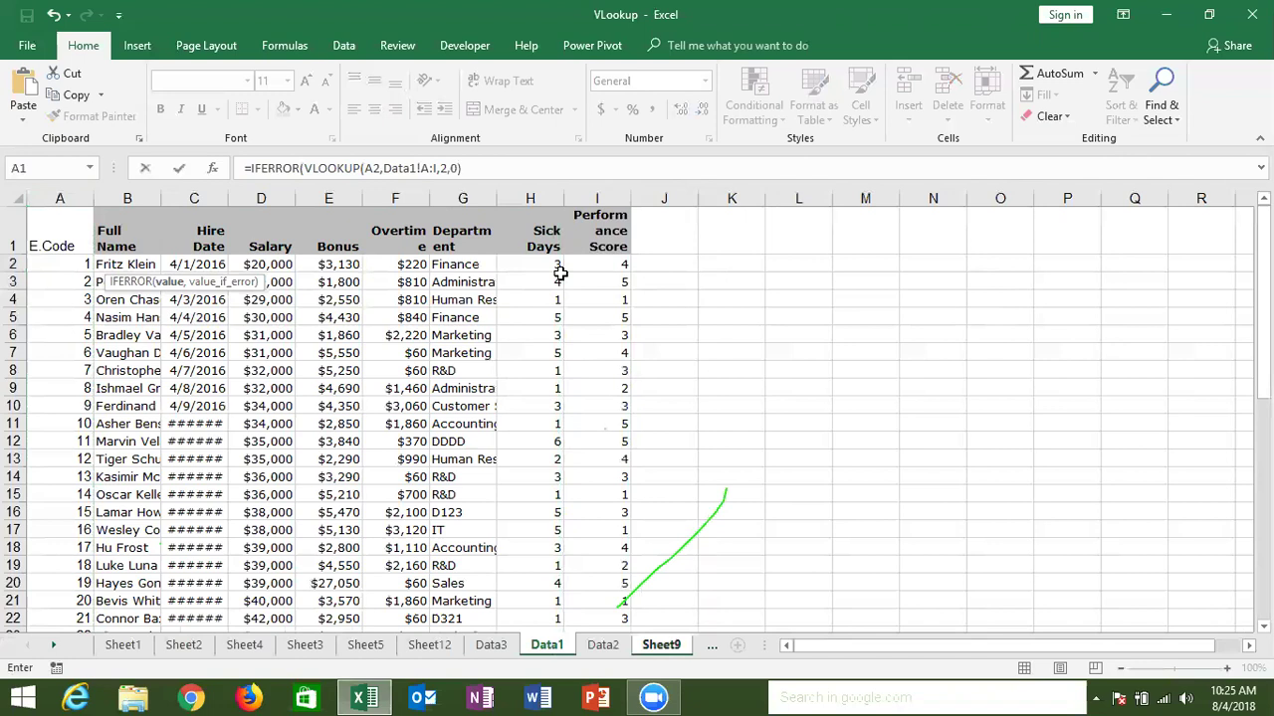
type(",")
type("vl")
Step: Add the fallback VLOOKUP(A2,Data2!A:I,2,0), enter the formula and accept Excel's correction
key("Tab")
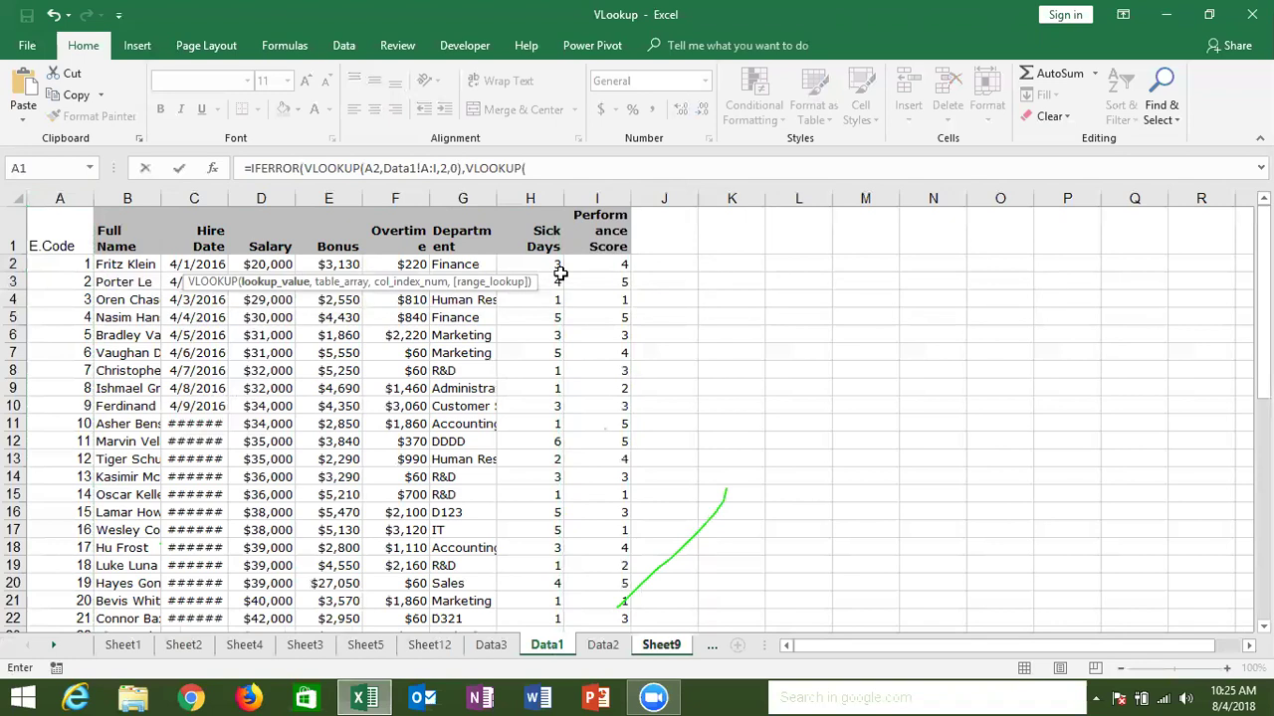
type("a2,")
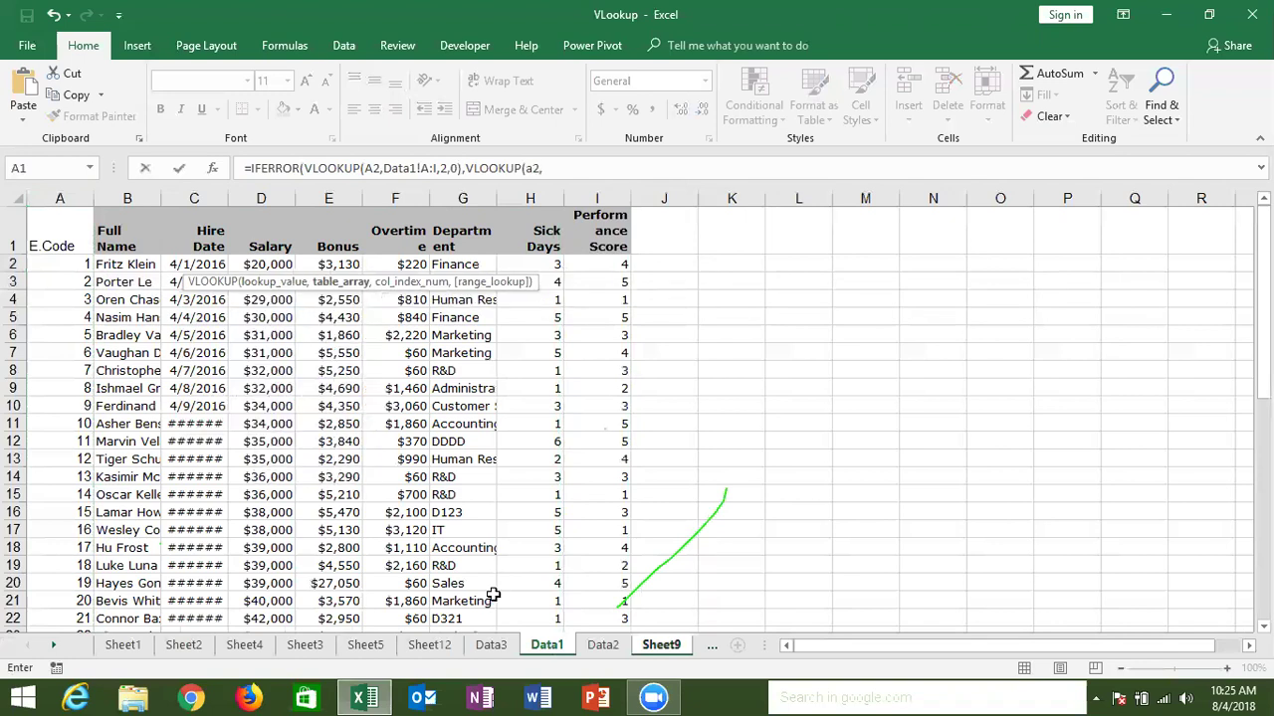
left_click(602, 644)
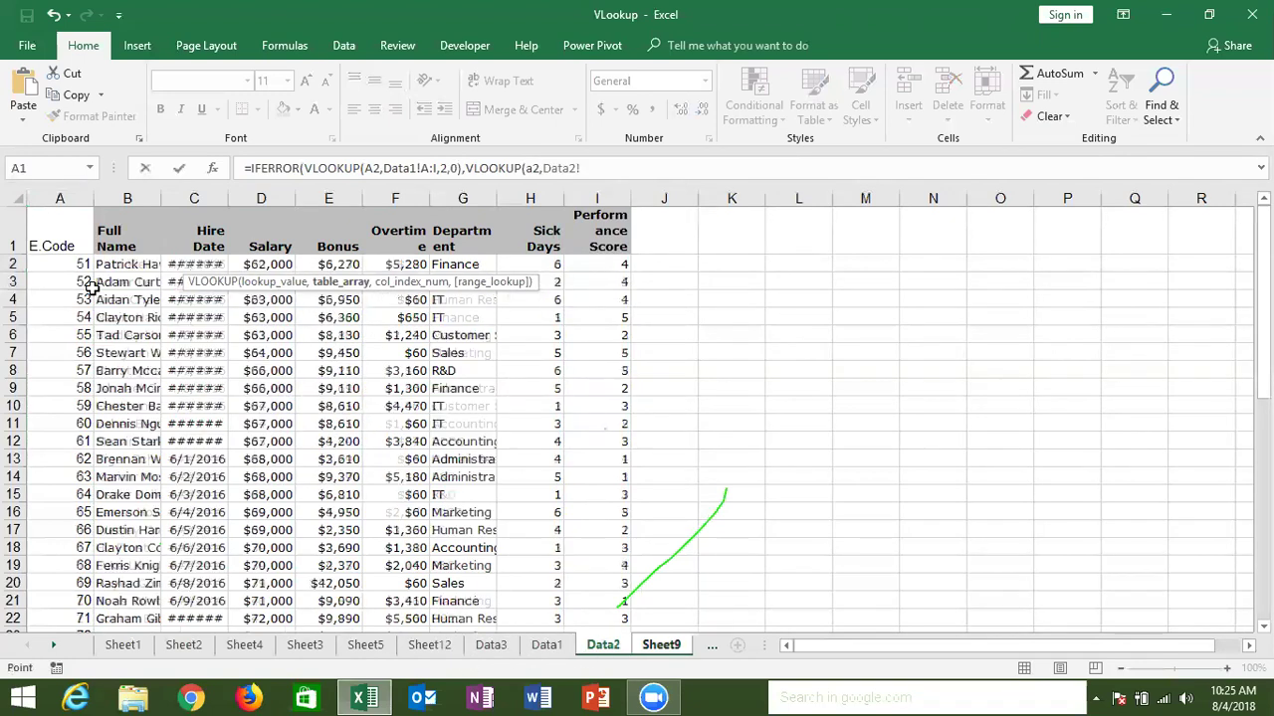
left_click_drag(60, 198, 618, 227)
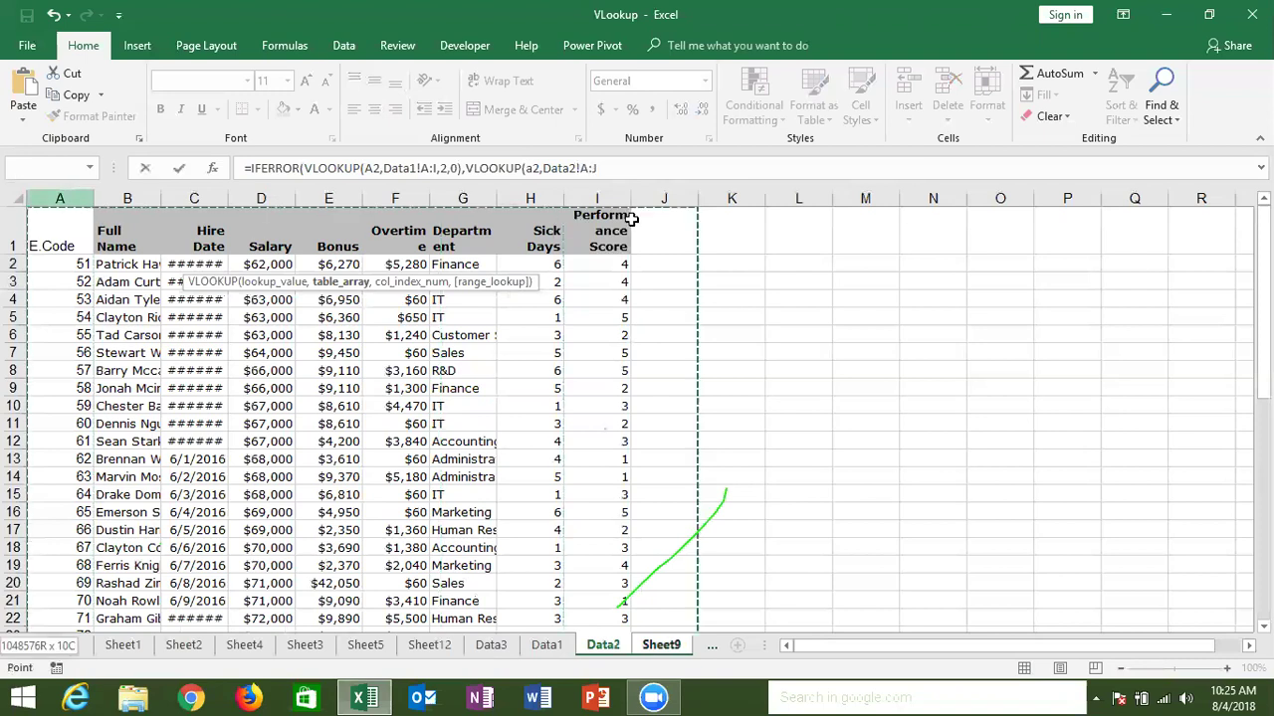
type(",0")
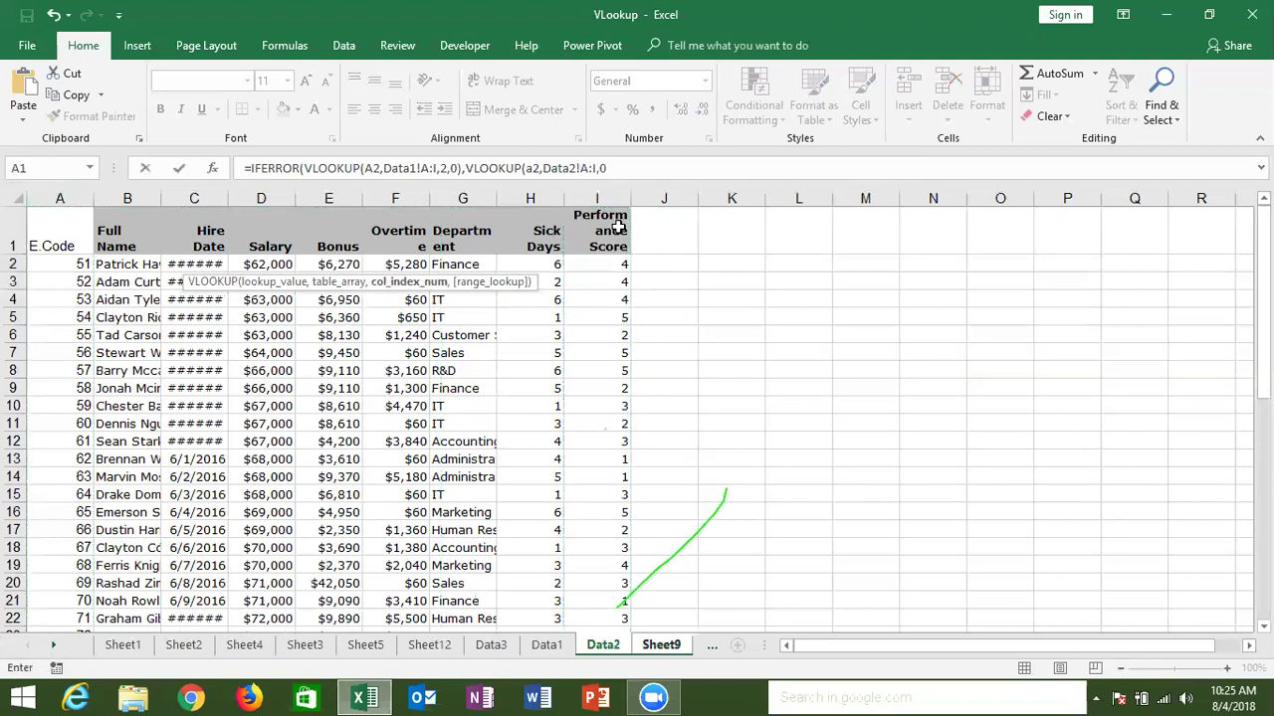
key("BackSpace")
type("2,0)")
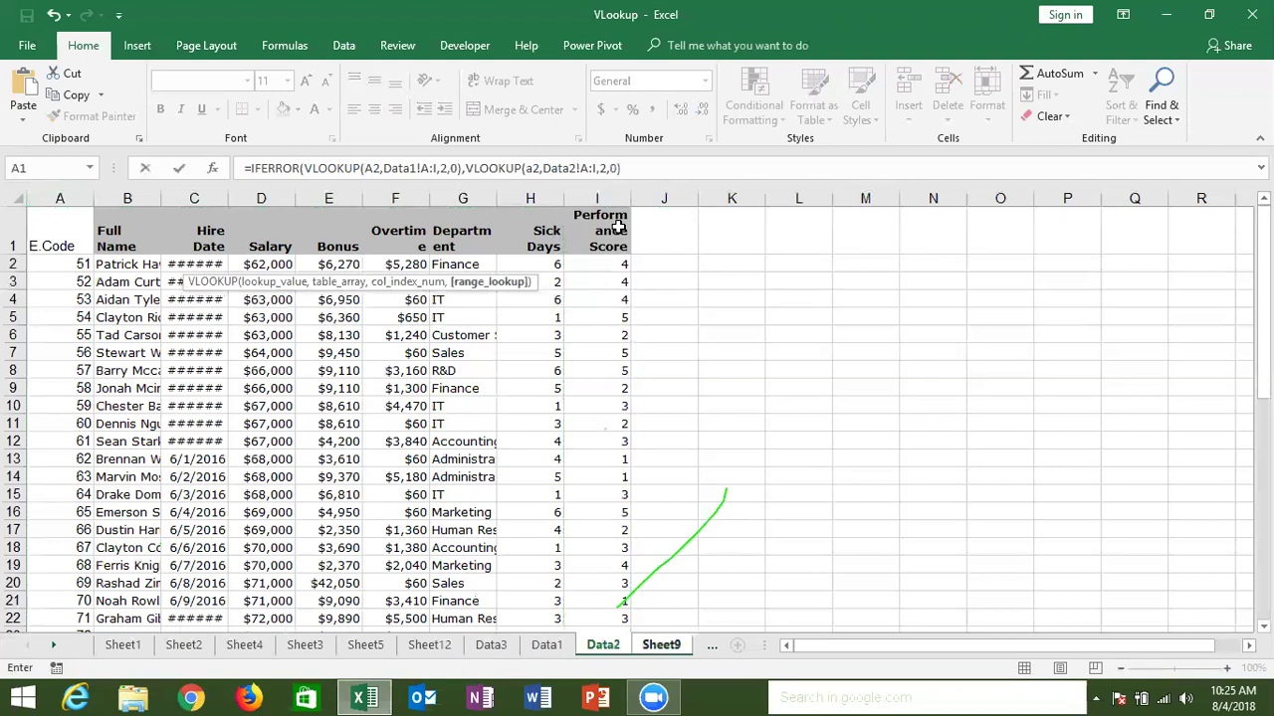
key("Return")
key("Left")
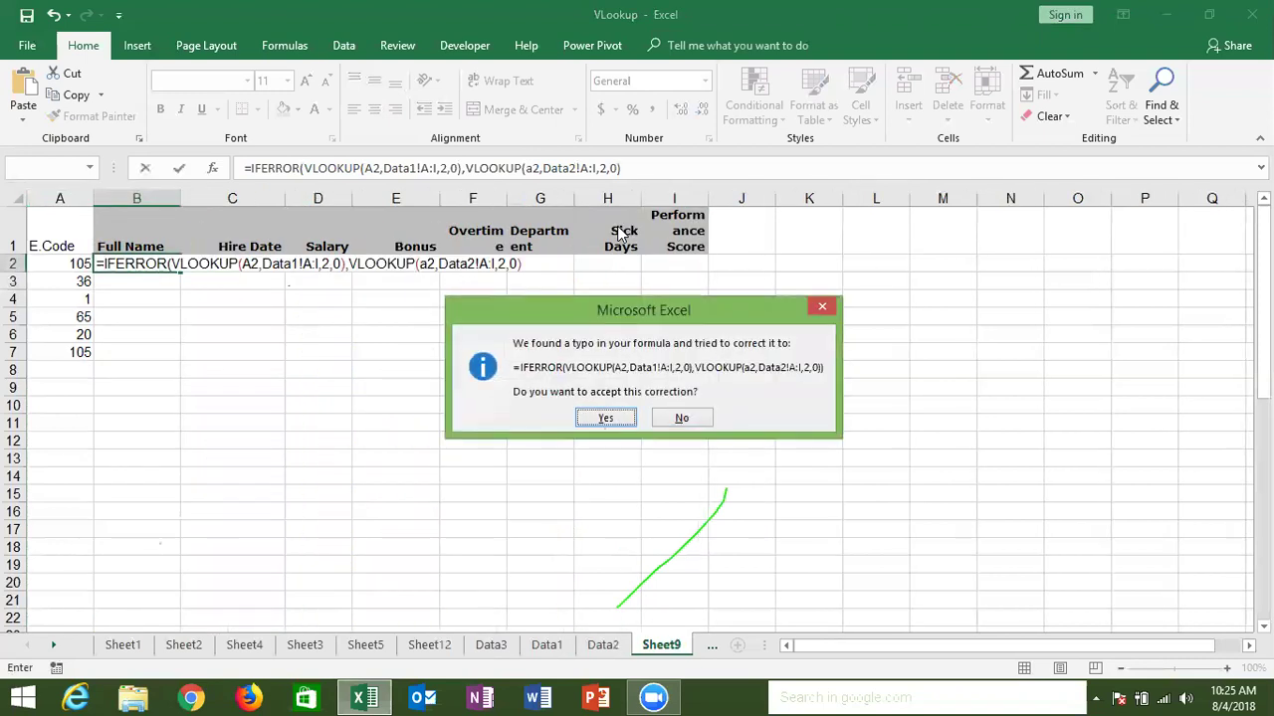
key("Return")
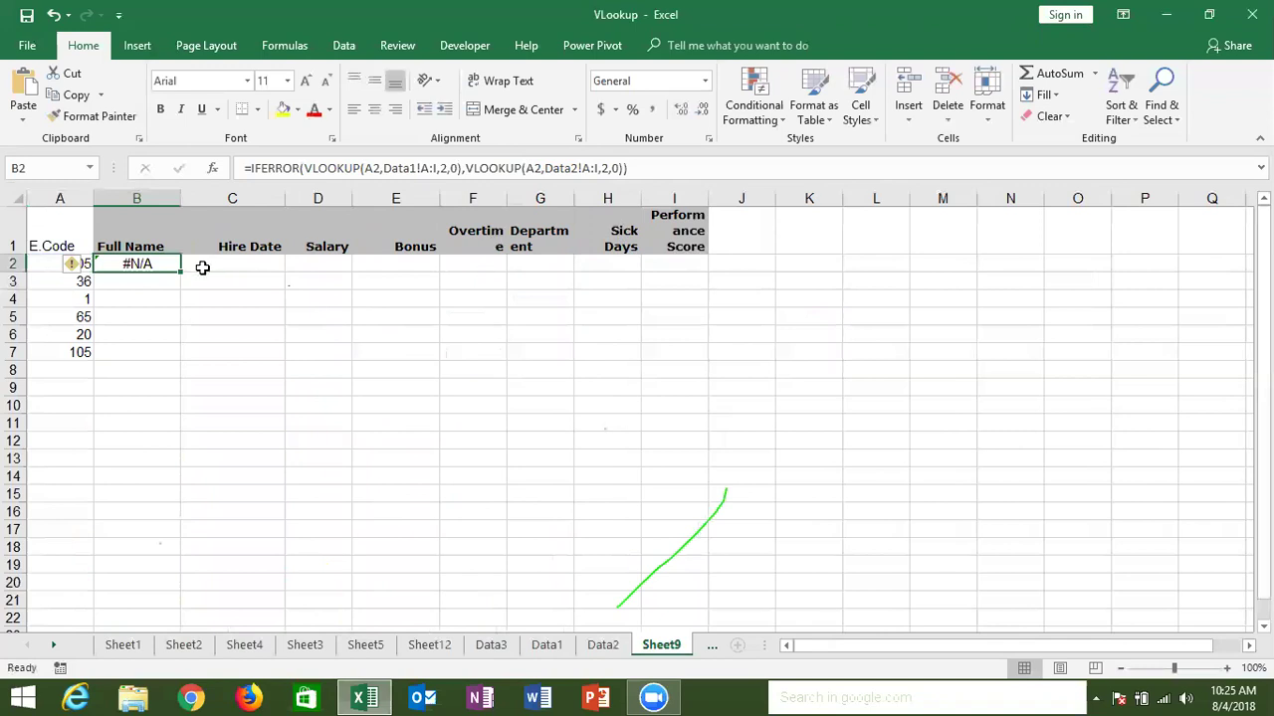
Step: Review B2's nested IFERROR formula and the arguments of both VLOOKUPs
double_click(157, 263)
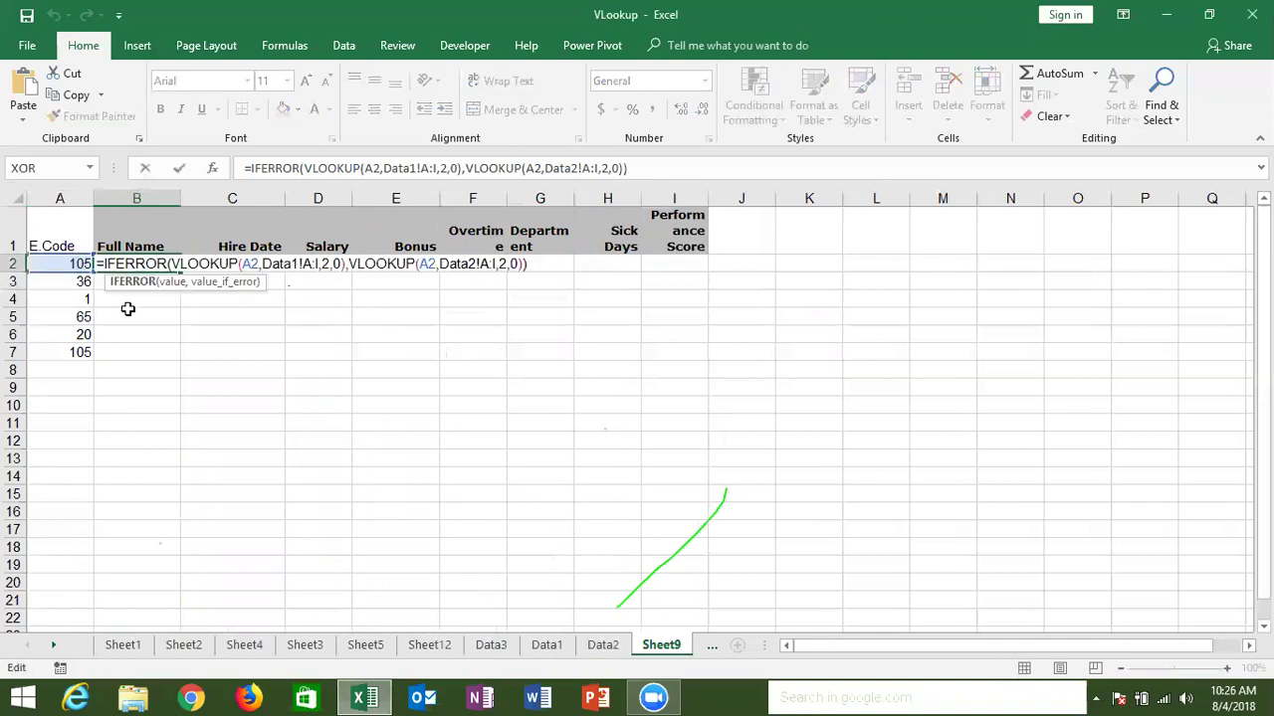
left_click_drag(187, 264, 519, 271)
left_click(350, 265)
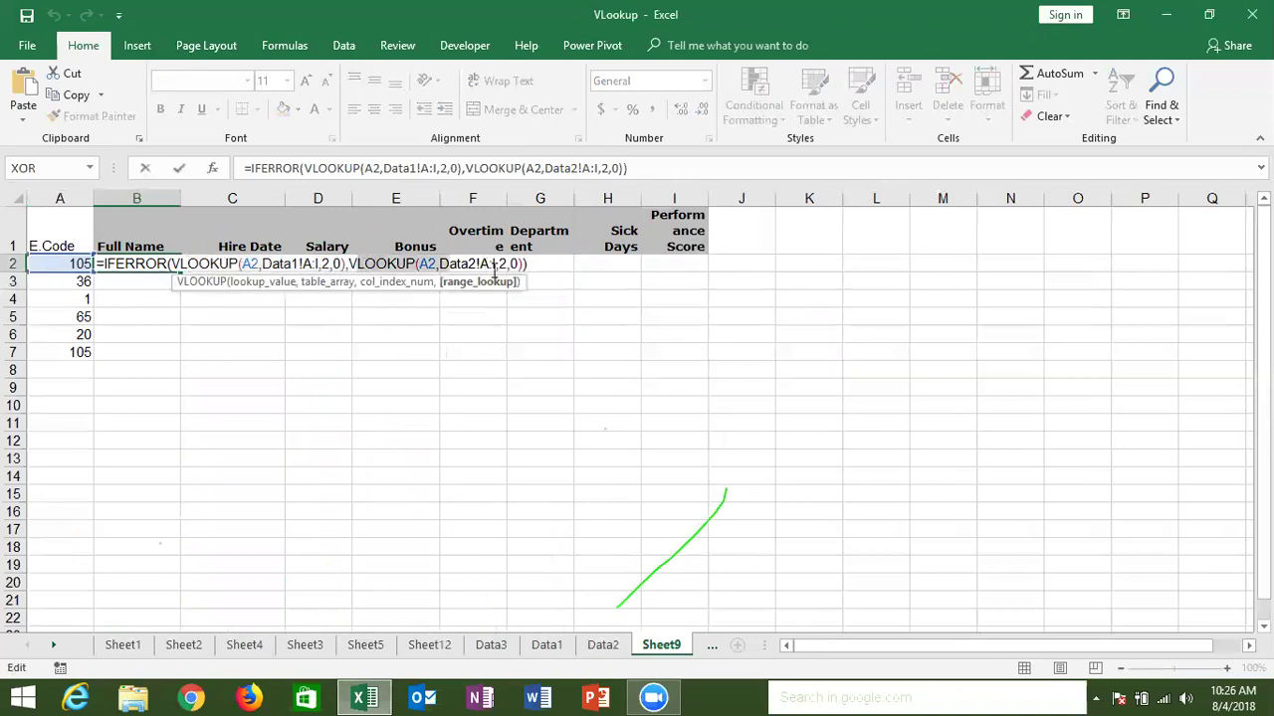
left_click(519, 266)
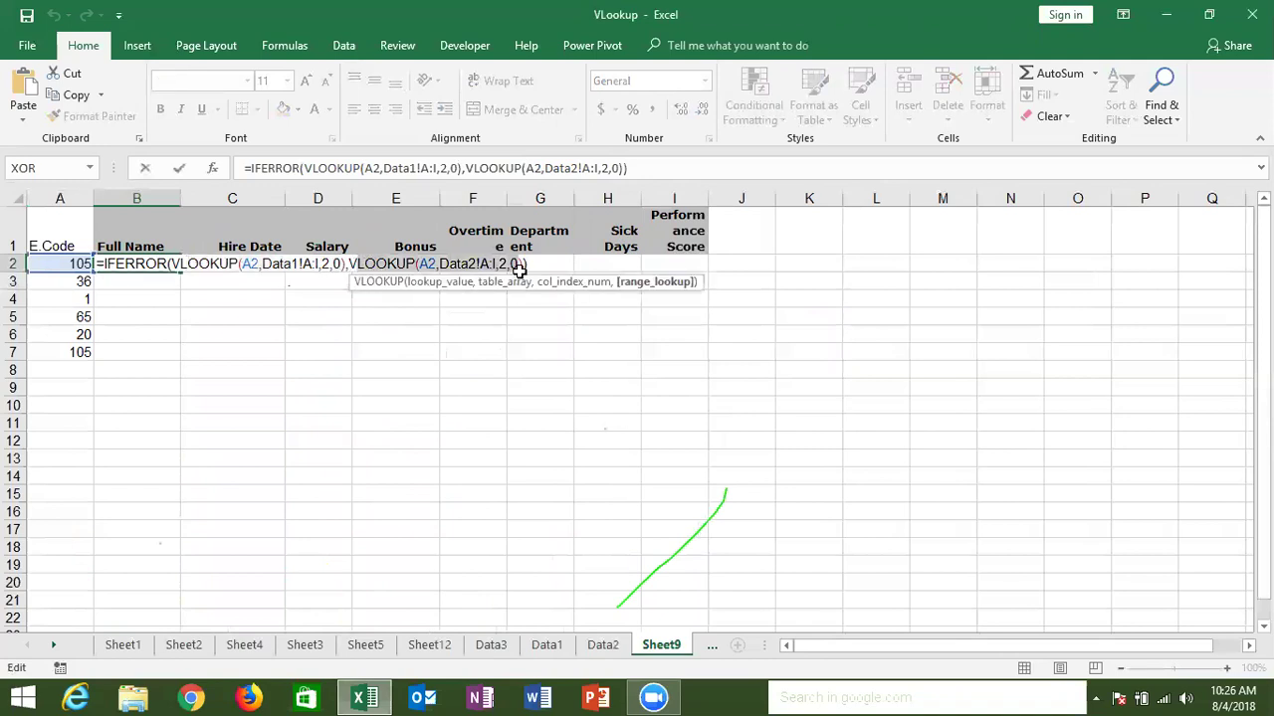
key("ctrl+Return")
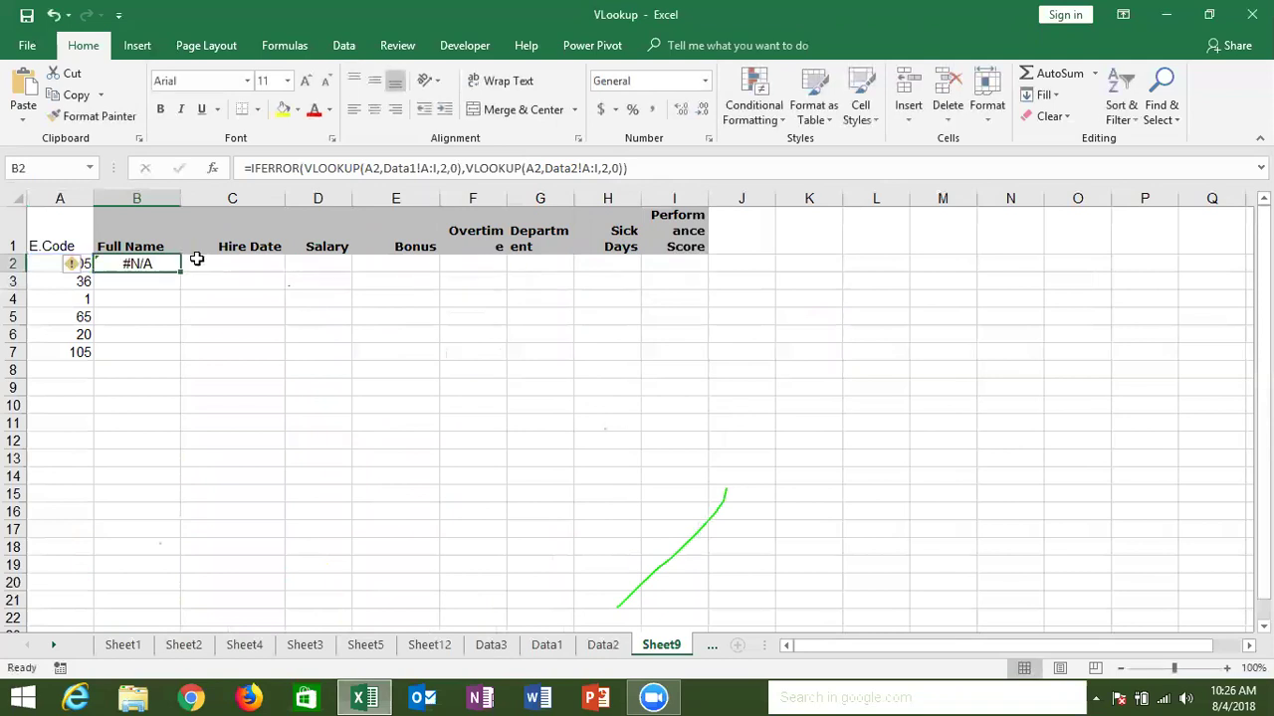
Step: Enter E.Code 36 in A2 and recheck B2's lookup formula
key("Left")
type("36")
key("Return")
double_click(137, 266)
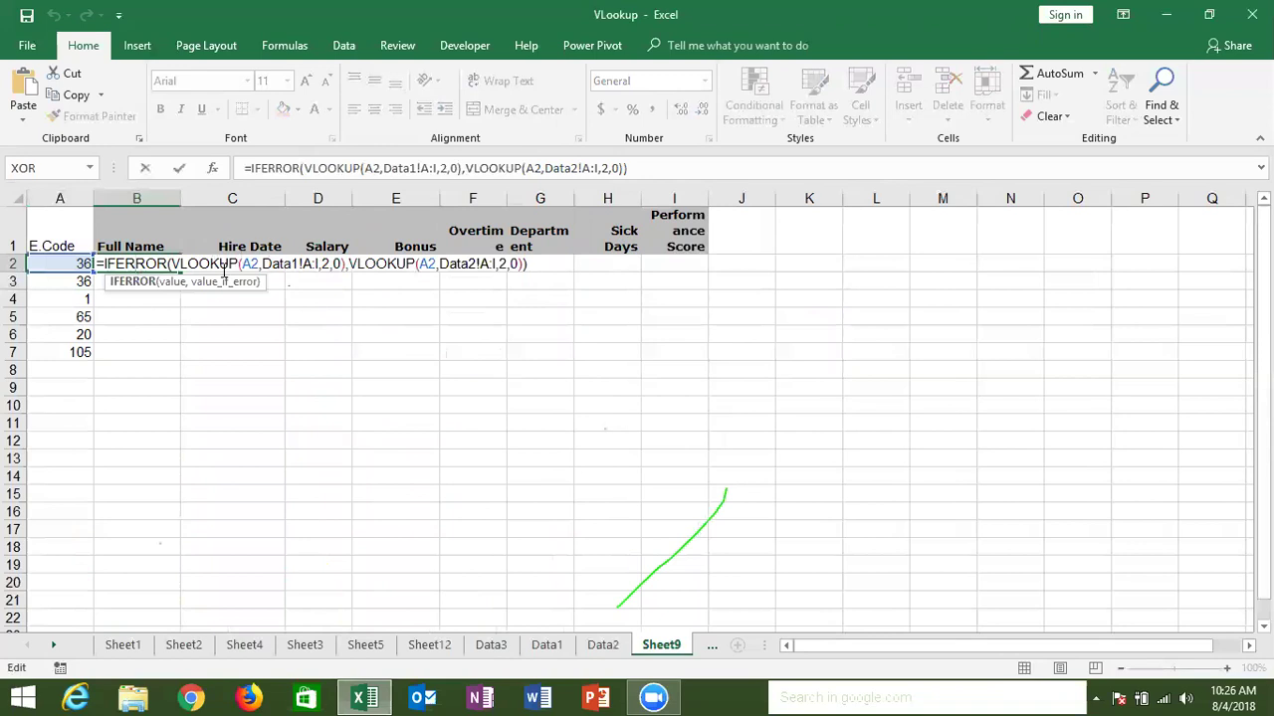
left_click_drag(241, 265, 342, 267)
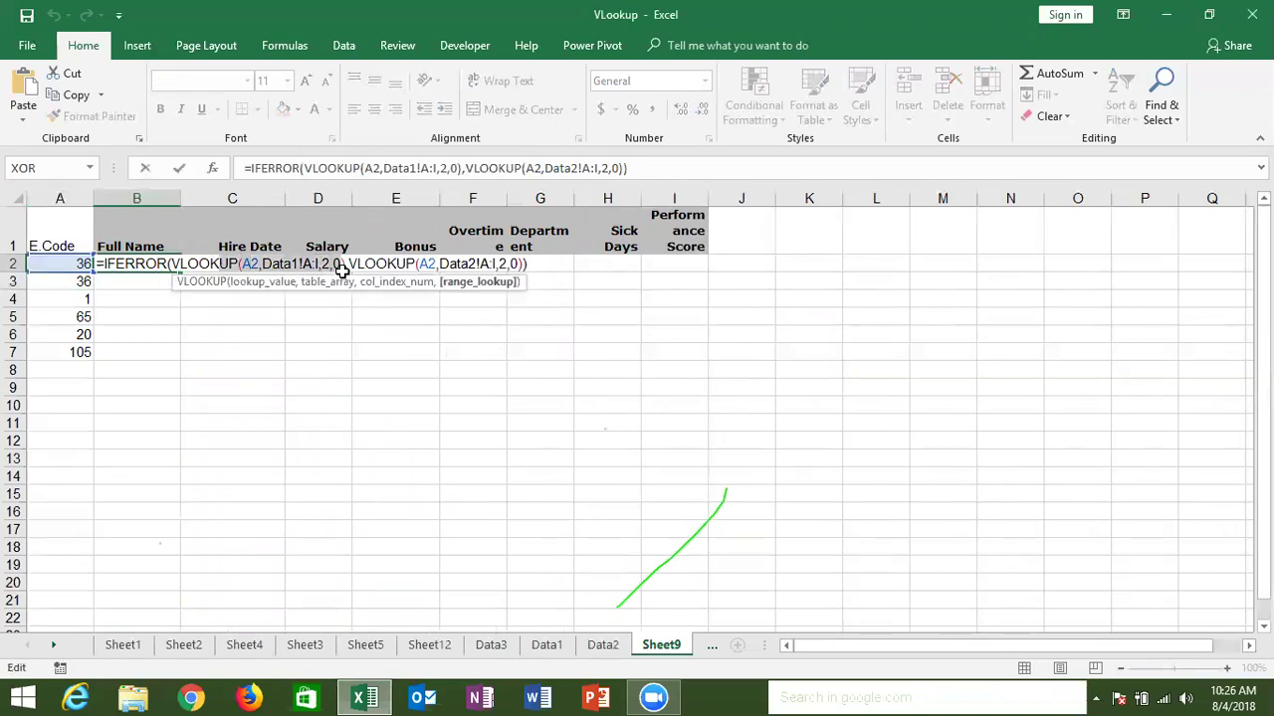
key("Escape")
Step: Change A2 to 56 so B2 returns a full name, then review the formula again
key("Left")
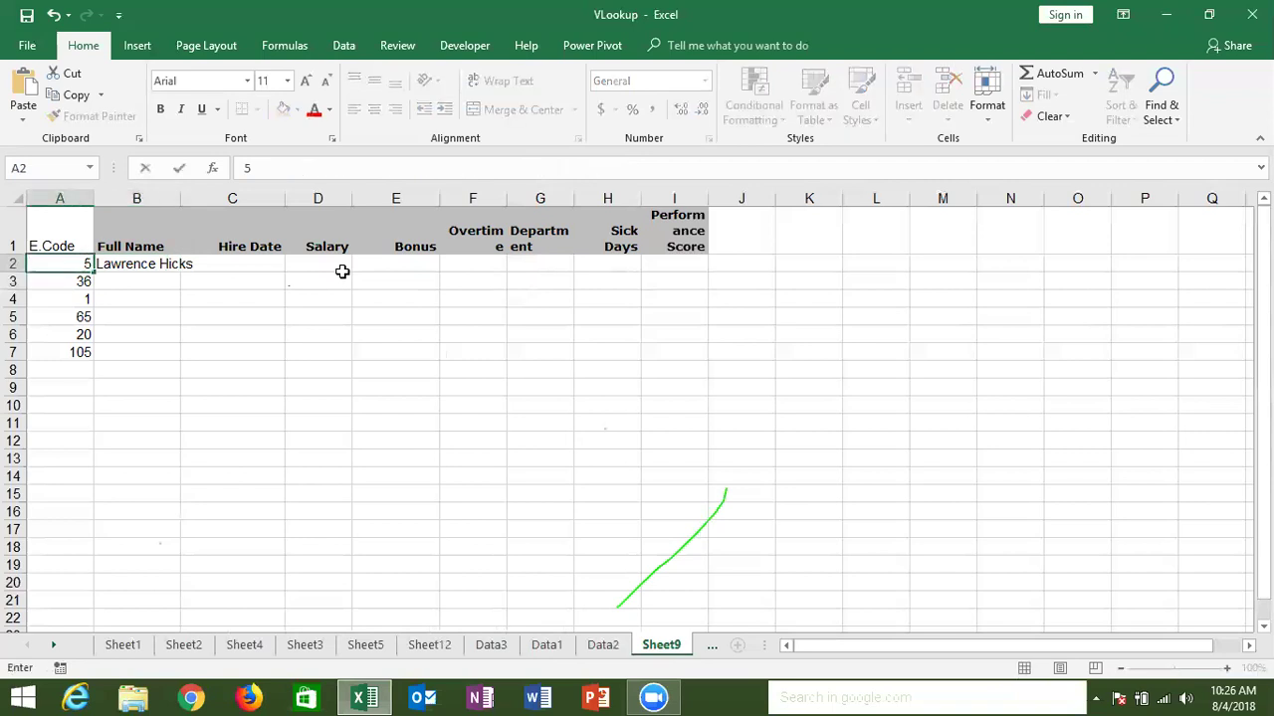
type("56")
key("Return")
key("Up")
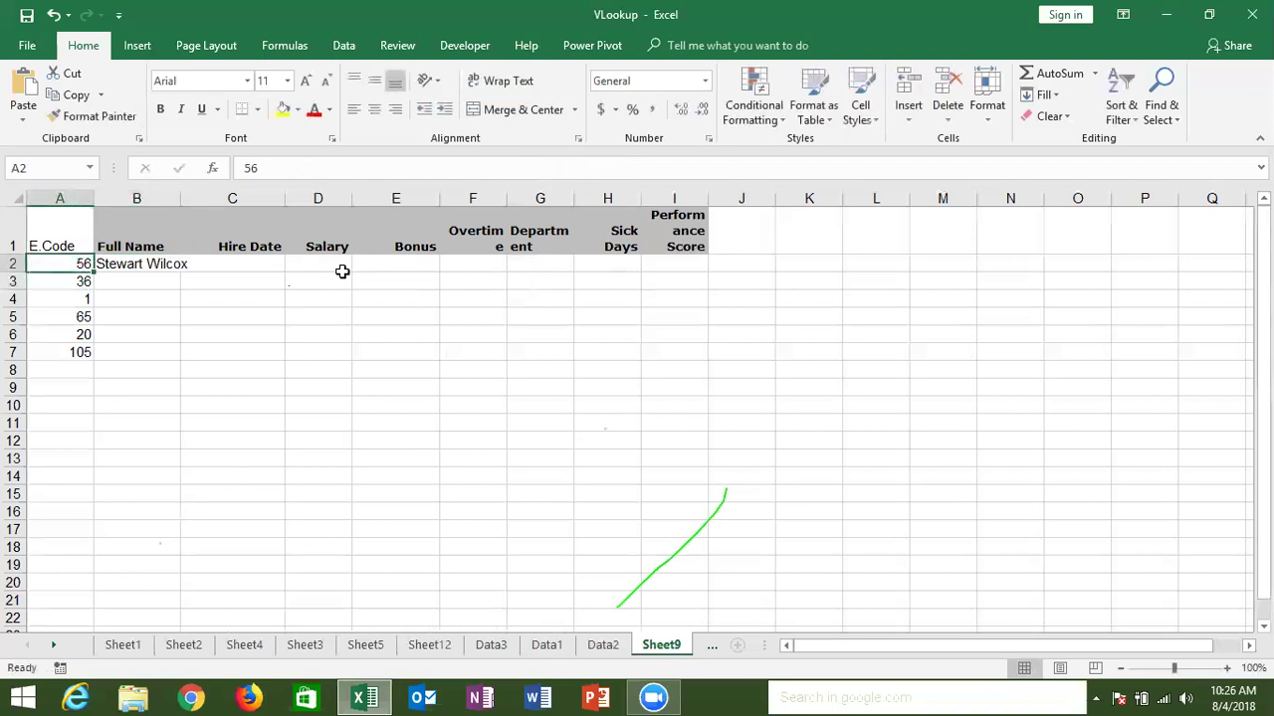
left_click(134, 262)
double_click(135, 262)
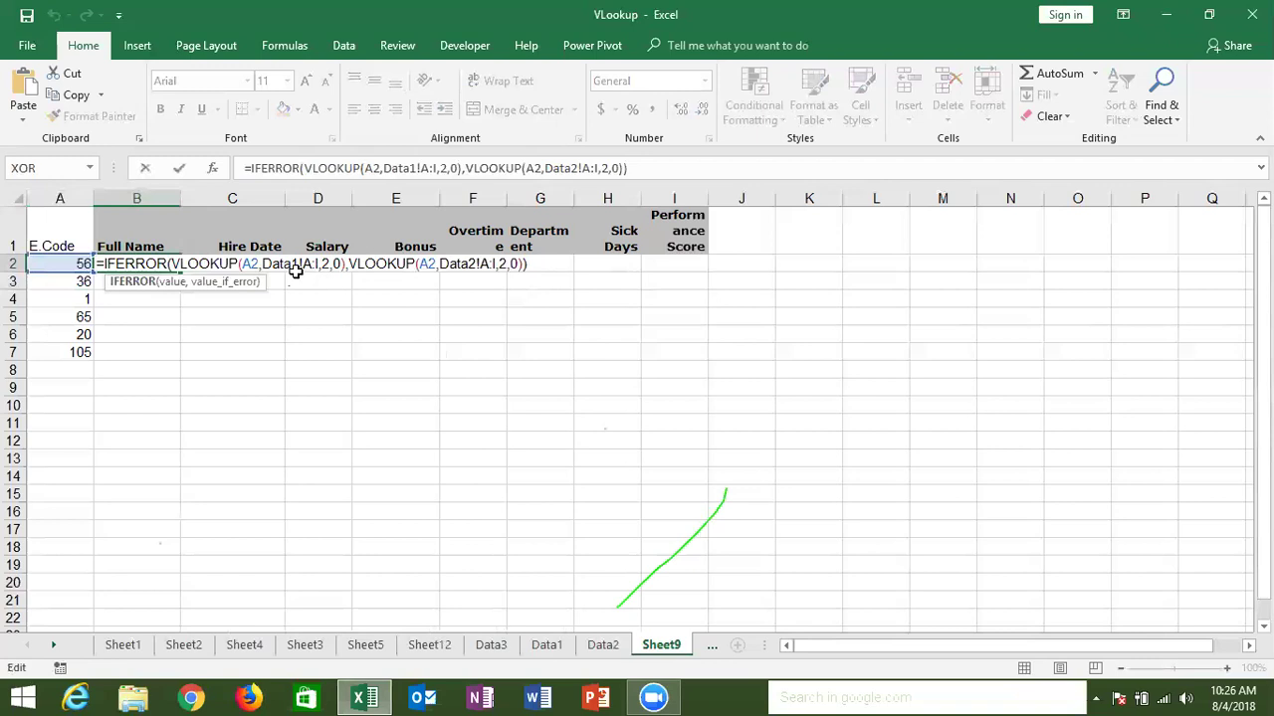
left_click(305, 263)
key("Escape")
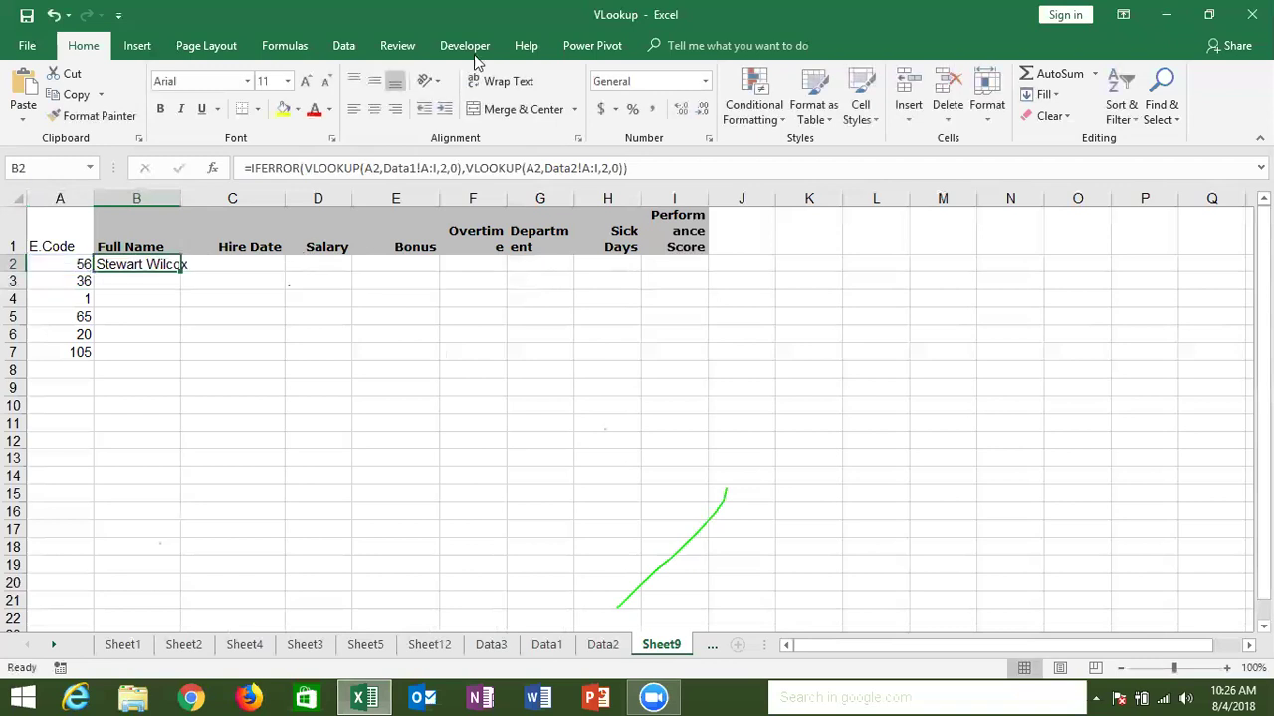
left_click(291, 48)
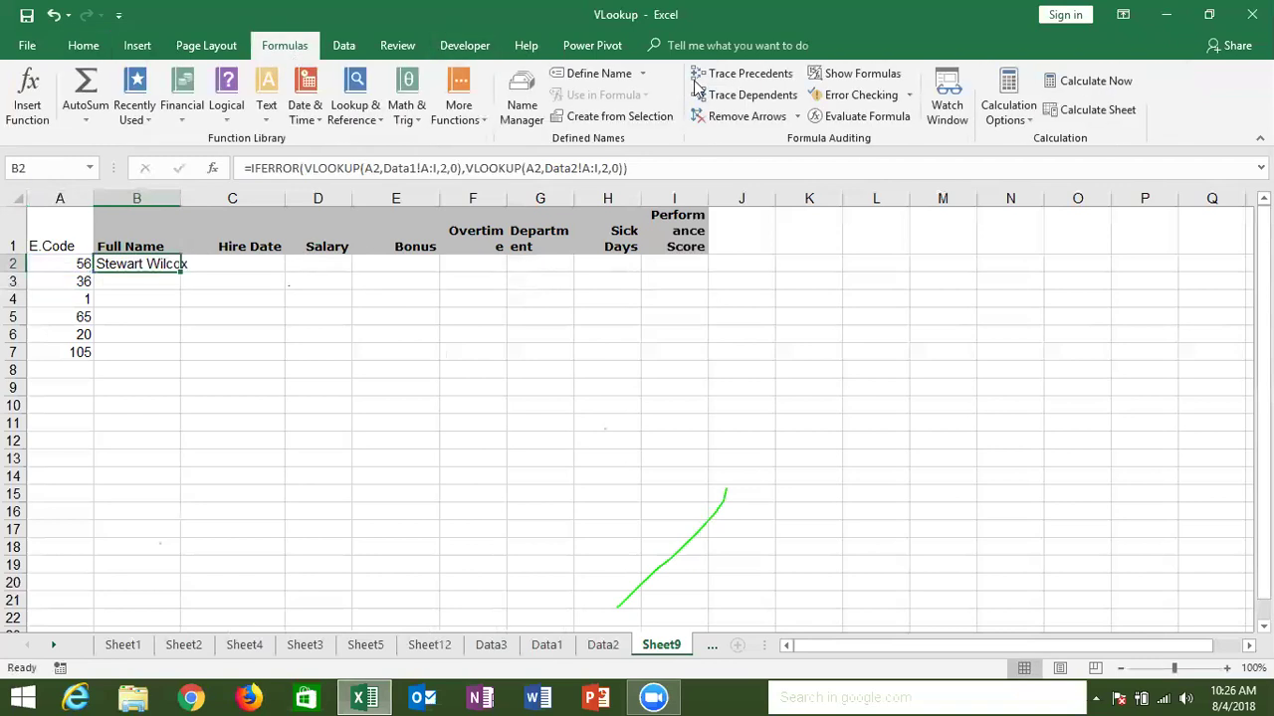
left_click(835, 116)
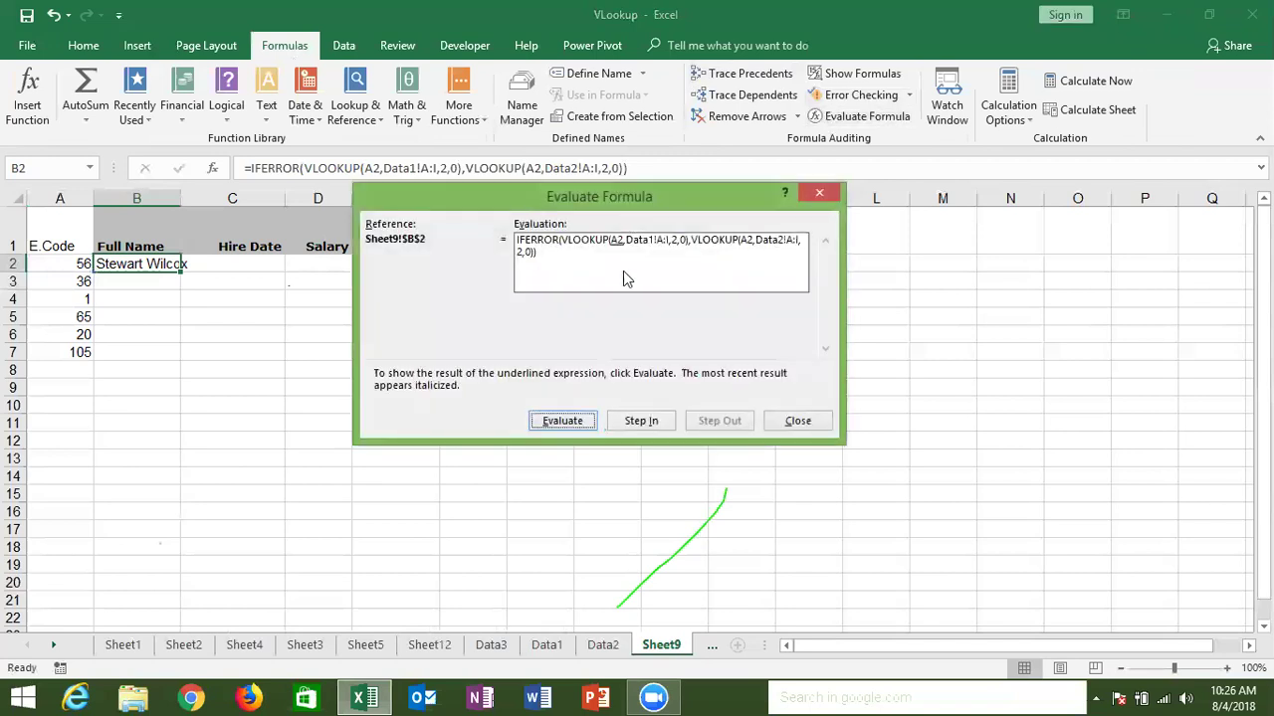
left_click(574, 422)
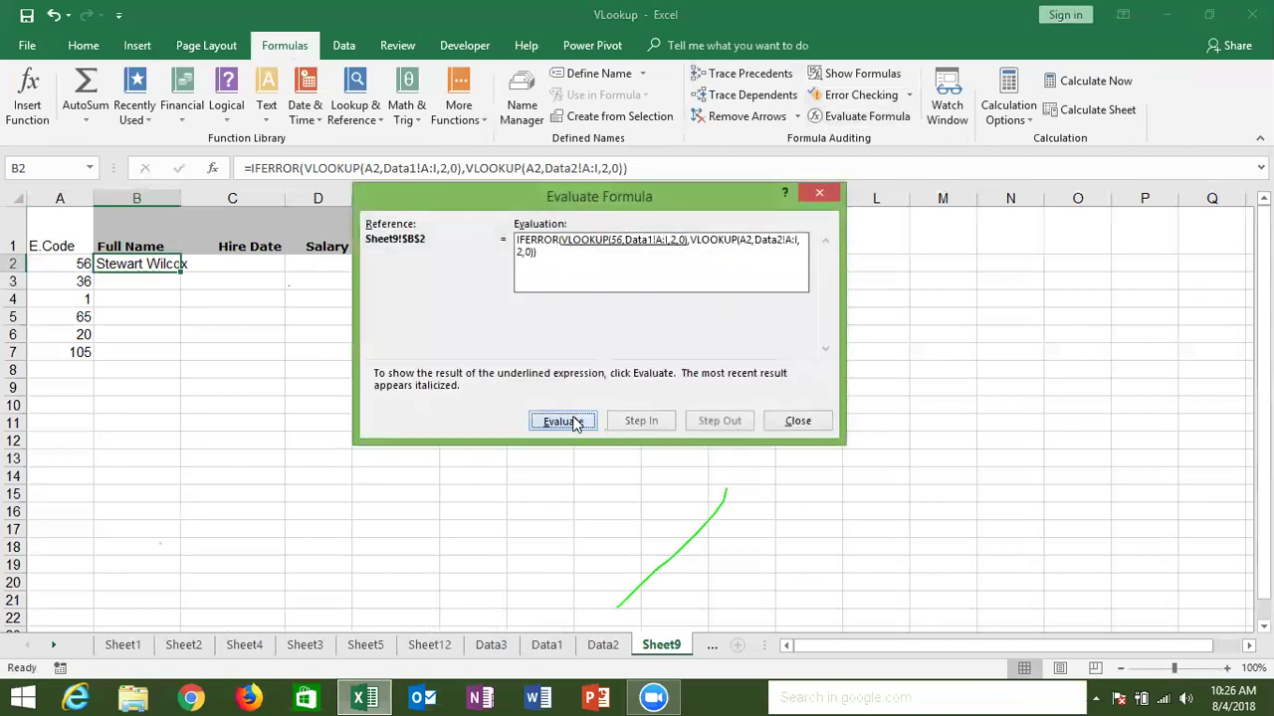
left_click(574, 422)
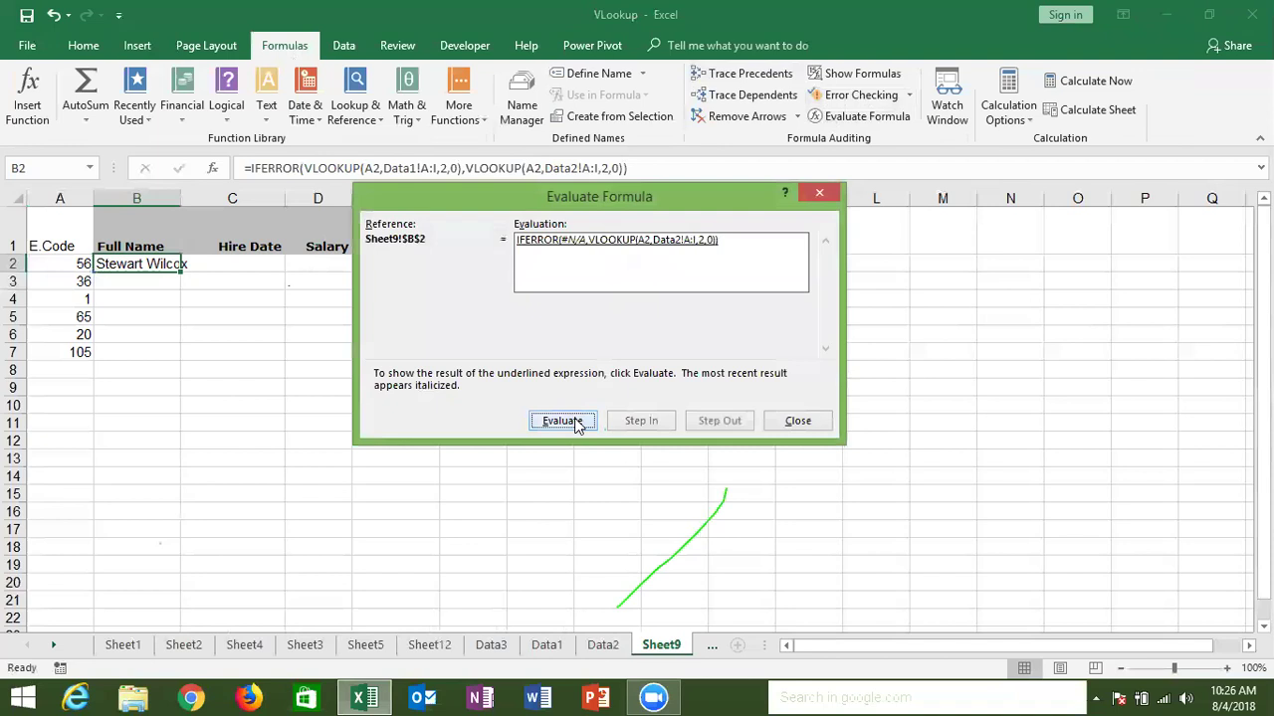
left_click(562, 421)
left_click(575, 422)
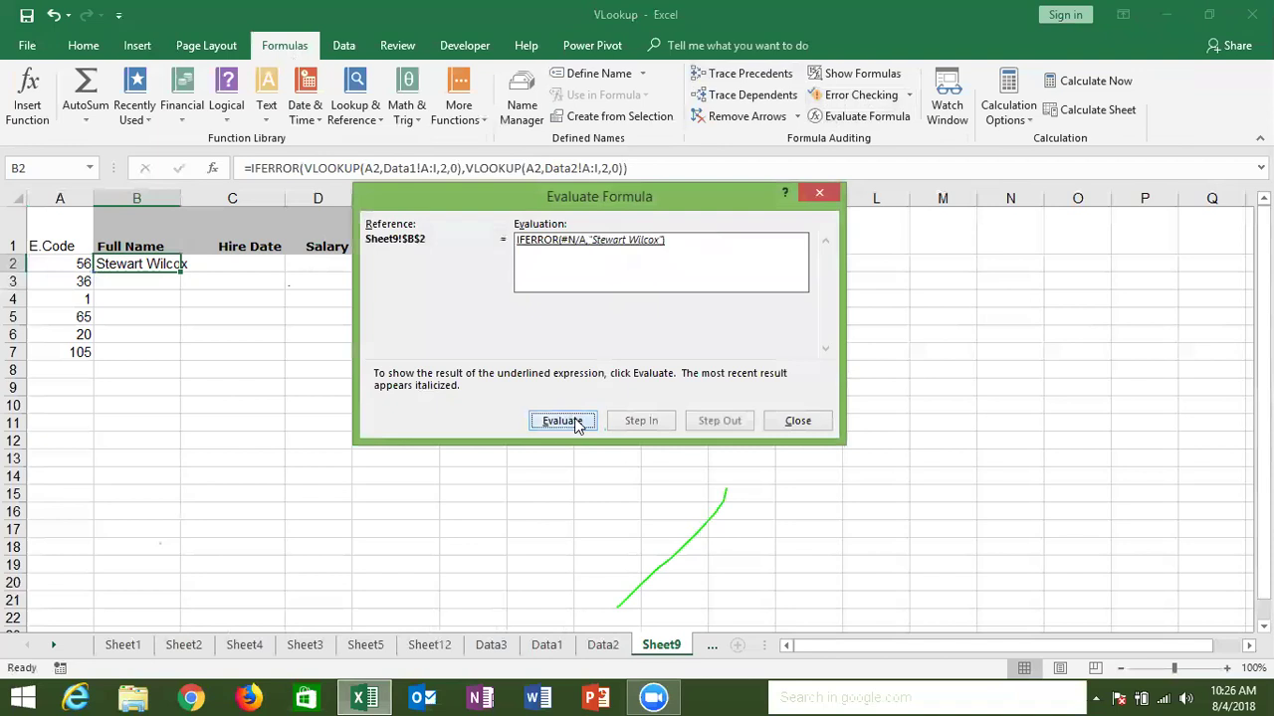
left_click(575, 423)
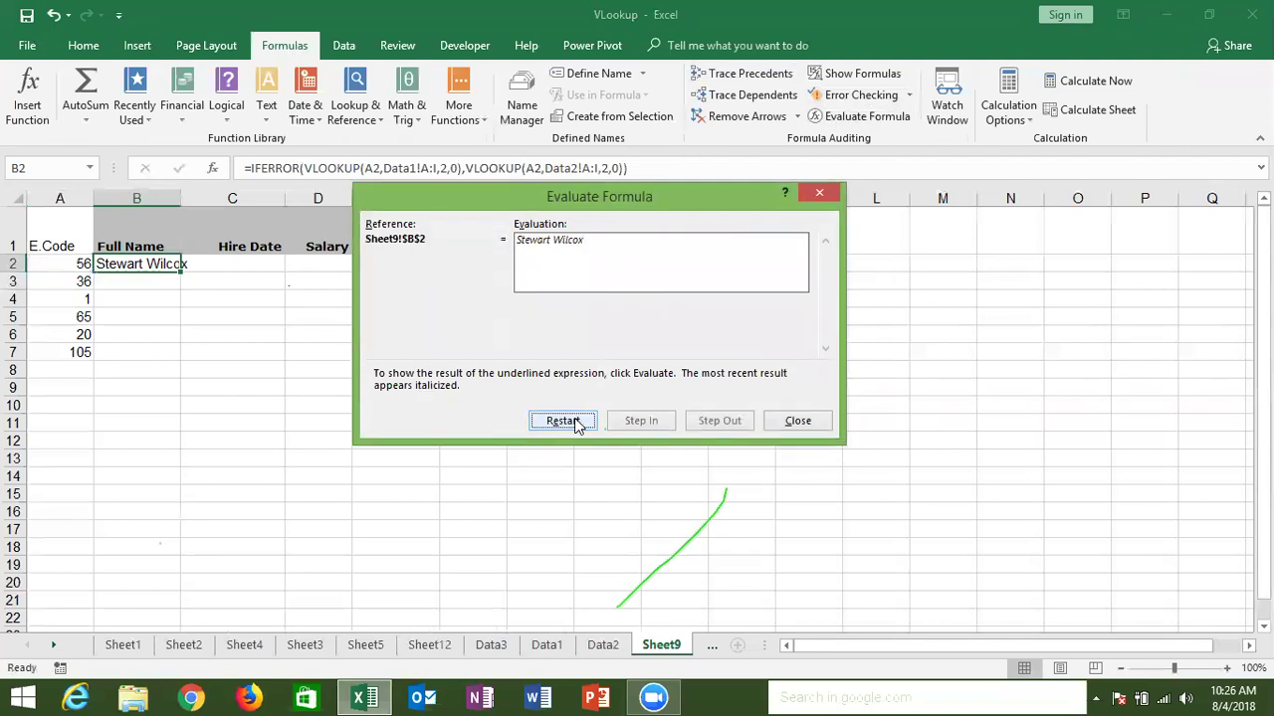
key("Escape")
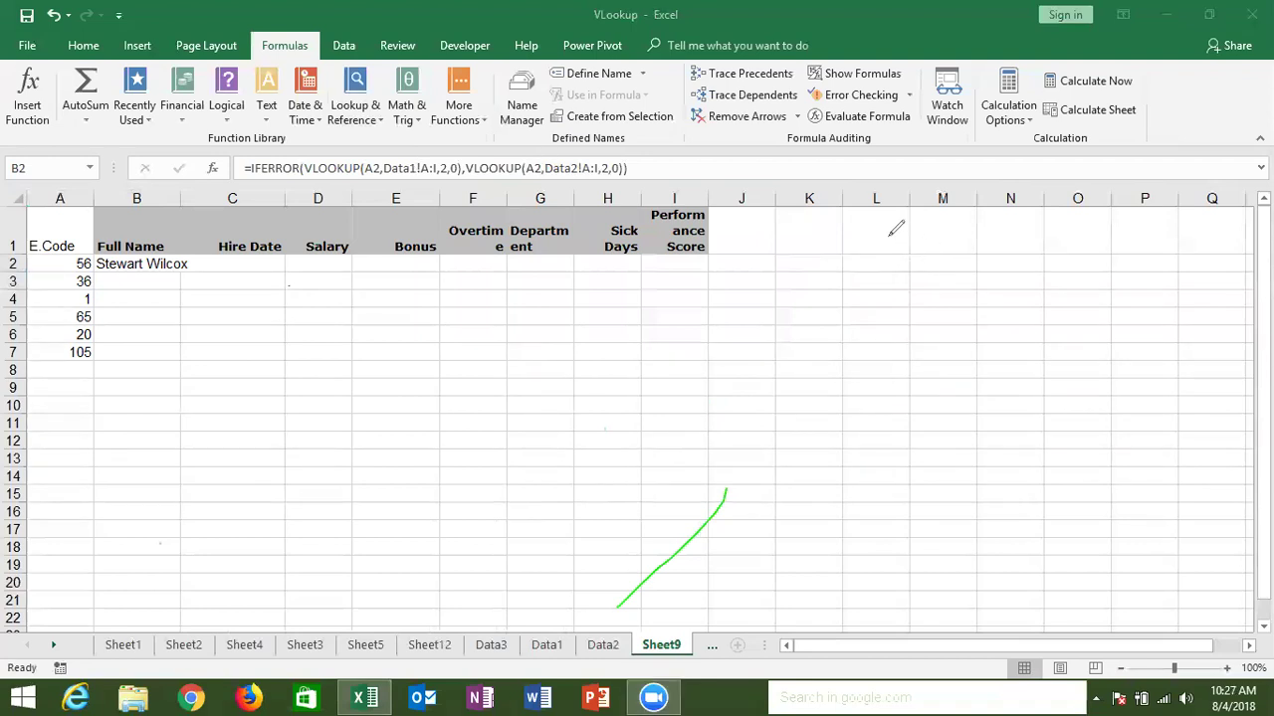
Step: Draw red ink boxes at L1–N3, K9–K12, M9–N12, O8–O11 and P8–Q11
mouse_move(888, 238)
left_mouse_down()
mouse_move(999, 278)
mouse_move(891, 237)
left_mouse_up()
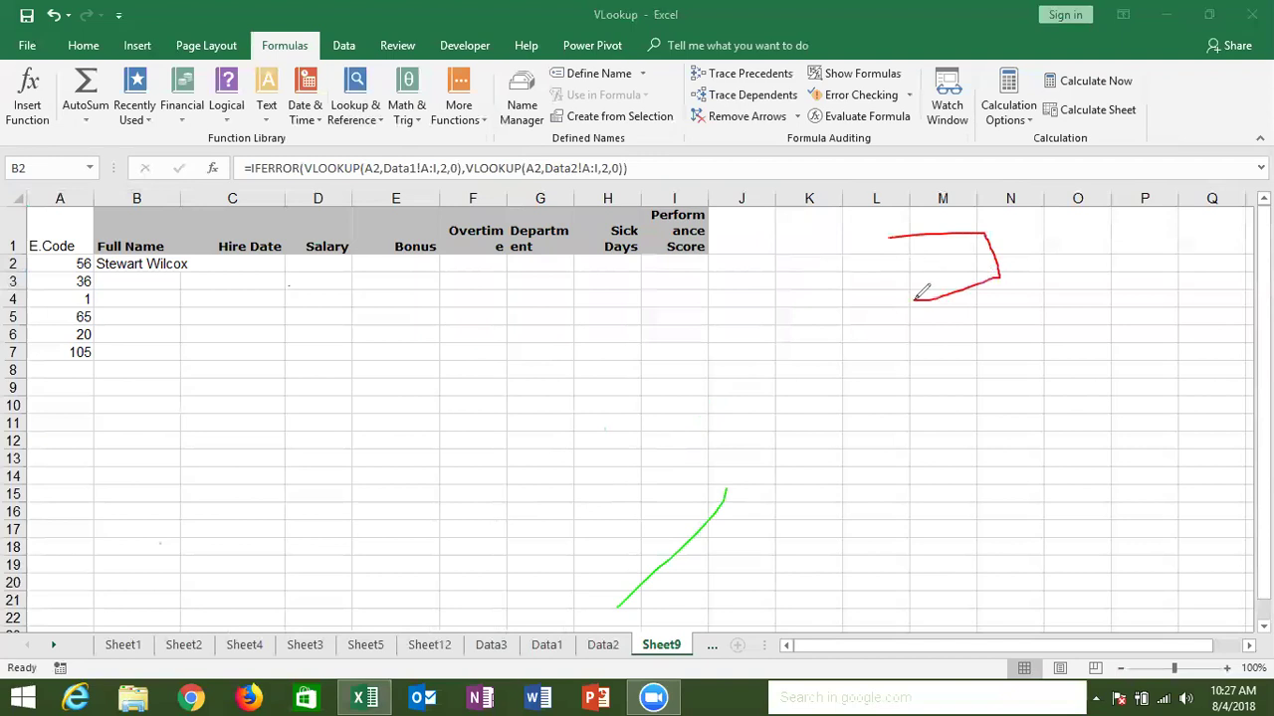
left_click_drag(804, 392, 801, 390)
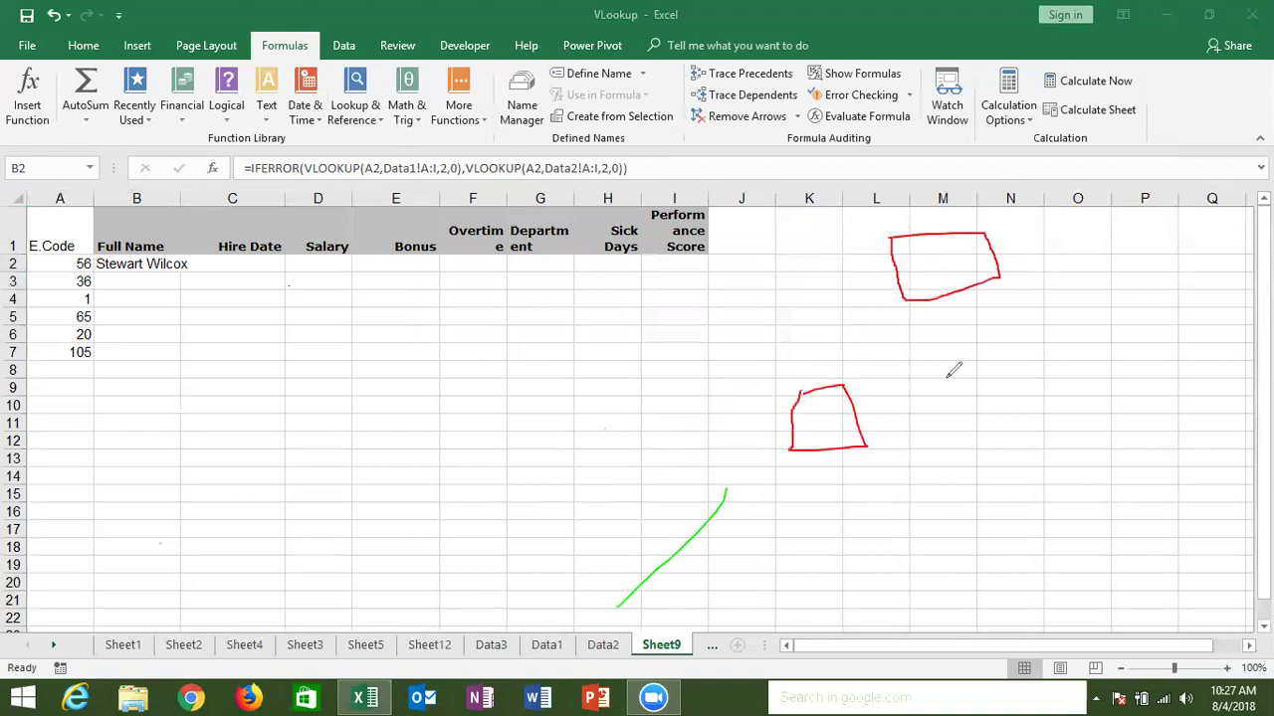
left_click_drag(931, 377, 955, 448)
left_click_drag(941, 399, 931, 377)
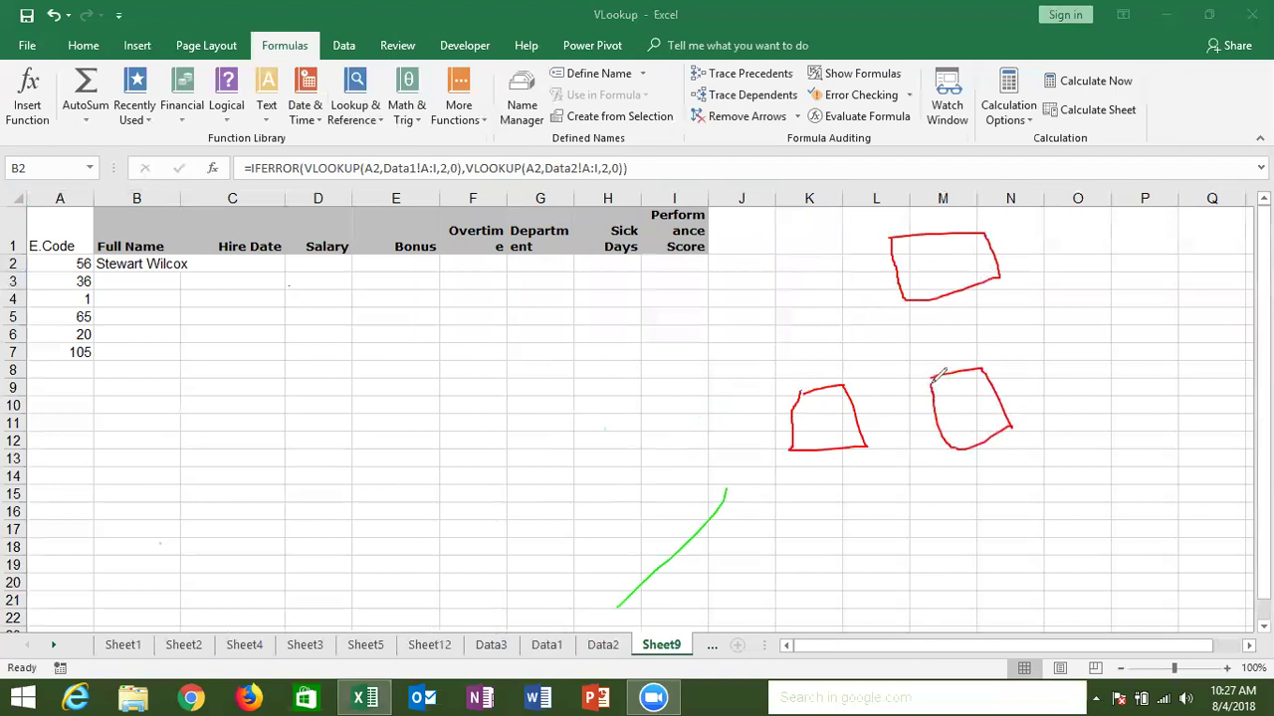
left_click_drag(1062, 364, 1103, 356)
left_click_drag(1130, 406, 1064, 367)
left_click_drag(1155, 350, 1149, 374)
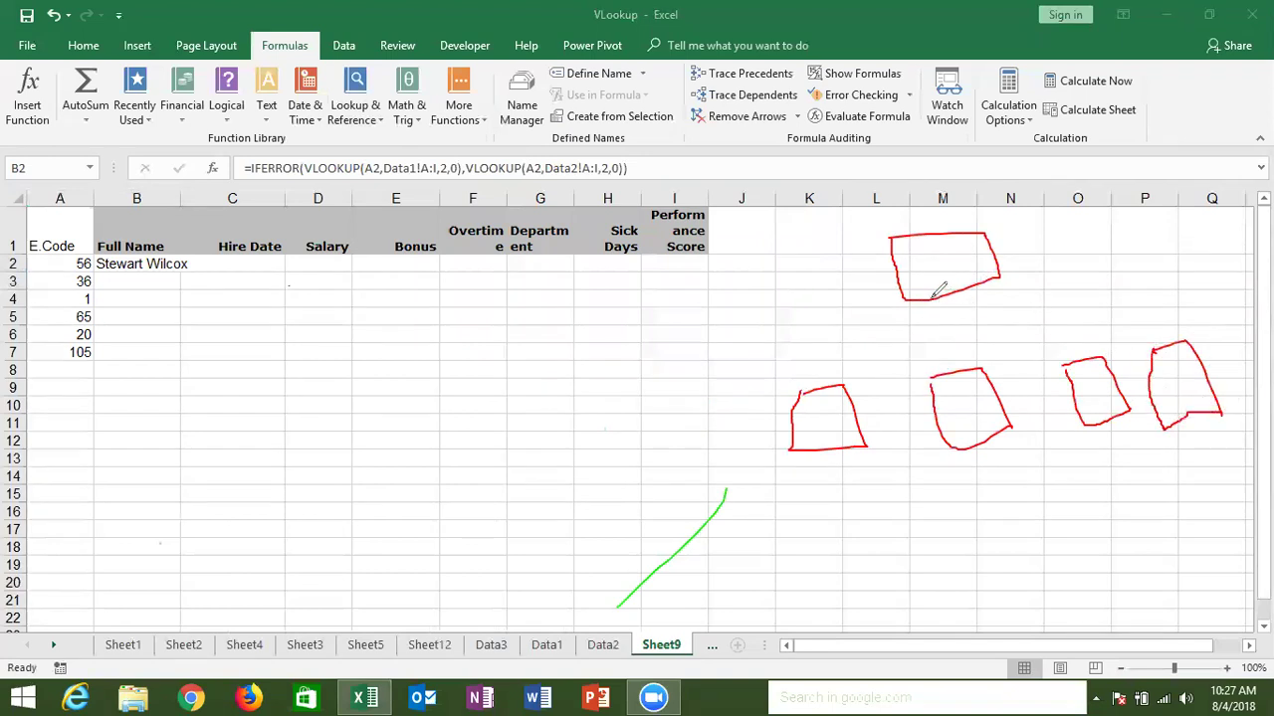
Step: Link the red boxes with connector lines, underline the diagram along row 14, and select B2
left_click_drag(932, 299, 935, 311)
mouse_move(934, 303)
left_mouse_down()
mouse_move(933, 322)
mouse_move(952, 326)
mouse_move(923, 333)
left_mouse_up()
left_click_drag(848, 382, 930, 349)
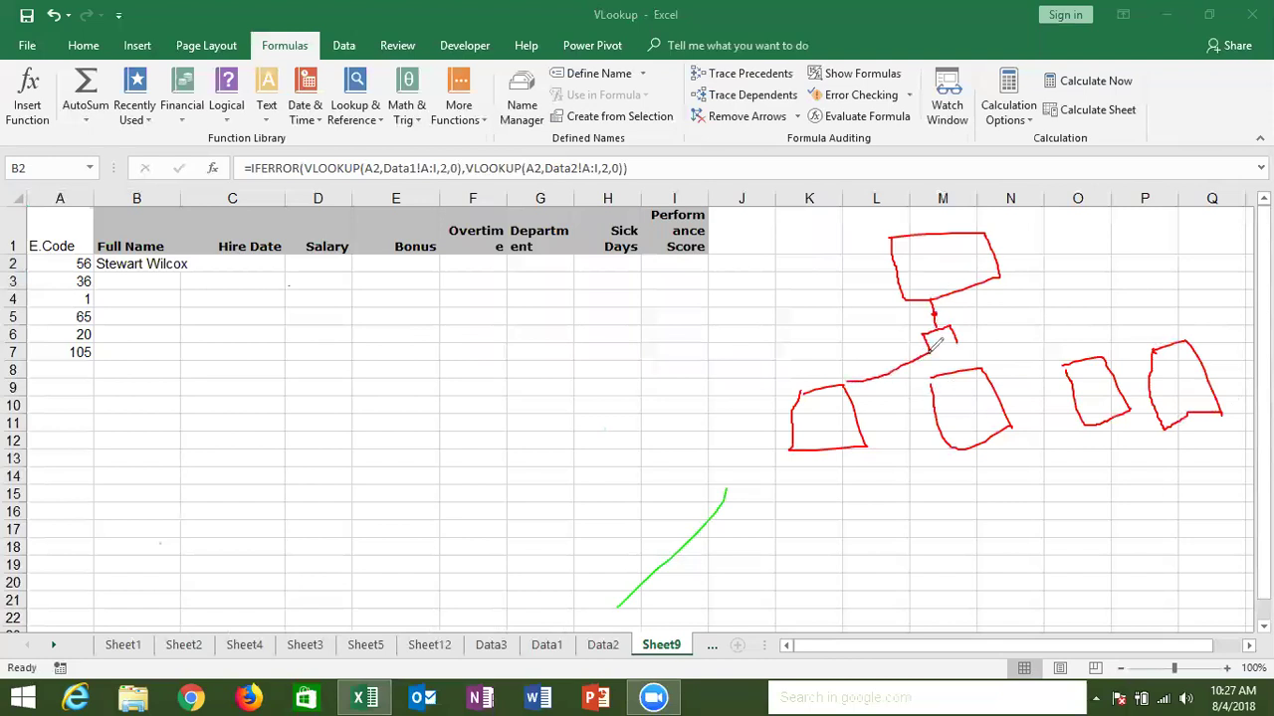
left_click_drag(957, 340, 983, 357)
left_click_drag(952, 356, 982, 362)
mouse_move(983, 361)
left_mouse_down()
mouse_move(1009, 368)
mouse_move(1015, 388)
left_mouse_up()
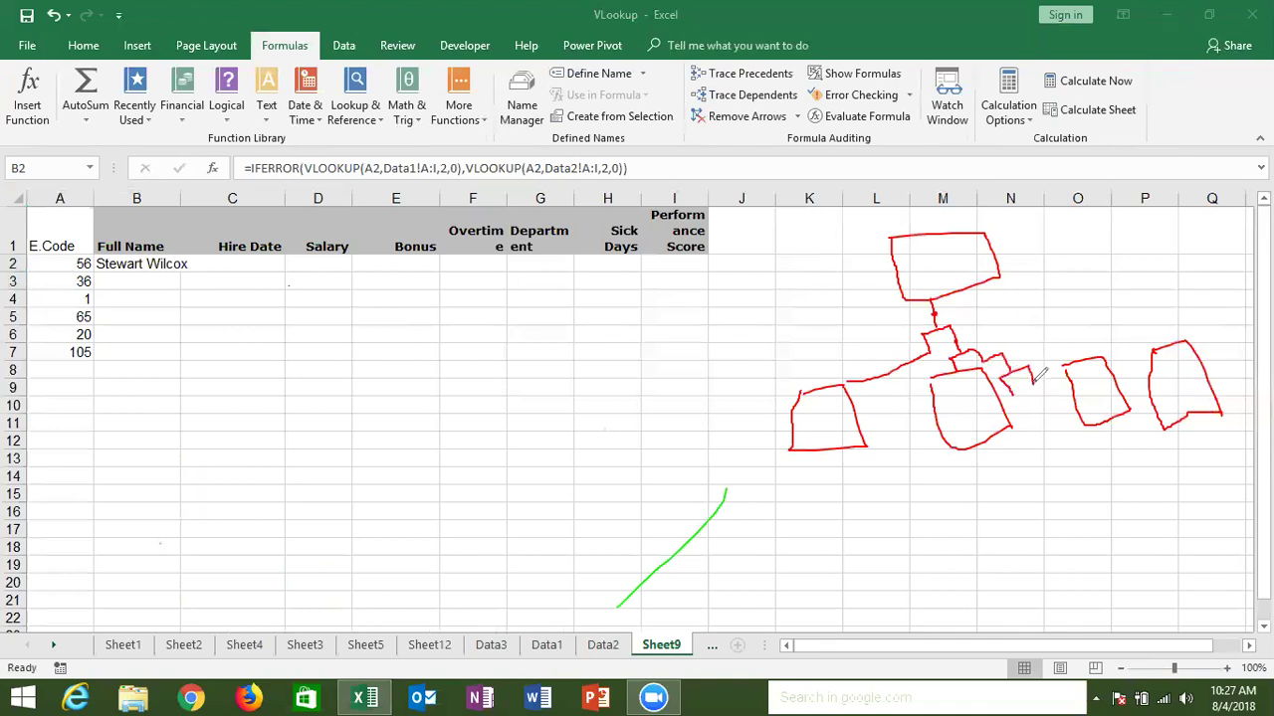
mouse_move(1033, 384)
left_mouse_down()
mouse_move(1098, 318)
mouse_move(1166, 338)
left_mouse_up()
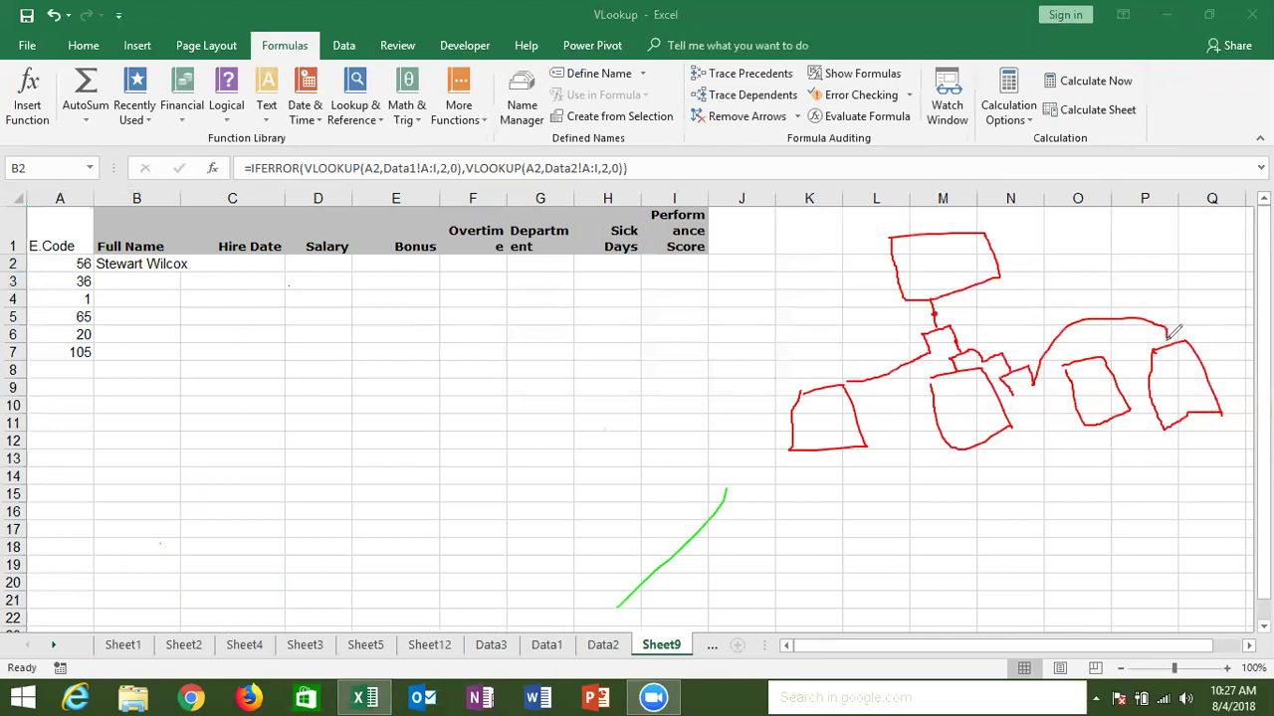
left_click_drag(1020, 386, 1122, 410)
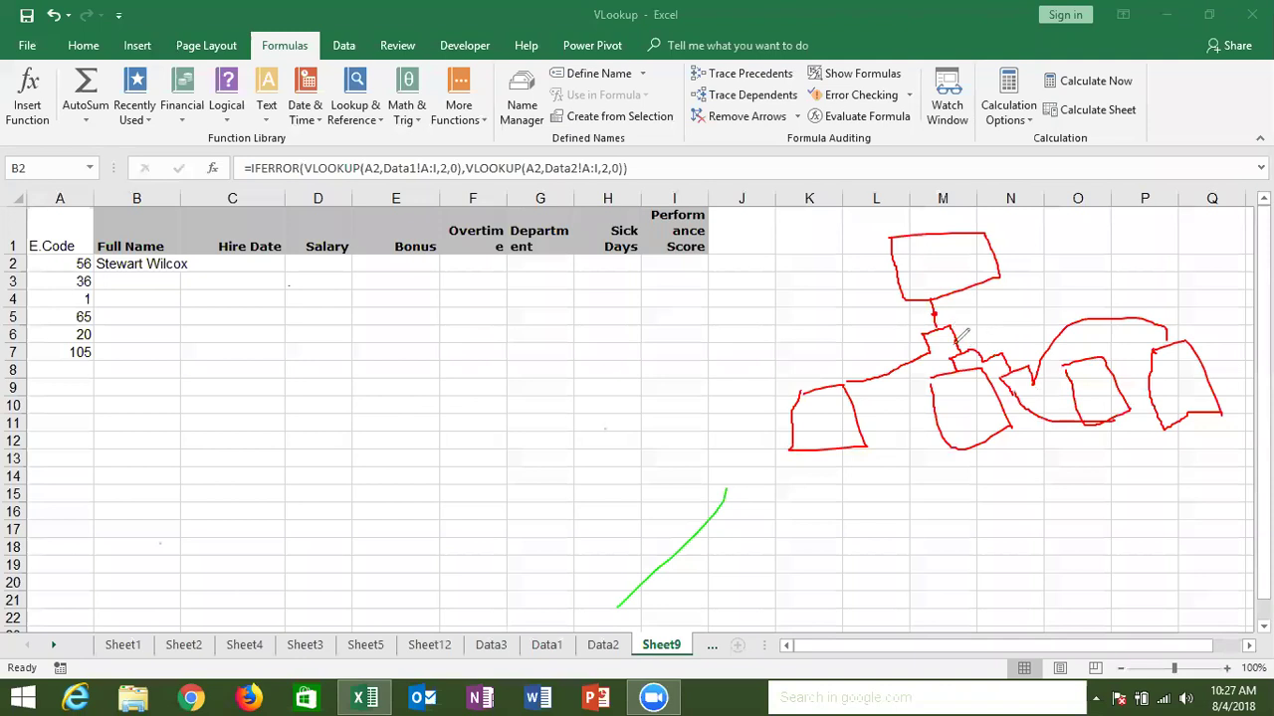
left_click(894, 423)
left_click_drag(848, 474, 1210, 453)
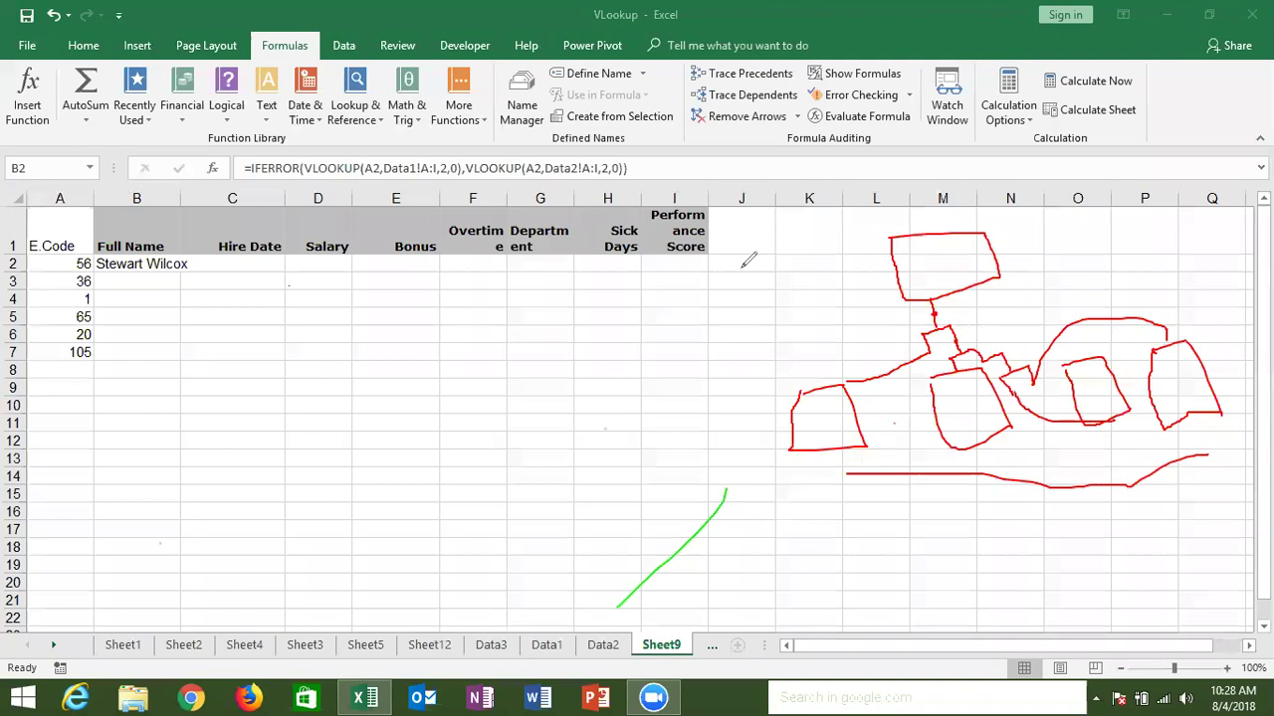
left_click(145, 261)
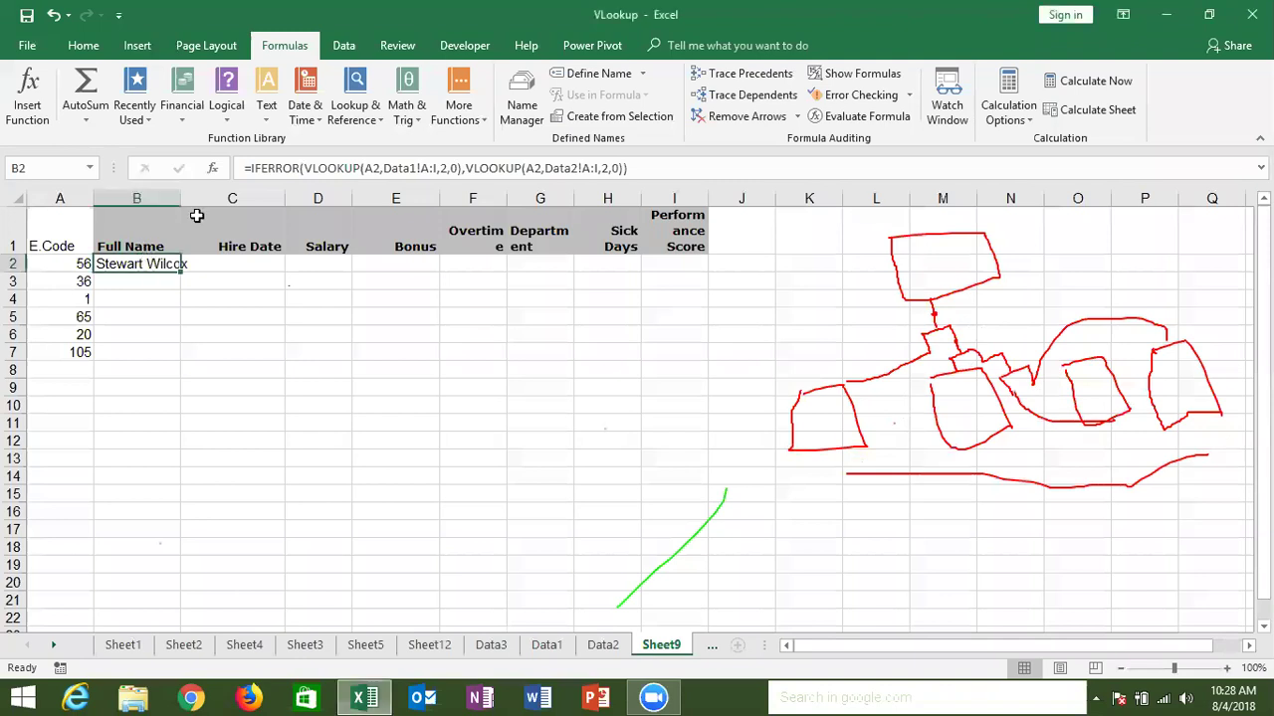
Step: Wrap B2's existing formula in a new outer IFERROR( right after the equals sign
double_click(281, 164)
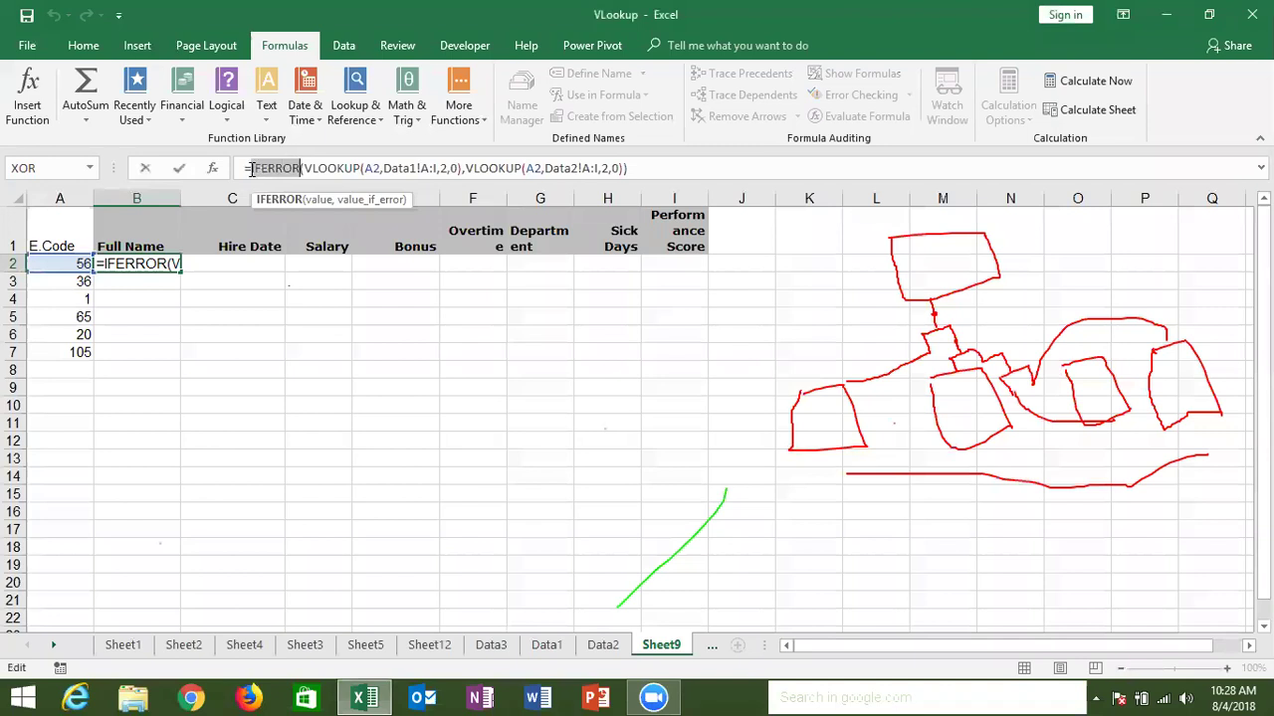
left_click(251, 168)
type("if")
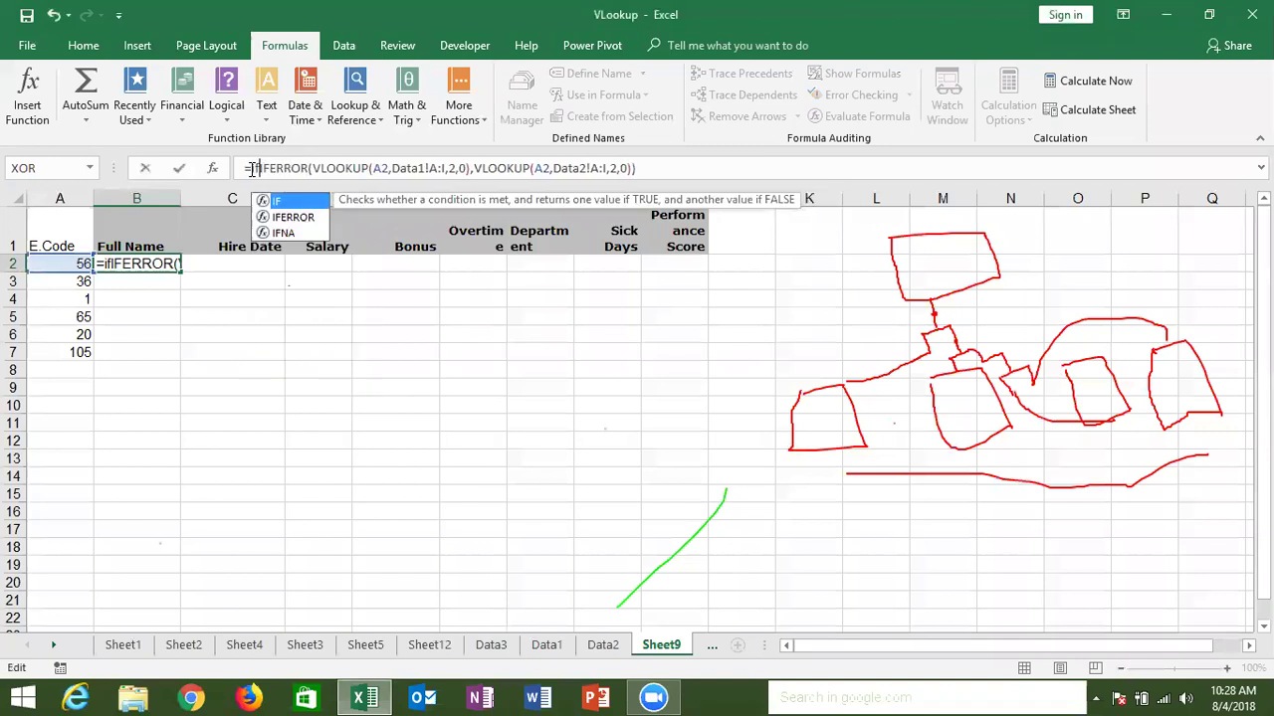
key("Down")
key("Tab")
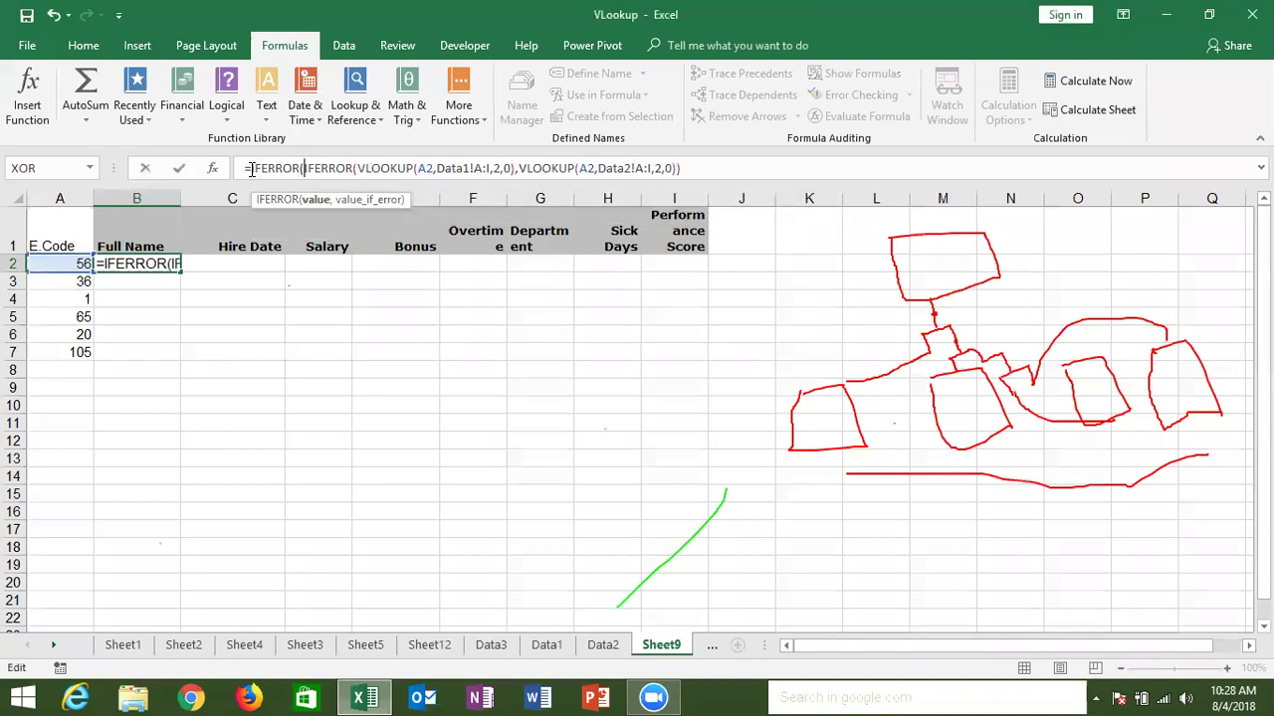
double_click(333, 168)
left_click_drag(519, 171, 680, 169)
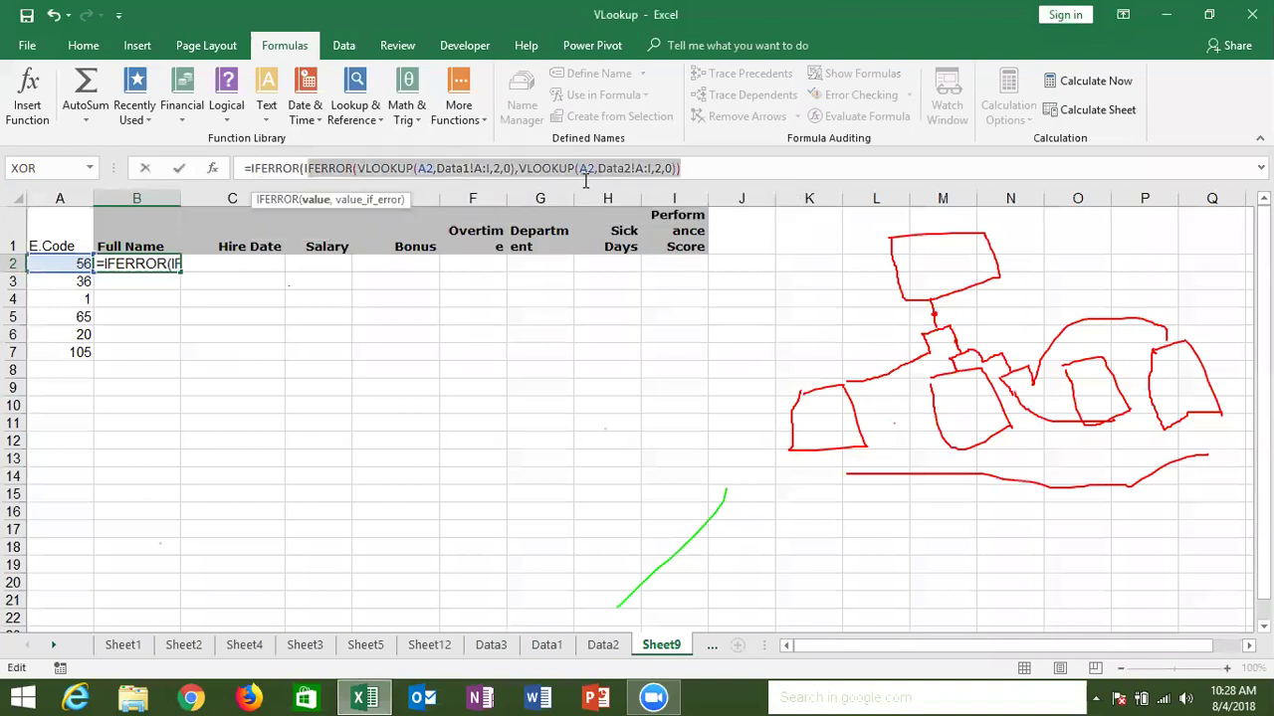
left_click(680, 168)
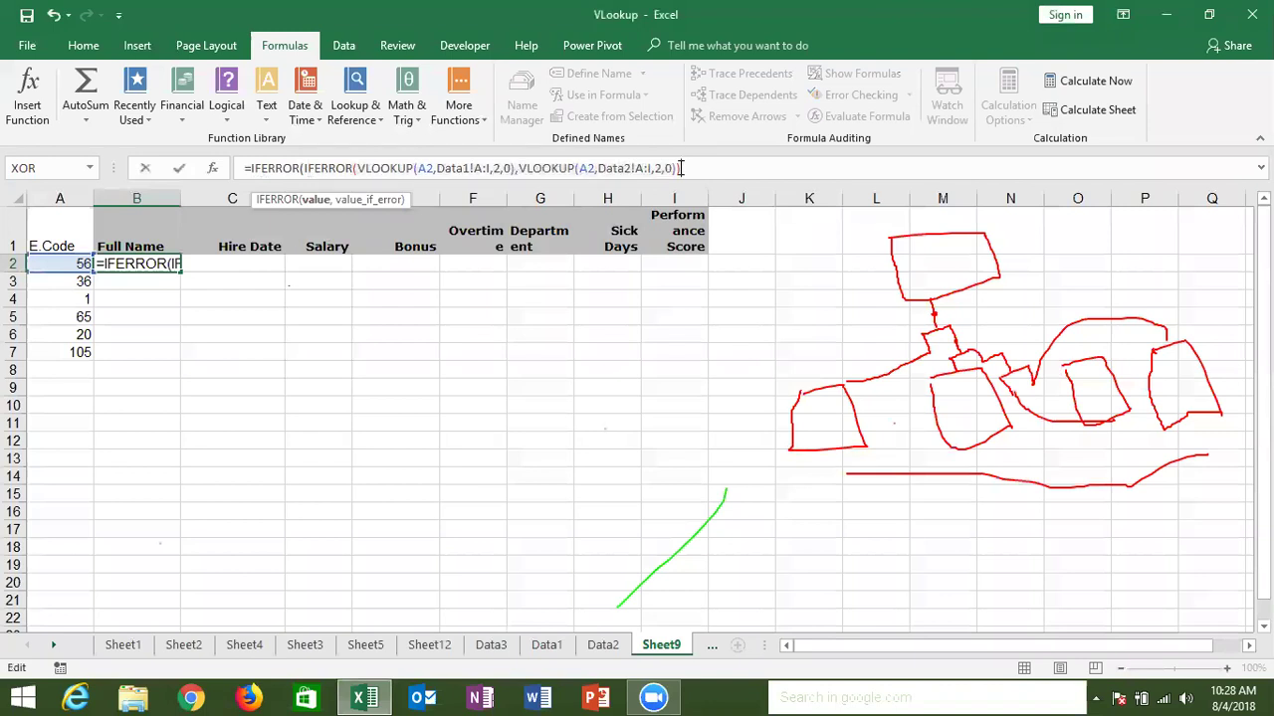
Step: Append ,VLOOKUP(A2,Data3!A:I,2,0) as the final fallback and commit, accepting Excel's correction
type(",),VL")
key("Tab")
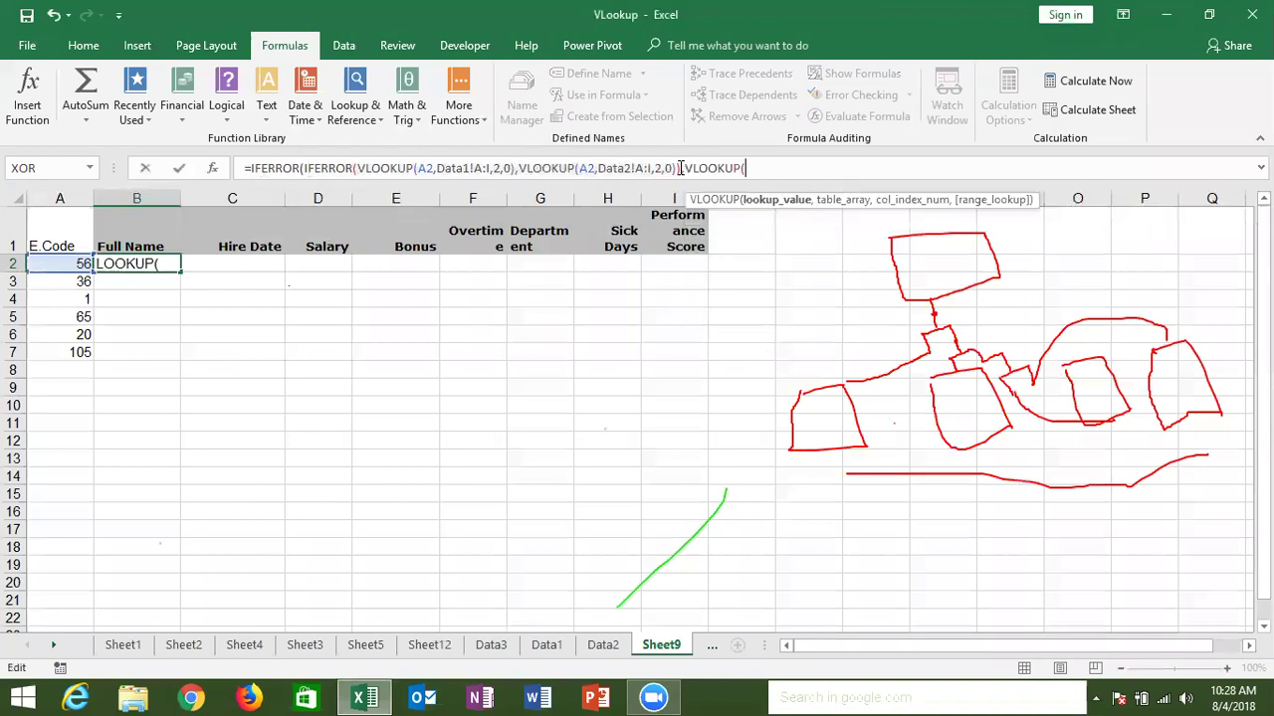
left_click(68, 261)
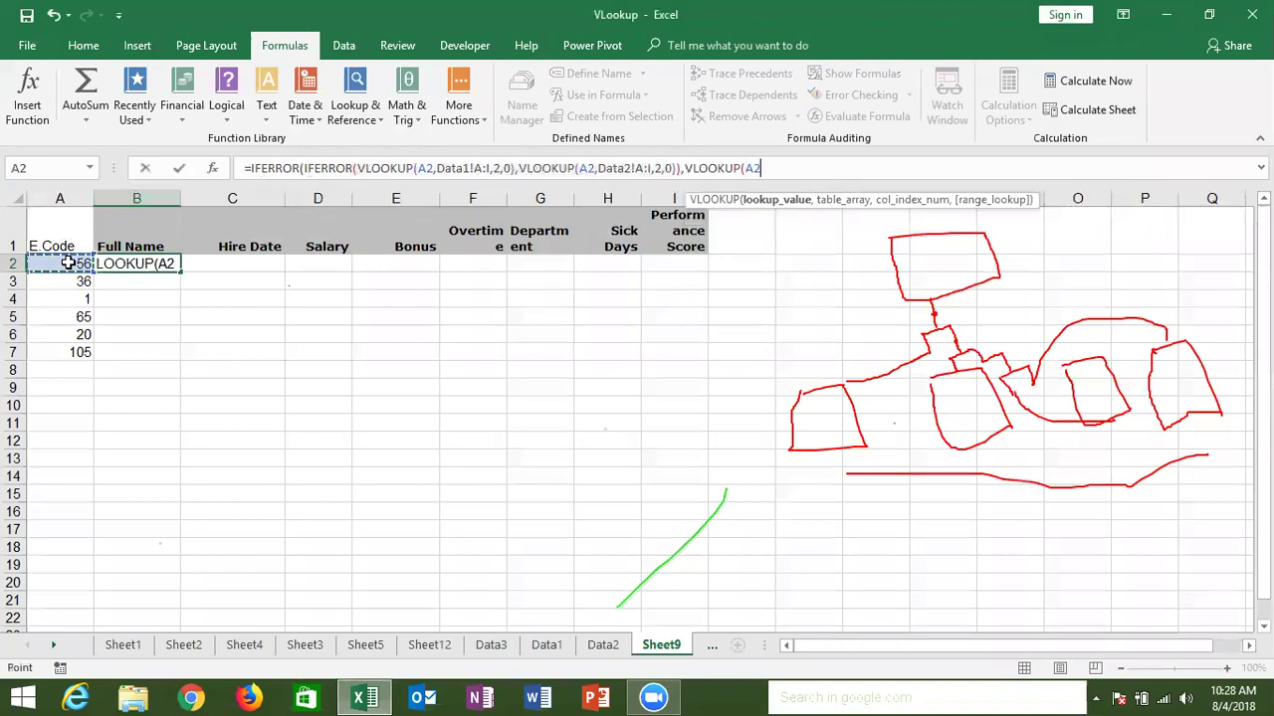
type(",")
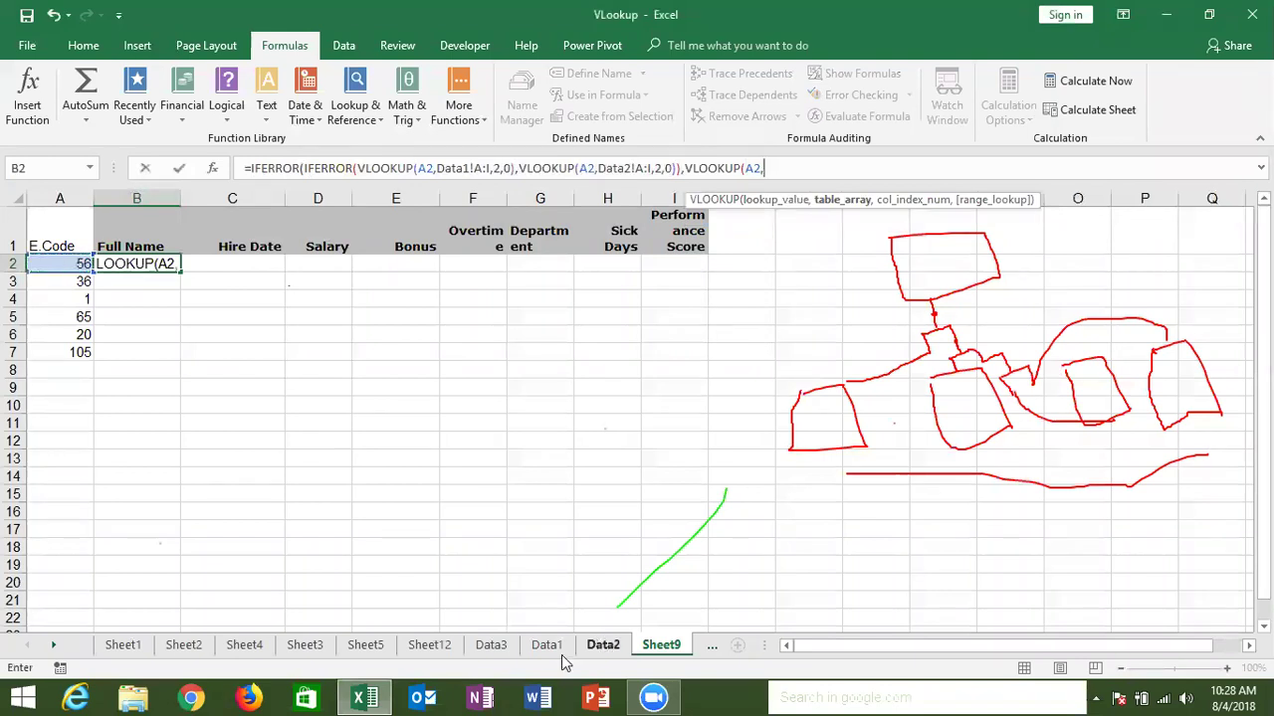
left_click(492, 645)
mouse_move(60, 198)
left_mouse_down()
mouse_move(492, 189)
mouse_move(638, 205)
left_mouse_up()
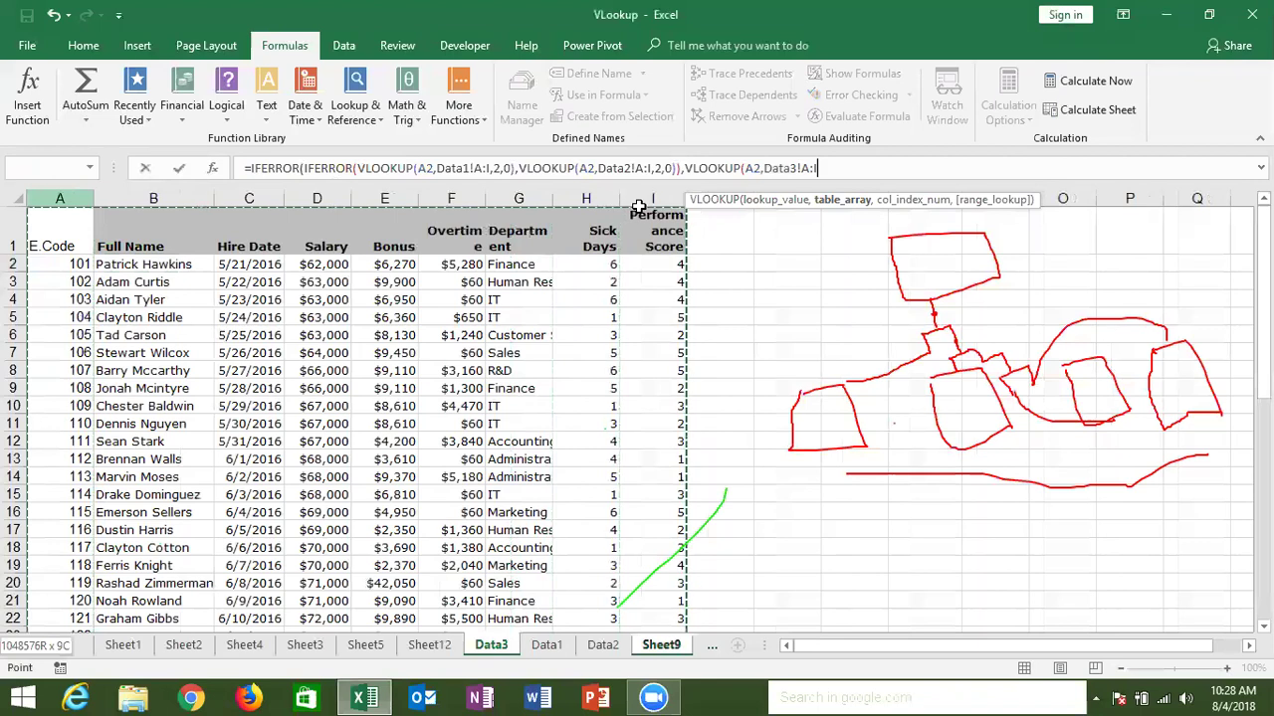
type(",2,0")
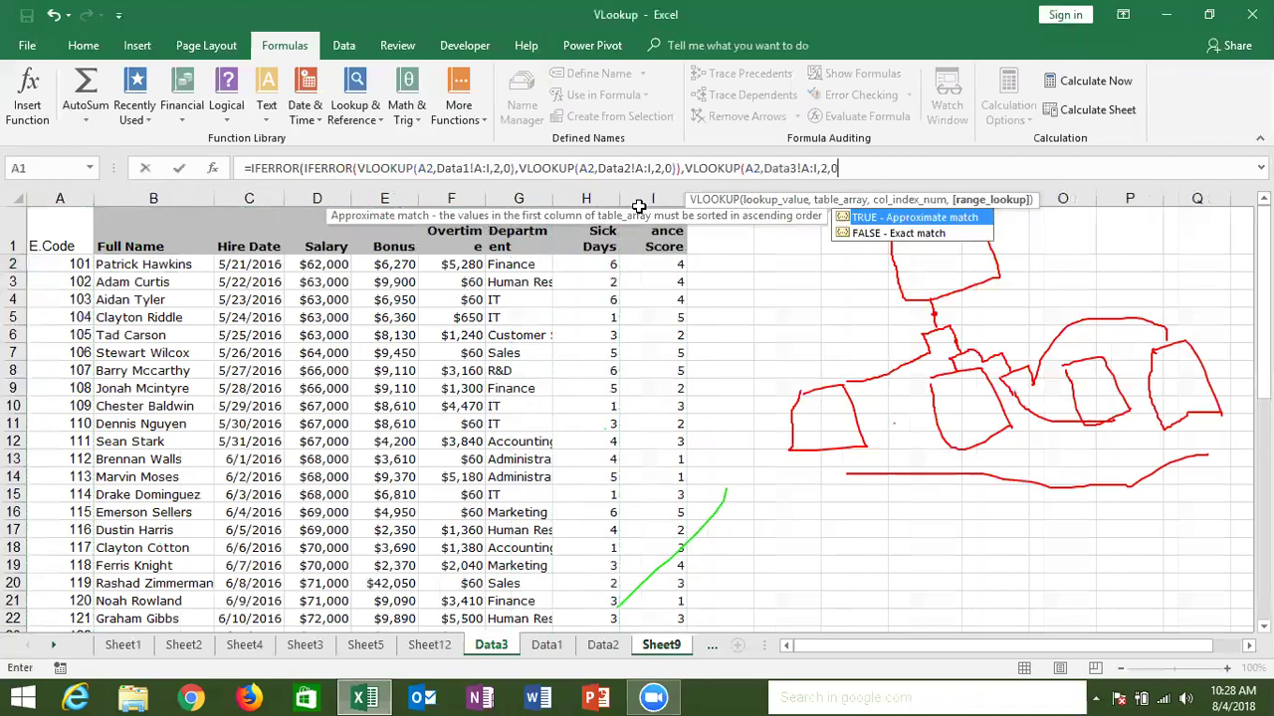
key("Return")
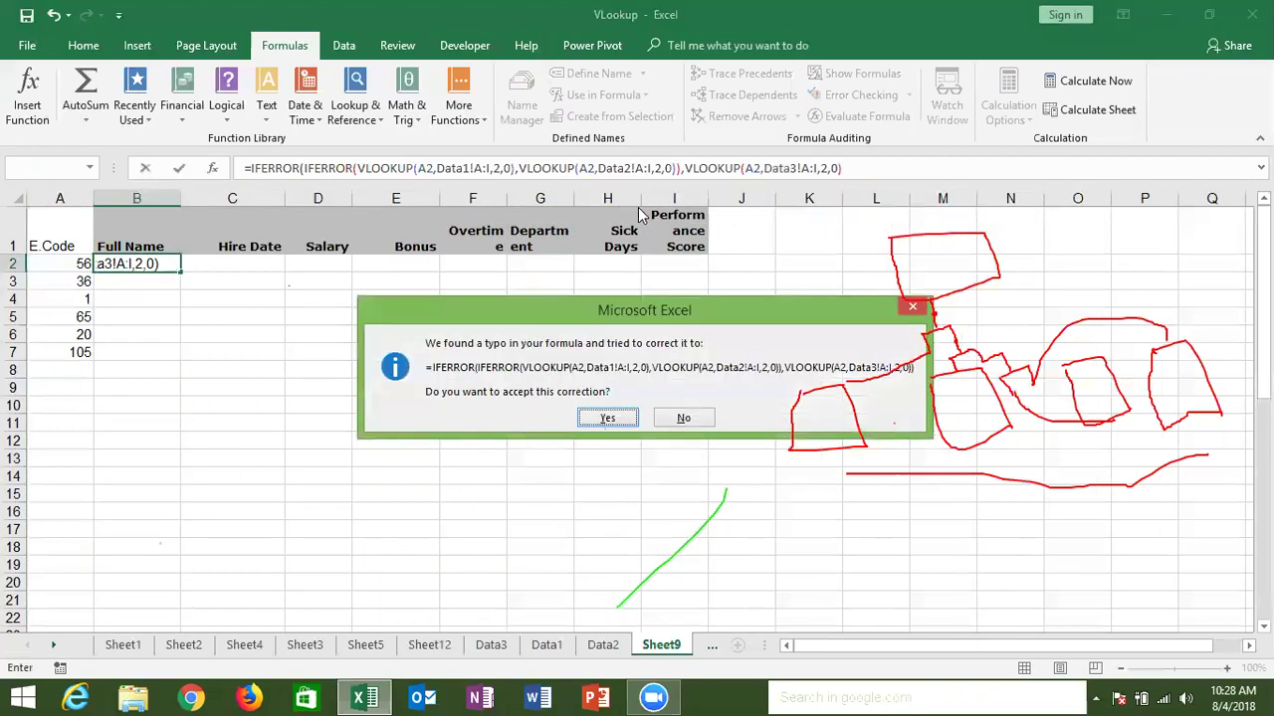
key("Return")
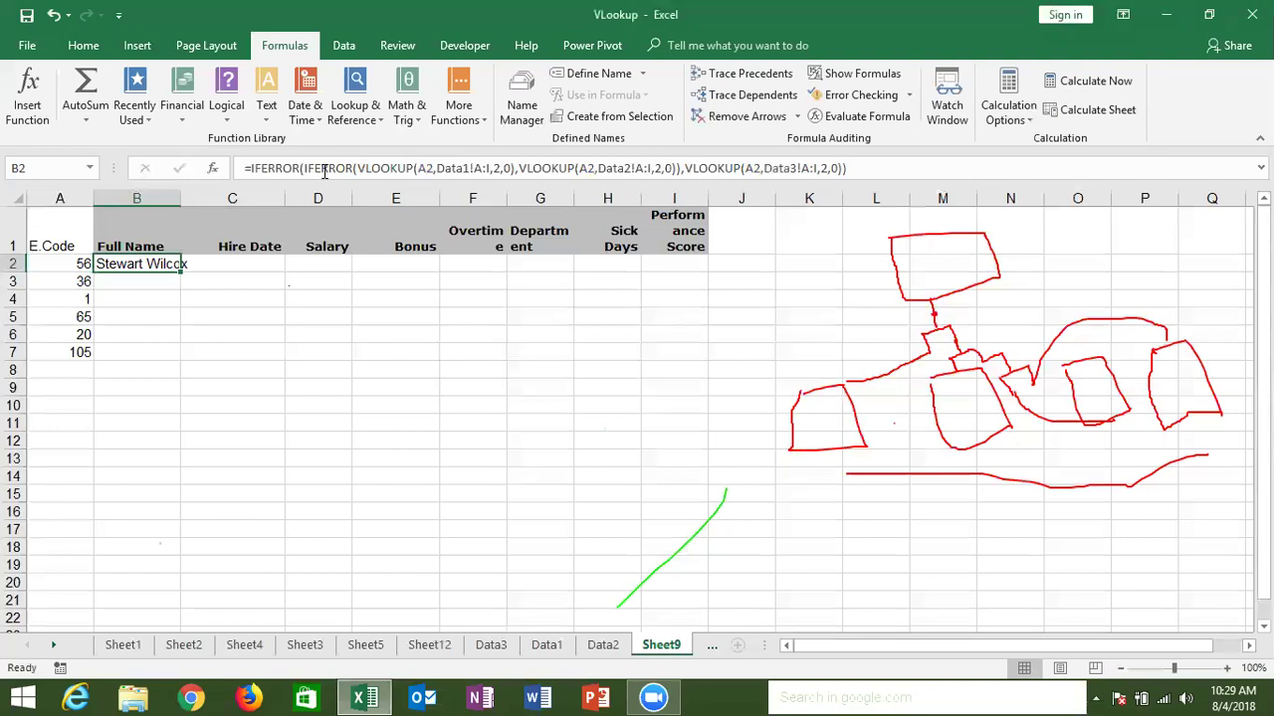
Step: Review the nested IFERROR lookup formula in B2 without changing it
left_click(249, 168)
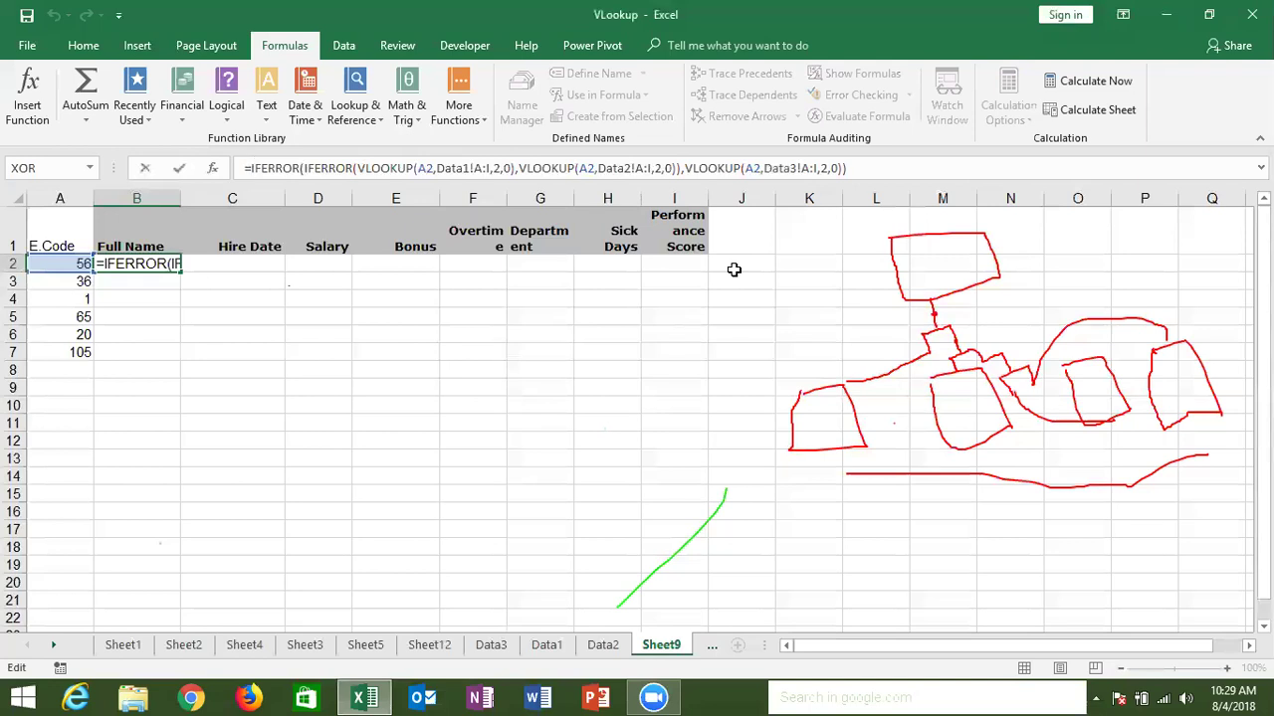
key("Escape")
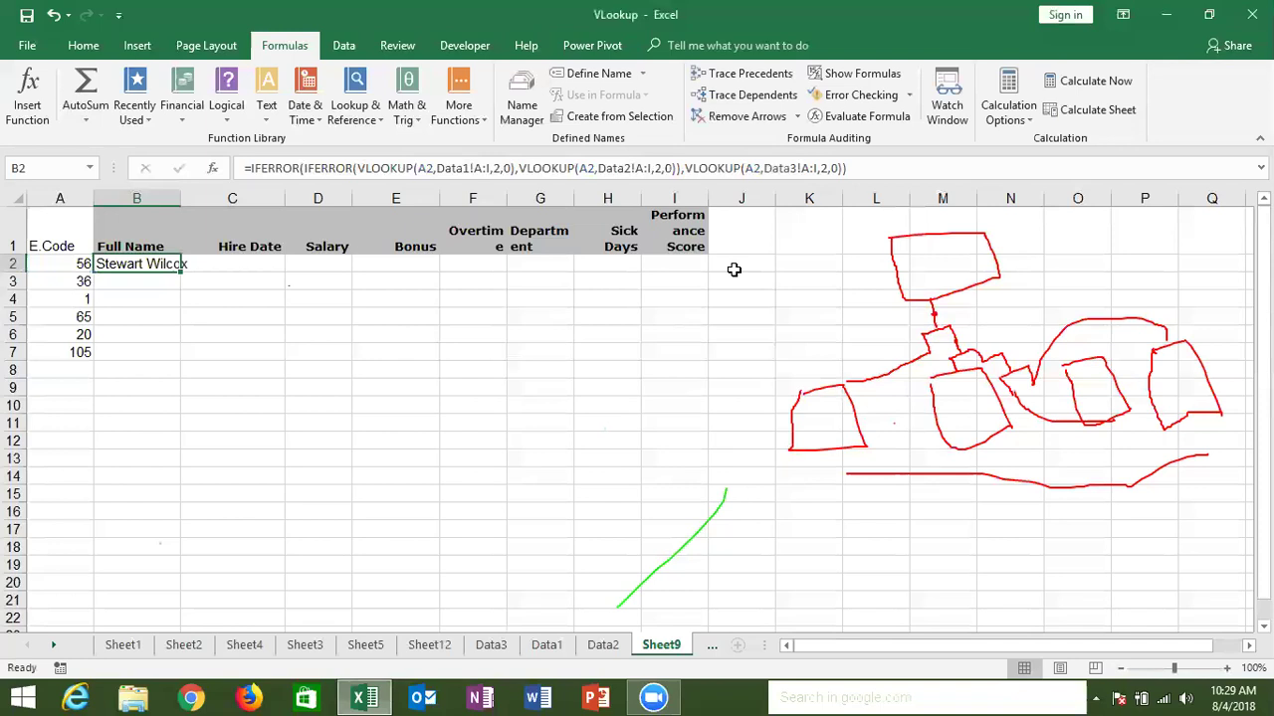
left_click(55, 645)
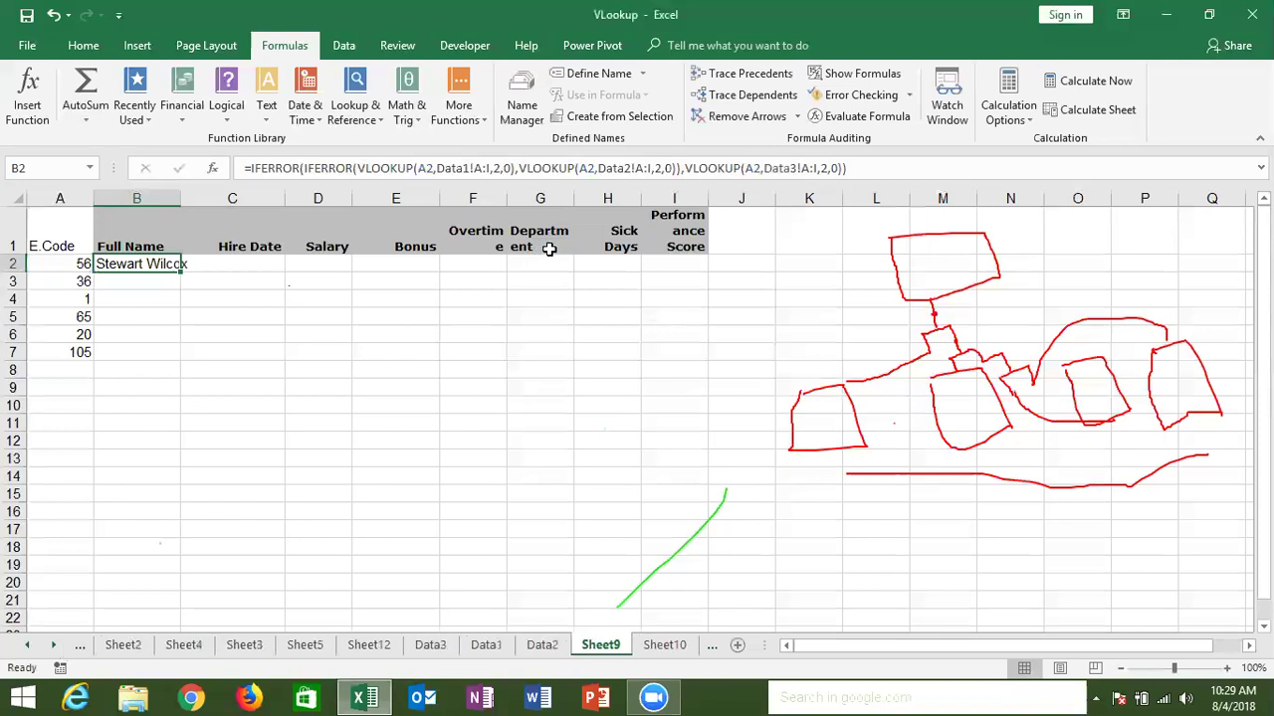
key("Escape")
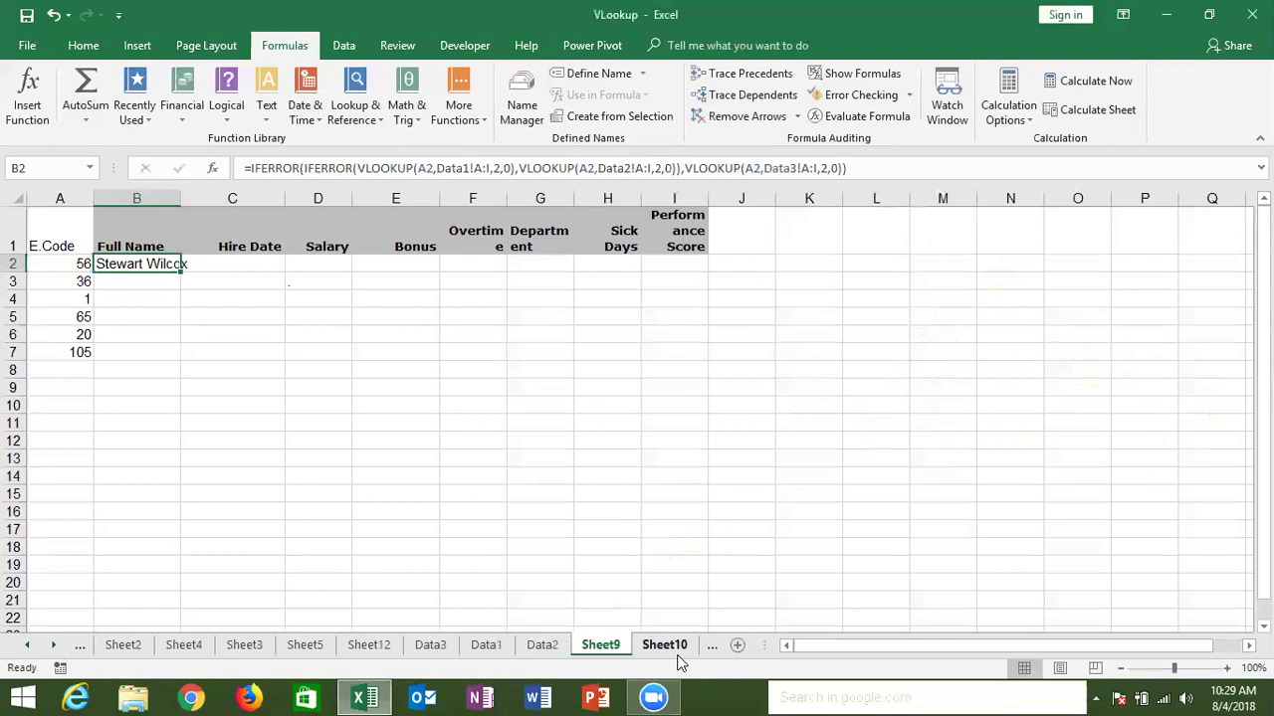
Step: Switch to the Sheet10 daily score table
left_click(665, 645)
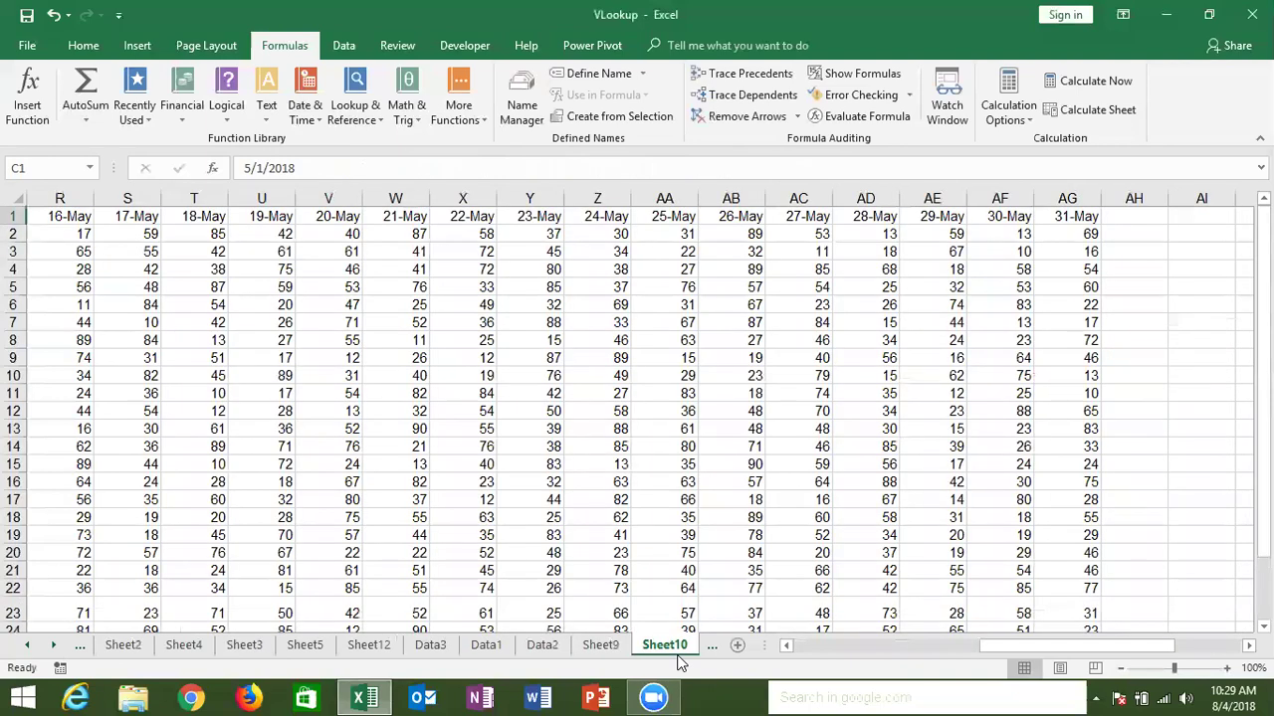
left_click(54, 646)
left_click(54, 645)
left_click(54, 646)
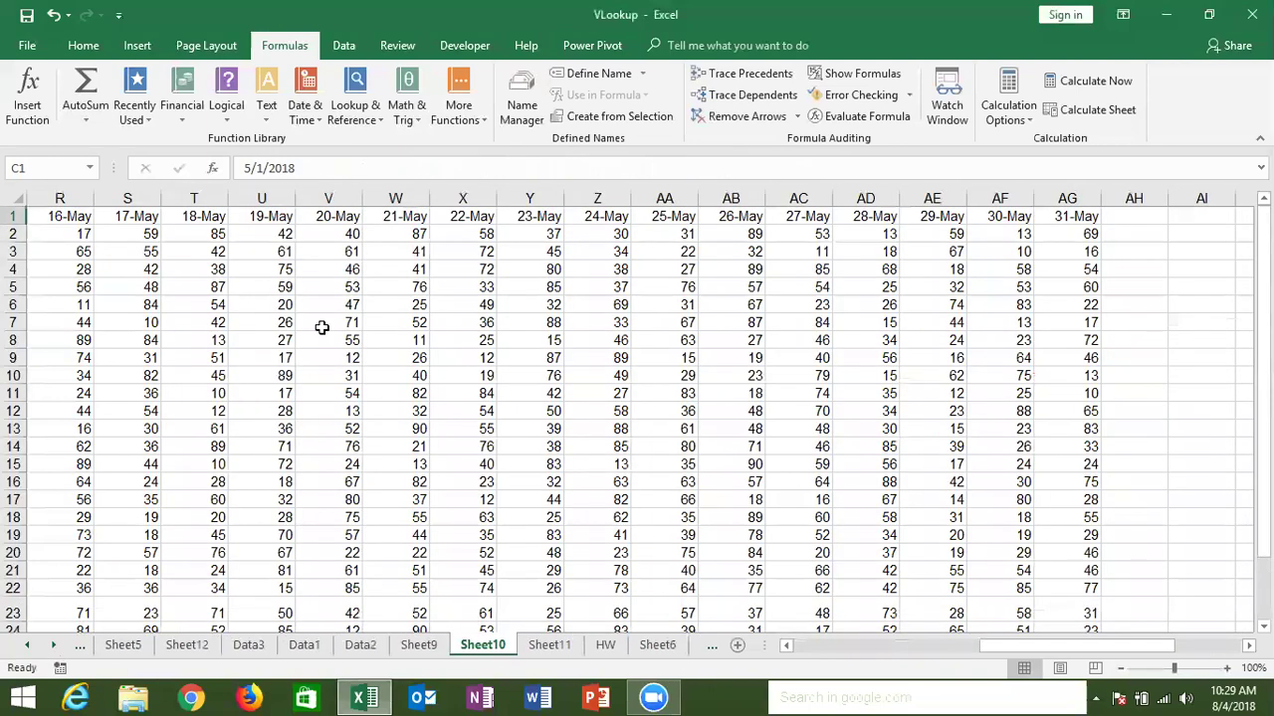
left_click(322, 326)
Step: Change the first date header in C1 to 1 July so row 1 runs 1-Jul to 31-Jul
key("ctrl+Left")
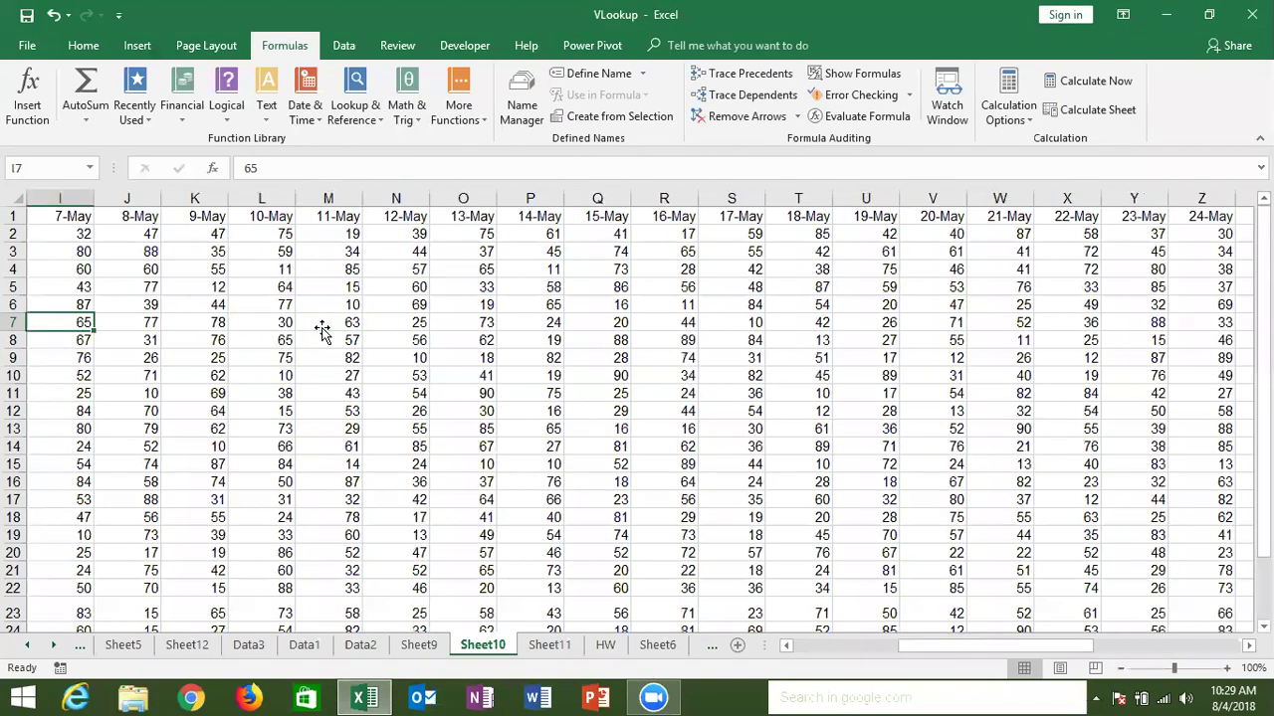
key("ctrl+Up")
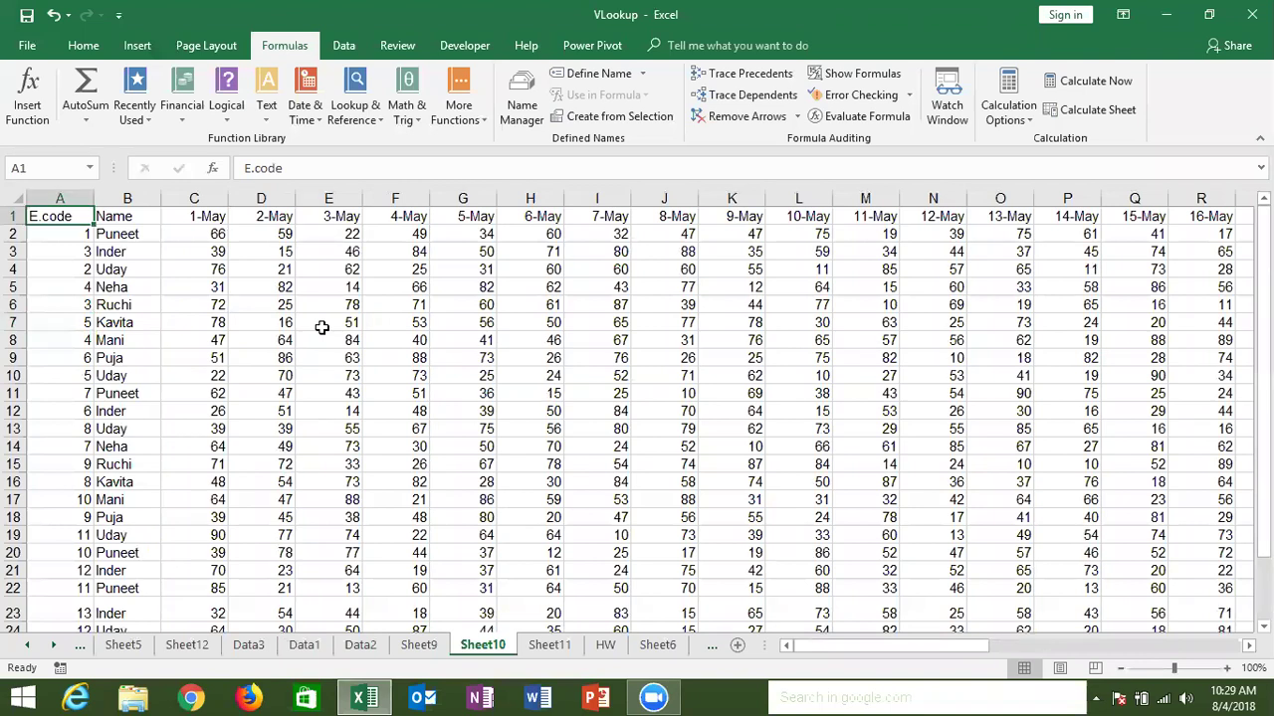
key("ctrl+shift+Down")
key("Right")
key("ctrl+shift+Down")
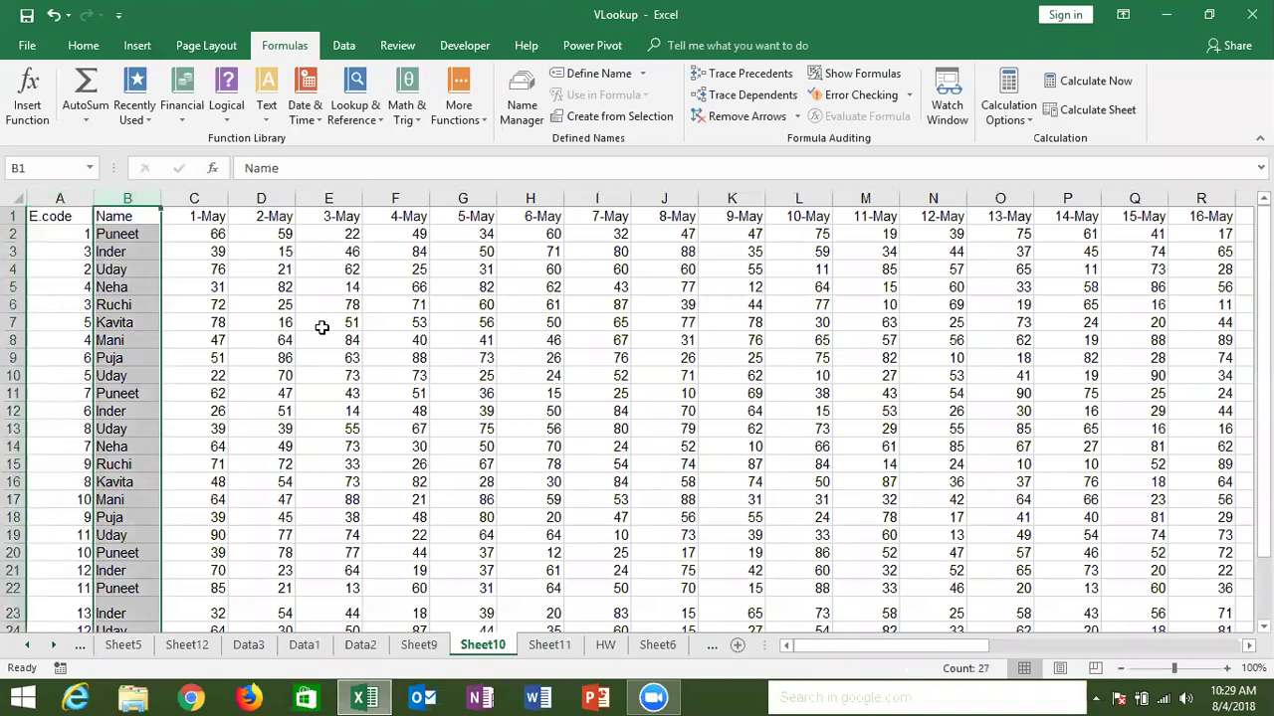
key("Right")
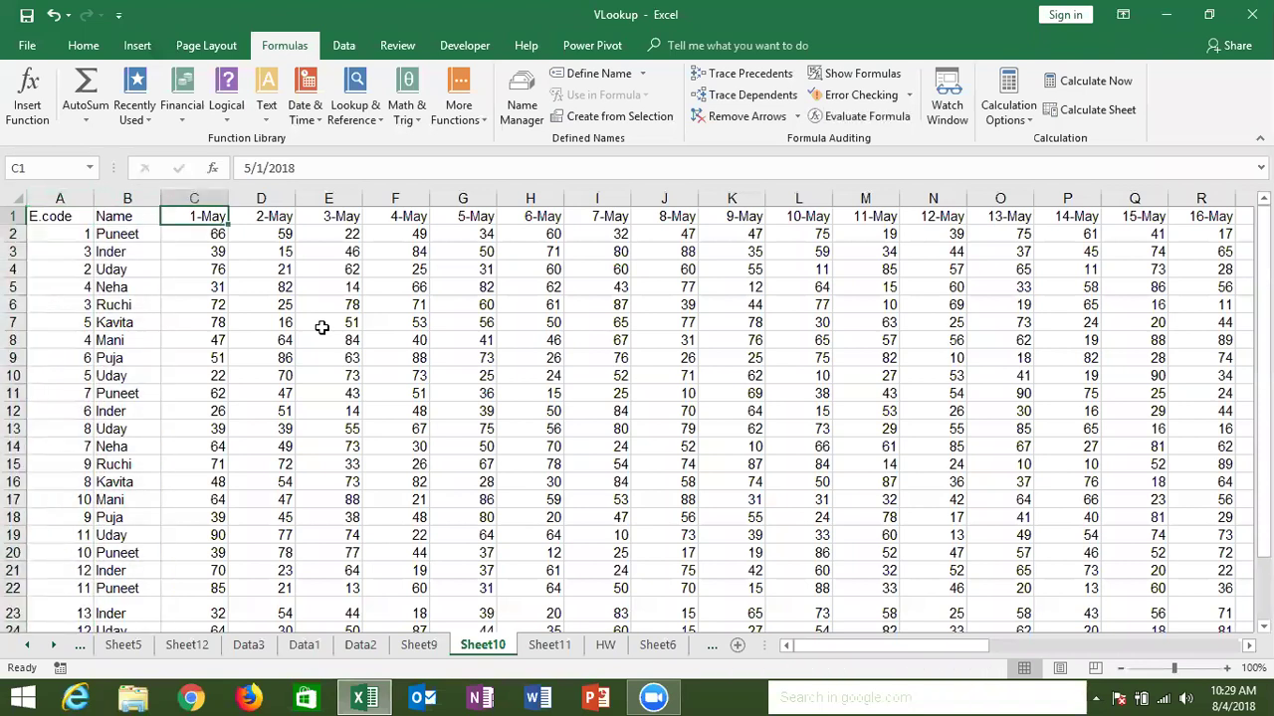
key("F2")
key("Delete")
type("7")
key("ctrl+Return")
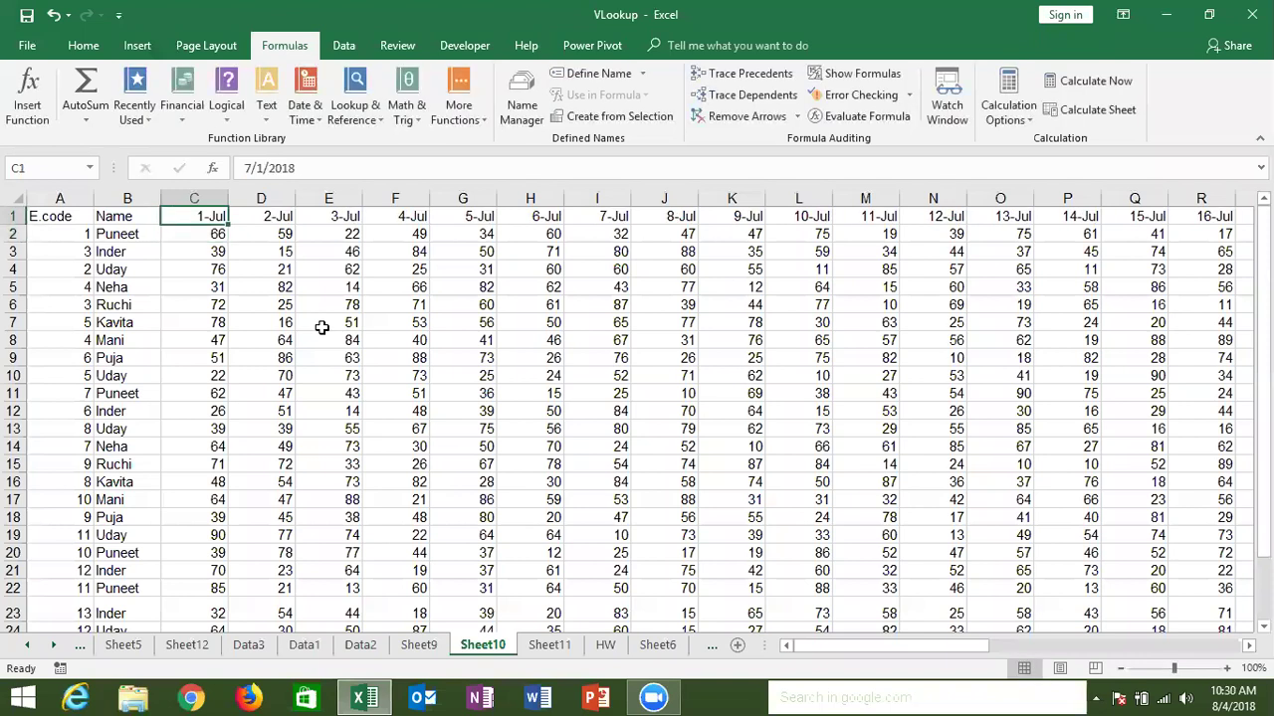
Step: Check the full date row and the employees' daily score range with Ctrl+Shift selections
key("ctrl+shift+Right")
key("Left")
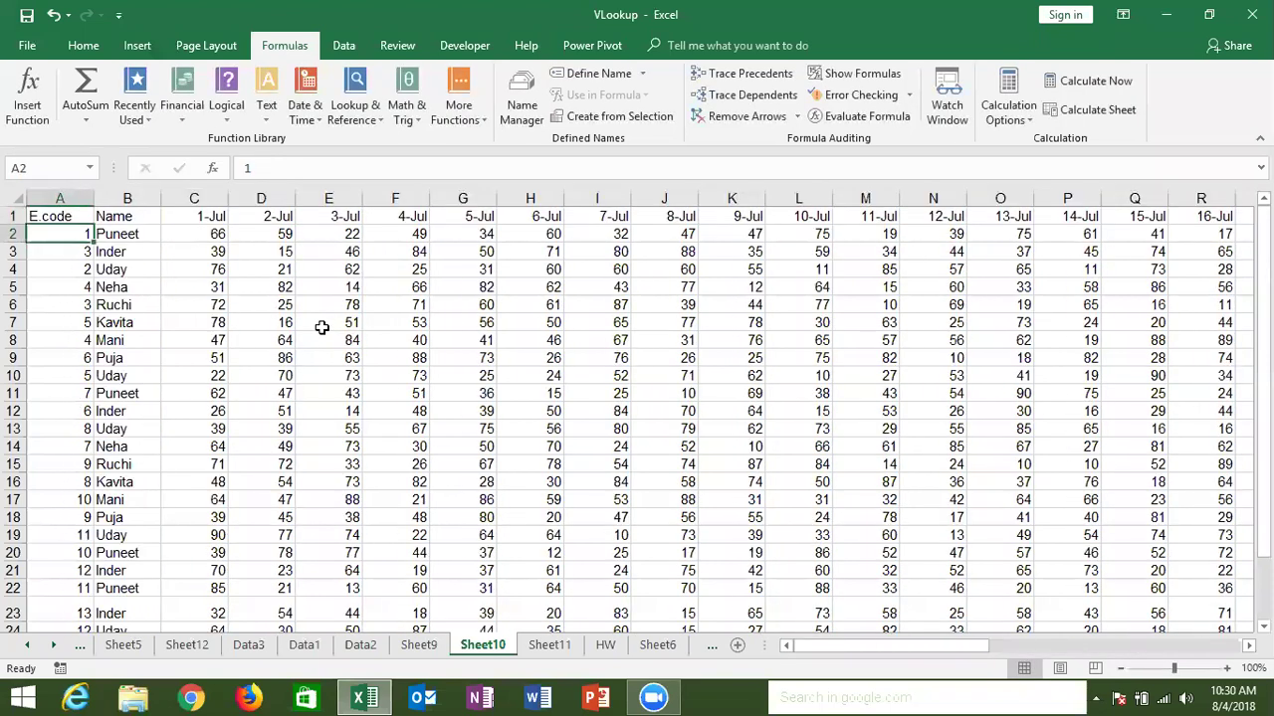
key("Down")
key("Right")
key("ctrl+shift+Right")
key("ctrl+shift+Down")
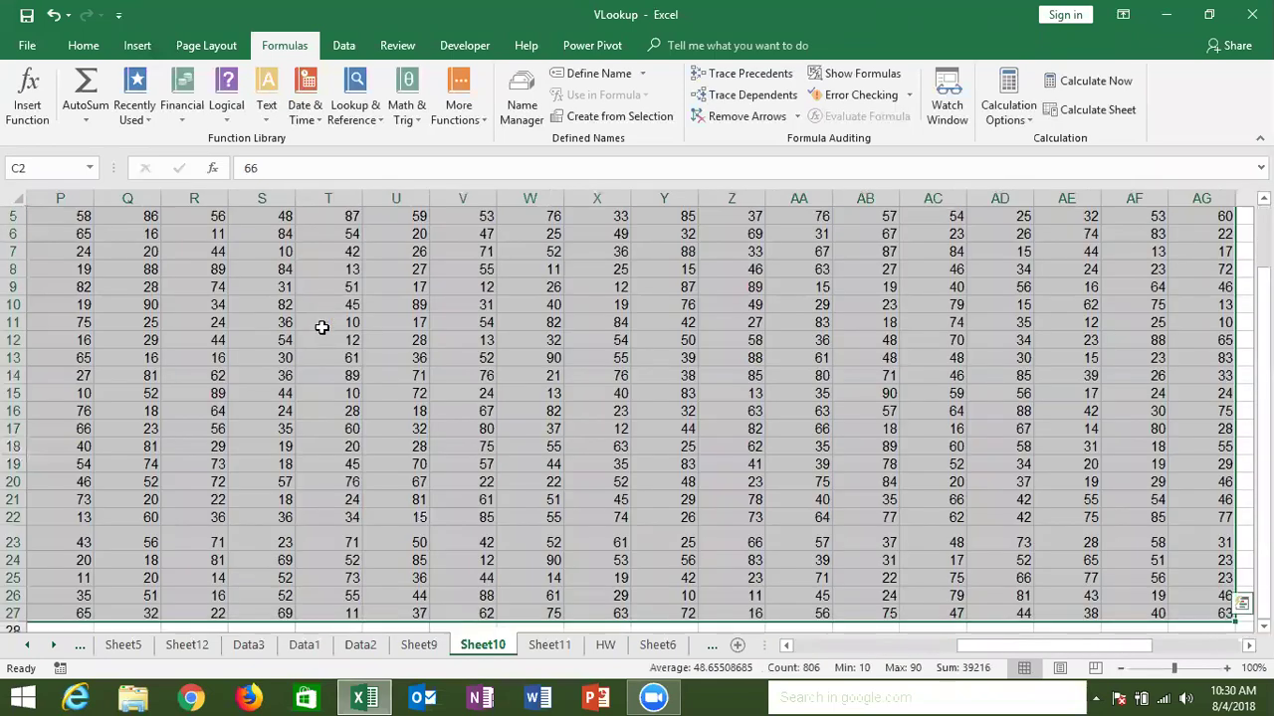
key("Home")
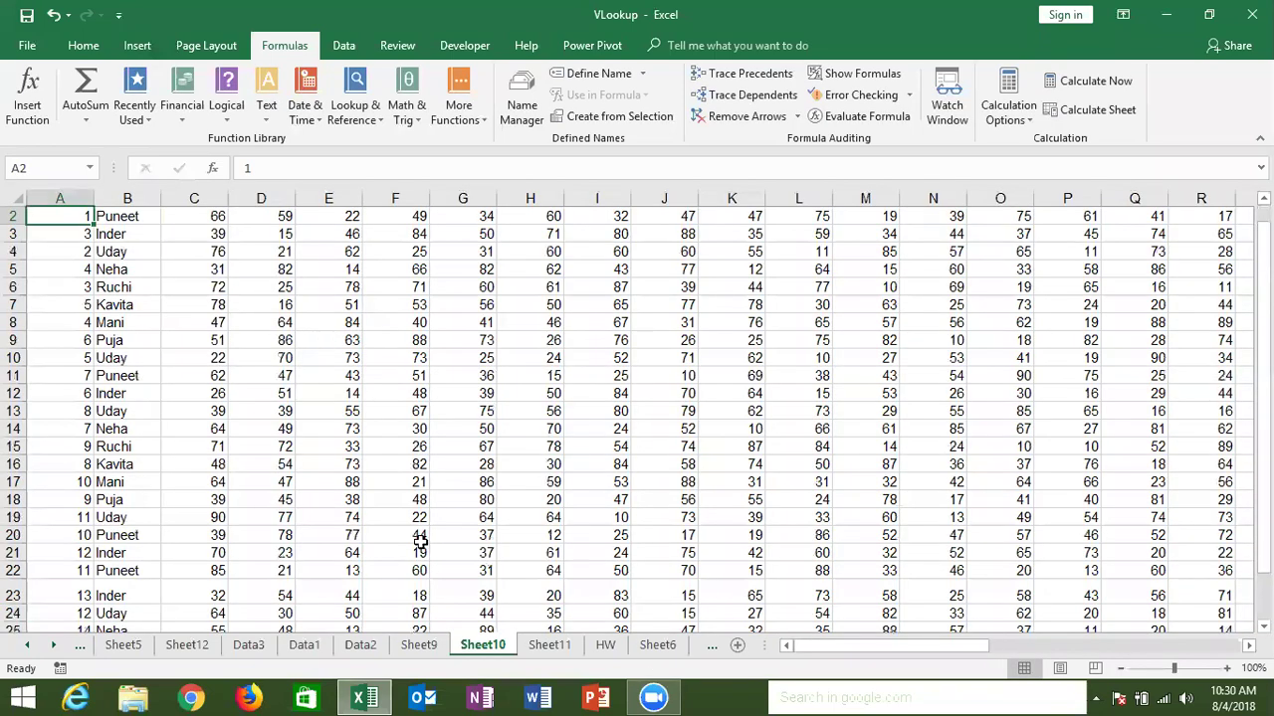
Step: On Sheet11, clear the old lookup results in row 10 and the date headers in row 9
left_click(548, 646)
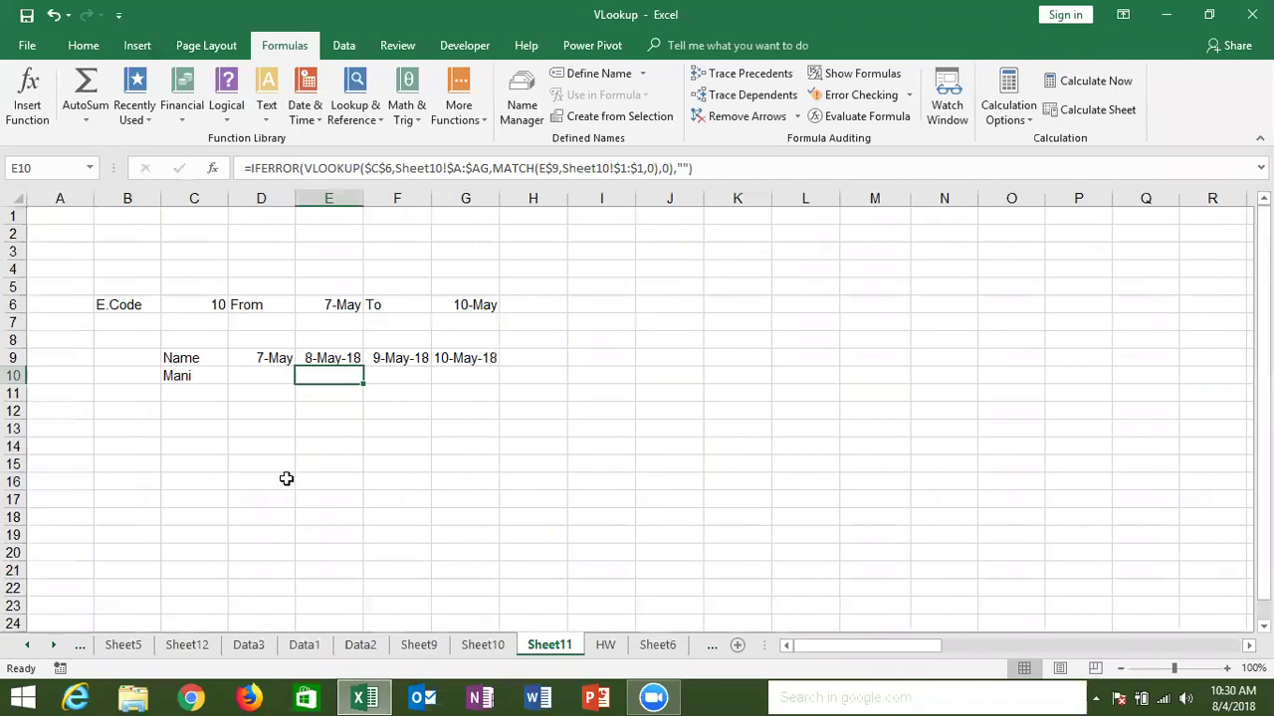
left_click_drag(275, 358, 425, 358)
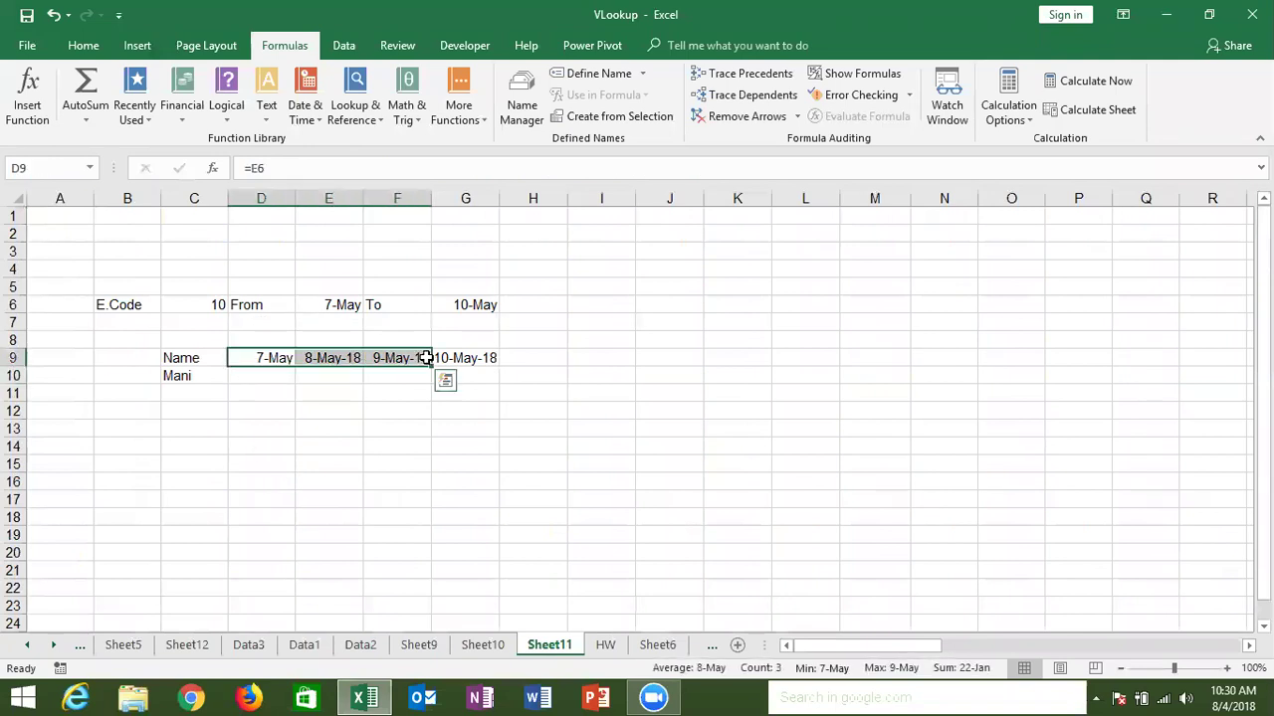
left_click_drag(196, 376, 490, 377)
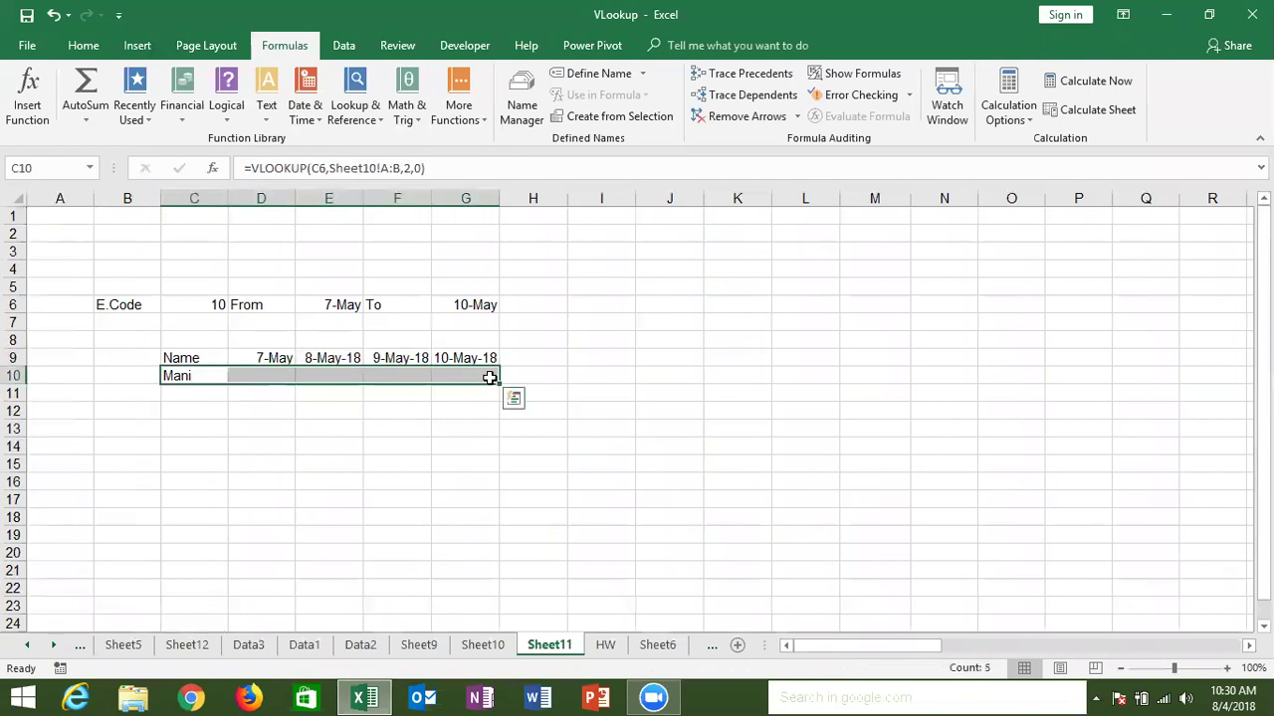
key("ctrl+shift+Right")
scroll(490, 377, "left", 5)
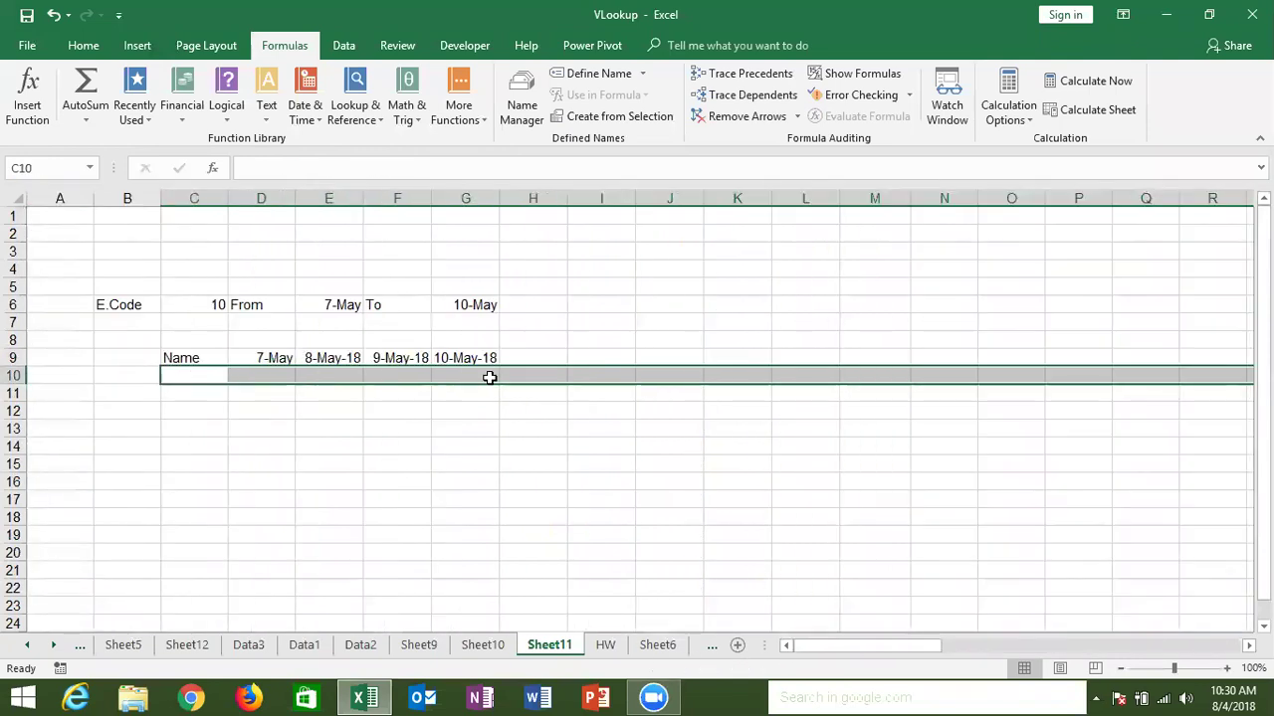
key("Up")
key("Right")
key("Left")
key("Right")
key("ctrl+shift+Right")
key("Delete")
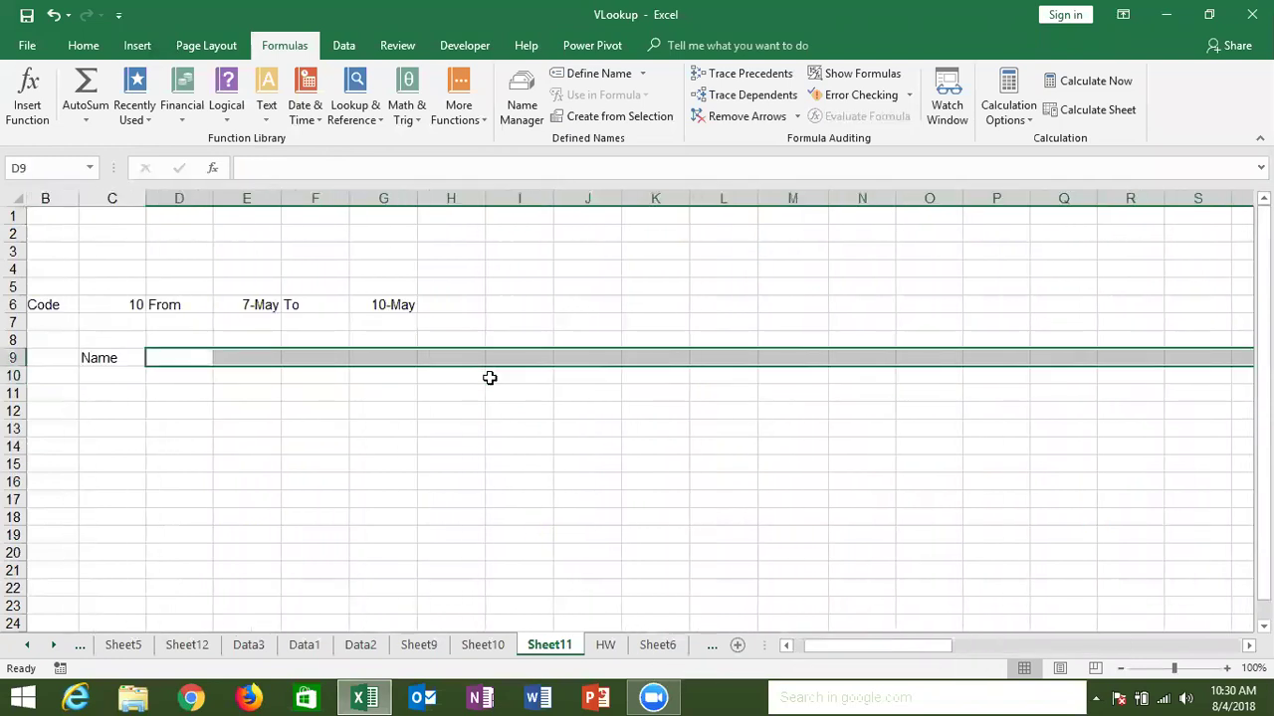
key("Left")
Step: Set E.Code in C6 to 1, the From date to 1-Jul and the To date to 15-Jul
key("Up")
key("Up")
key("Up")
type("1")
key("Return")
left_click(296, 302)
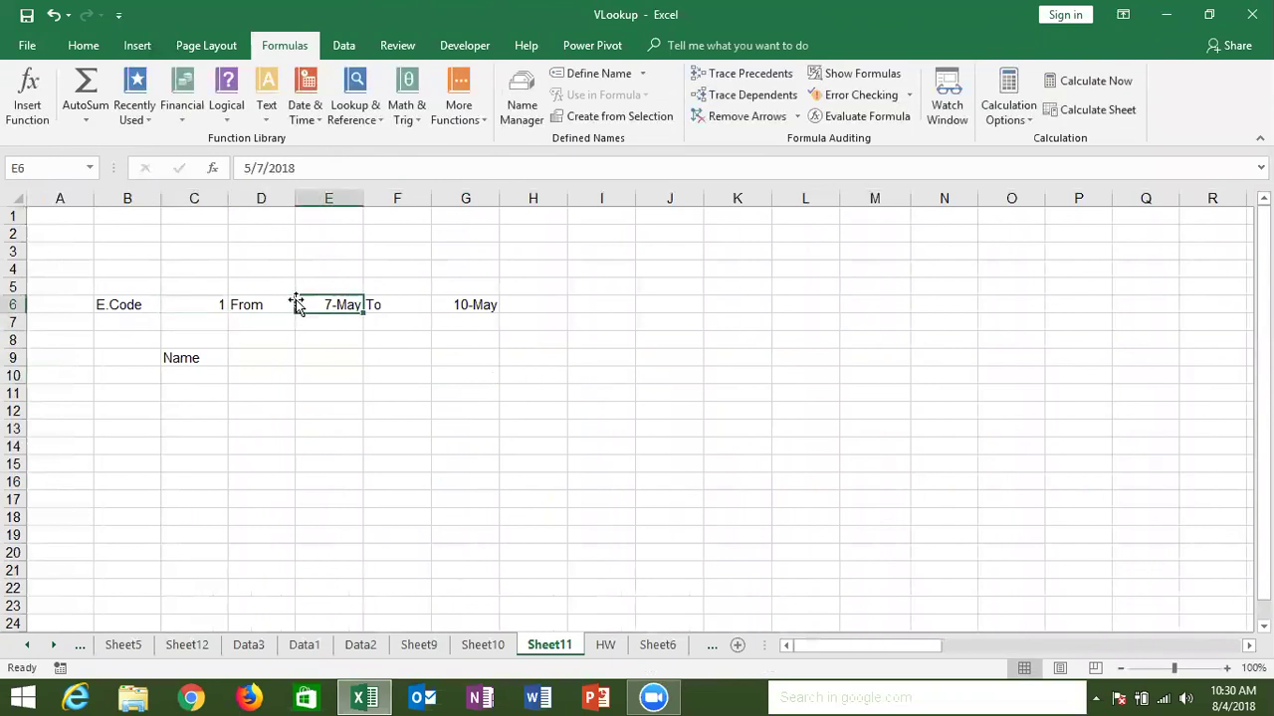
type("1/1")
key("Return")
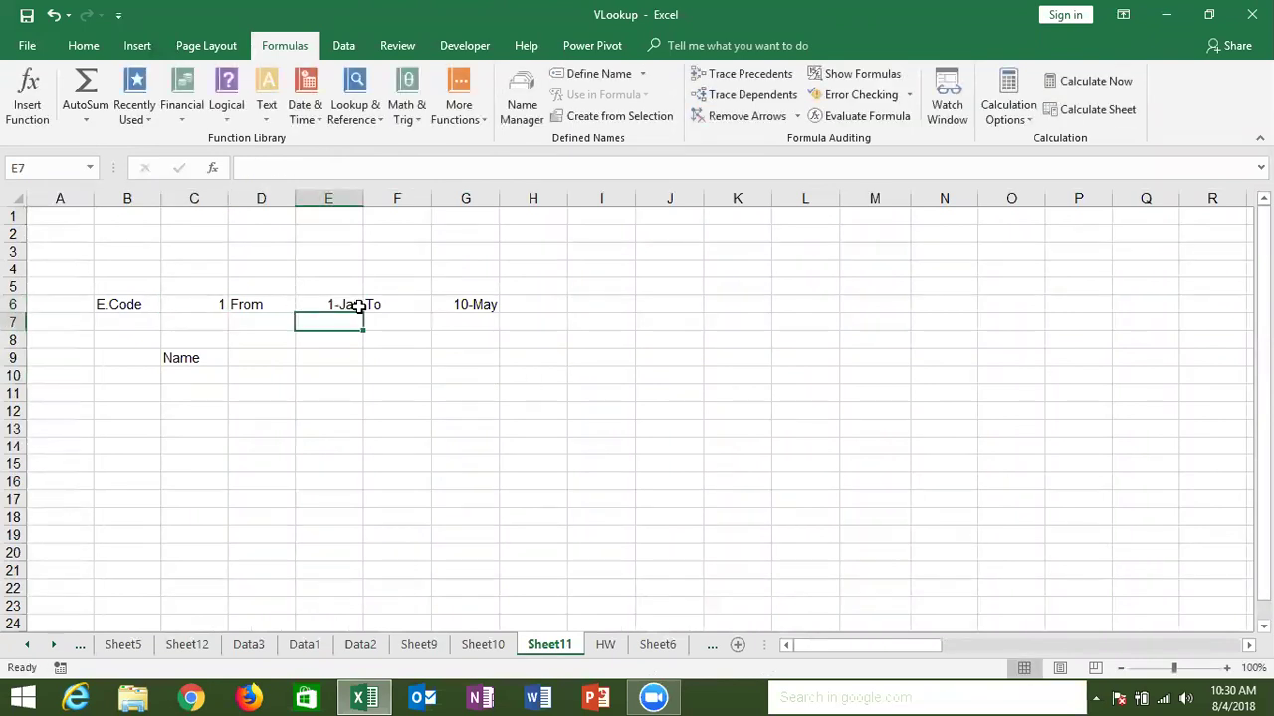
key("Up")
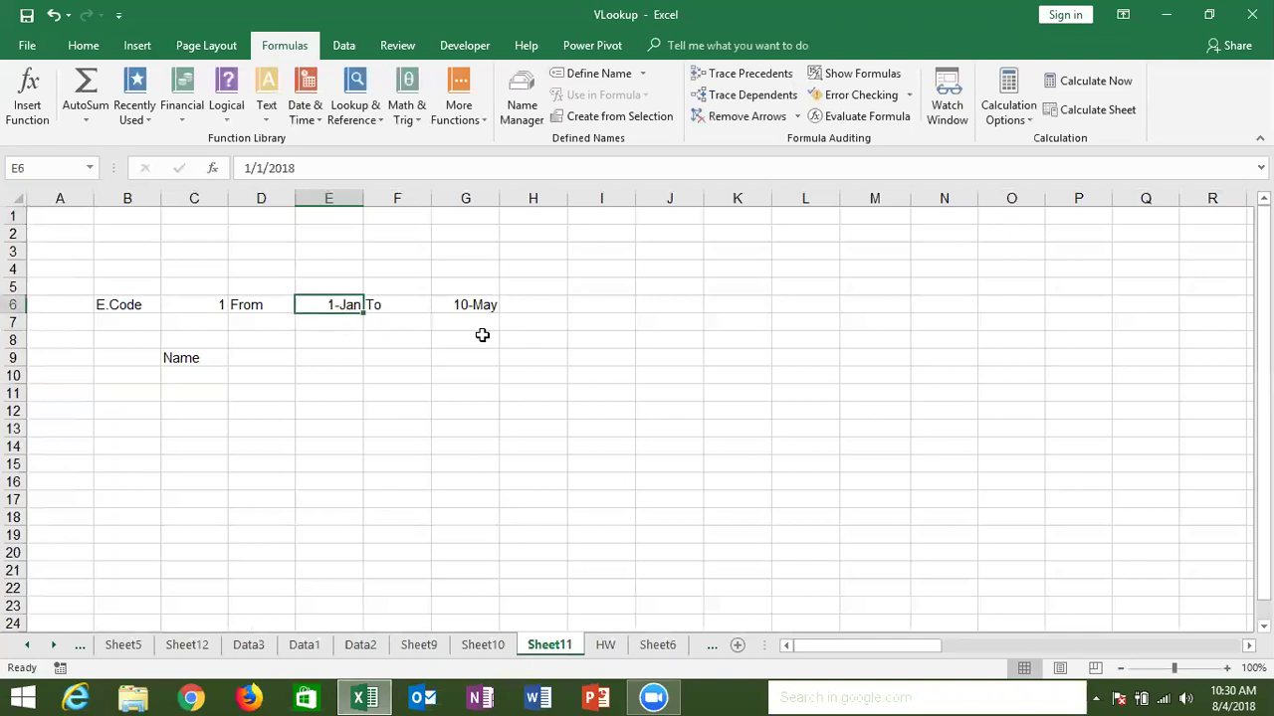
key("Home")
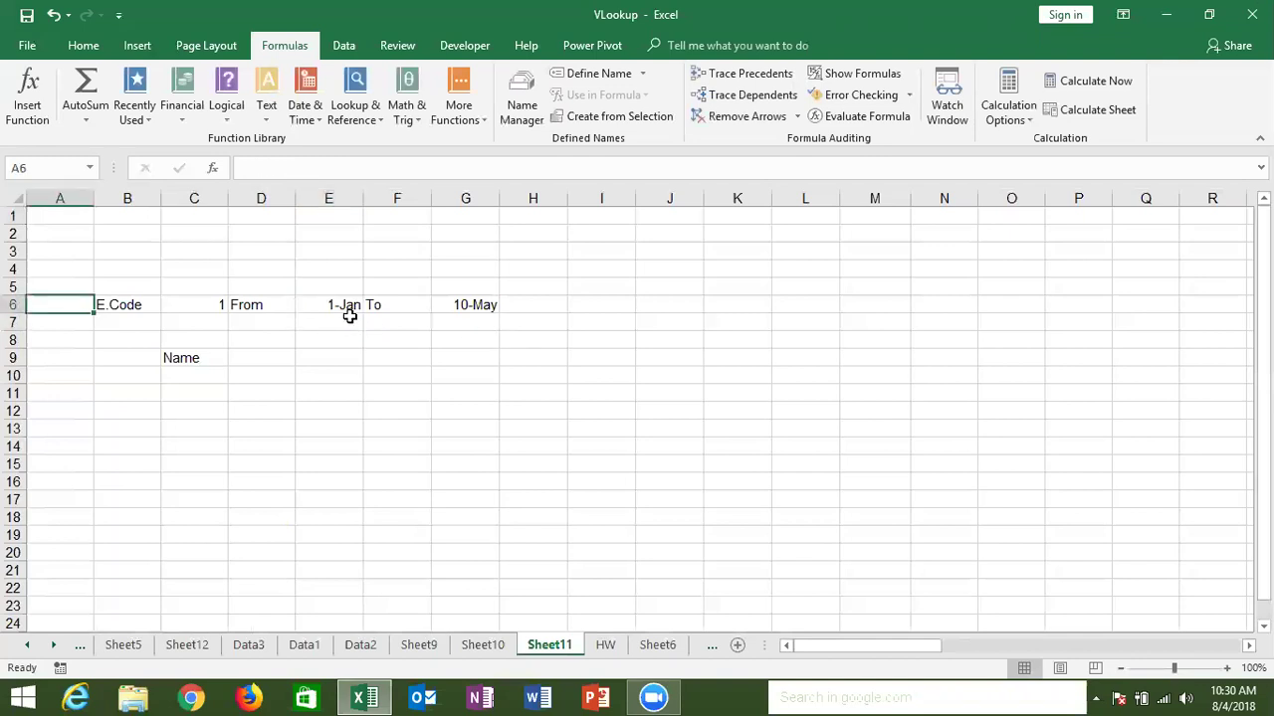
left_click(346, 312)
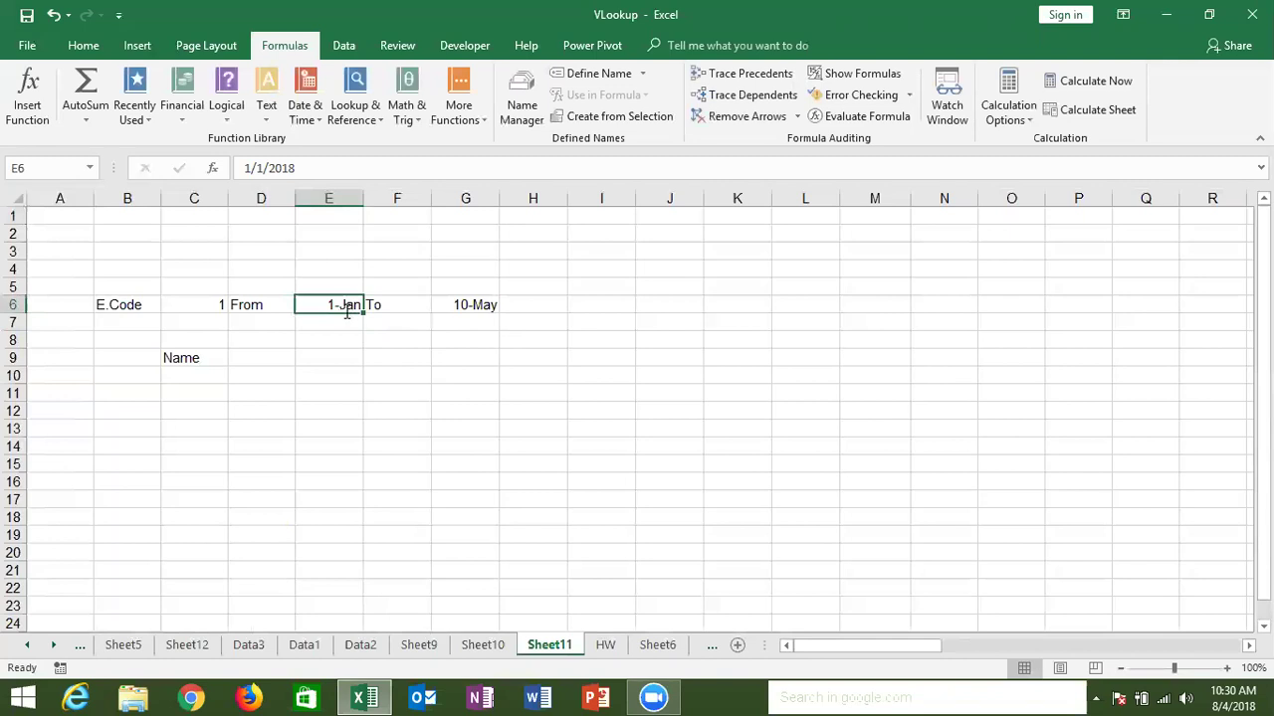
type("7/1")
left_click(460, 300)
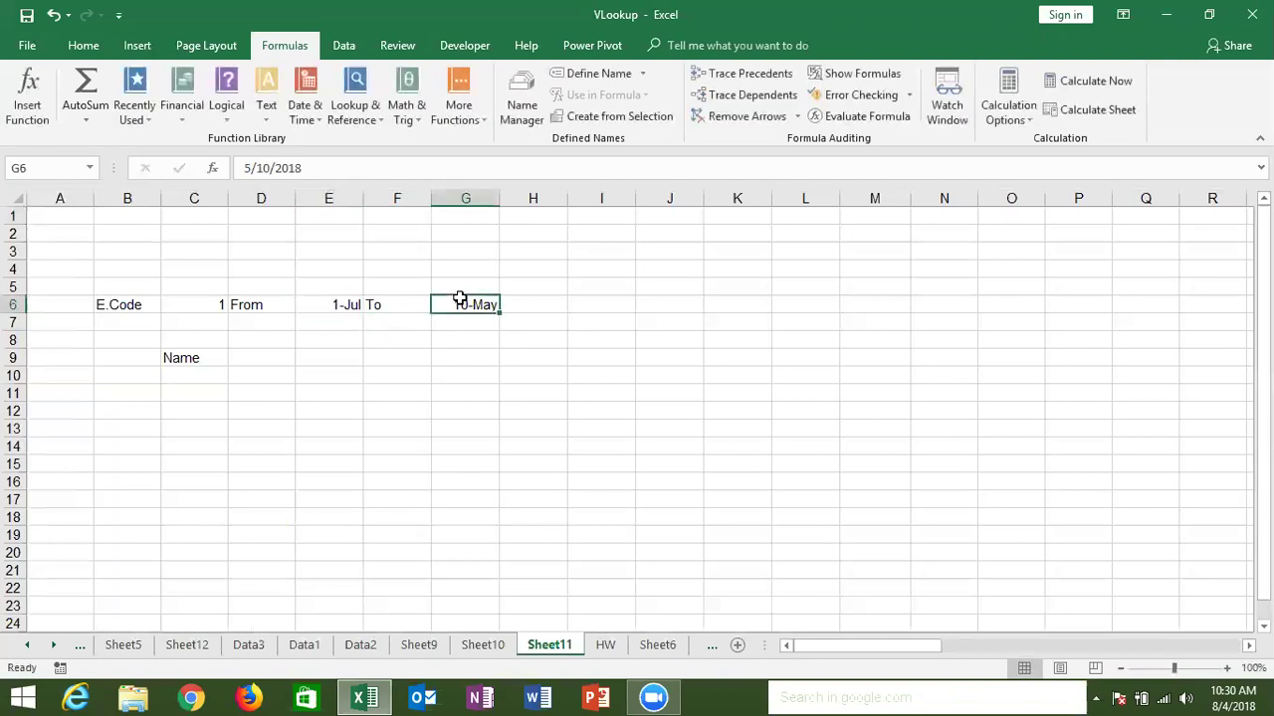
type("7/15")
key("Return")
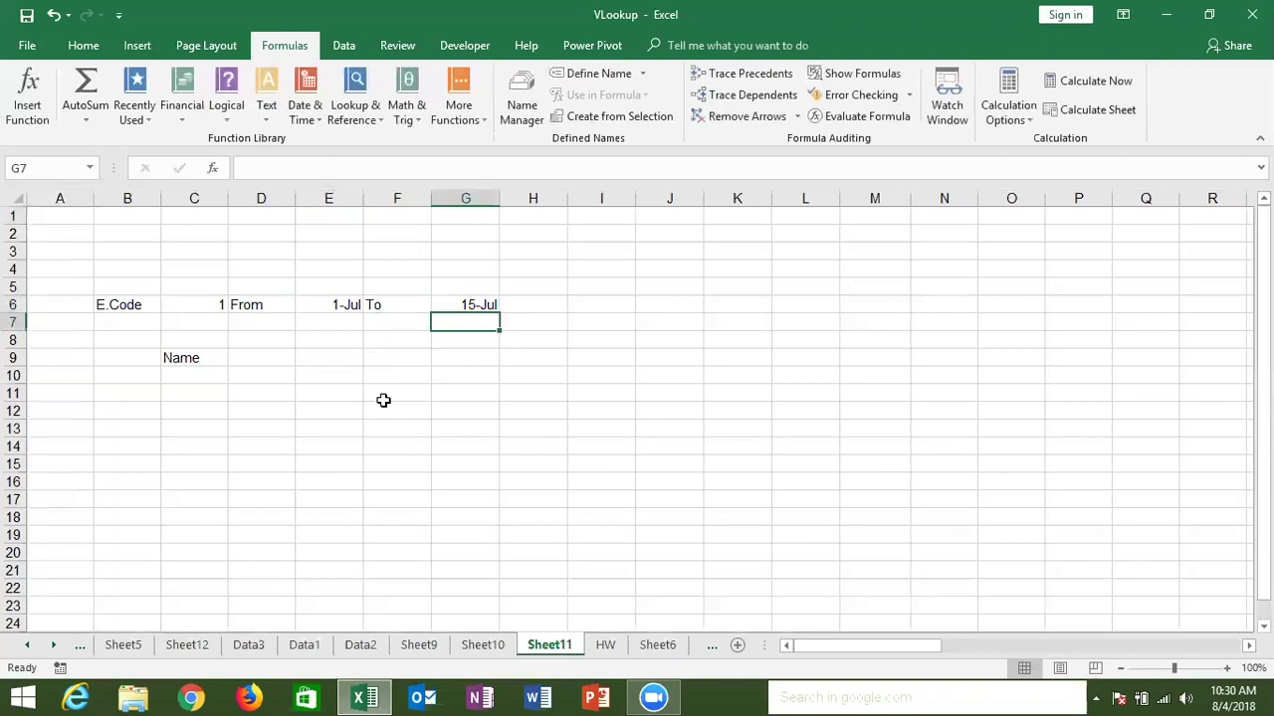
Step: In C10, look up code C6's name with VLOOKUP on Sheet10 columns A:B, column 2
left_click(177, 372)
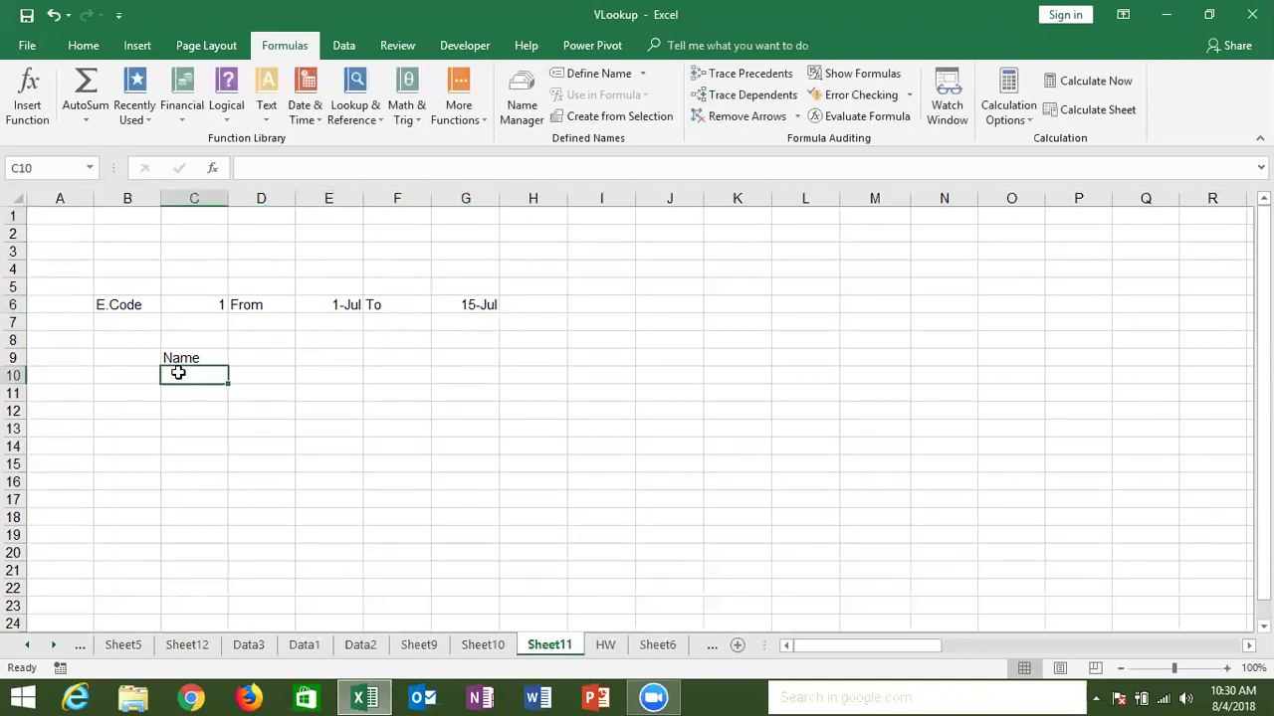
type("=vl")
key("Tab")
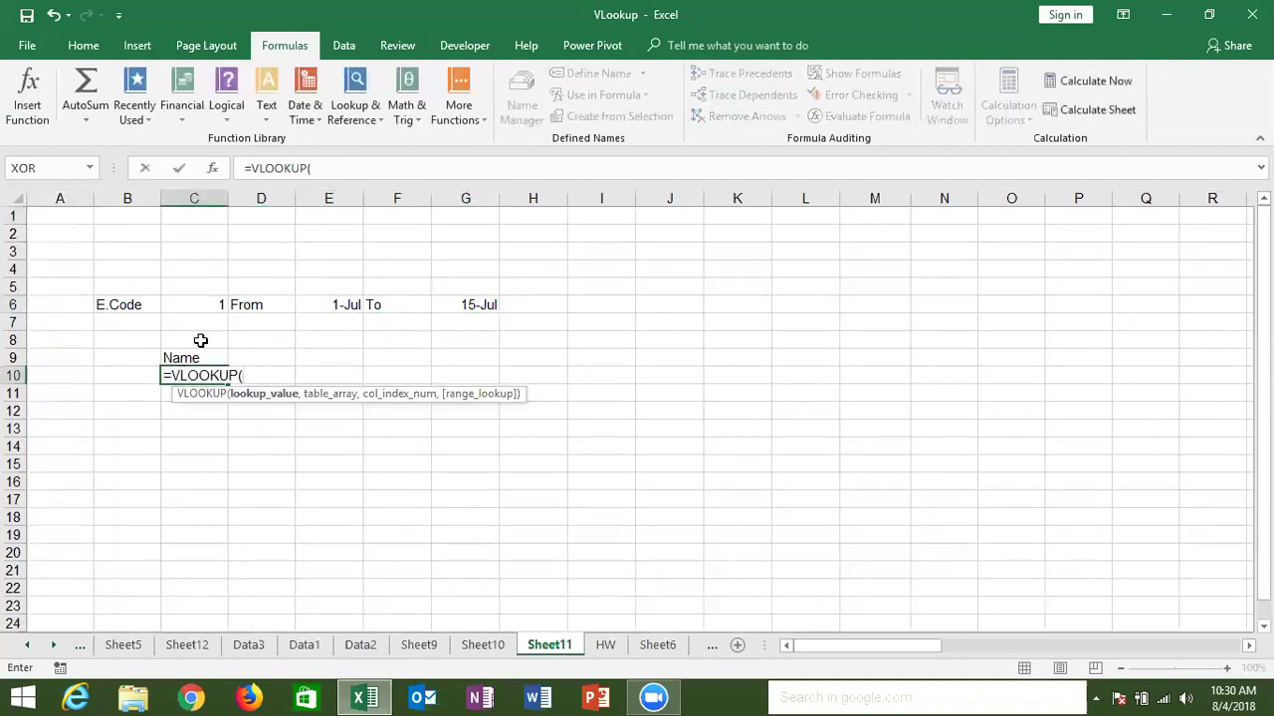
left_click(214, 302)
type(",")
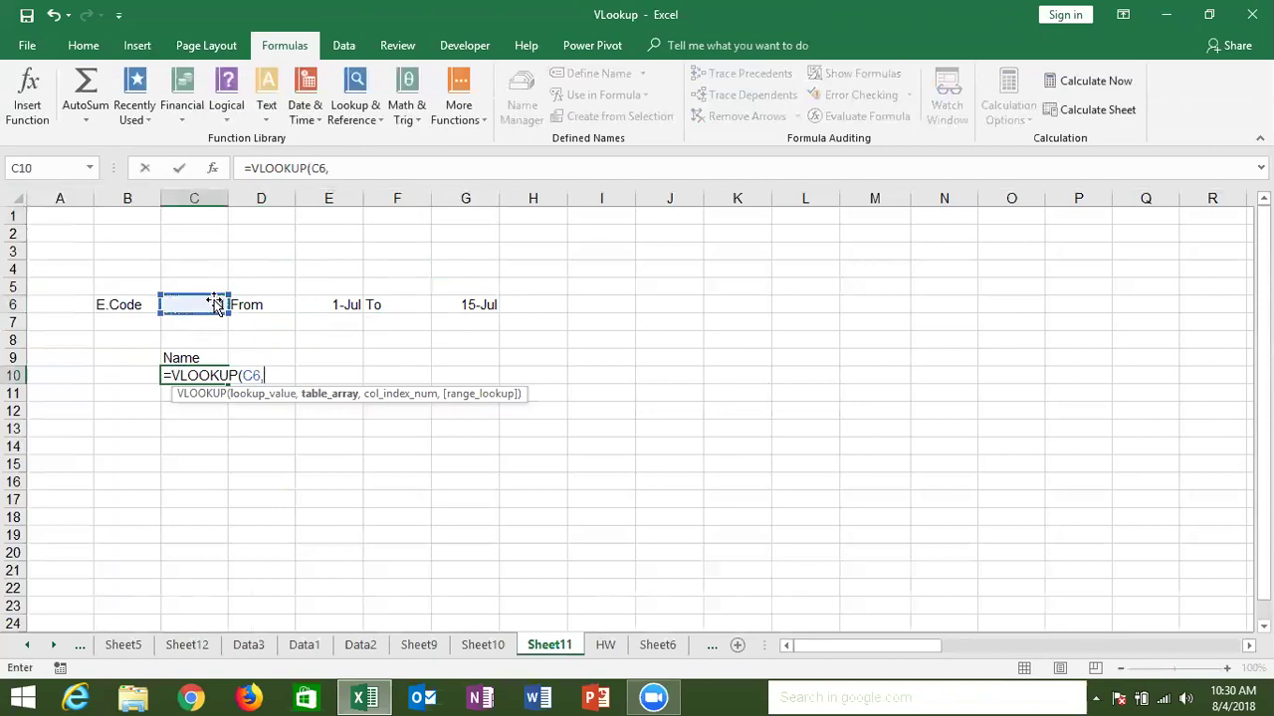
left_click(485, 645)
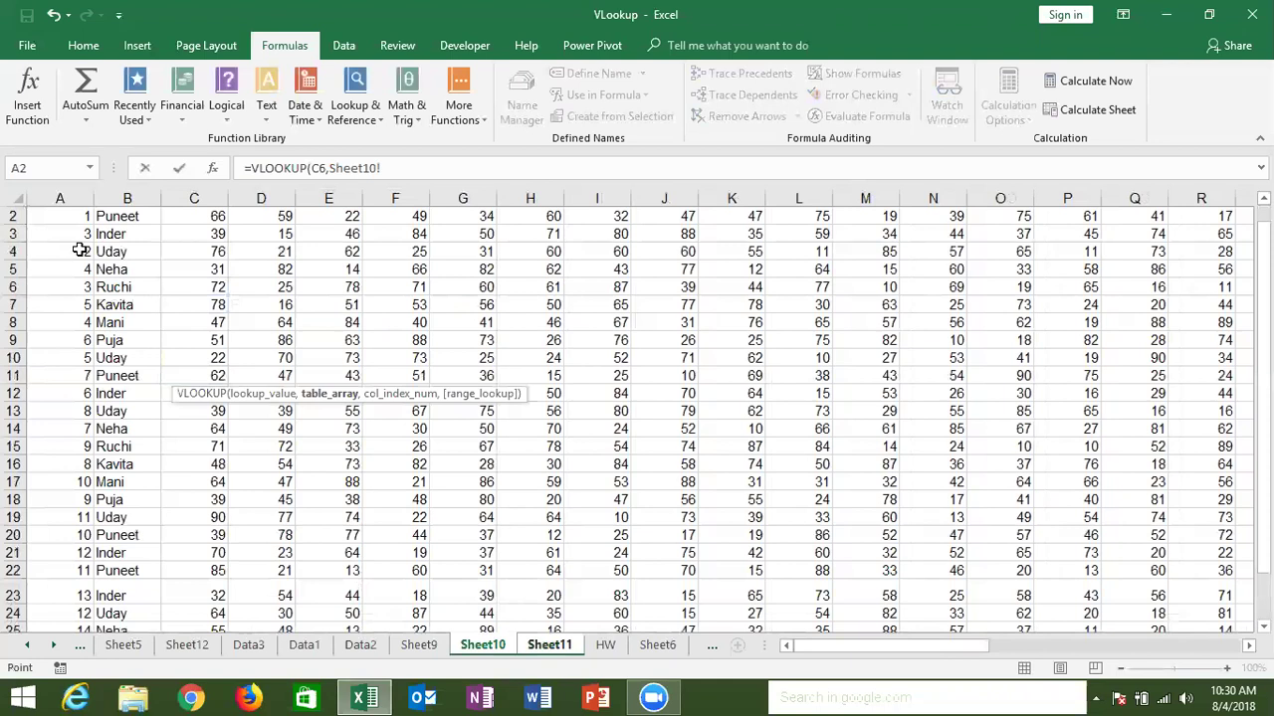
left_click_drag(86, 198, 128, 196)
type(",2,0")
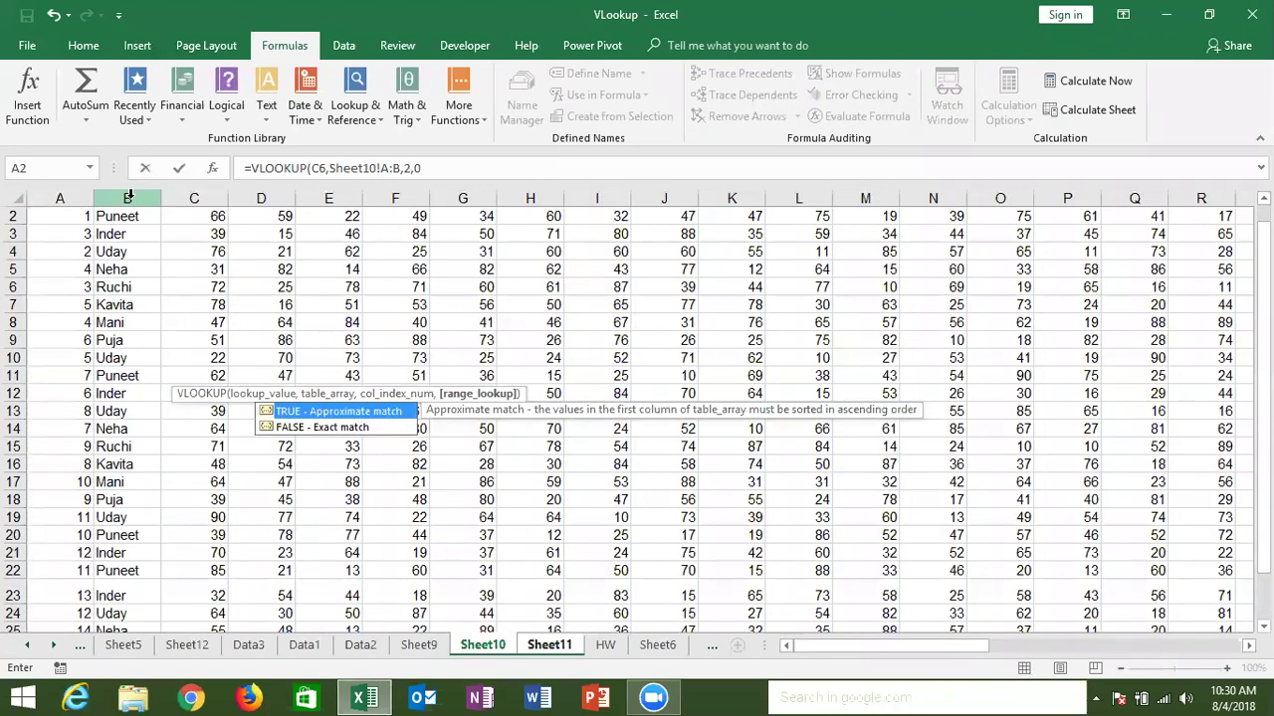
key("Return")
key("Up")
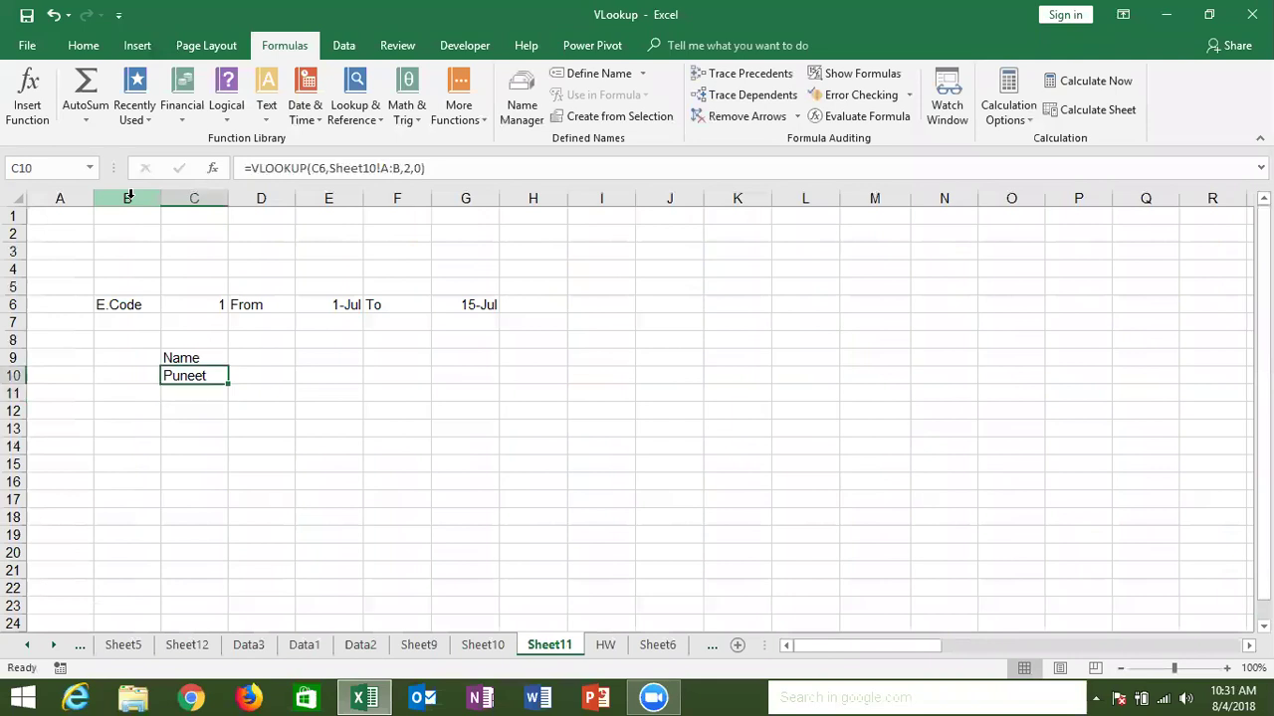
key("Up")
key("Right")
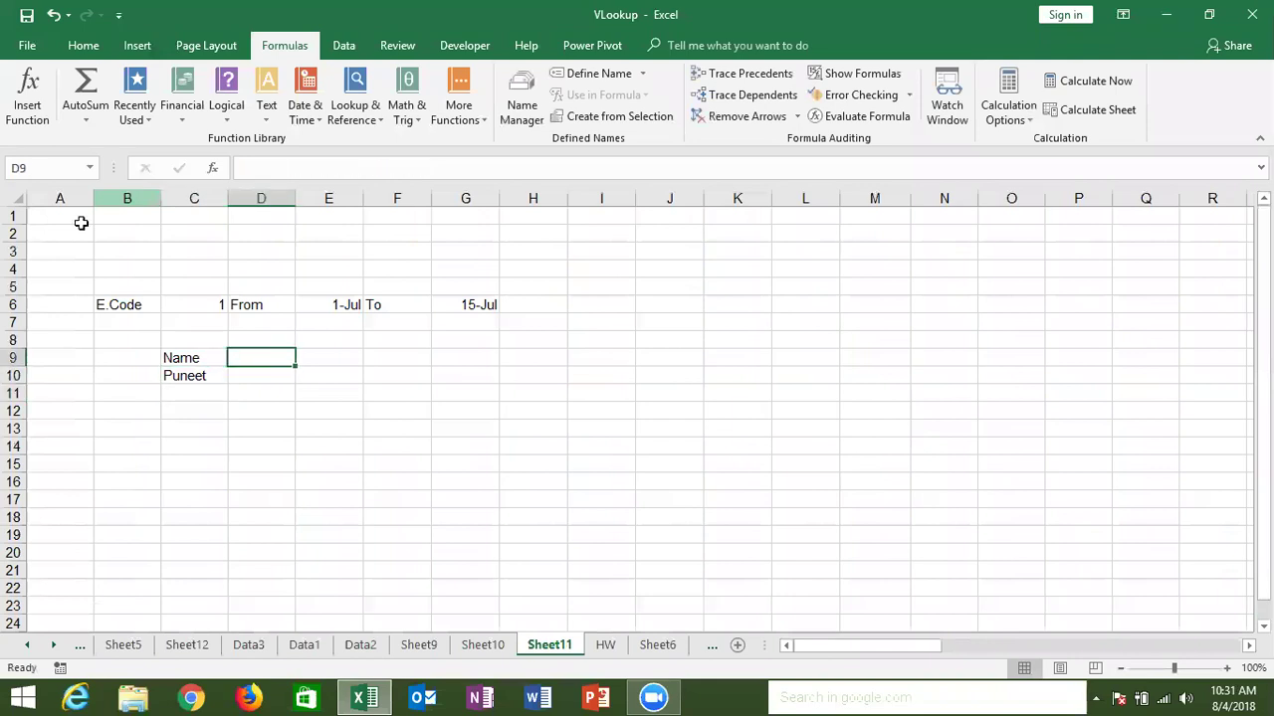
Step: Set D9 to =E6 so the date row starts at the From date, 1-Jul
left_click(320, 305)
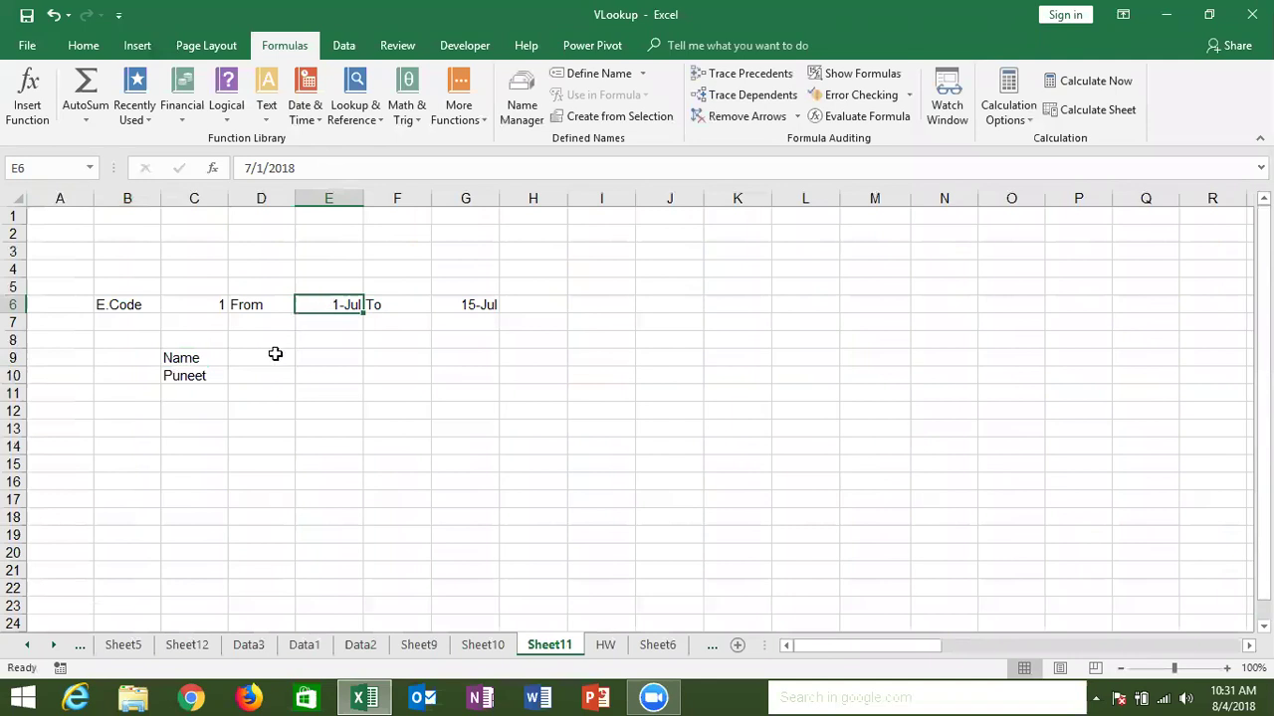
left_click(275, 354)
type("=")
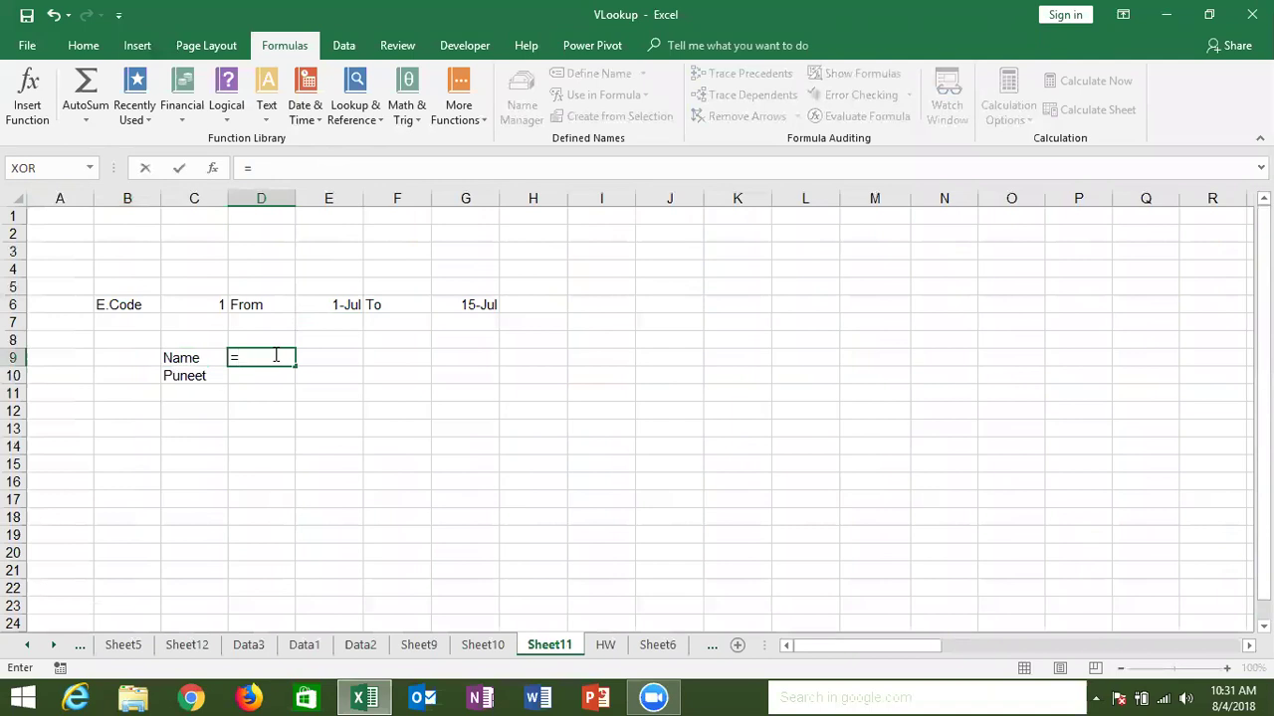
left_click(330, 306)
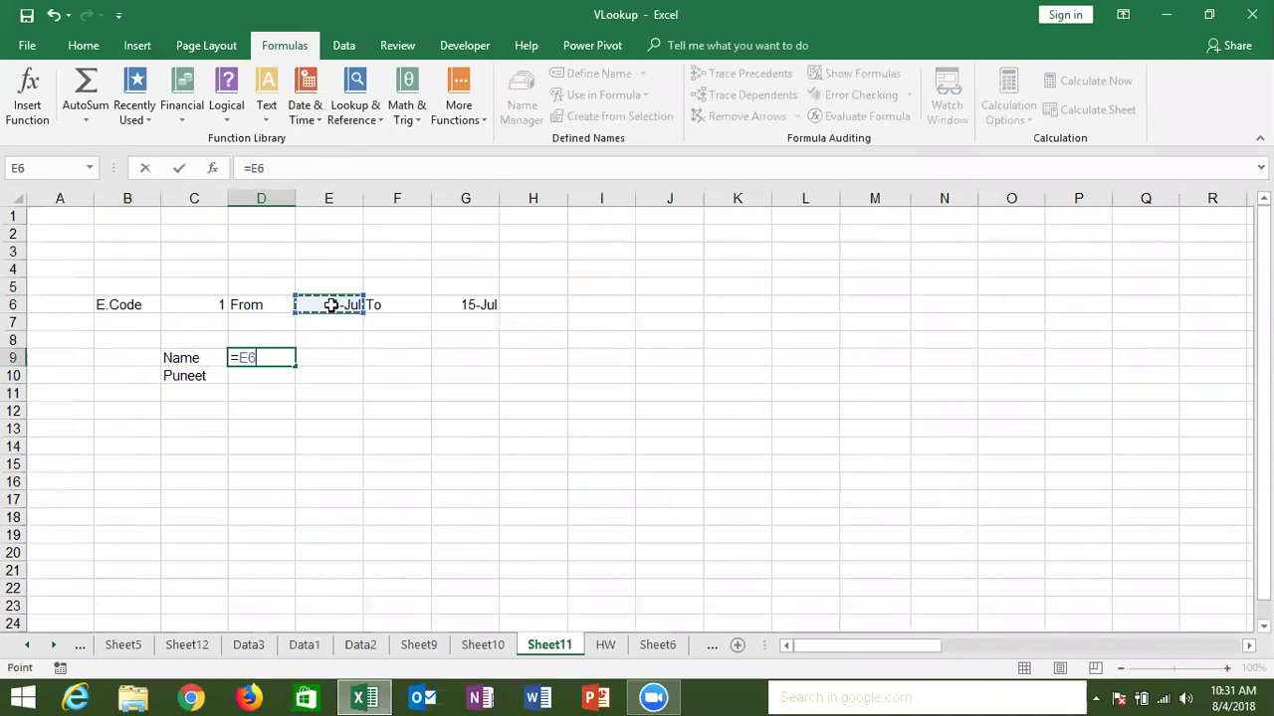
key("Return")
key("Up")
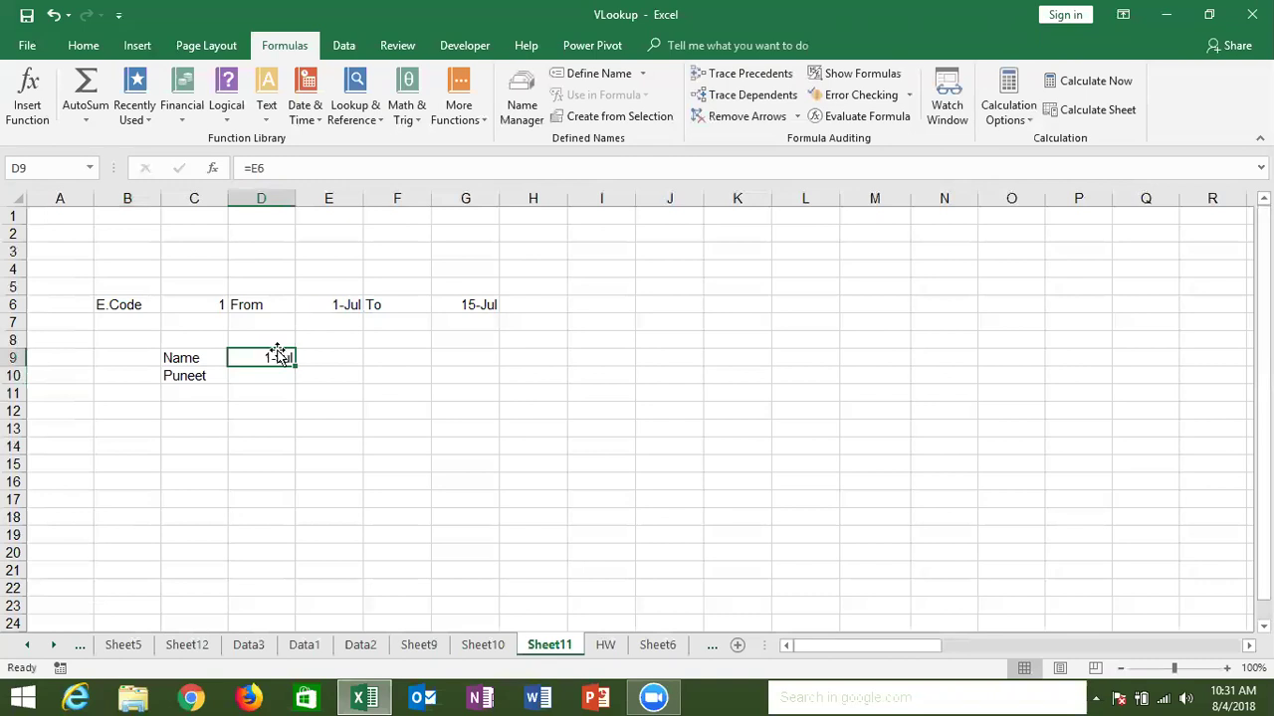
double_click(276, 356)
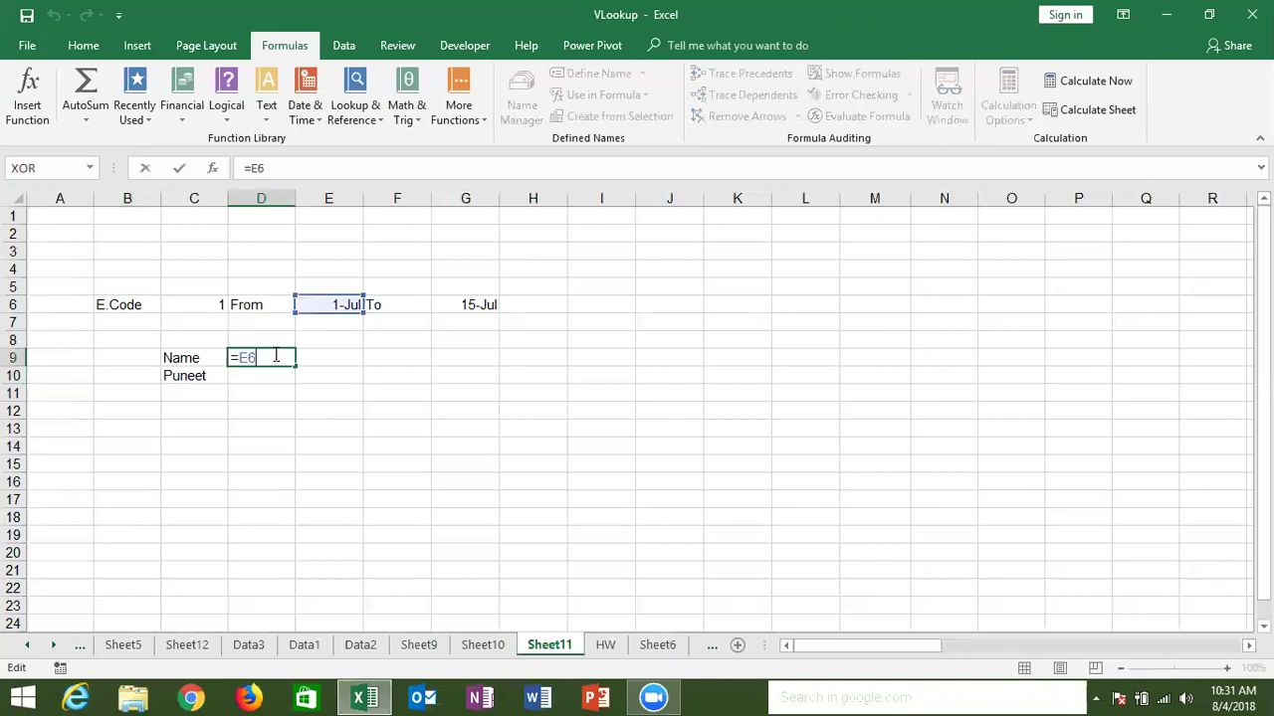
key("Escape")
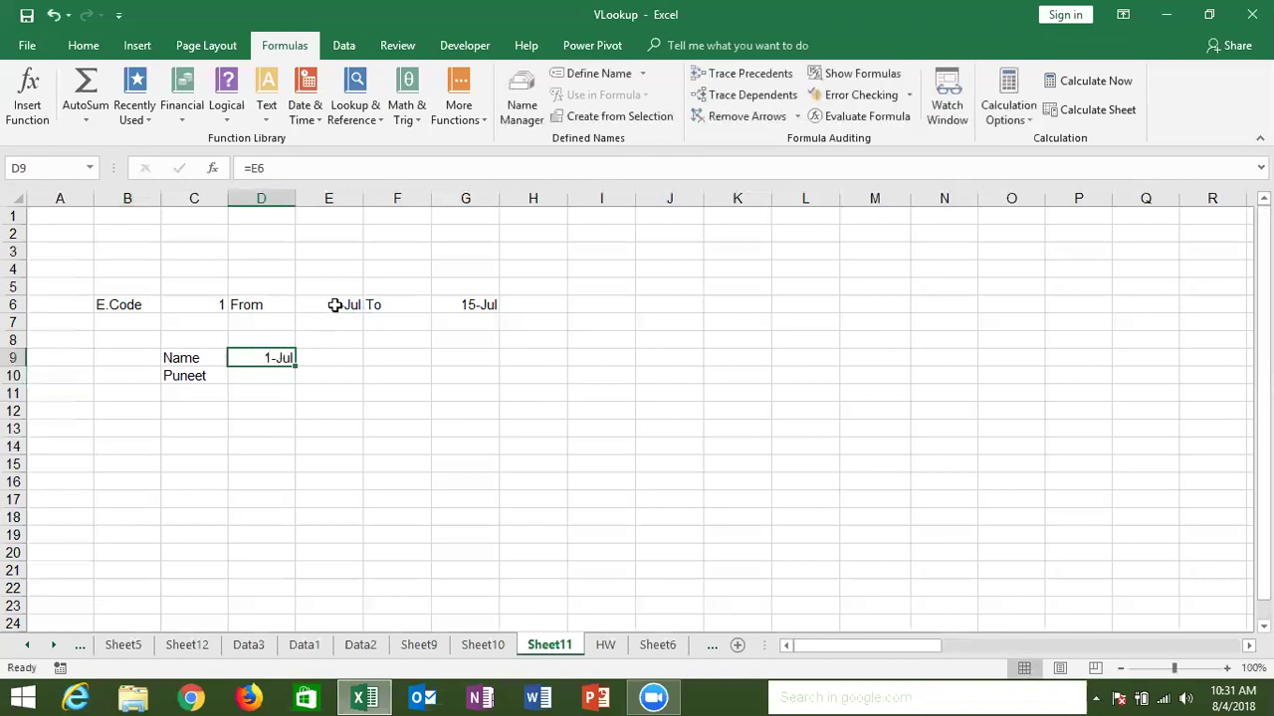
Step: Enter =IF(D9+1>G6,"",D9+1) in E9 so it shows 2-Jul-18
left_click(327, 356)
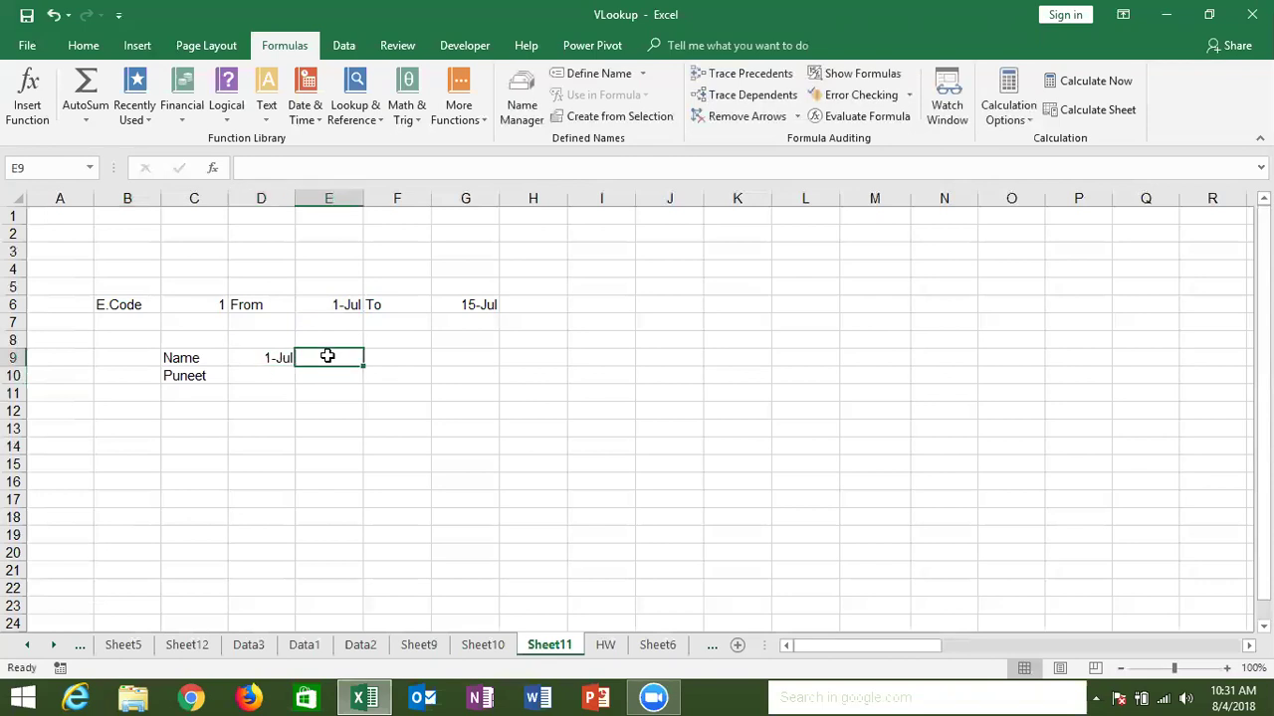
type("=if")
key("Tab")
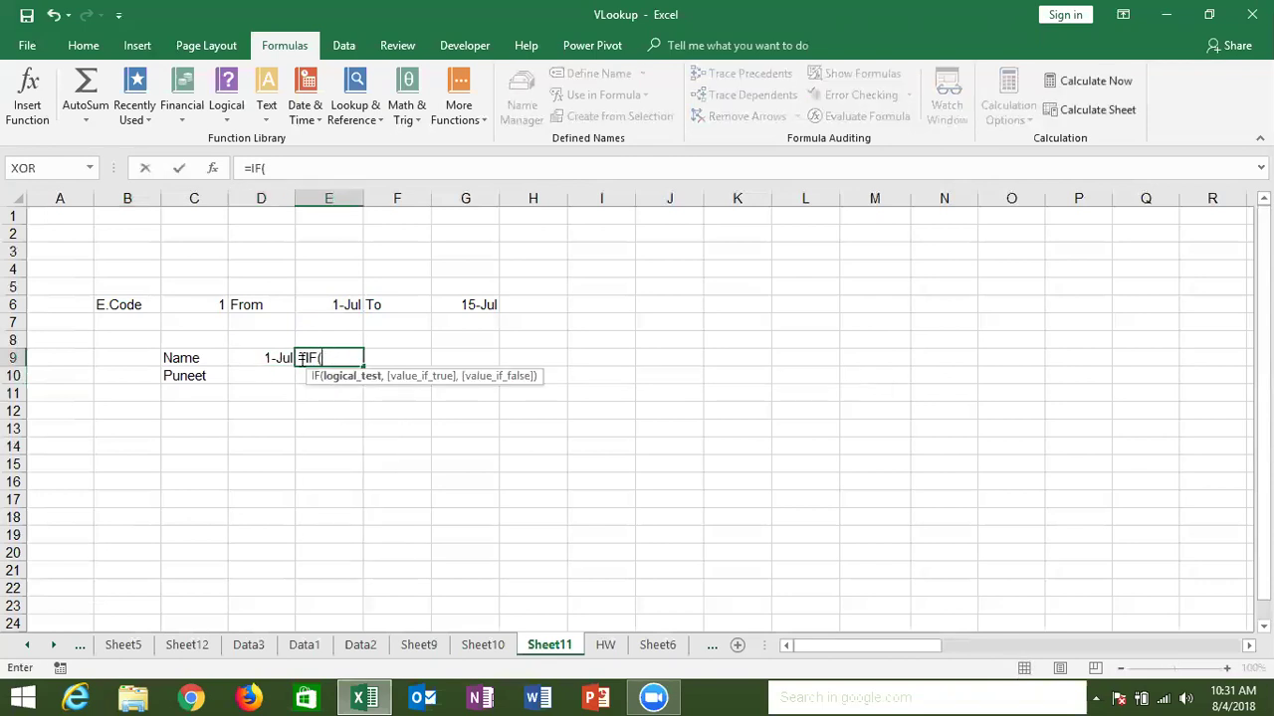
left_click(273, 358)
type("+1")
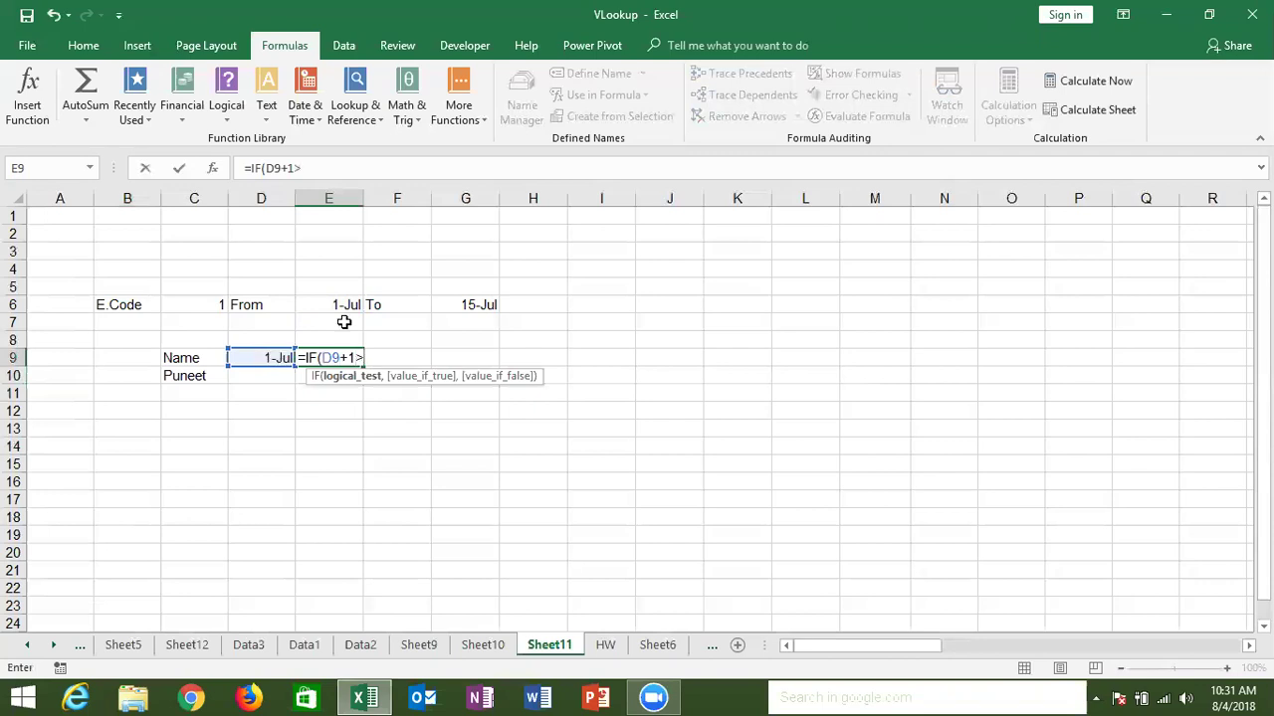
type(">")
left_click(471, 304)
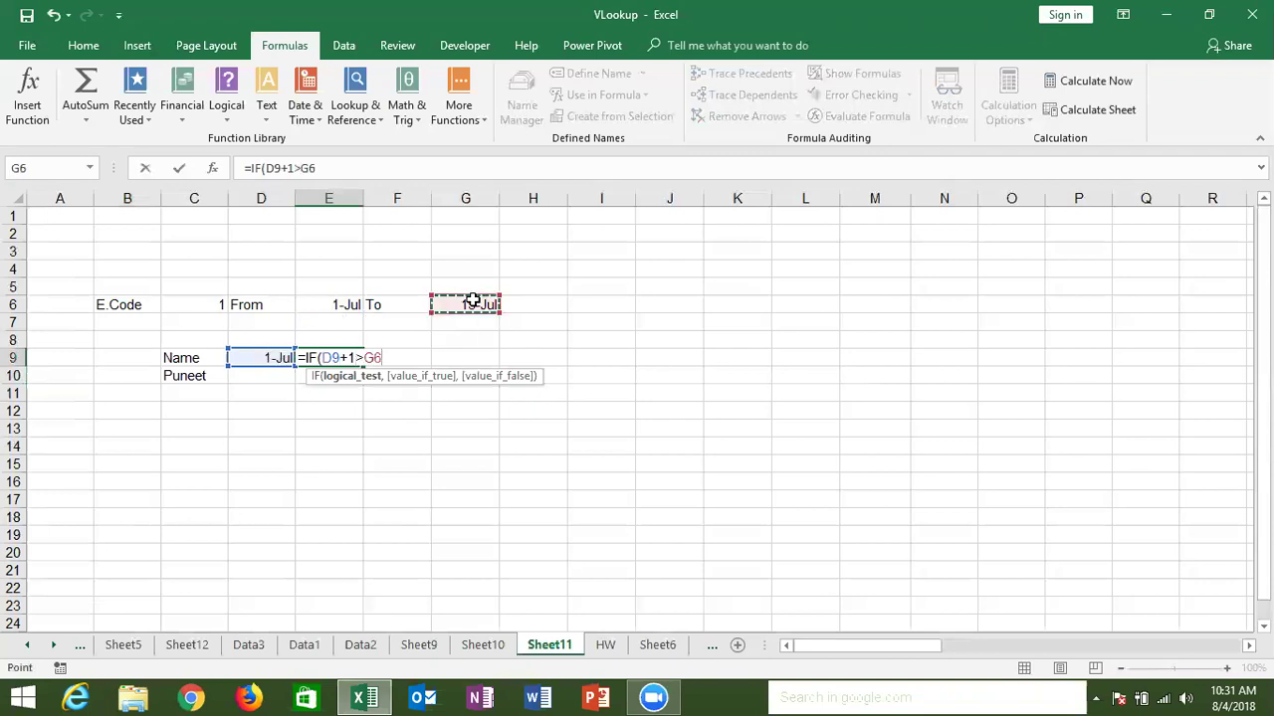
type(",\"\",")
left_click(284, 357)
type("+1")
key("Return")
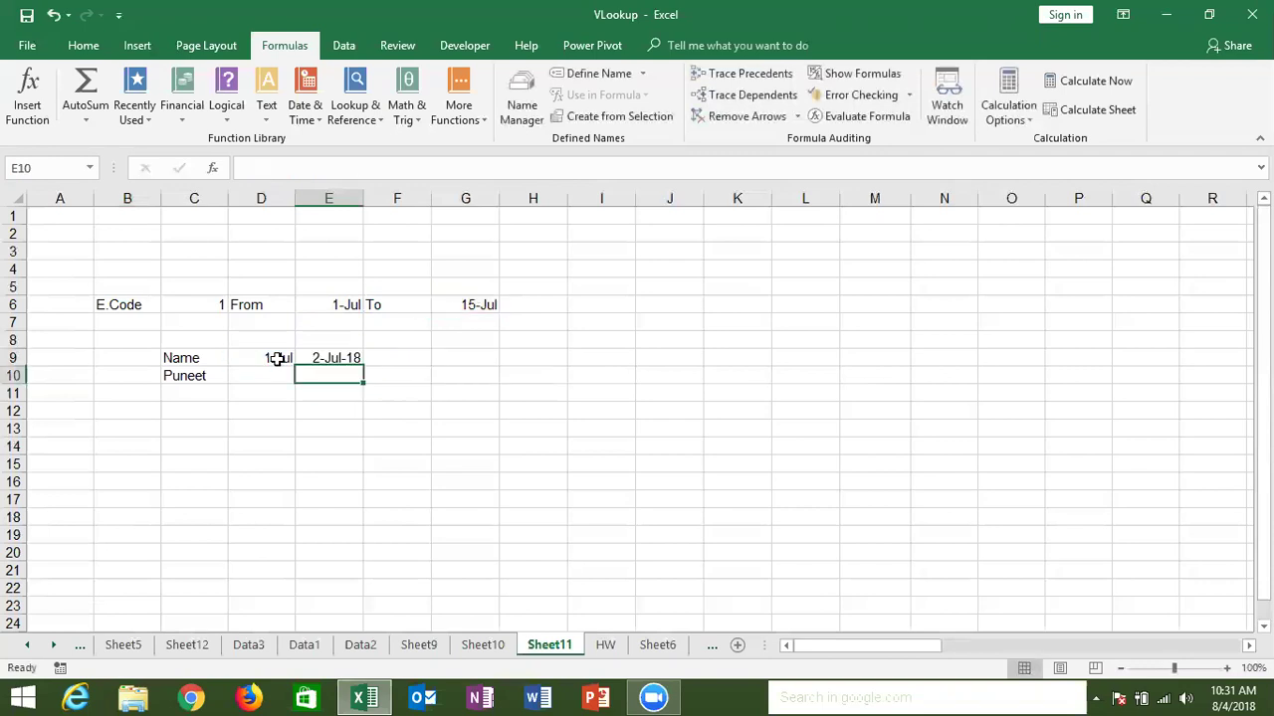
key("Up")
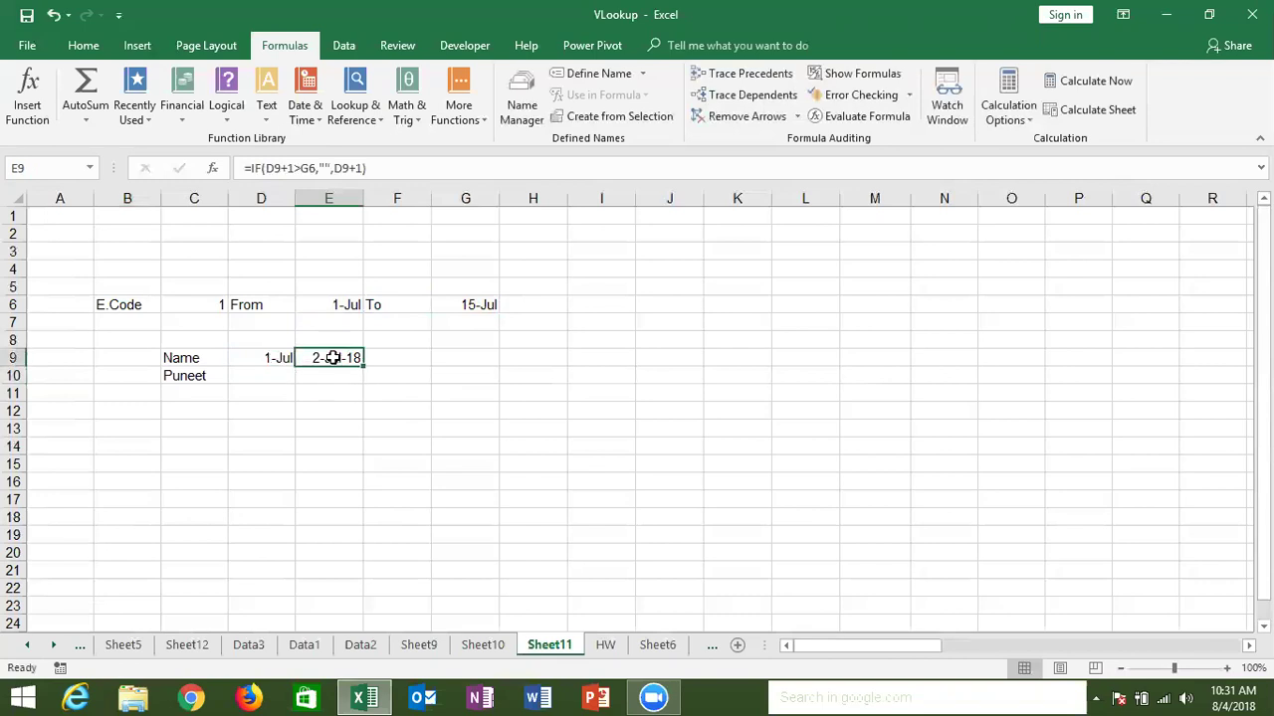
double_click(333, 357)
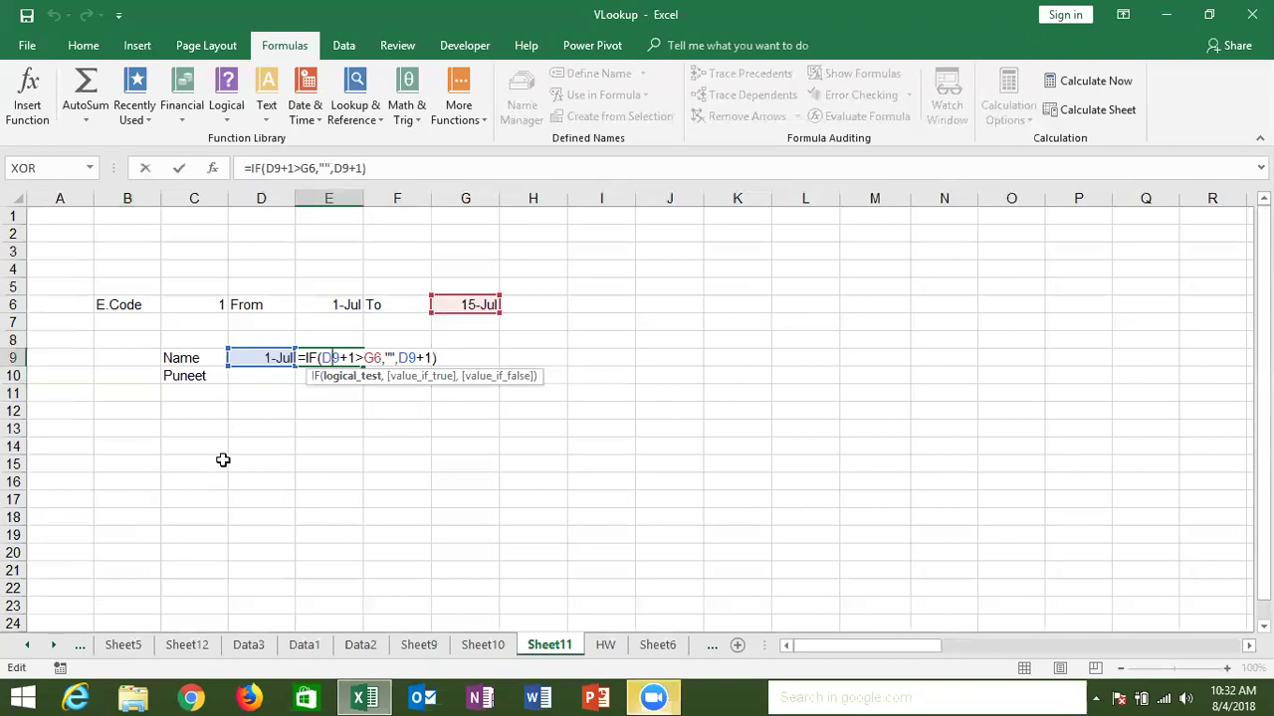
key("ctrl+Return")
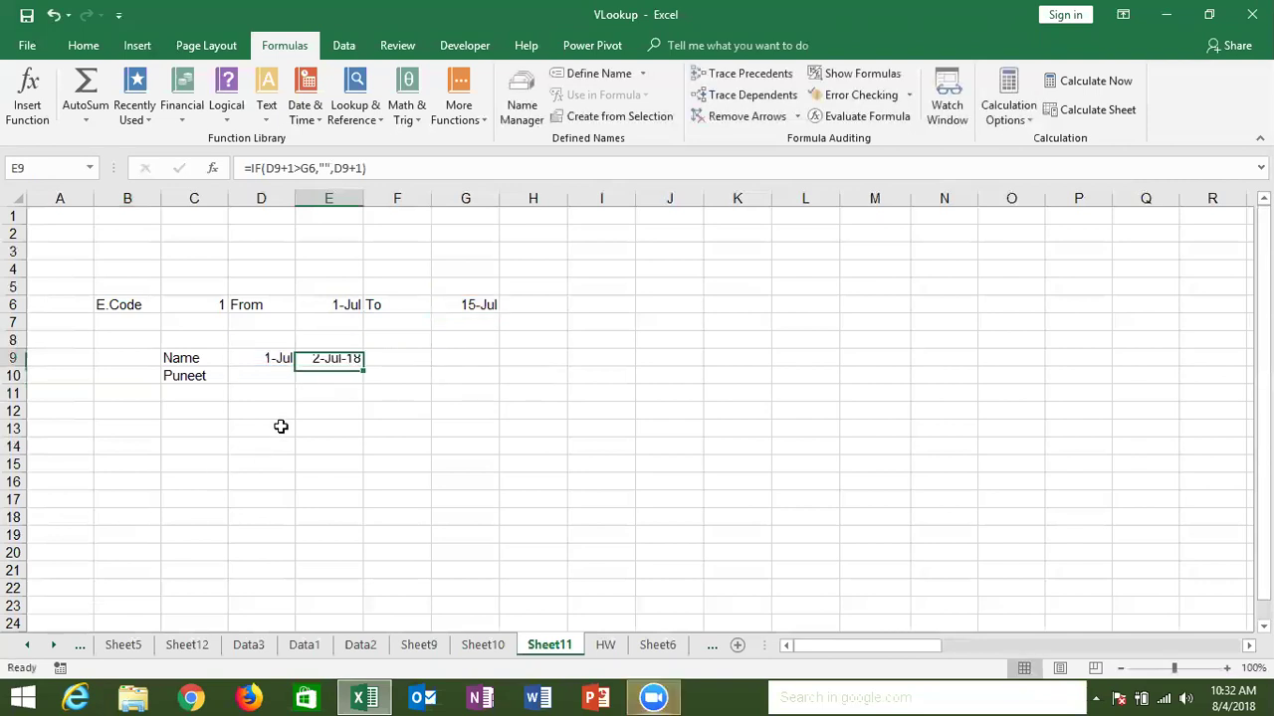
Step: Wrap E9's next-day formula in IFERROR returning "", accepting Excel's suggested correction
left_click(252, 169)
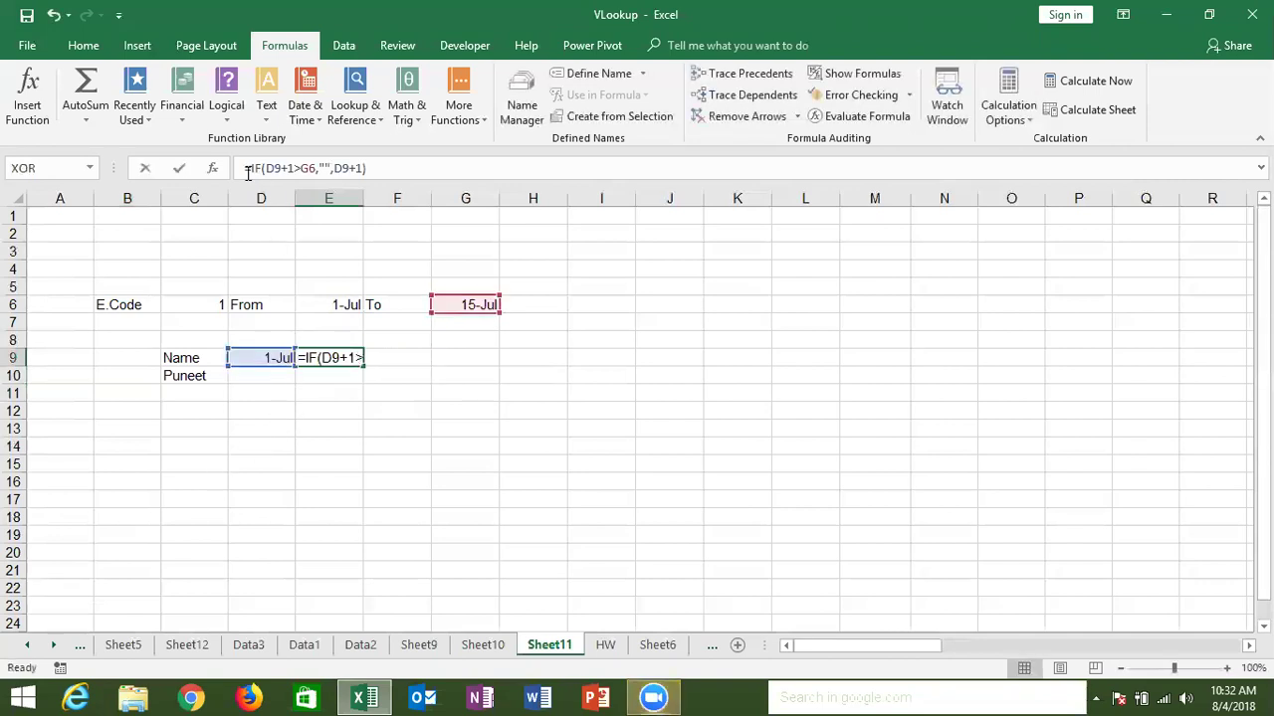
type("if")
key("Down")
key("Tab")
left_click(435, 169)
type(",\"\"")
key("Return")
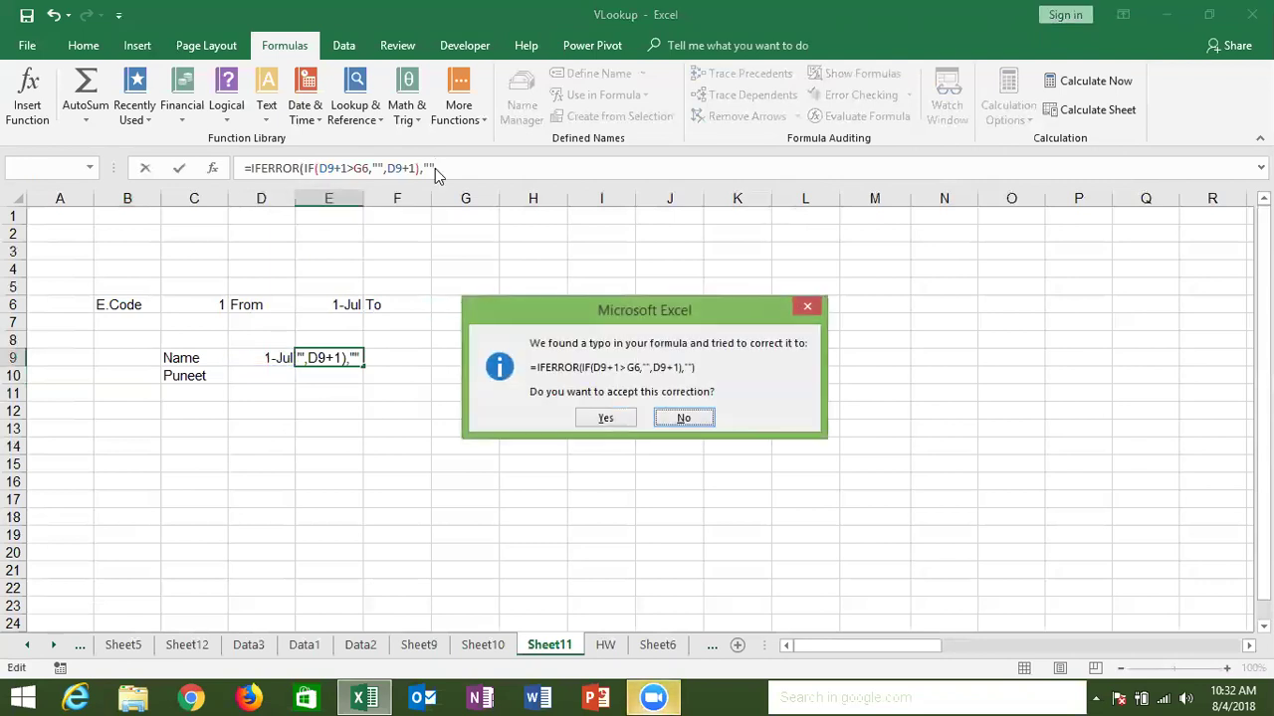
key("Left")
key("Return")
key("Up")
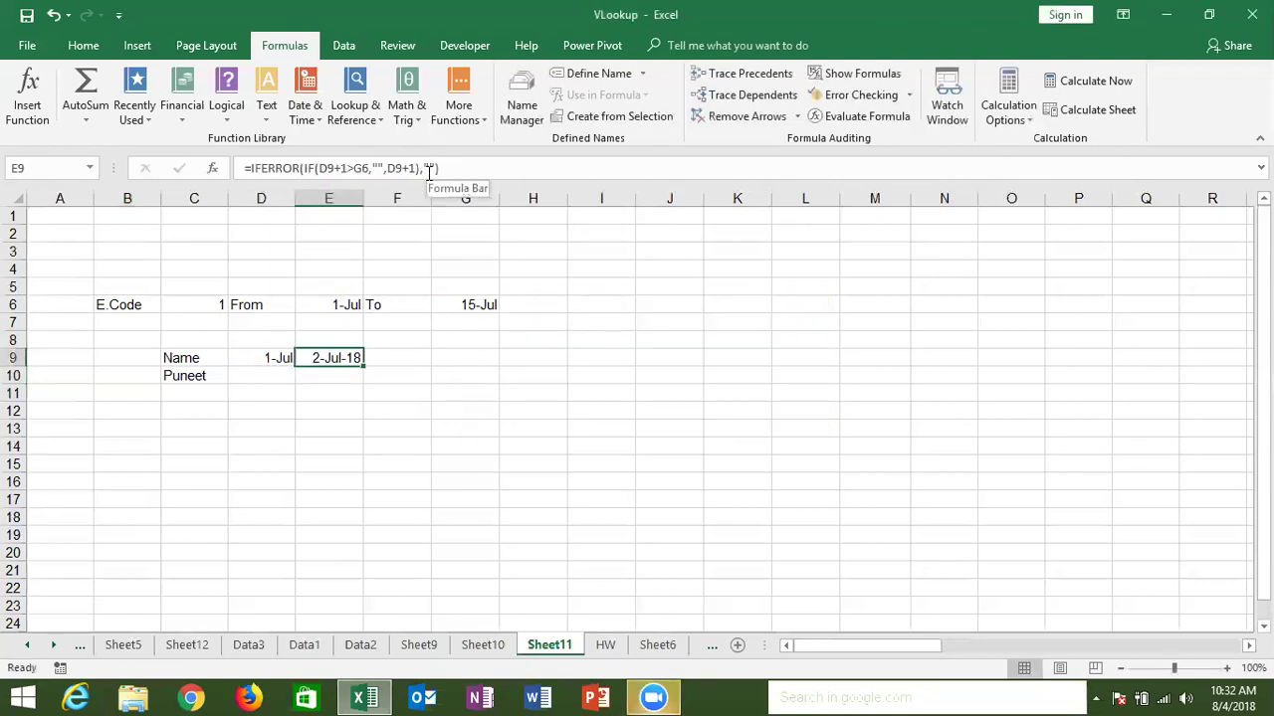
Step: Make the G6 reference absolute ($G$6) and fill E9 across row 9 through AW9
left_click(363, 169)
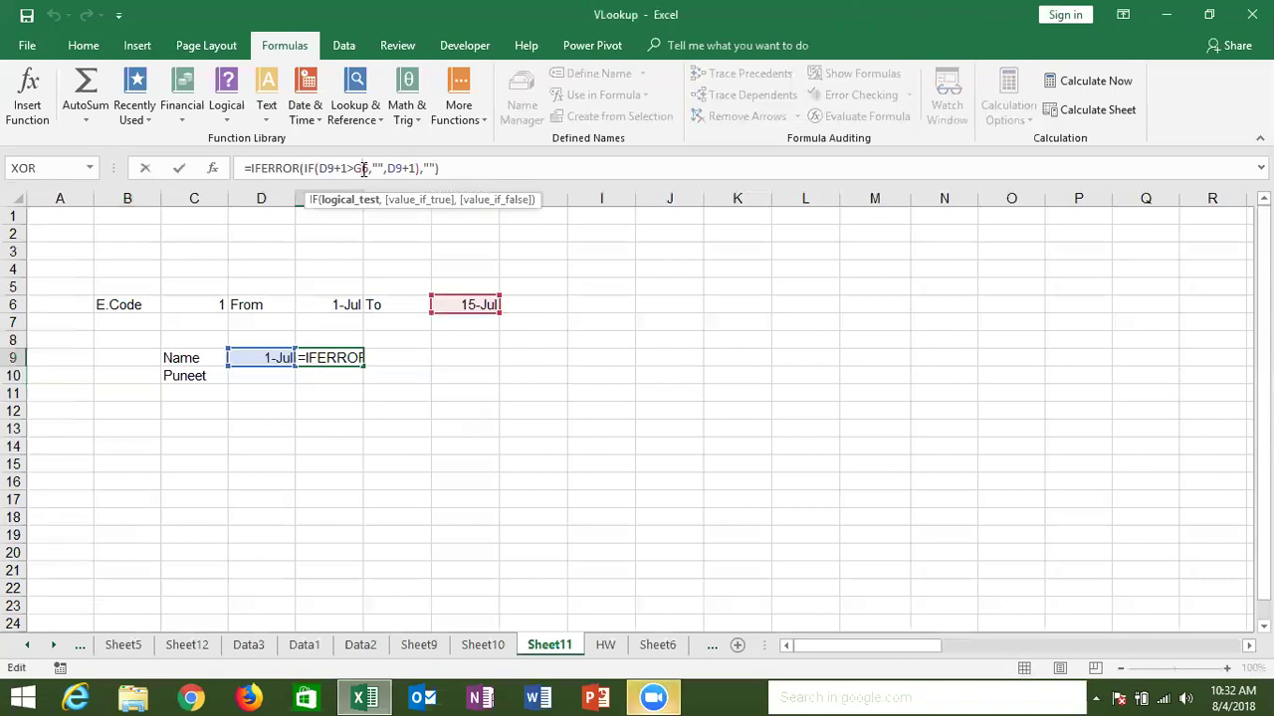
key("F4")
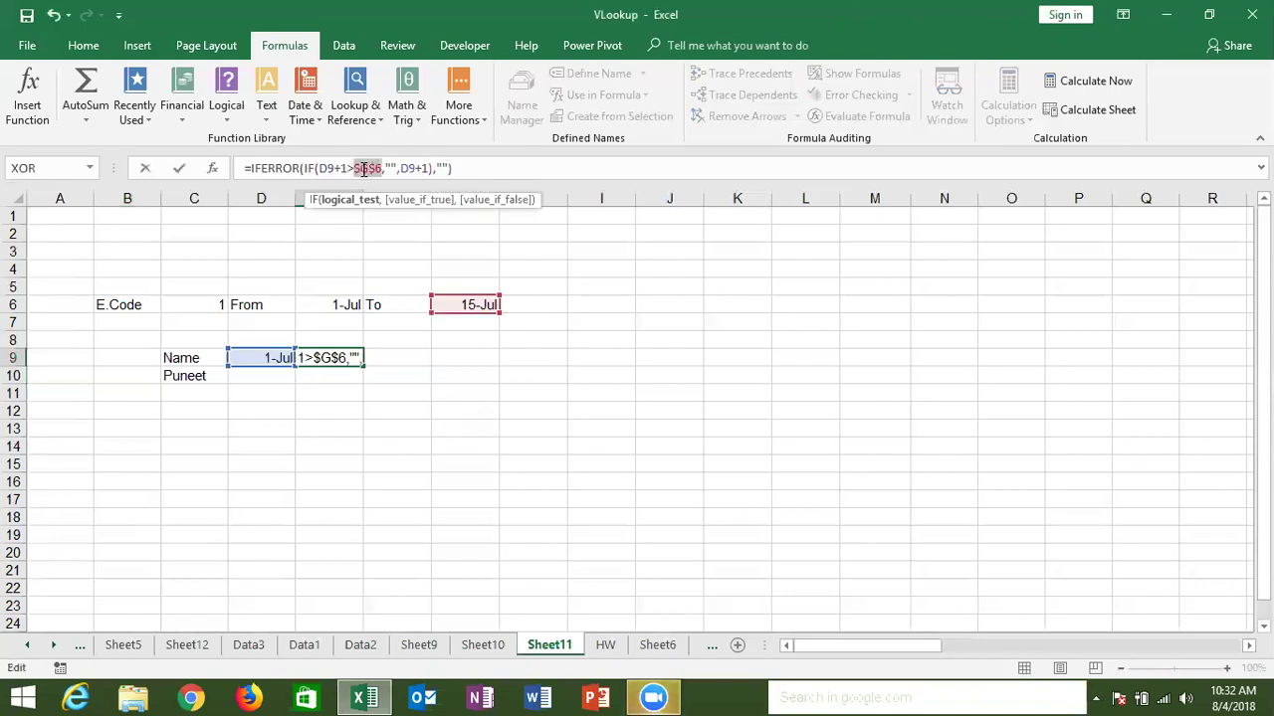
key("Return")
left_click_drag(328, 358, 1243, 363)
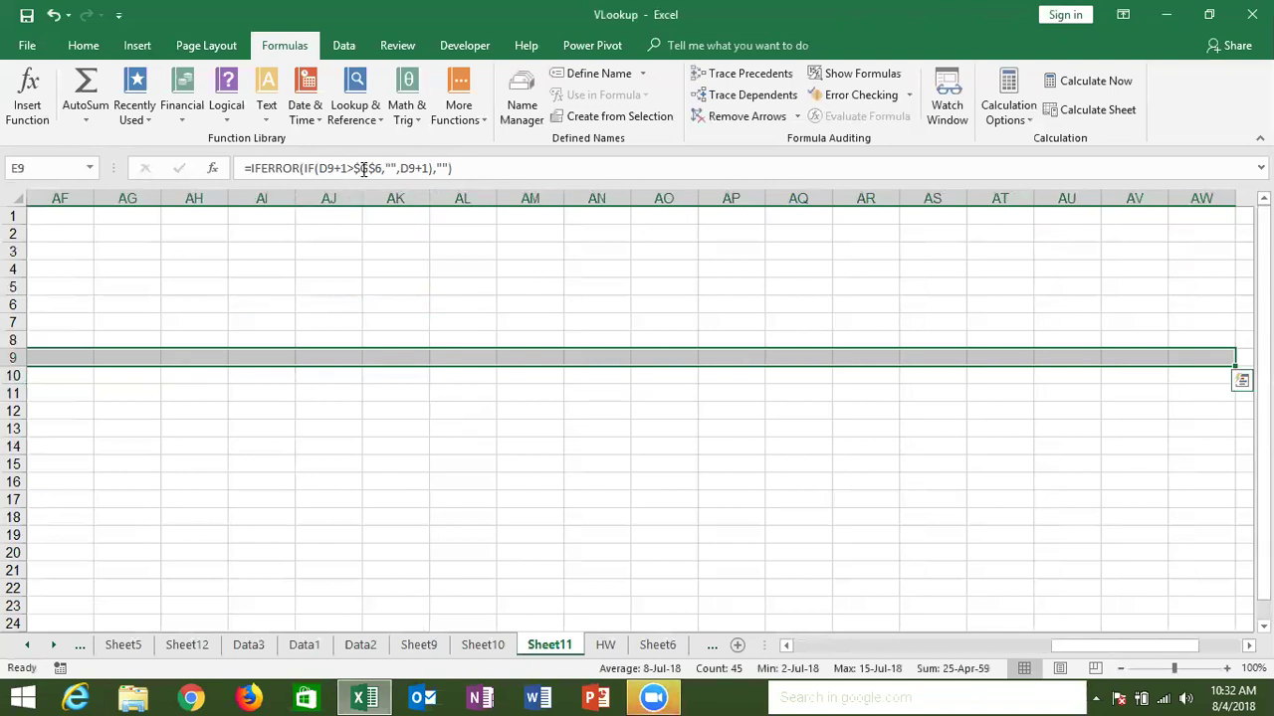
key("Home")
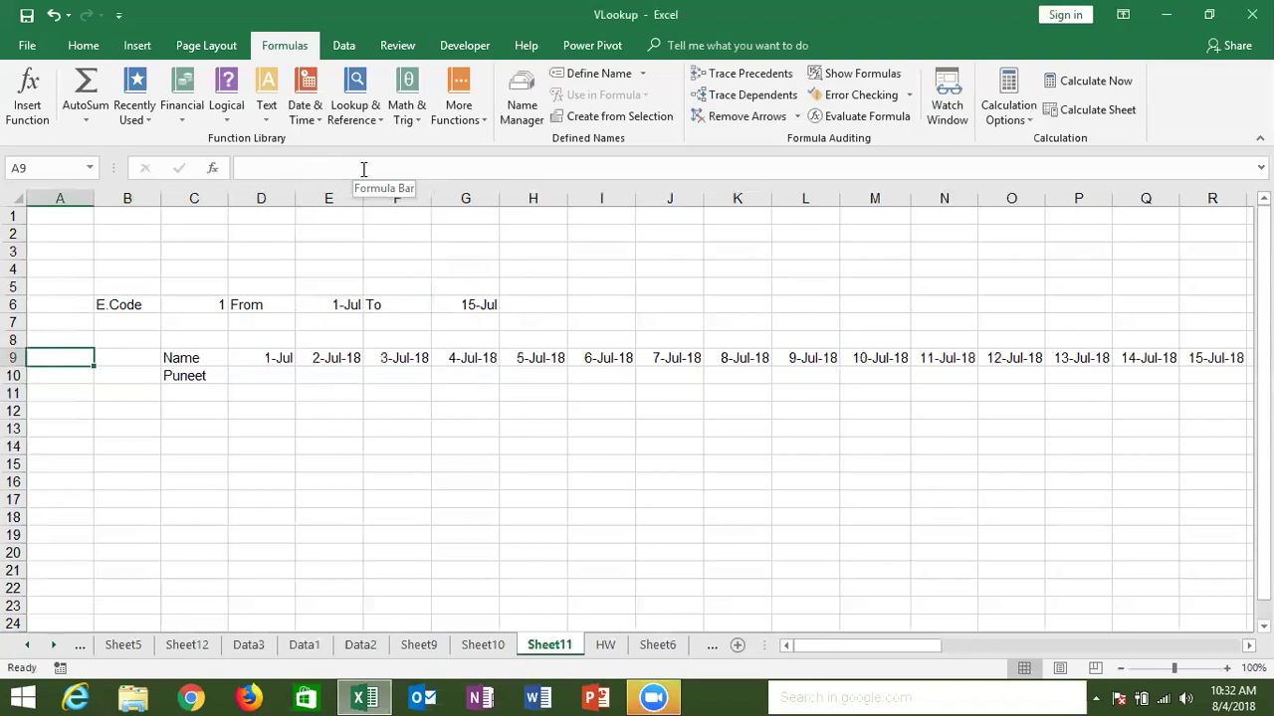
Step: Try To dates of 10-Jul and 5-Jul, then set the To date to 20-Jul
left_click(461, 307)
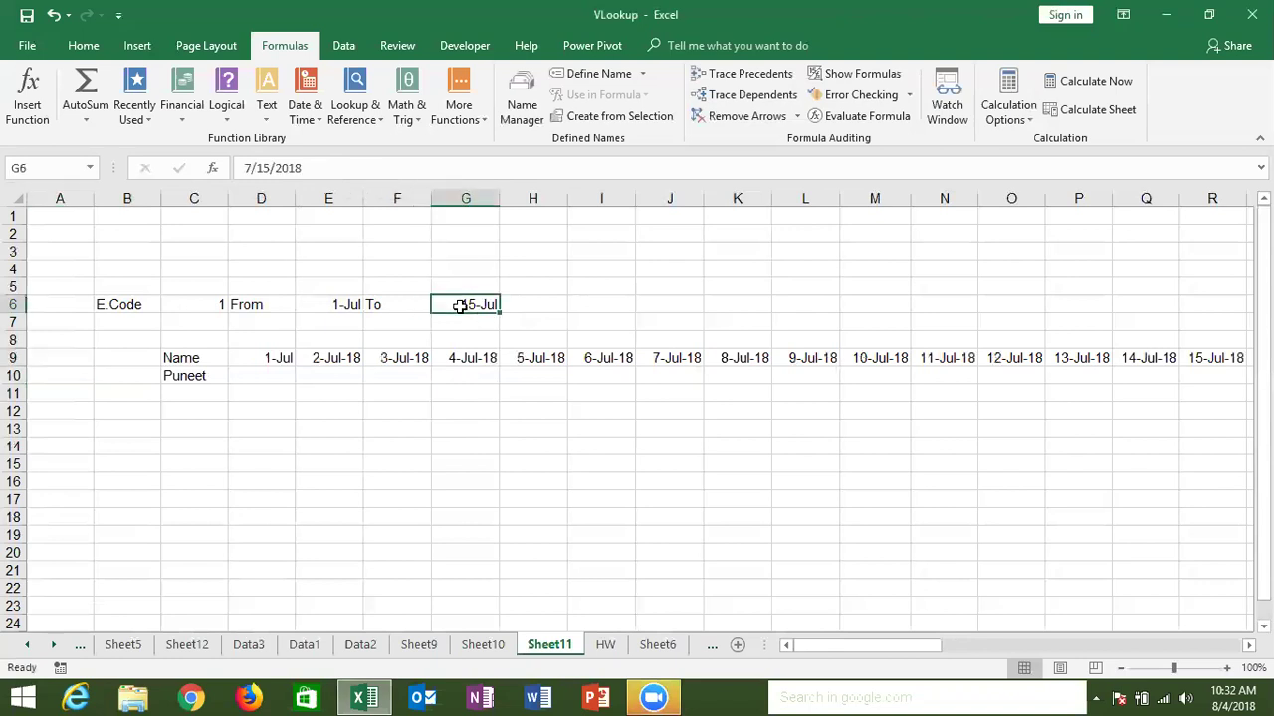
type("7/10")
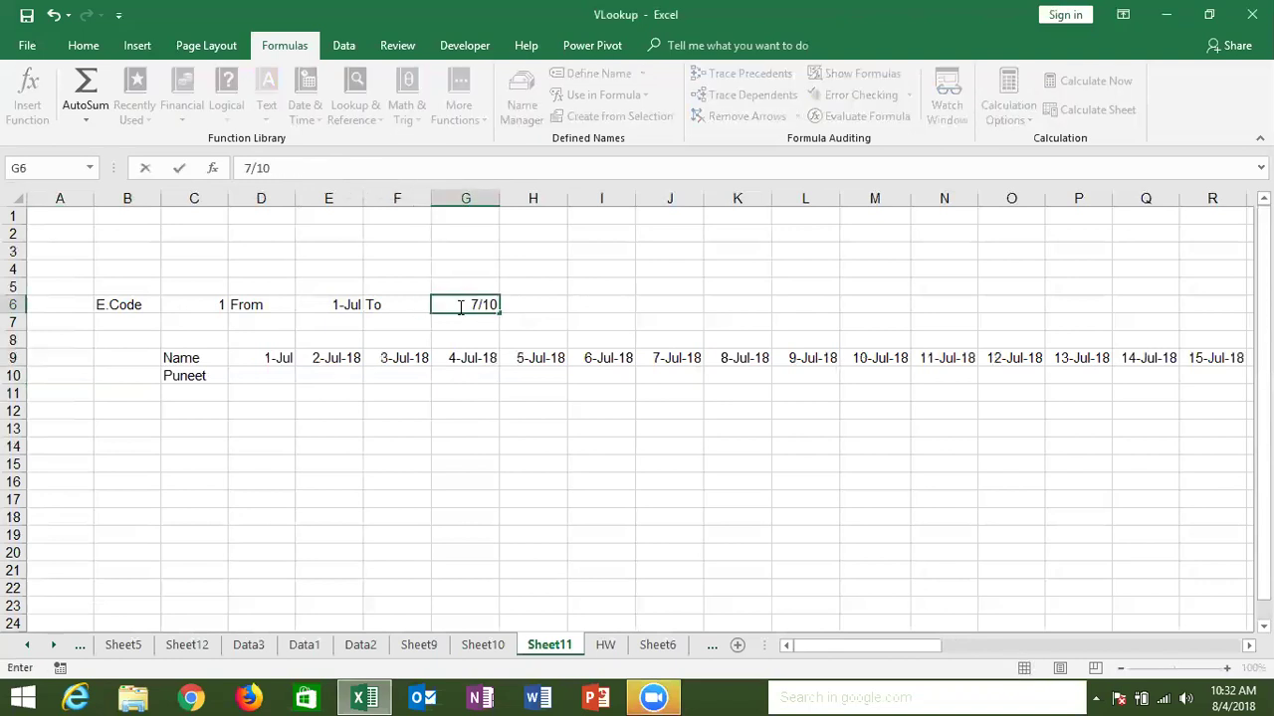
key("Return")
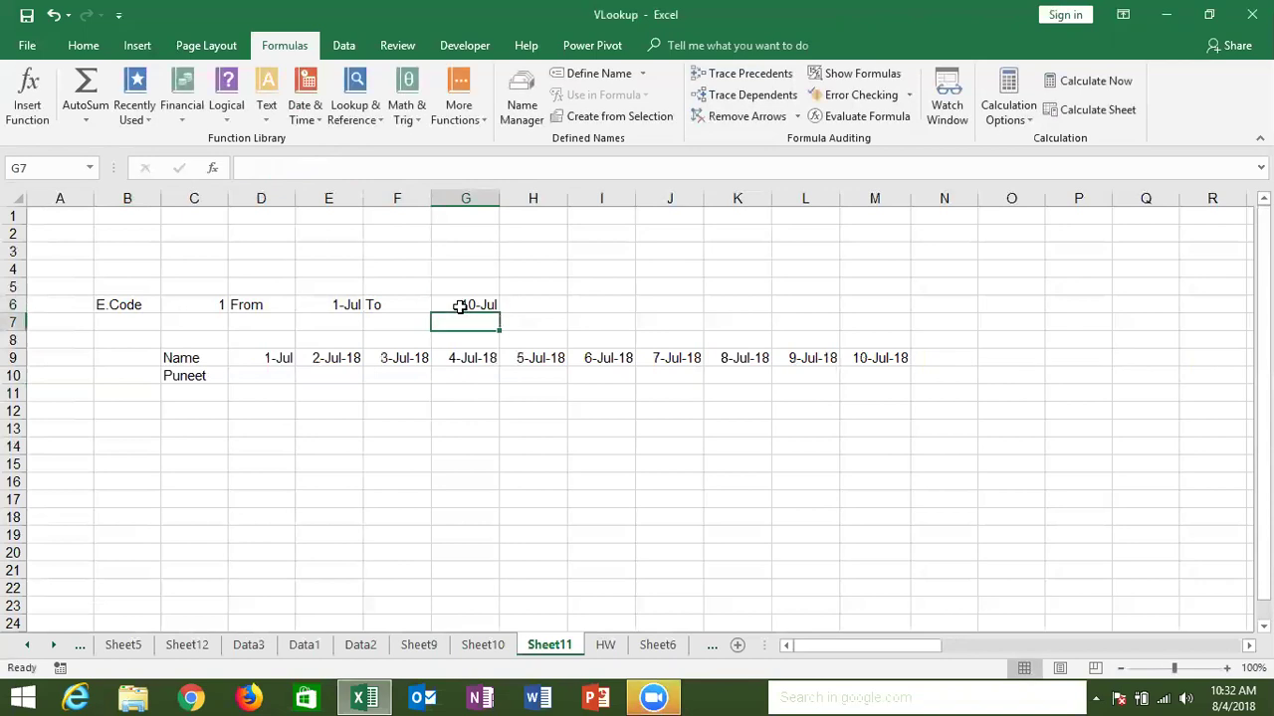
left_click(461, 306)
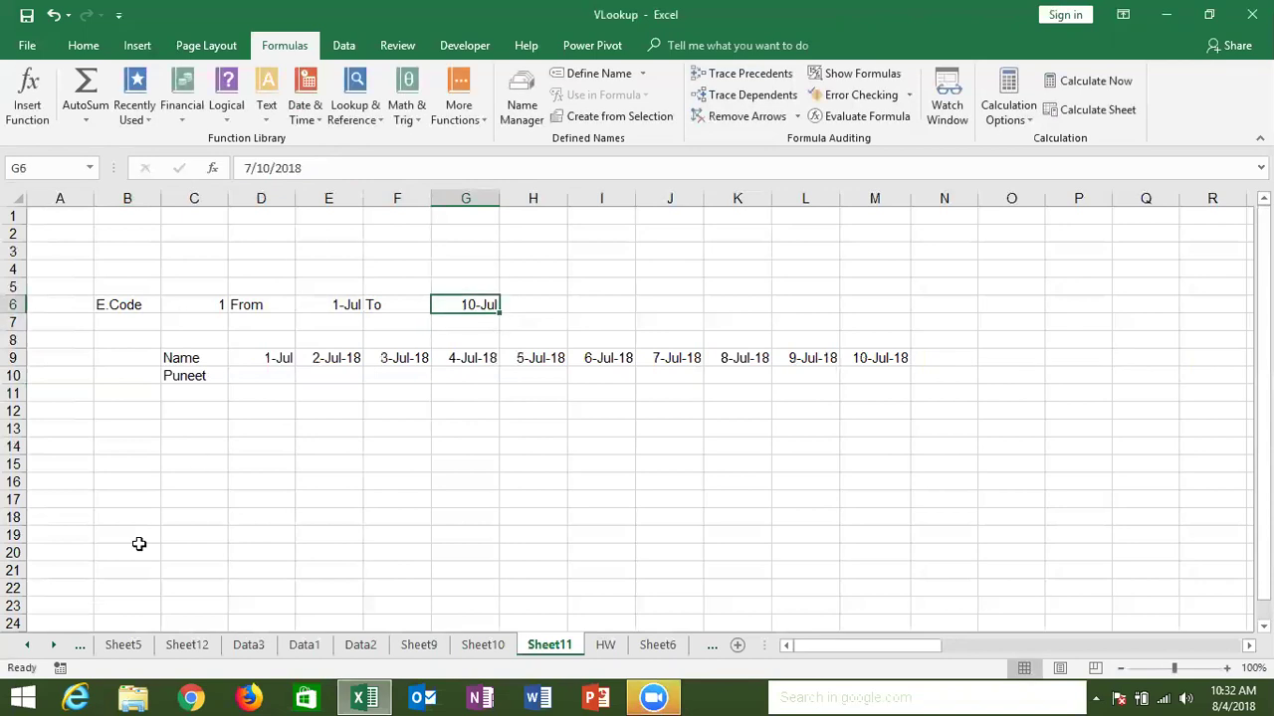
type("7/5")
key("Return")
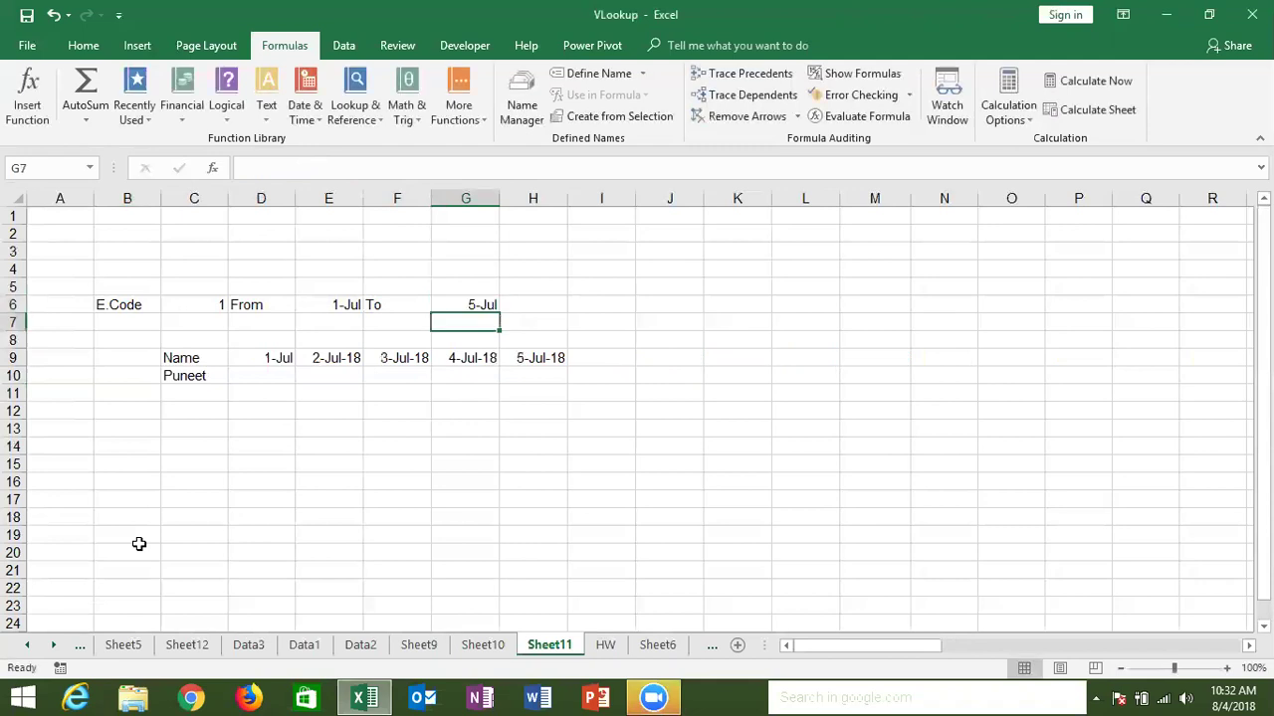
key("Up")
type("7/20")
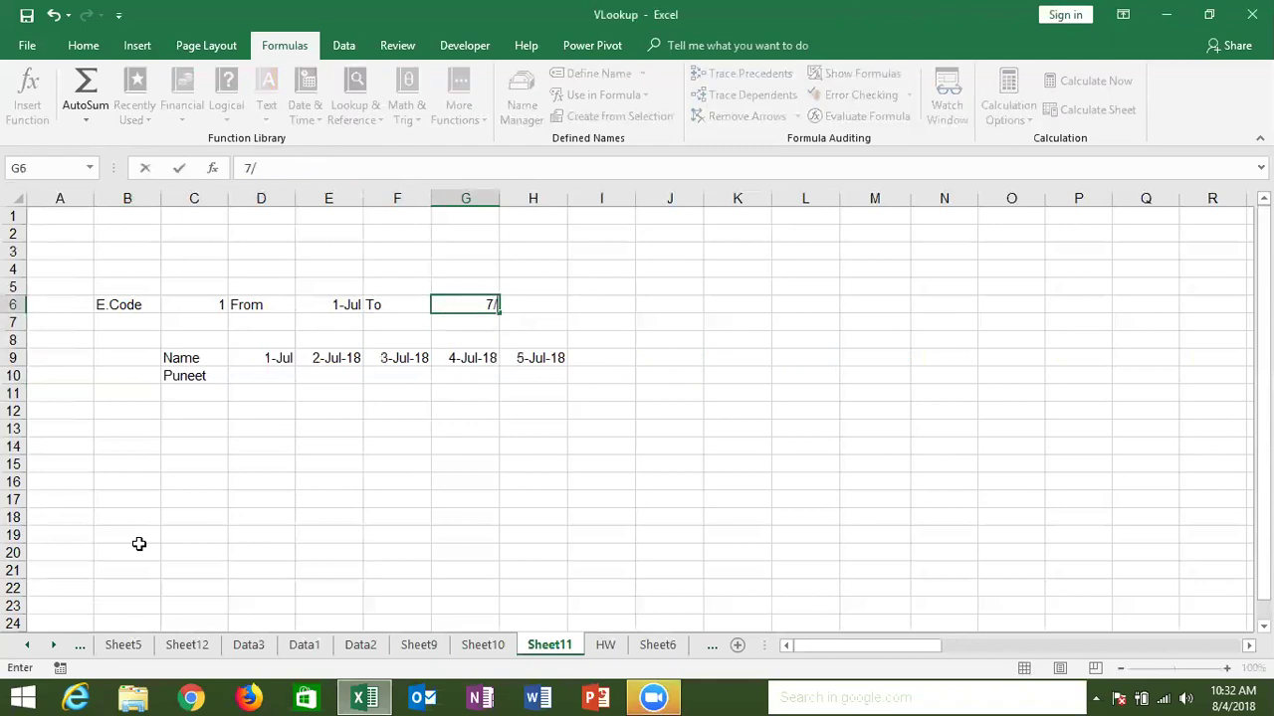
key("Return")
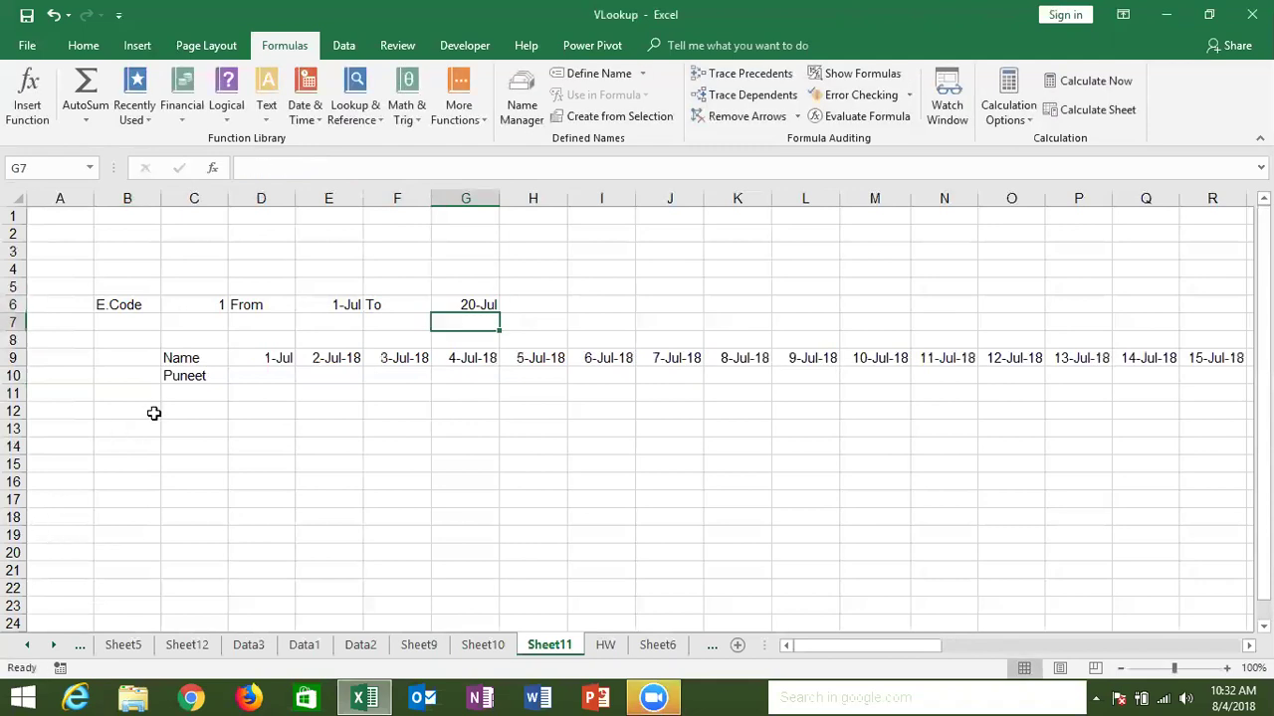
Step: Change the From date in E6 to 10-Jul so headers run 10-Jul to 20-Jul
left_click(322, 310)
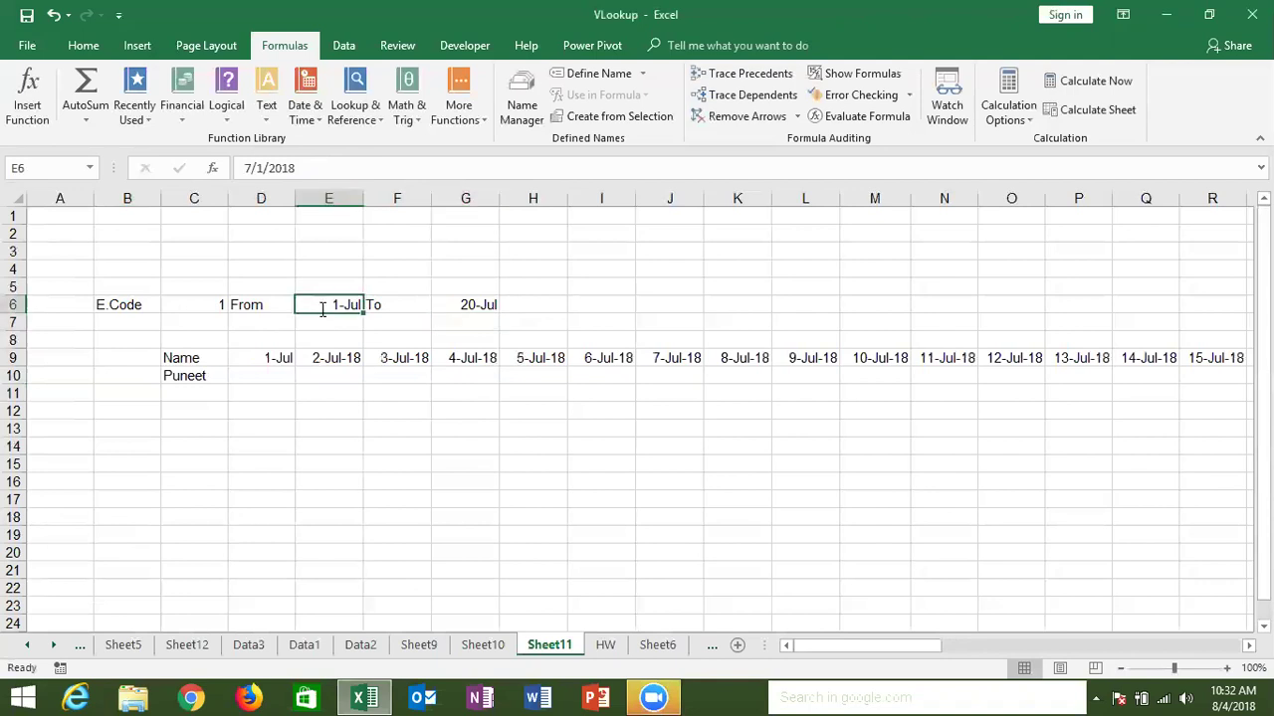
type("7/10")
key("Return")
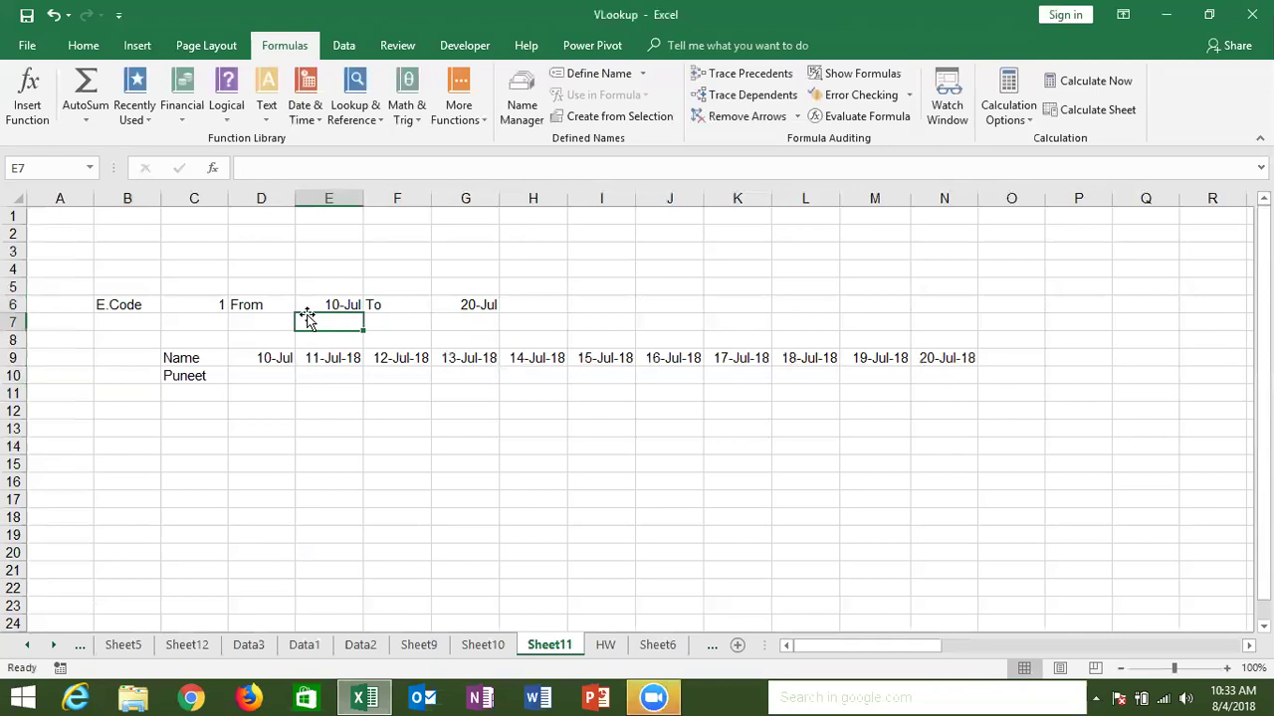
mouse_move(273, 360)
left_mouse_down()
mouse_move(510, 372)
mouse_move(529, 360)
left_mouse_up()
Step: In D10, start a VLOOKUP of code C6 against Sheet10 columns A:AG
left_click(277, 375)
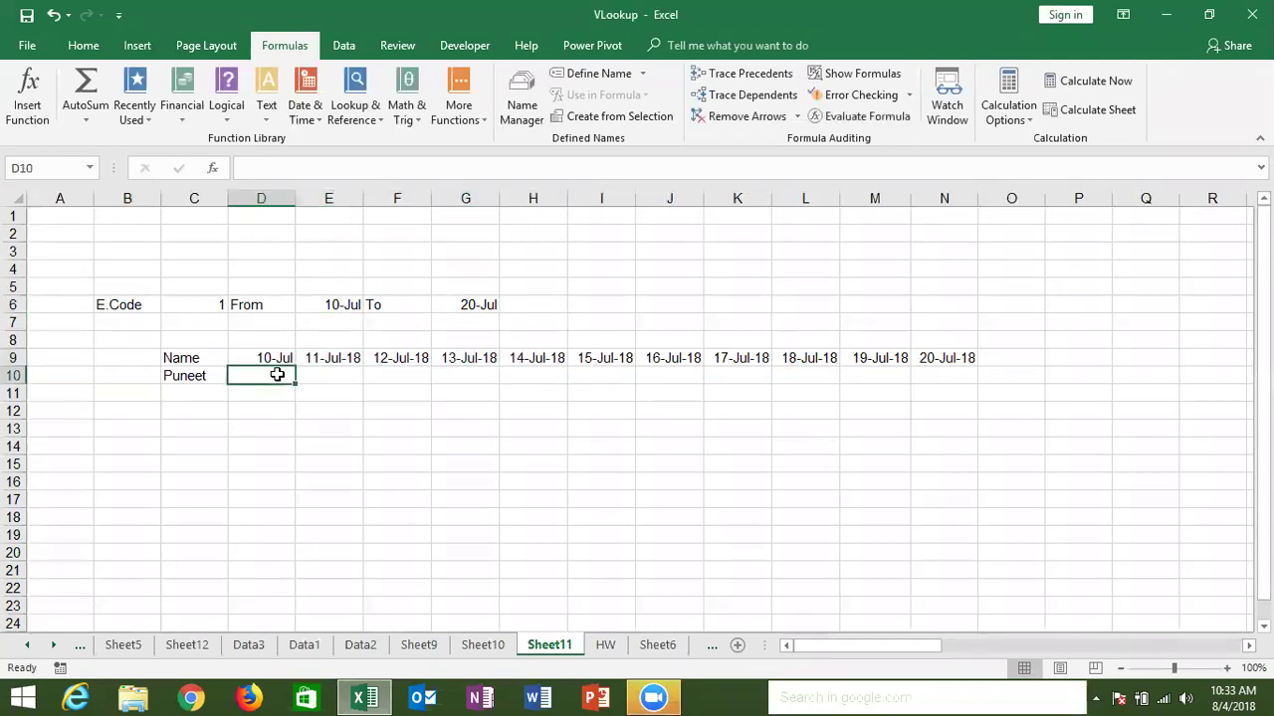
type("=vl")
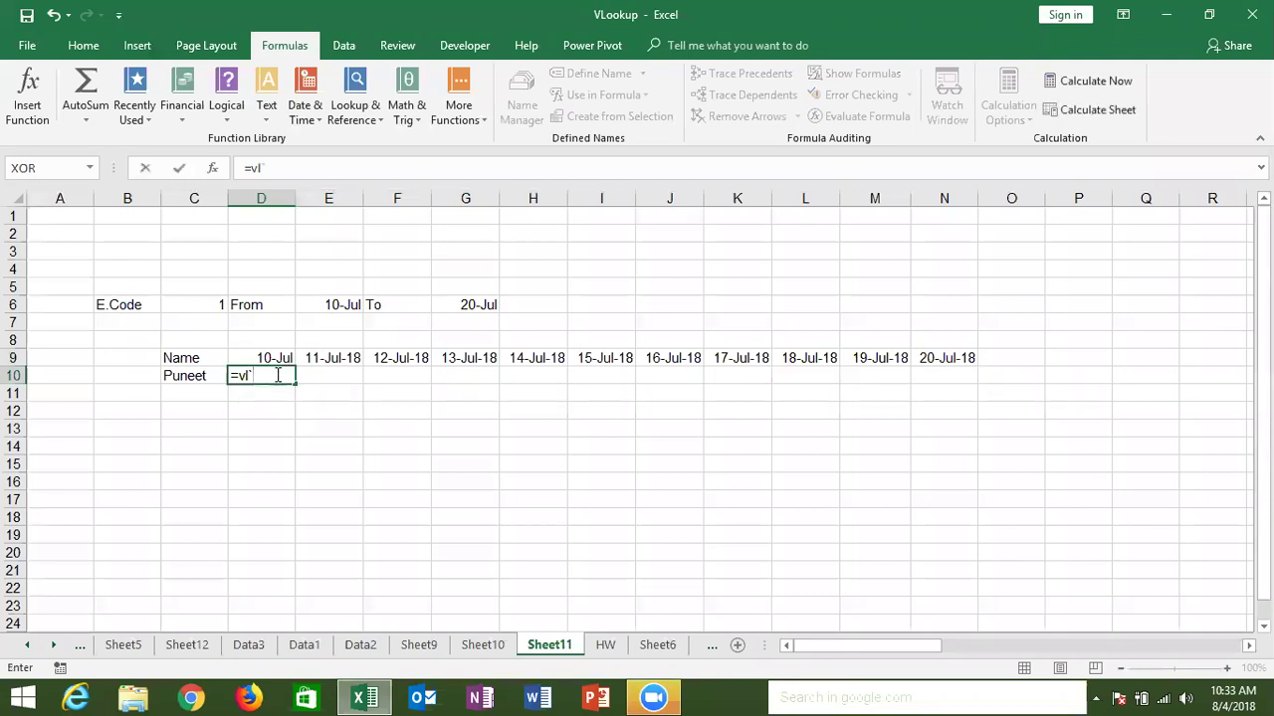
key("Tab")
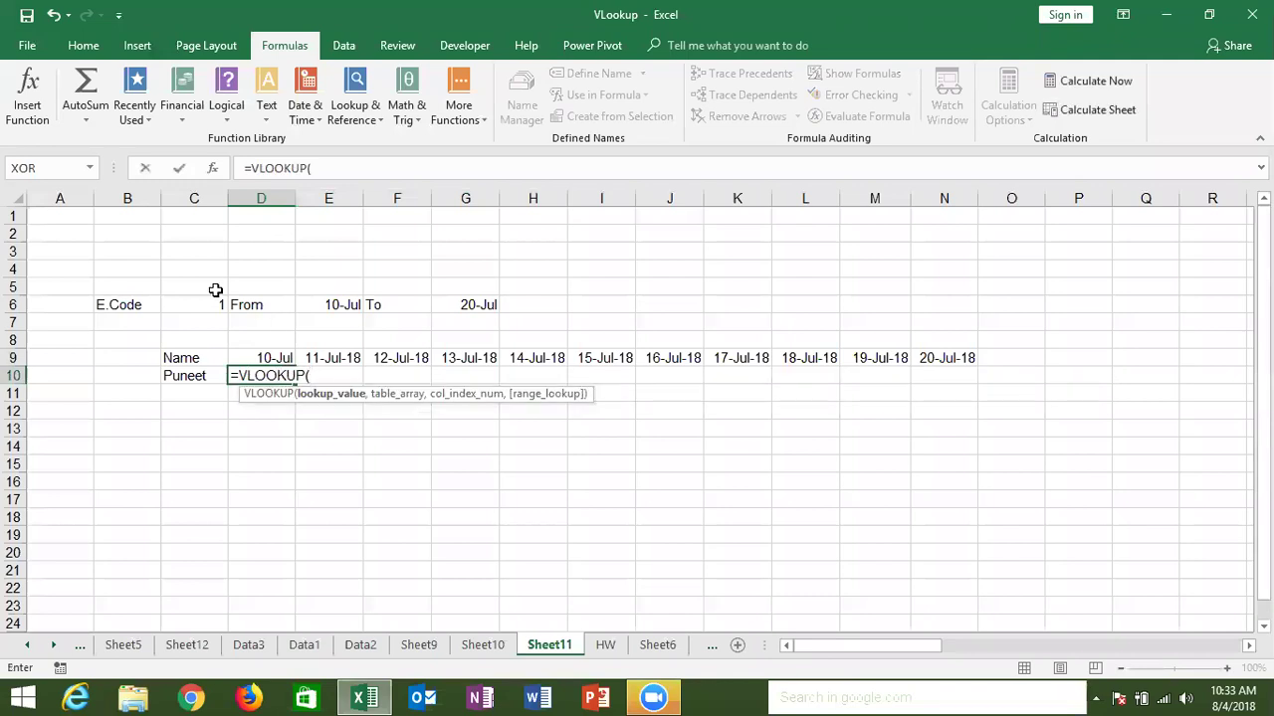
left_click(212, 304)
type(",")
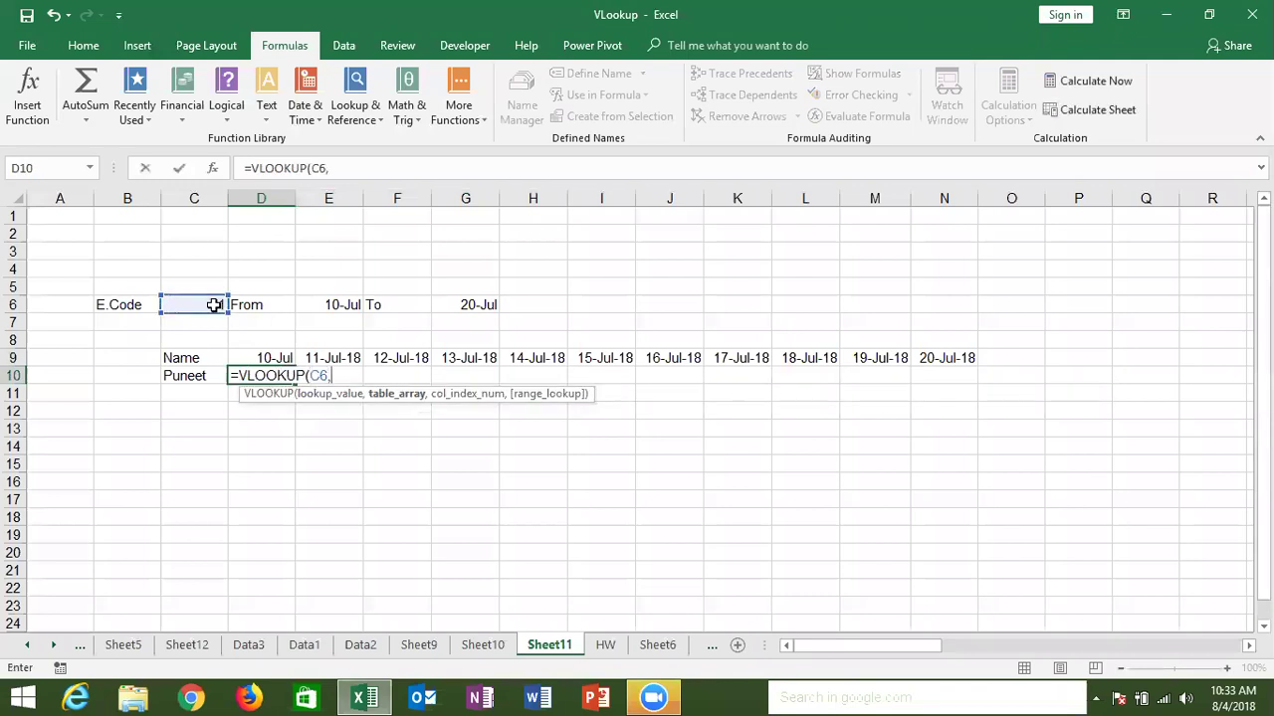
left_click(482, 644)
left_click_drag(60, 198, 1134, 198)
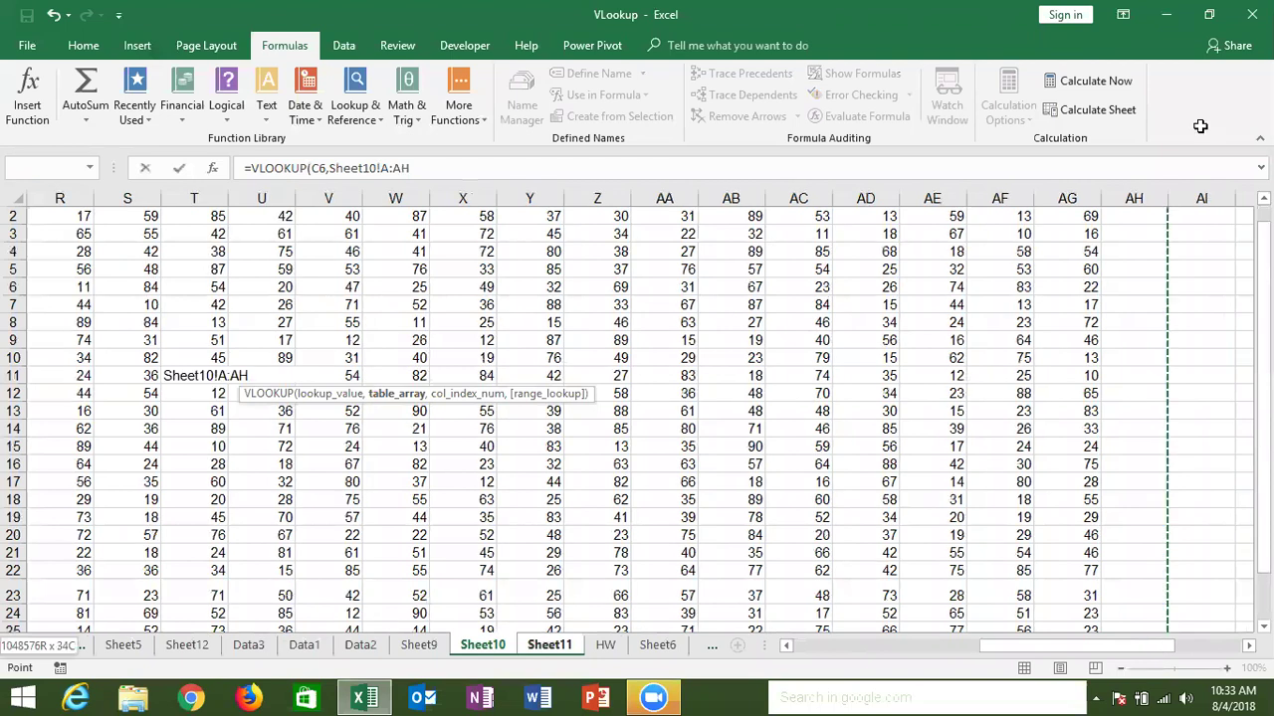
left_click_drag(1134, 198, 1005, 154)
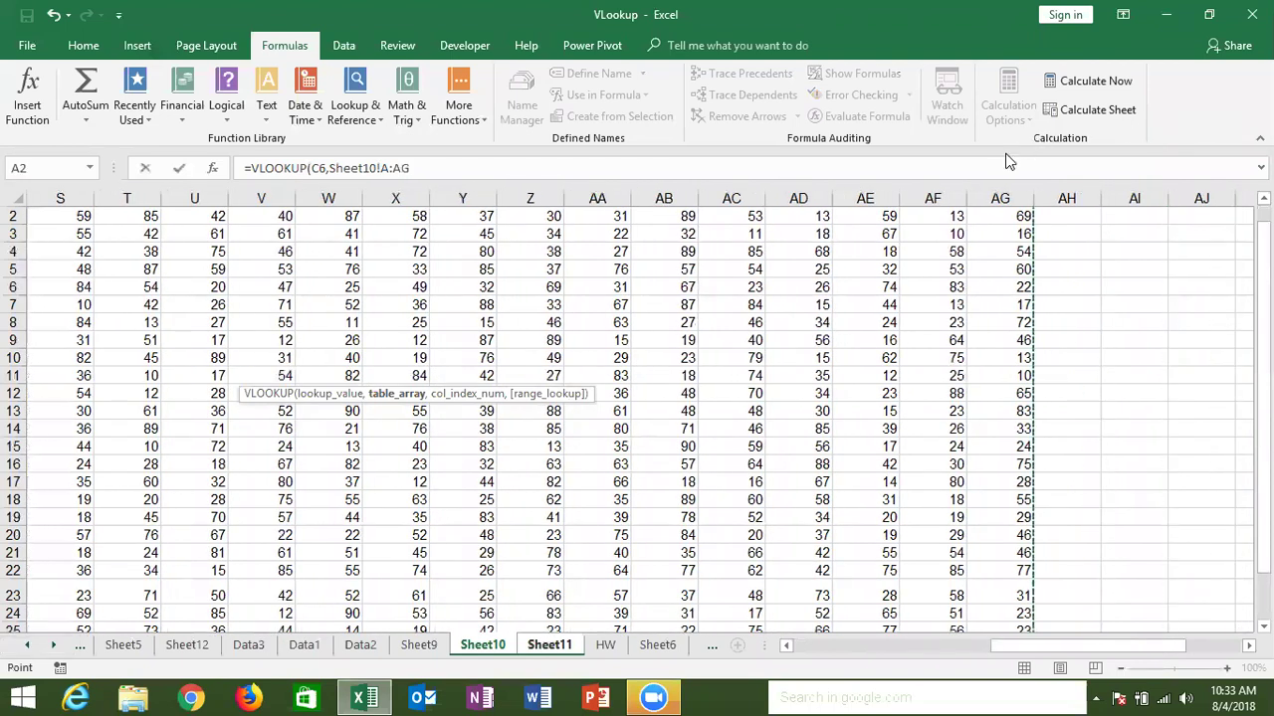
Step: Use MATCH of D9's date in Sheet10 row 1 as column index, exact match, returning 75
type(",mat")
key("Tab")
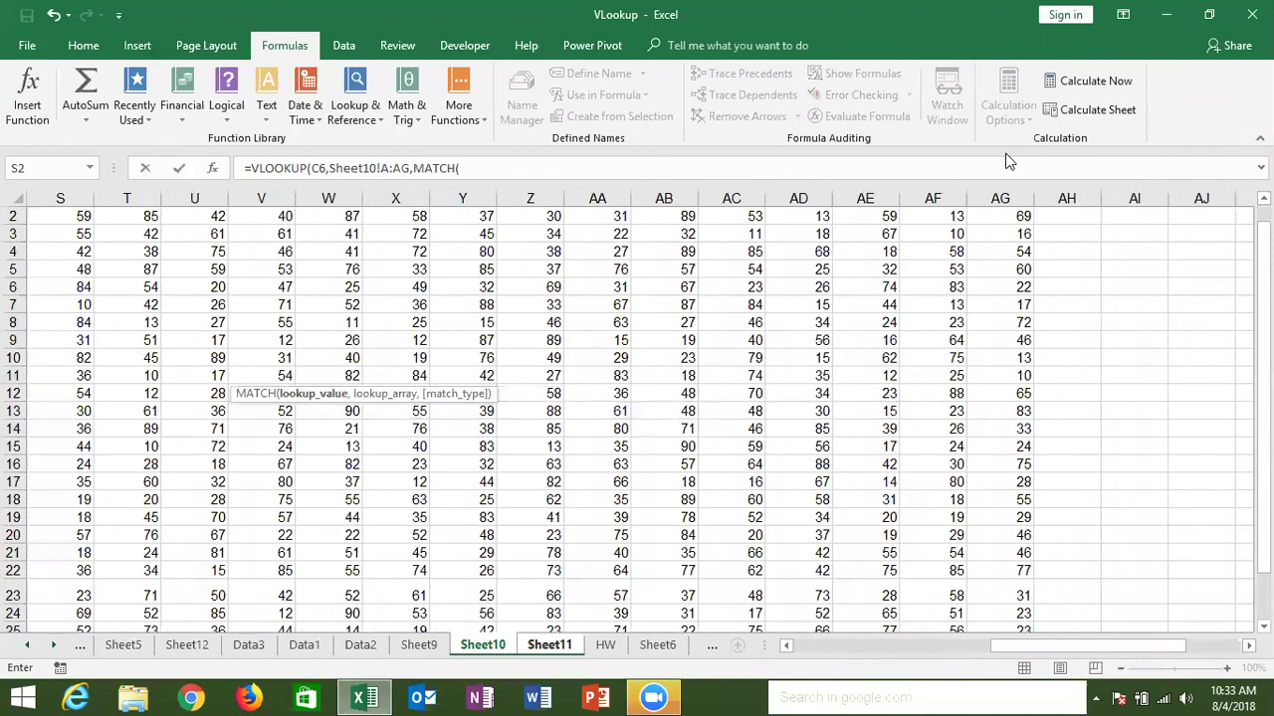
left_click(548, 647)
left_click(282, 358)
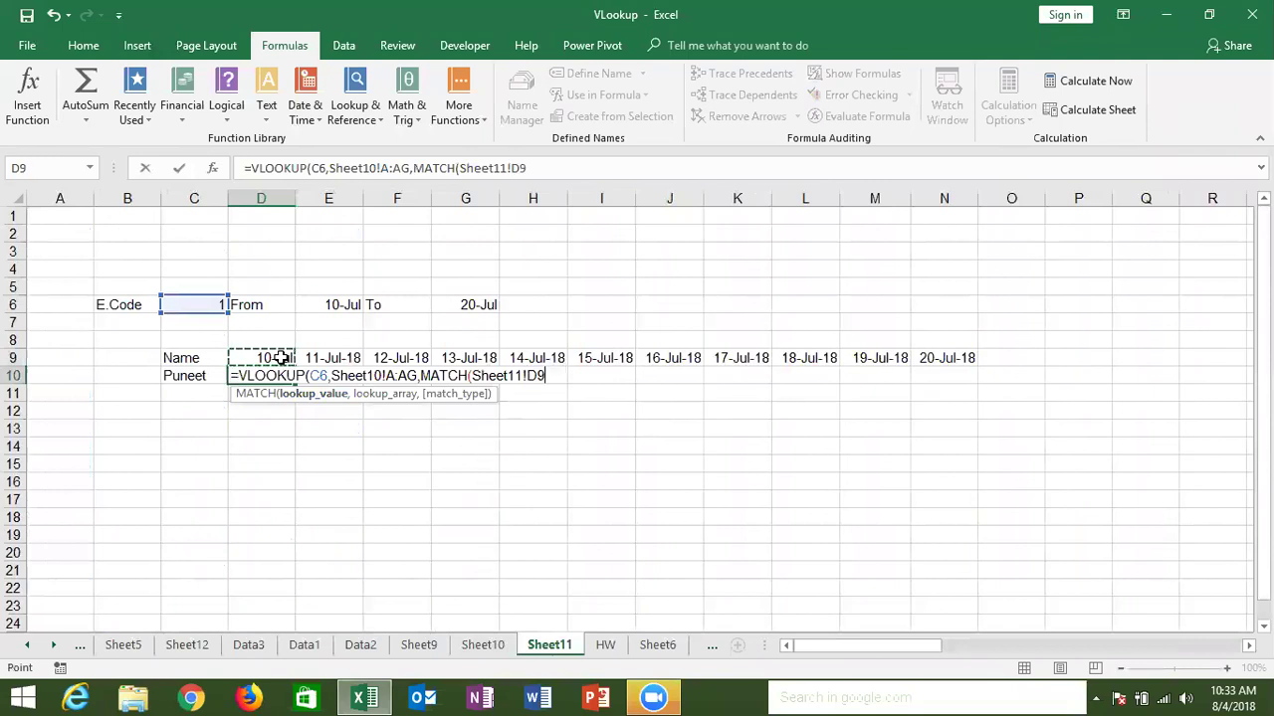
type(",")
left_click(510, 647)
left_click_drag(1264, 443, 1264, 434)
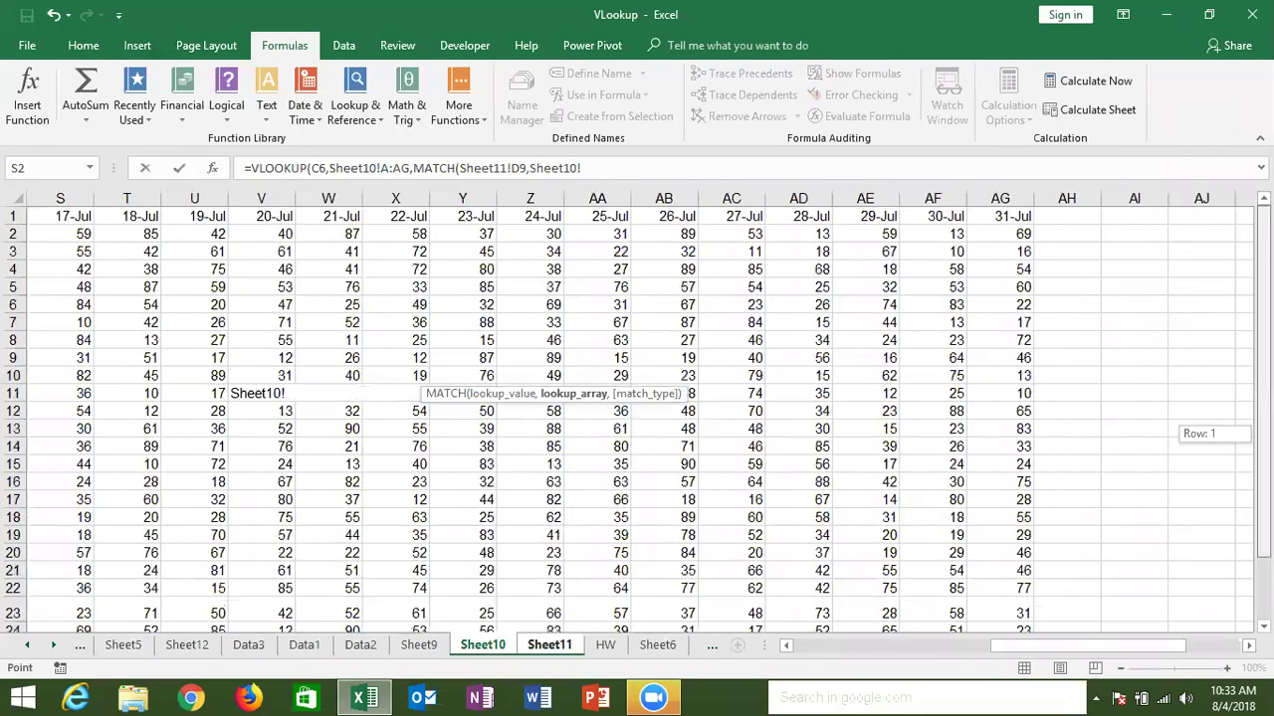
left_click(14, 216)
type(",0")
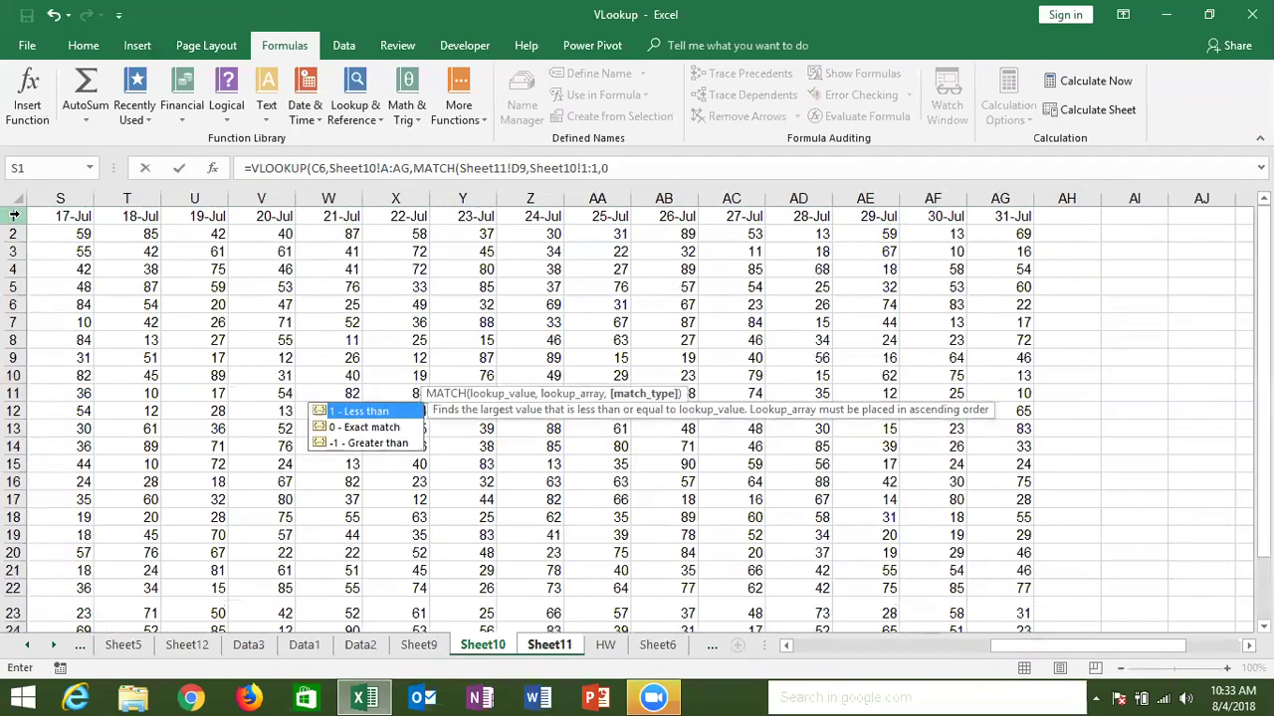
type("),0")
type(")")
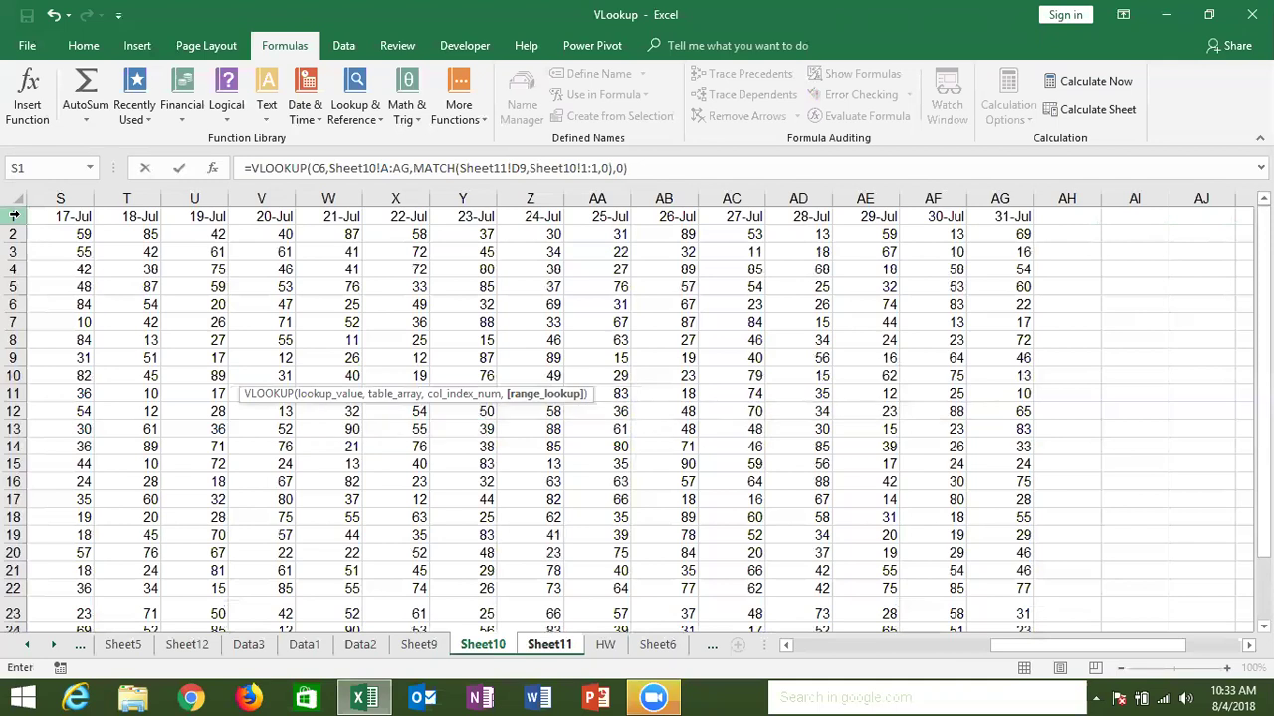
key("Return")
key("Up")
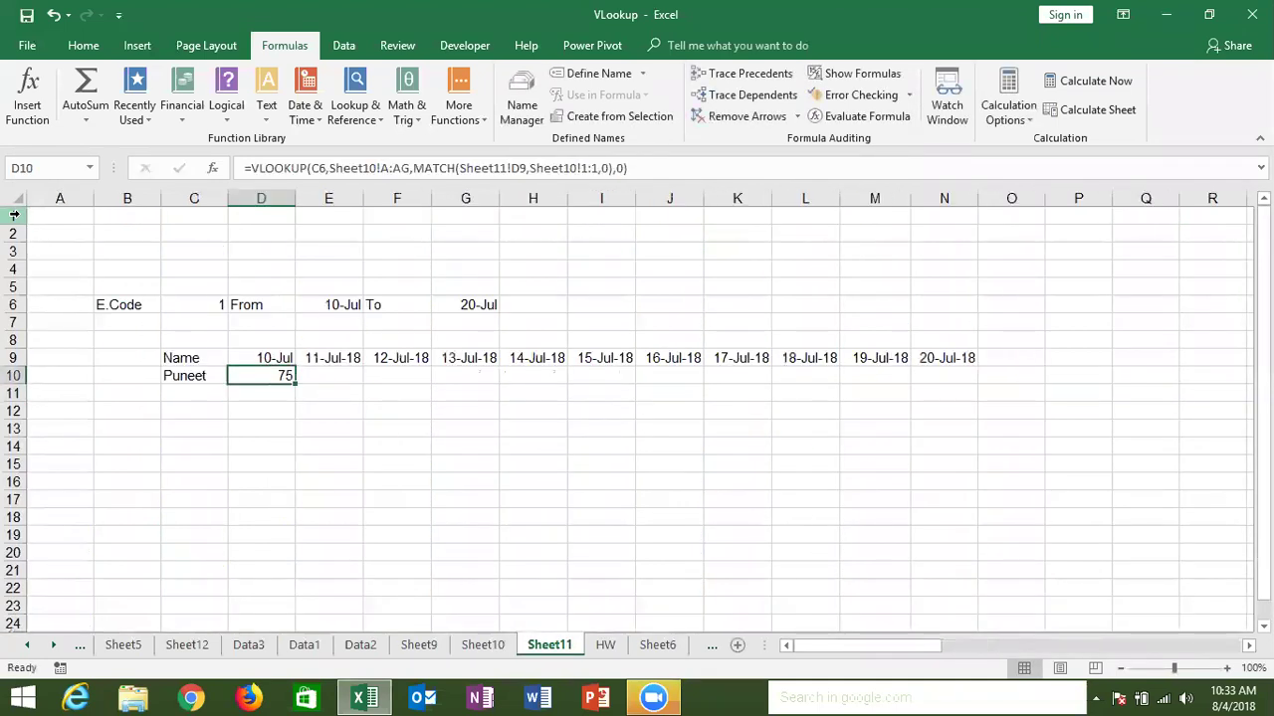
Step: Make the C6, Sheet10 table, D9 row and row 1 match references absolute in D10's lookup
left_click(320, 168)
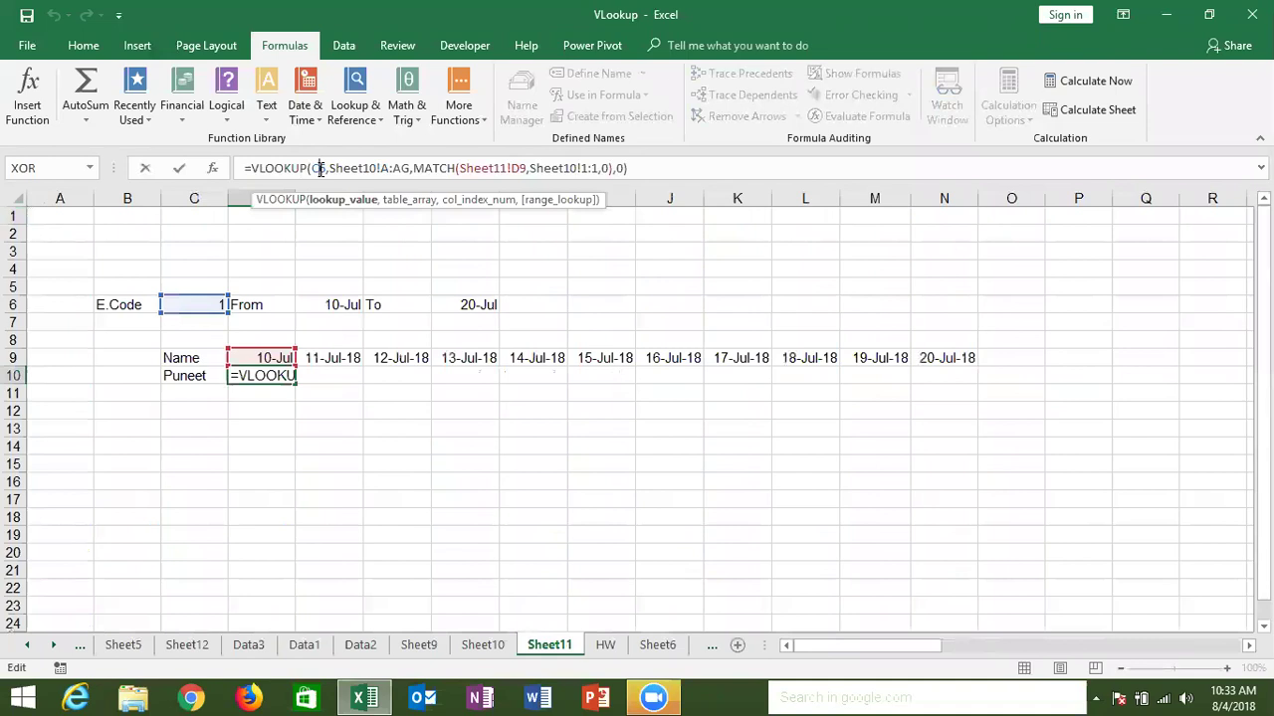
key("F4")
left_click(405, 168)
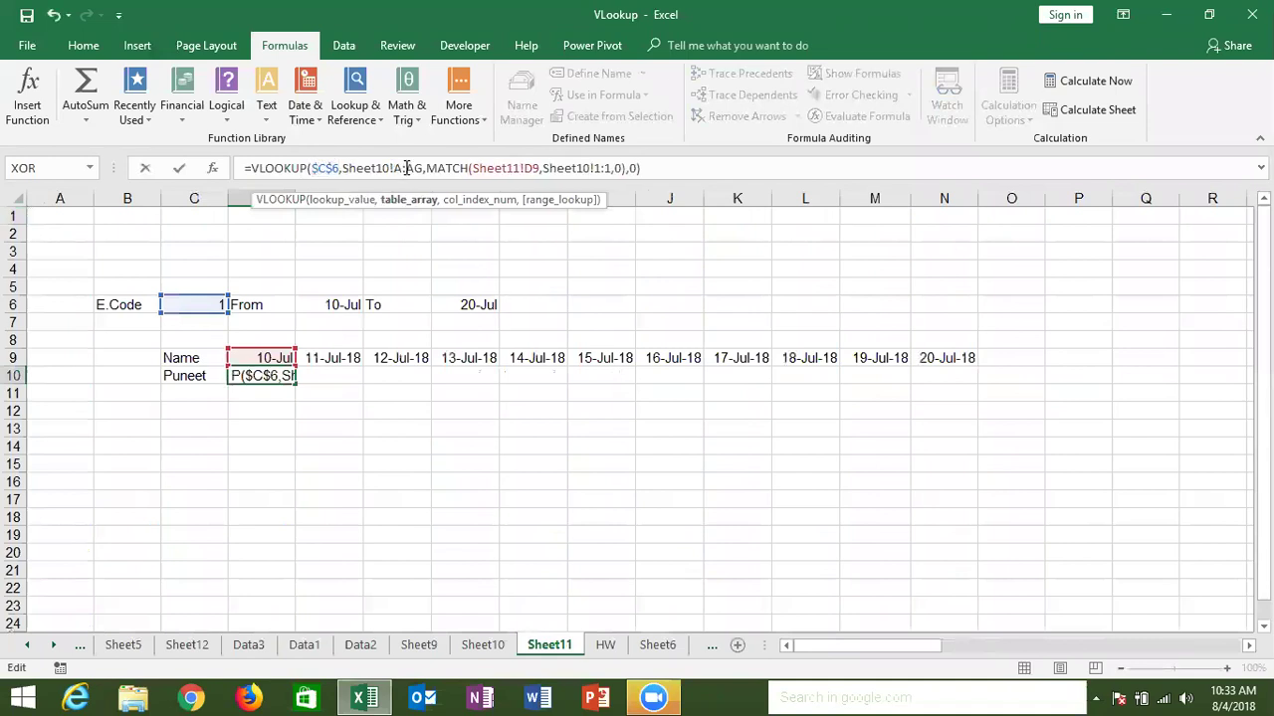
key("F4")
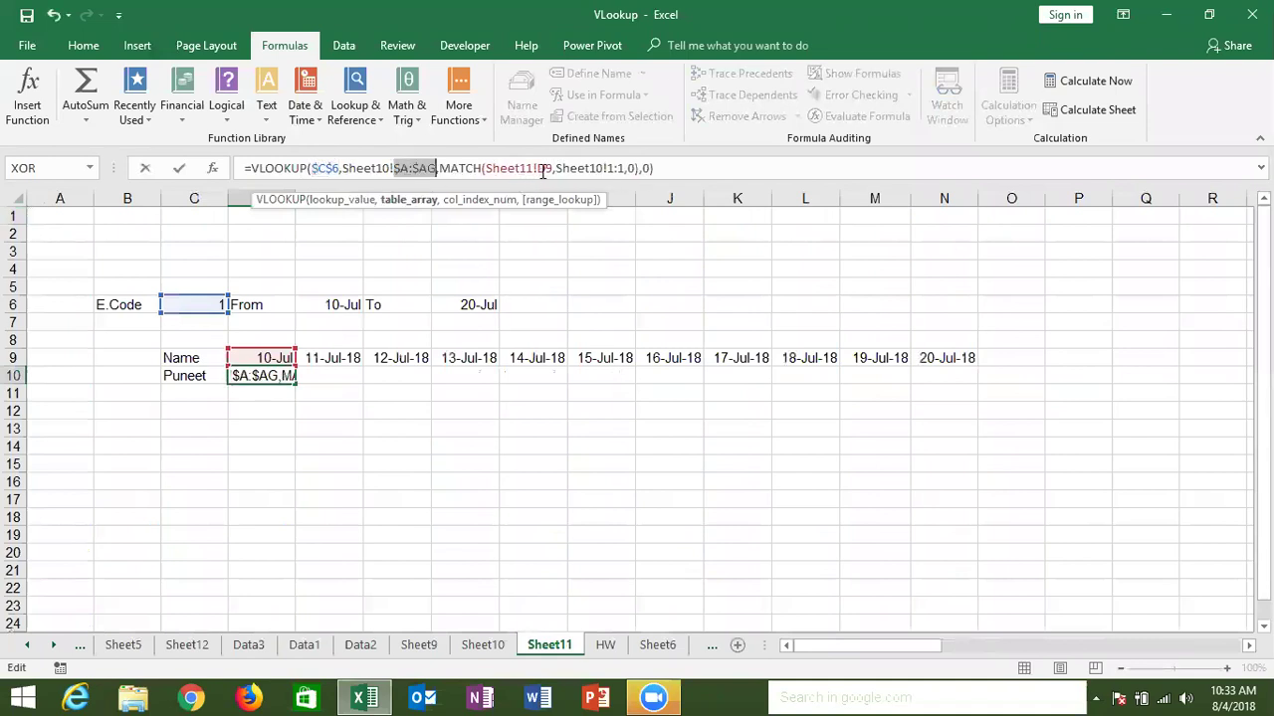
left_click(547, 168)
left_click(554, 168)
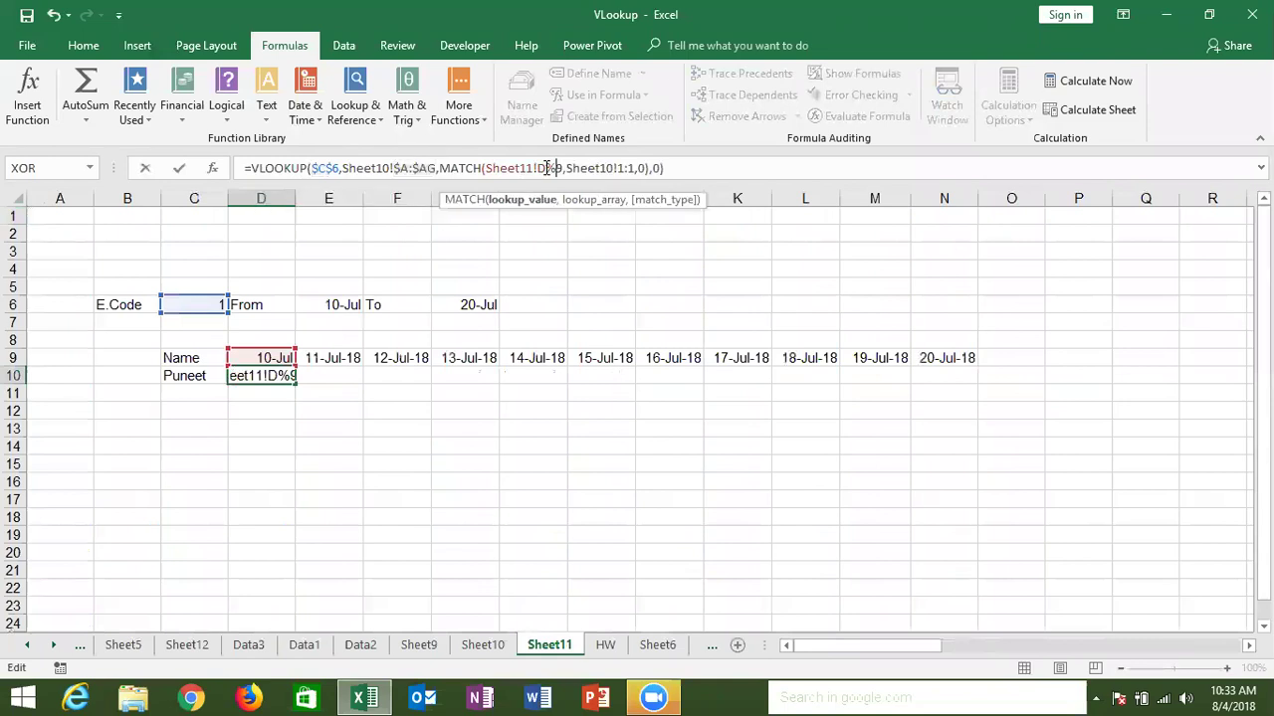
type("$")
left_click(621, 168)
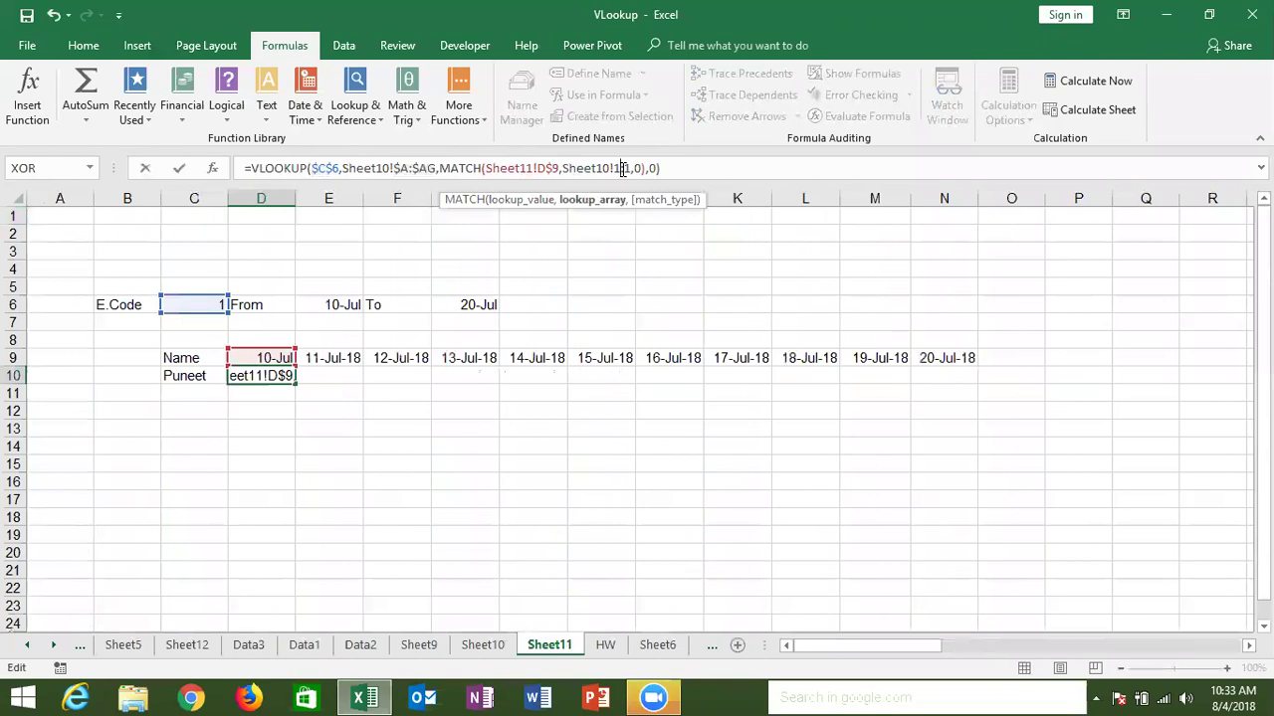
key("F4")
key("ctrl+Return")
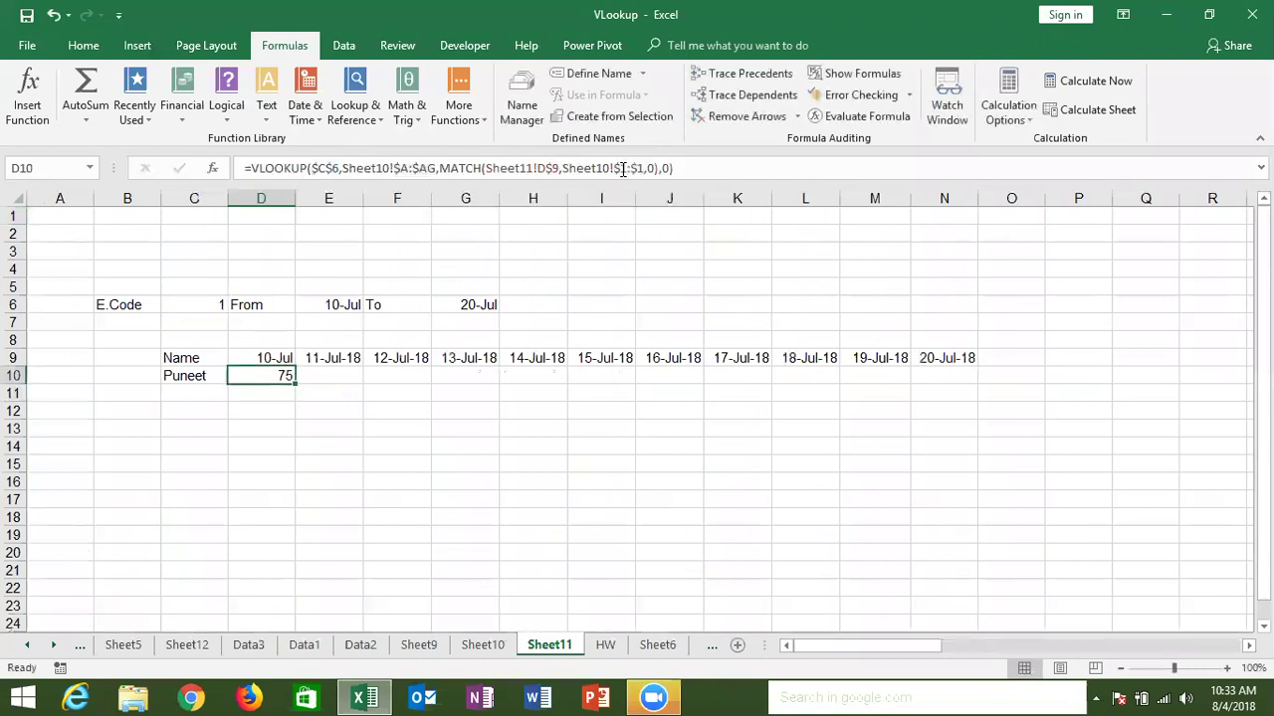
Step: Wrap D10's lookup formula in IFERROR with a blank "" fallback
key("shift+Right")
key("ctrl+shift+Right")
key("Left")
key("Right")
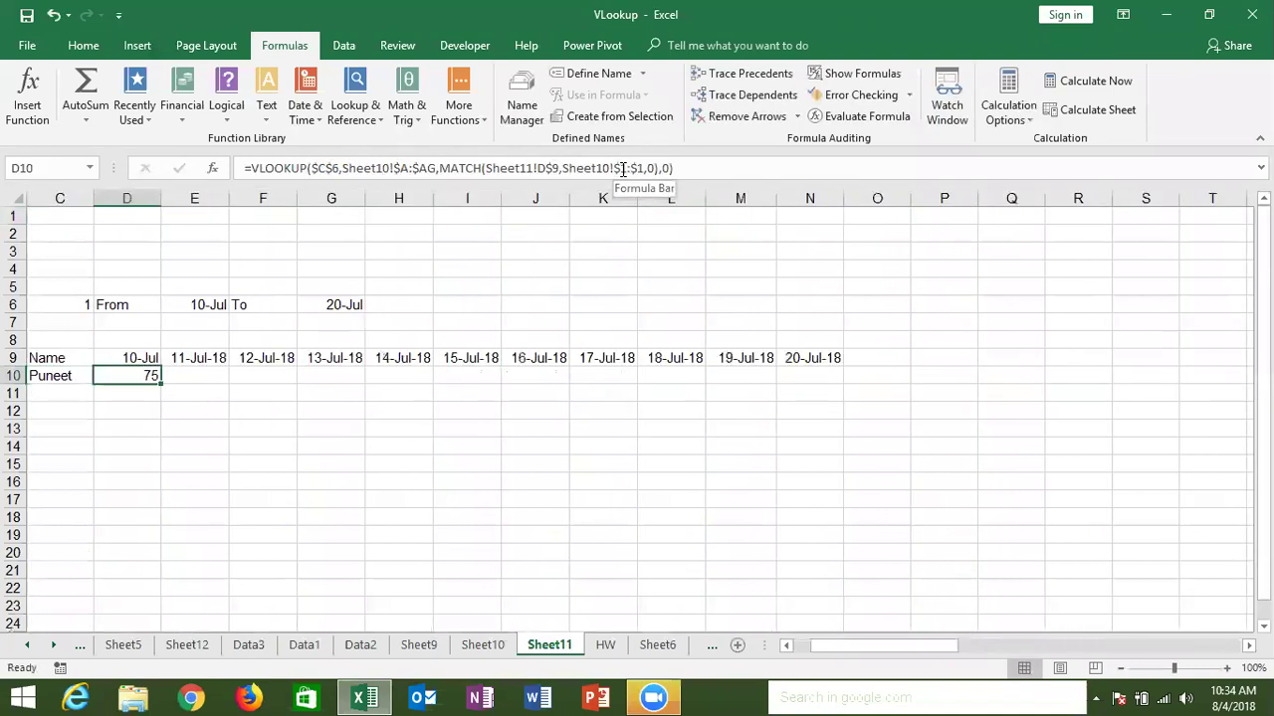
left_click(880, 376)
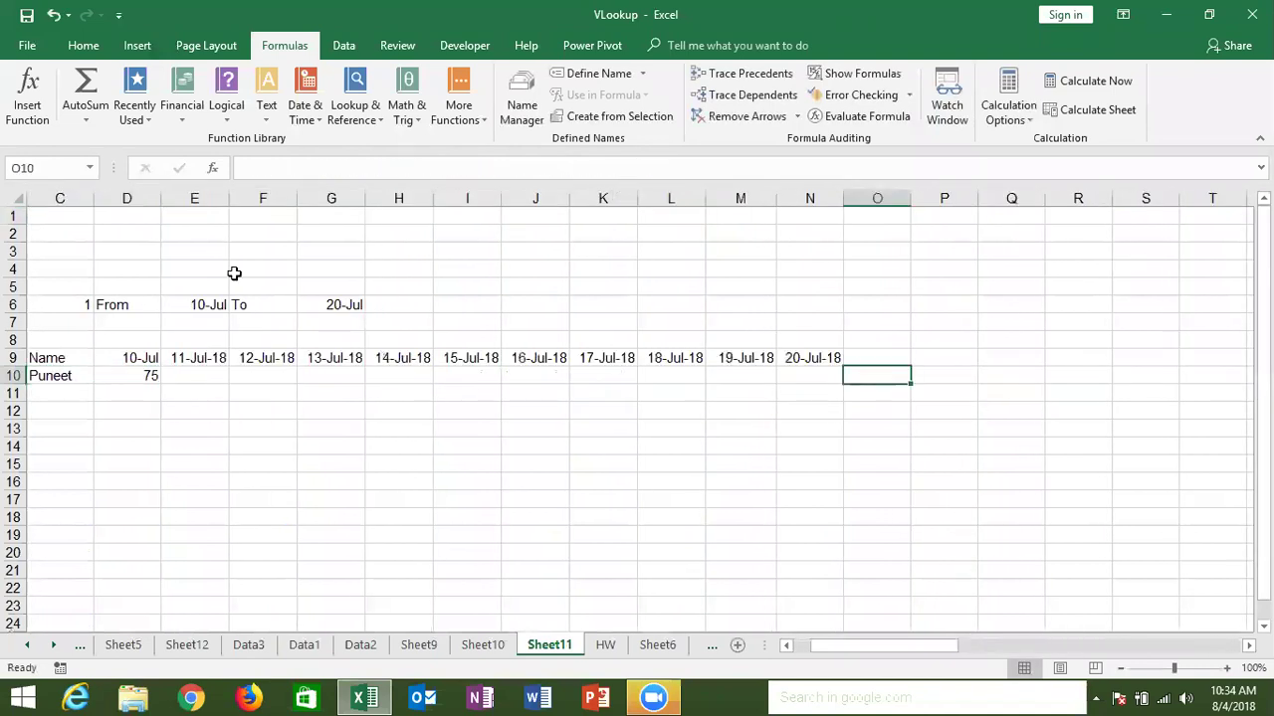
left_click(145, 370)
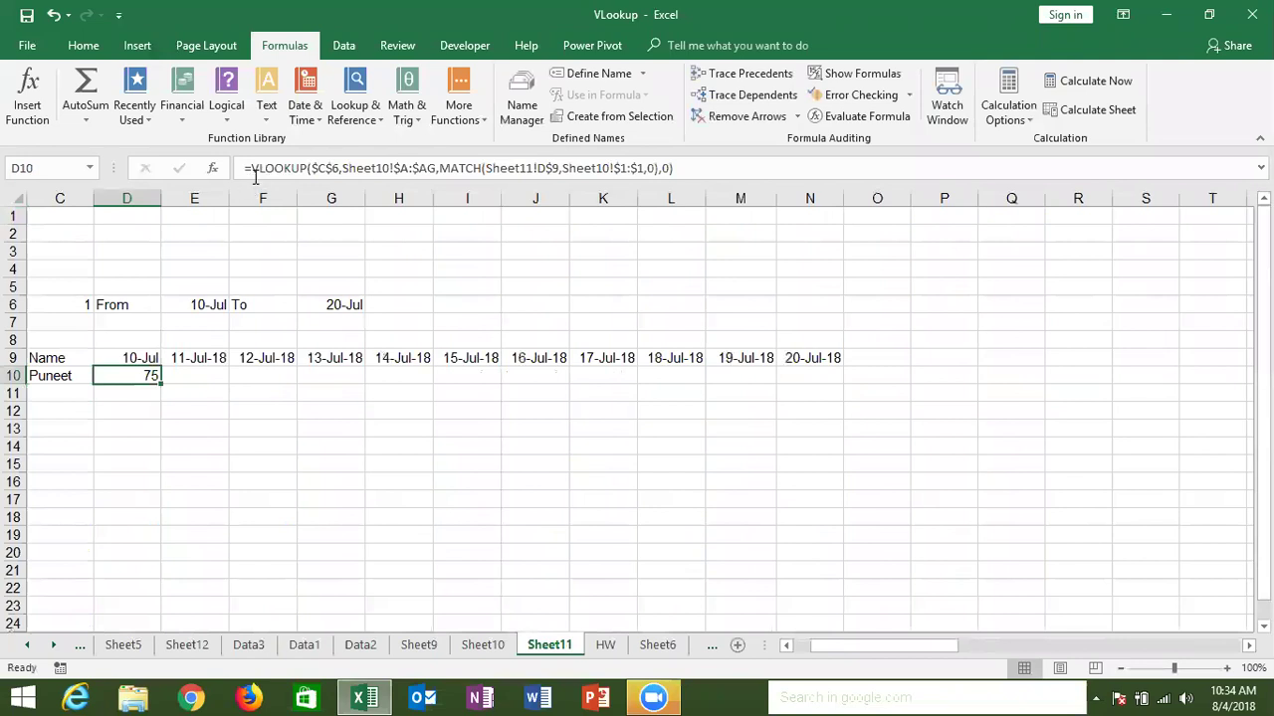
left_click(253, 169)
type("if")
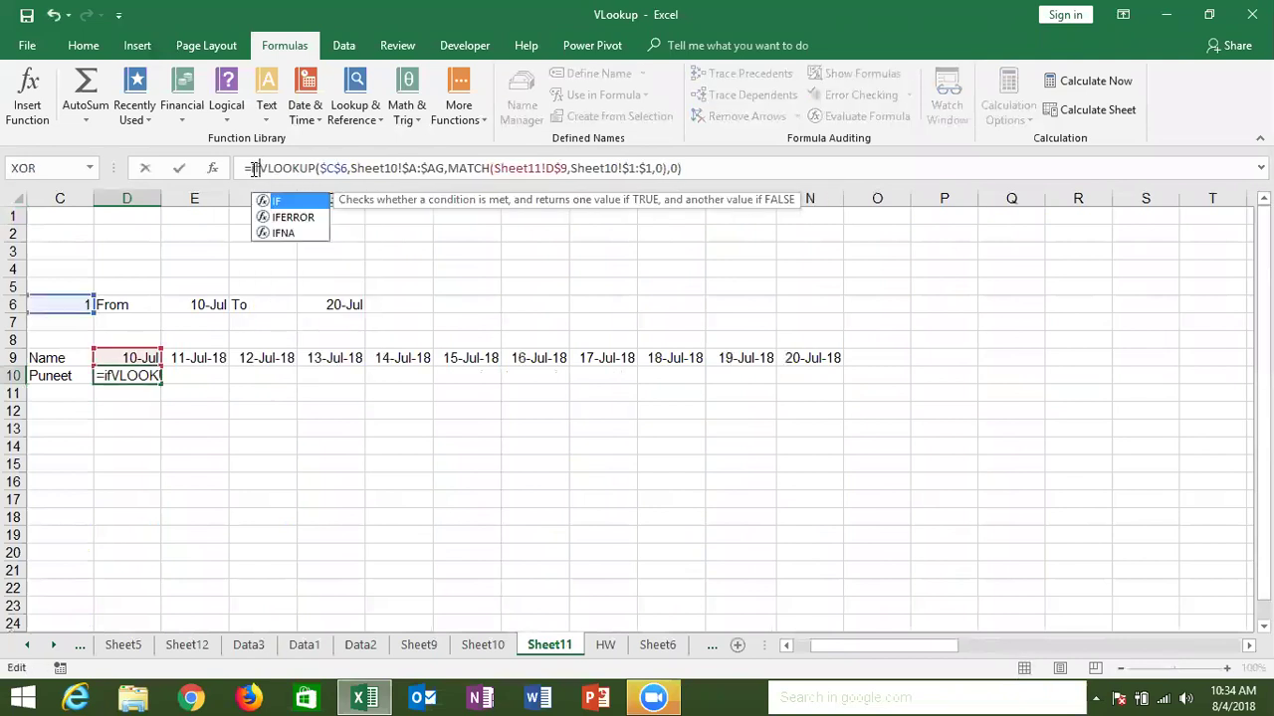
key("Down")
key("Tab")
left_click(762, 176)
type(",\"\")")
key("Return")
key("Return")
Step: Fill the formula across row 10 so 10-Jul through 20-Jul show values 75 to 40
key("ctrl+shift+Right")
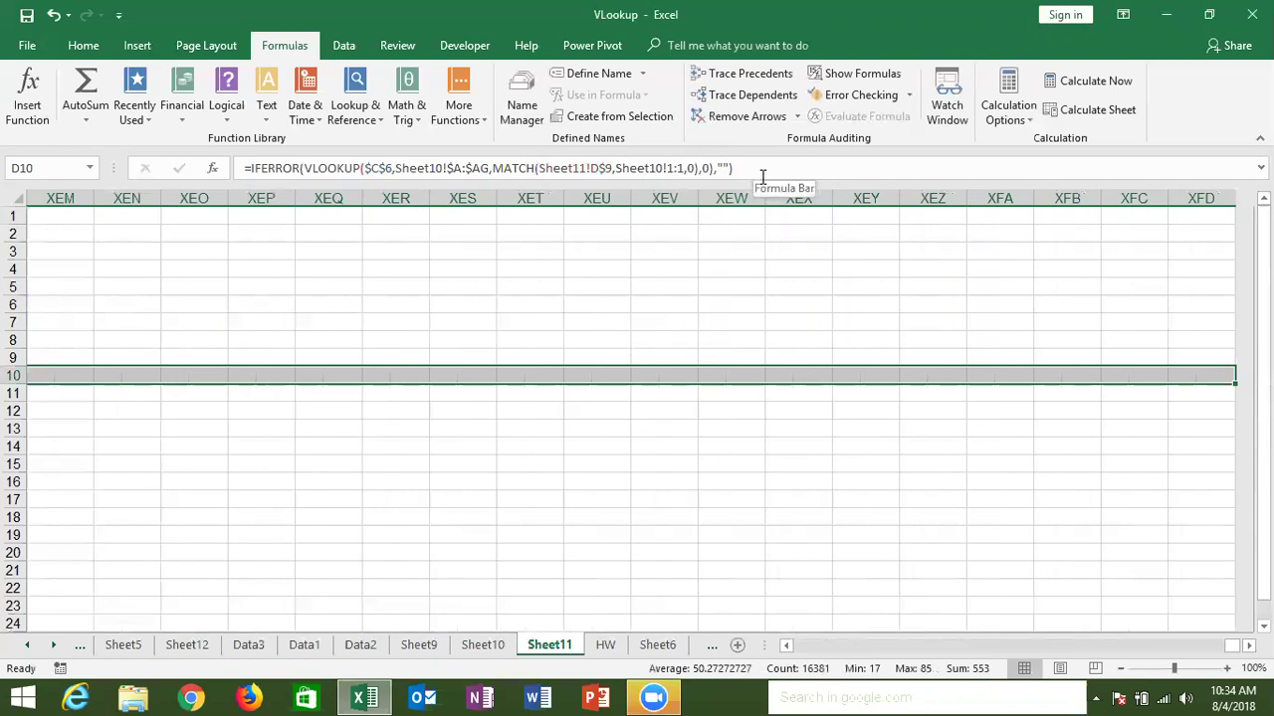
key("Left")
key("Right")
key("Right")
key("Right")
key("Right")
key("Right")
key("Right")
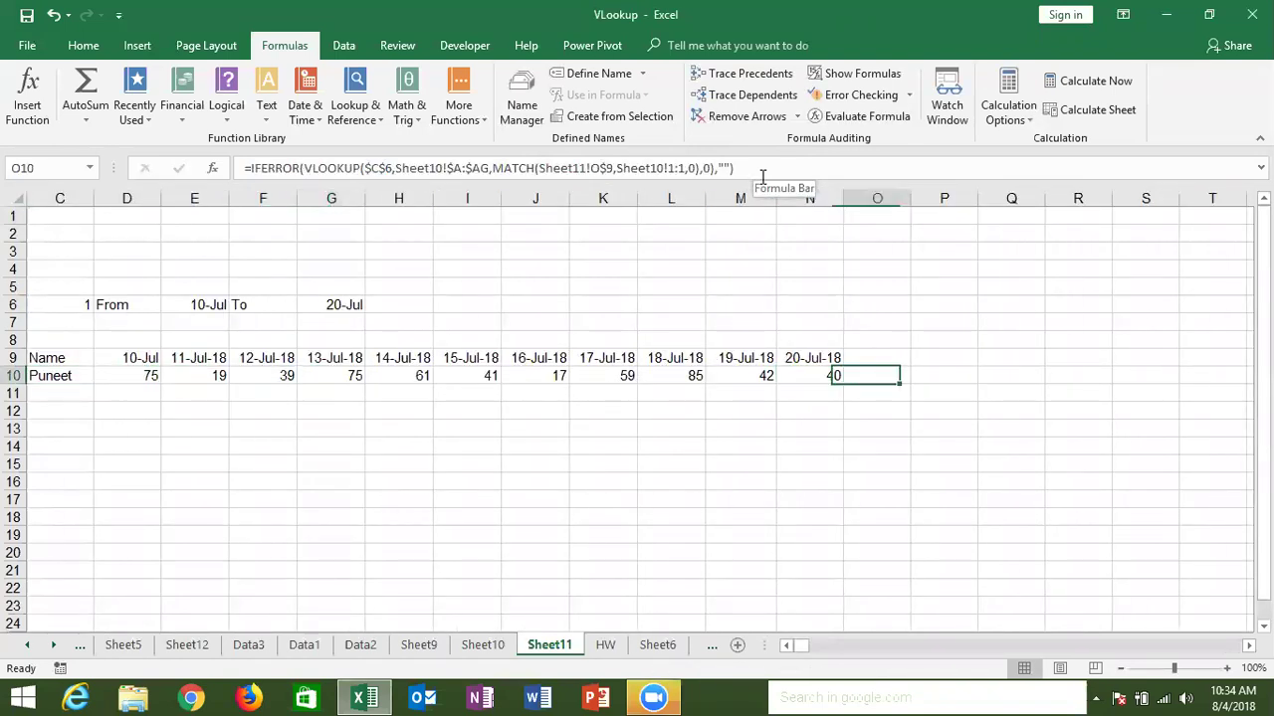
key("ctrl+Right")
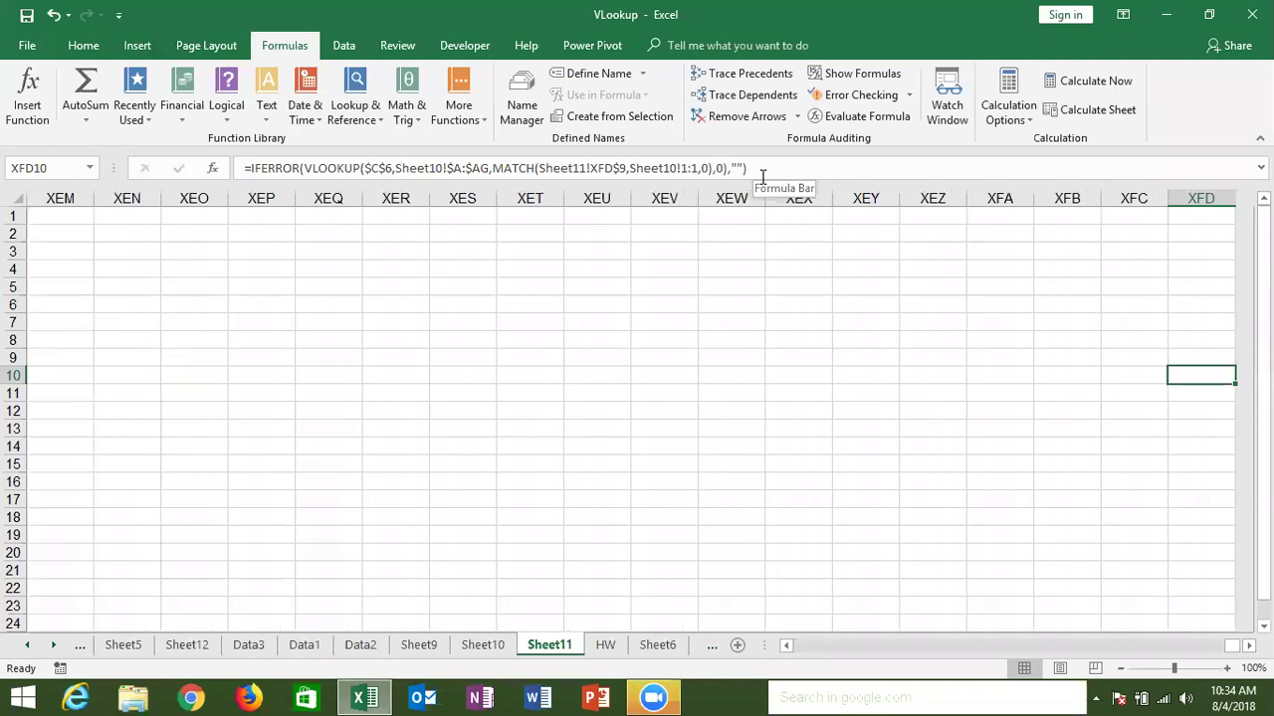
key("ctrl+shift+Left")
key("shift+Right")
key("shift+Right")
key("shift+Right")
key("shift+Right")
key("shift+Right")
key("shift+Right")
key("shift+Right")
key("shift+Right")
key("shift+Right")
key("shift+Right")
key("shift+Right")
key("shift+Right")
key("ctrl+BackSpace")
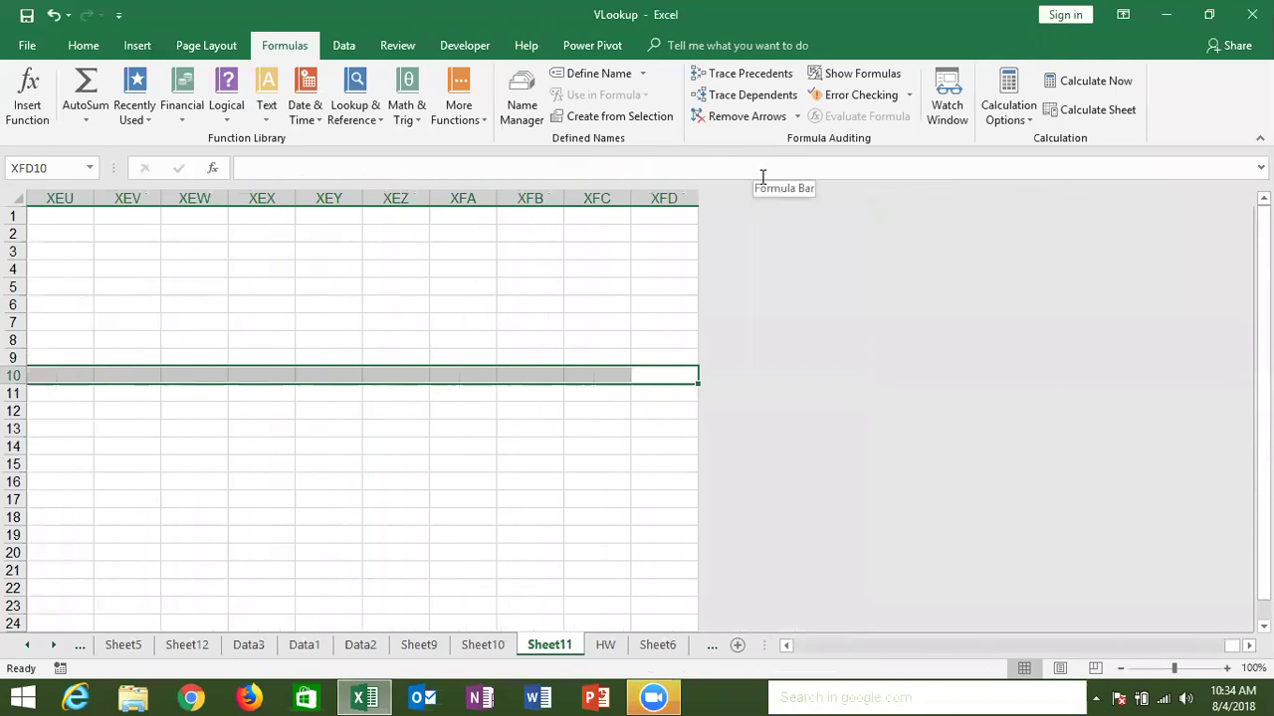
key("Left")
key("Left")
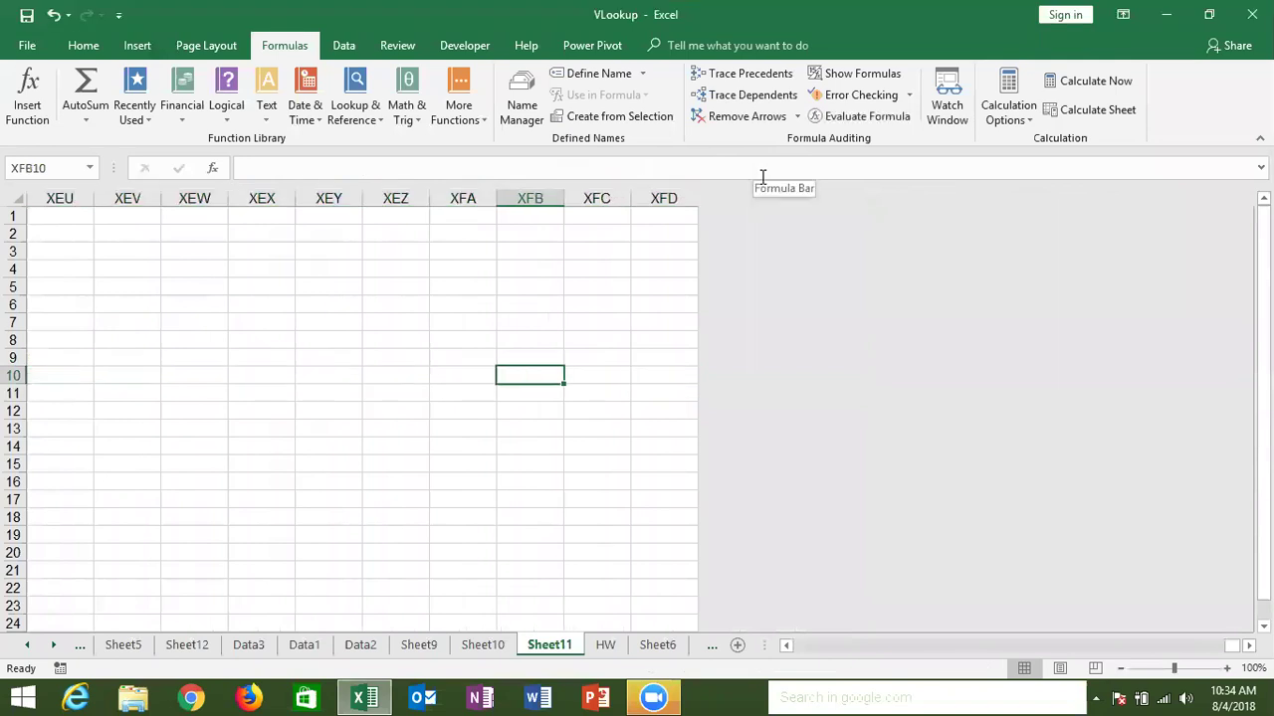
key("ctrl+Left")
key("Left")
Step: Set the report's From date to 7/7 and the end date in G6 to 7/15
key("ctrl+Left")
key("ctrl+Left")
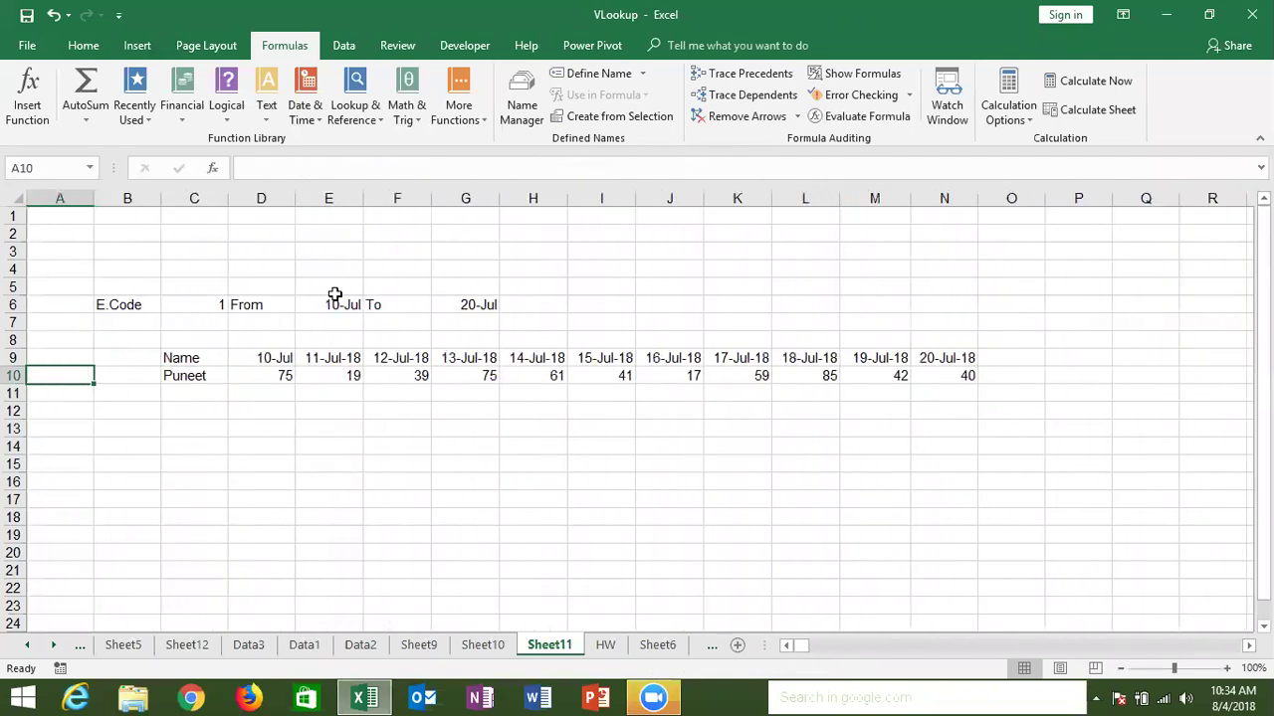
left_click(332, 301)
type("7/7")
key("Return")
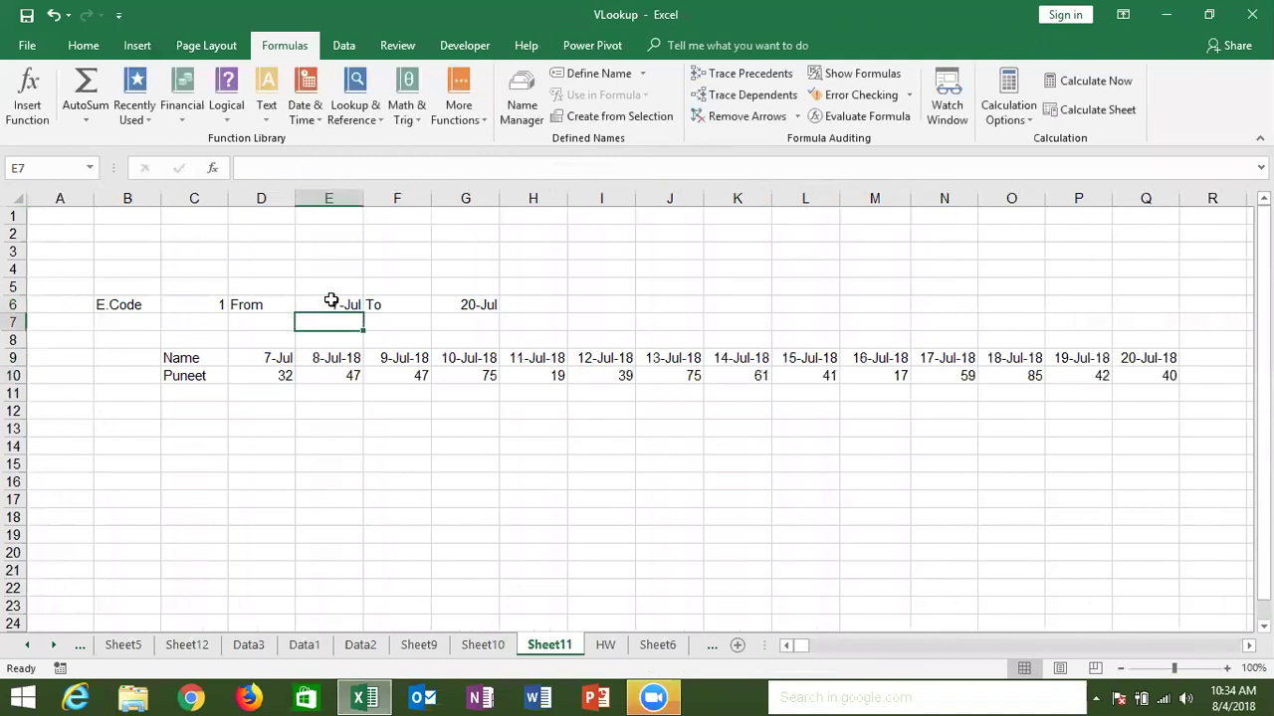
key("Up")
key("Right")
key("Right")
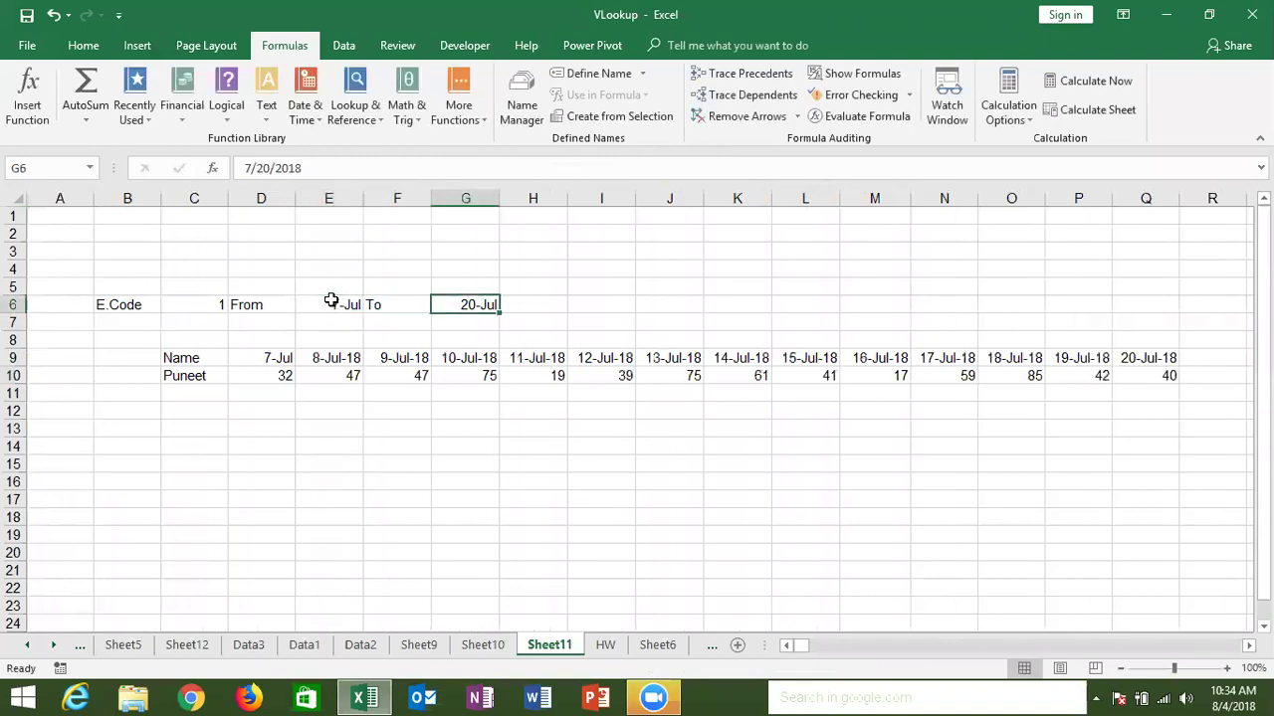
key("alt")
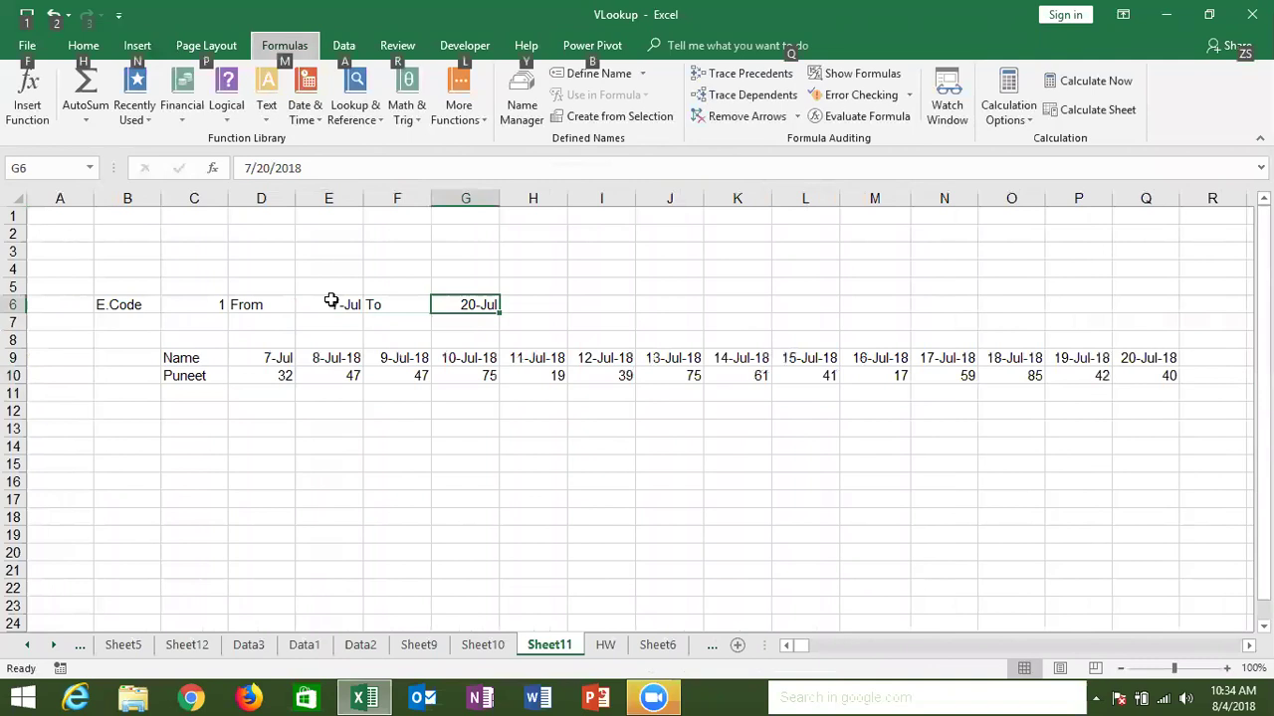
key("Escape")
left_click(482, 314)
left_click(483, 303)
type("7/15")
key("Return")
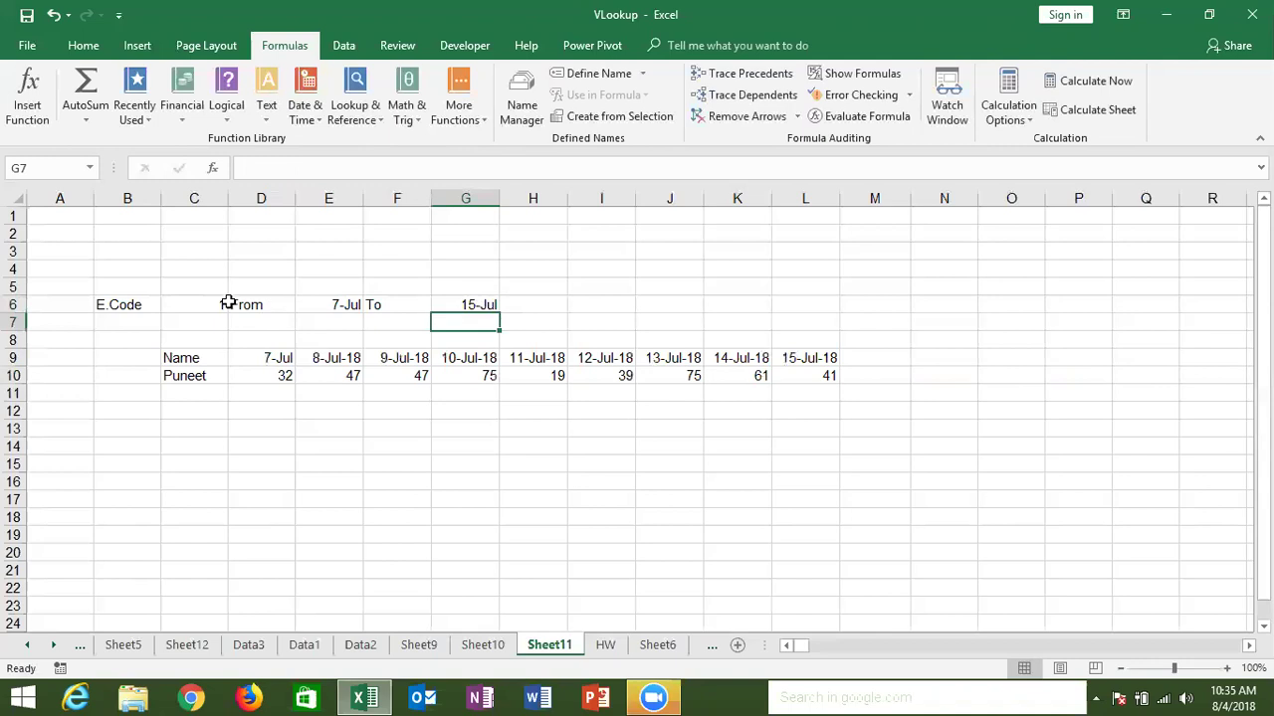
Step: Enter employee code 5 in C6 and check the lookup formula in E10
left_click(230, 309)
left_click(225, 306)
type("5")
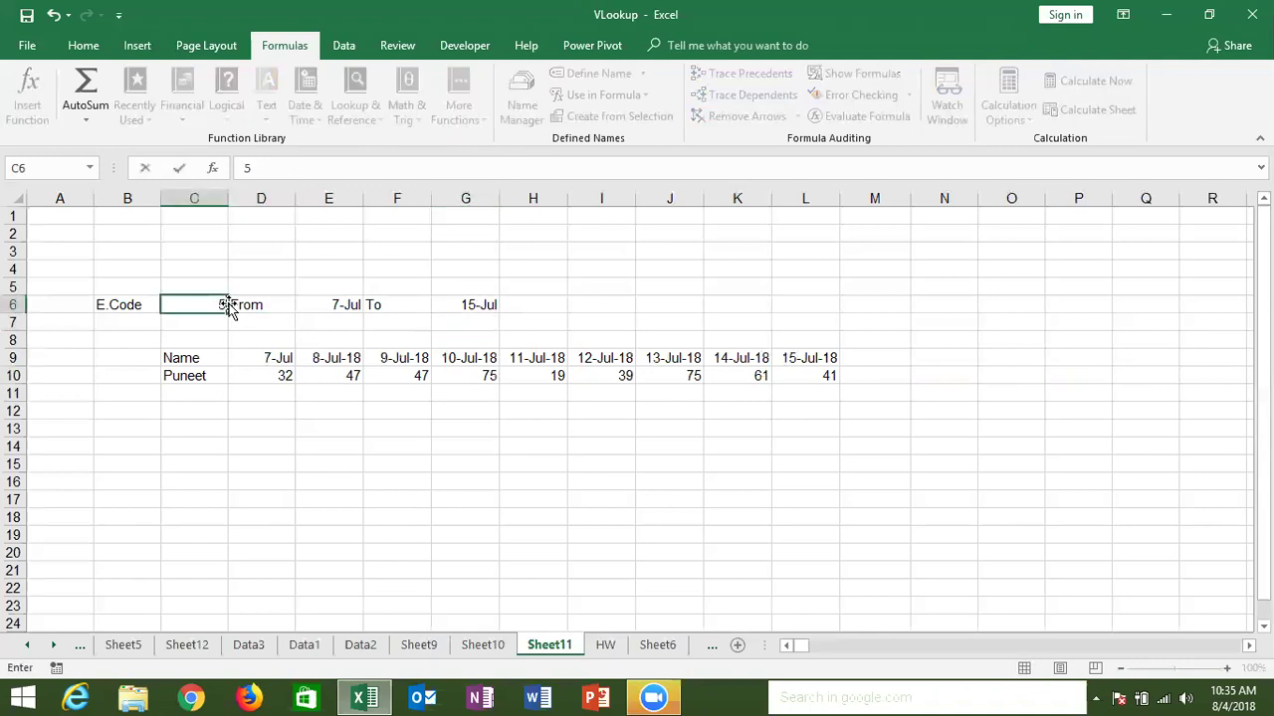
key("Return")
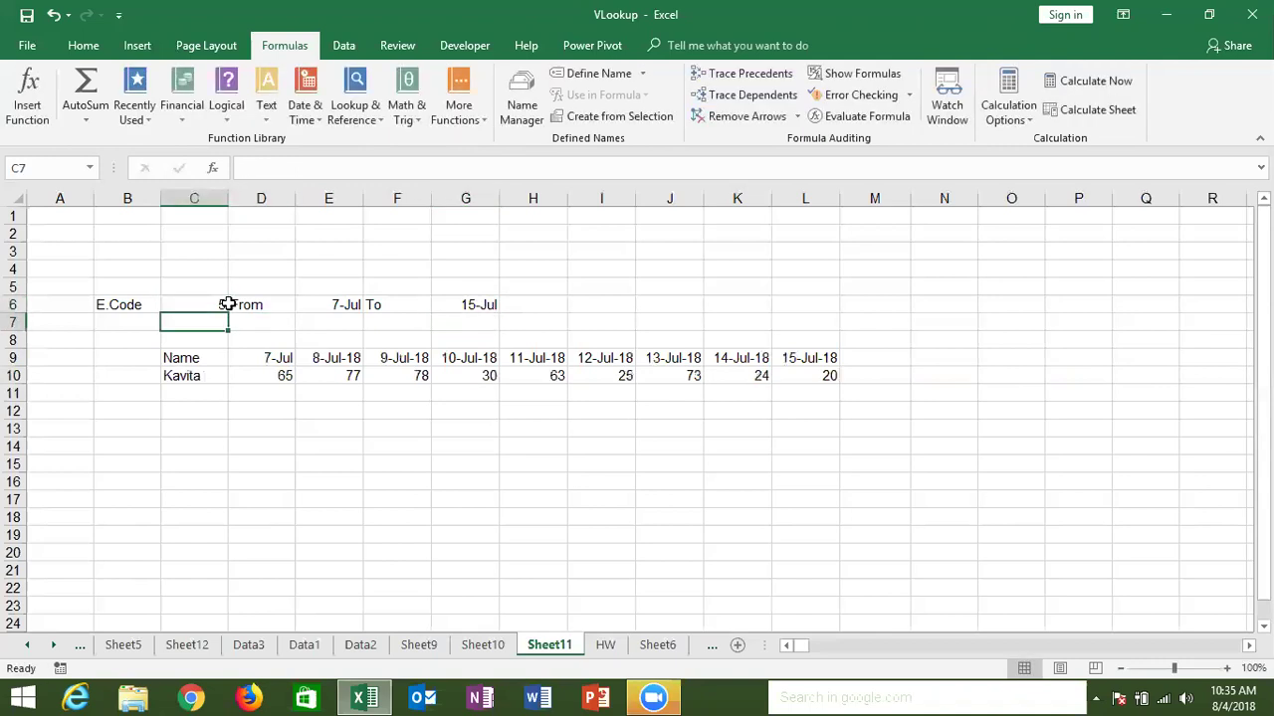
left_click(301, 378)
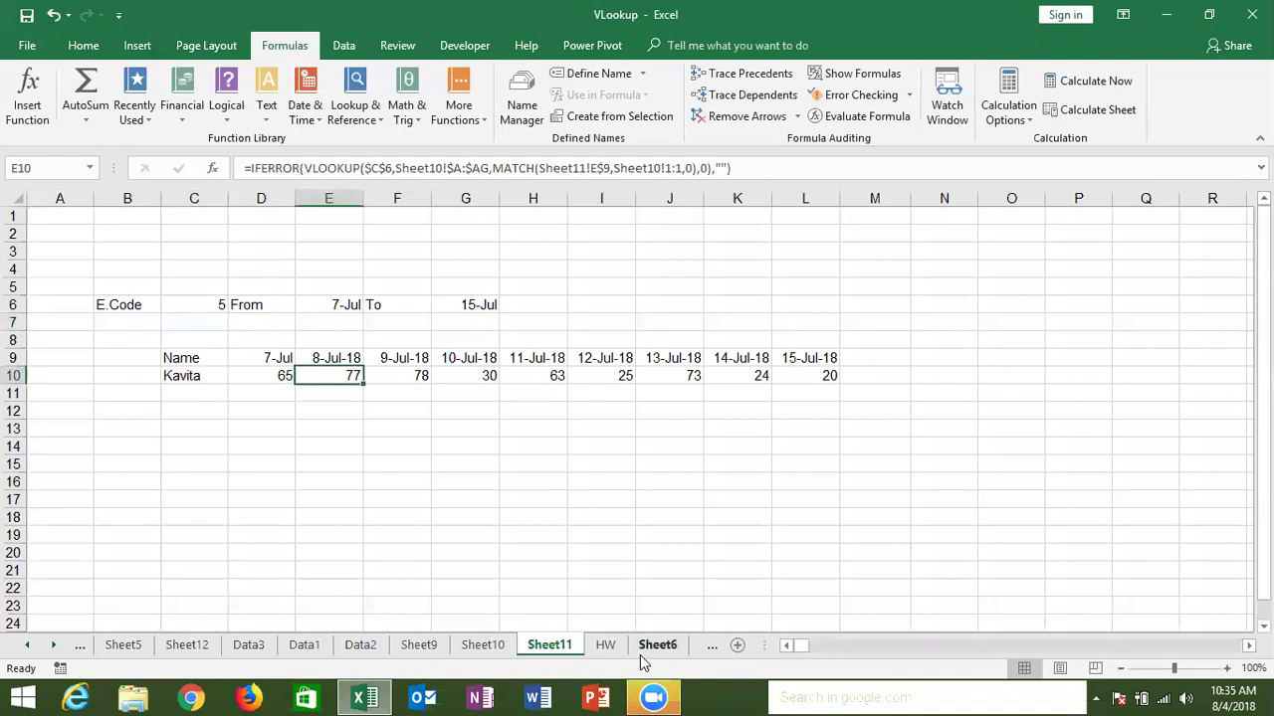
Step: On the HW sheet, clear the helper key values in column A
left_click(646, 648)
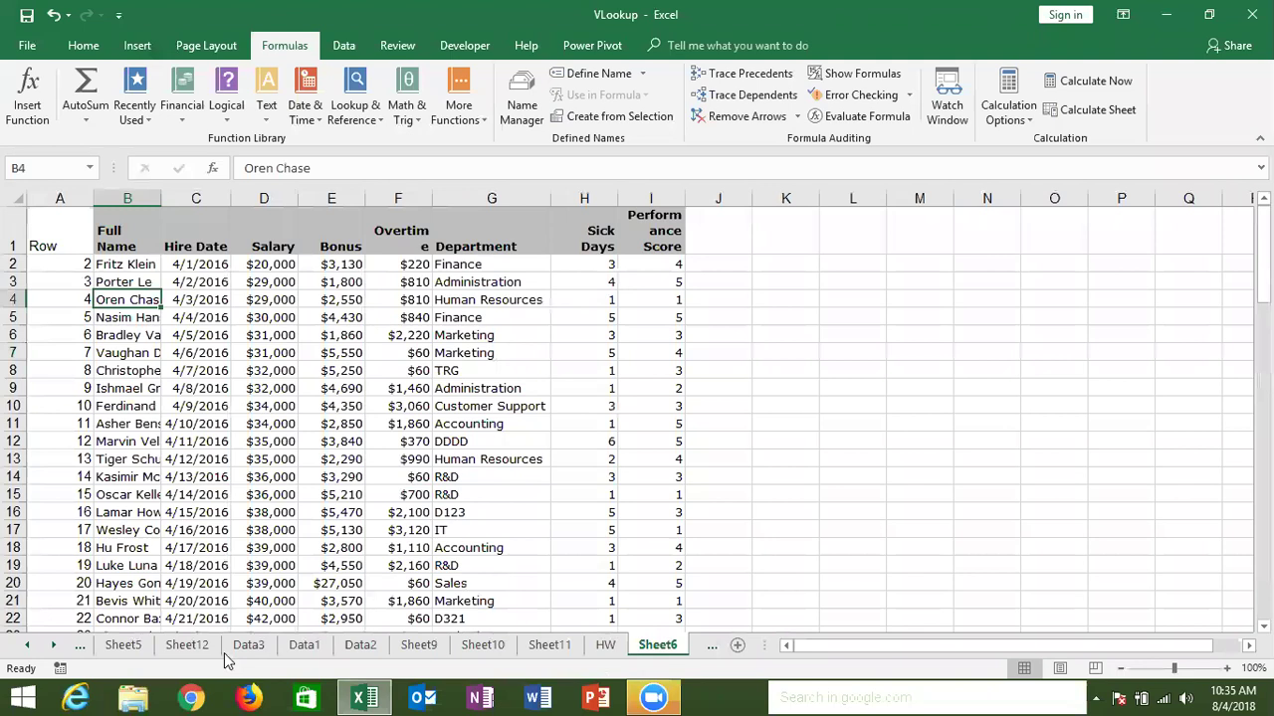
left_click(57, 646)
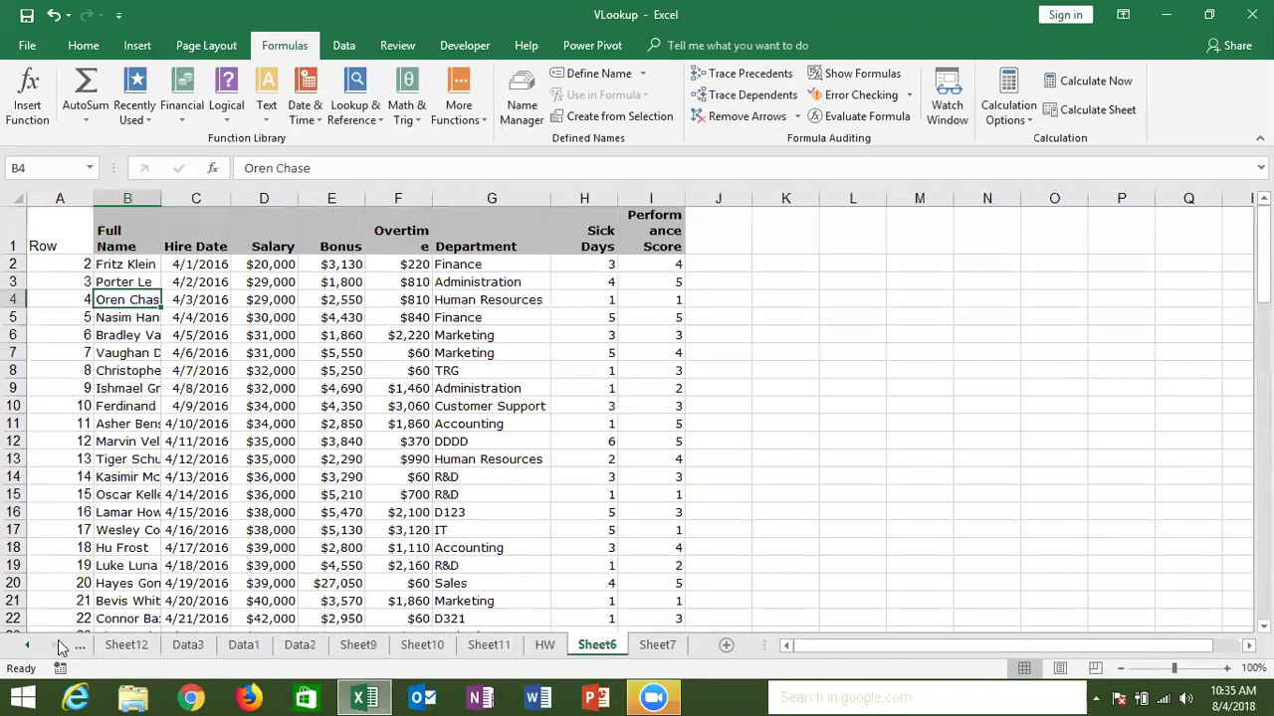
left_click(677, 652)
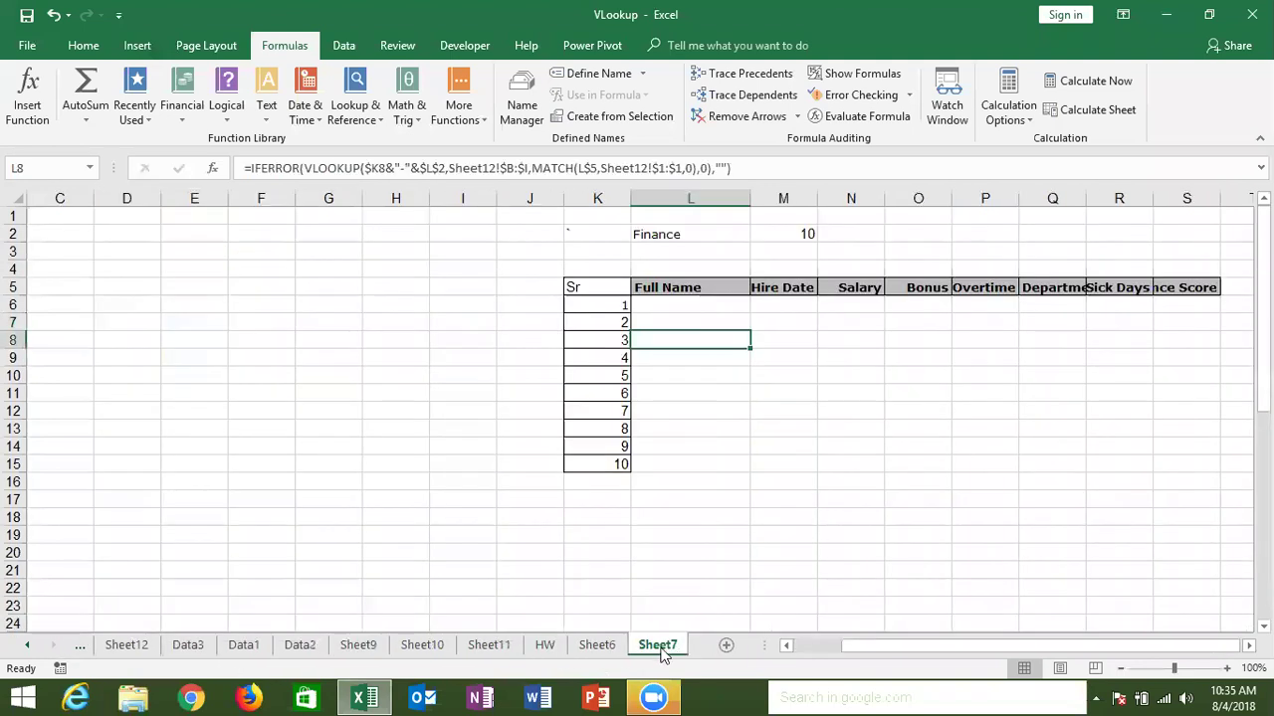
left_click(544, 645)
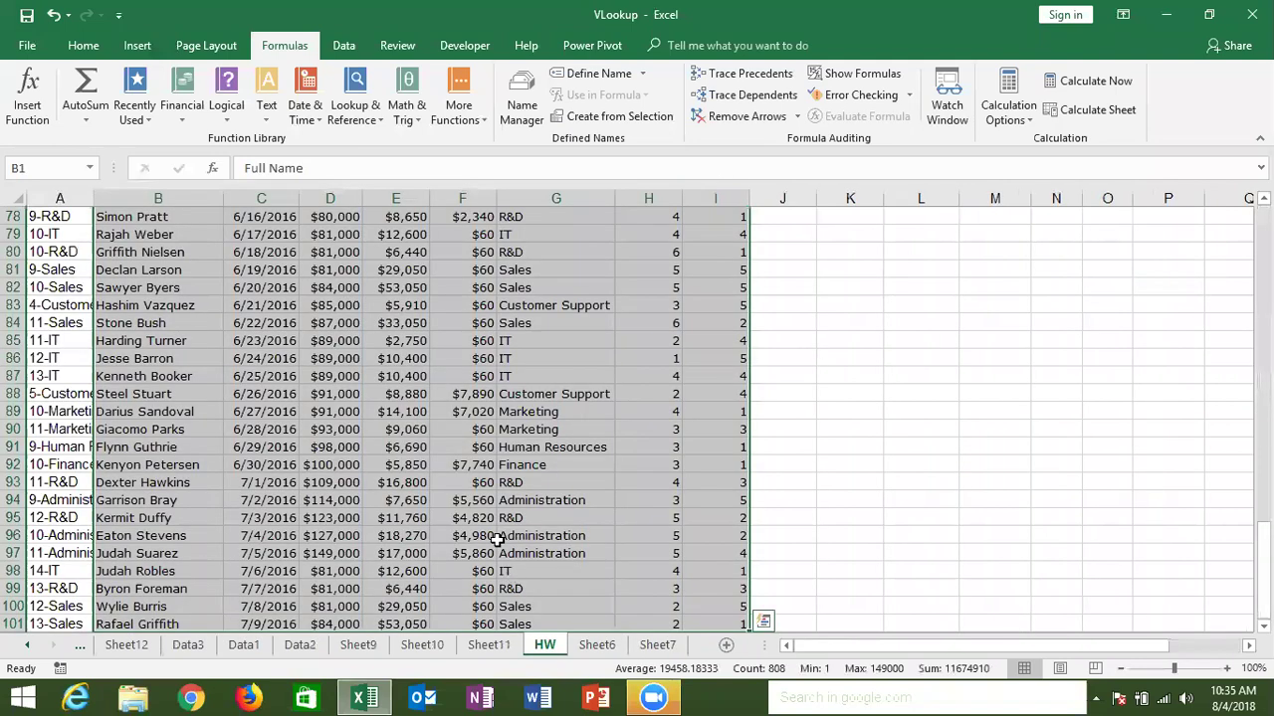
left_click(499, 547)
key("ctrl+Up")
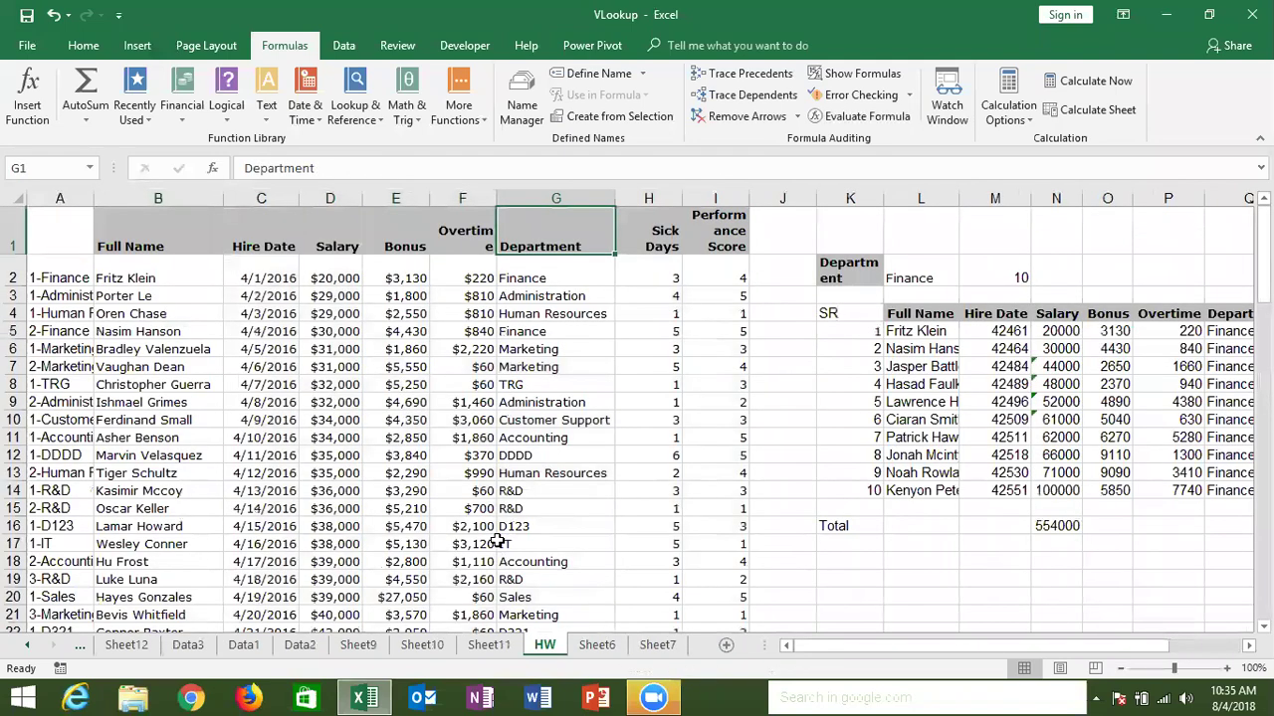
key("Left")
key("Left")
key("Left")
key("Left")
key("Left")
key("Left")
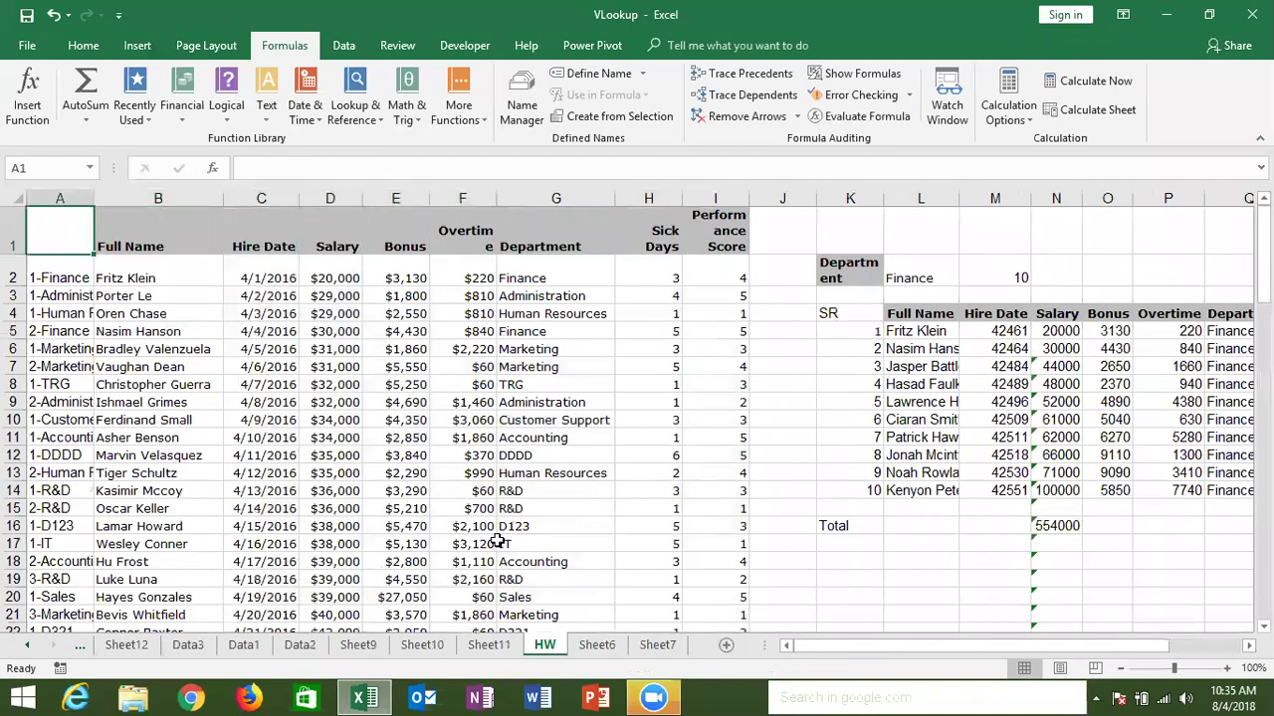
key("ctrl+space")
key("Delete")
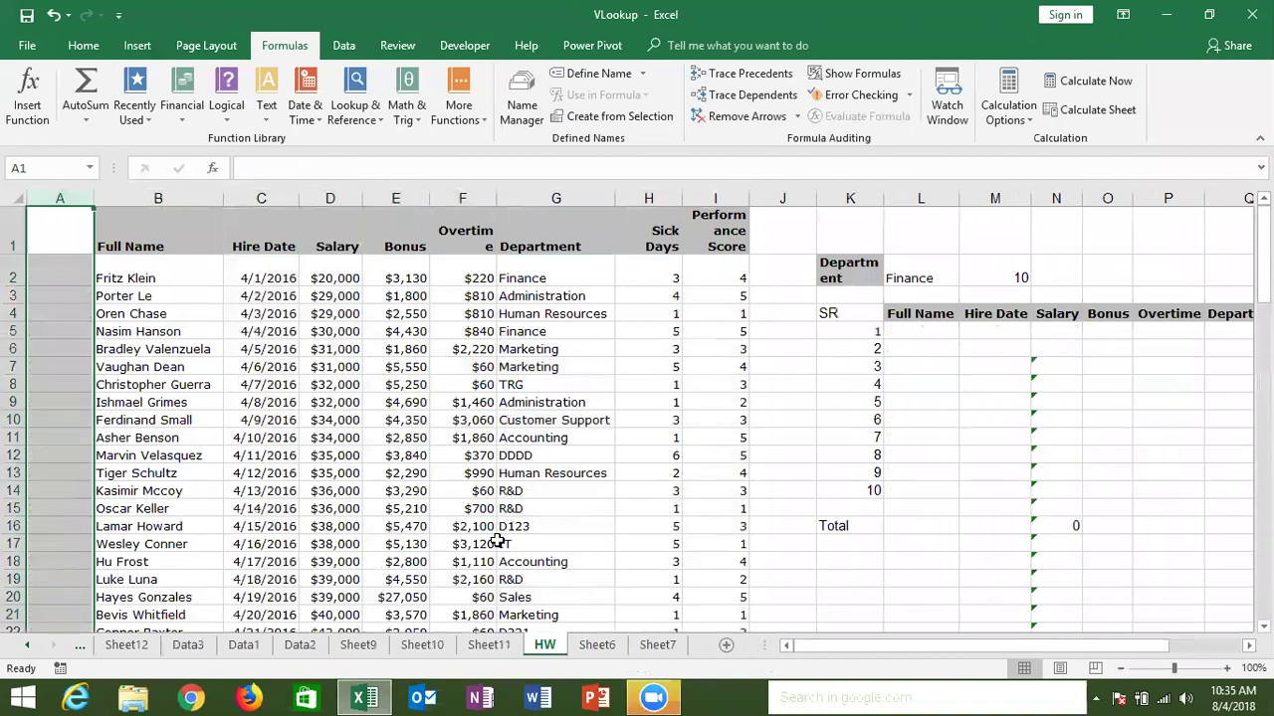
Step: Clear the contents of the SR lookup table
key("Right")
key("Right")
key("Right")
key("Right")
key("Down")
key("Down")
key("Down")
key("Down")
key("Right")
key("Right")
key("Up")
key("Up")
key("Up")
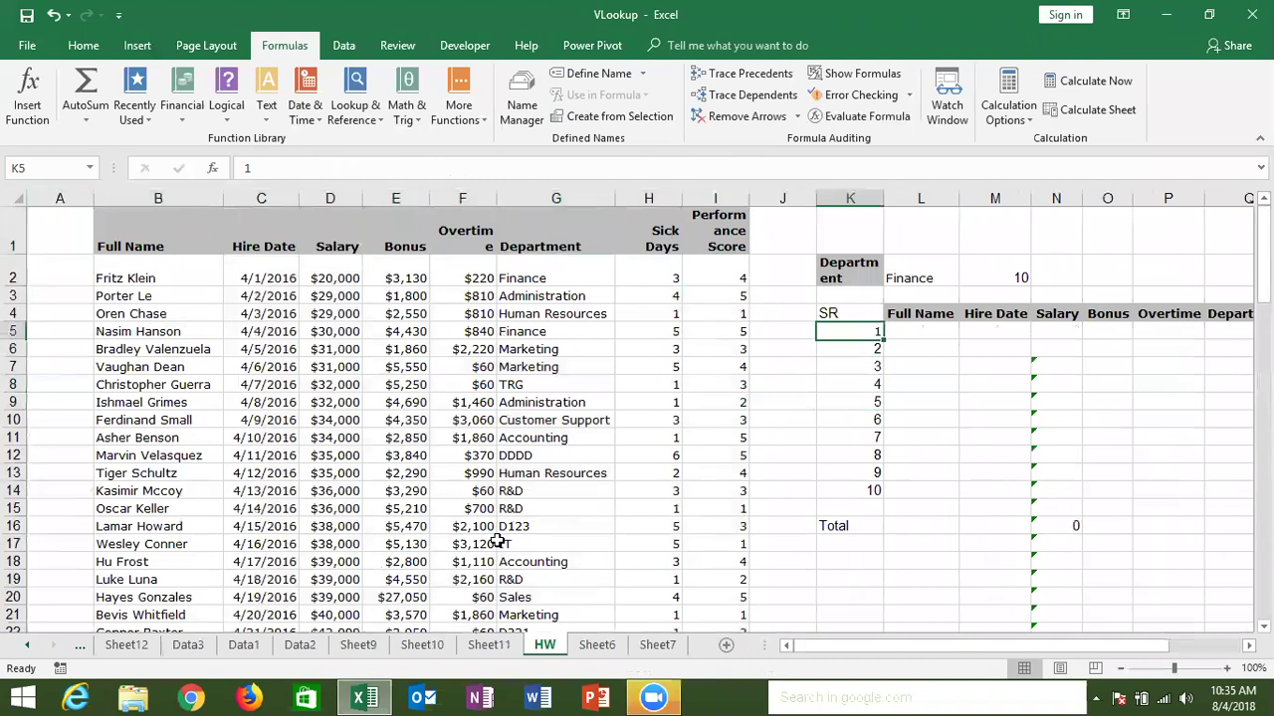
key("ctrl+shift+Right")
key("ctrl+shift+Down")
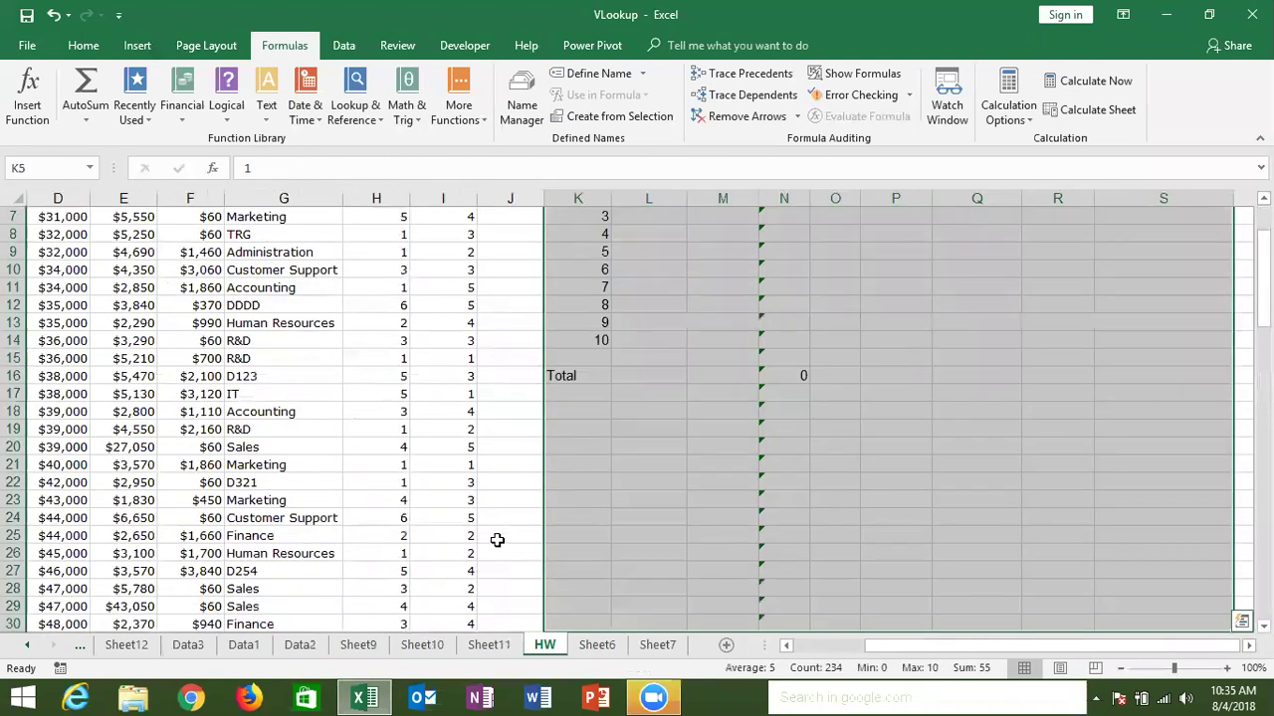
key("Delete")
Step: Clear the department count value in M2
scroll(496, 540, "up", 2)
key("Up")
key("Up")
key("Up")
key("Up")
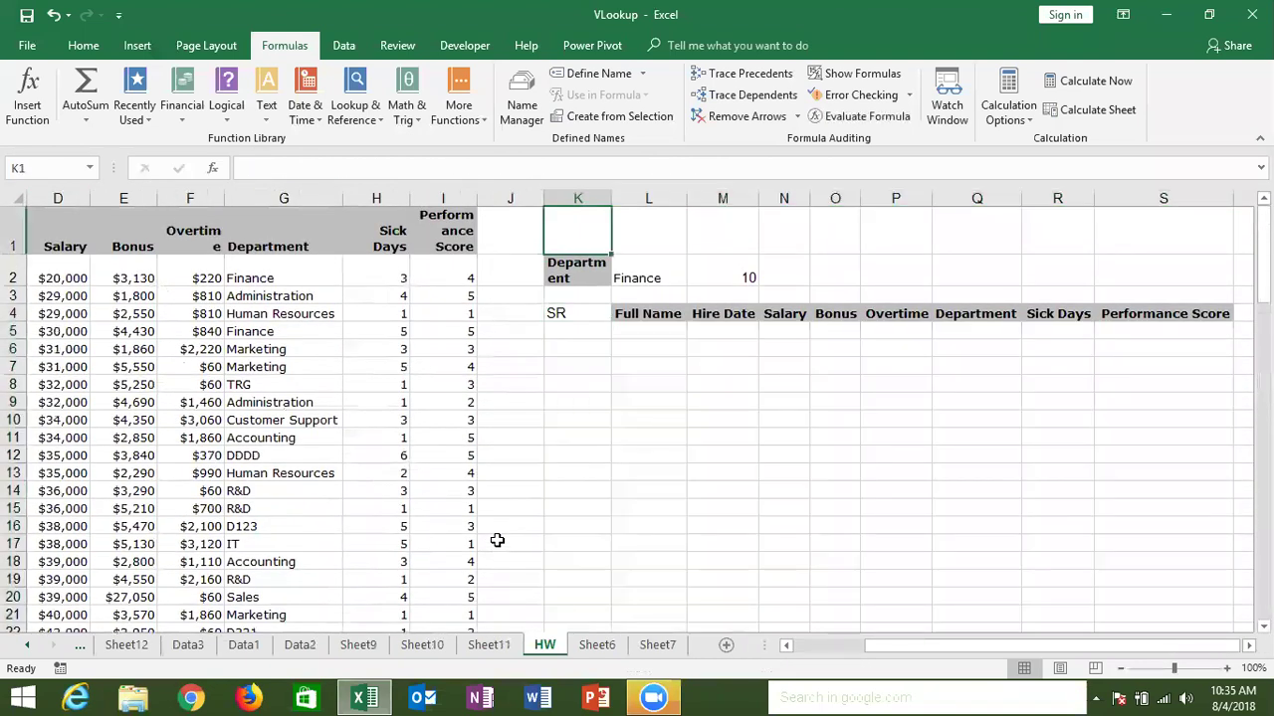
key("Left")
key("Left")
key("Left")
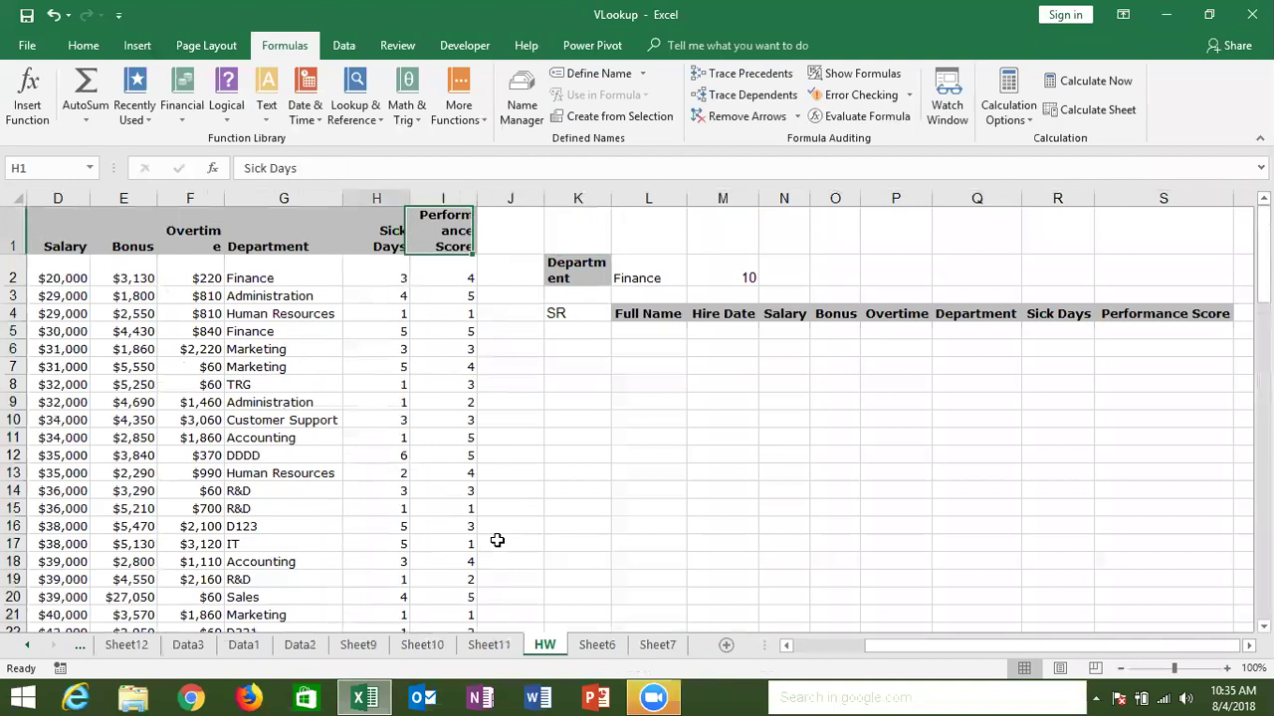
key("Left")
key("Left")
key("Left")
key("Right")
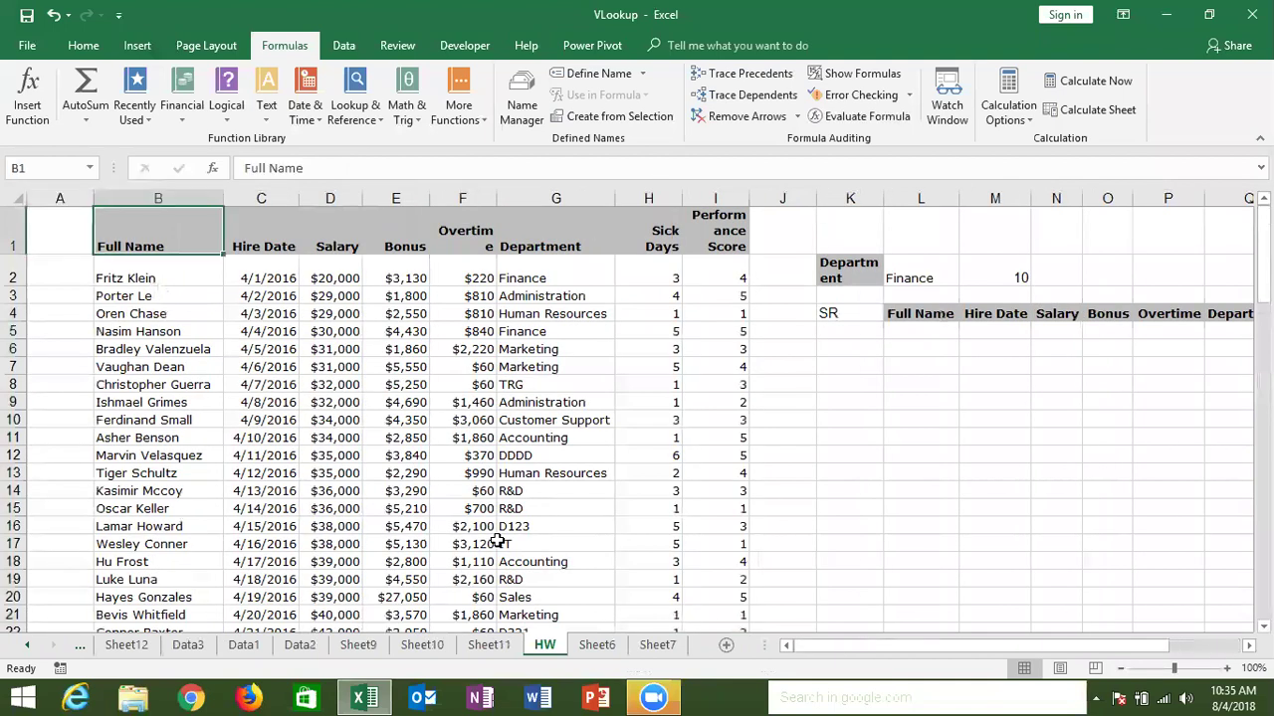
key("Right")
key("Right")
key("Right")
key("Right")
key("Right")
key("Left")
key("Left")
key("Left")
key("Left")
key("Down")
key("Left")
key("Left")
key("Left")
key("Delete")
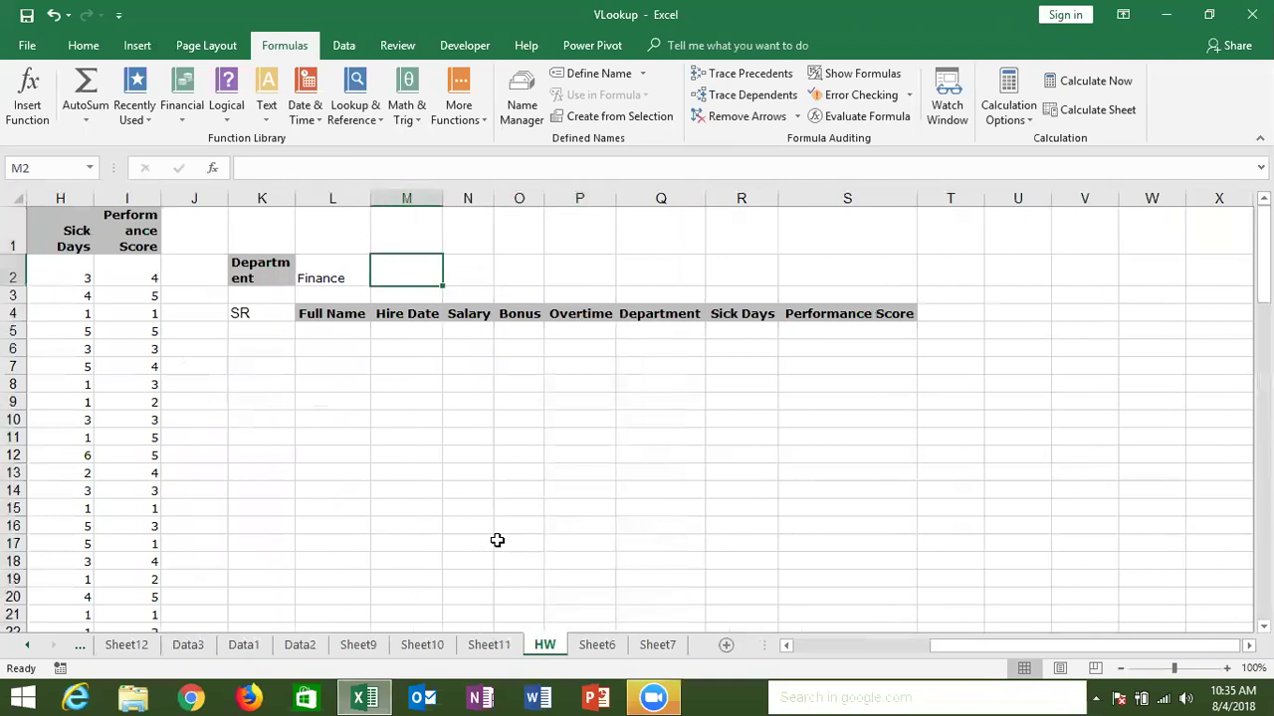
key("Left")
key("Left")
key("Left")
key("Left")
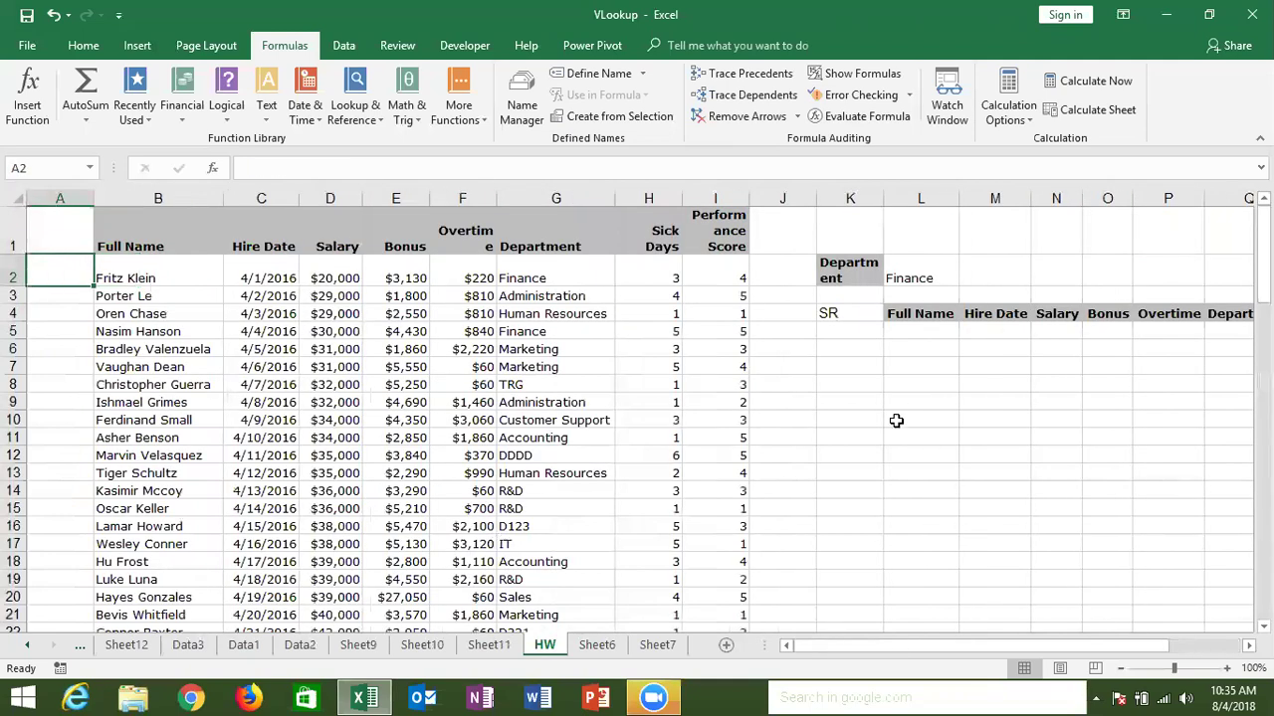
left_click(875, 418)
type("=v")
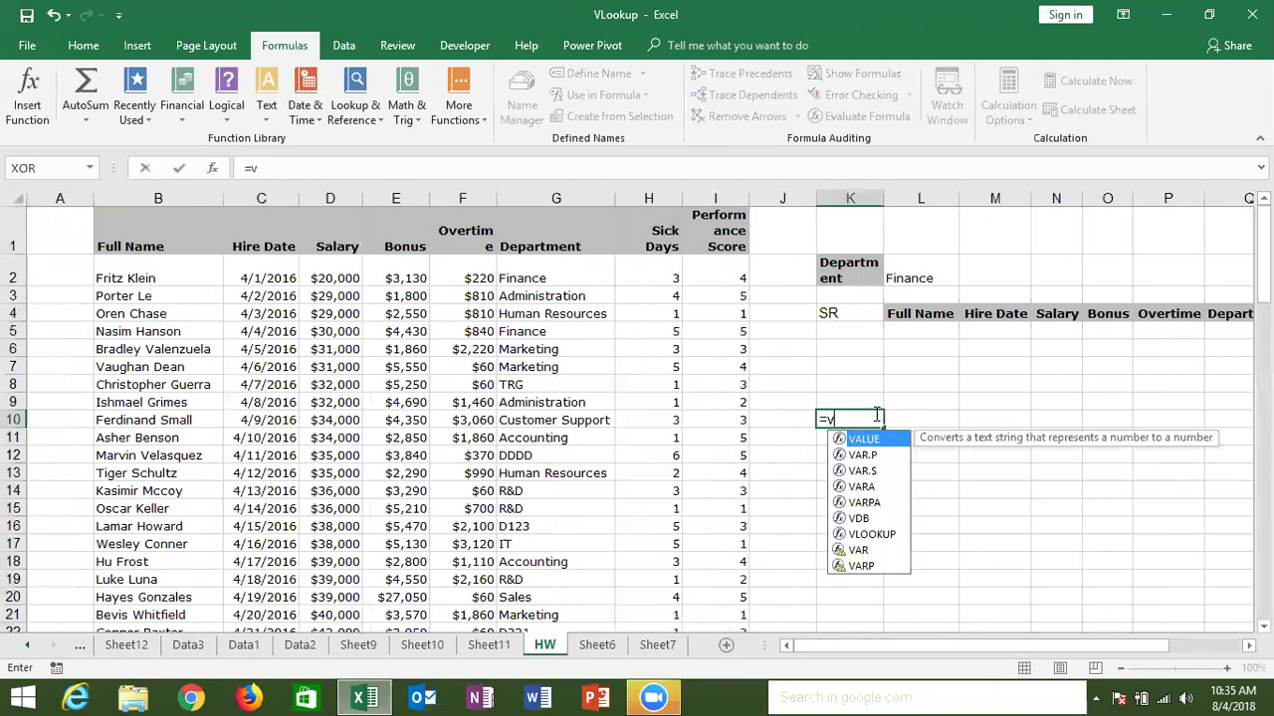
type("l")
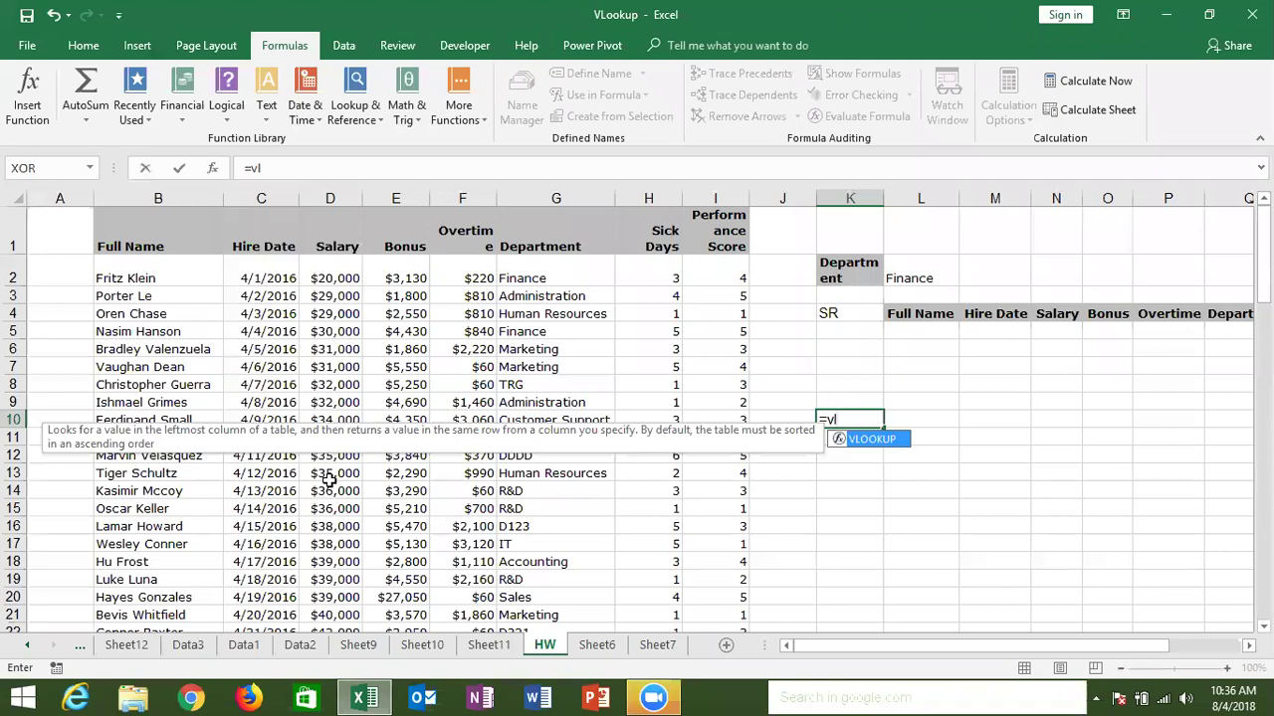
key("Escape")
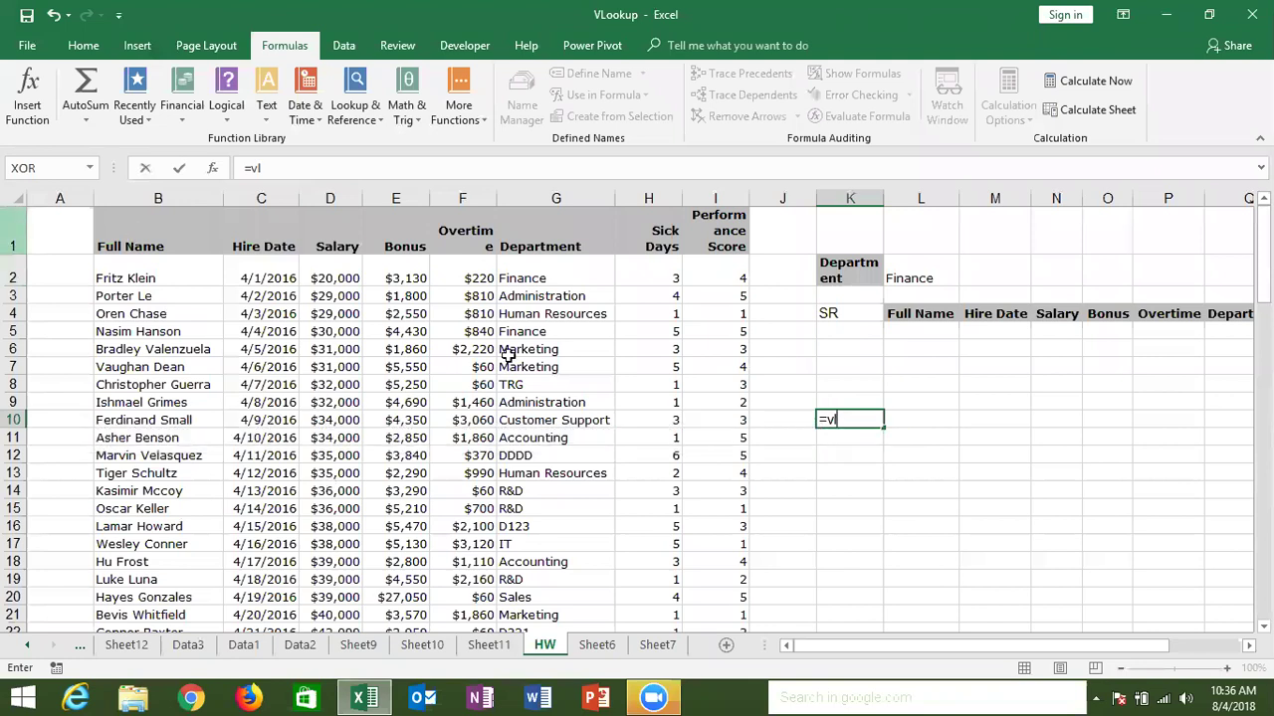
left_click(557, 274)
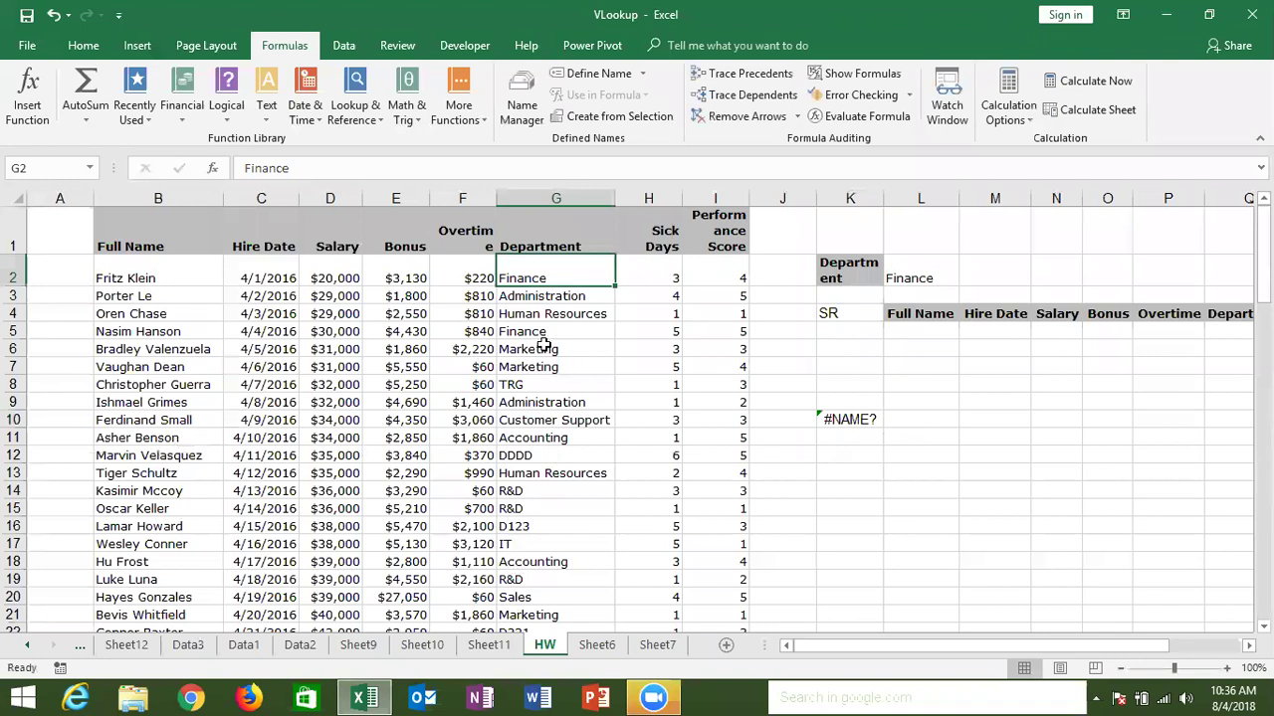
left_click_drag(551, 278, 616, 281)
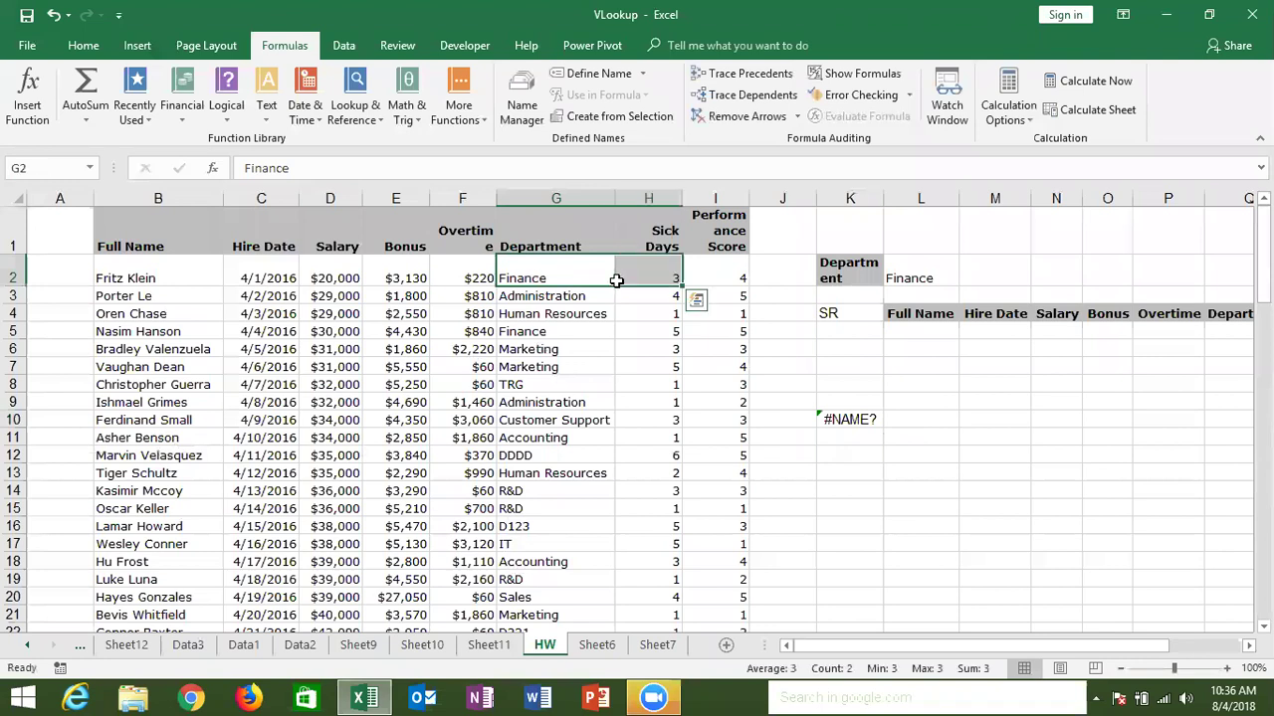
left_click(853, 418)
key("Delete")
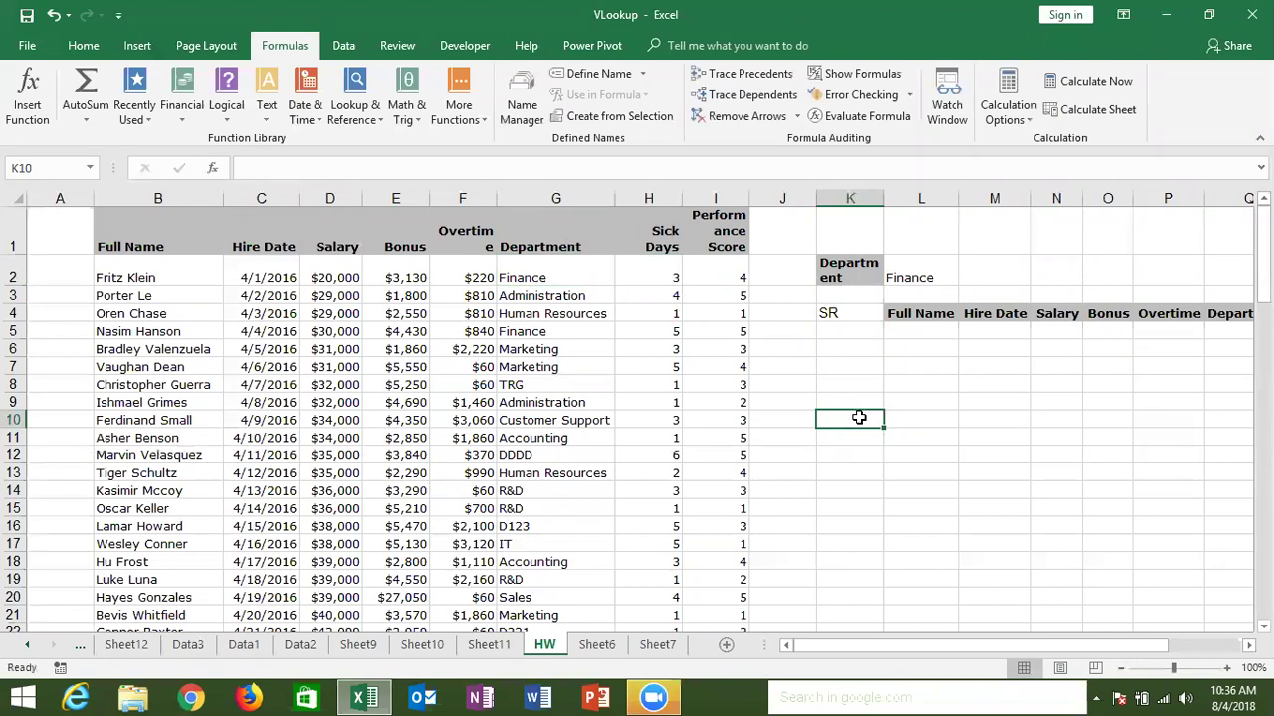
left_click(354, 212)
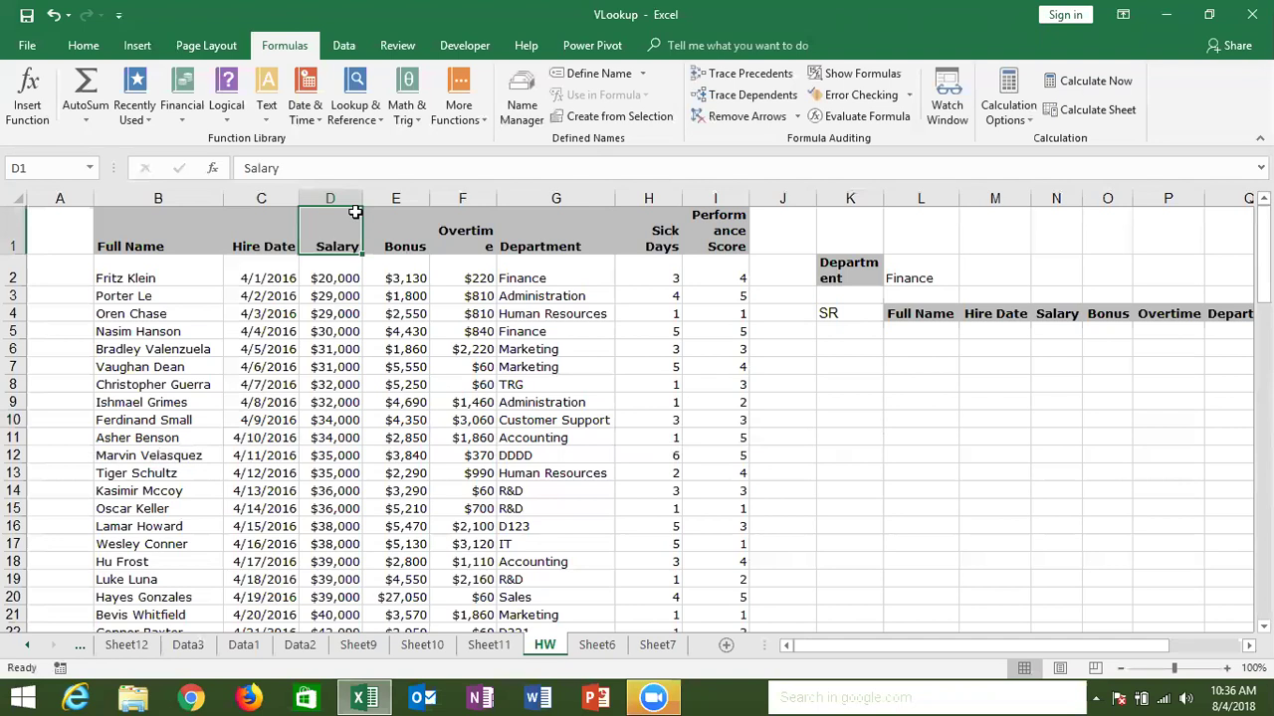
key("ctrl+shift+l")
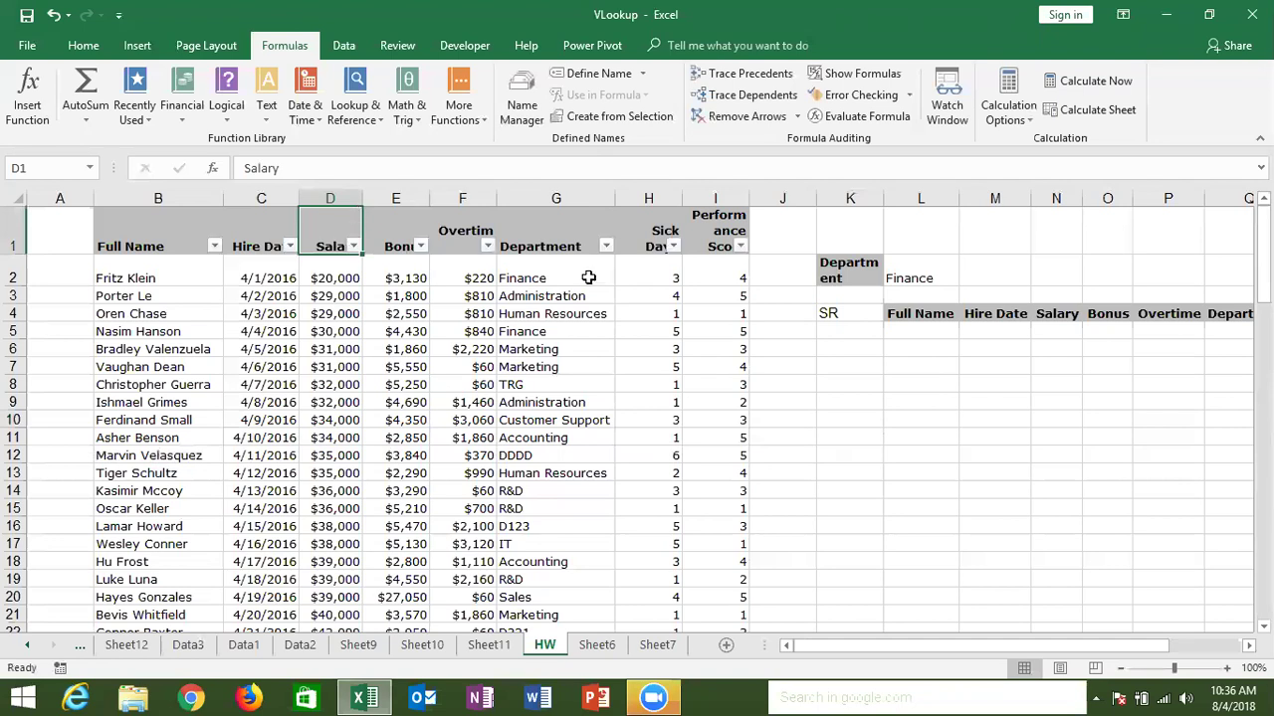
left_click(605, 246)
left_click(438, 426)
left_click(437, 441)
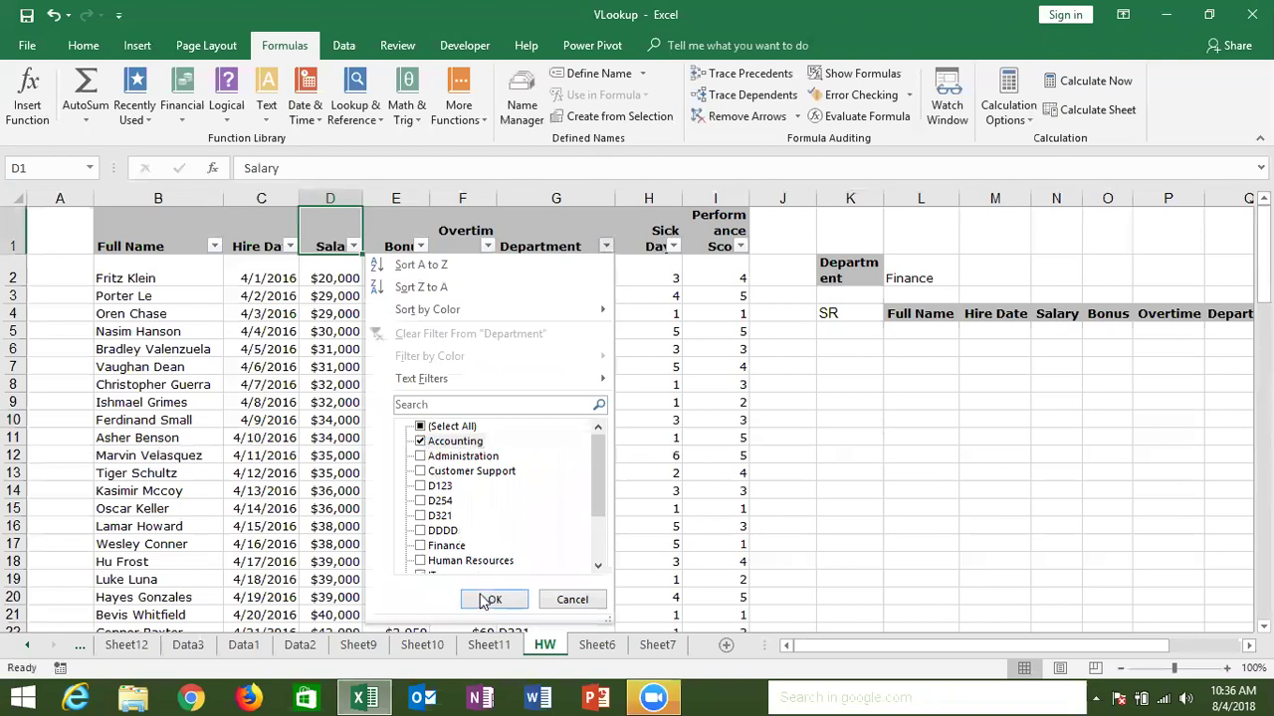
left_click(491, 599)
left_click(561, 264)
left_click_drag(561, 264, 546, 390)
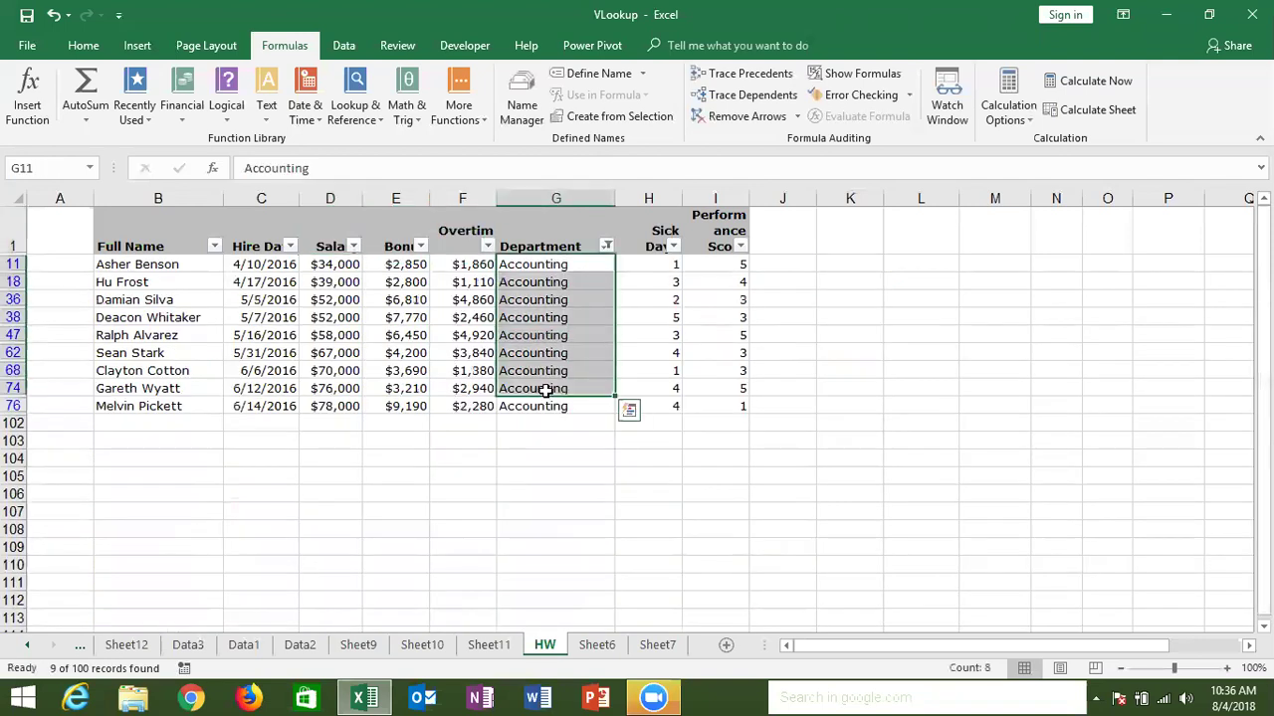
key("ctrl+shift+l")
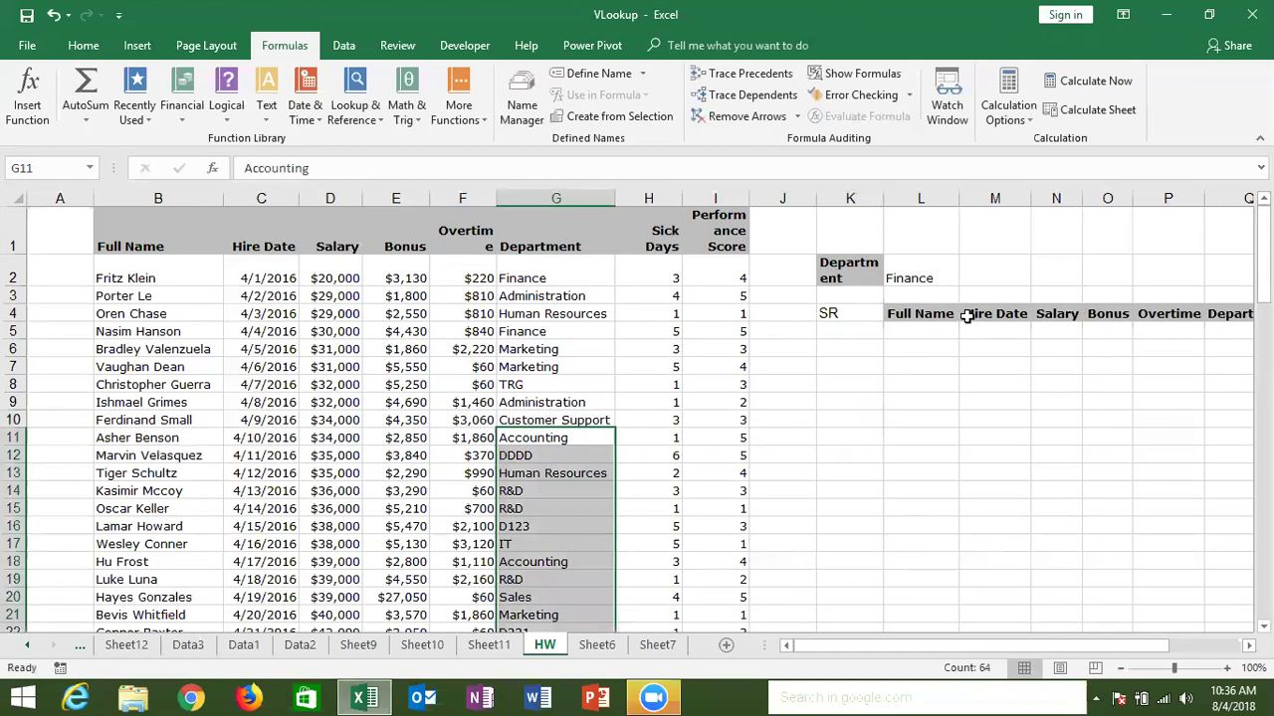
left_click(931, 277)
left_click_drag(923, 333, 946, 501)
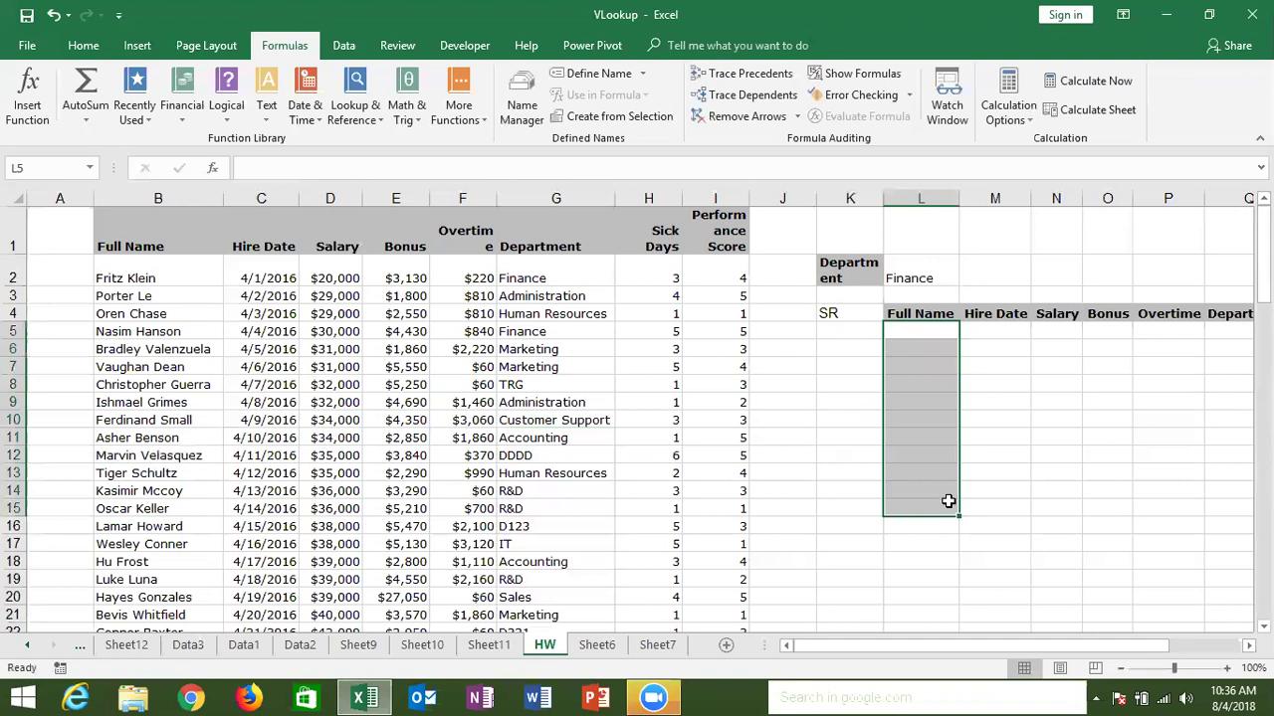
left_click(924, 276)
left_click_drag(919, 329, 924, 500)
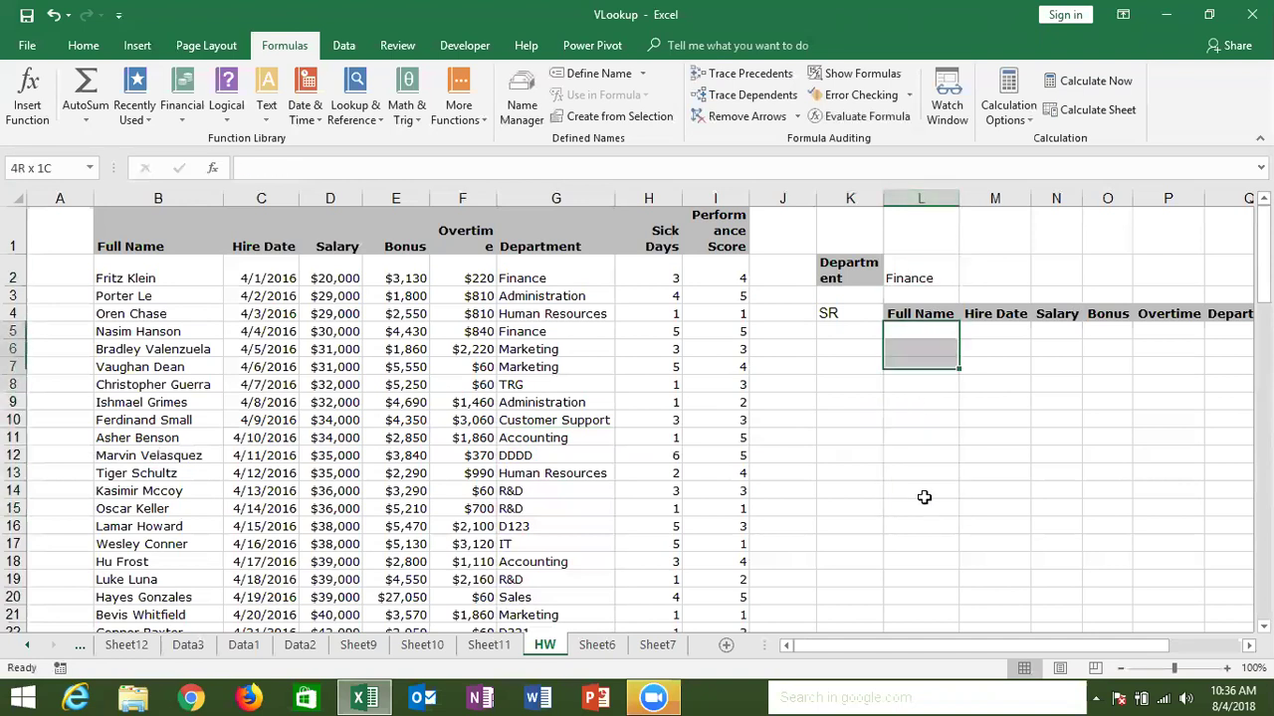
mouse_move(950, 645)
left_mouse_down()
mouse_move(1015, 645)
mouse_move(932, 671)
left_mouse_up()
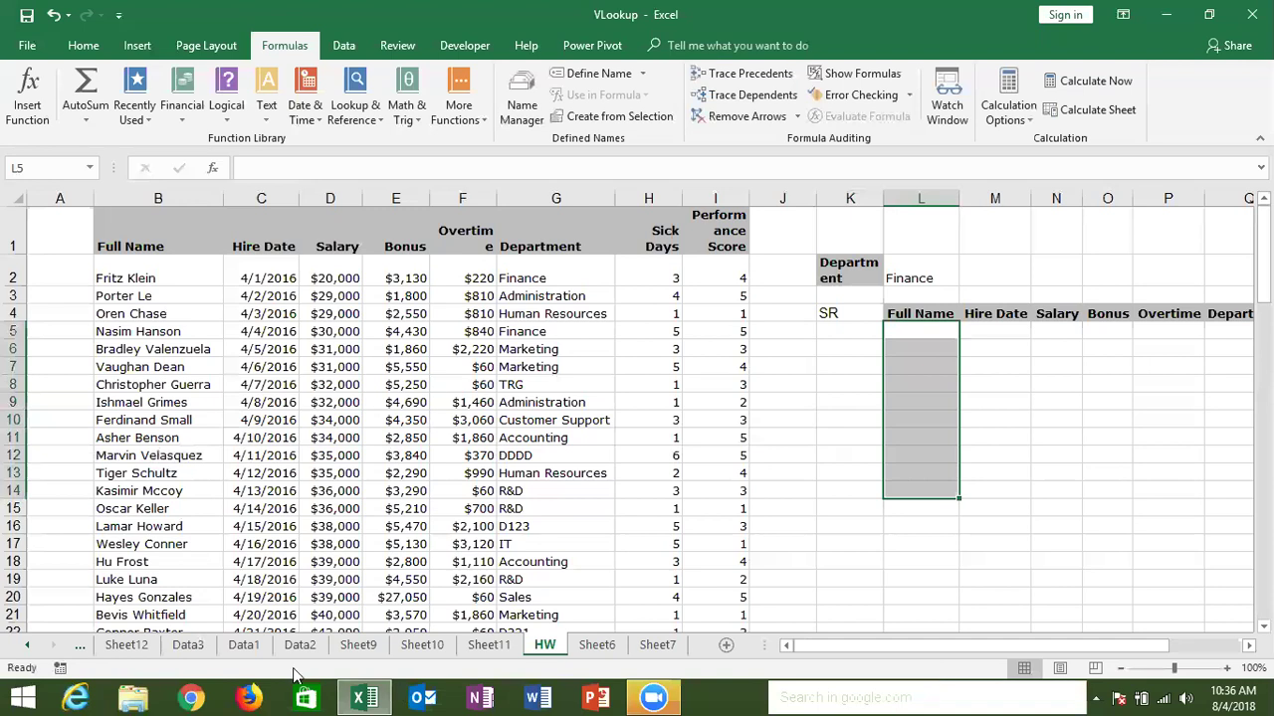
left_click(85, 280)
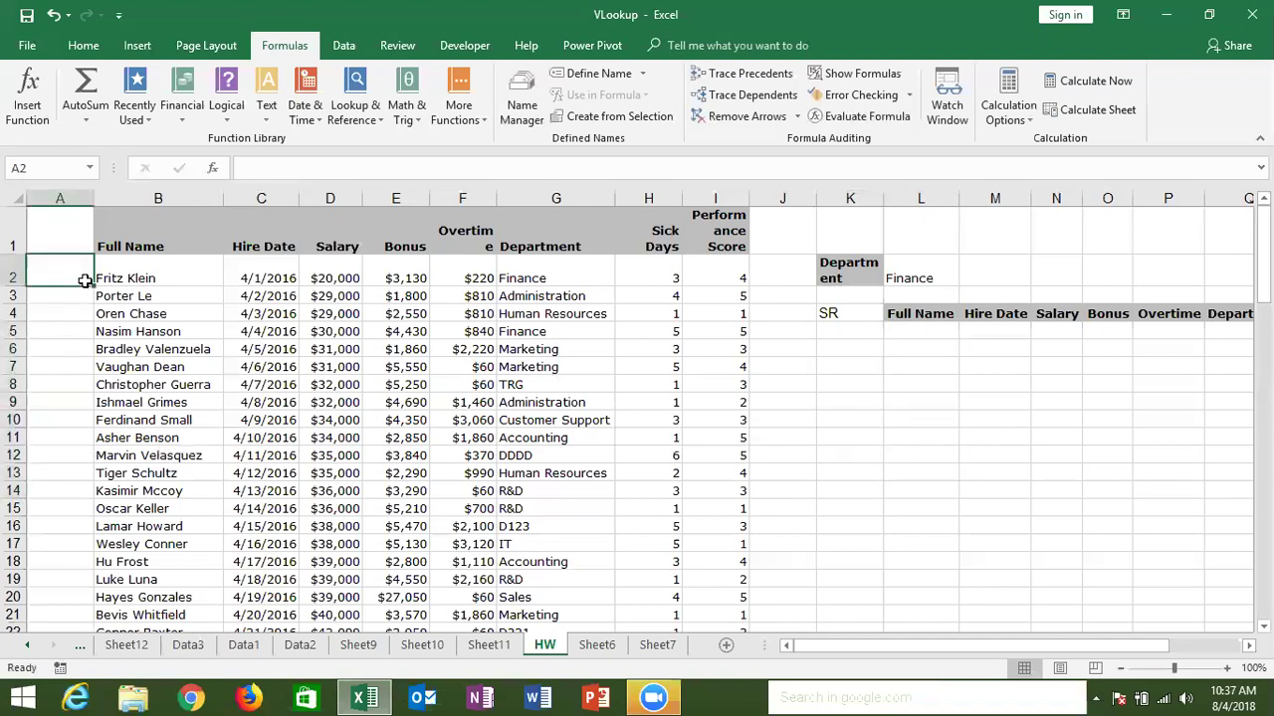
type("=cou")
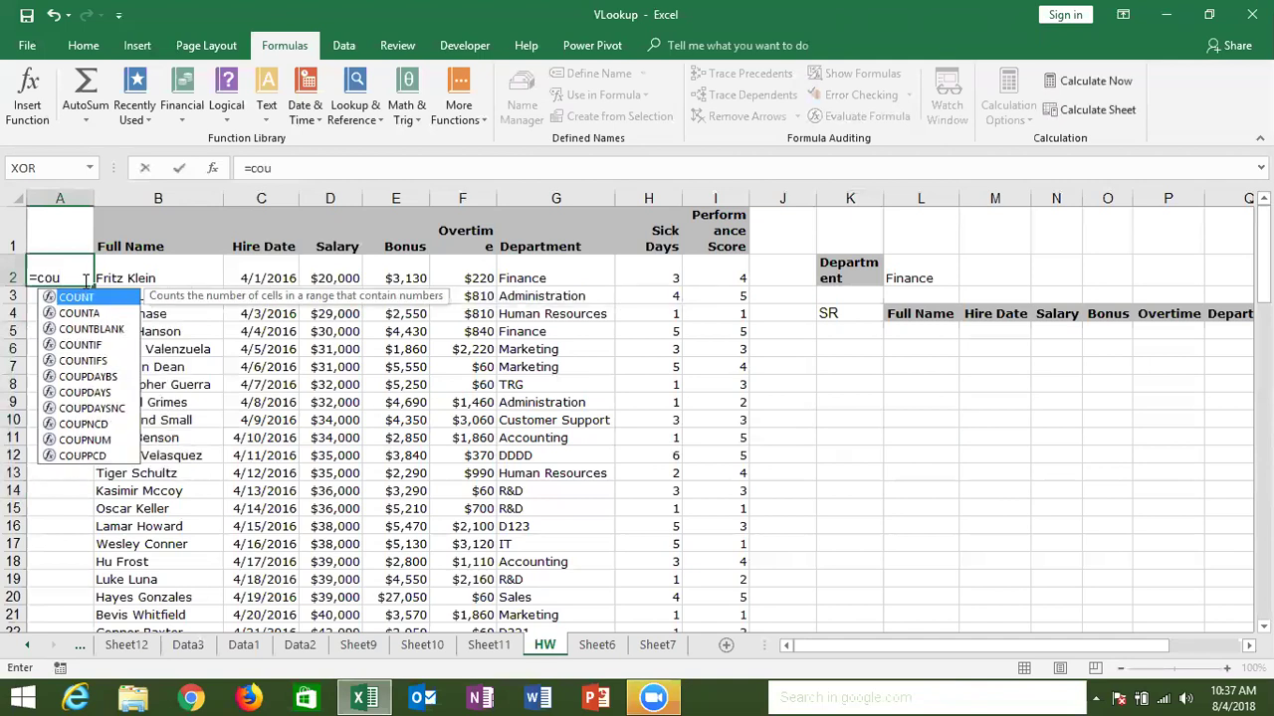
key("Down")
key("Down")
key("Down")
key("Tab")
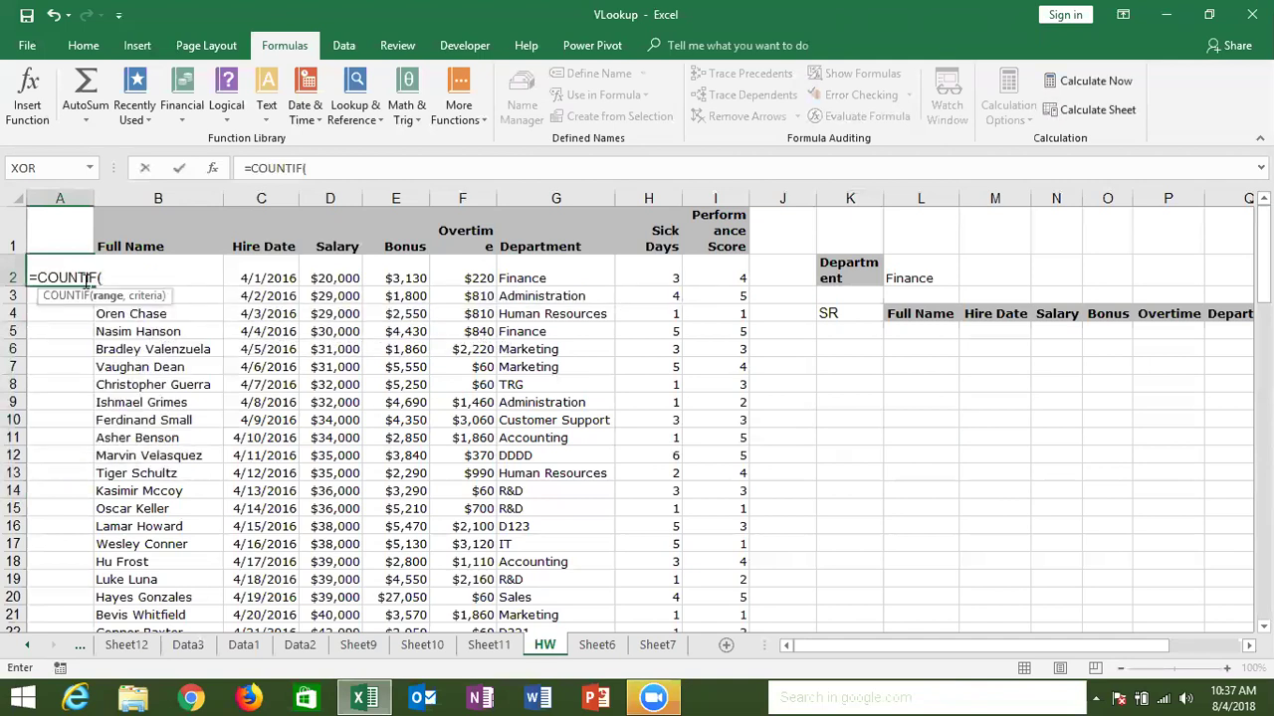
left_click(540, 198)
type(",")
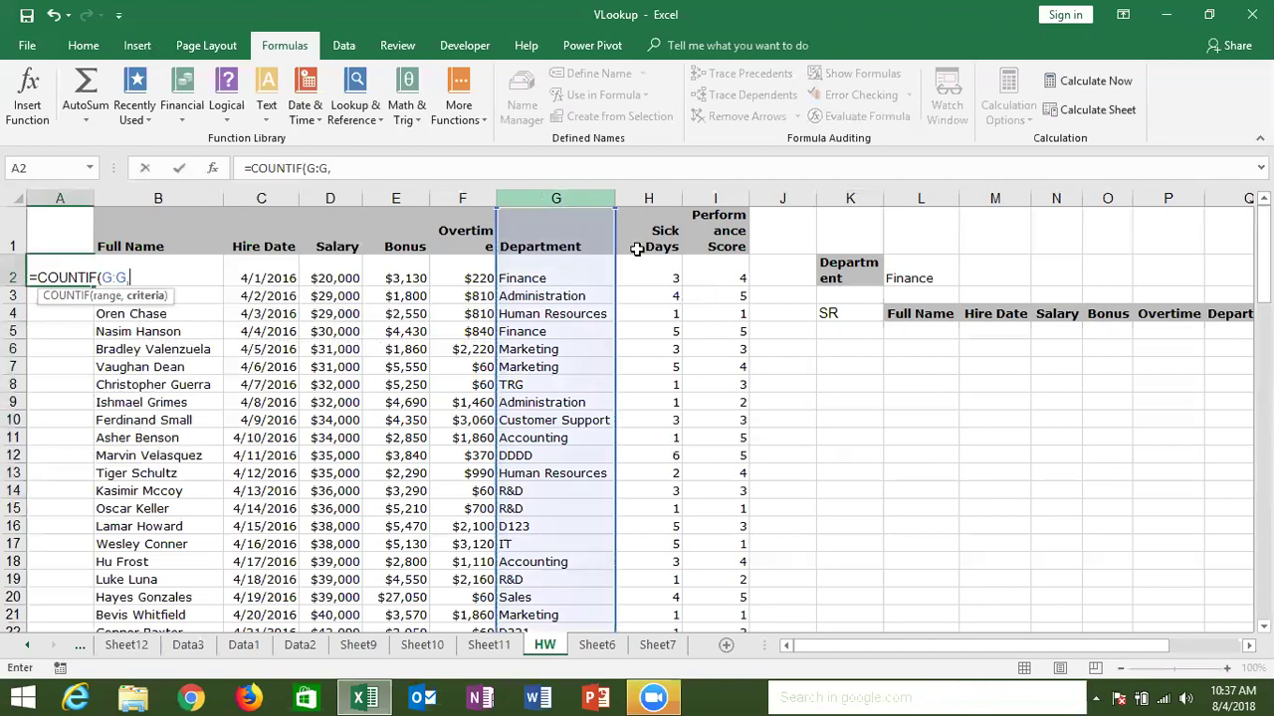
left_click(585, 276)
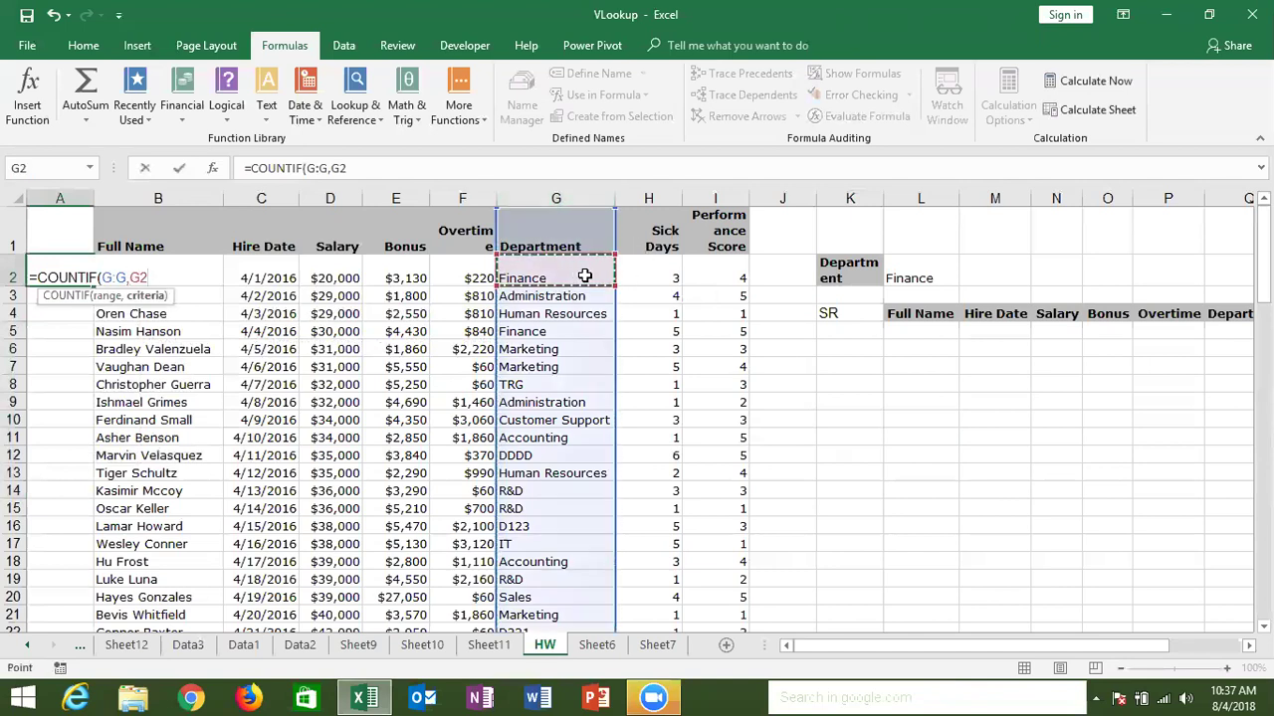
type(")")
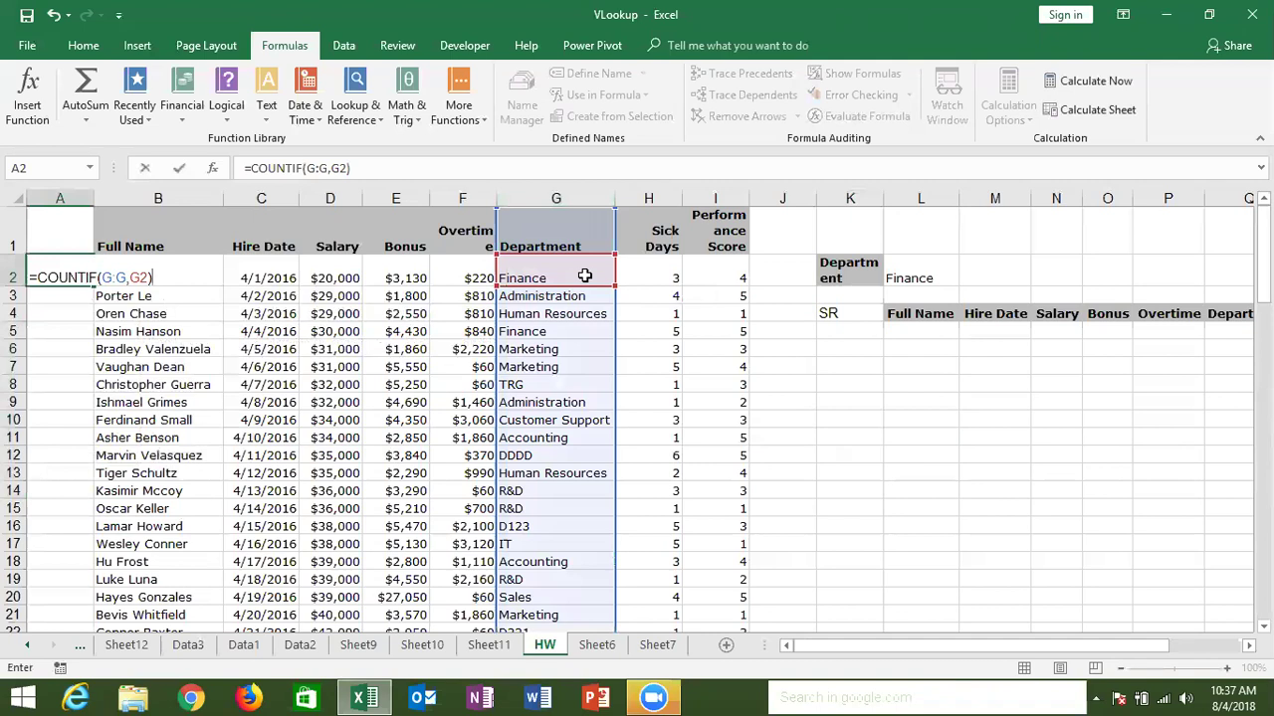
key("Return")
type("1")
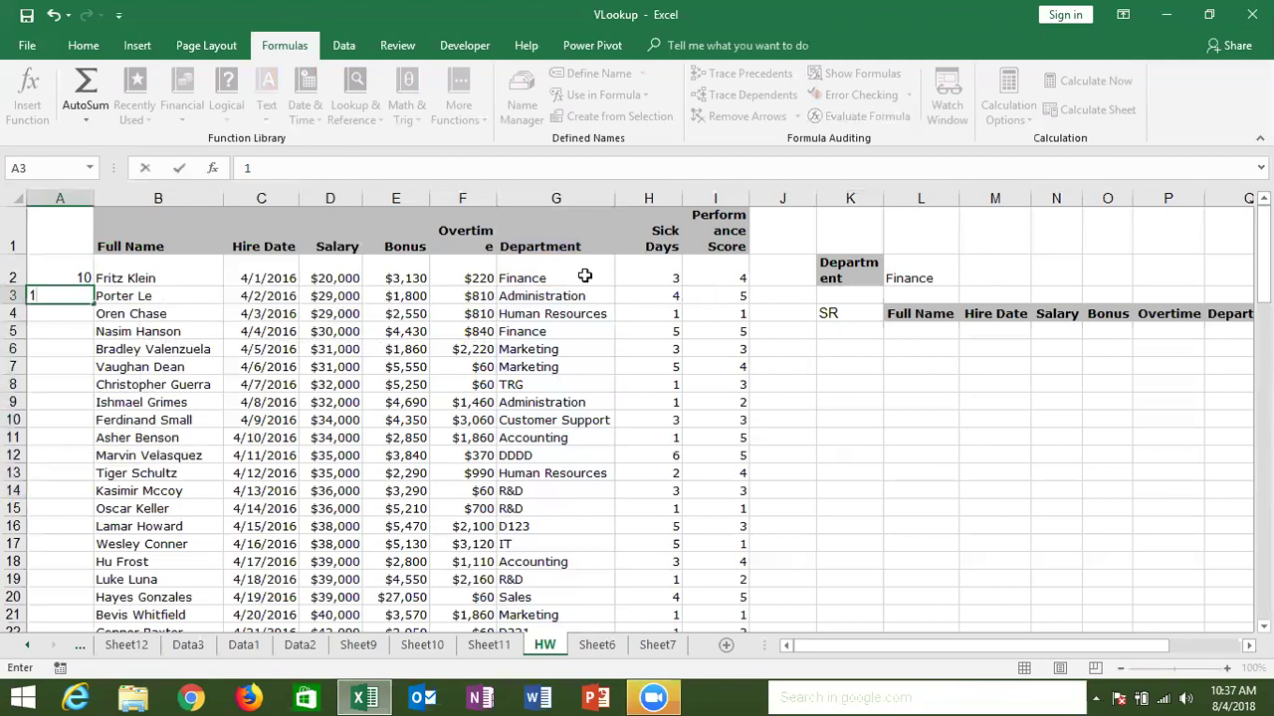
key("Escape")
left_click(91, 273)
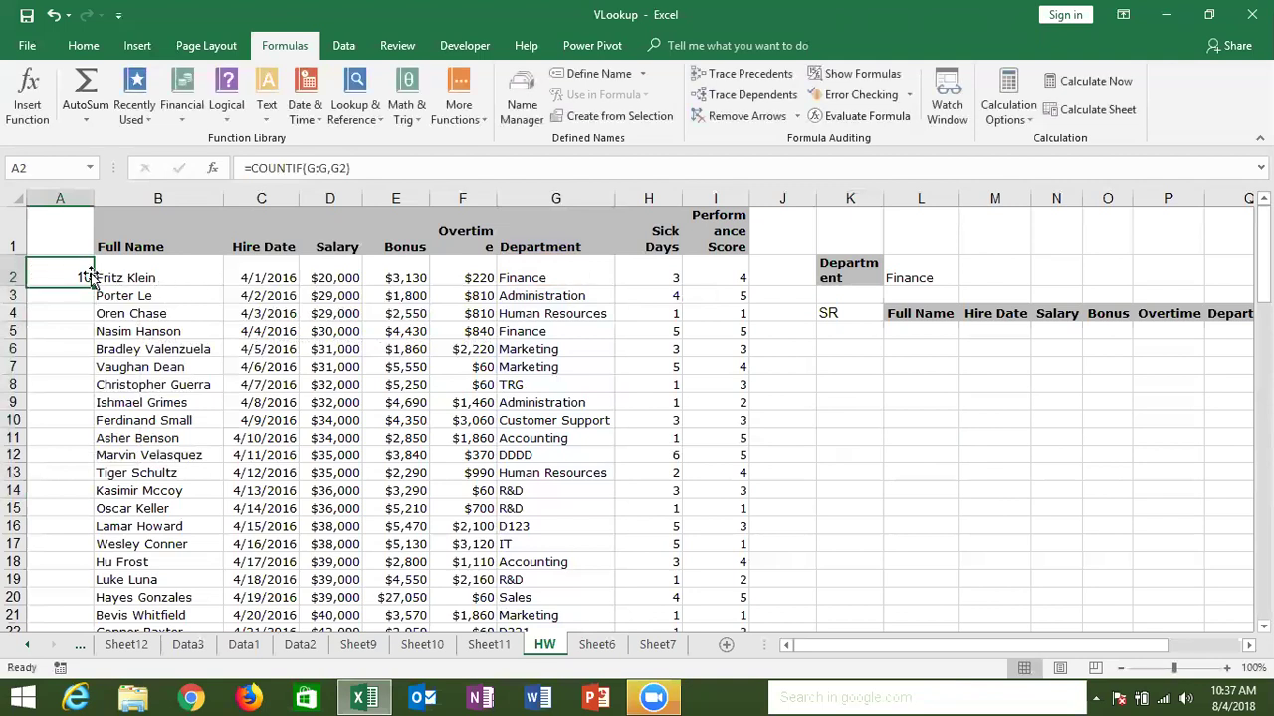
double_click(91, 283)
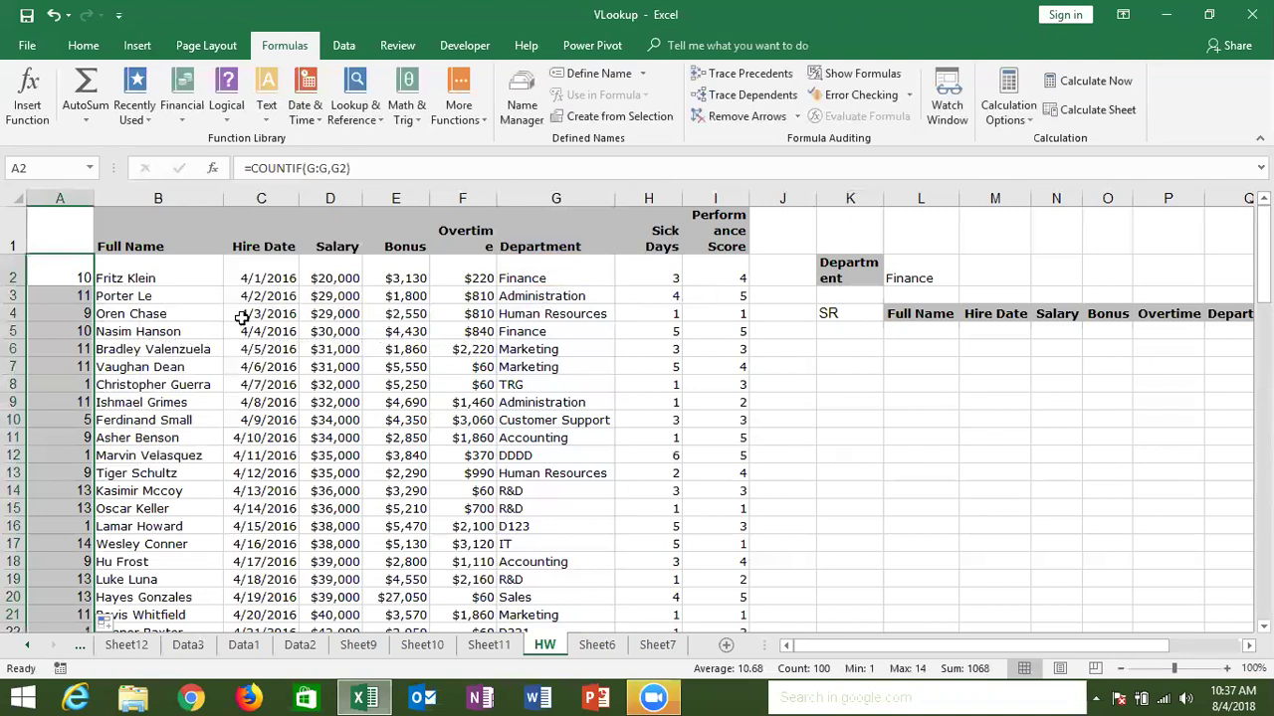
left_click(83, 329)
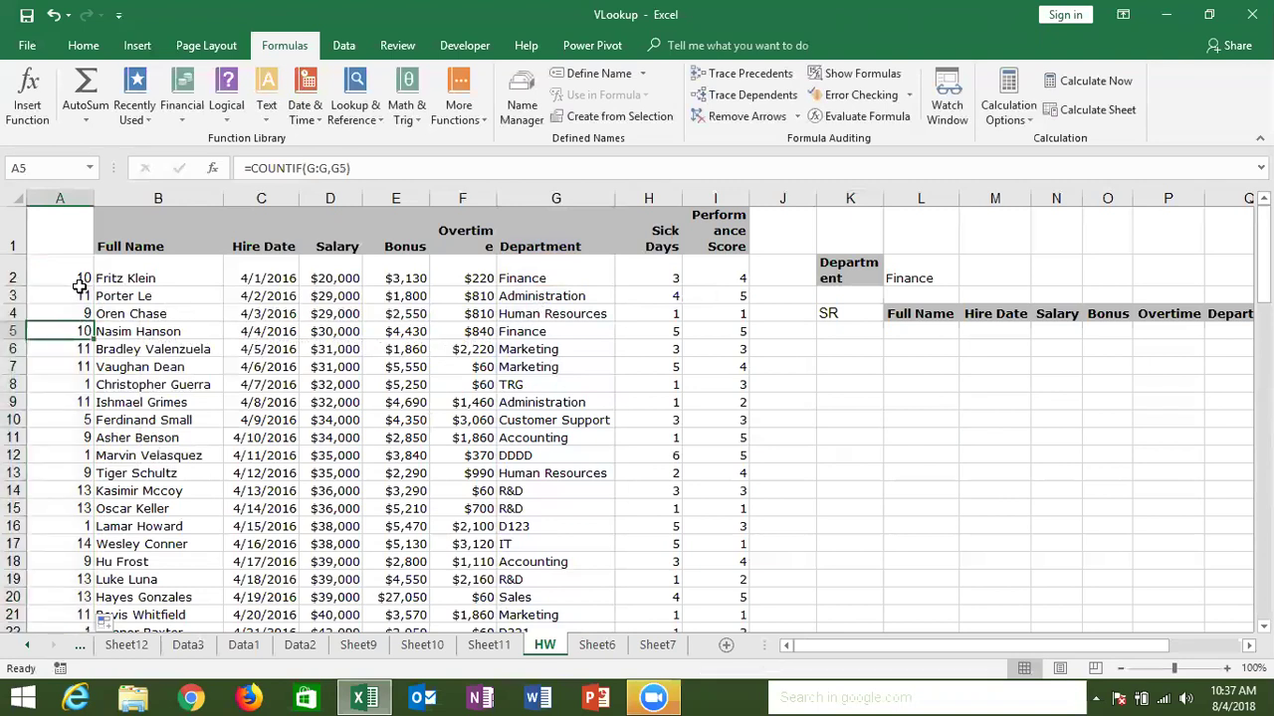
left_click(82, 281)
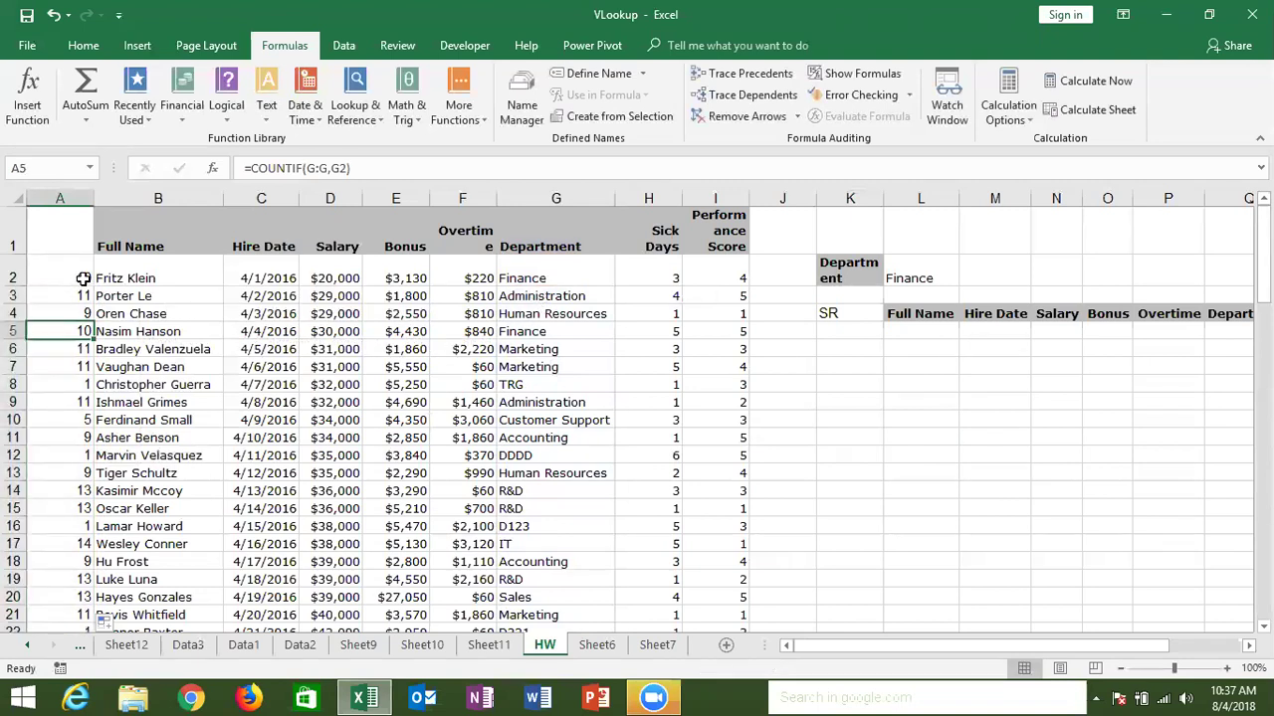
double_click(81, 281)
key("Return")
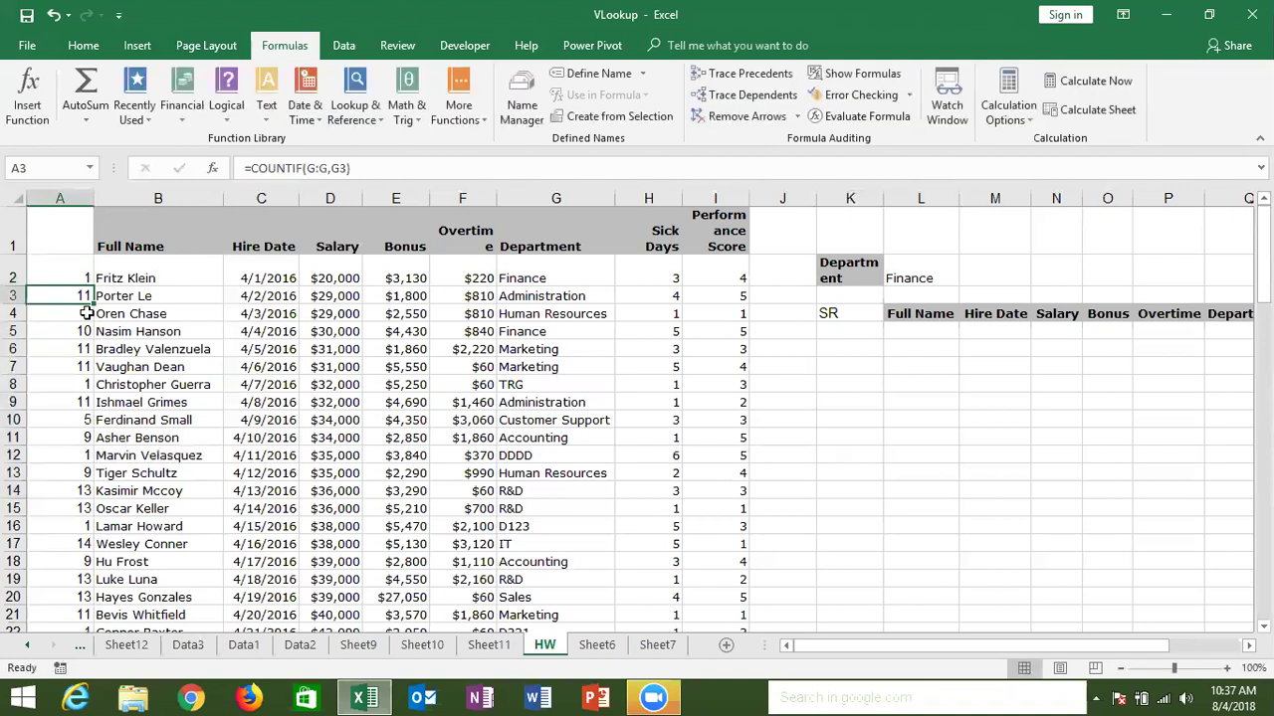
left_click(80, 329)
type("2")
key("Return")
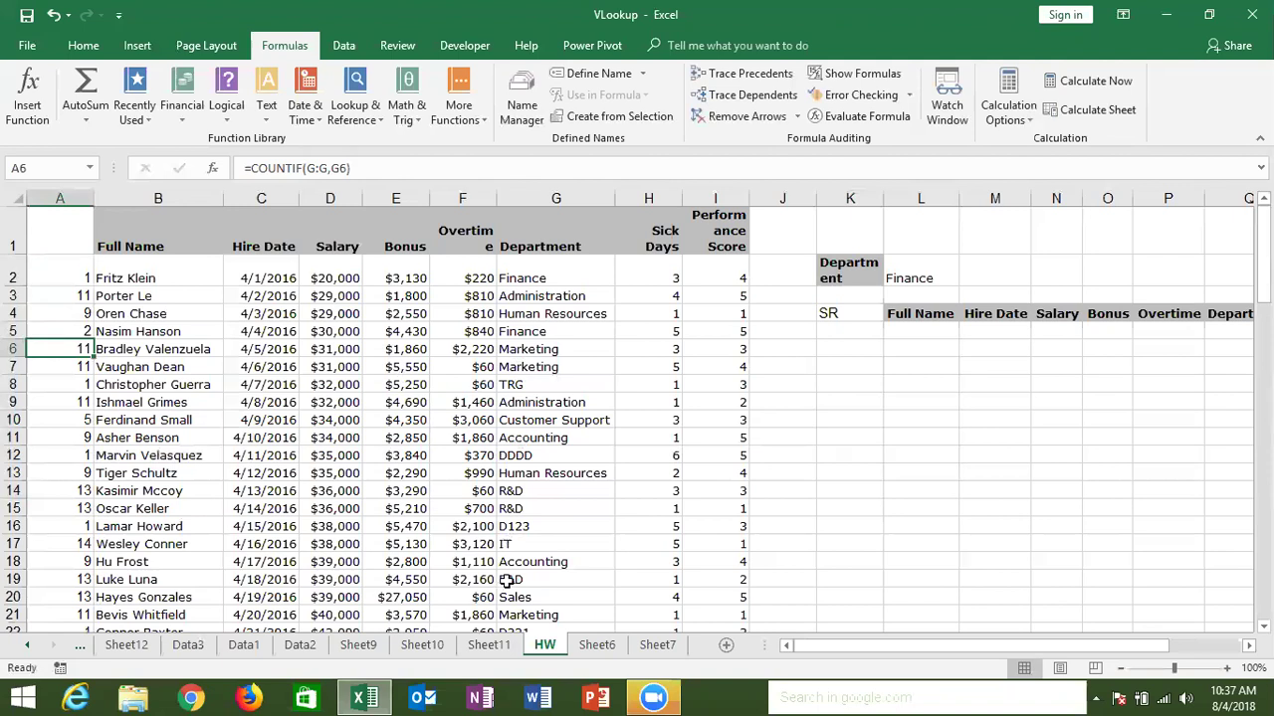
key("Up")
key("Up")
key("Up")
key("Up")
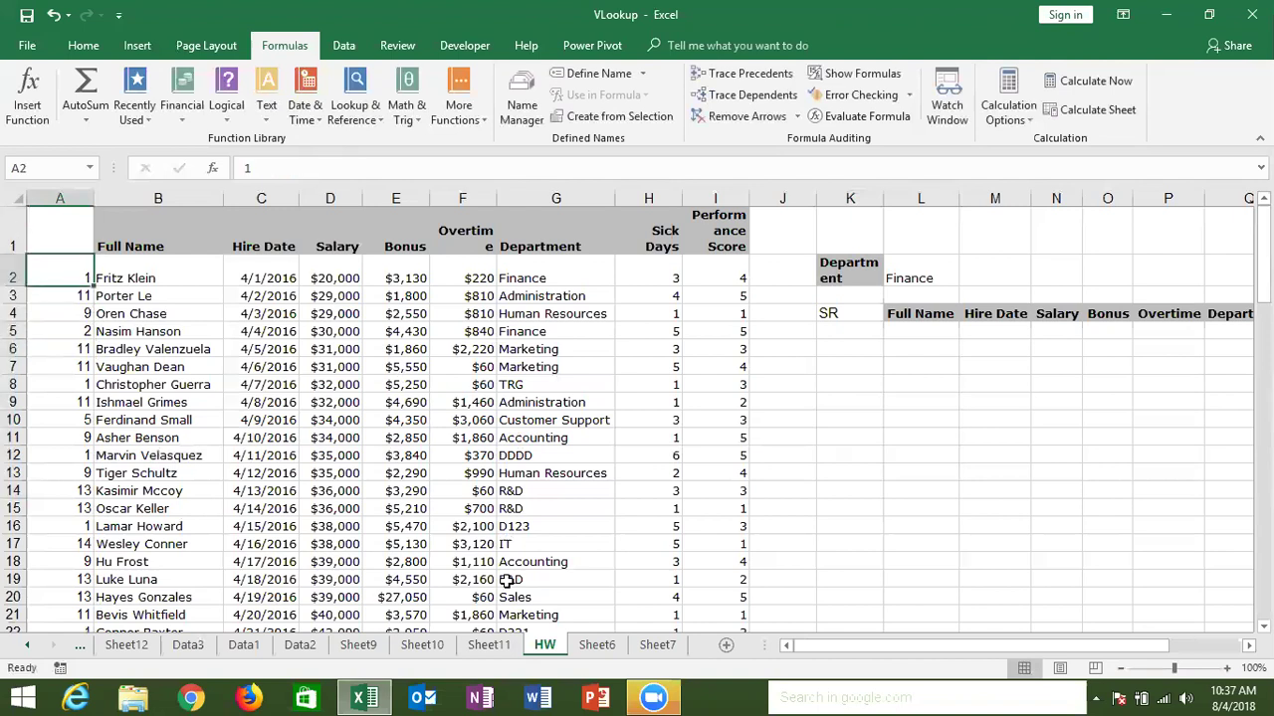
key("ctrl+shift+Down")
scroll(507, 583, "up", 2)
scroll(507, 583, "up", 20)
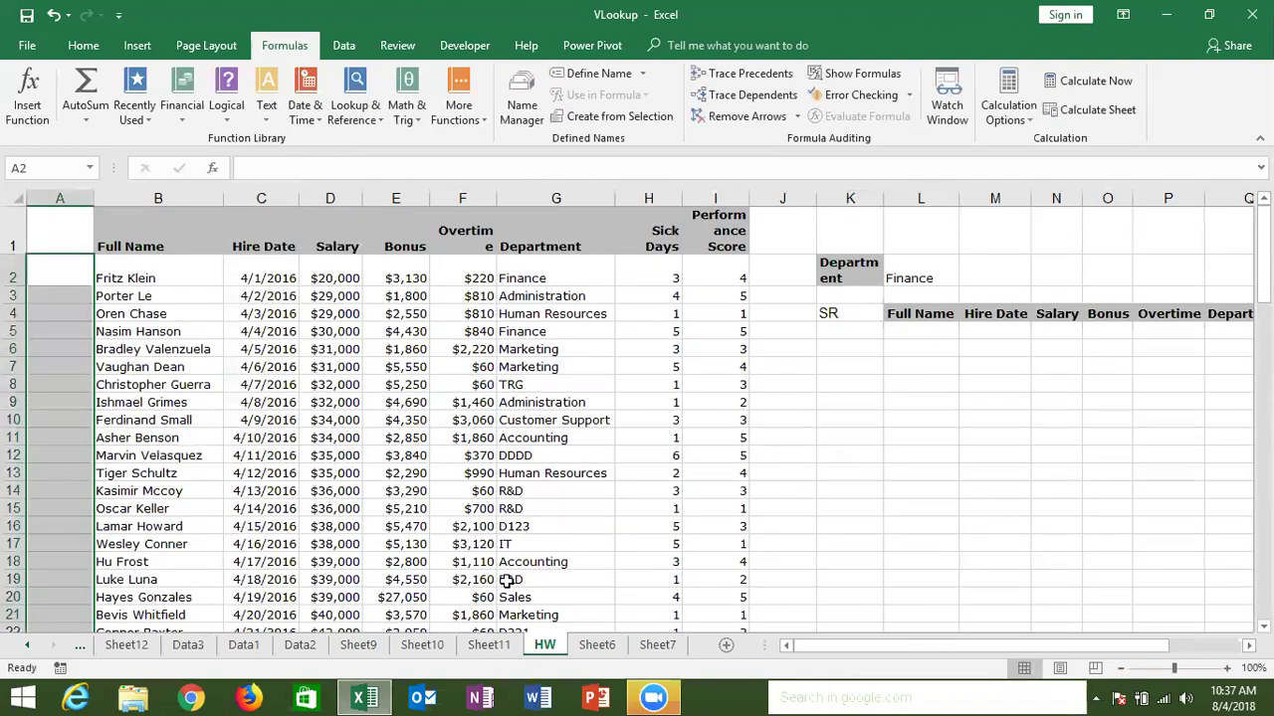
Step: Enter =COUNTIF(G2:G2,G2) in cell A2
key("Up")
key("Down")
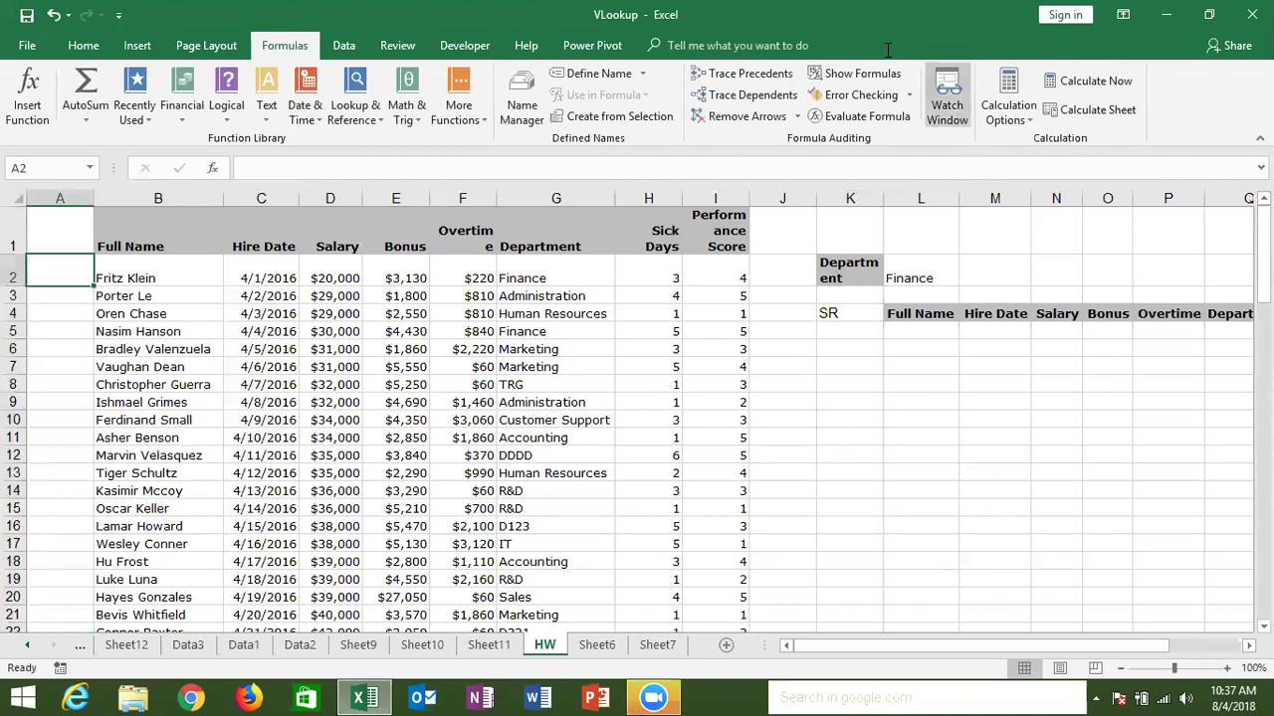
left_click(66, 285)
type("=")
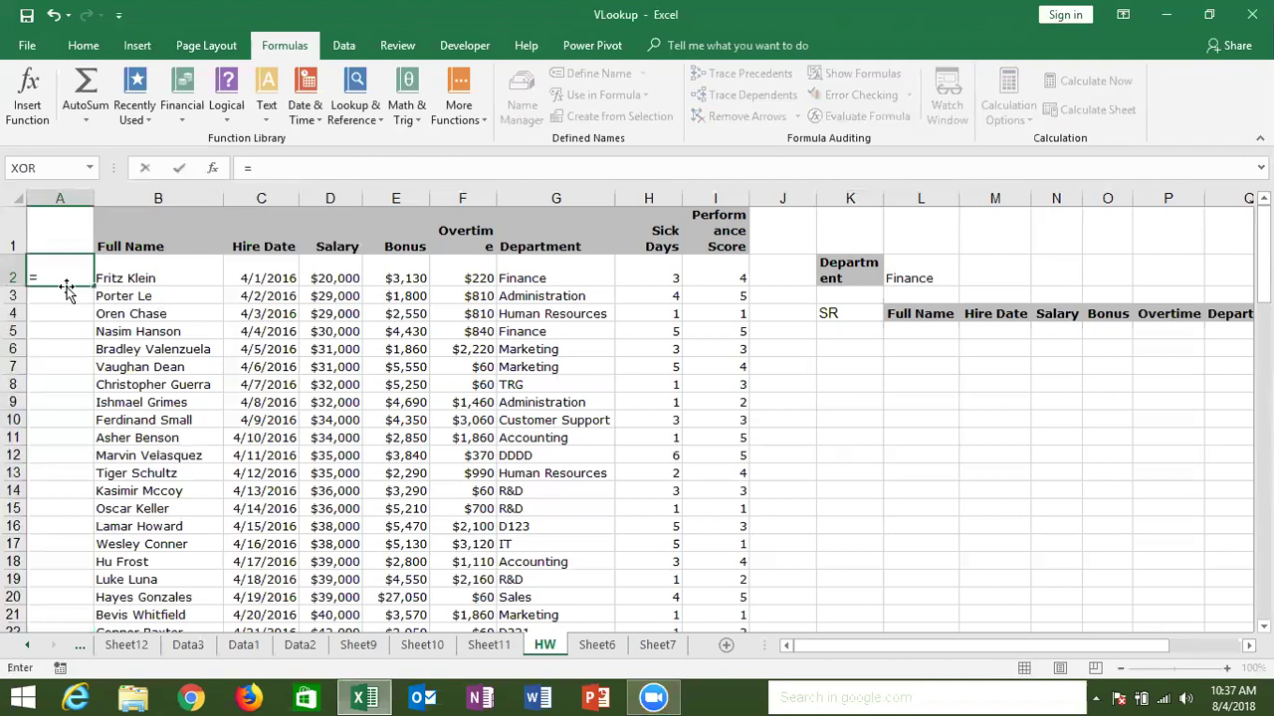
type("v")
key("BackSpace")
type("cou")
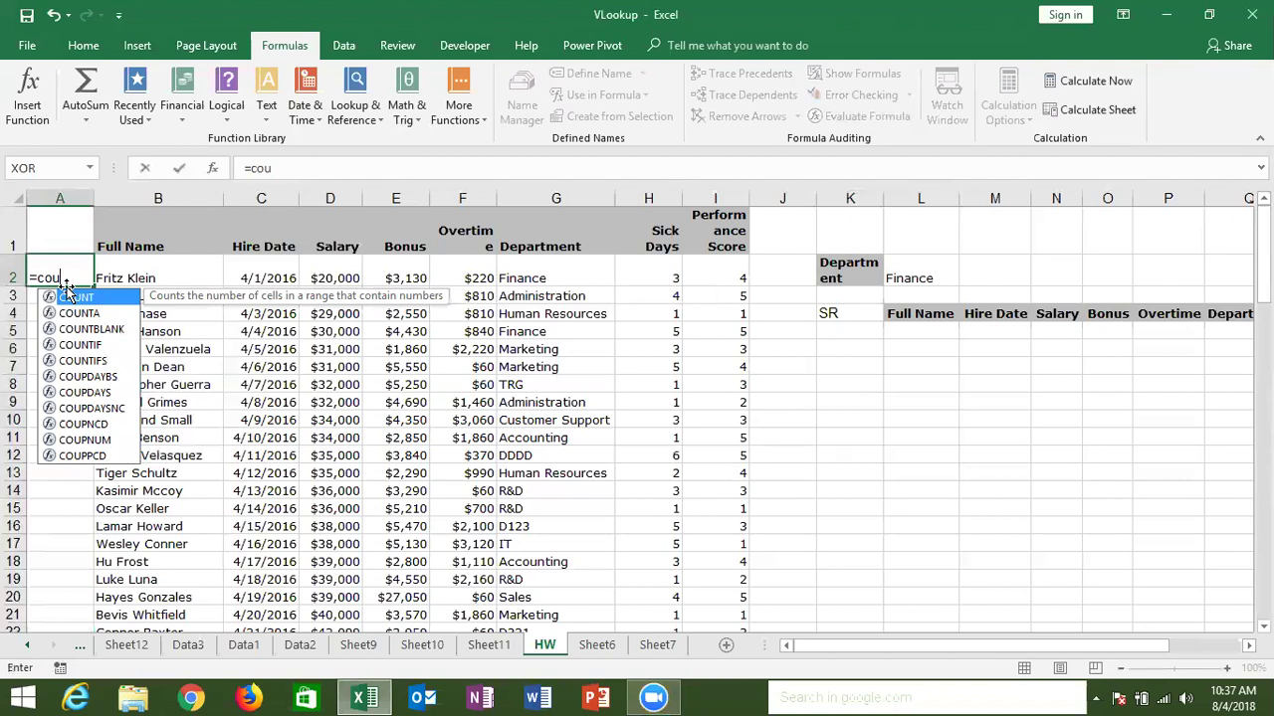
key("Down")
key("Down")
key("Down")
key("Tab")
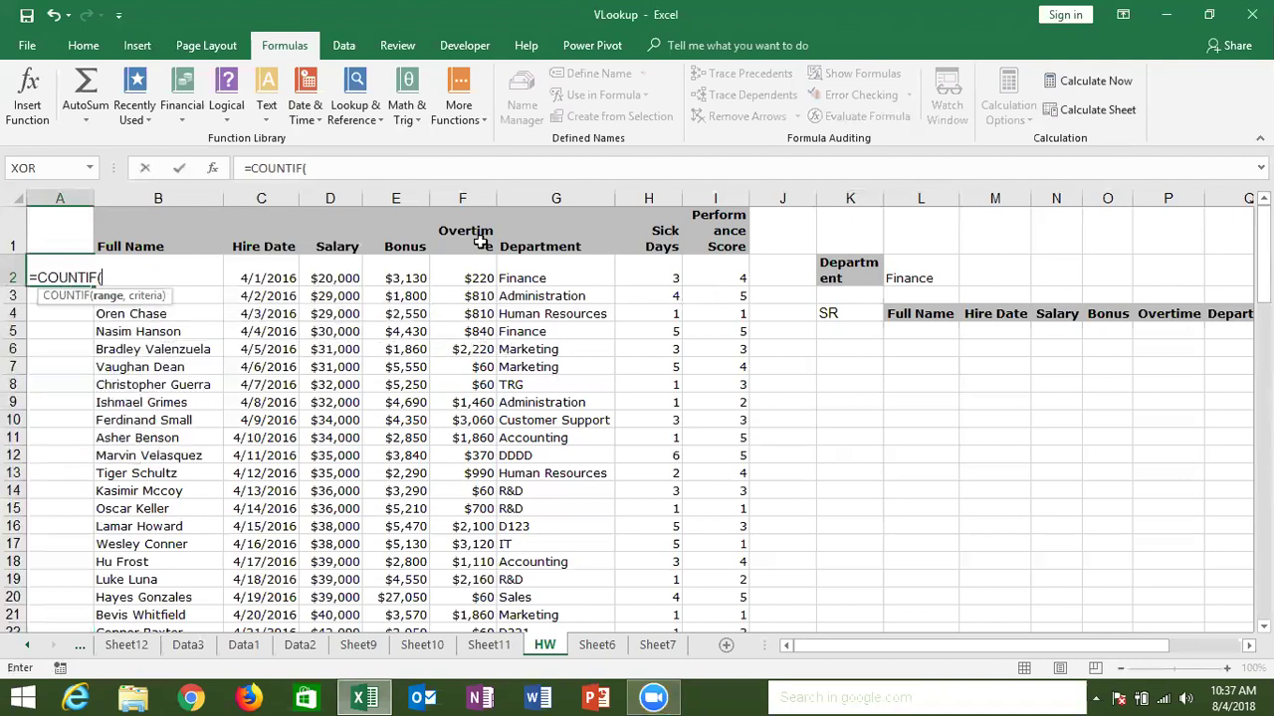
left_click(554, 274)
key("F8")
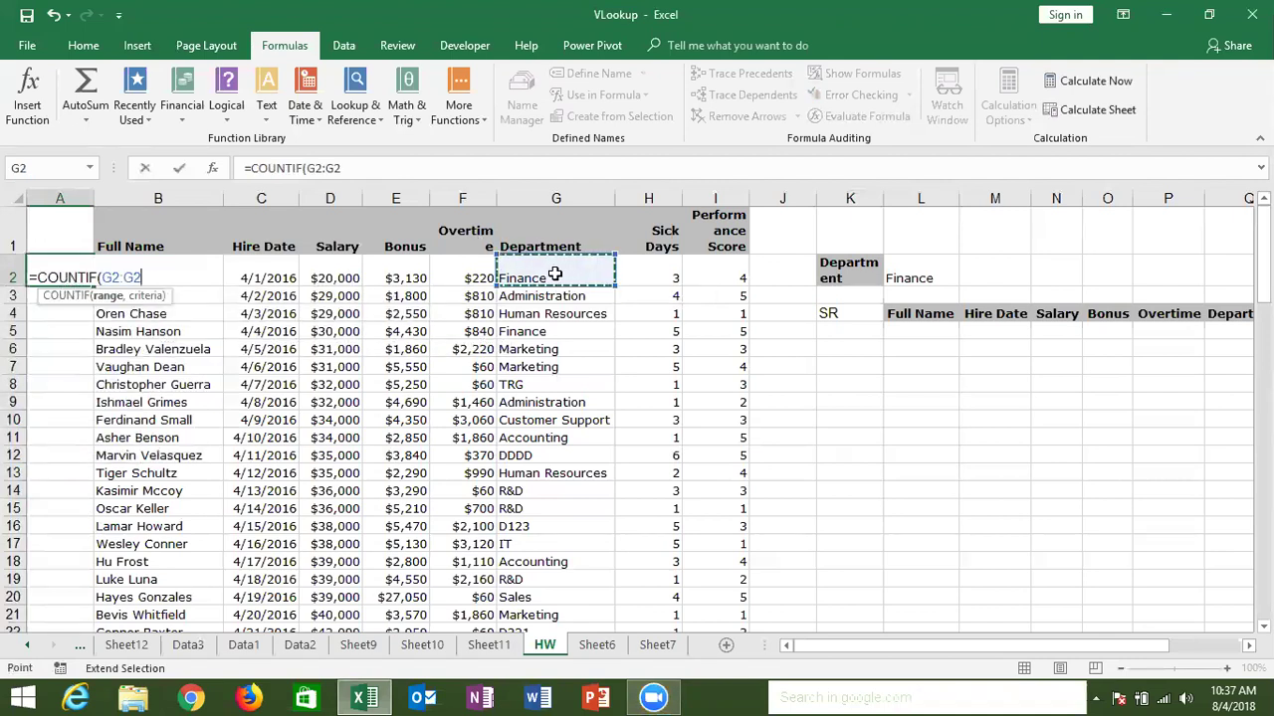
type(",")
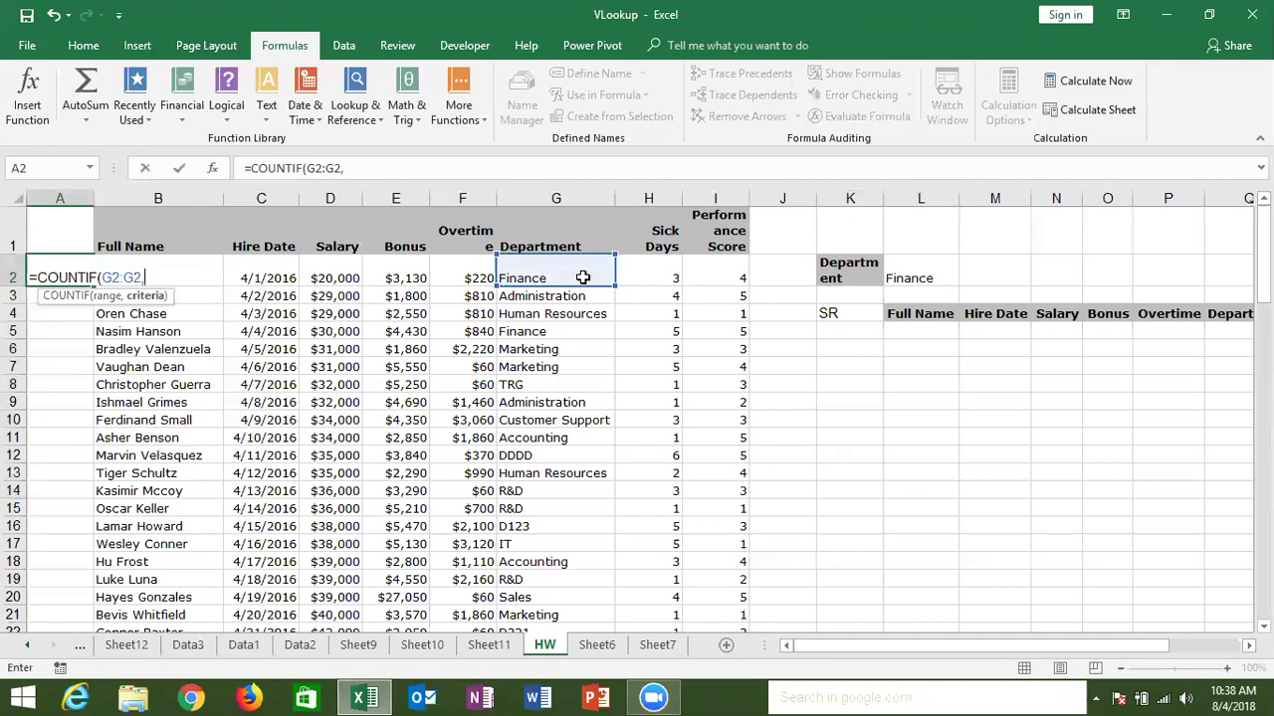
left_click(582, 278)
type(")")
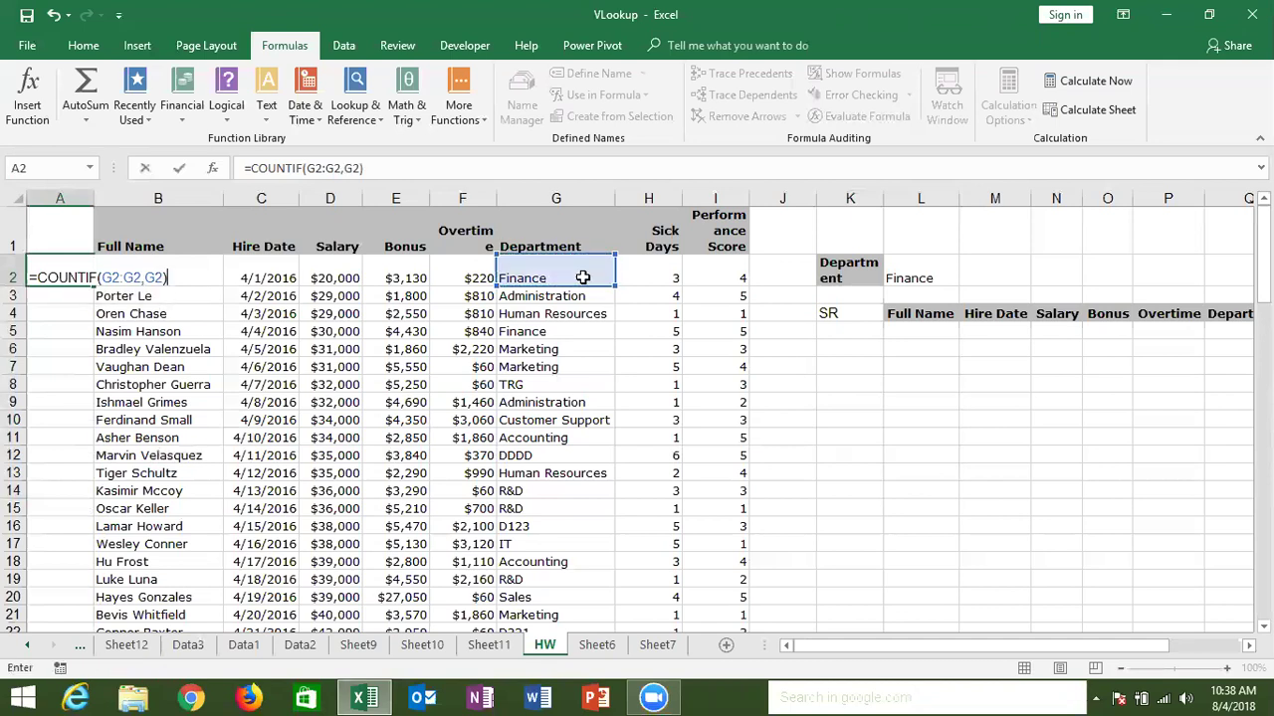
key("ctrl+Return")
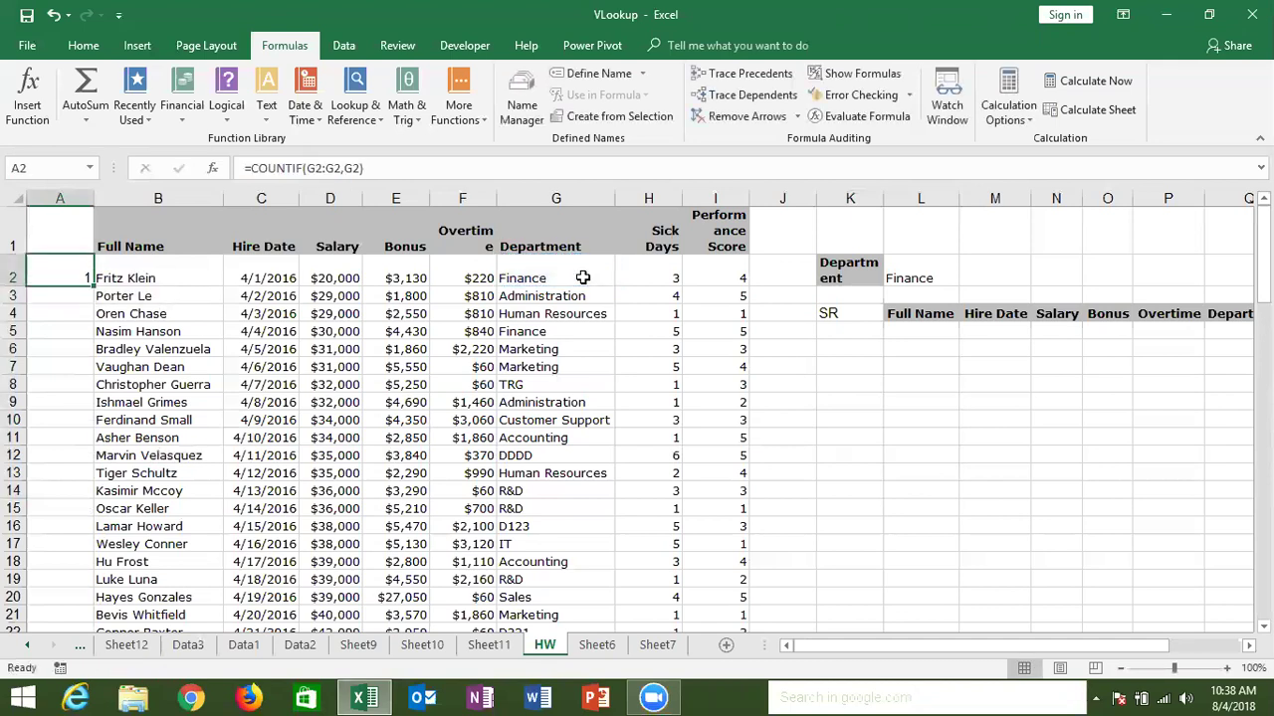
Step: Lock the range start to $G$2 and fill the running count down column A
left_click(315, 169)
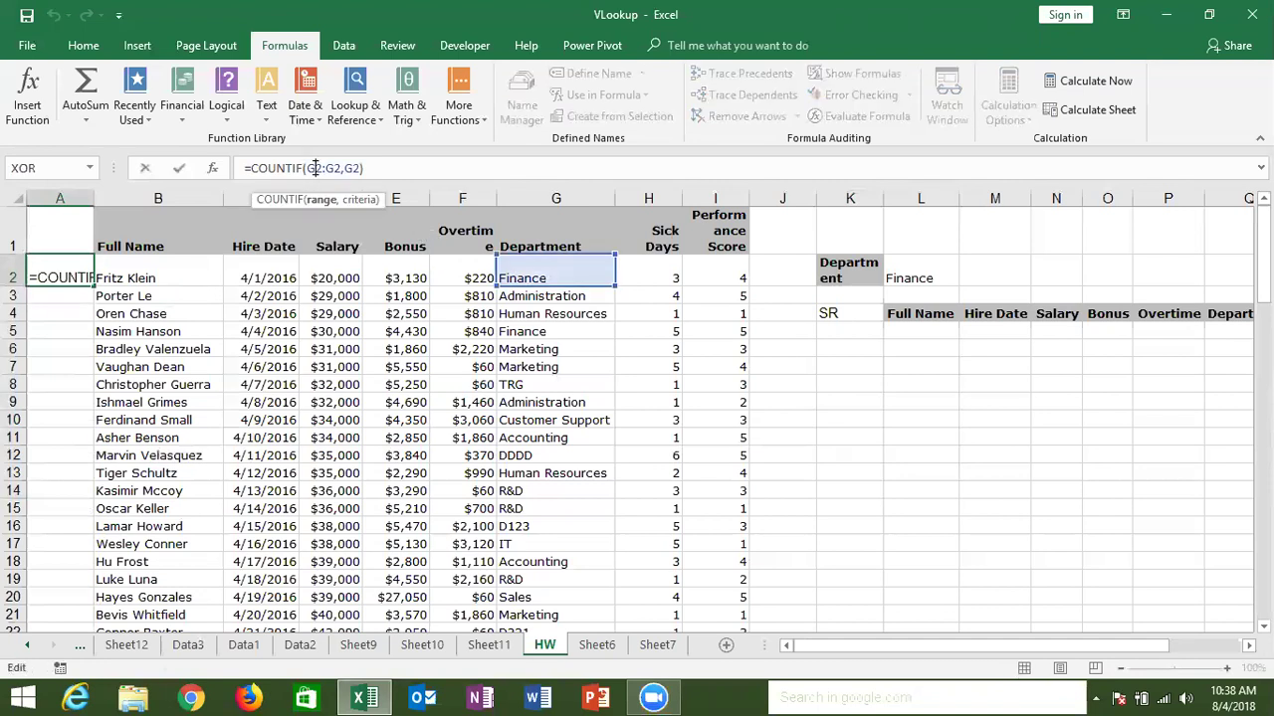
key("F4")
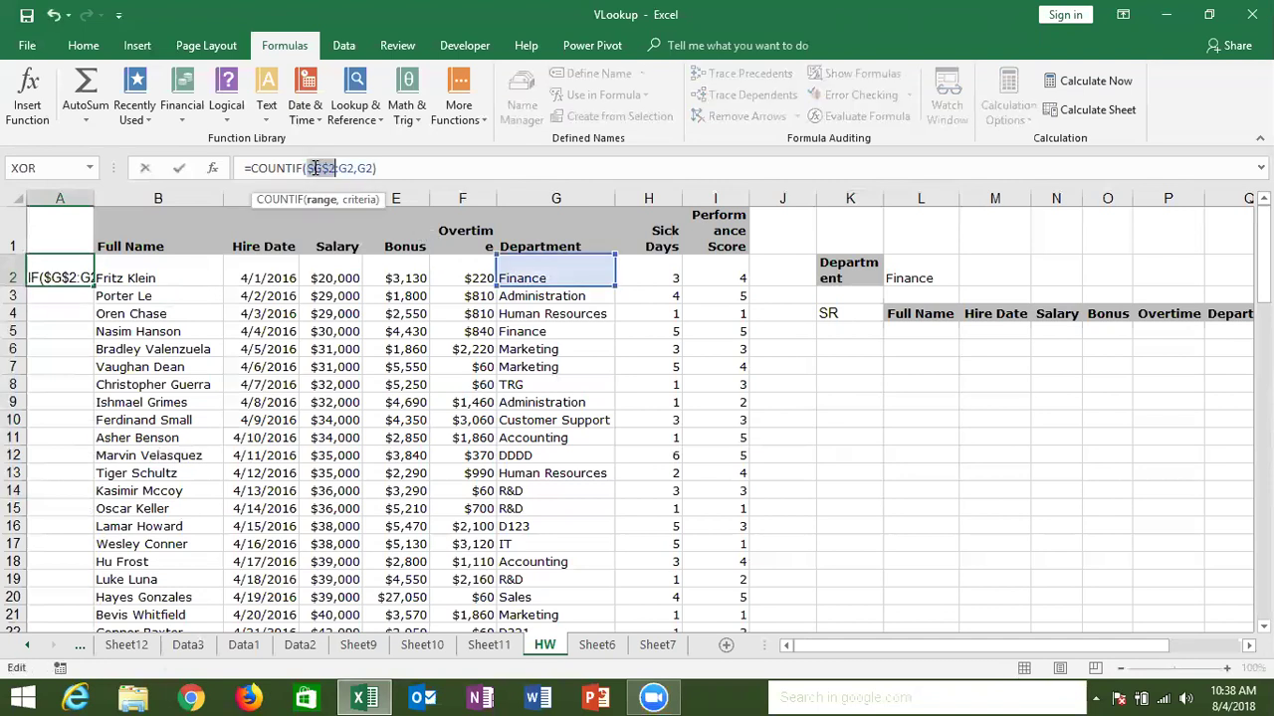
key("ctrl+Return")
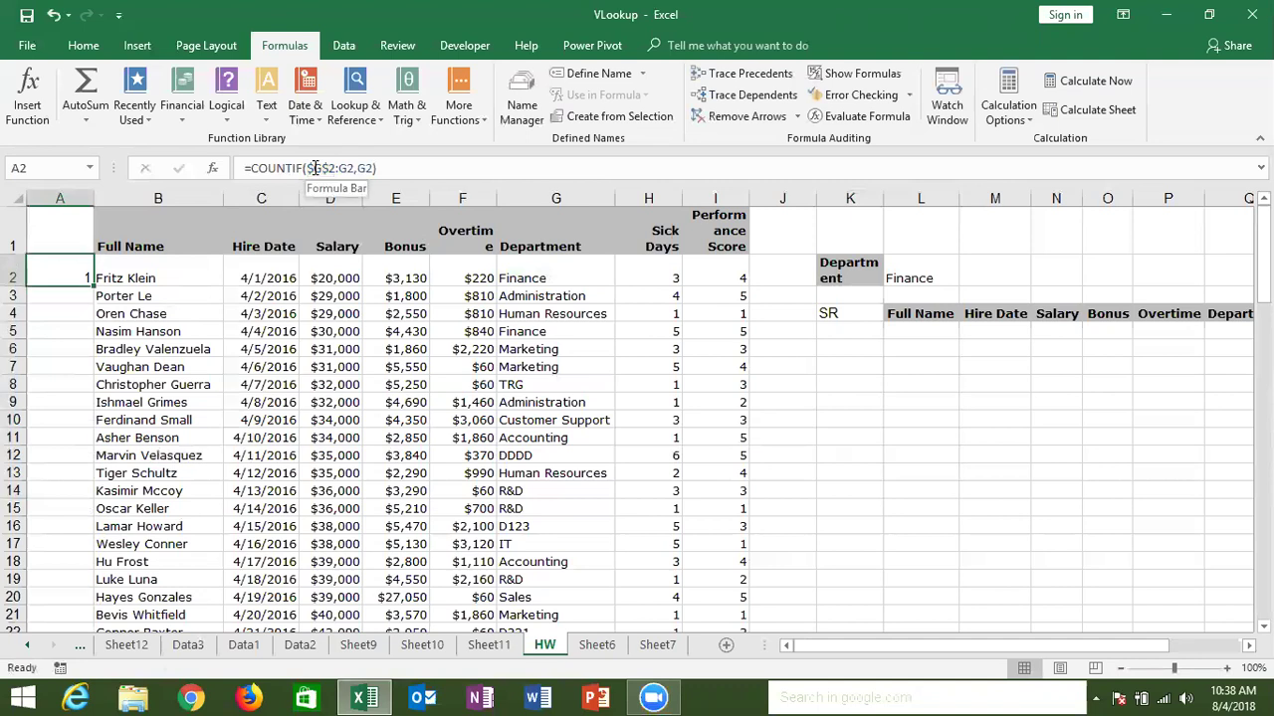
left_click_drag(93, 284, 94, 286)
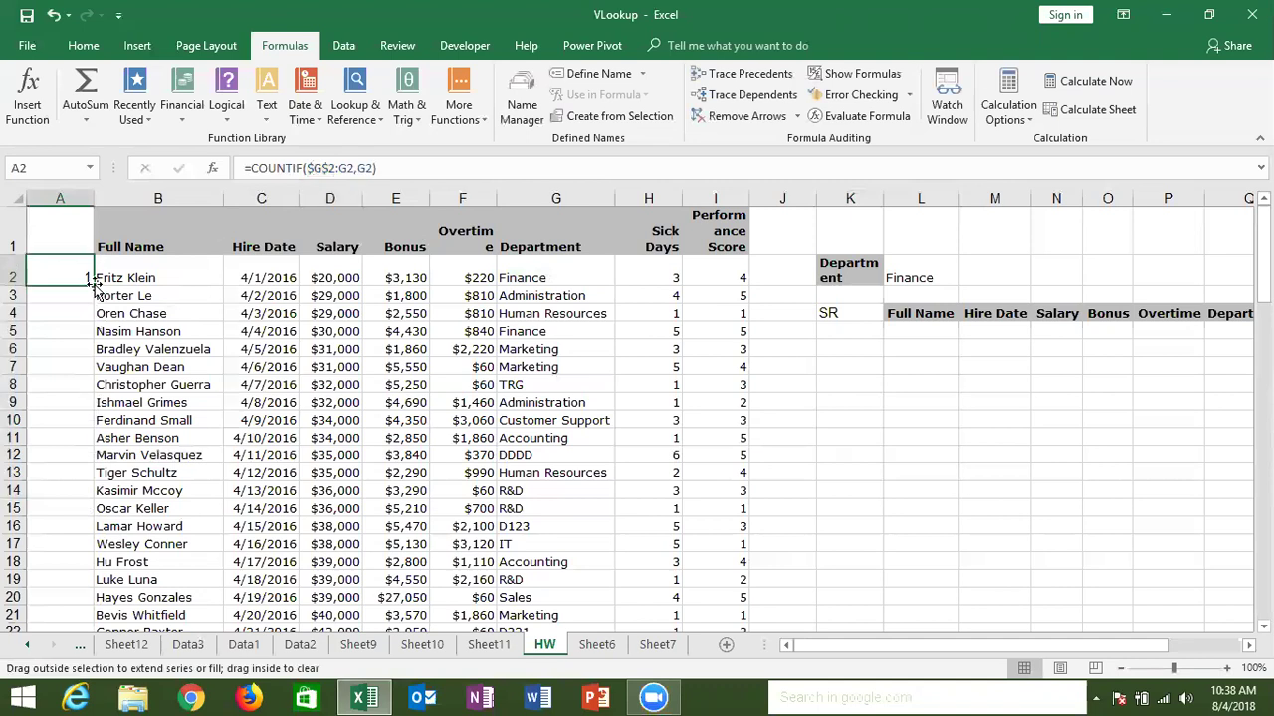
double_click(95, 285)
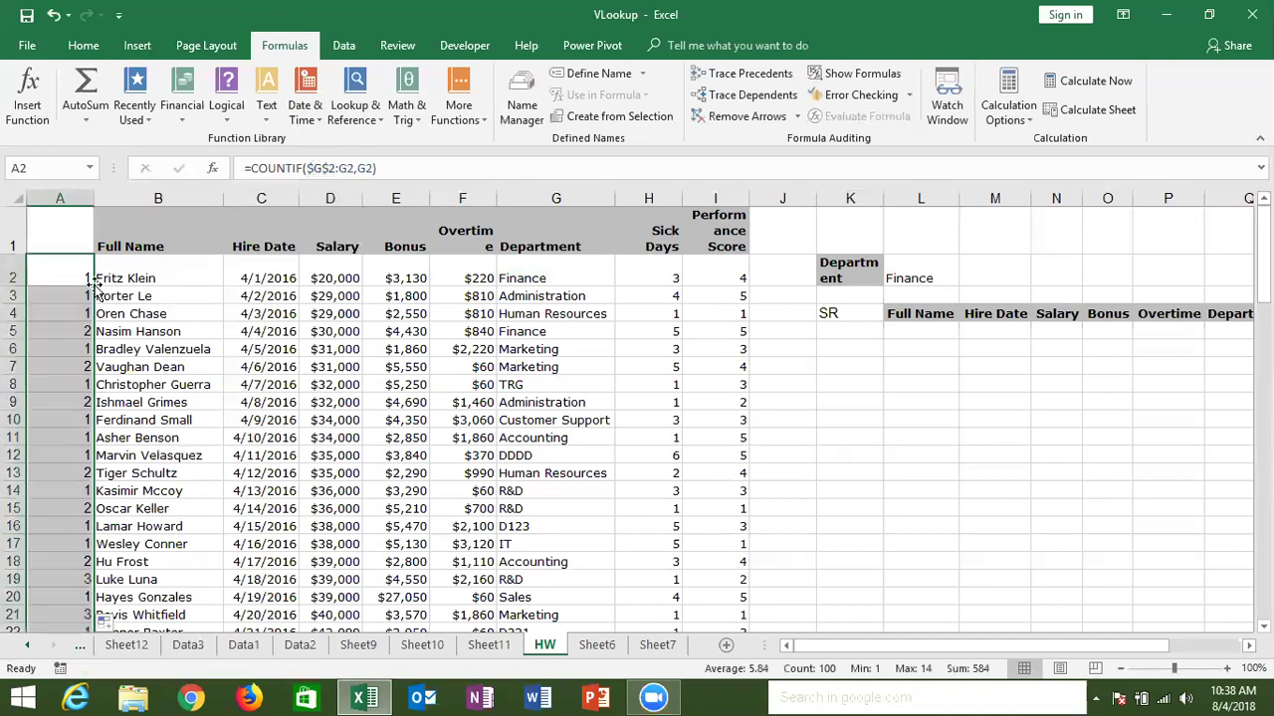
left_click(147, 236)
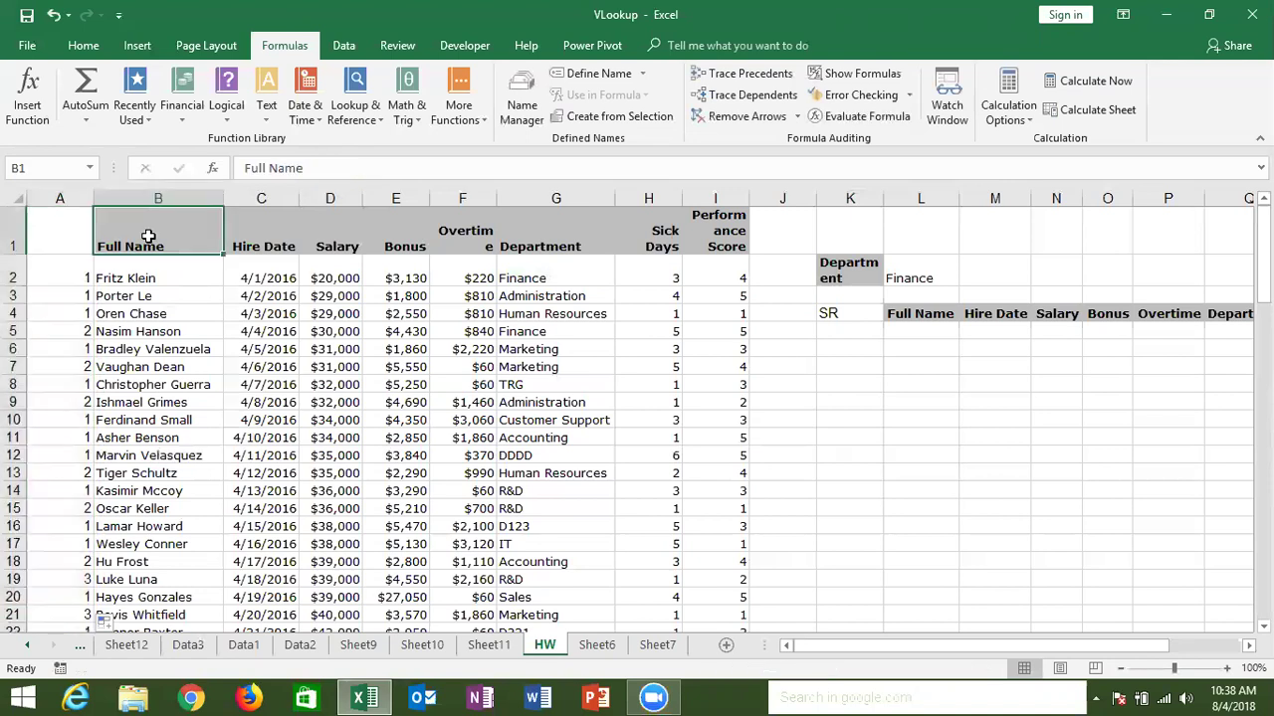
key("ctrl+shift+l")
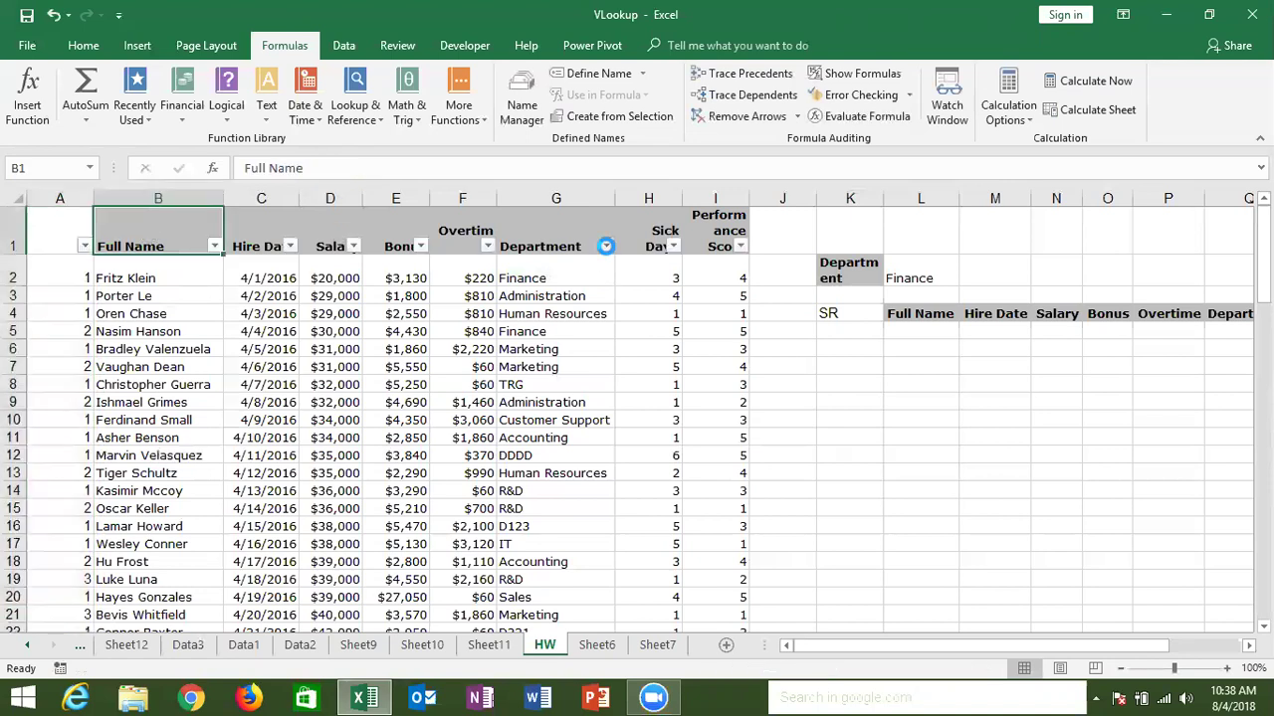
left_click(605, 246)
left_click(421, 426)
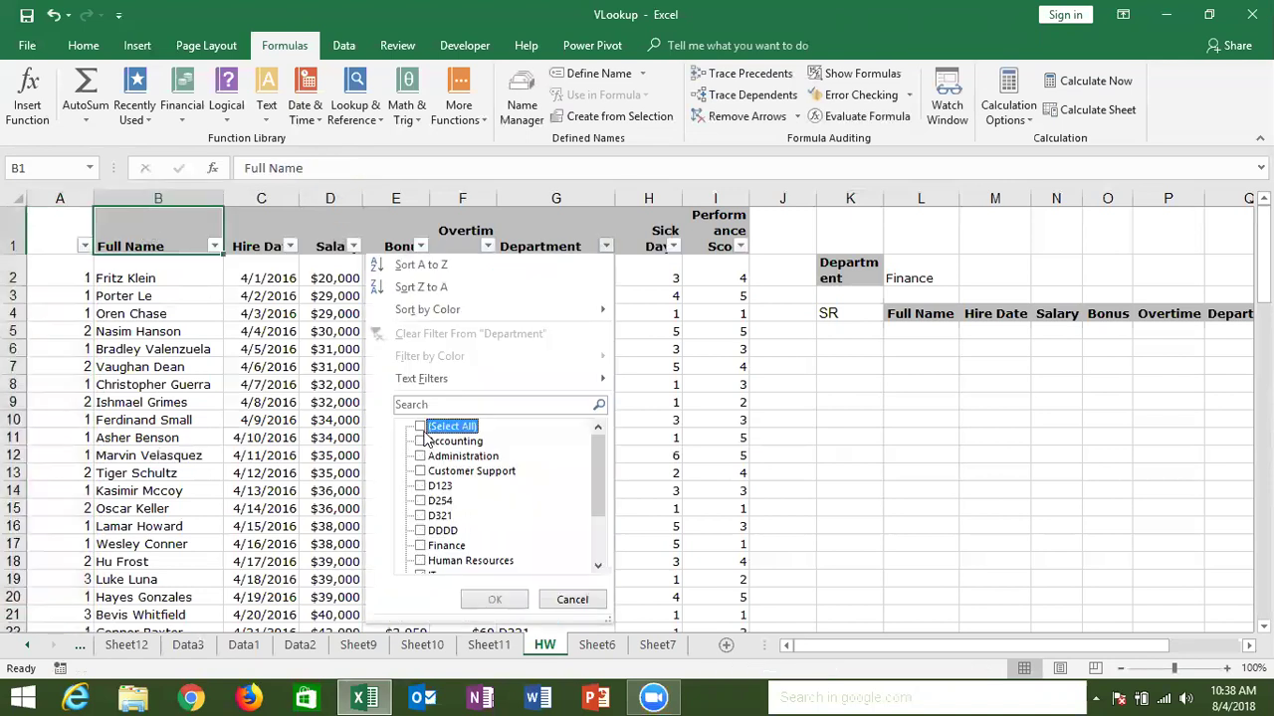
left_click(420, 441)
left_click(496, 600)
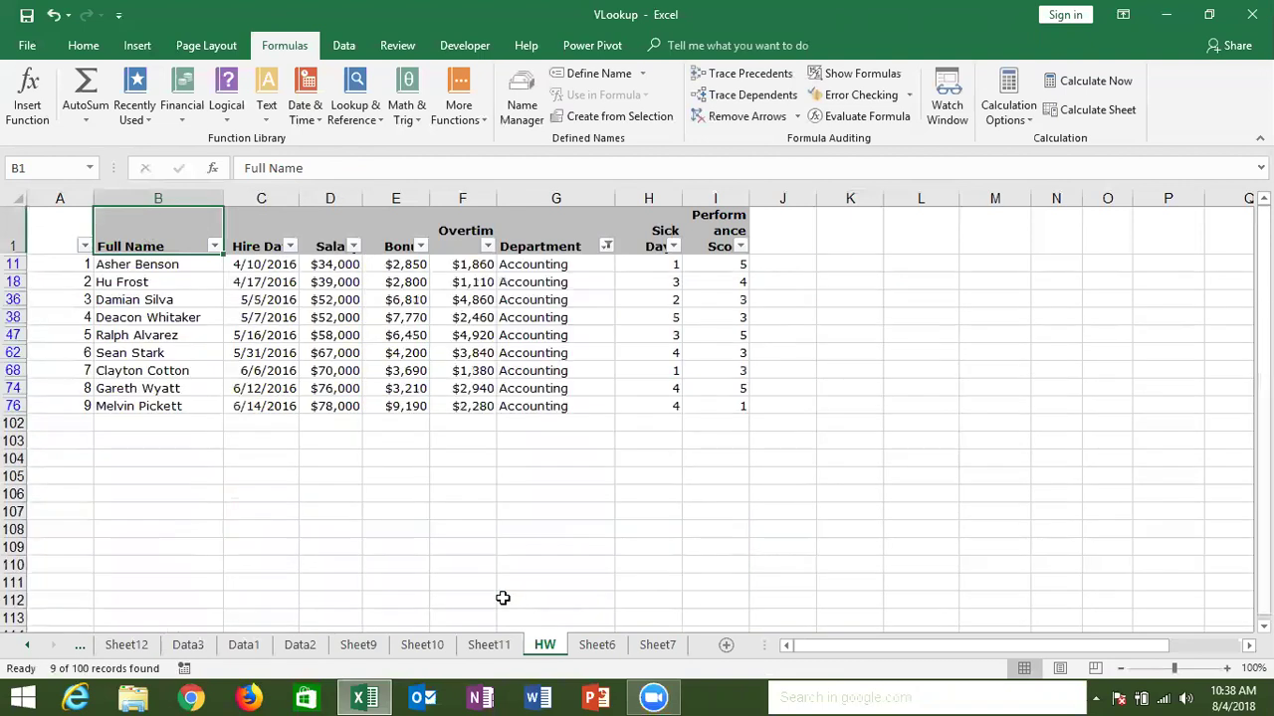
left_click(82, 261)
left_click(80, 279)
left_click(84, 298)
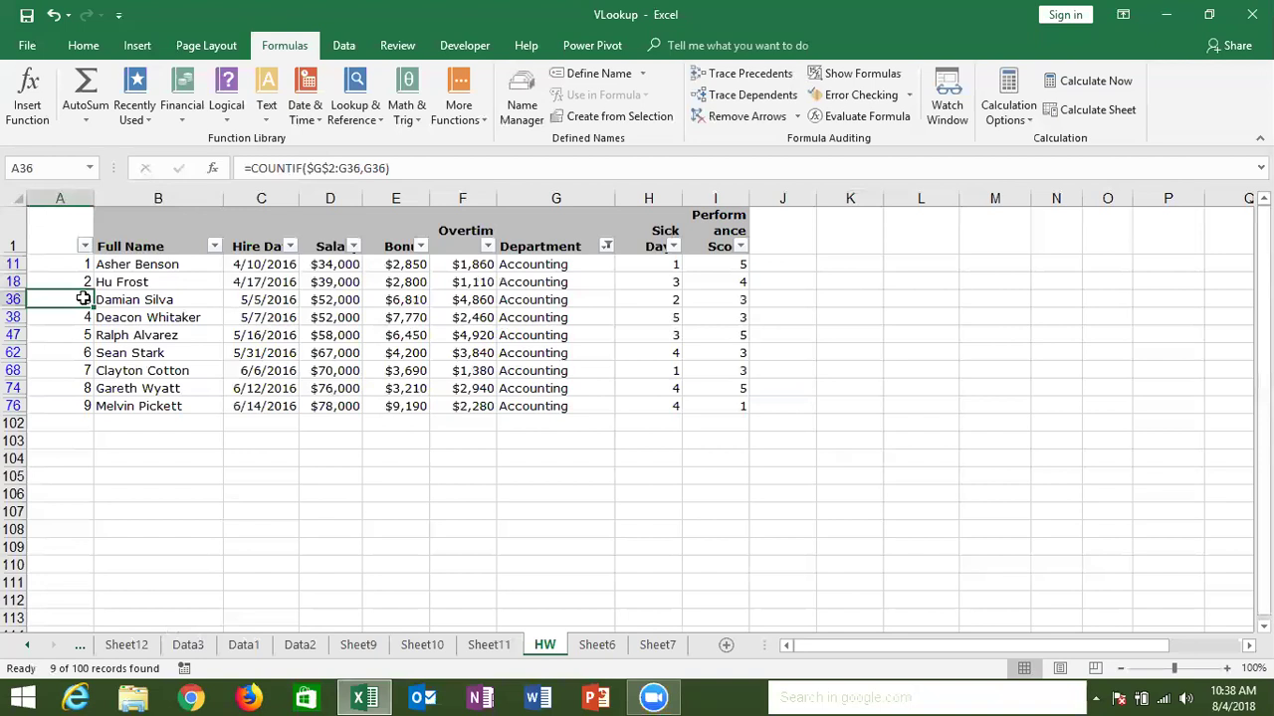
key("ctrl+shift+l")
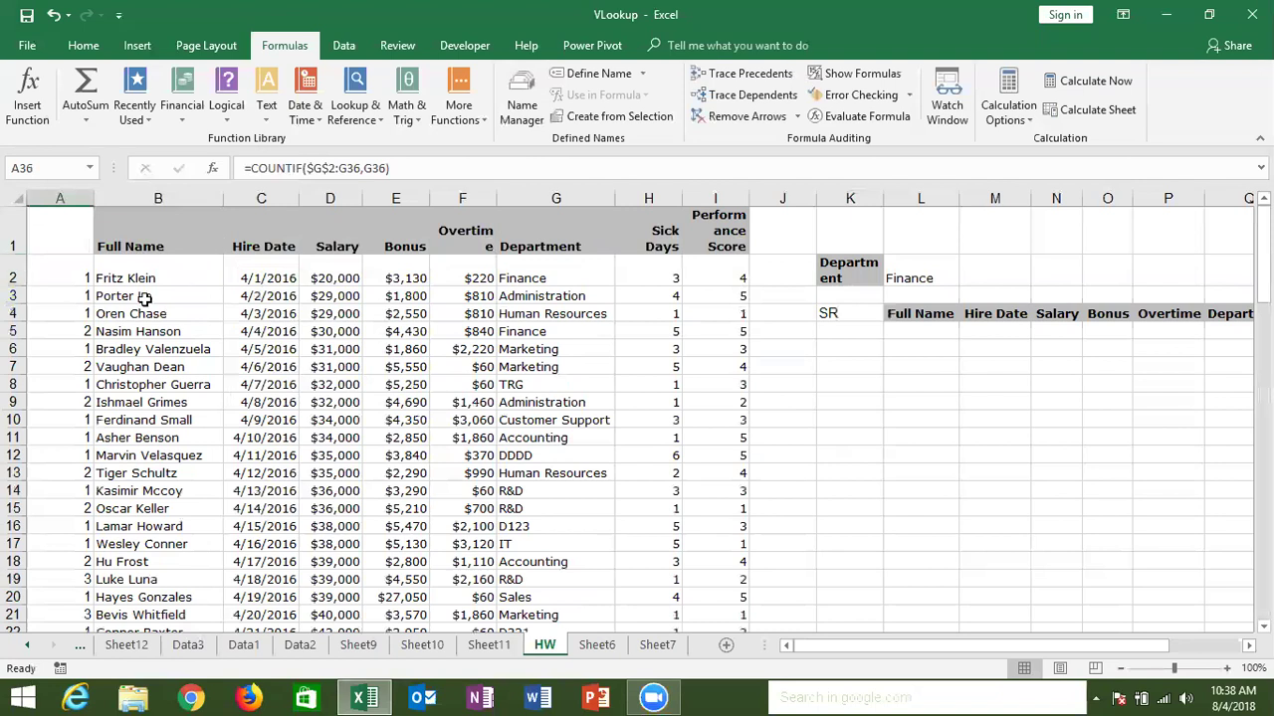
Step: Inspect the COUNTIF formulas in A3 and A18 to see the expanding range
left_click(145, 300)
left_click(71, 278)
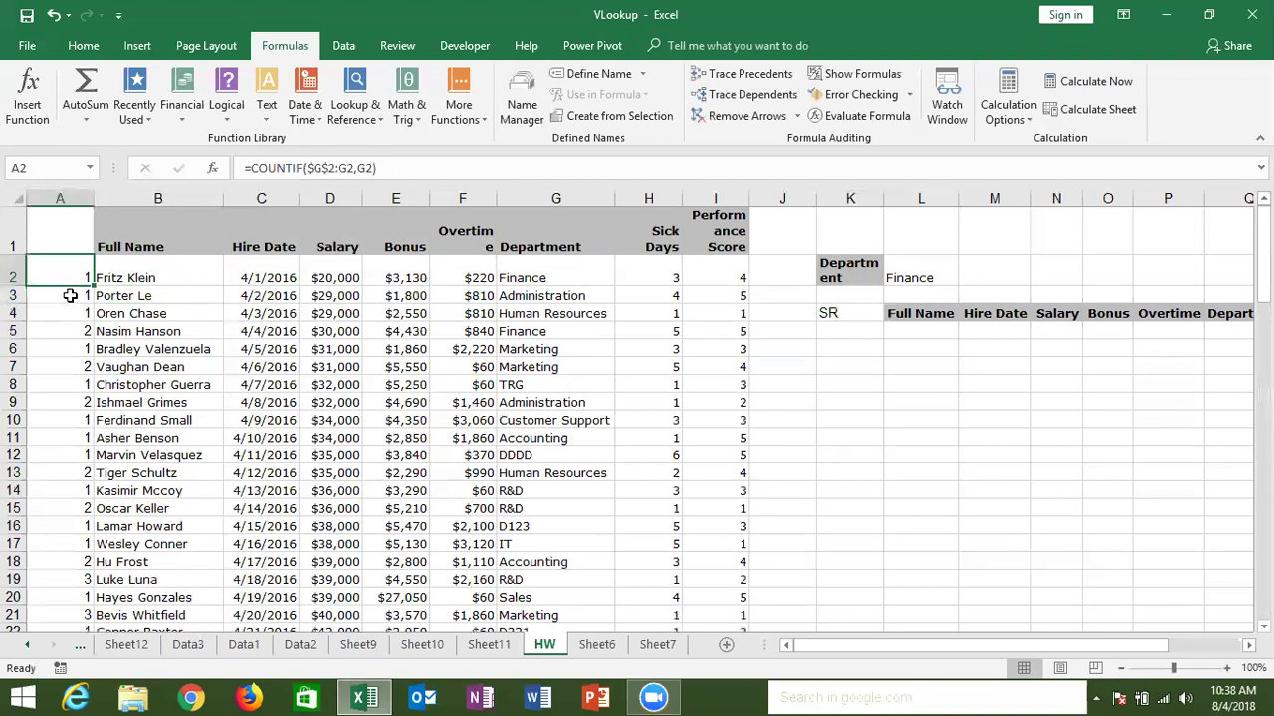
left_click(70, 296)
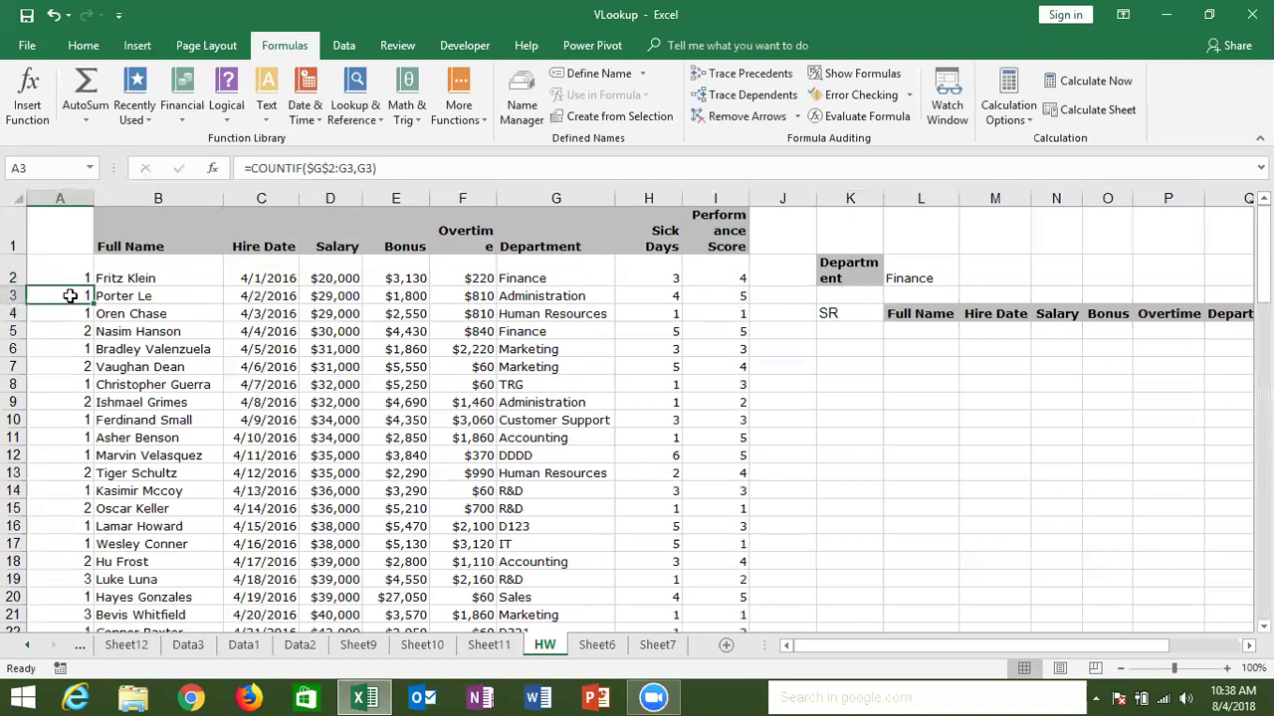
double_click(70, 296)
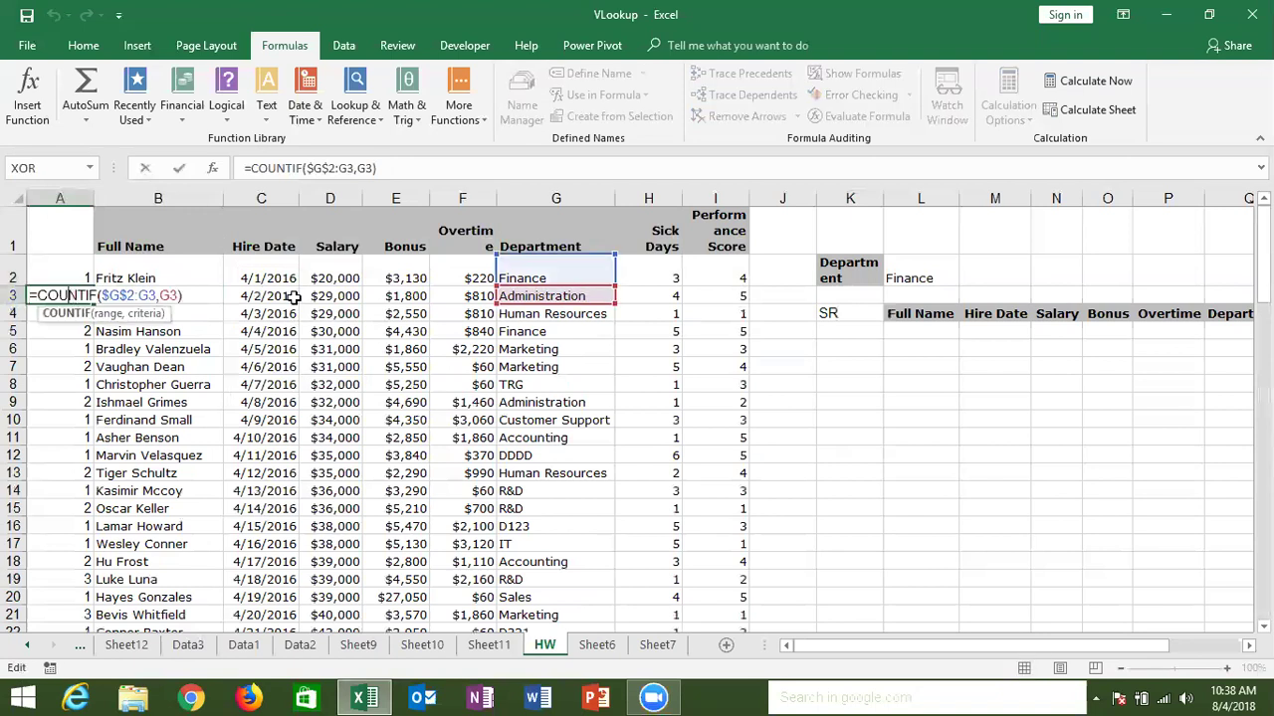
key("Escape")
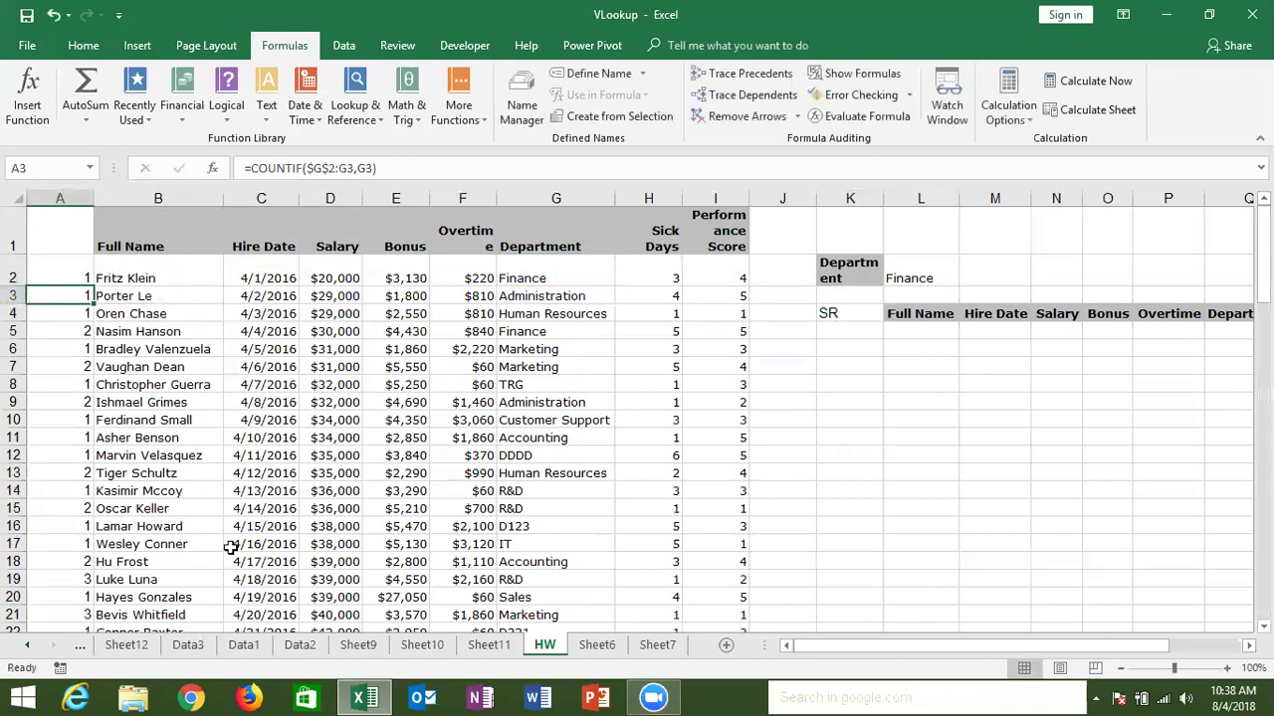
left_click(88, 564)
double_click(88, 564)
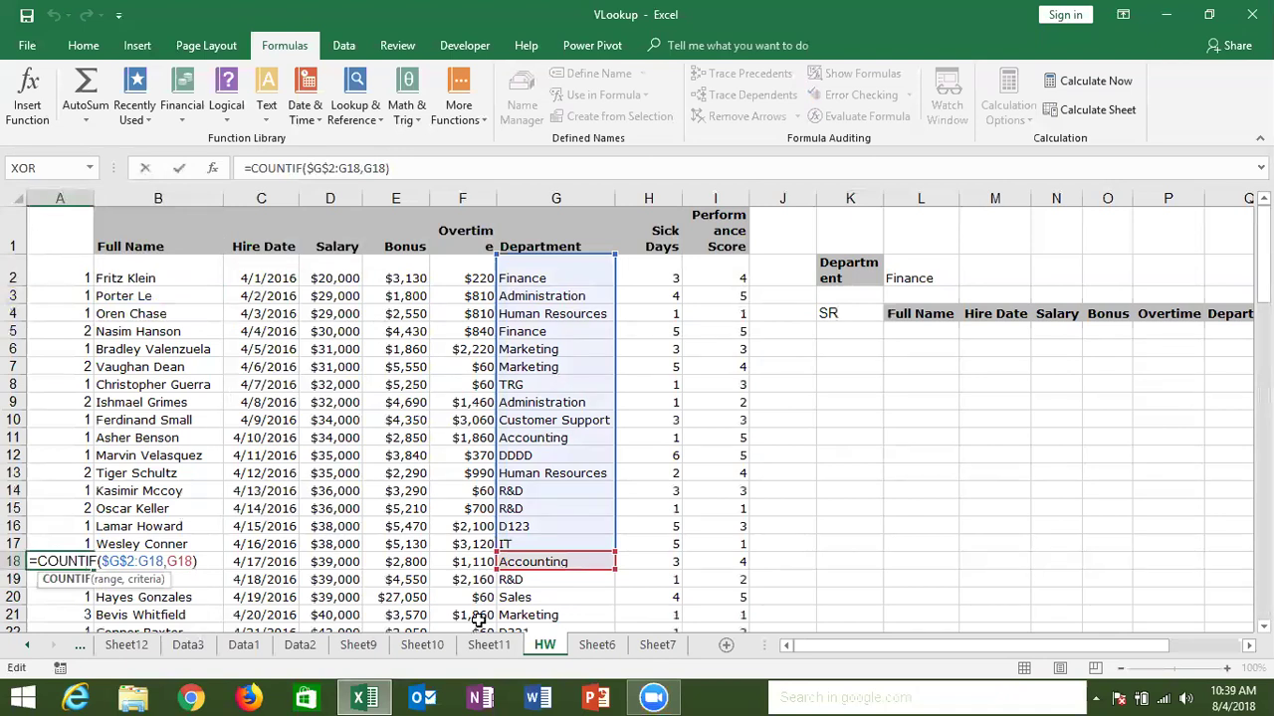
key("ctrl+Return")
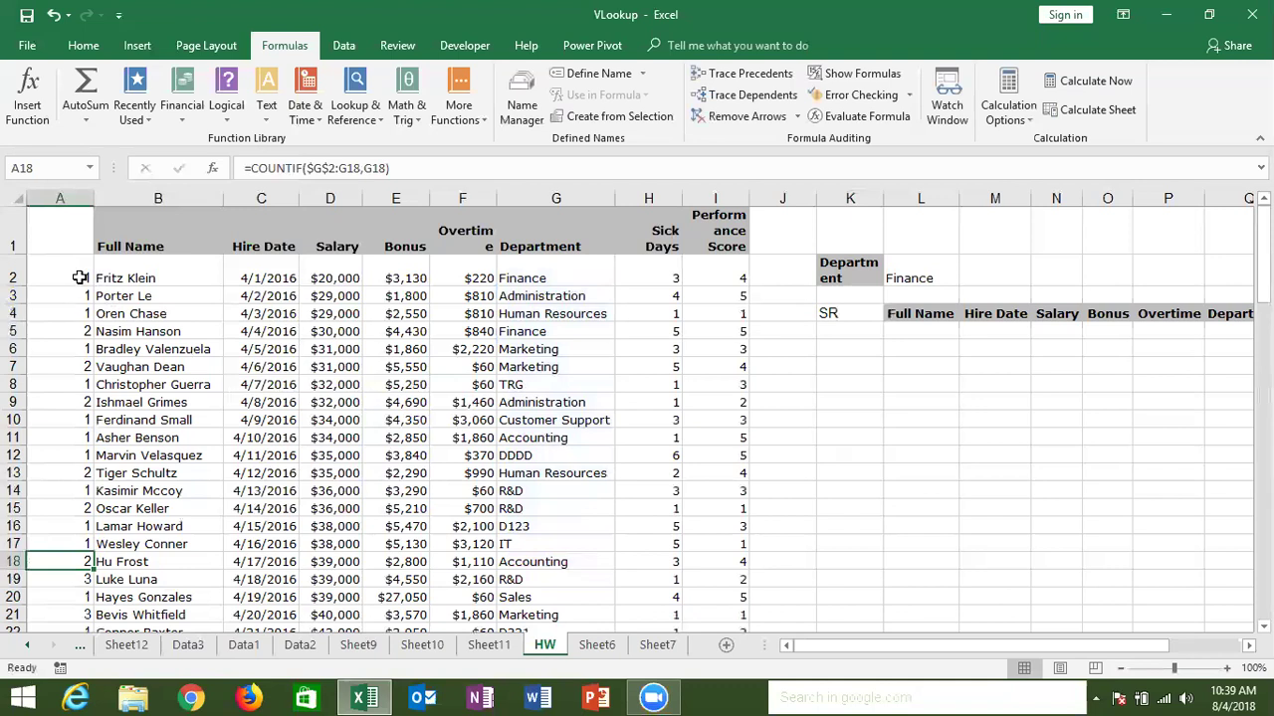
Step: Append &"-"& to the end of A2's running-count formula
left_click(79, 276)
left_click(444, 169)
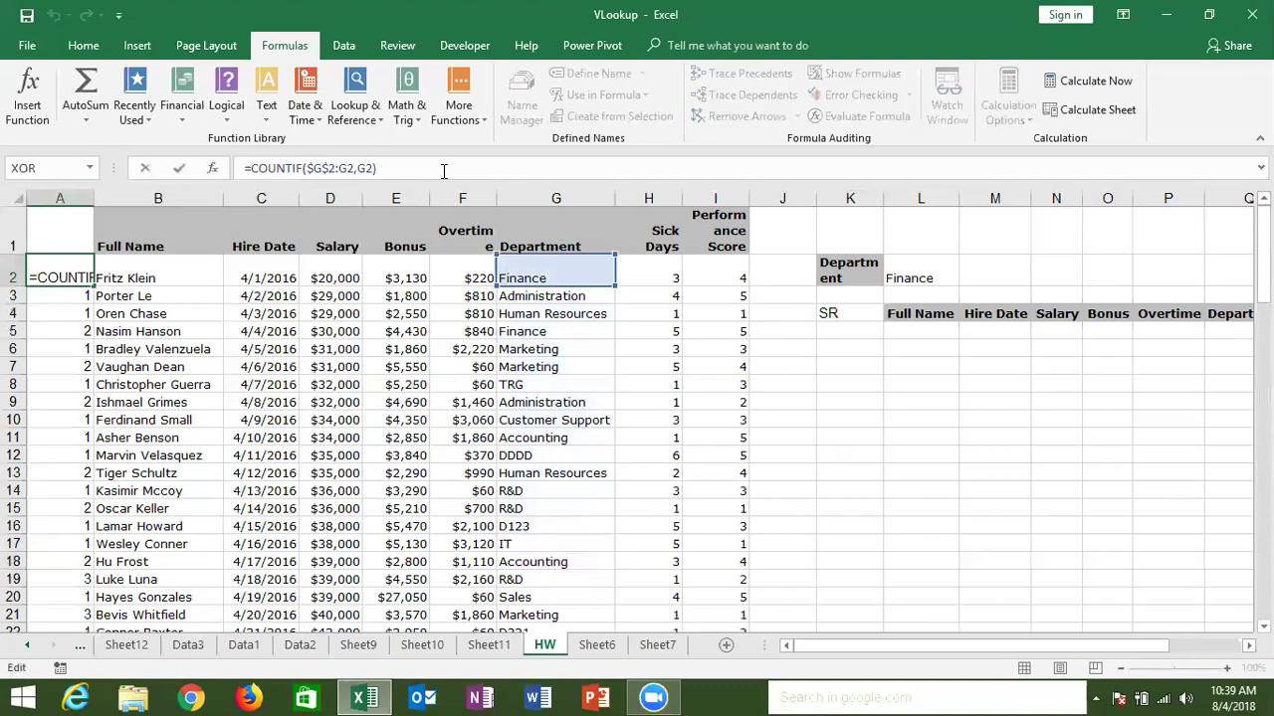
type("&\"-\"&")
Step: Finish A2 as =COUNTIF($G$2:G2,G2)&"-"&G2 and fill it down, giving keys like 1-Finance
left_click(588, 268)
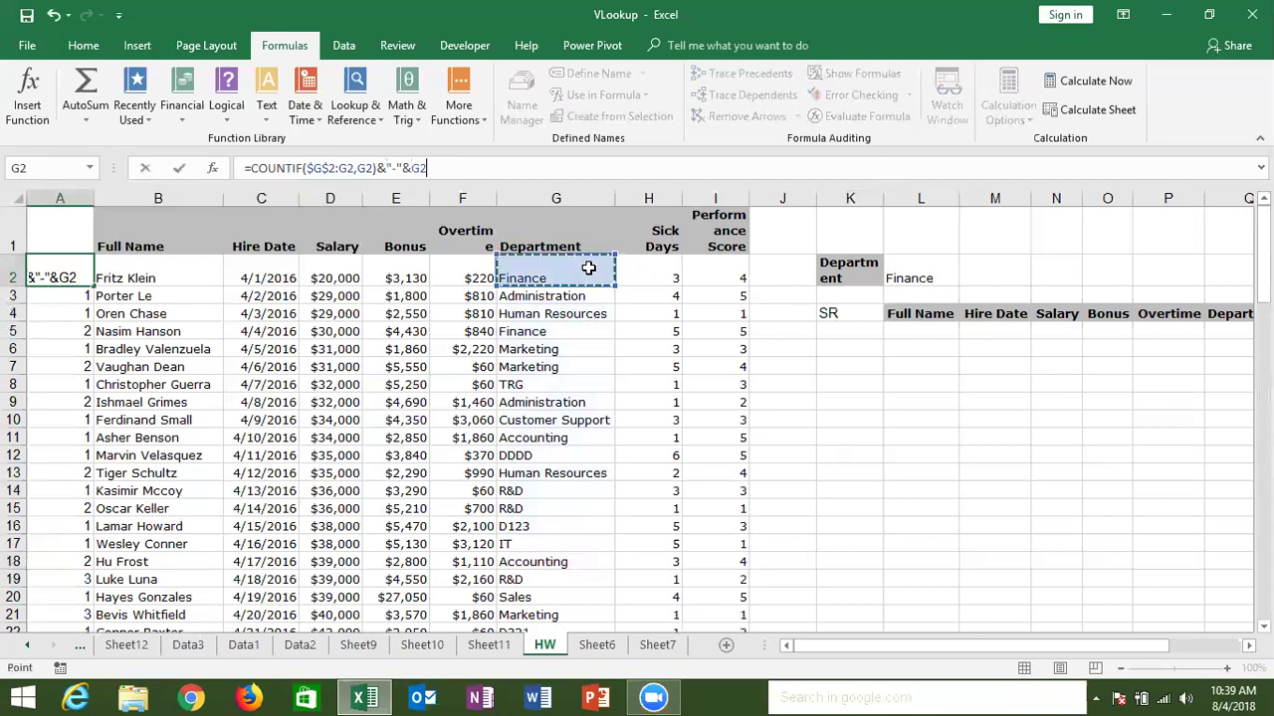
key("Return")
key("Up")
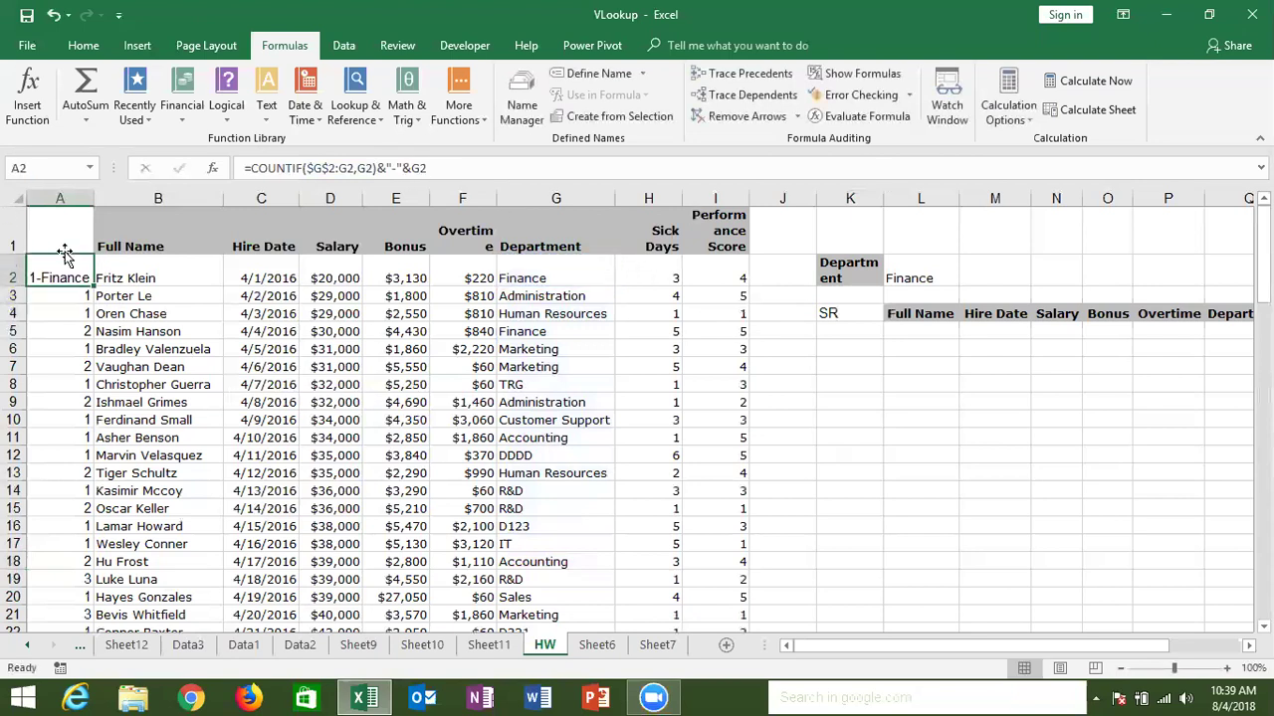
double_click(93, 286)
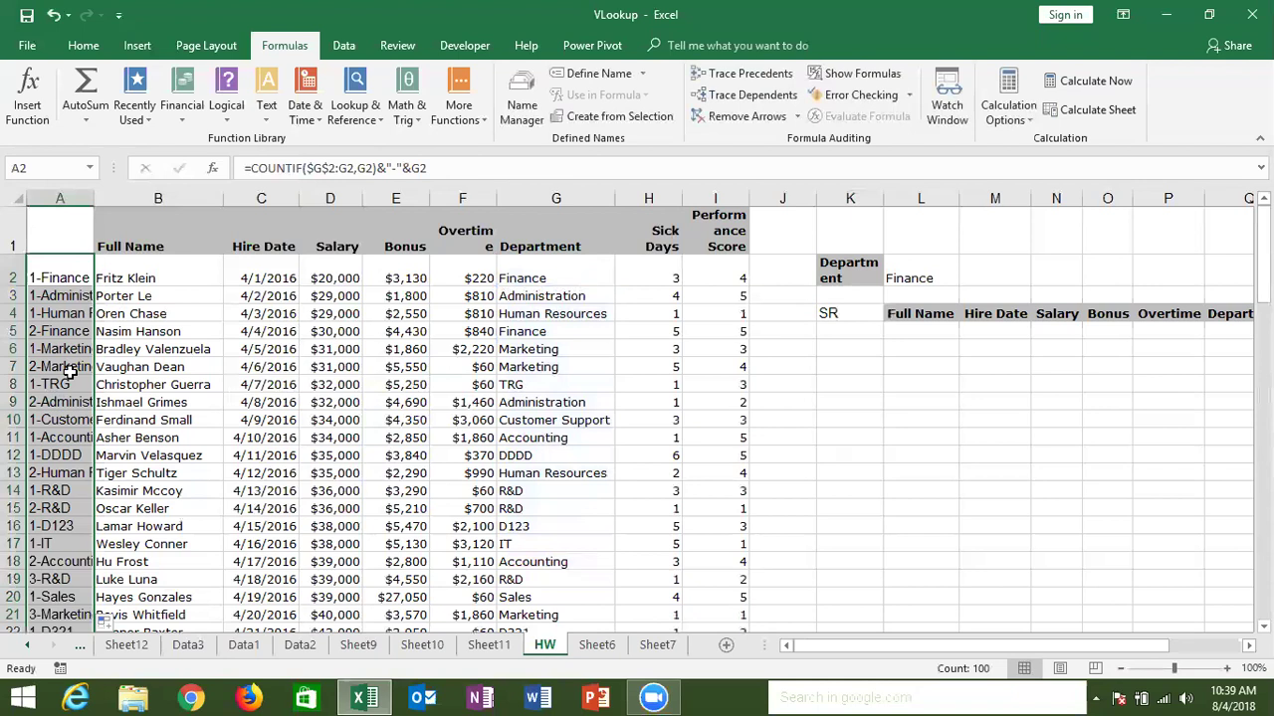
left_click(76, 339)
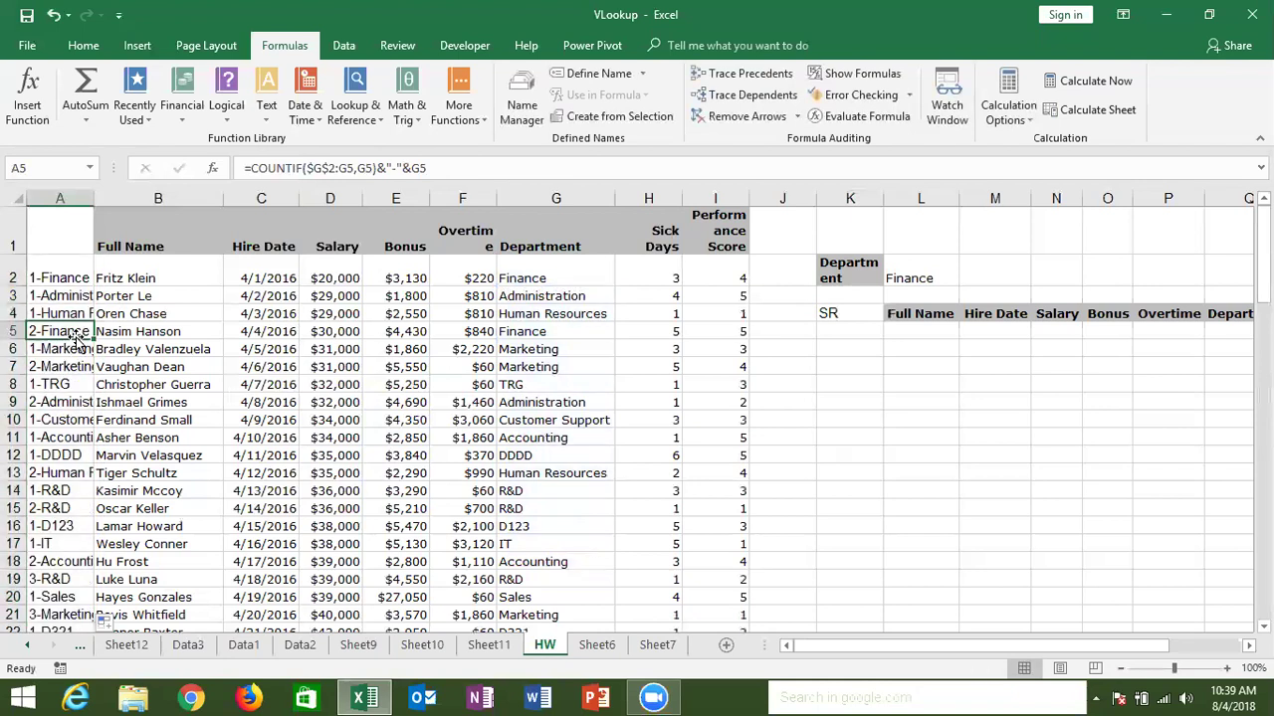
Step: Enter =COUNTIF(G:G,L2) in M2 to count 10 Finance employees
left_click(989, 277)
type("=cou")
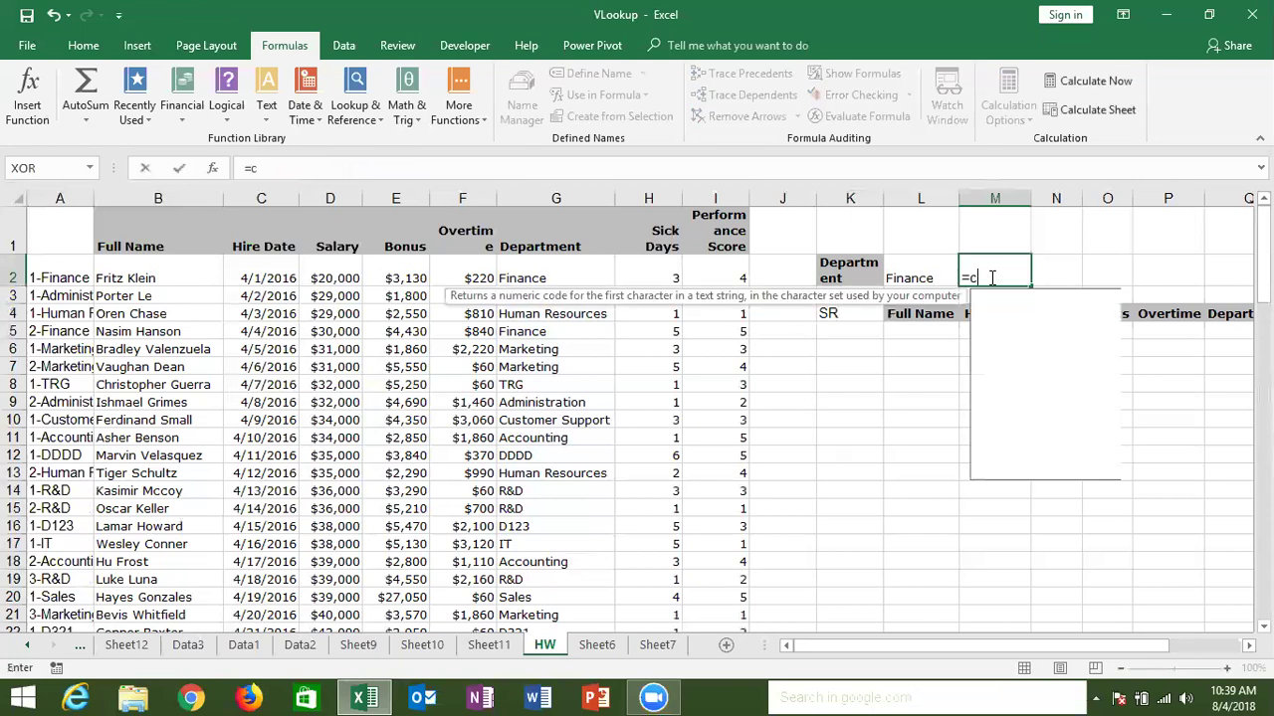
key("Down")
key("Down")
key("Down")
key("Tab")
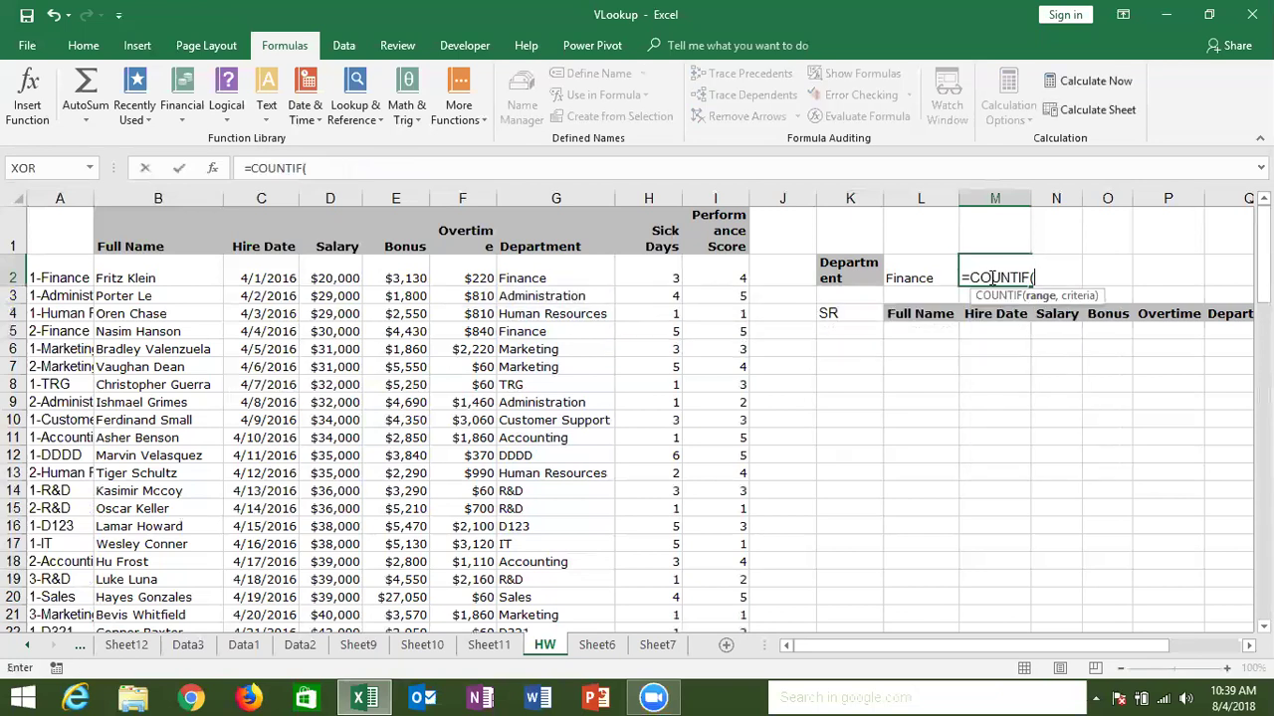
left_click(538, 196)
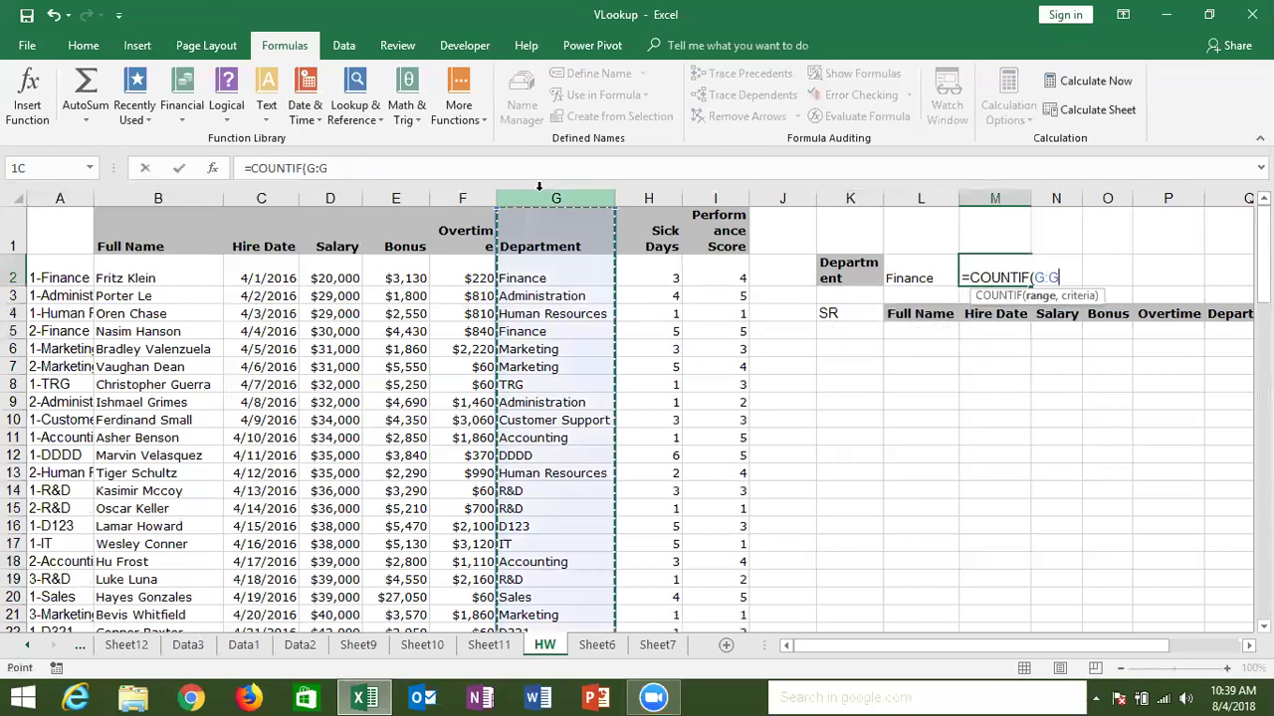
type(",")
left_click(936, 271)
key("Return")
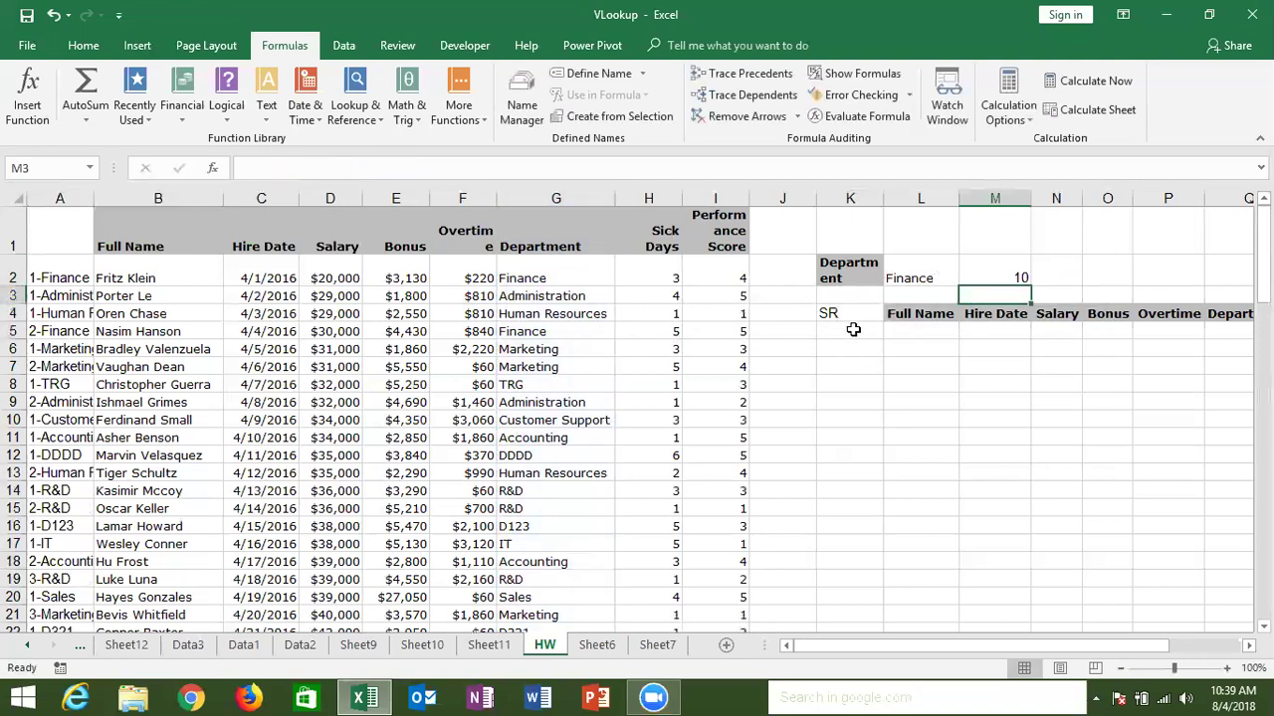
Step: Enter 1 in K5 and =IF(K5+1>M2,"",K5+1) in K6 as the next serial number
left_click(854, 331)
type("1")
key("Return")
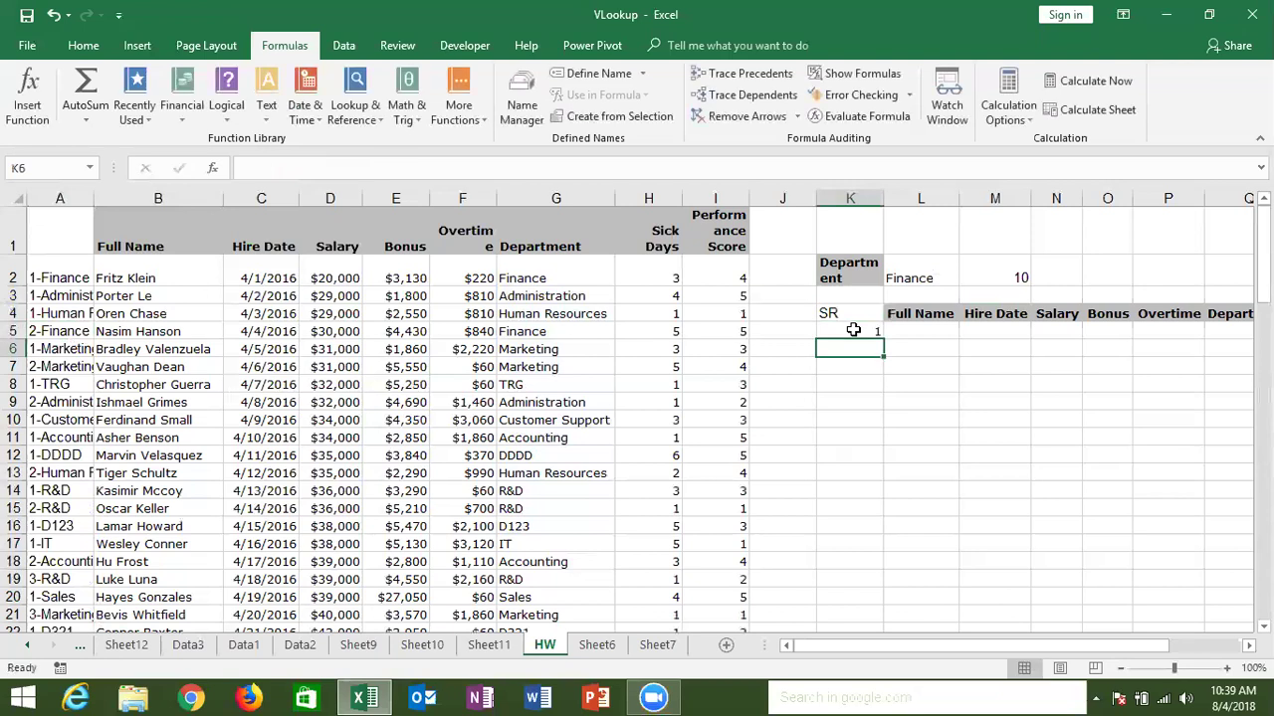
type("=IF(")
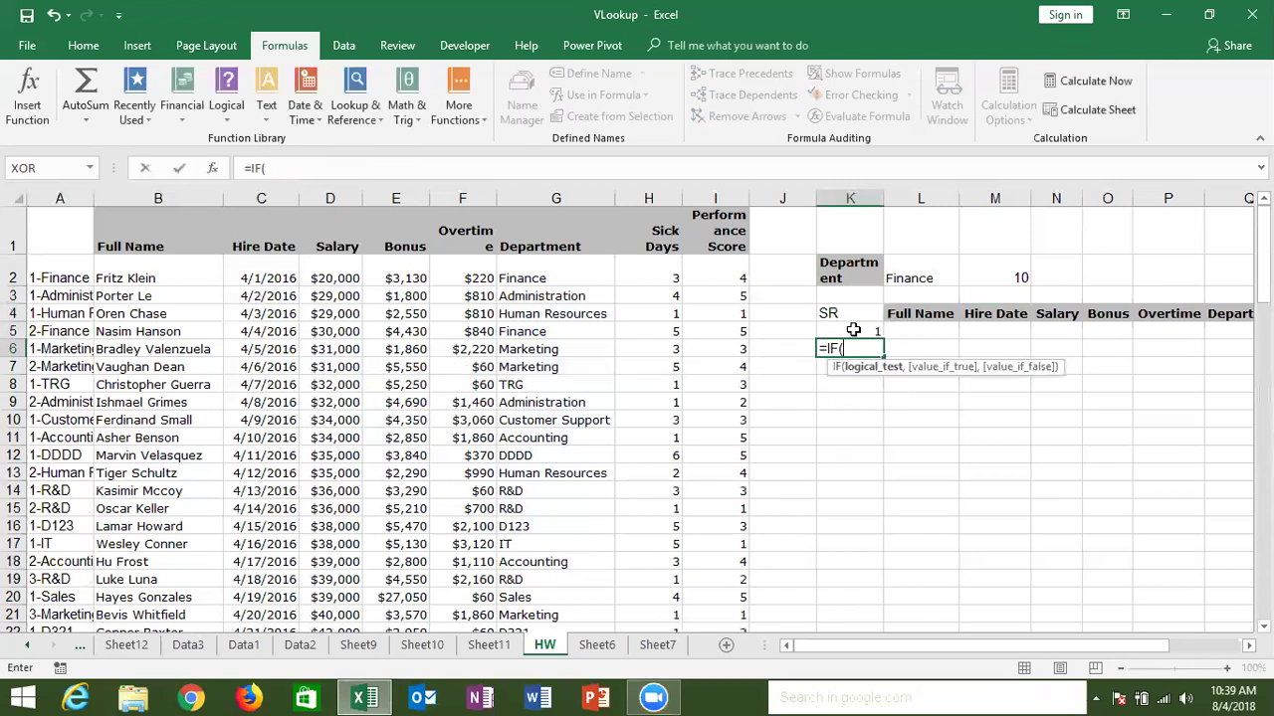
left_click(864, 333)
type("+1>")
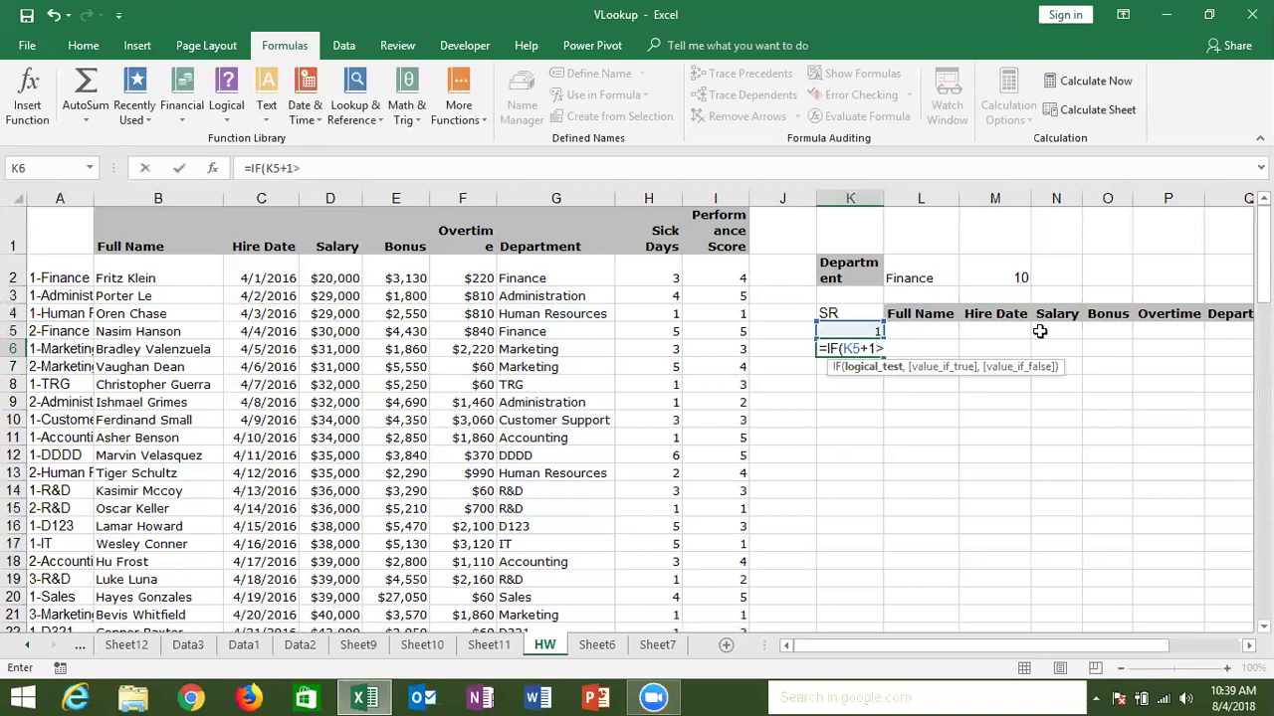
left_click(1008, 278)
type(",")
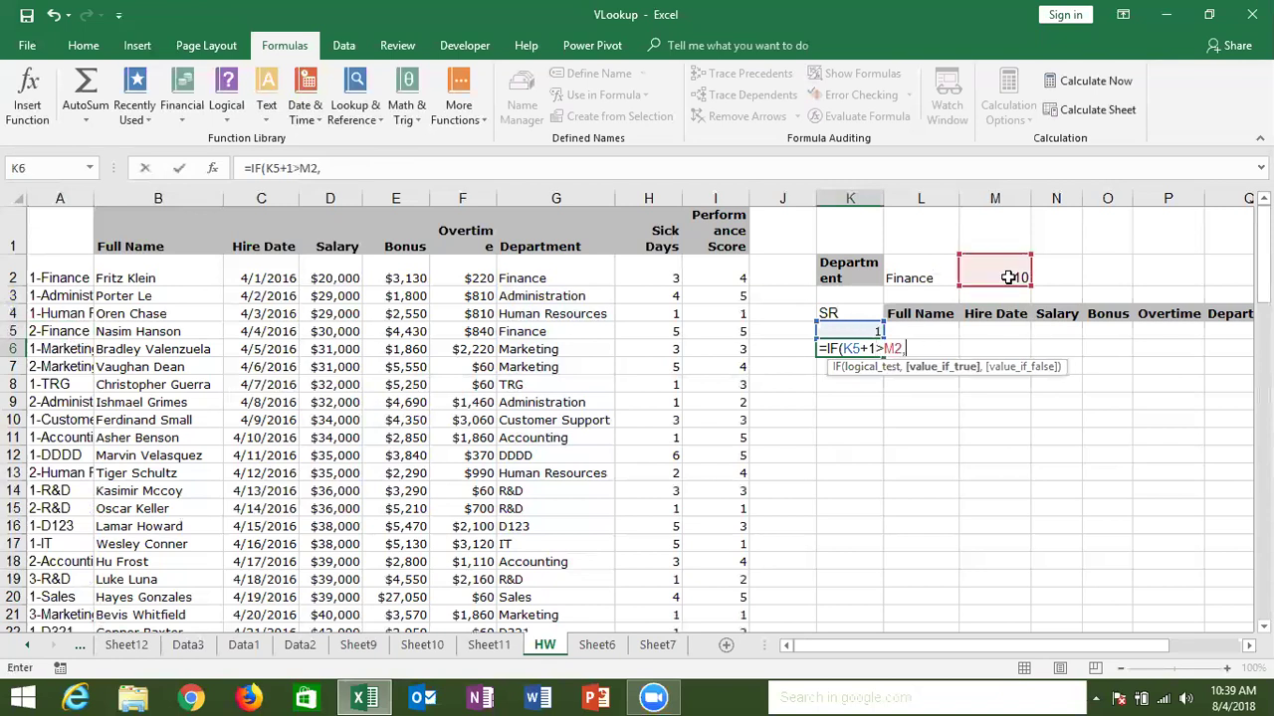
type("\"\",")
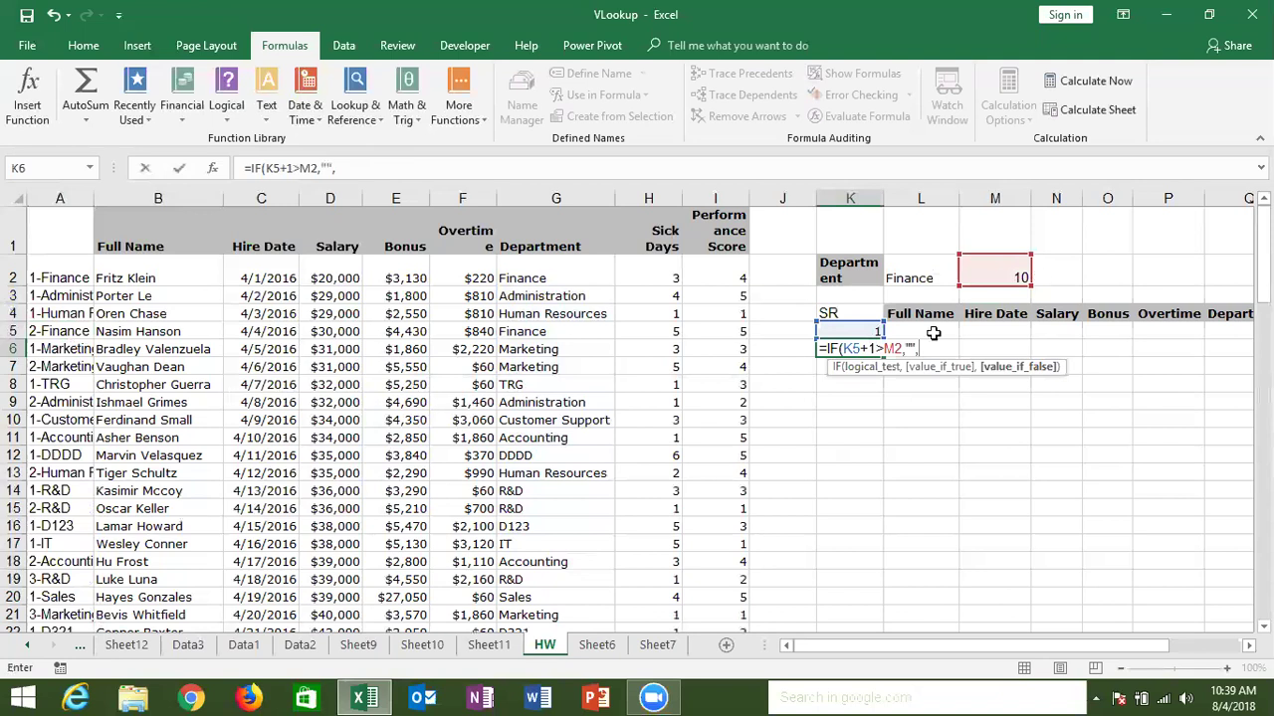
left_click(874, 330)
type("+")
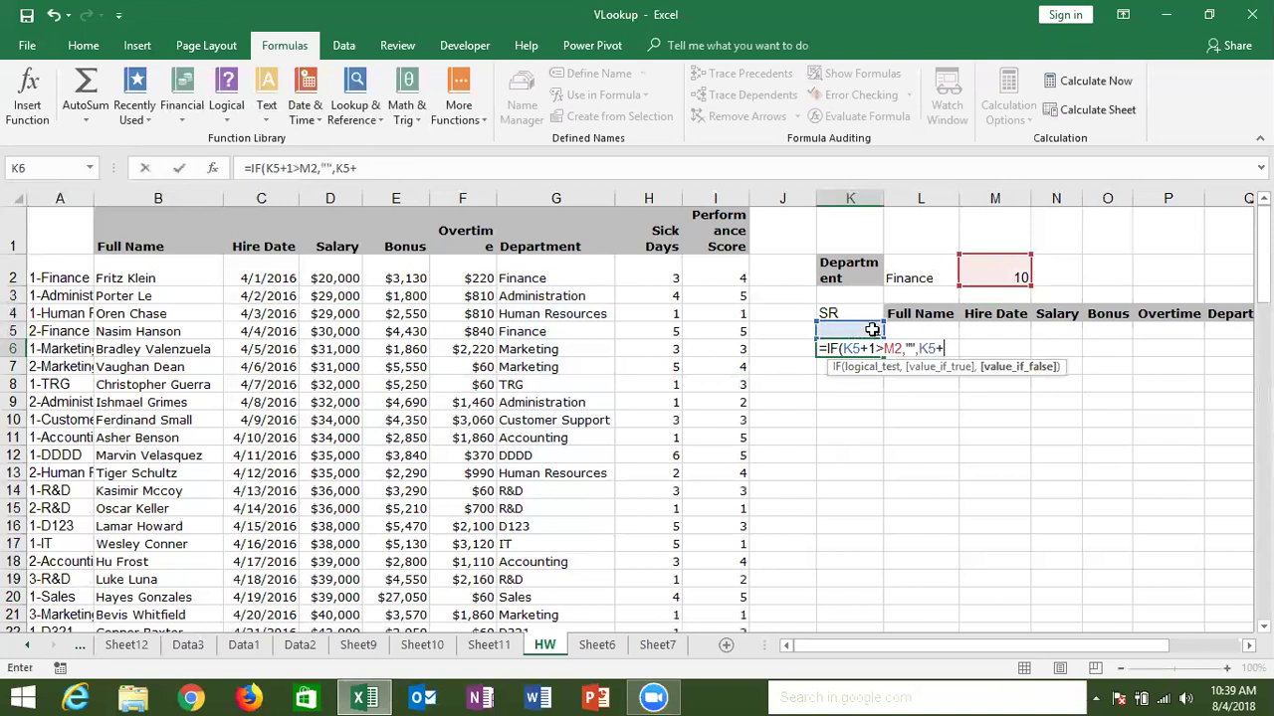
type("1")
key("ctrl+Return")
key("ctrl+Return")
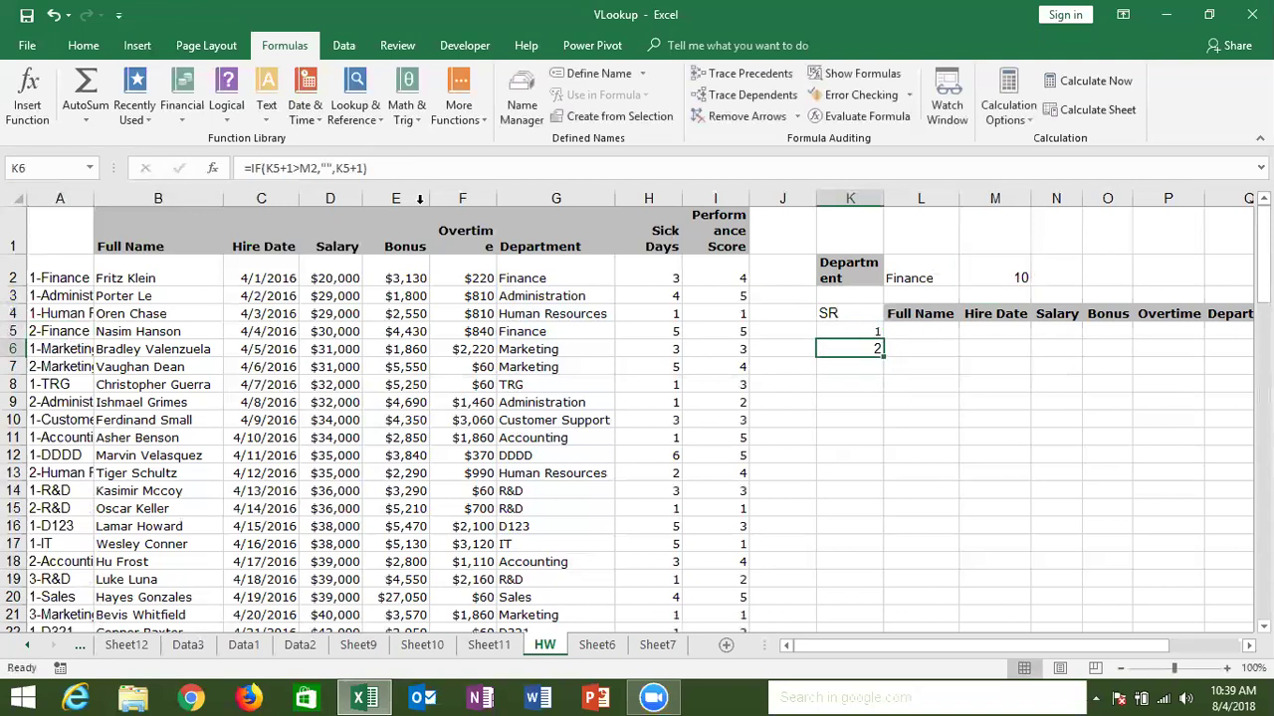
Step: Wrap K6's serial formula in IFERROR with a blank "" fallback
left_click(311, 168)
left_click(249, 167)
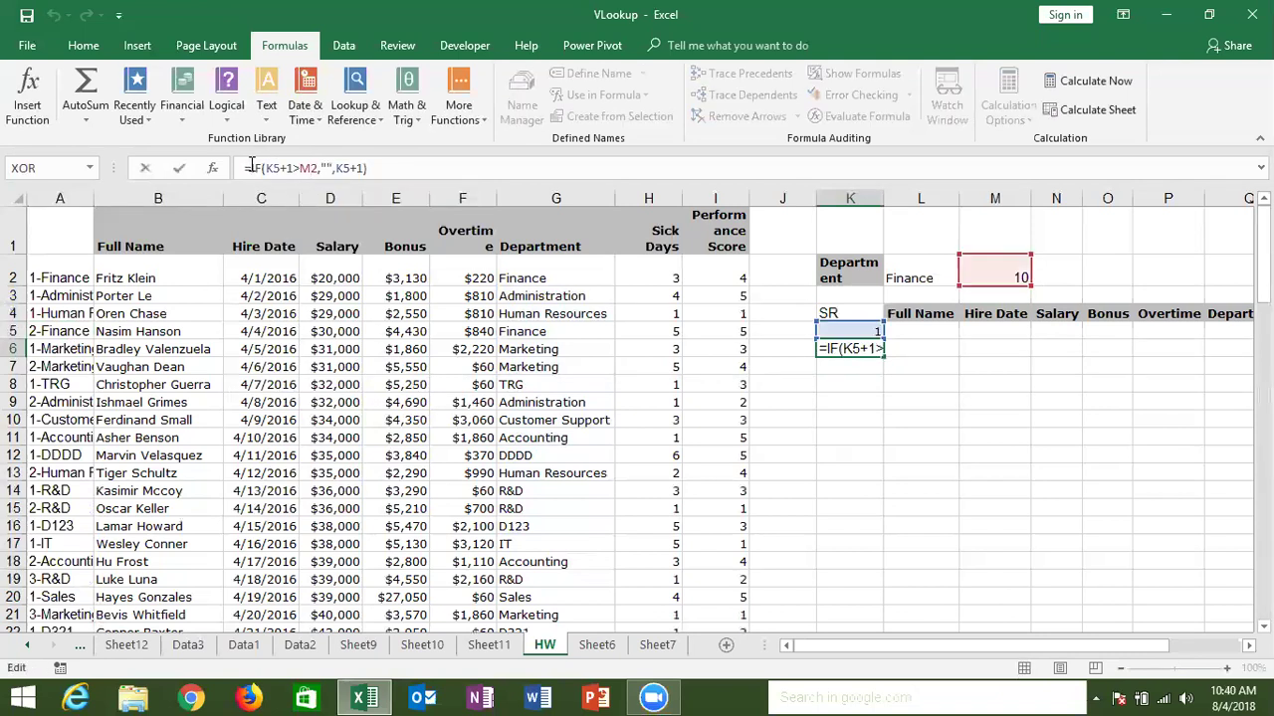
type("if")
key("Down")
key("Tab")
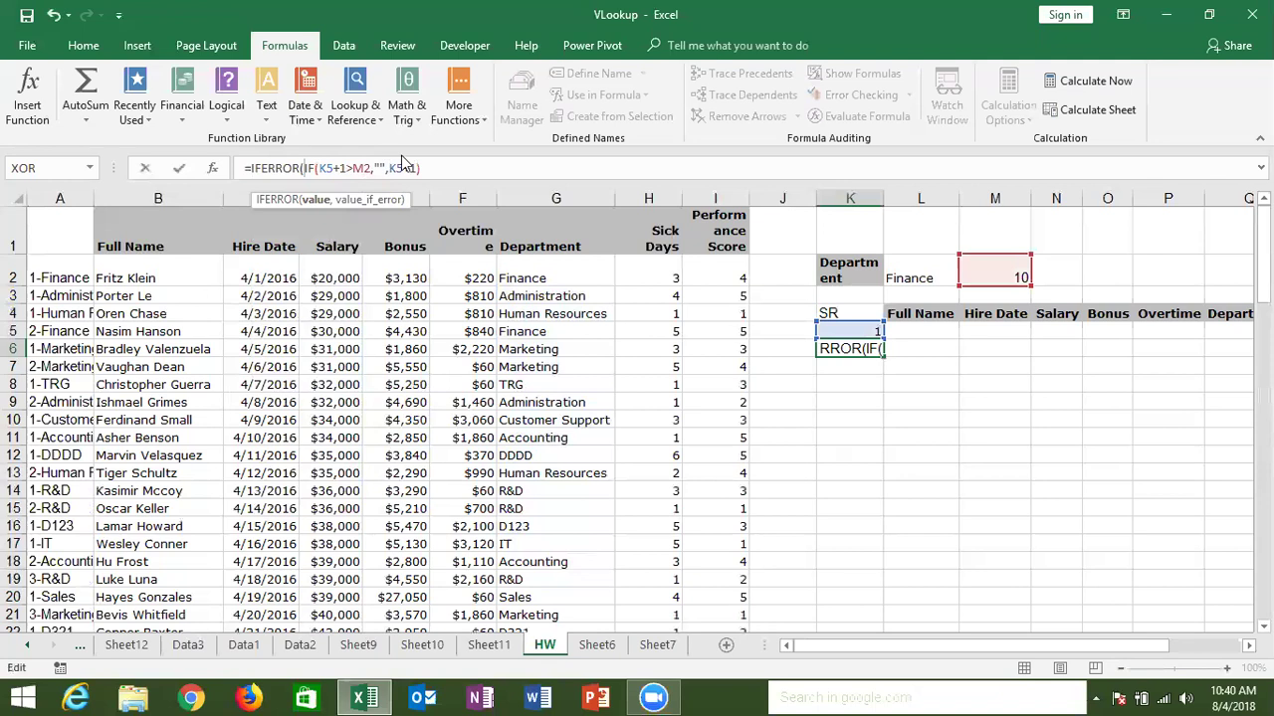
left_click(436, 169)
type(",\"\")")
key("Return")
key("Up")
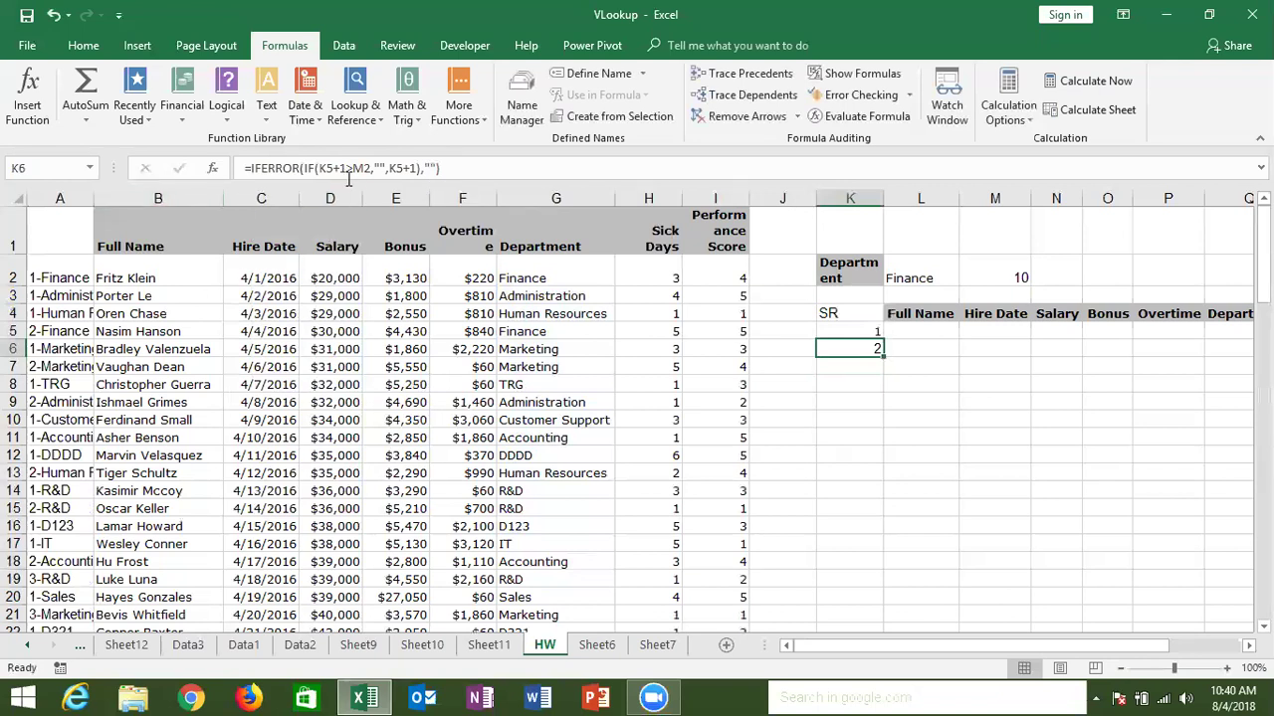
Step: Lock the count reference as $M$2 and fill the serial formula down column K
left_click(360, 169)
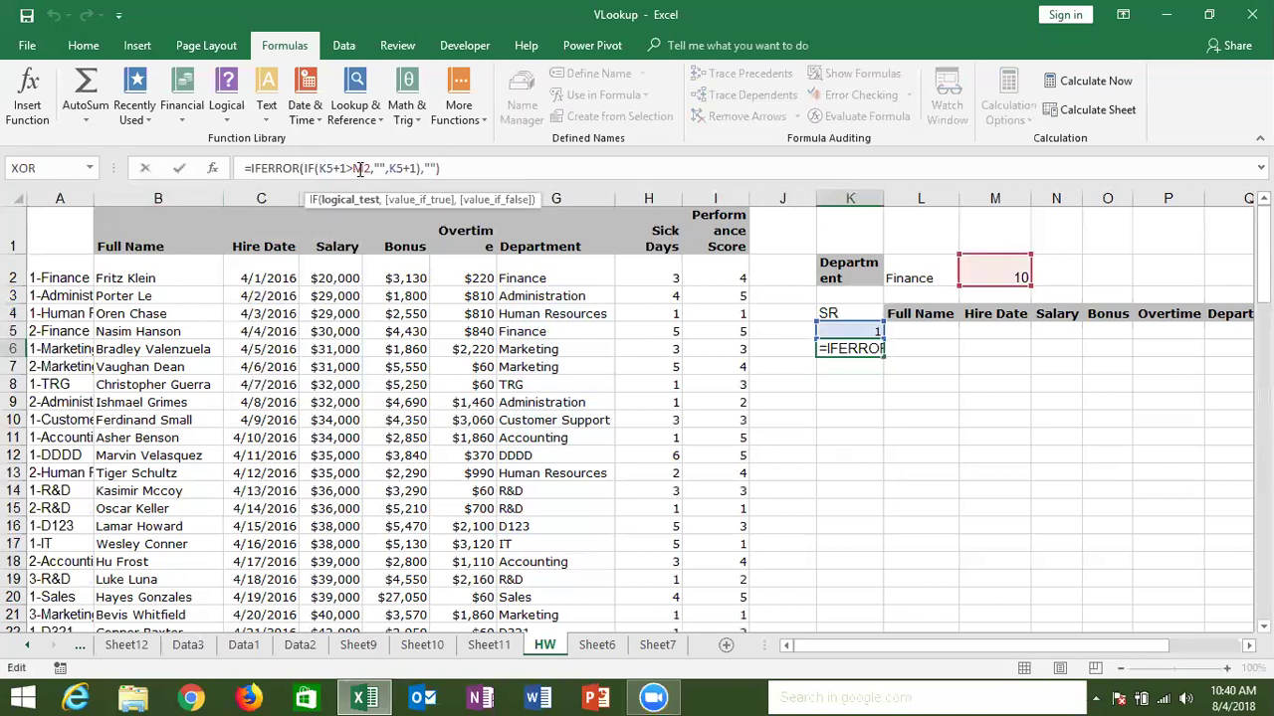
key("F4")
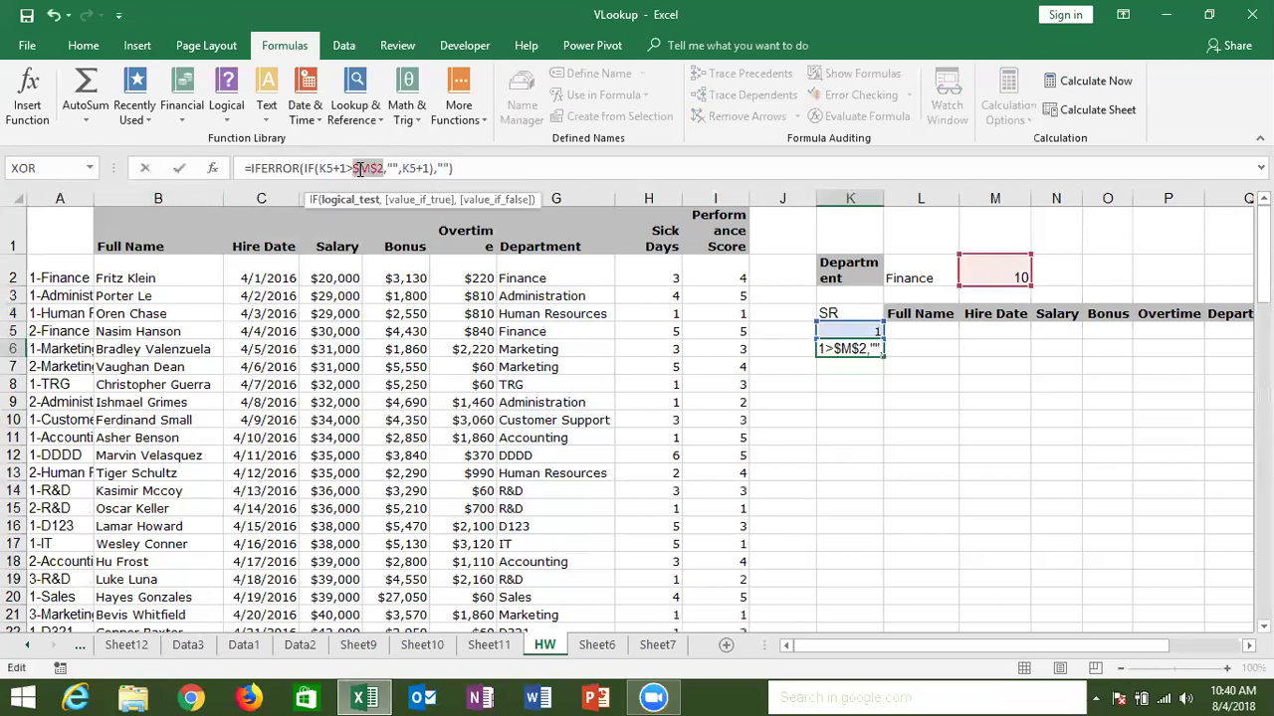
key("Return")
key("Up")
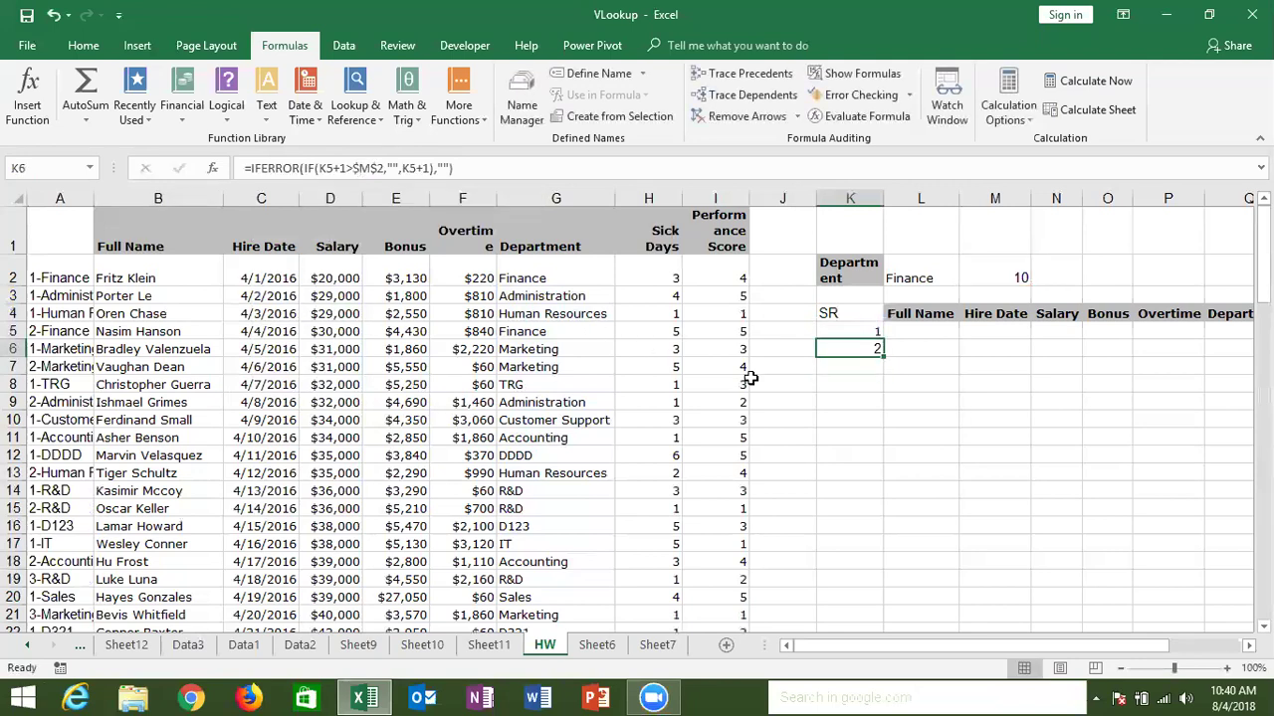
left_click_drag(881, 356, 919, 696)
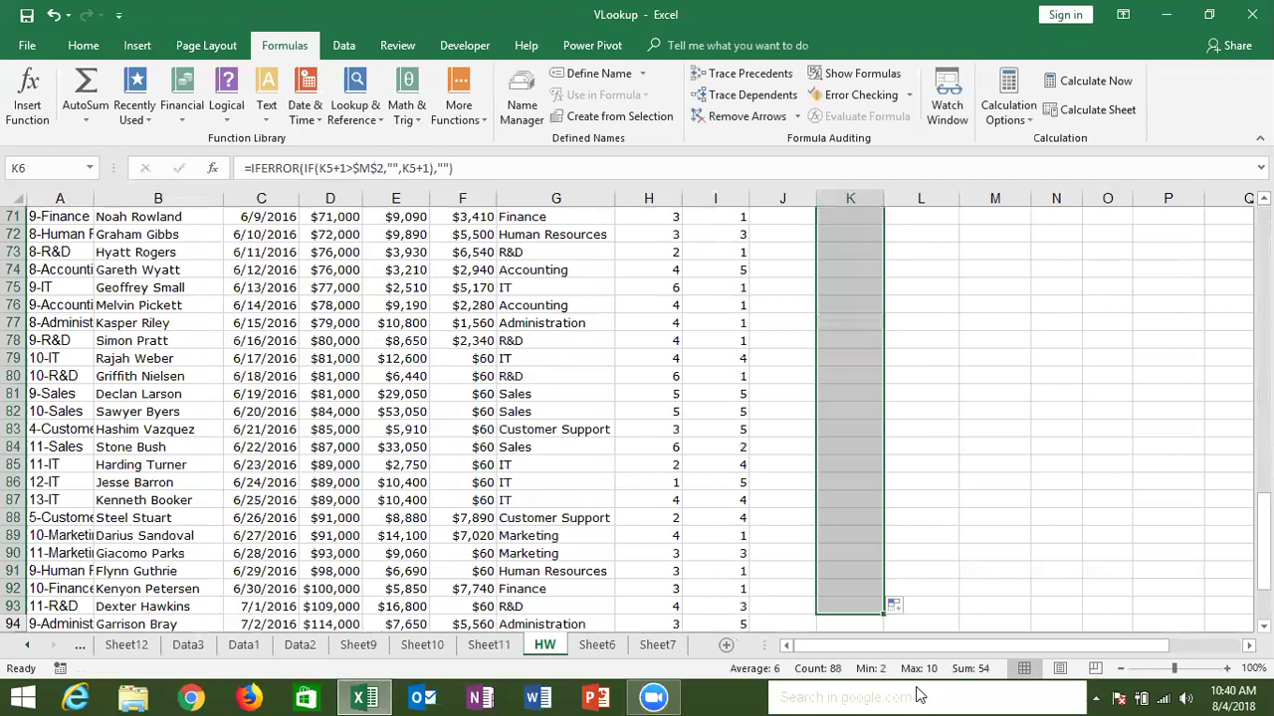
key("ctrl+Up")
key("ctrl+Up")
key("ctrl+Up")
key("Right")
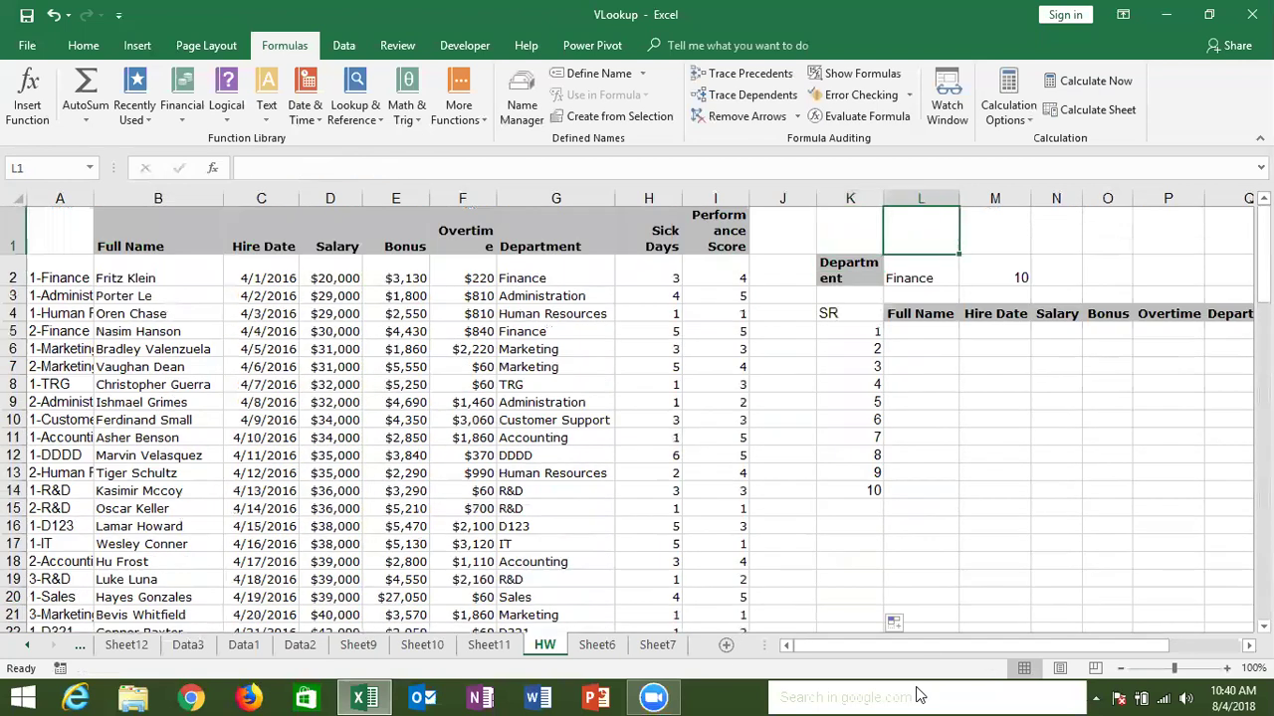
key("Right")
key("Right")
key("Right")
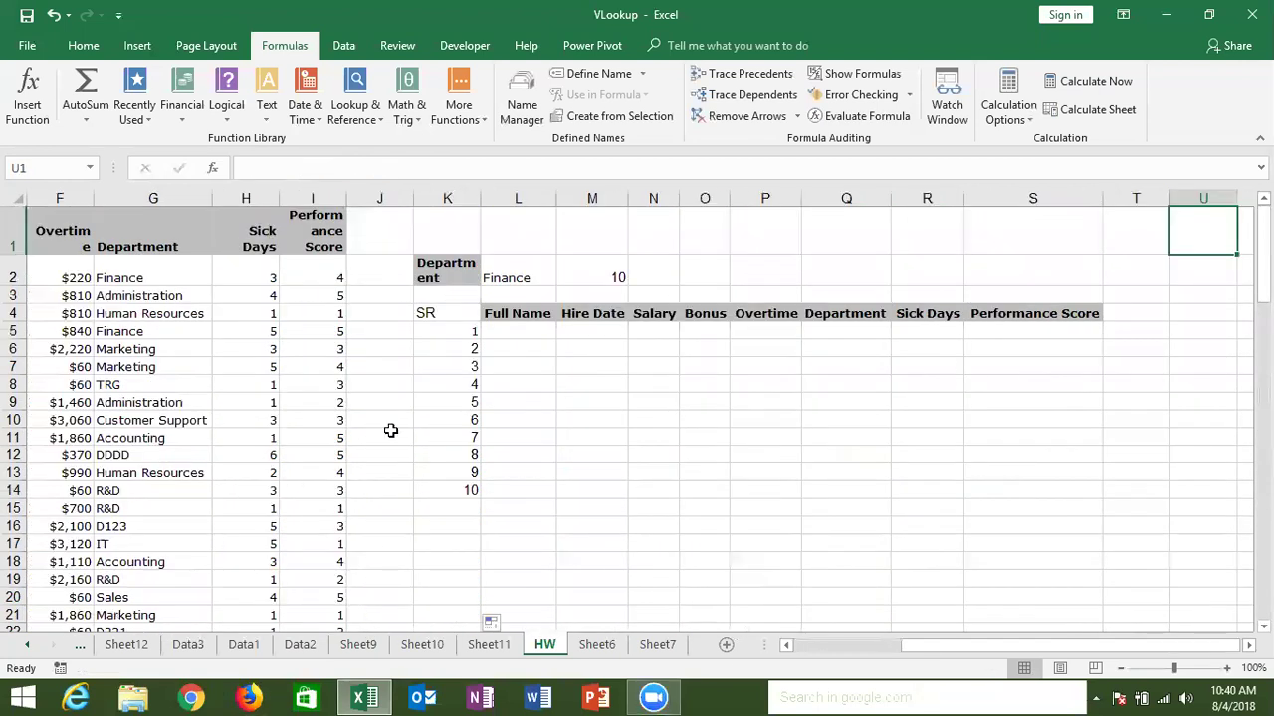
Step: Review the M2 count, row 5 data, A2 helper key, K5 serial and L2 department
left_click(609, 275)
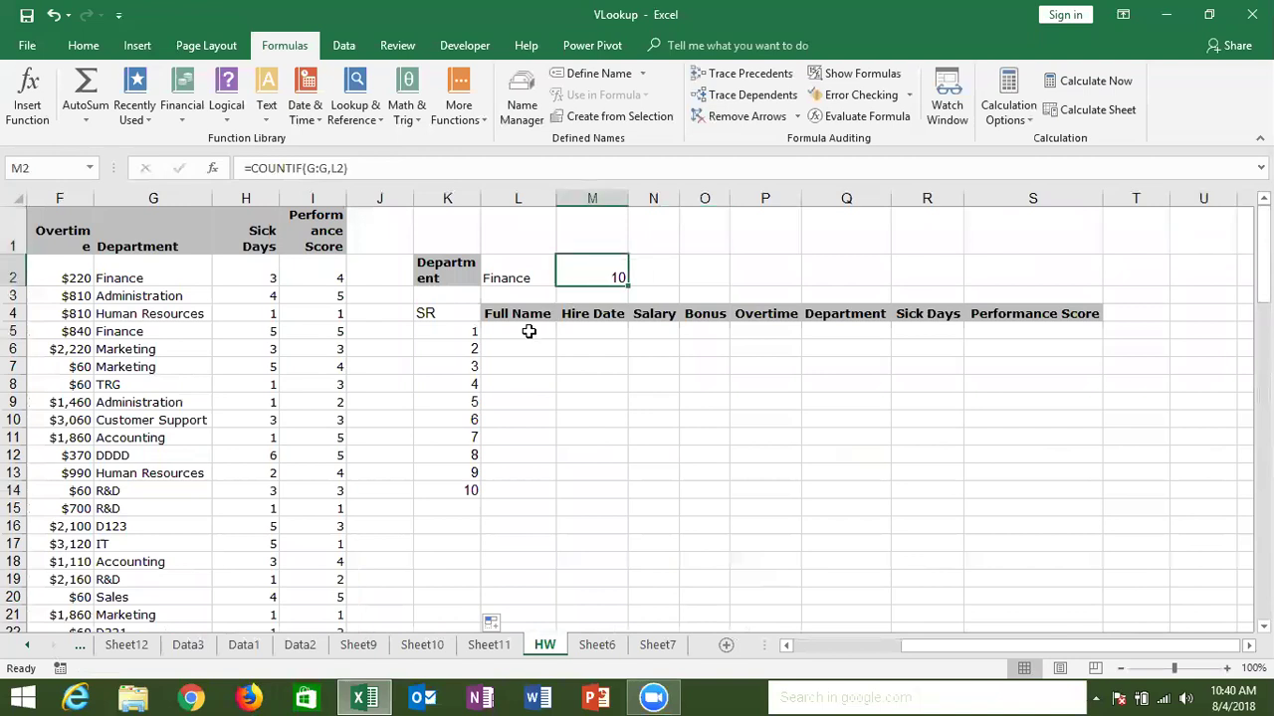
left_click(262, 328)
key("Left")
key("Left")
key("Left")
key("Left")
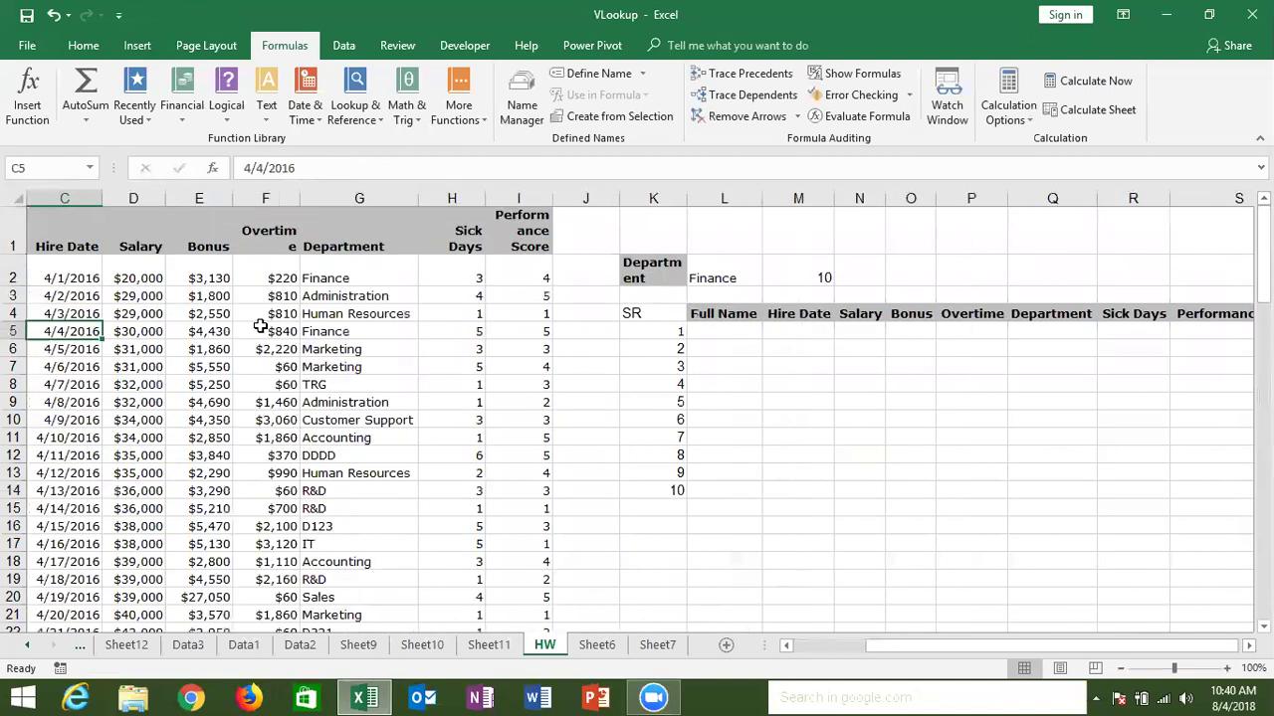
key("Left")
key("Left")
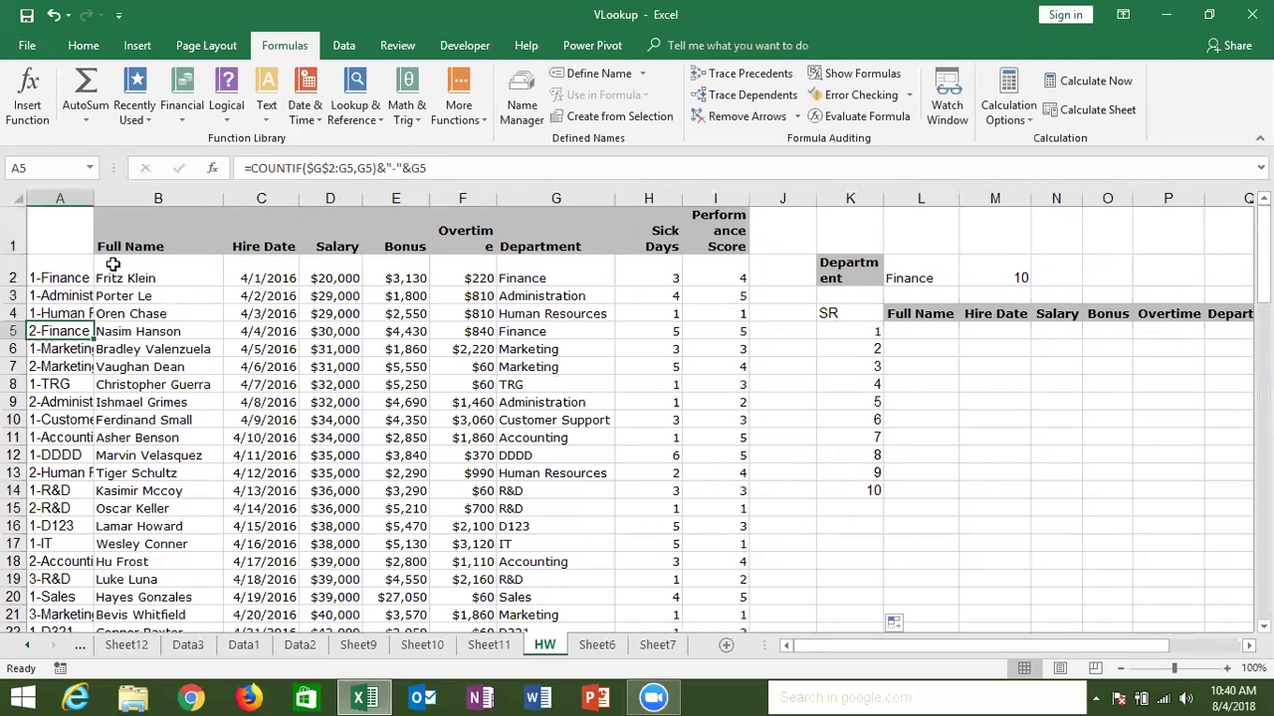
left_click(88, 274)
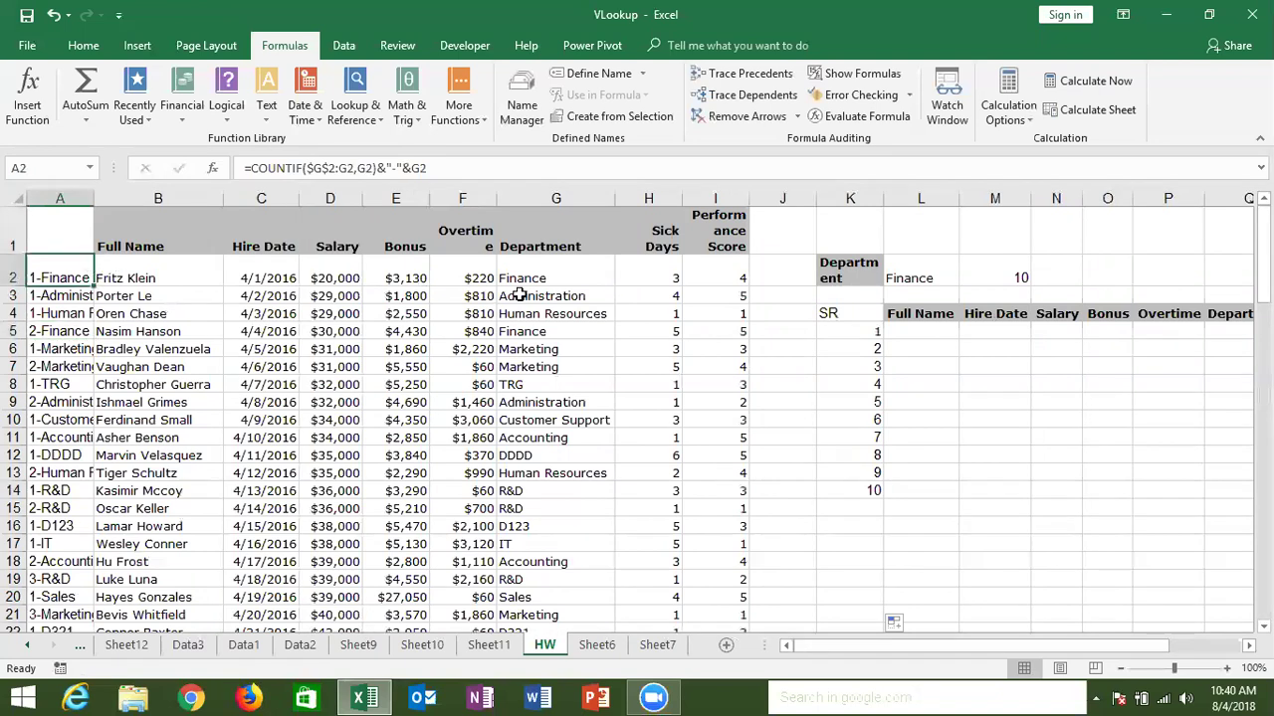
left_click(875, 333)
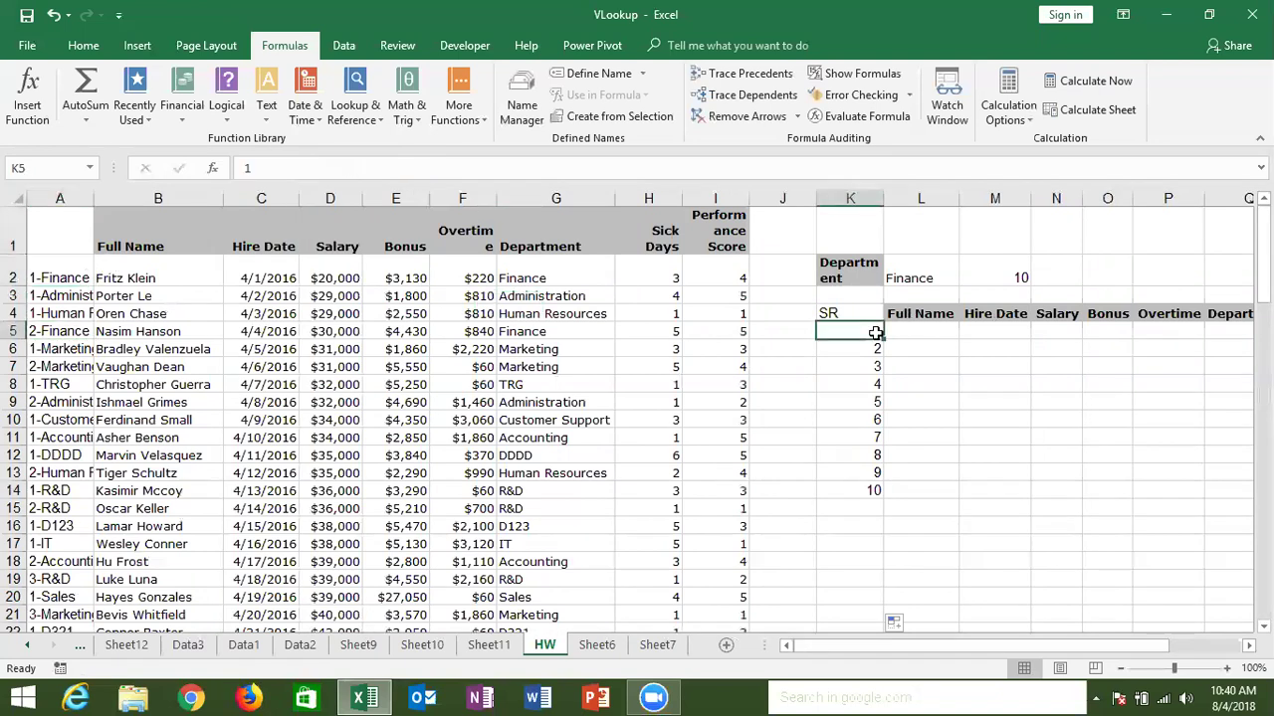
left_click(923, 272)
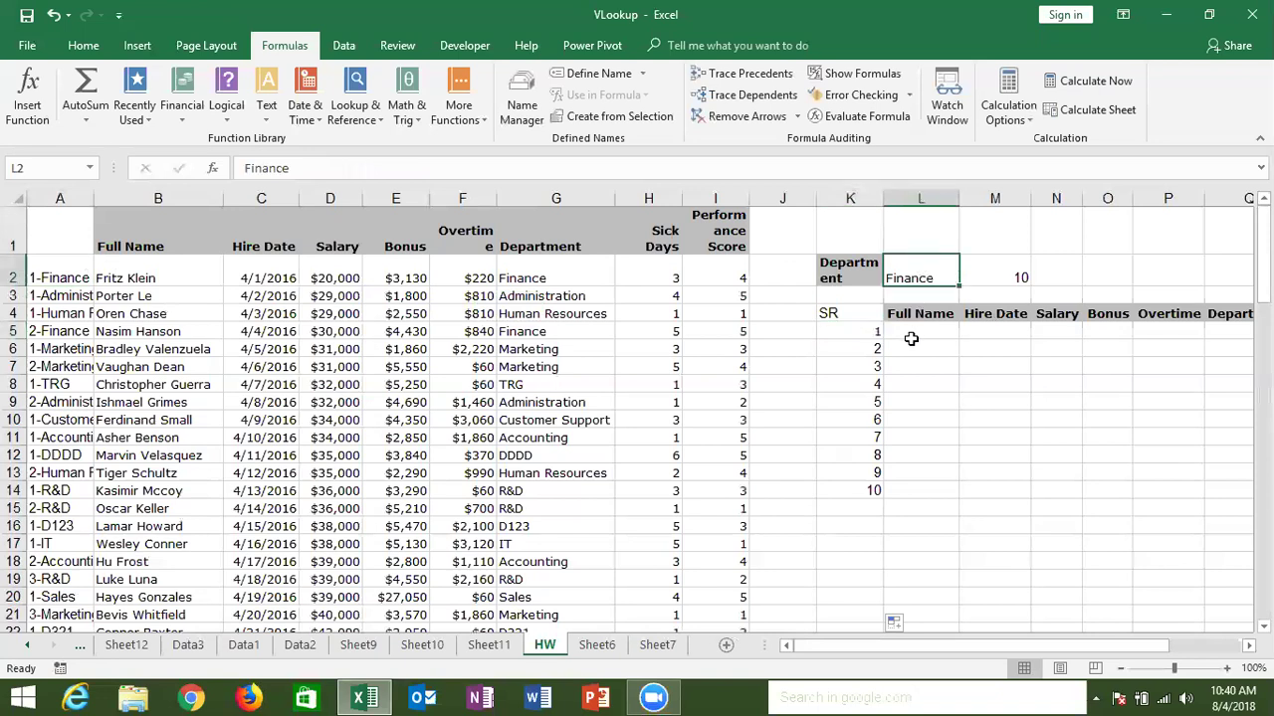
Step: Start a VLOOKUP in L5 keyed on K5&"-"&L2 over table A:I
left_click(910, 332)
type("=vl")
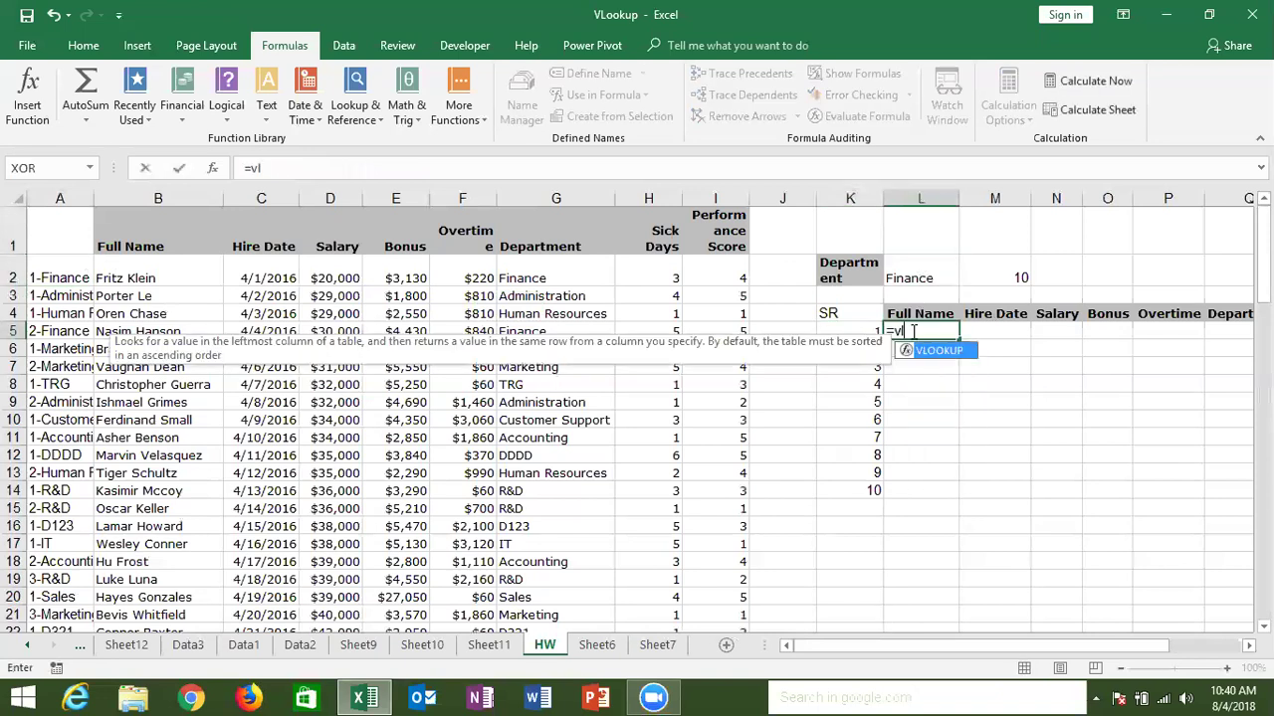
key("Tab")
left_click(862, 332)
type("&\"-\"&")
left_click(930, 279)
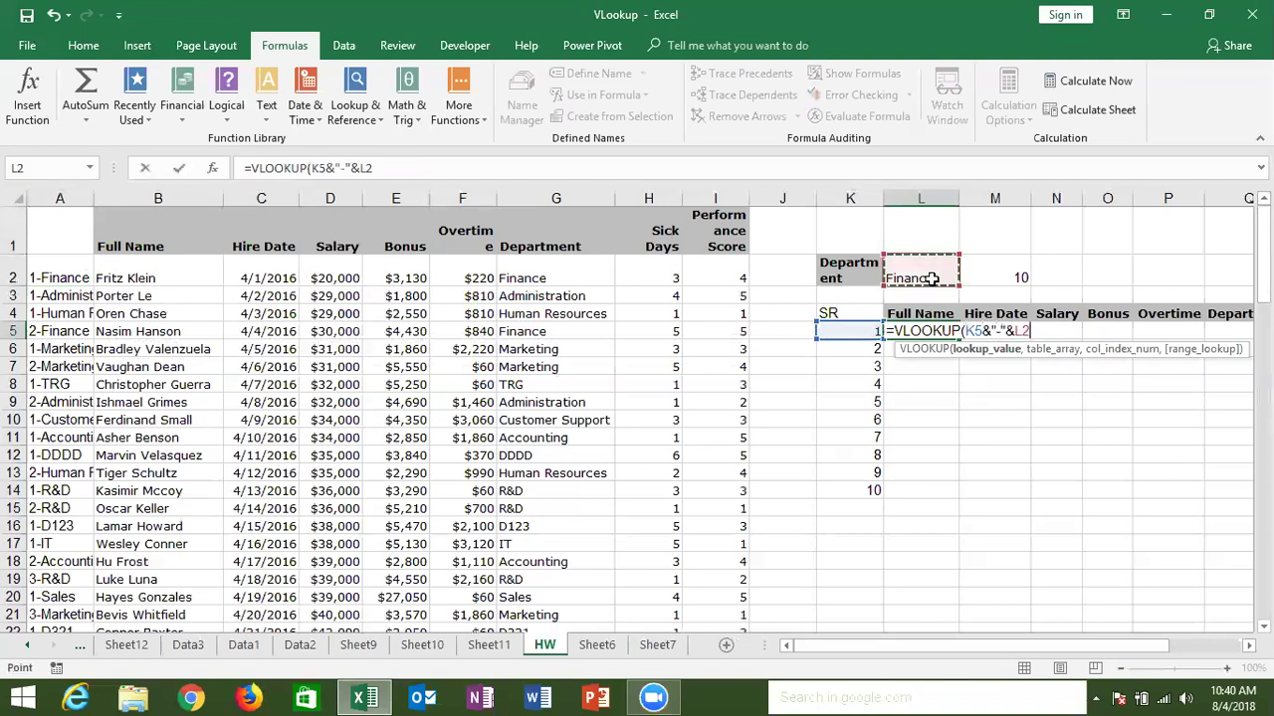
type(",")
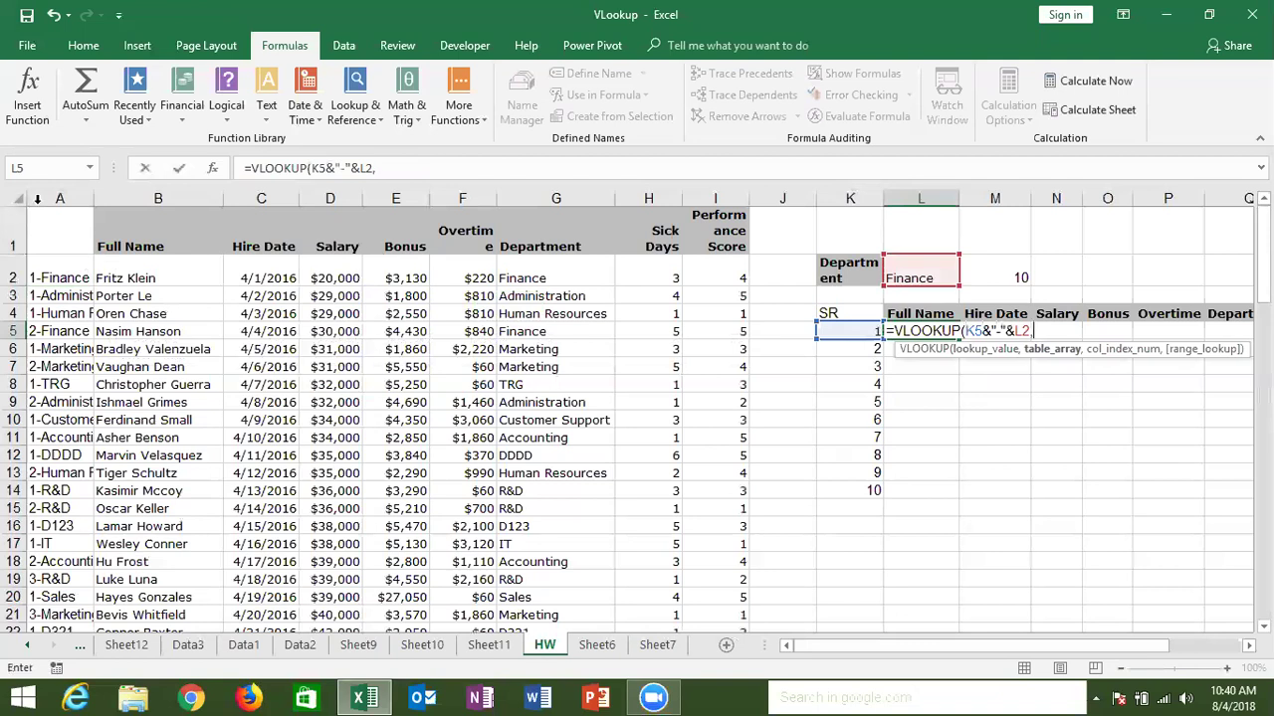
left_click(39, 199)
left_click_drag(505, 242, 745, 282)
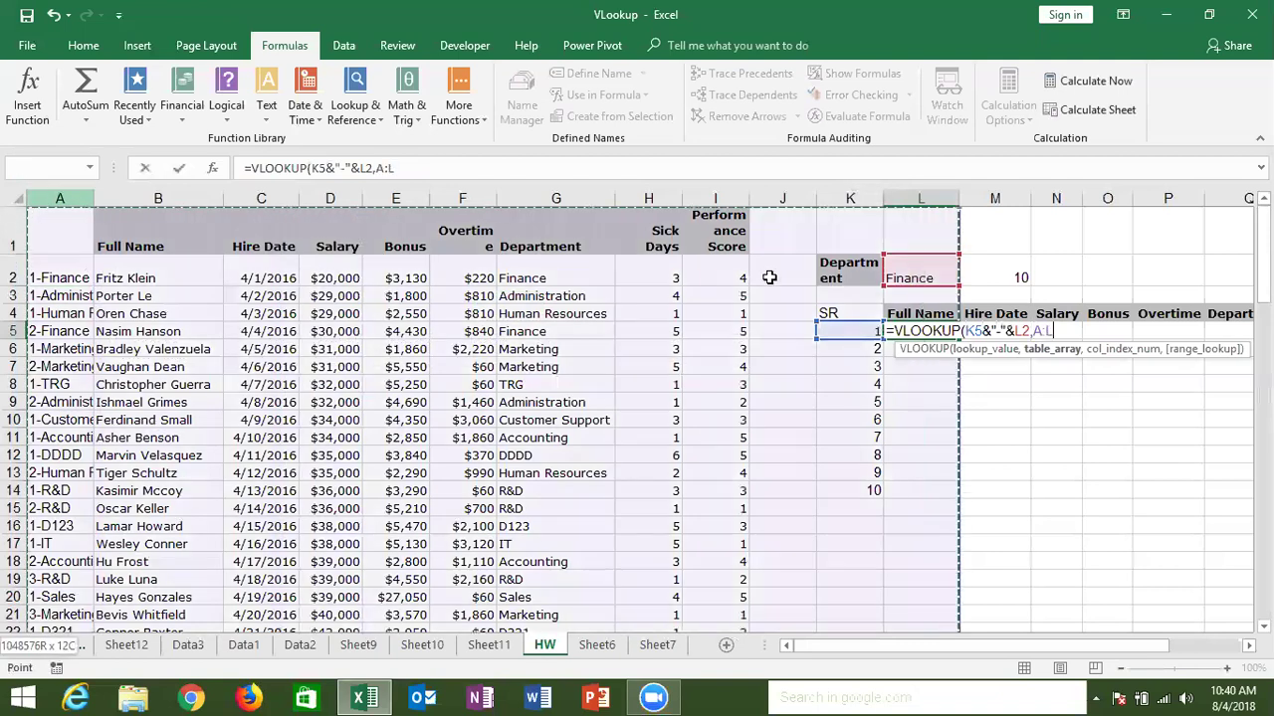
Step: Use MATCH(L4,1:1,0) as the column index with exact match, completing L5's lookup
type(",")
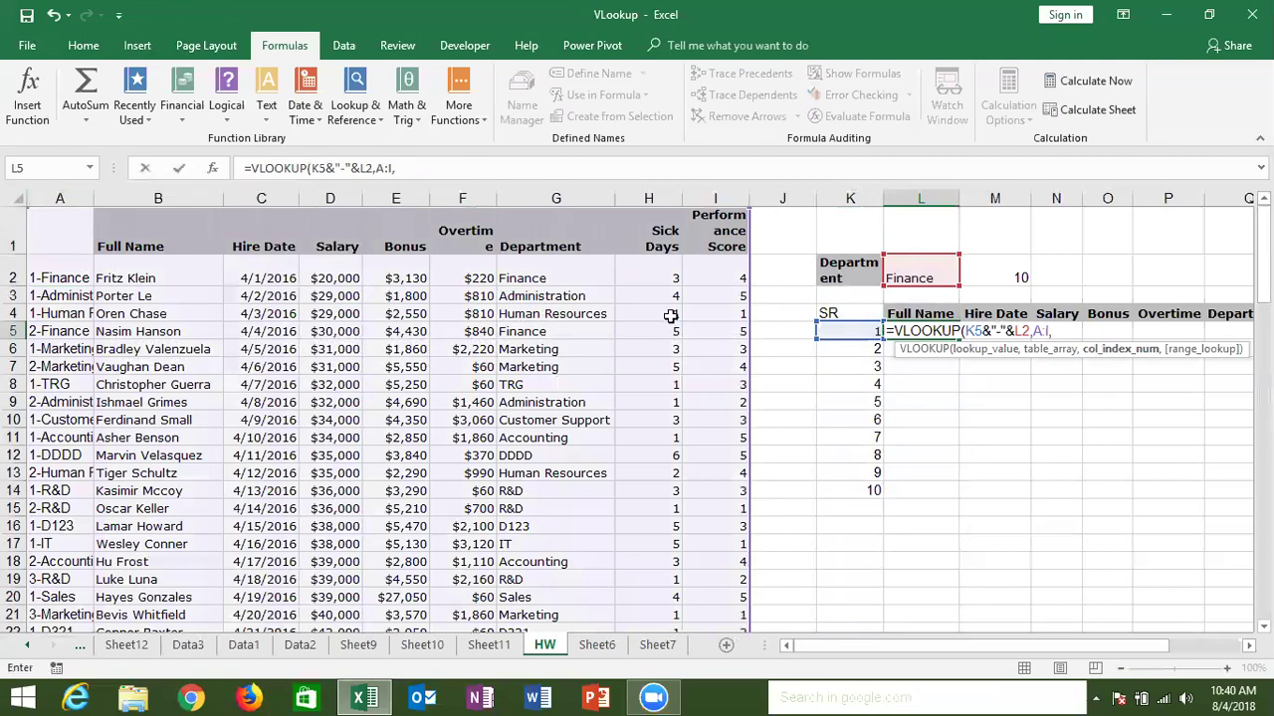
type("mat")
key("Tab")
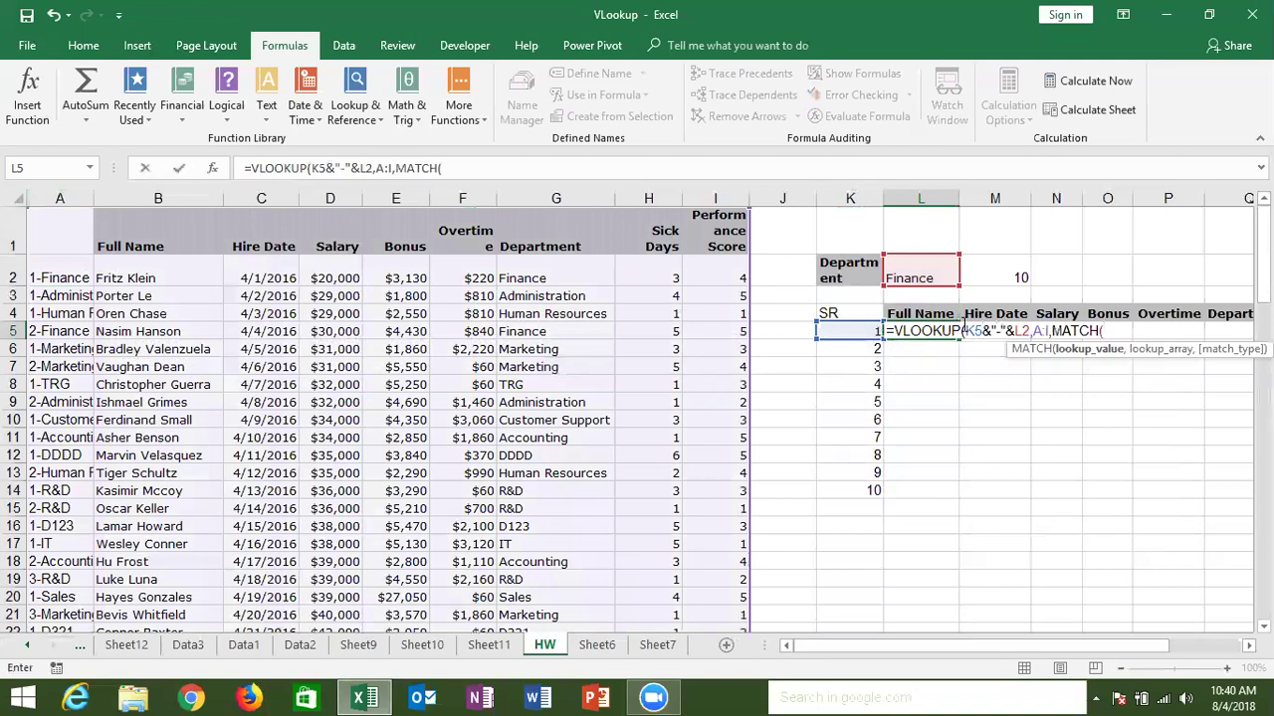
left_click(938, 314)
type(",")
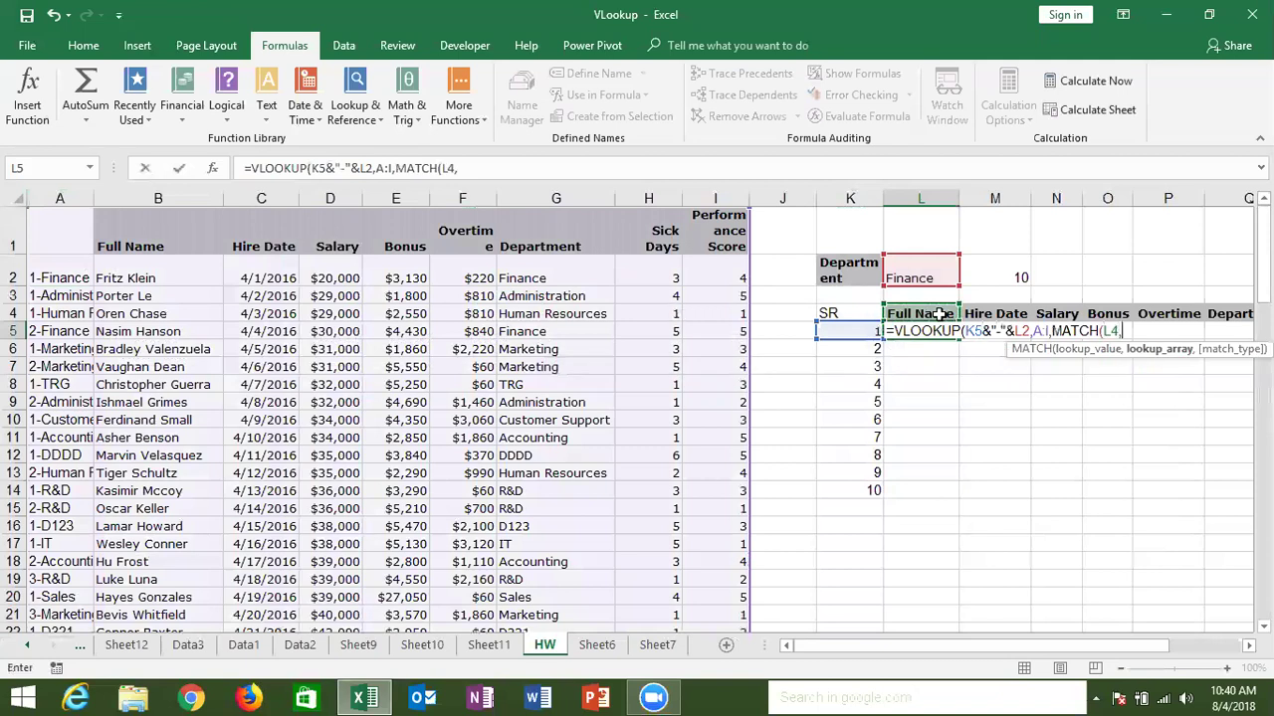
left_click(14, 229)
type(",0),0")
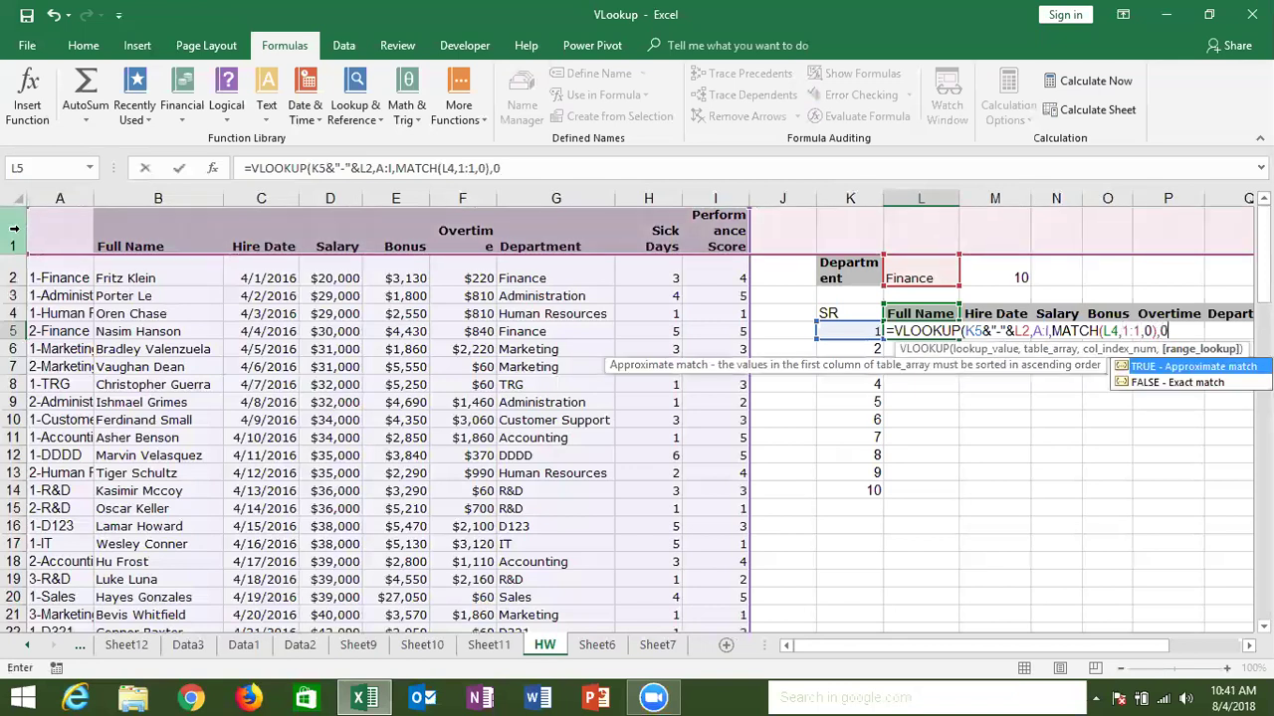
type(")")
key("ctrl+Return")
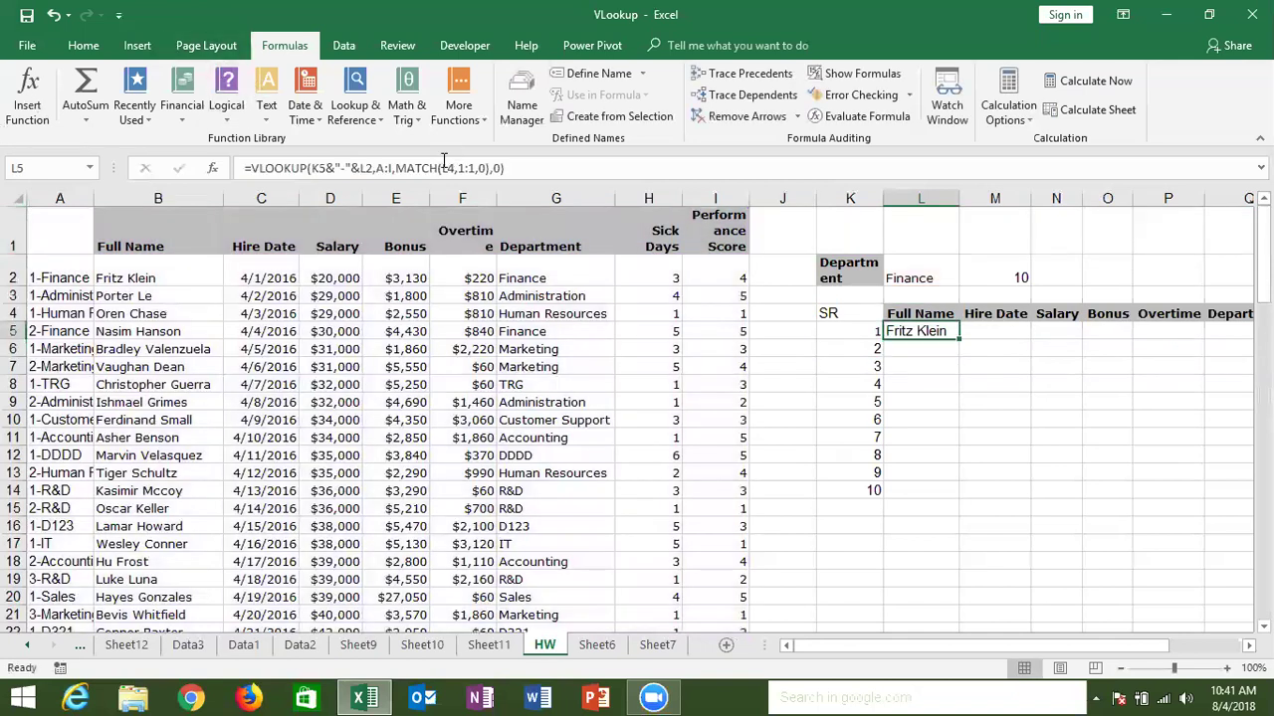
Step: Lock L5's lookup references to $K5 and $L$2
left_click(316, 170)
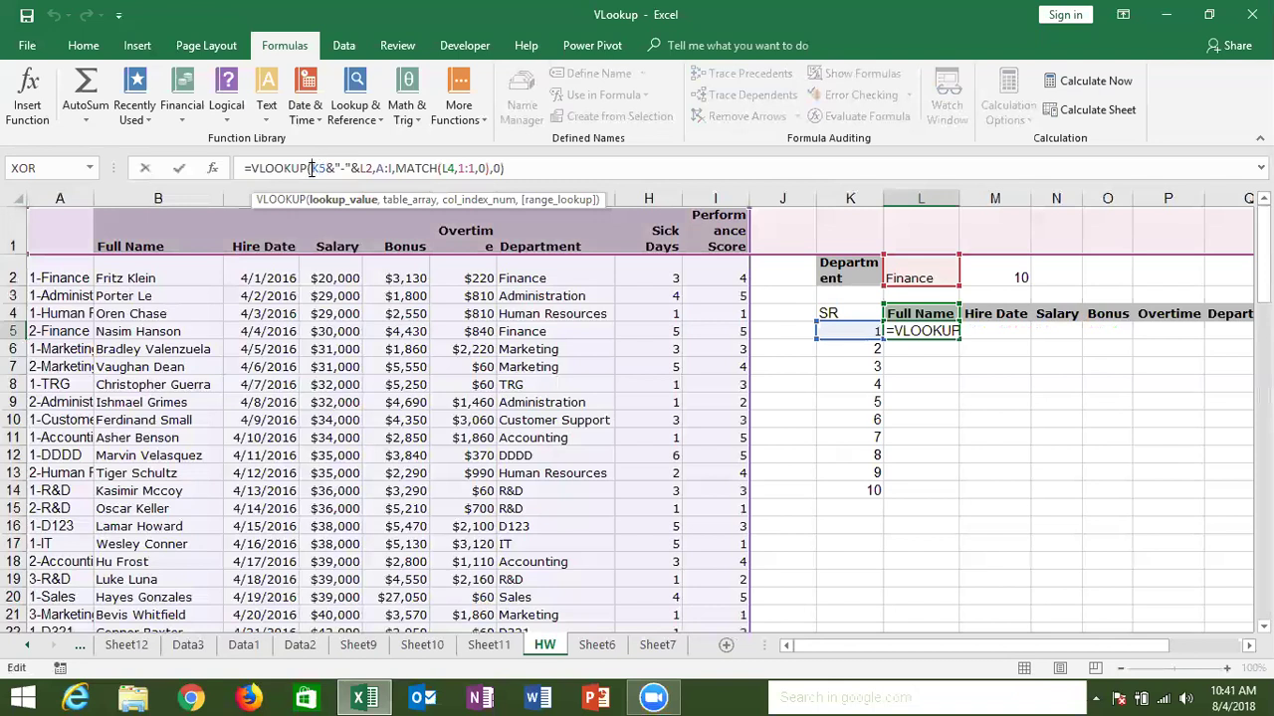
type("$")
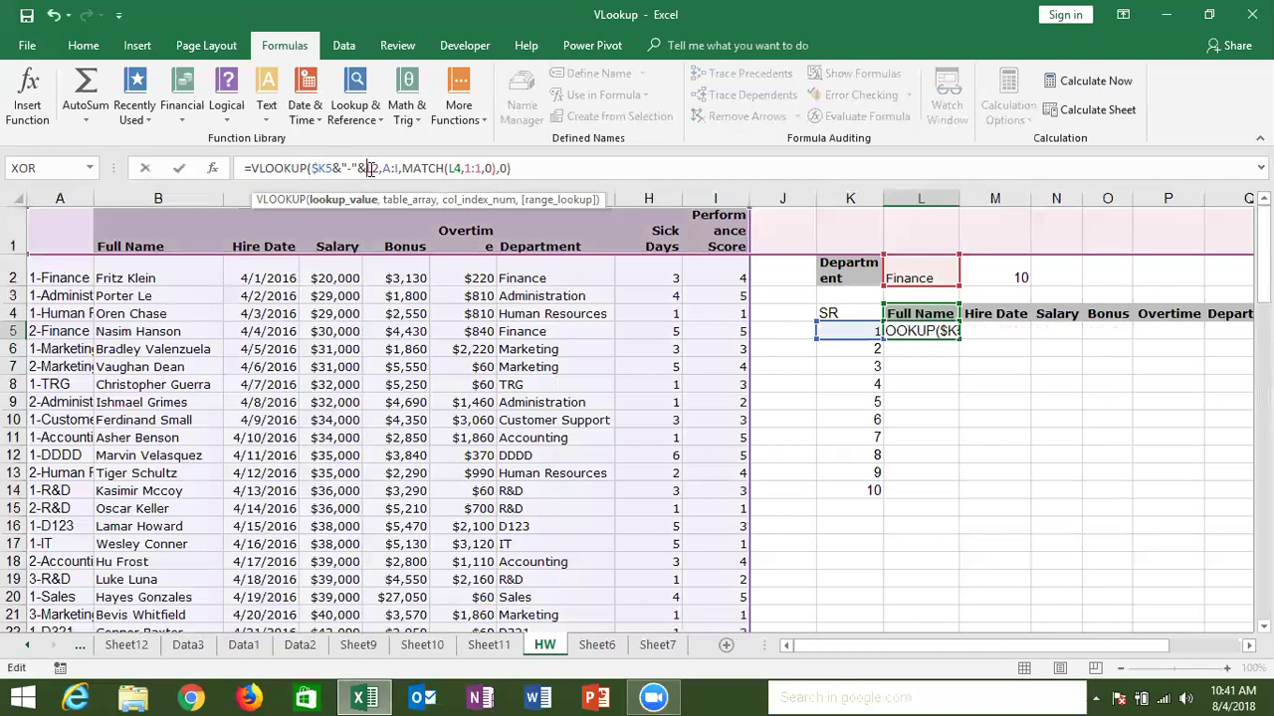
left_click(370, 170)
key("F4")
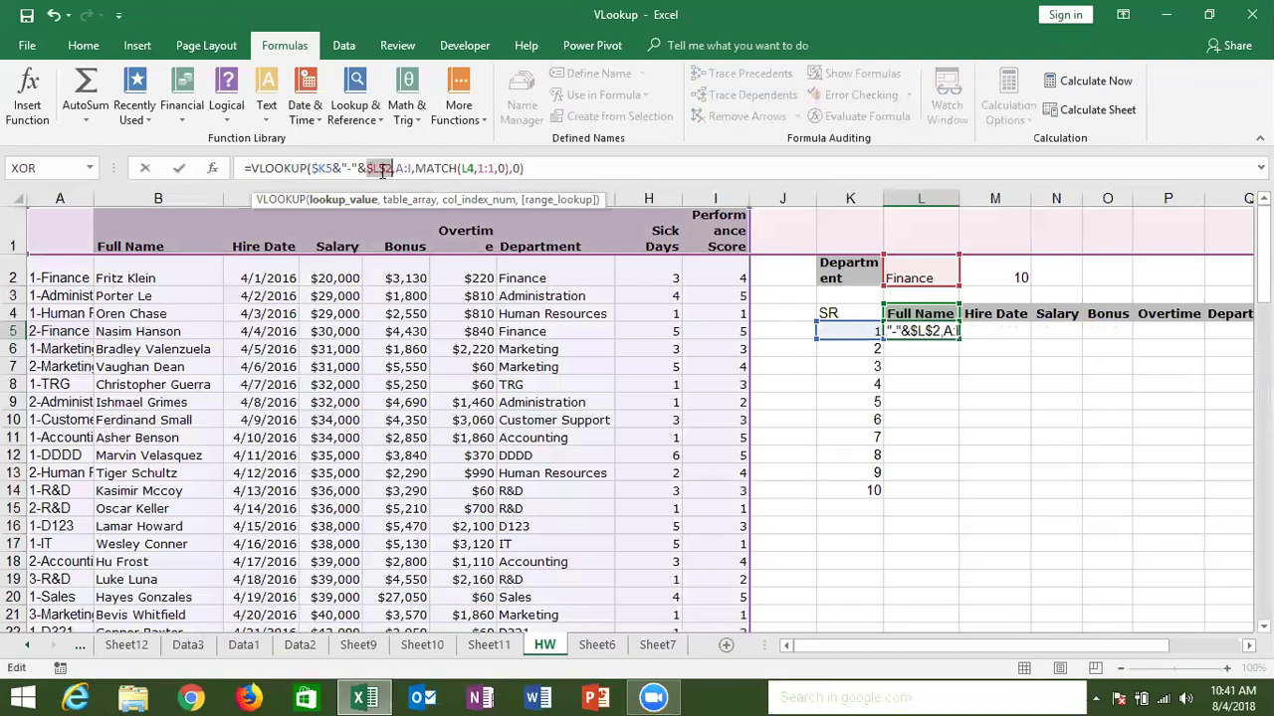
left_click(469, 169)
Step: Finish locking the MATCH references as L$4 and $1:$1 and commit L5's formula
type("$")
left_click(489, 169)
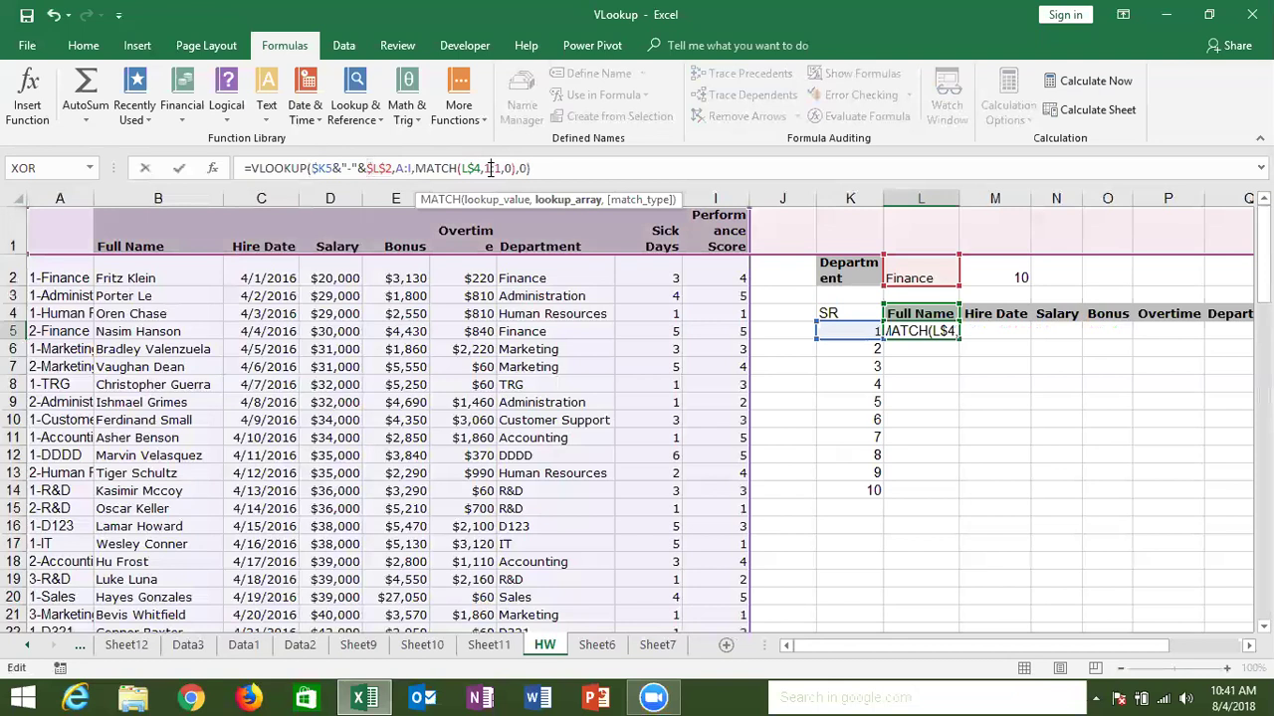
key("F4")
key("ctrl+Return")
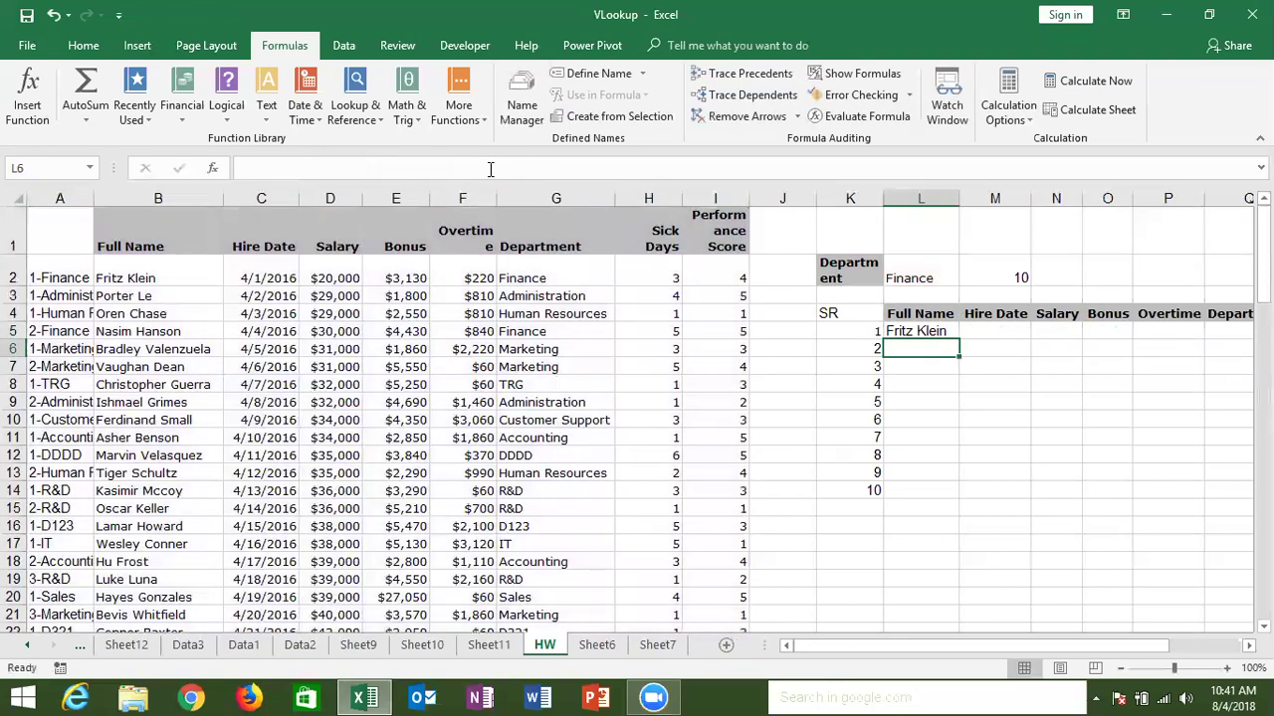
key("shift+Right")
key("shift+Right")
key("shift+Right")
key("shift+Right")
key("Left")
key("Right")
Step: Attempt an IFERROR wrap in the formula bar, then abandon the broken edit
left_click(250, 169)
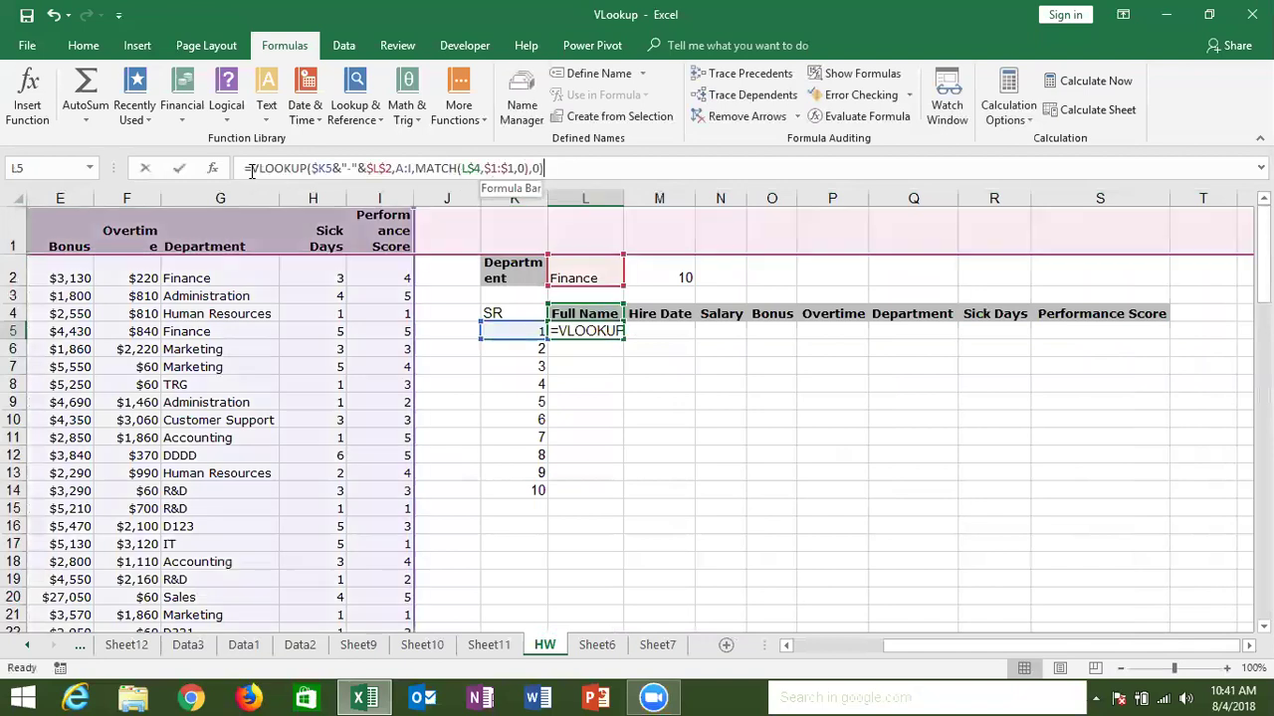
type("if")
key("Down")
key("Tab")
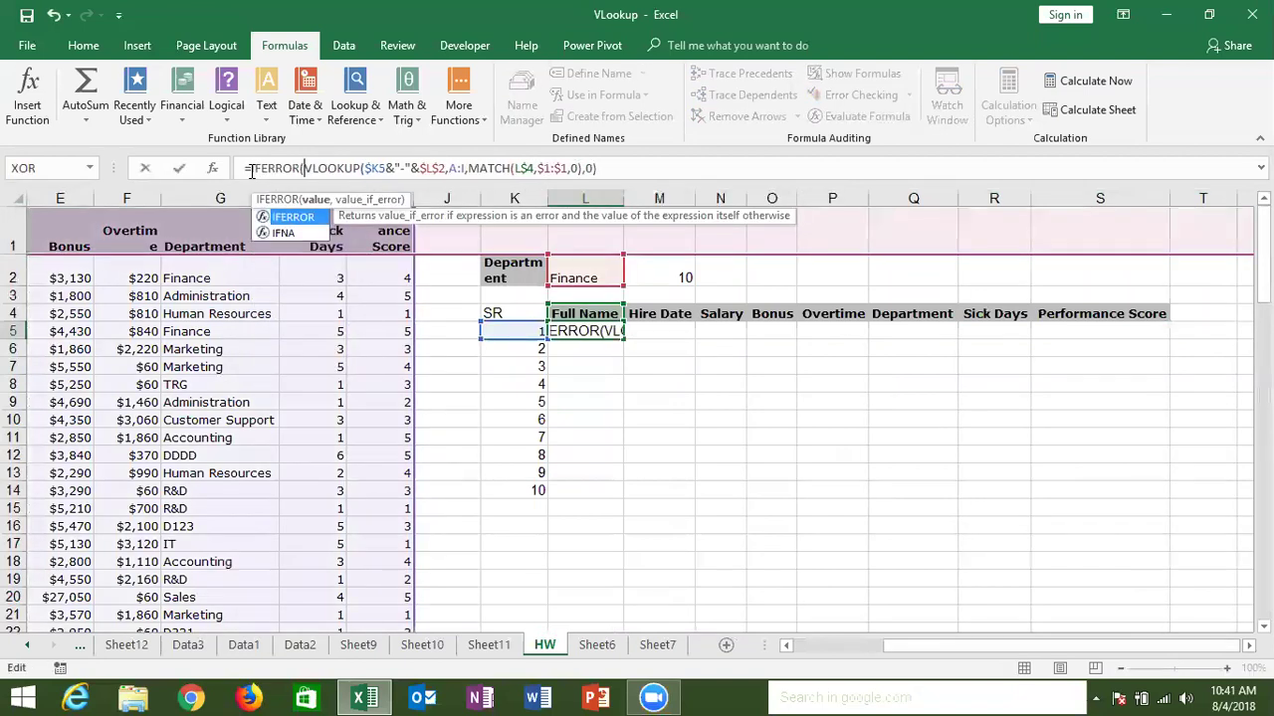
left_click(612, 173)
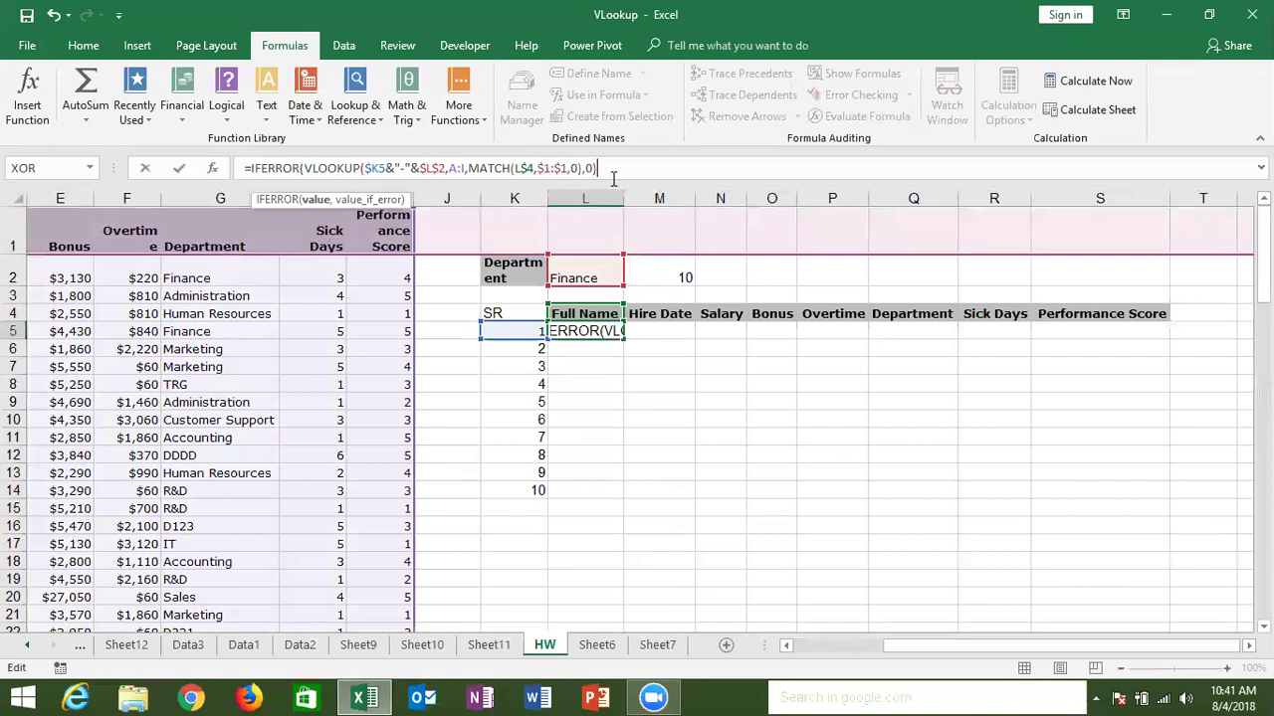
type(",\"\"")
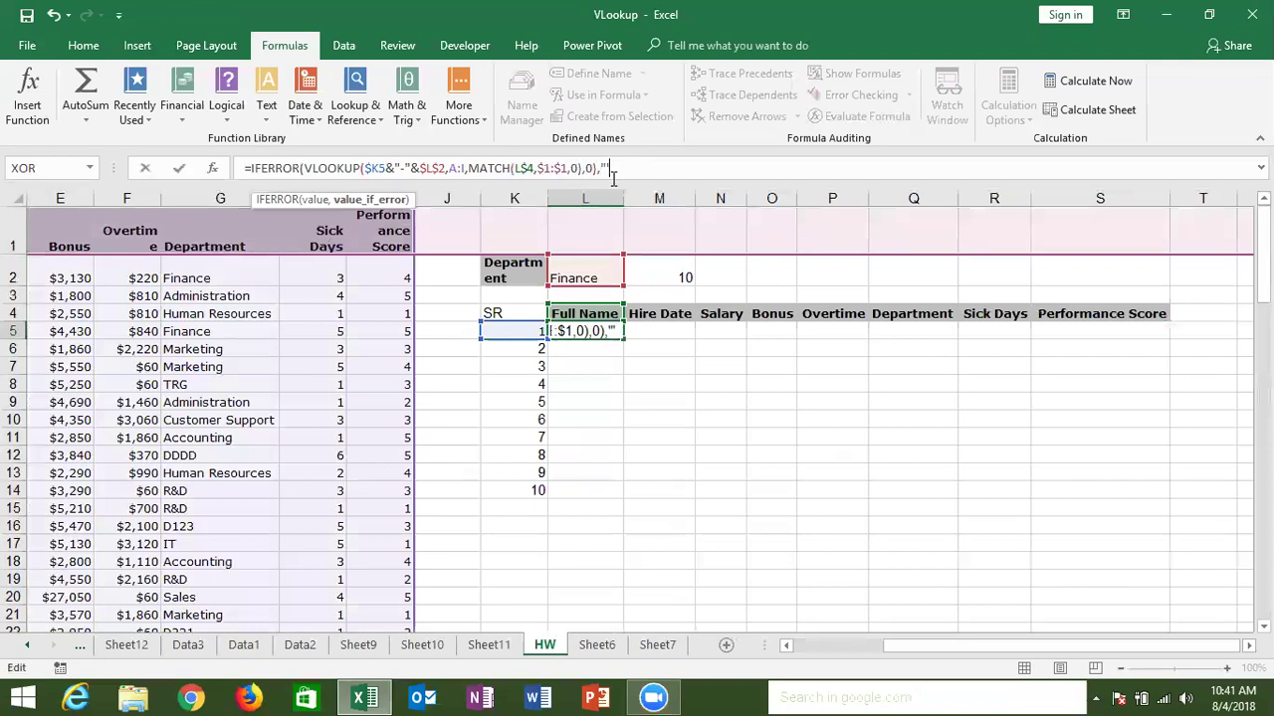
key("Return")
key("Return")
key("BackSpace")
key("BackSpace")
key("BackSpace")
key("Escape")
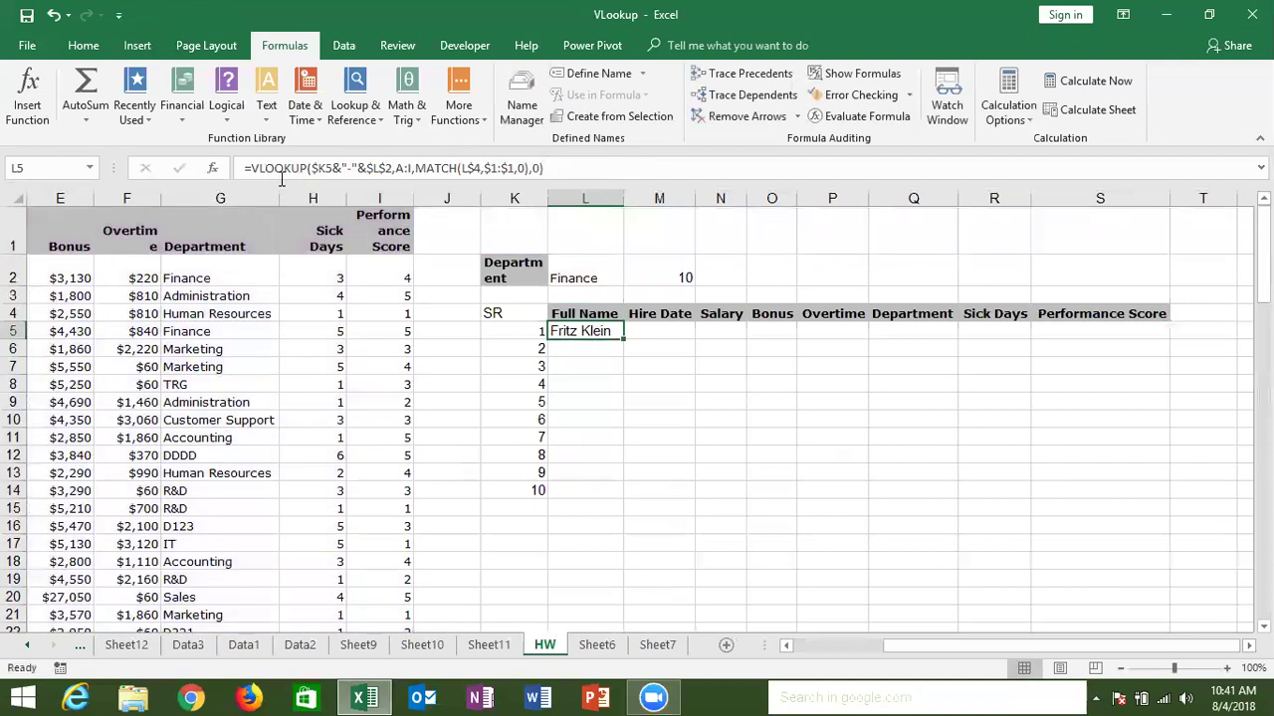
Step: Wrap L5's lookup in IFERROR with a "" fallback, directly in the cell
double_click(564, 331)
left_click(560, 332)
type("if")
key("Down")
key("Tab")
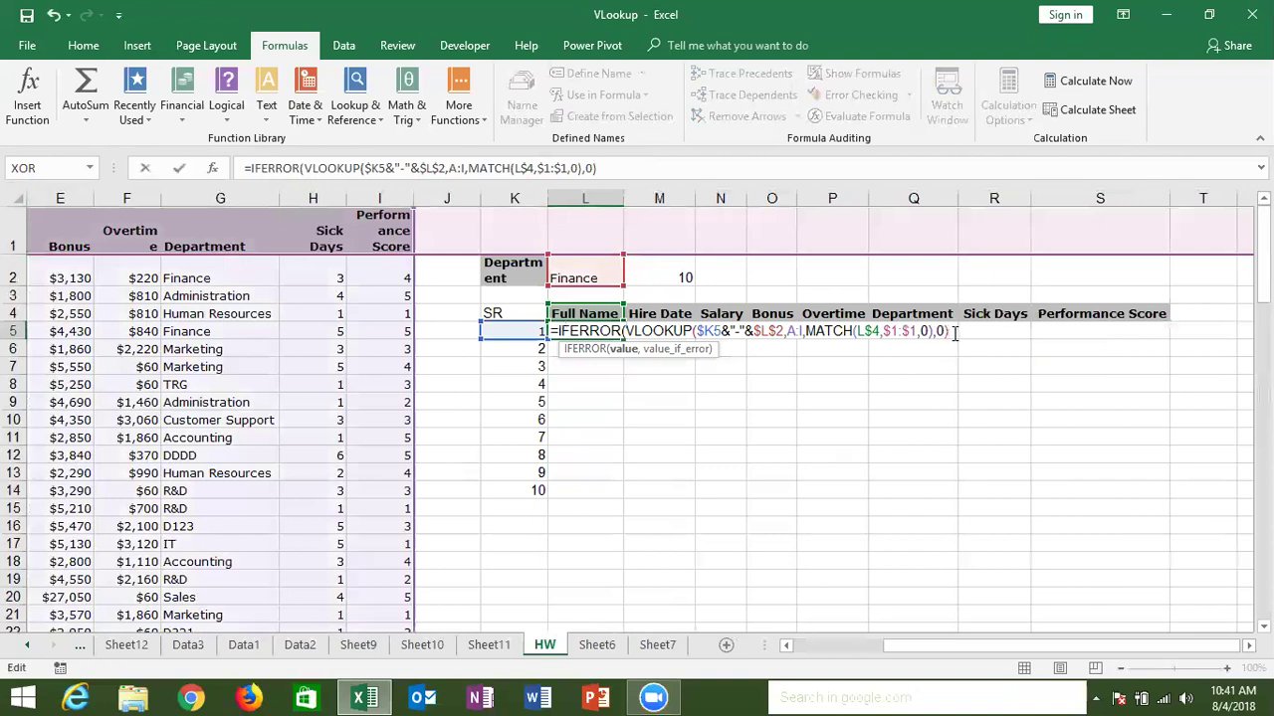
type(",\"\"")
type(")")
key("Return")
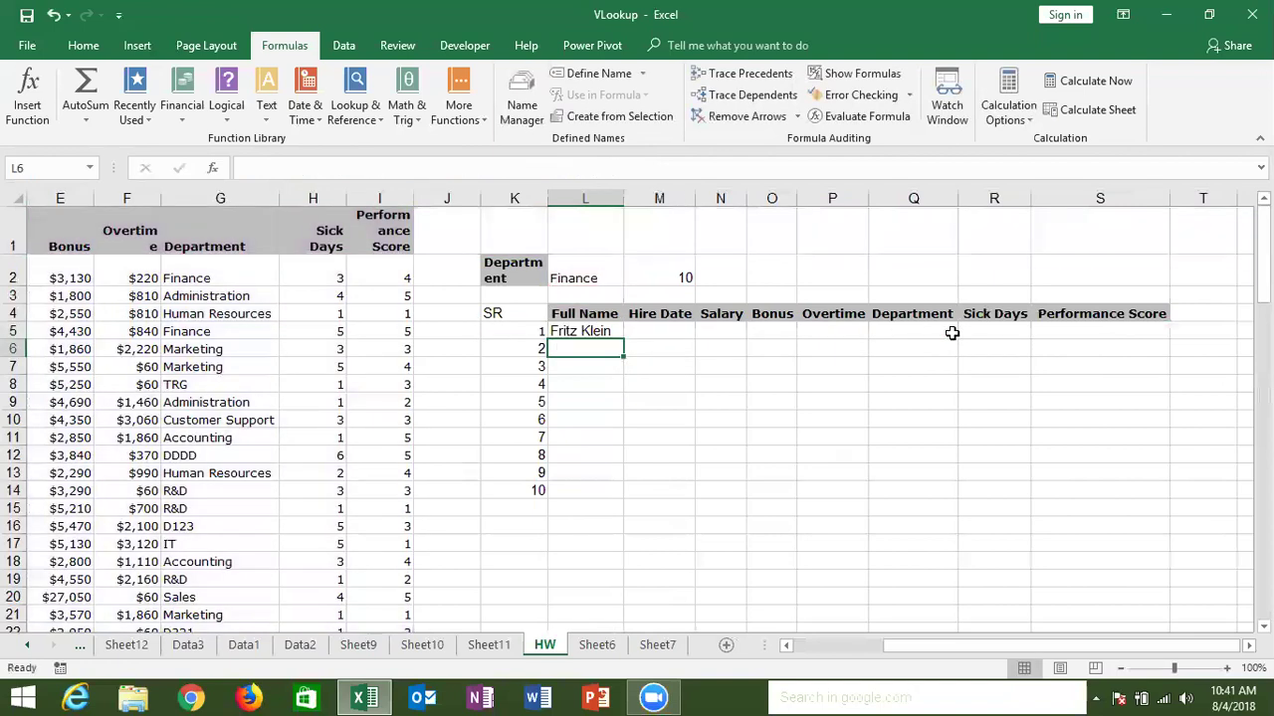
key("Up")
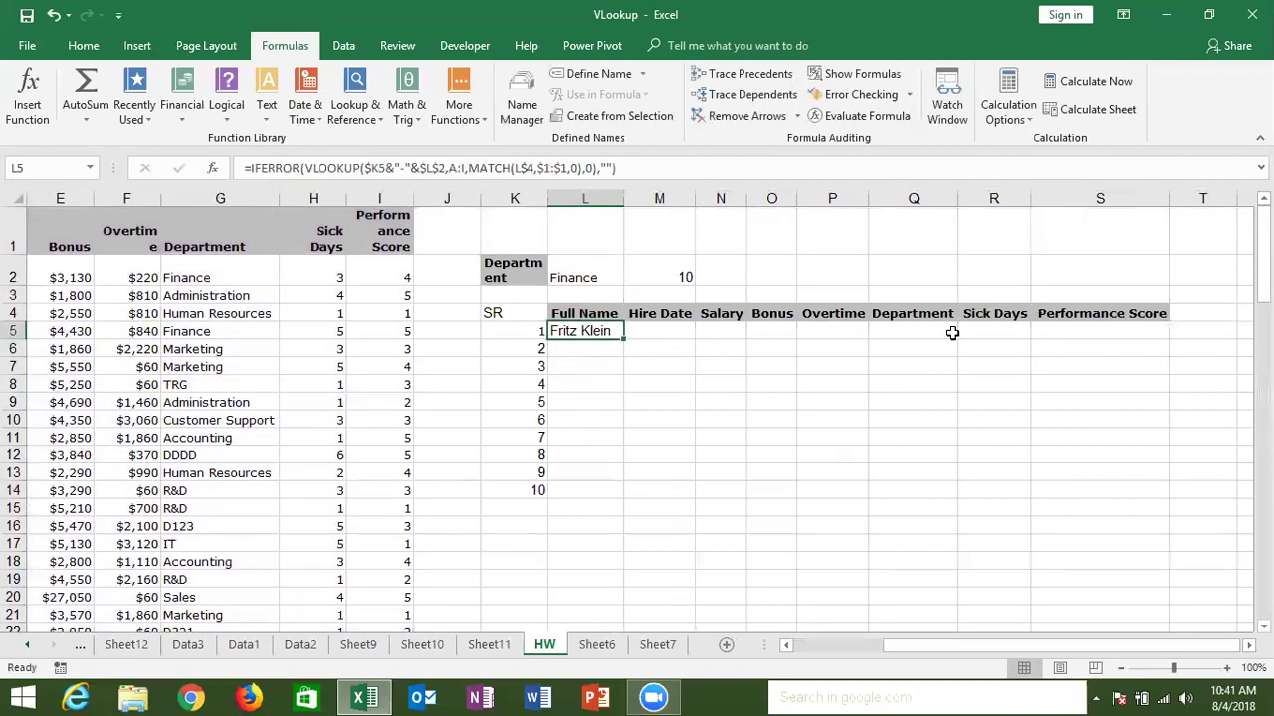
Step: Fill L5's lookup formula across and down the results table with Ctrl+D
key("shift+Right")
key("shift+Right")
key("shift+Right")
key("shift+Right")
key("shift+Right")
key("shift+Right")
key("shift+Right")
key("shift+Left")
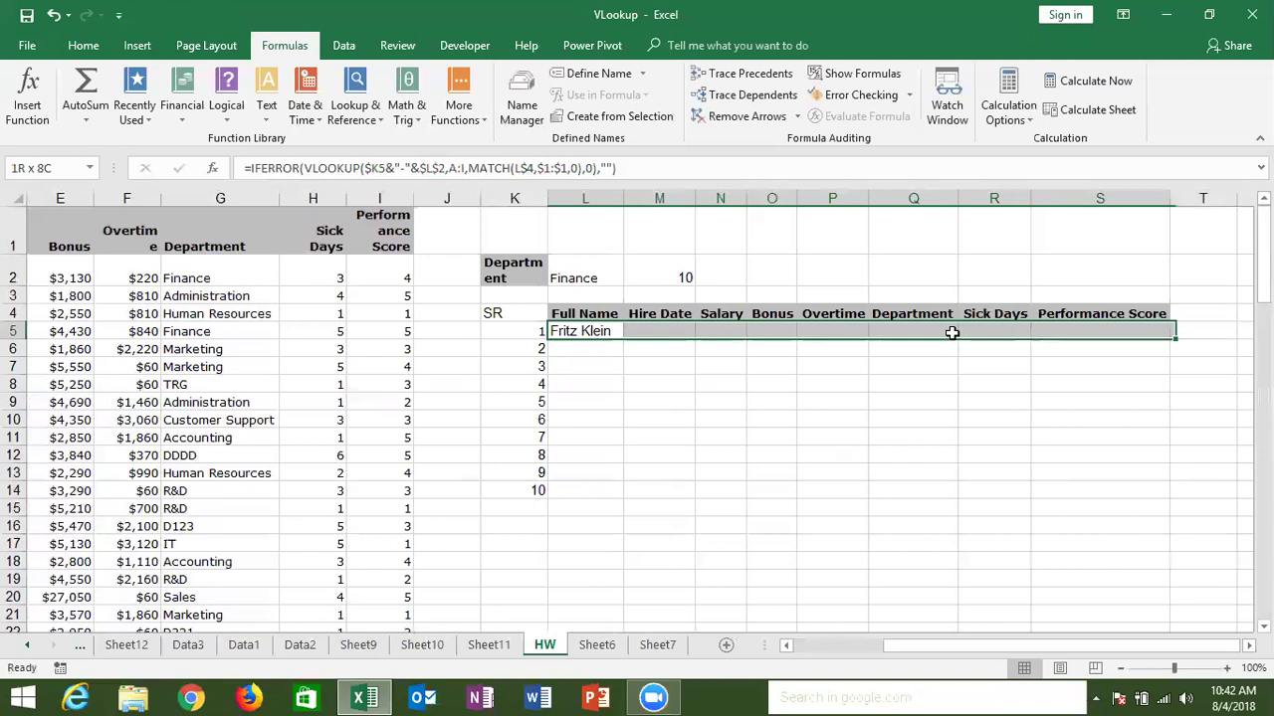
key("shift+Down")
key("shift+Down")
key("shift+Down")
key("shift+Down")
key("shift+Down")
key("shift+Down")
key("shift+Down")
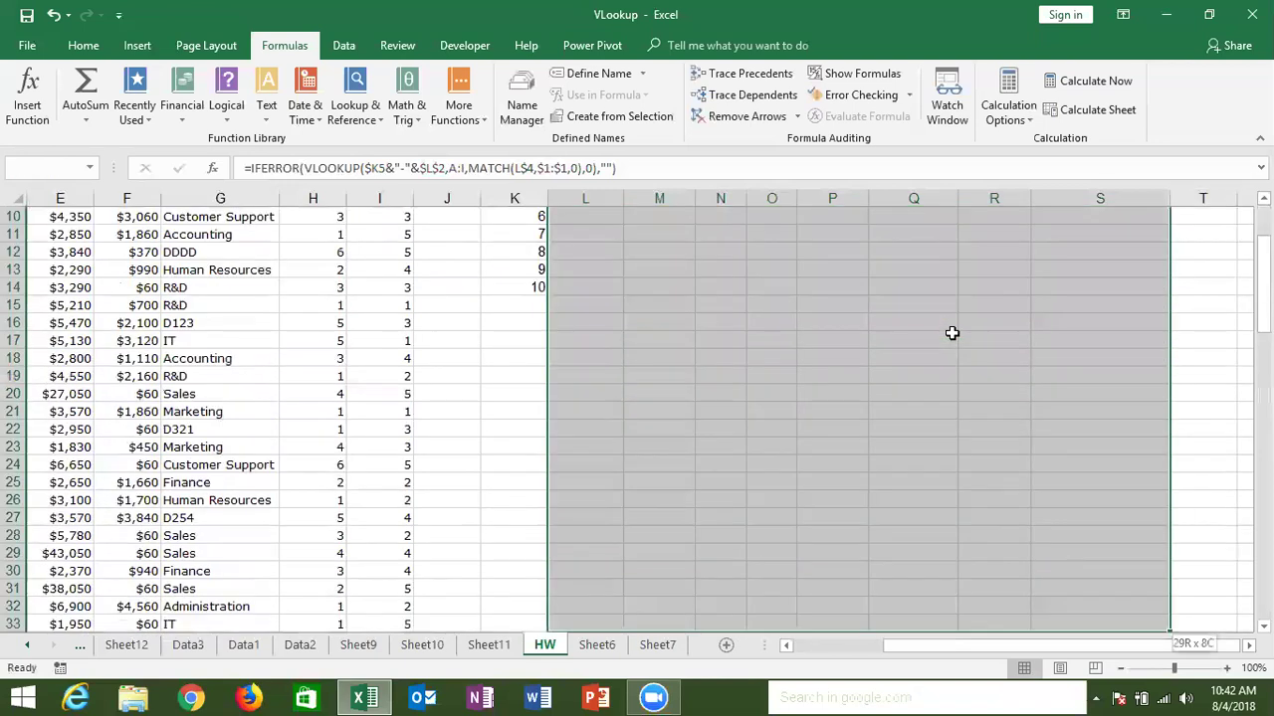
key("ctrl+d")
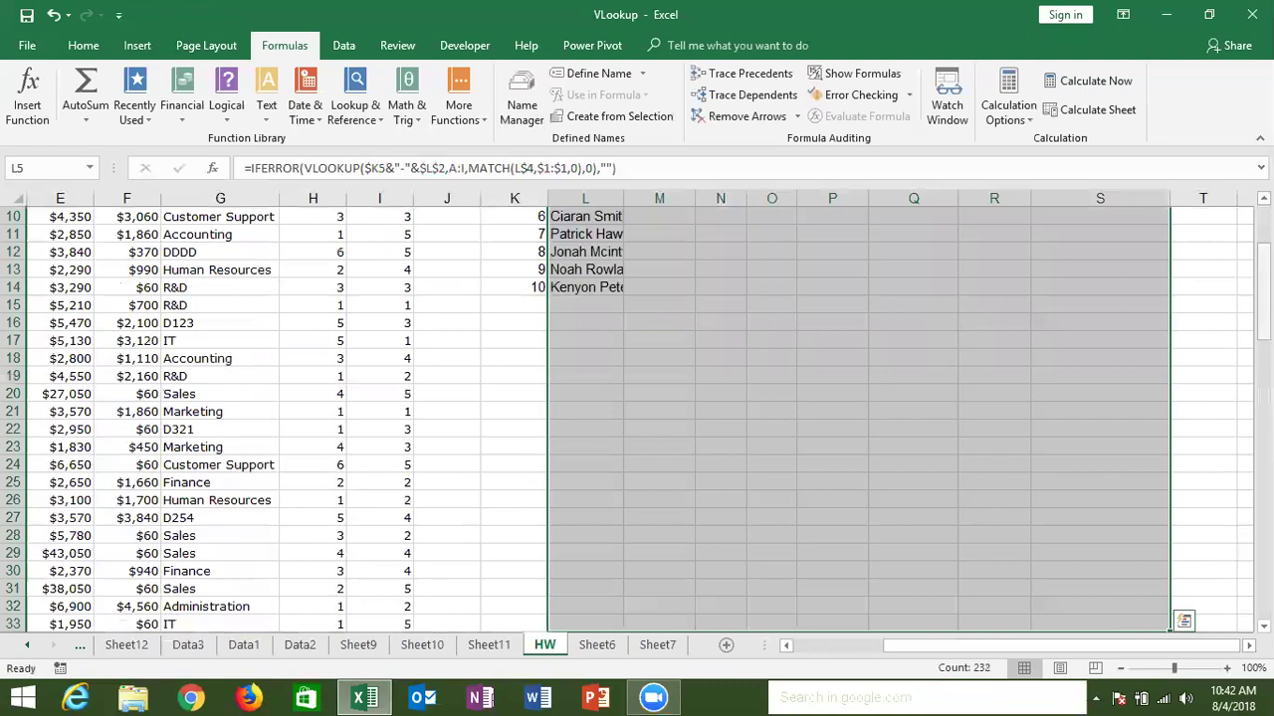
left_click_drag(1261, 333, 1261, 321)
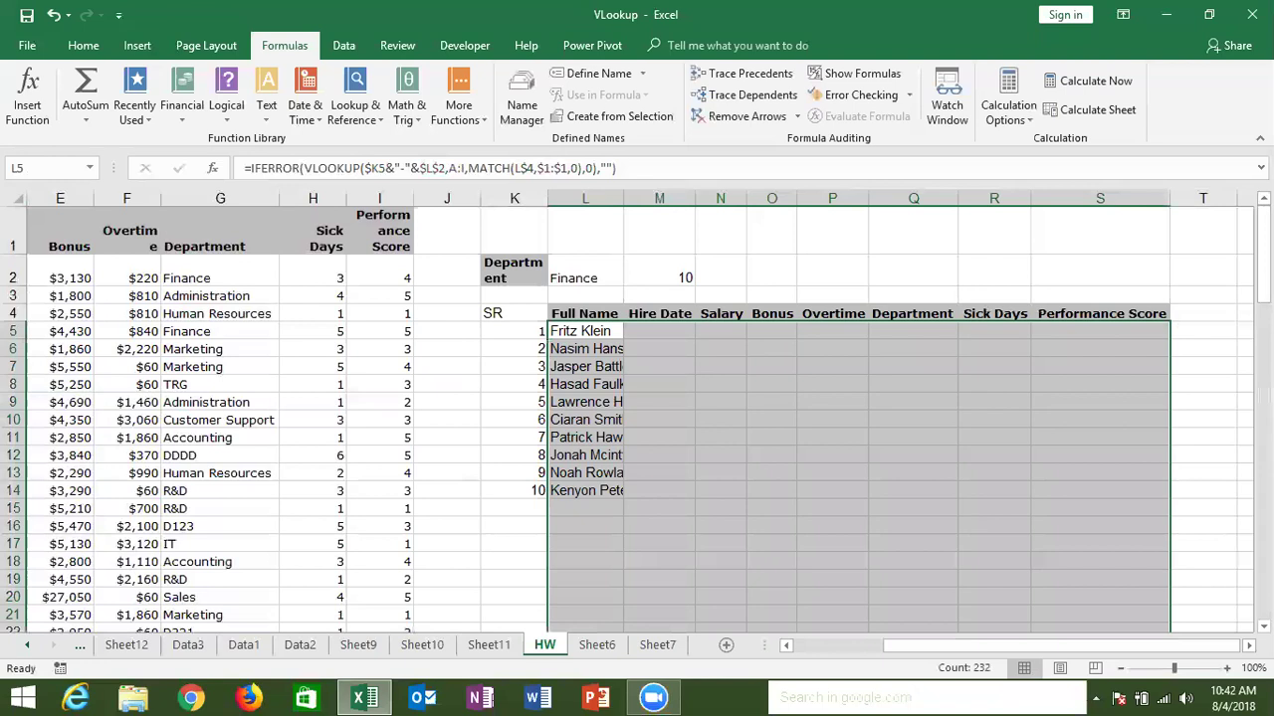
Step: Compare the O6, M5 and L5 formulas to see why other columns are blank
left_click(769, 348)
left_click(669, 329)
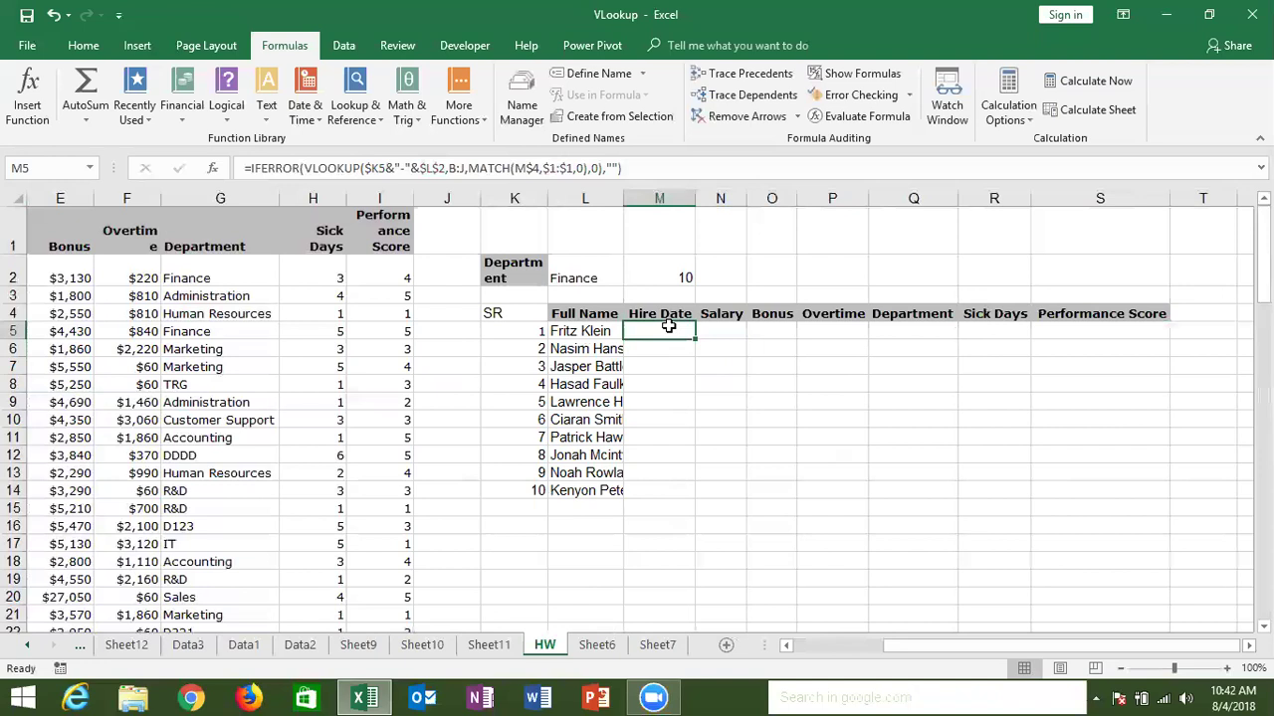
left_click(574, 331)
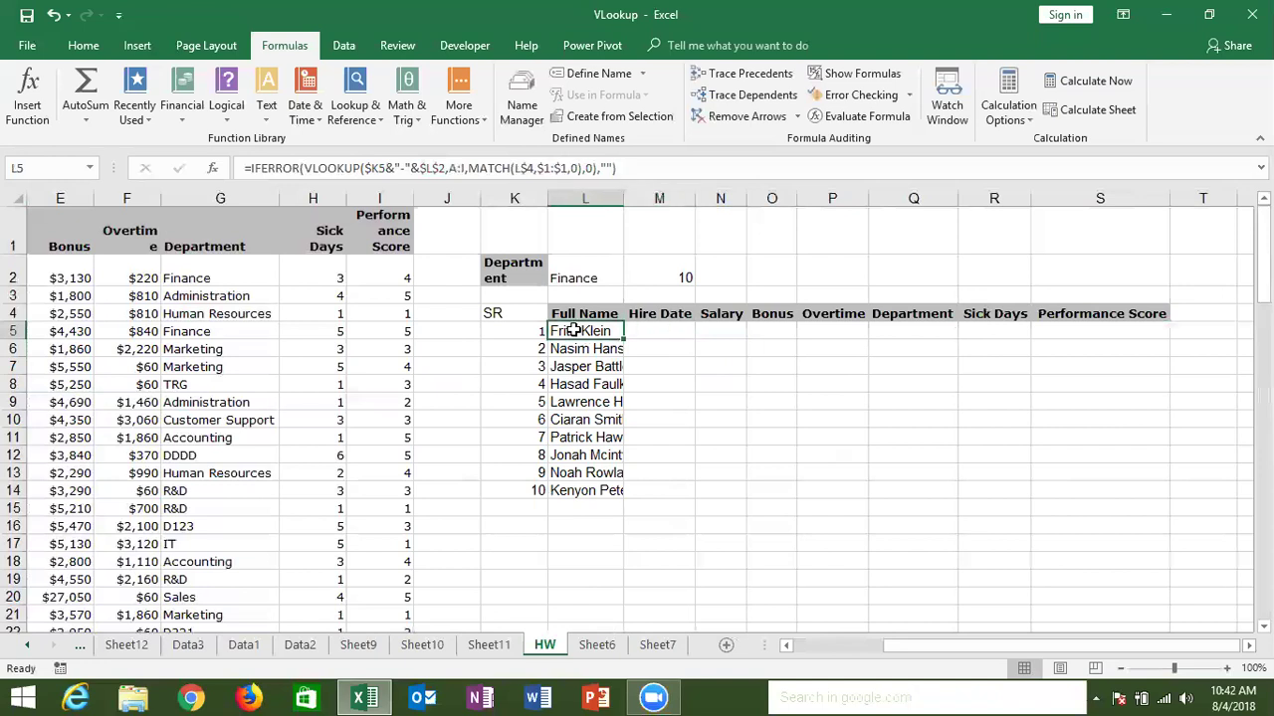
key("Right")
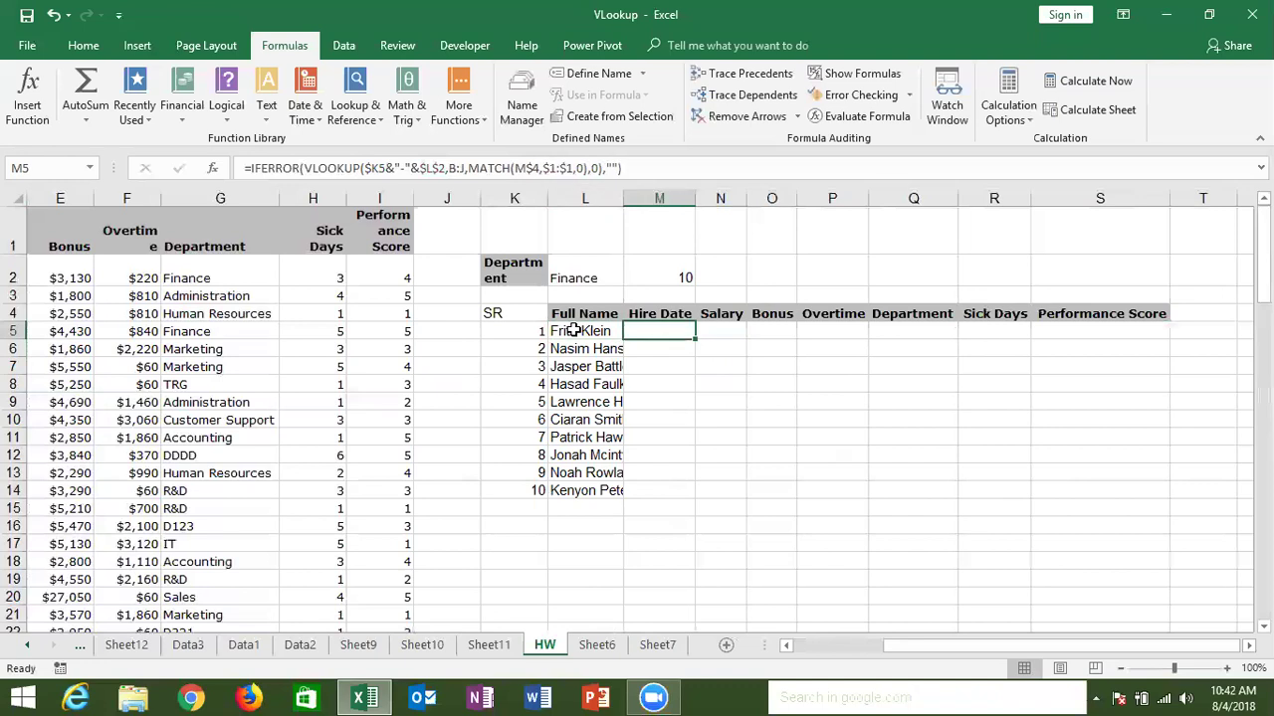
key("Left")
key("Right")
key("Left")
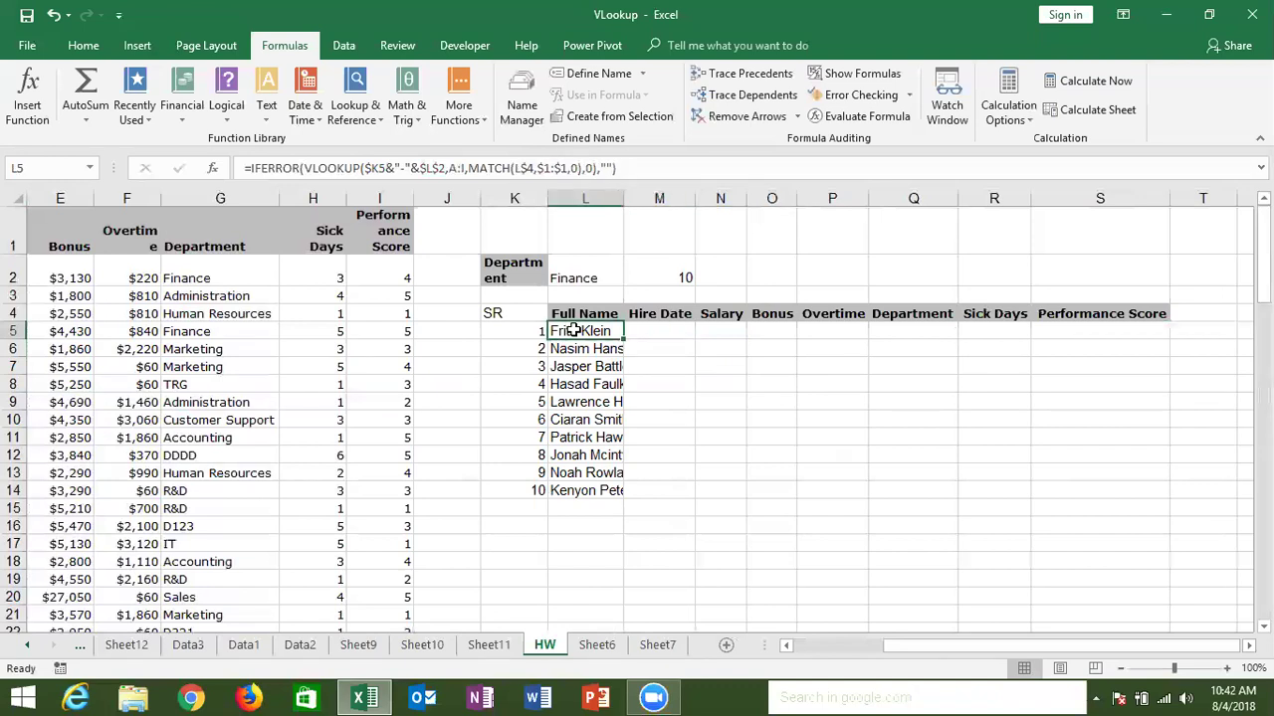
Step: Lock the lookup range as $A:$I in L5 and refill the formula through L5:S33
left_click(464, 169)
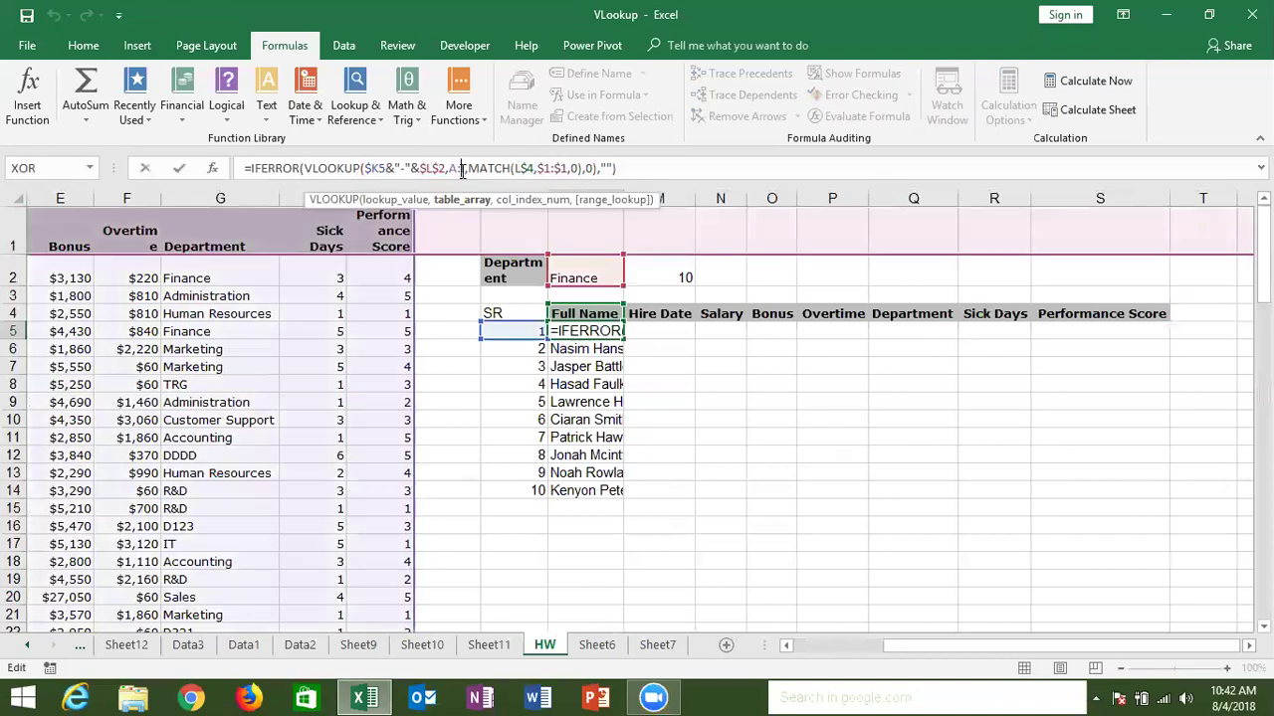
key("F4")
key("ctrl+Return")
key("ctrl+shift+Down")
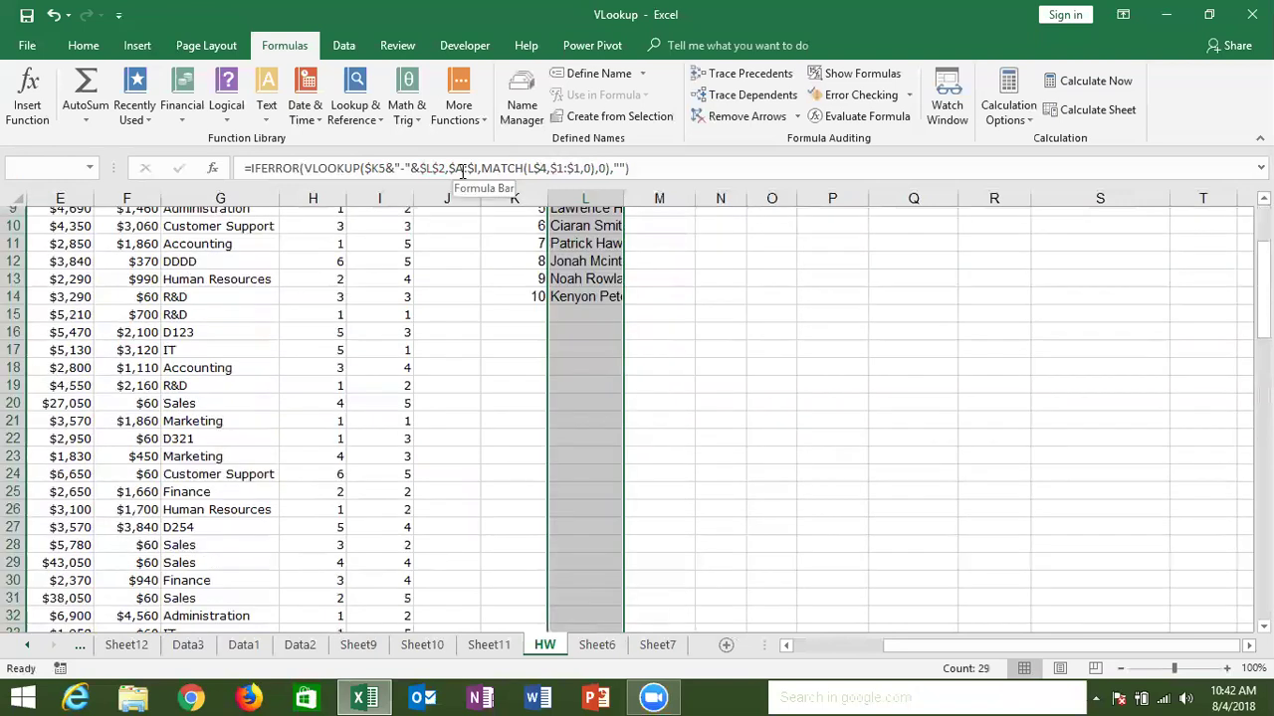
key("Up")
key("Down")
key("shift+Right")
key("ctrl+shift+Right")
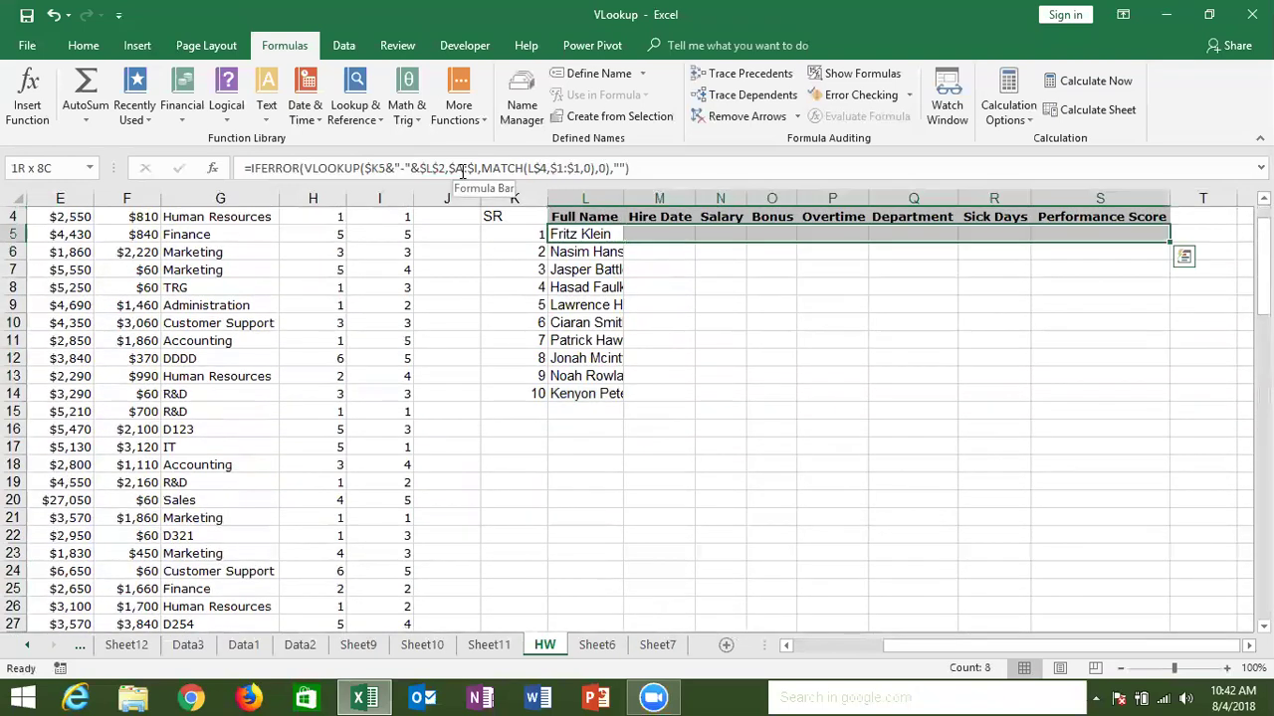
key("ctrl+shift+Down")
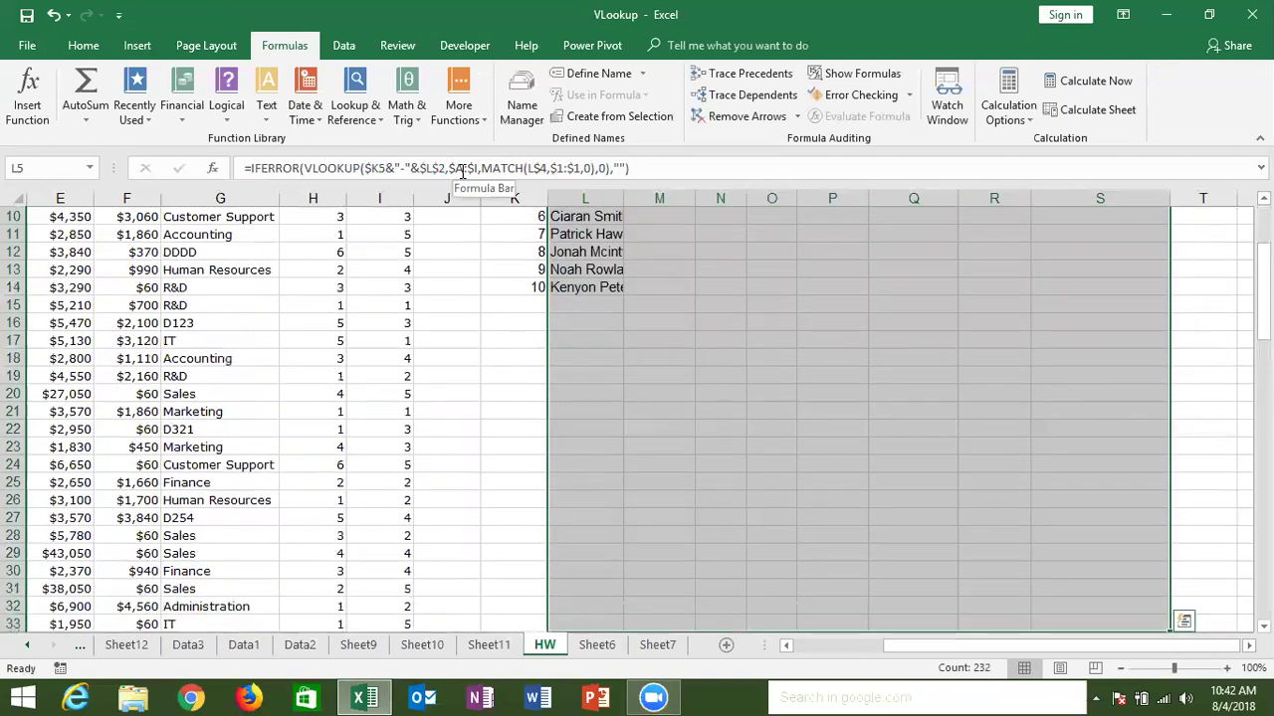
key("ctrl+d")
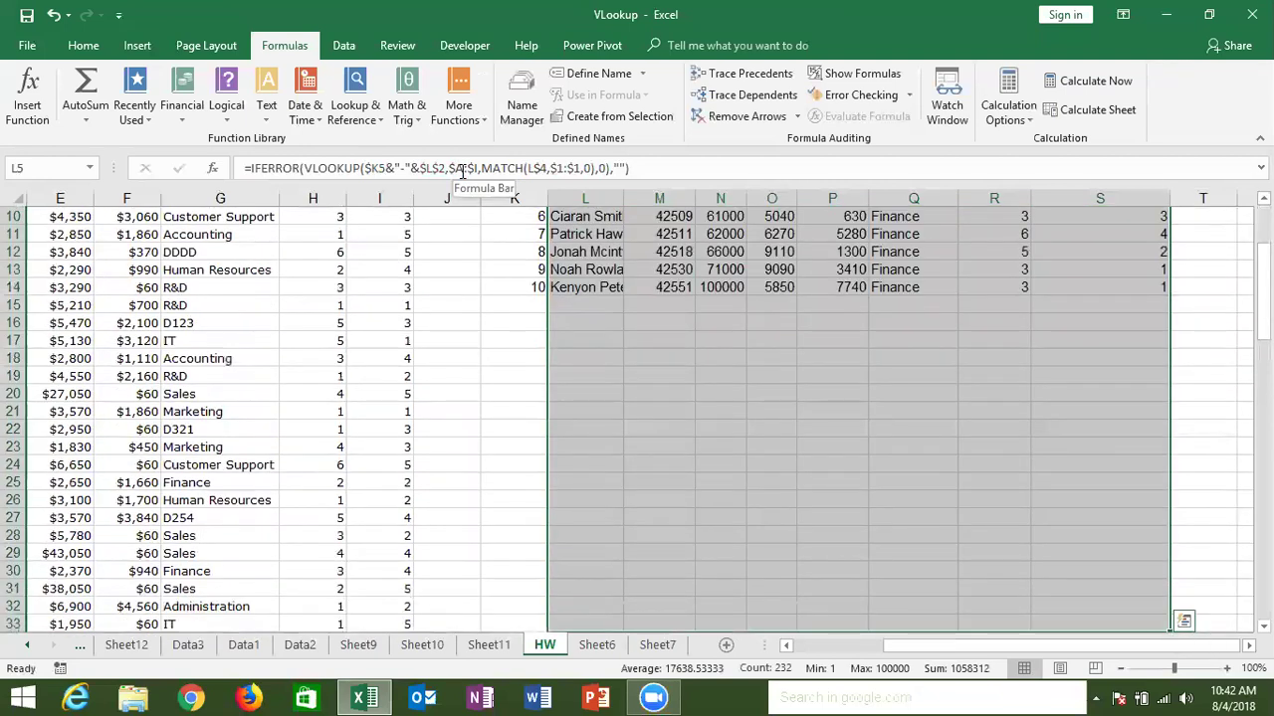
Step: Set the department in L2 to IT
key("Up")
key("Up")
key("Up")
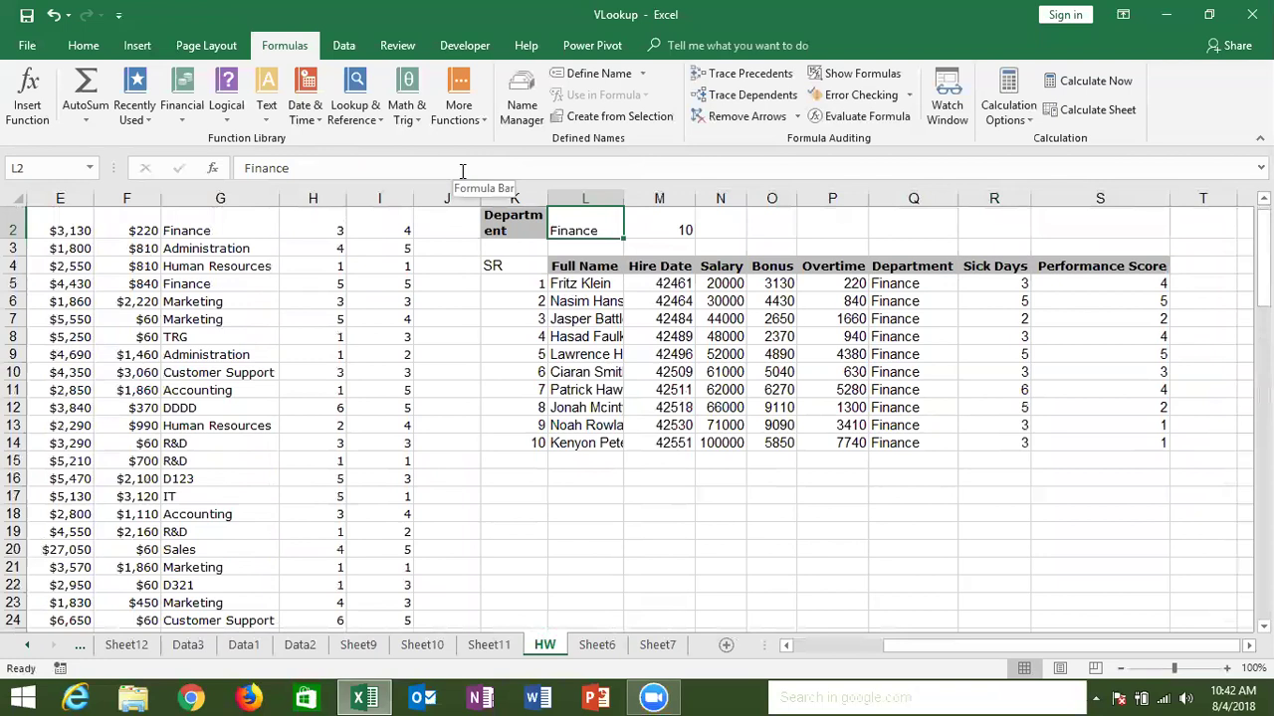
type("IT")
key("Return")
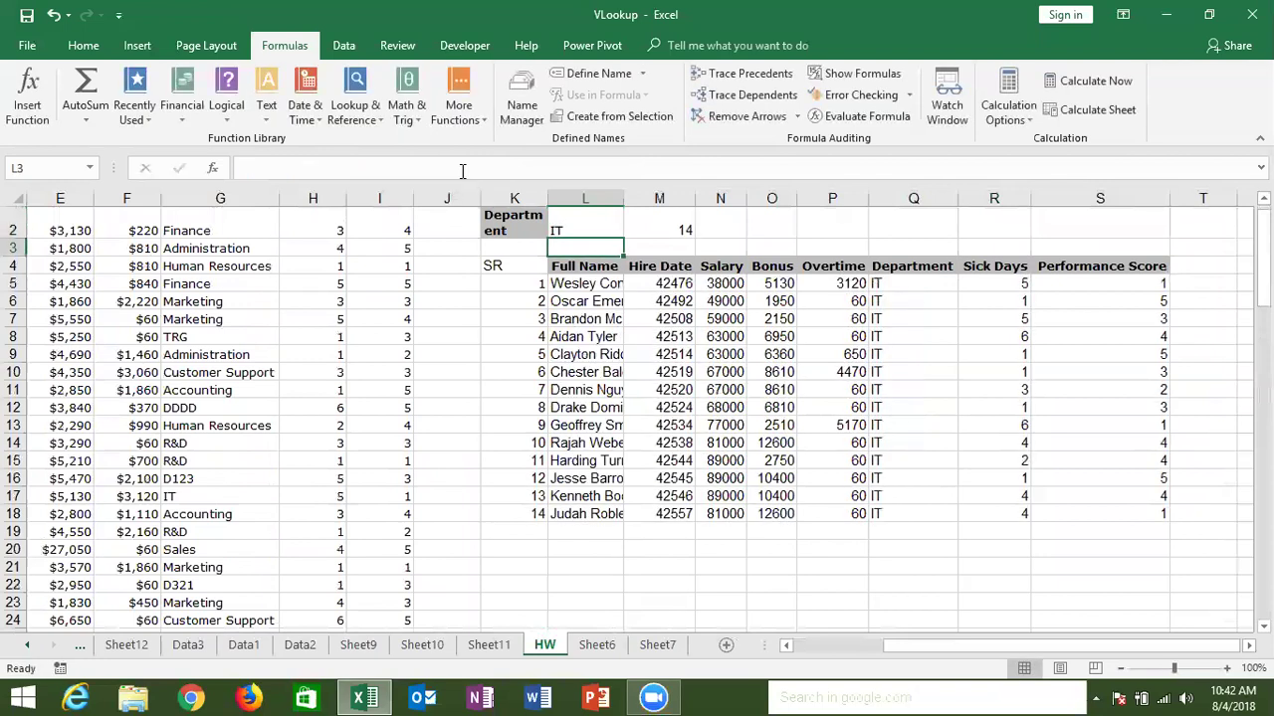
Step: Select L2, then open and close the Home Fill dropdown without filling anything
key("Up")
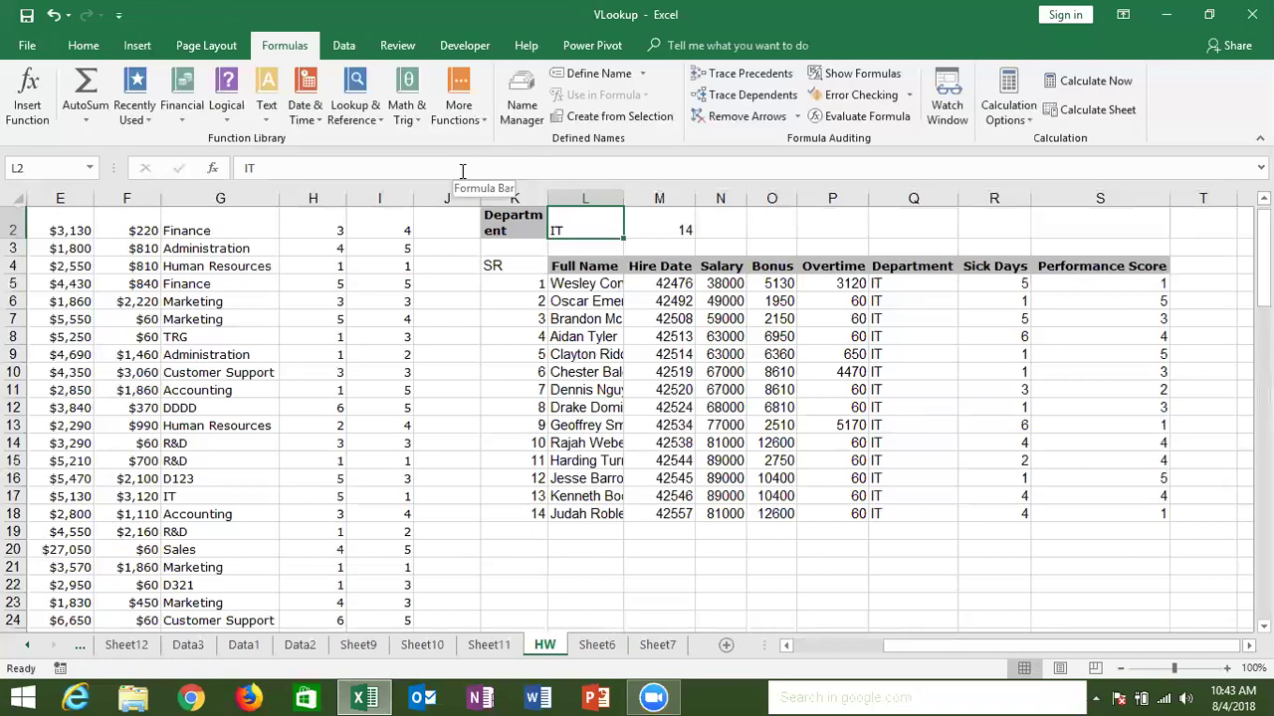
left_click(94, 54)
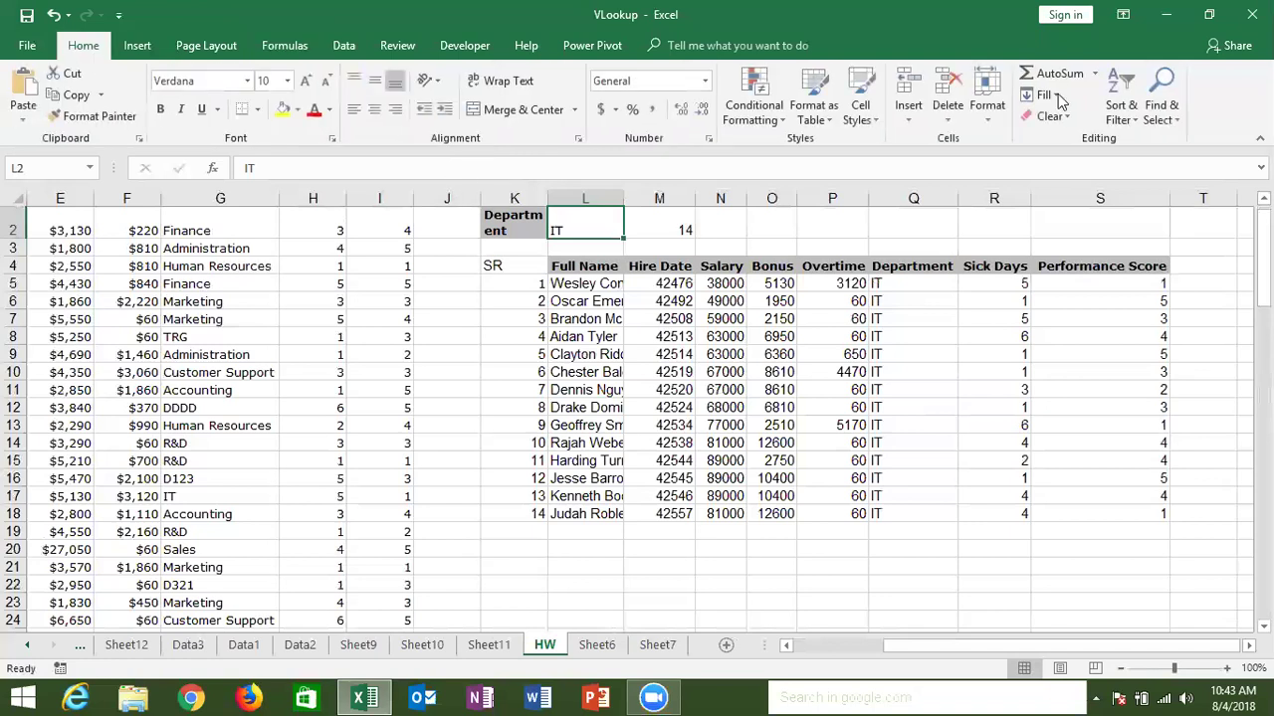
left_click(1059, 95)
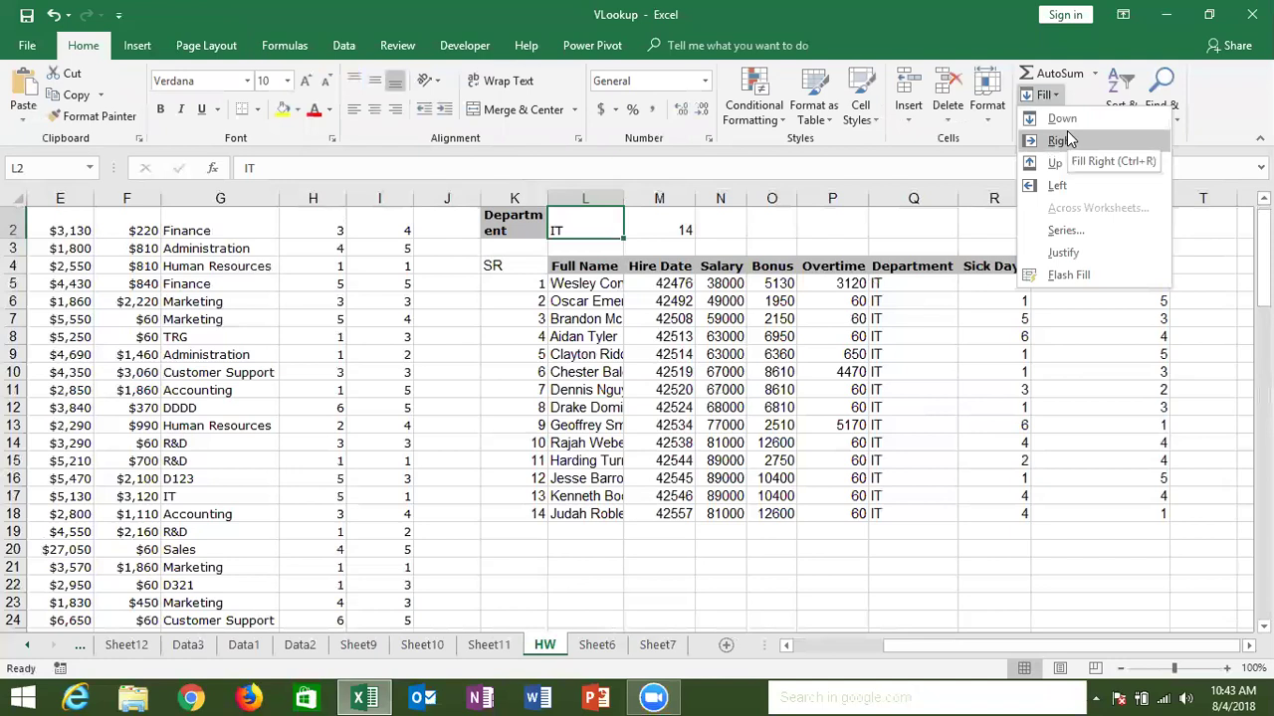
left_click(756, 337)
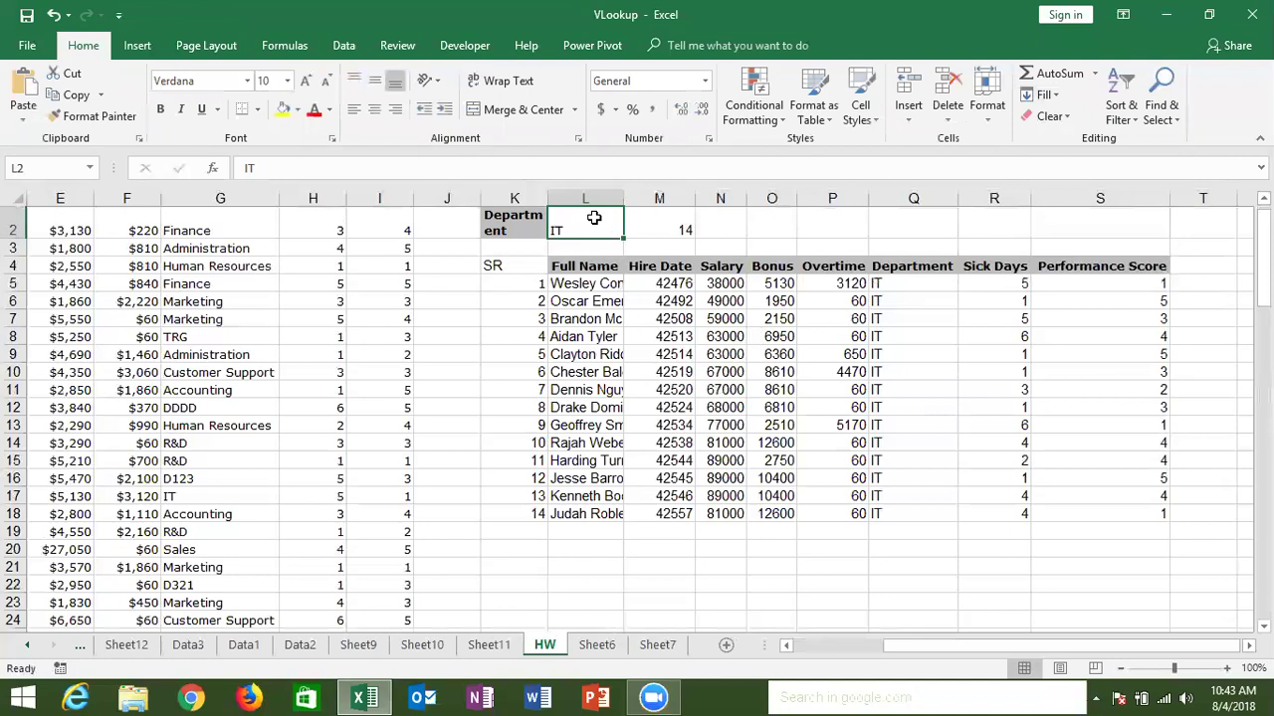
Step: Set the department to TRG, then Finance, and check K16's serial formula
type("TRG")
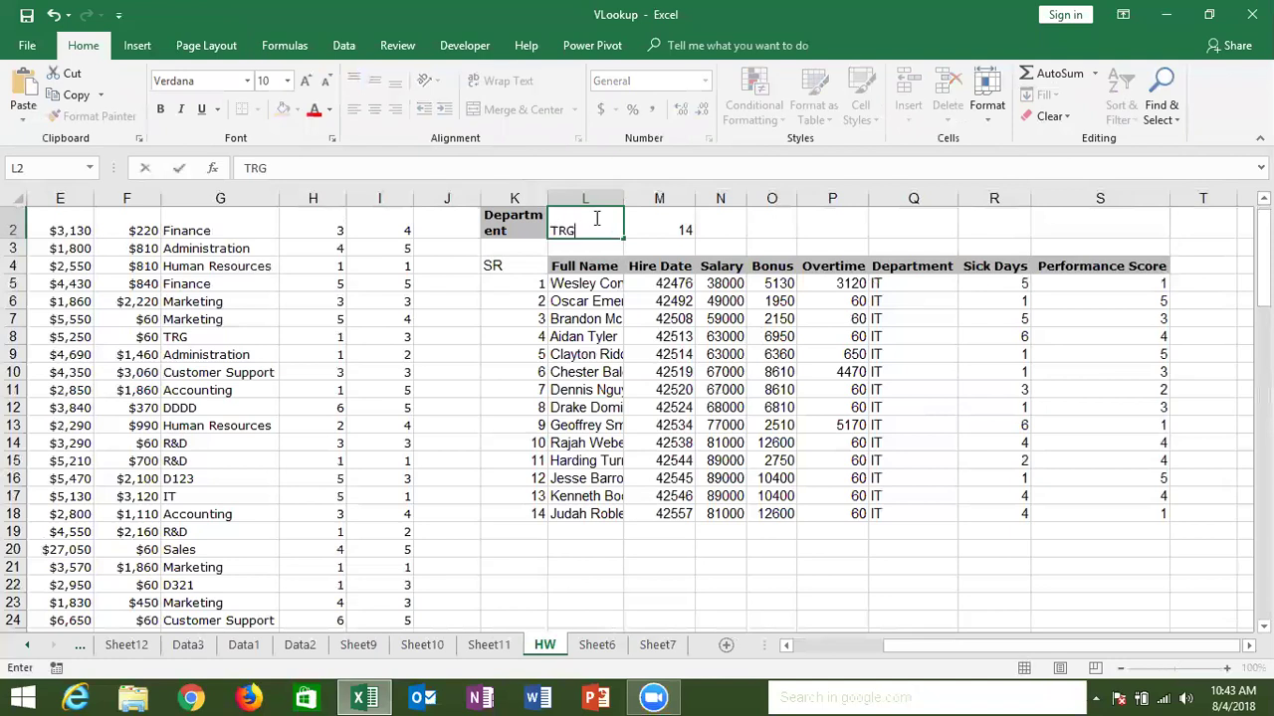
key("Return")
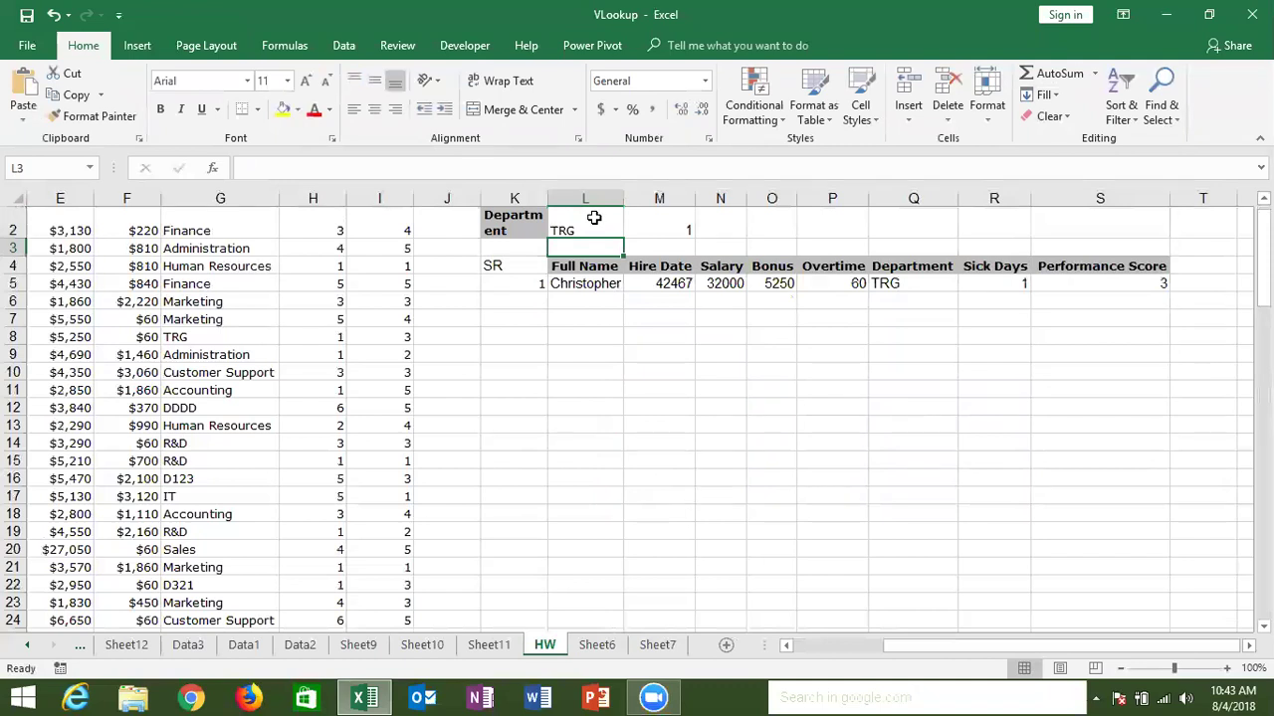
left_click(593, 217)
type("Fi")
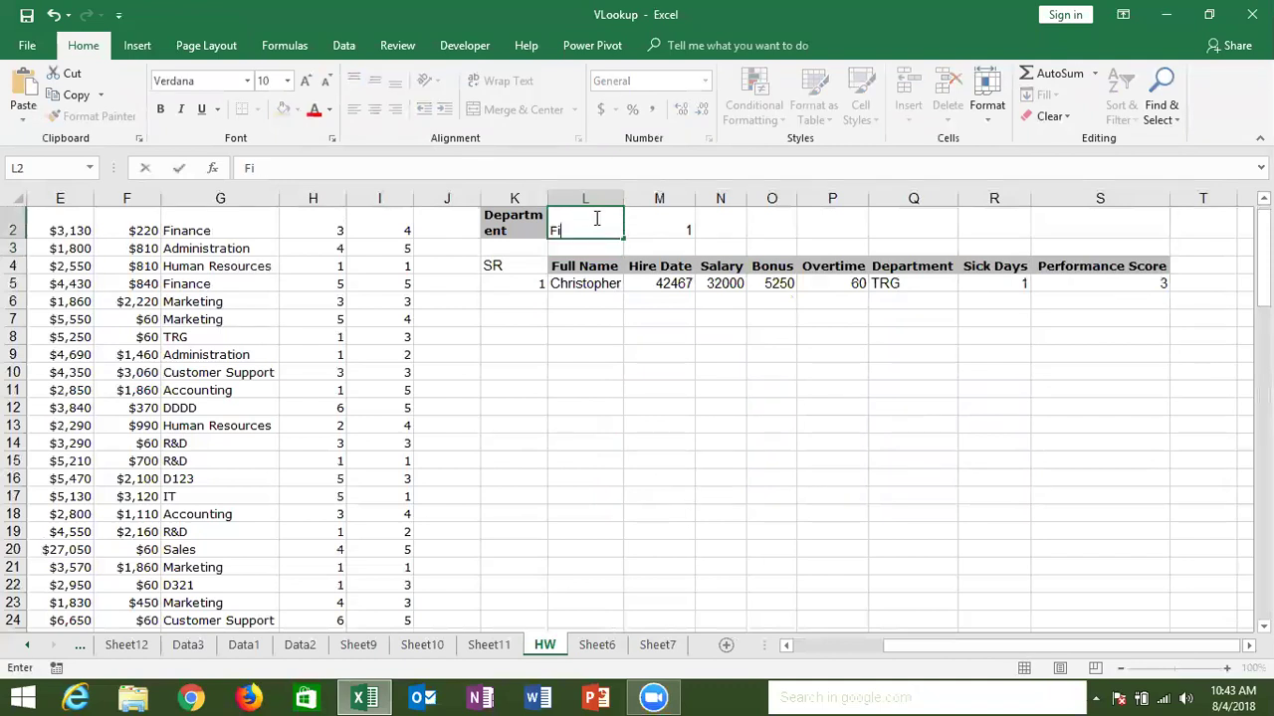
type("nance")
key("Return")
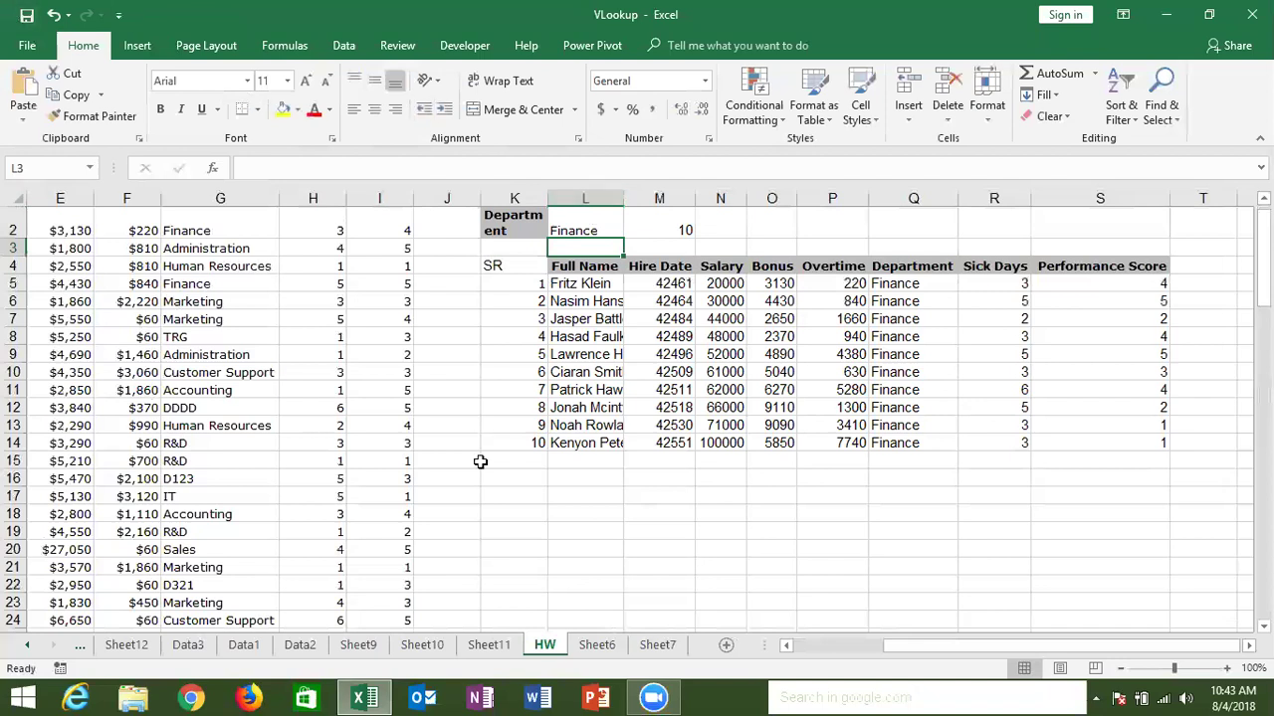
left_click(507, 480)
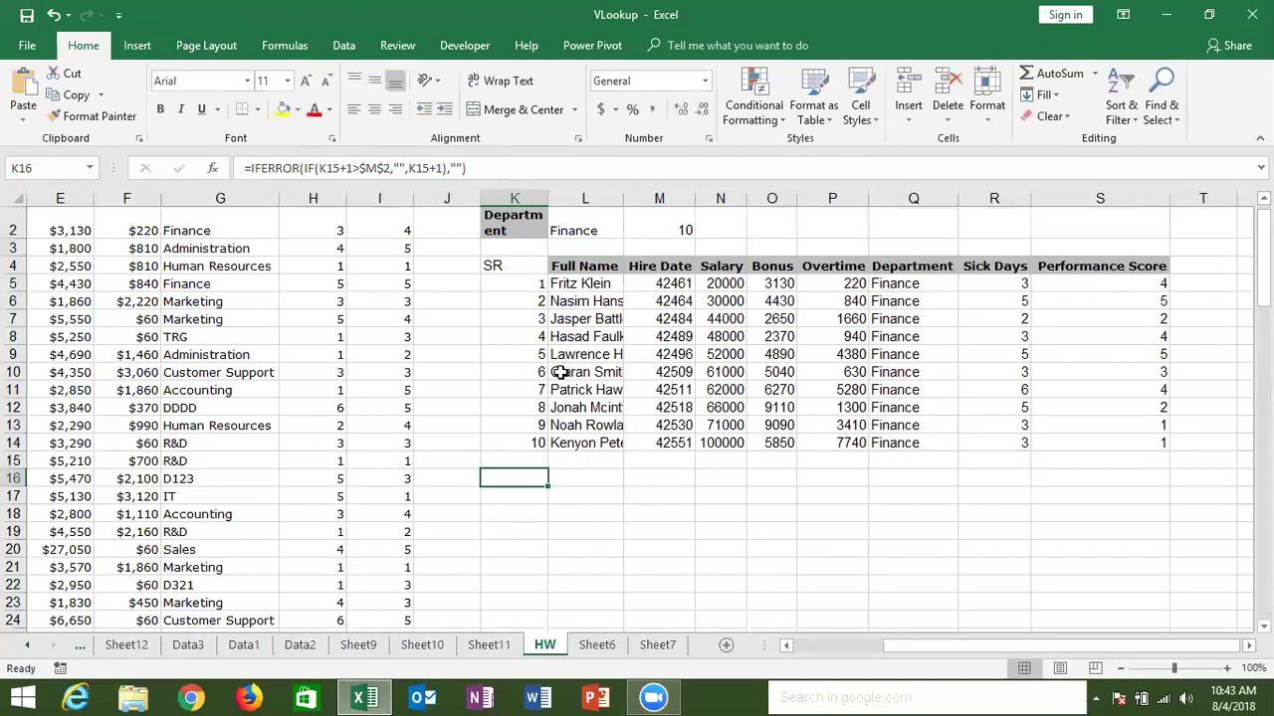
Step: Set the department back to IT and check the serial formula in K20
left_click(591, 219)
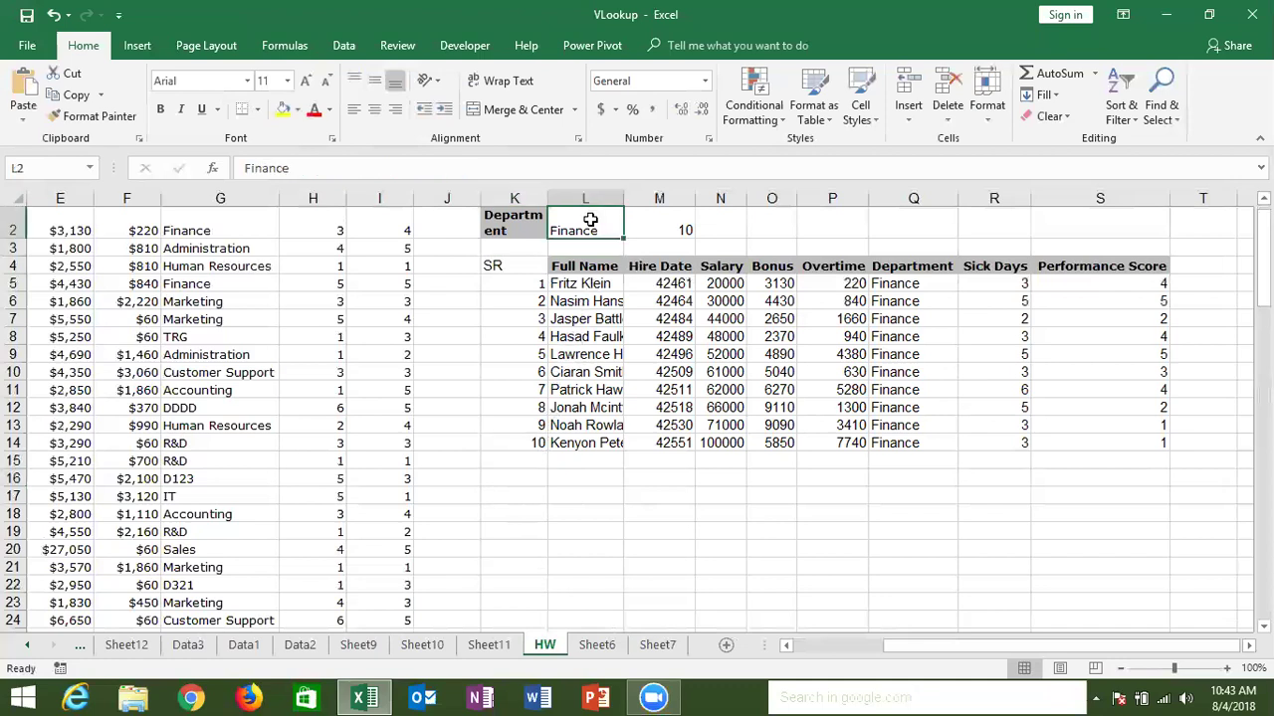
type("IT")
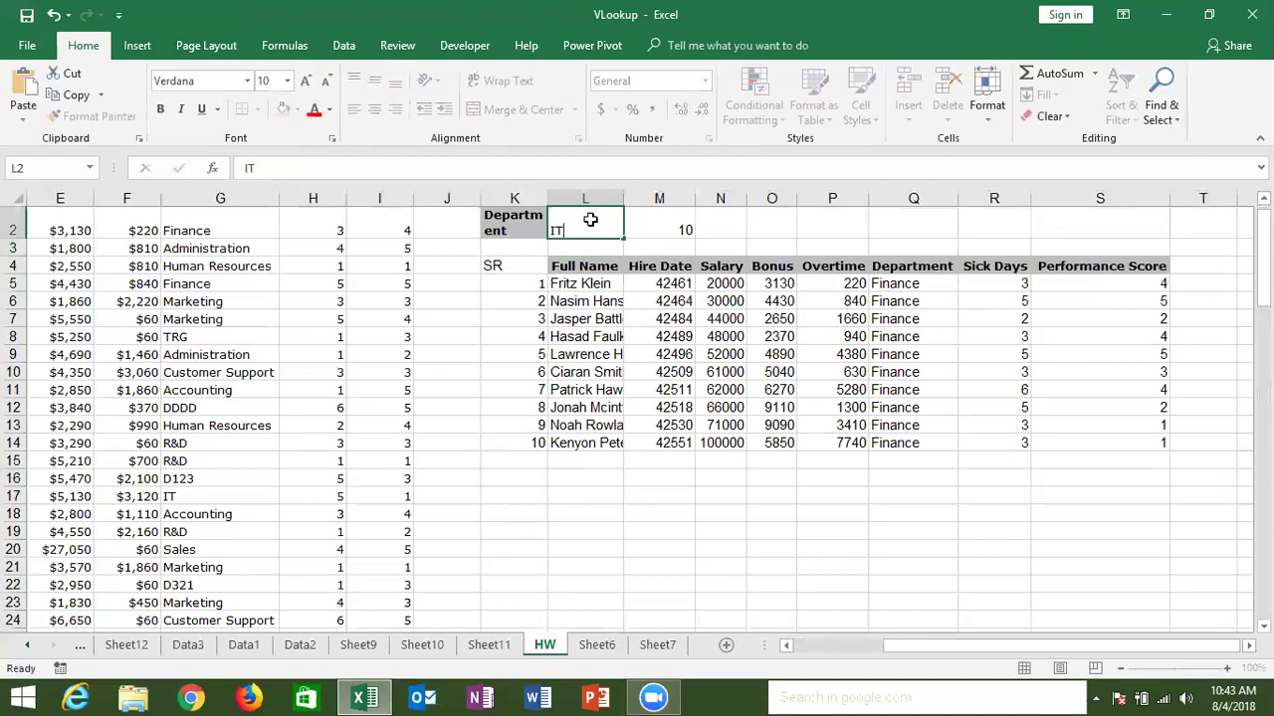
key("Return")
left_click(524, 550)
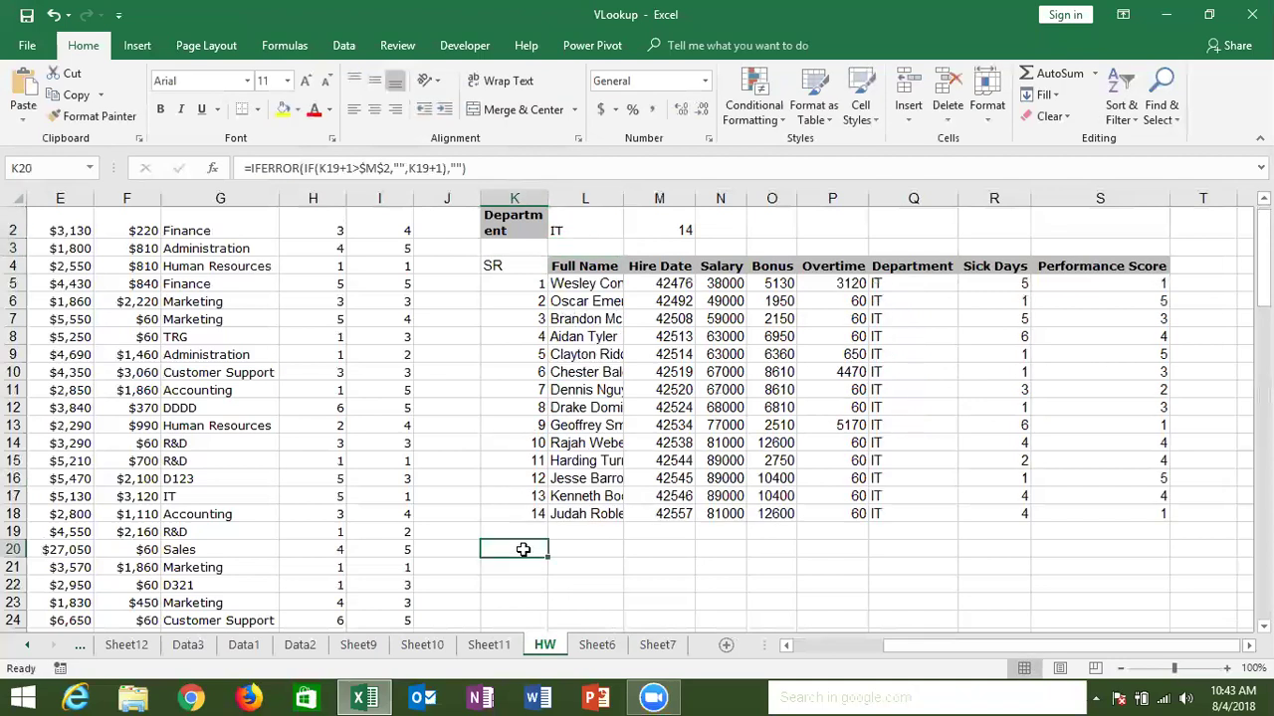